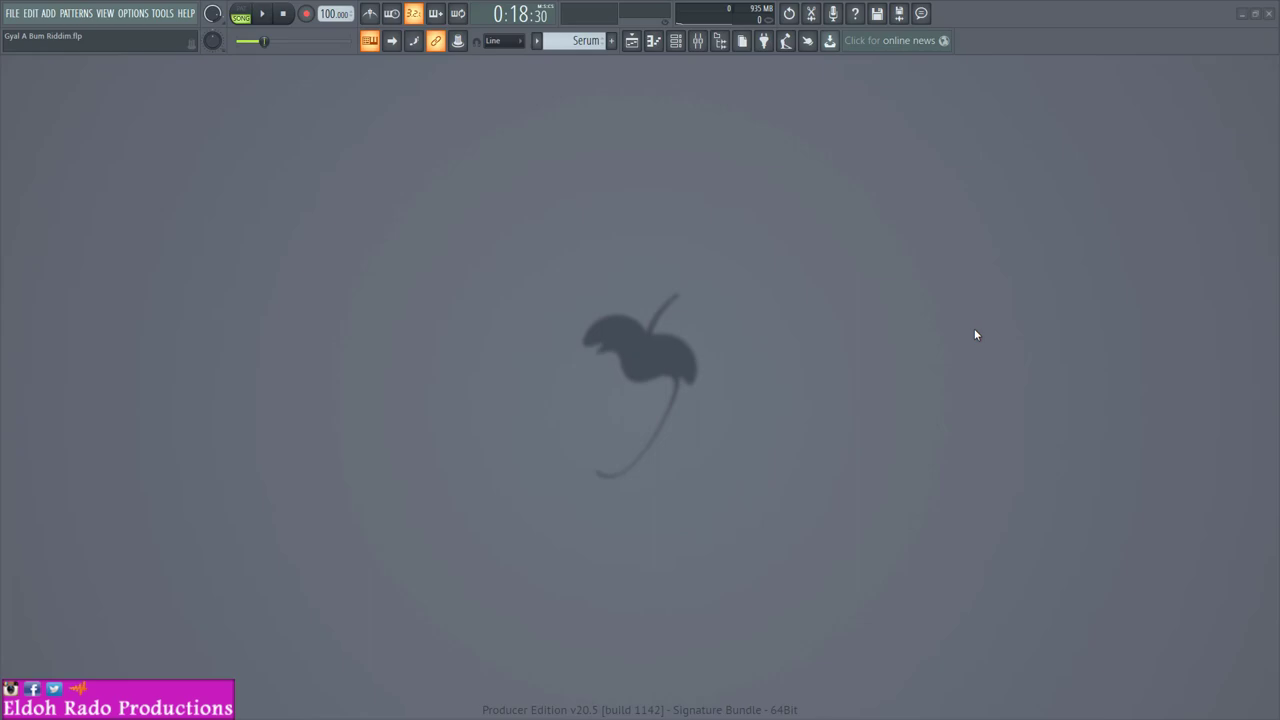
Step: Open the playlist zoomed out to the full arrangement and look through the channel rack
{"action": "left_click", "coordinate": [631, 40]}
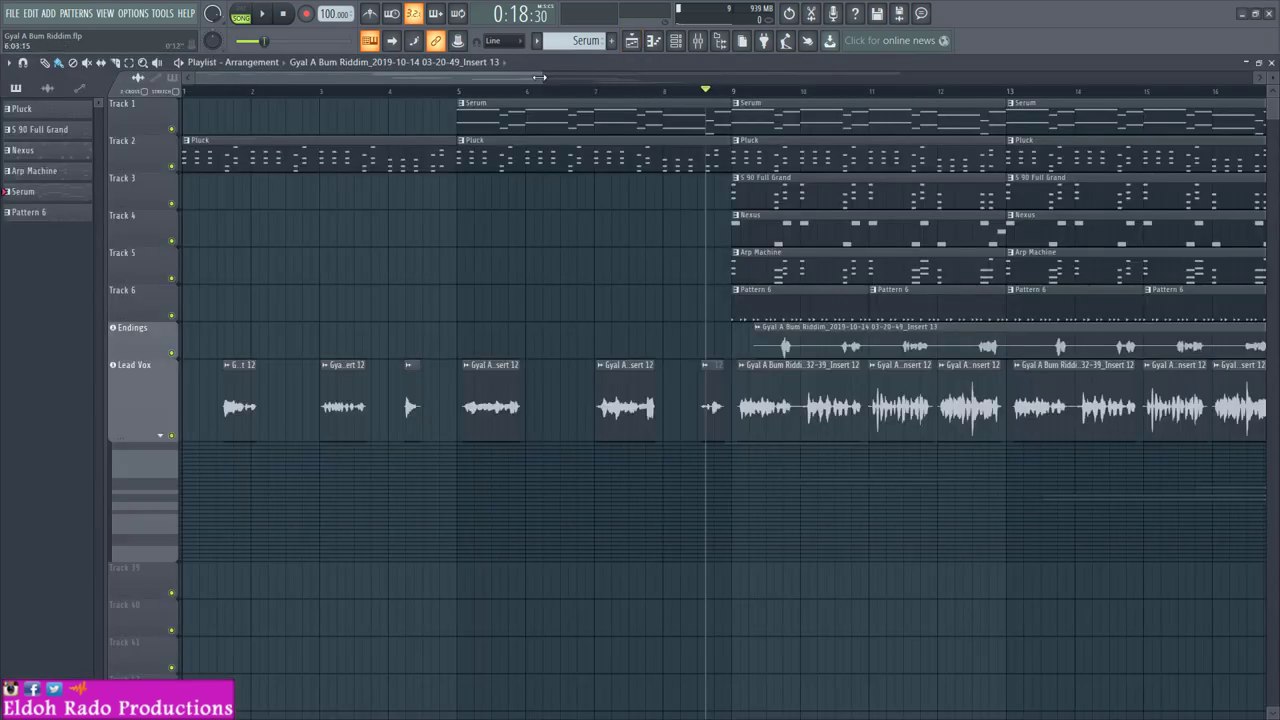
{"action": "left_click_drag", "start_coordinate": [543, 77], "coordinate": [1246, 87]}
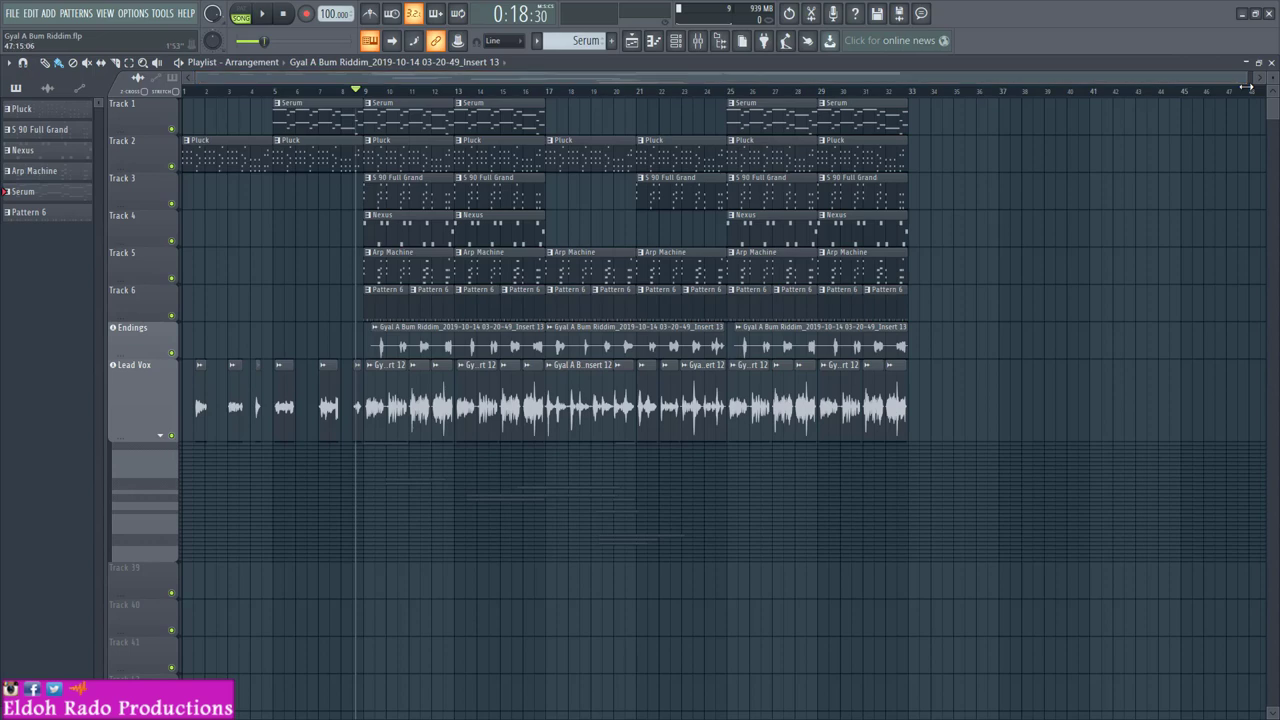
{"action": "left_click", "coordinate": [676, 41]}
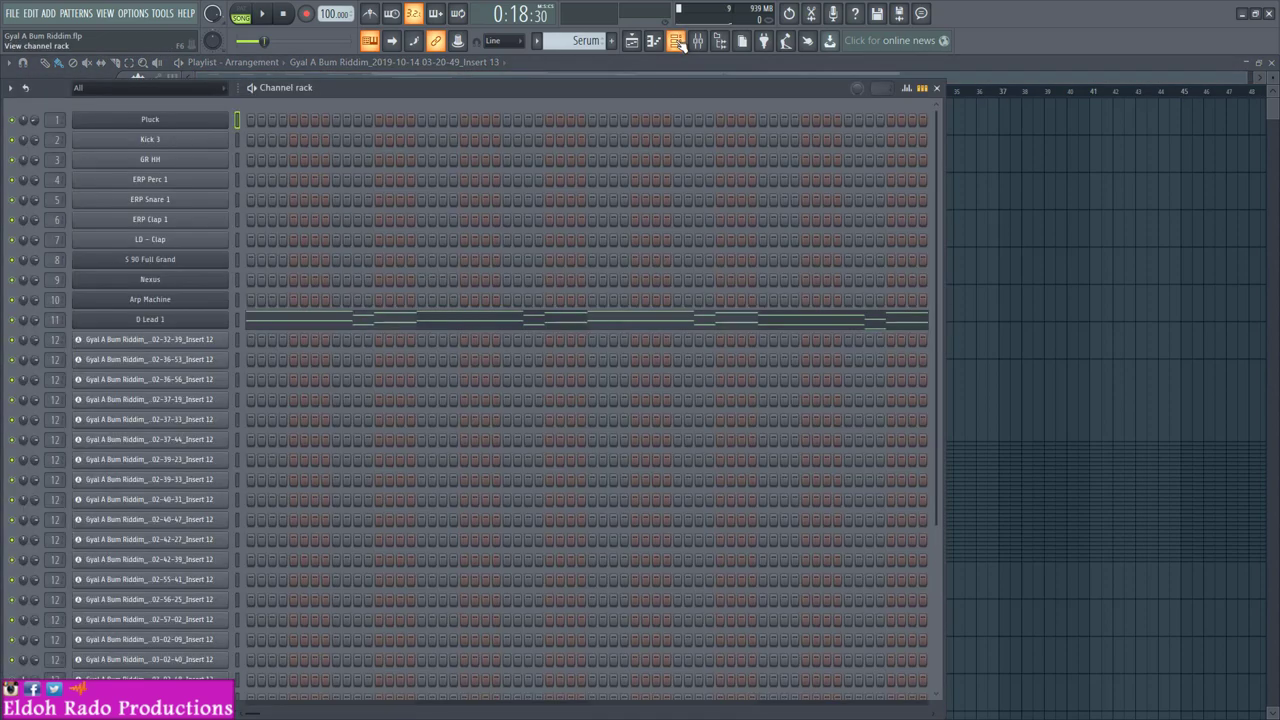
{"action": "scroll", "coordinate": [595, 244], "scroll_direction": "down", "scroll_amount": 4}
{"action": "scroll", "coordinate": [595, 244], "scroll_direction": "up", "scroll_amount": 4}
{"action": "left_click", "coordinate": [676, 41]}
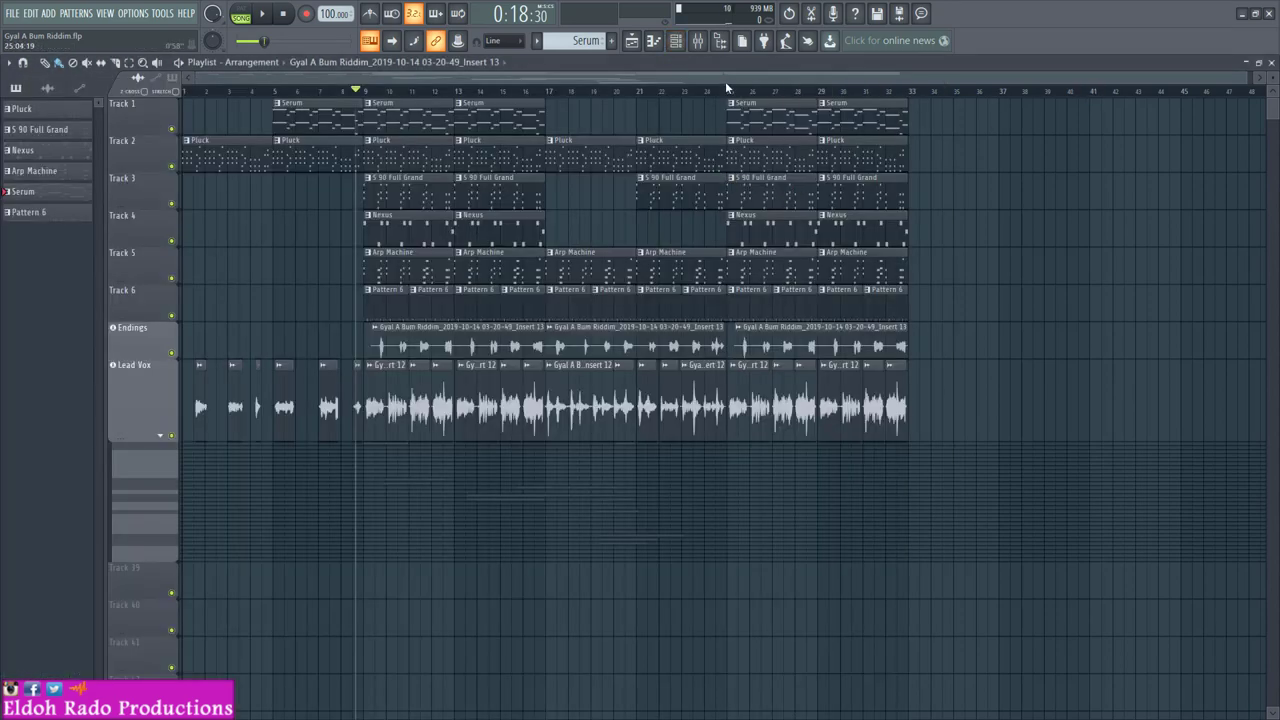
Step: Look over the mixer tracks alongside the channel rack and close both windows
{"action": "left_click", "coordinate": [698, 41]}
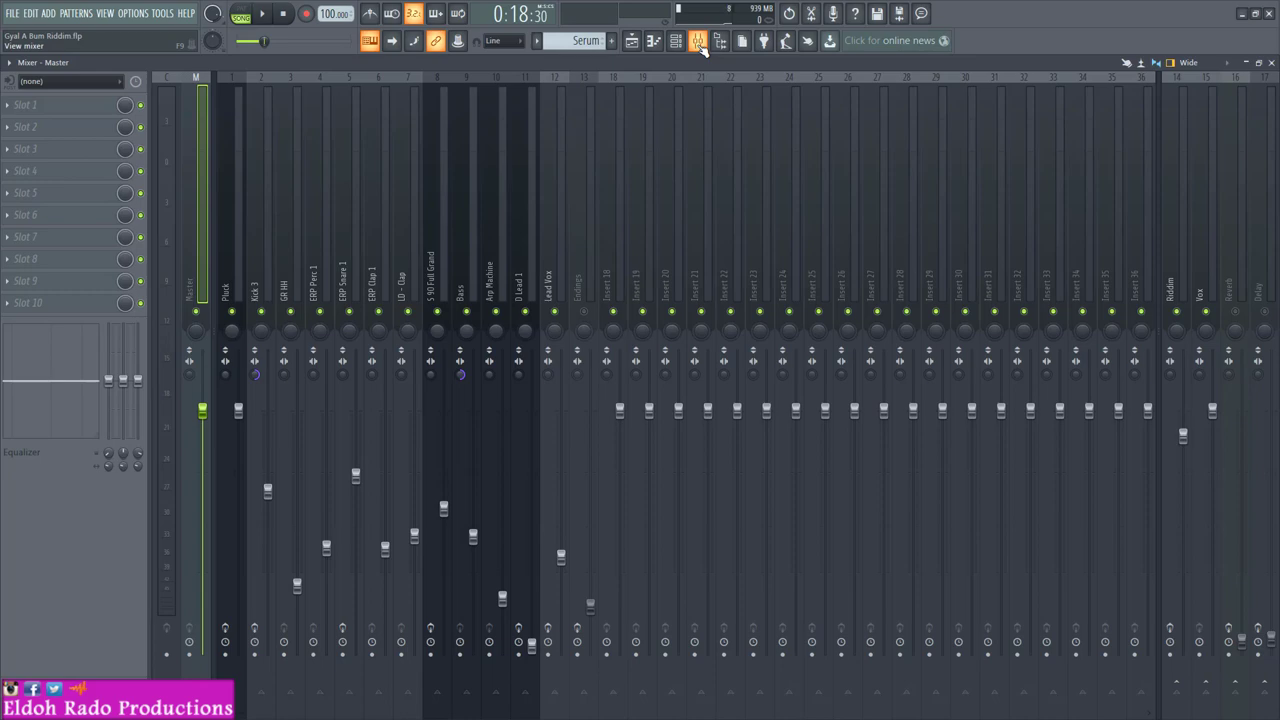
{"action": "left_click", "coordinate": [674, 44]}
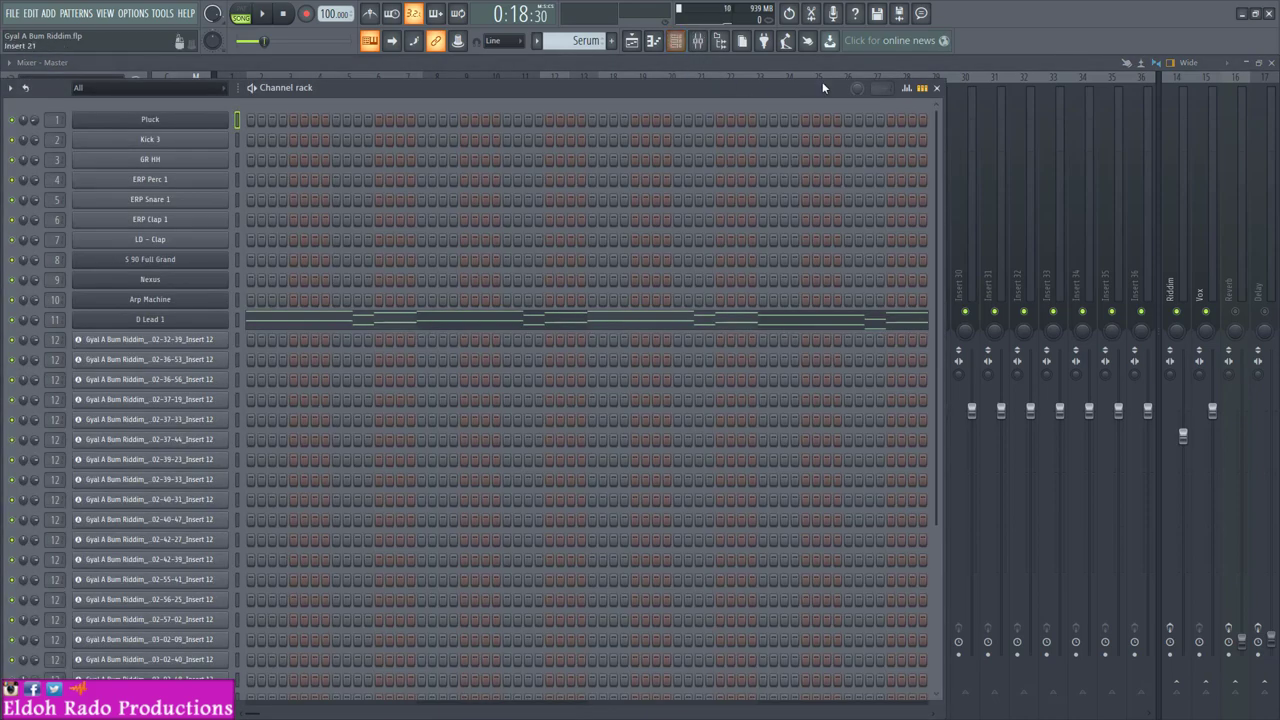
{"action": "left_click_drag", "start_coordinate": [760, 88], "coordinate": [897, 94]}
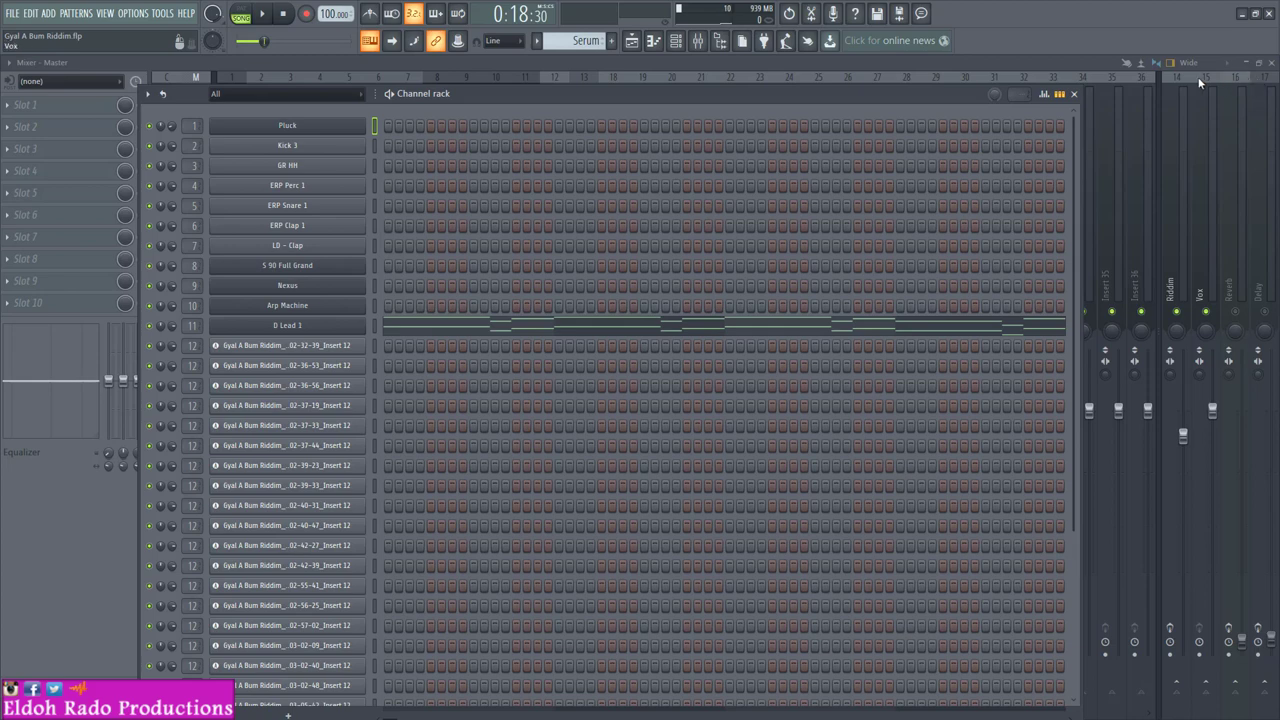
{"action": "left_click", "coordinate": [1273, 63]}
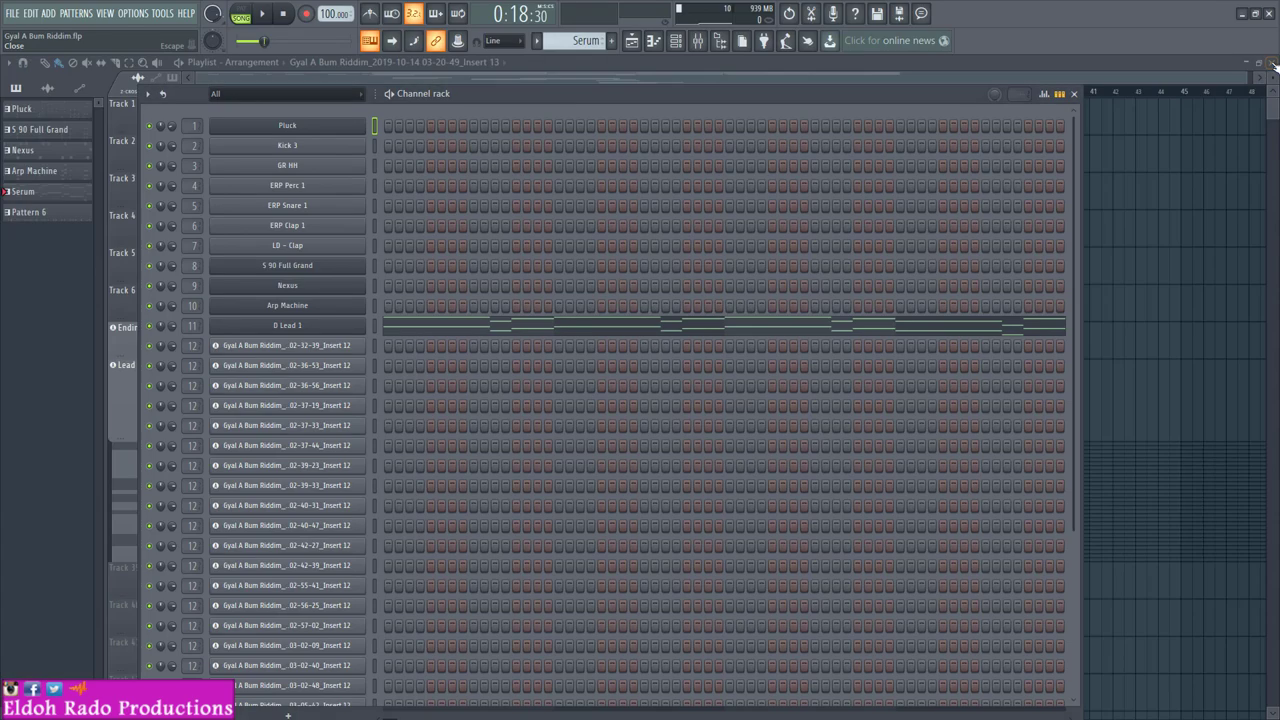
{"action": "left_click", "coordinate": [1074, 93]}
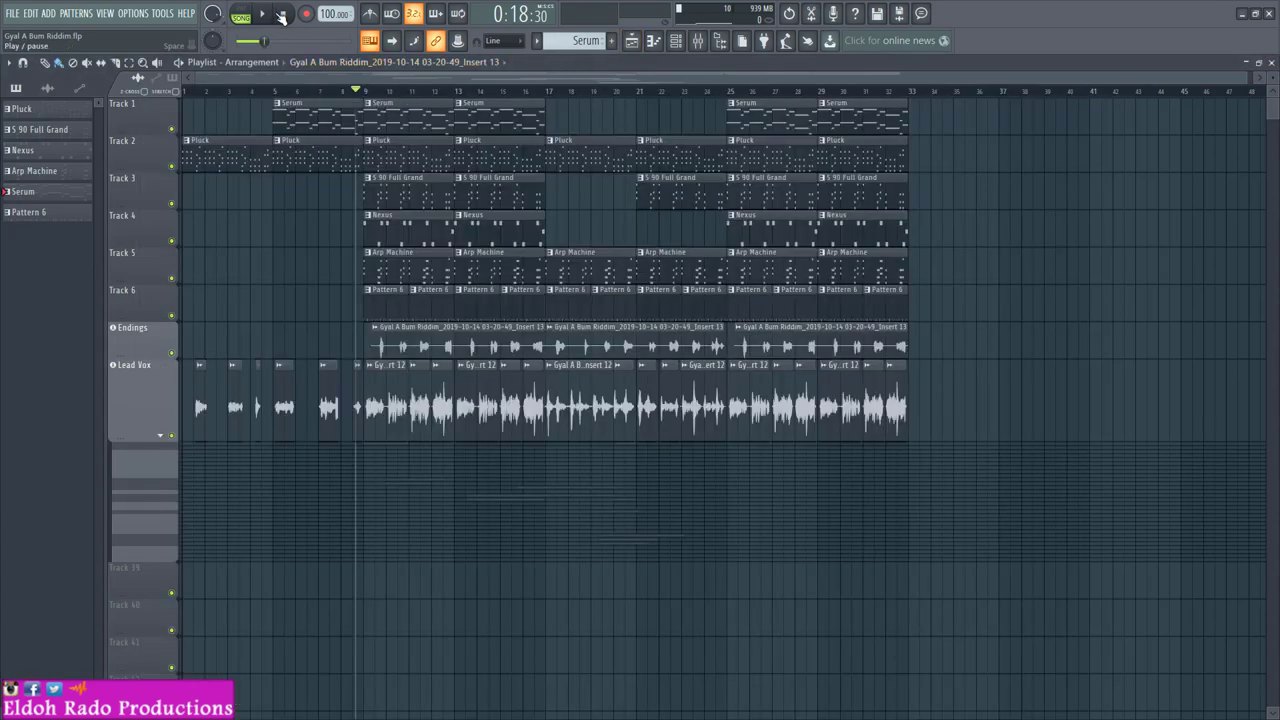
Step: Play the arrangement to hear the mix and stop playback
{"action": "key", "text": "space"}
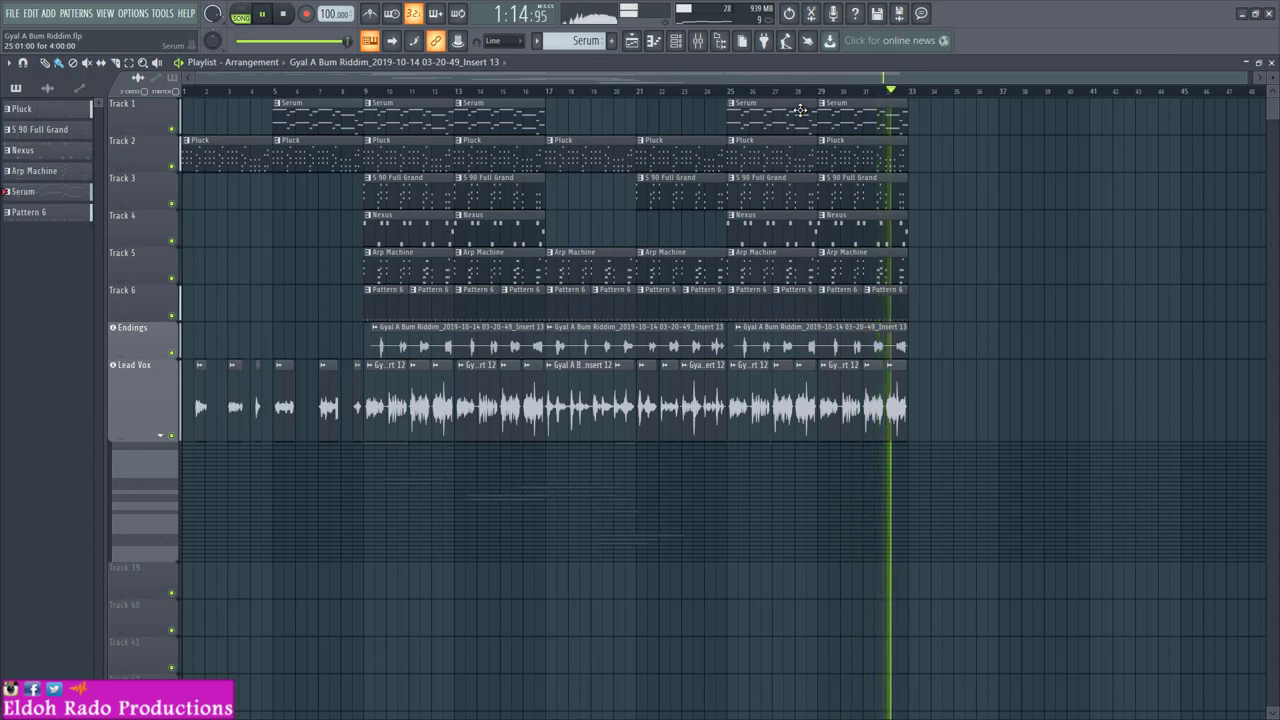
{"action": "key", "text": "space"}
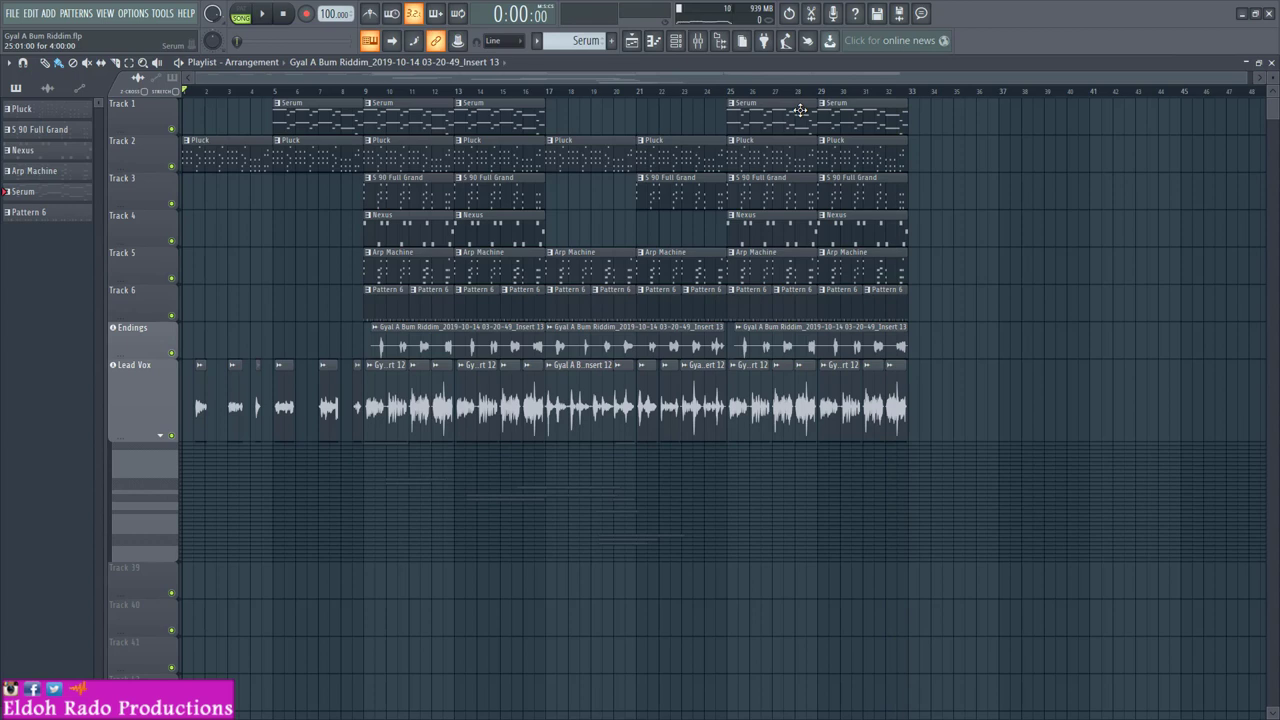
Step: Unmute the Endings mixer track and mute the Vox bus
{"action": "left_click", "coordinate": [1271, 62]}
{"action": "left_click", "coordinate": [697, 40]}
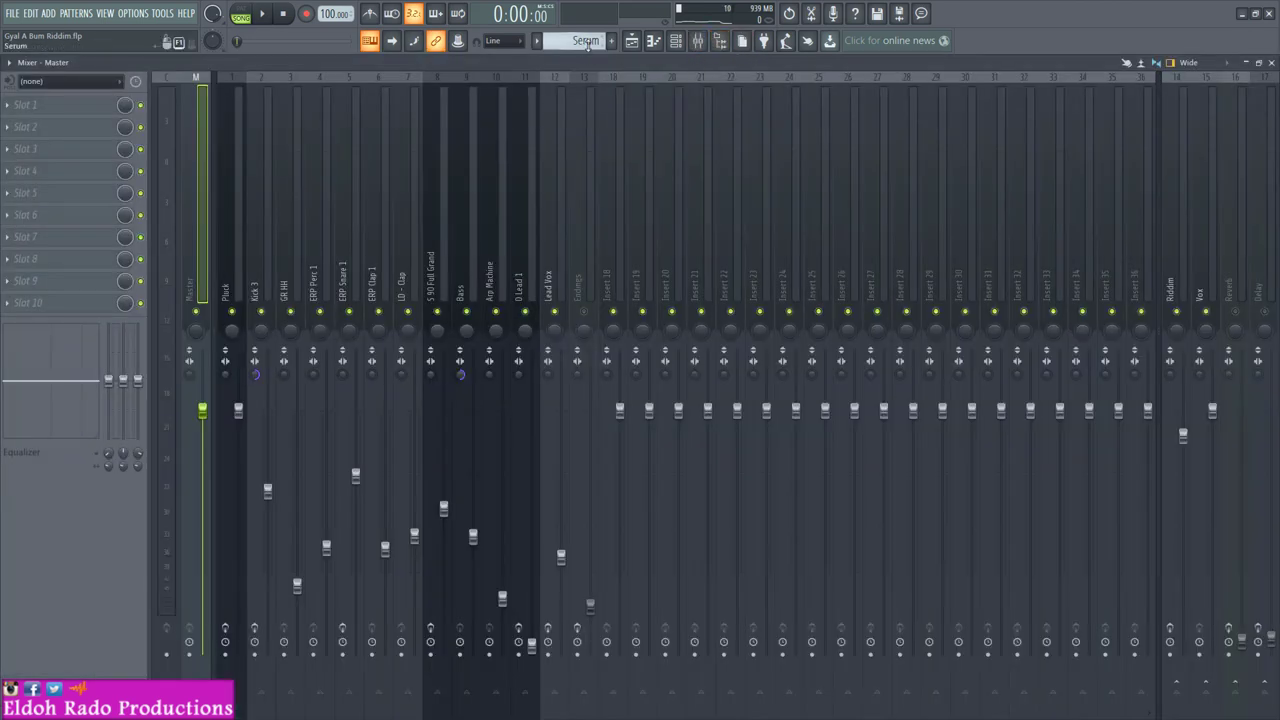
{"action": "left_click", "coordinate": [631, 42]}
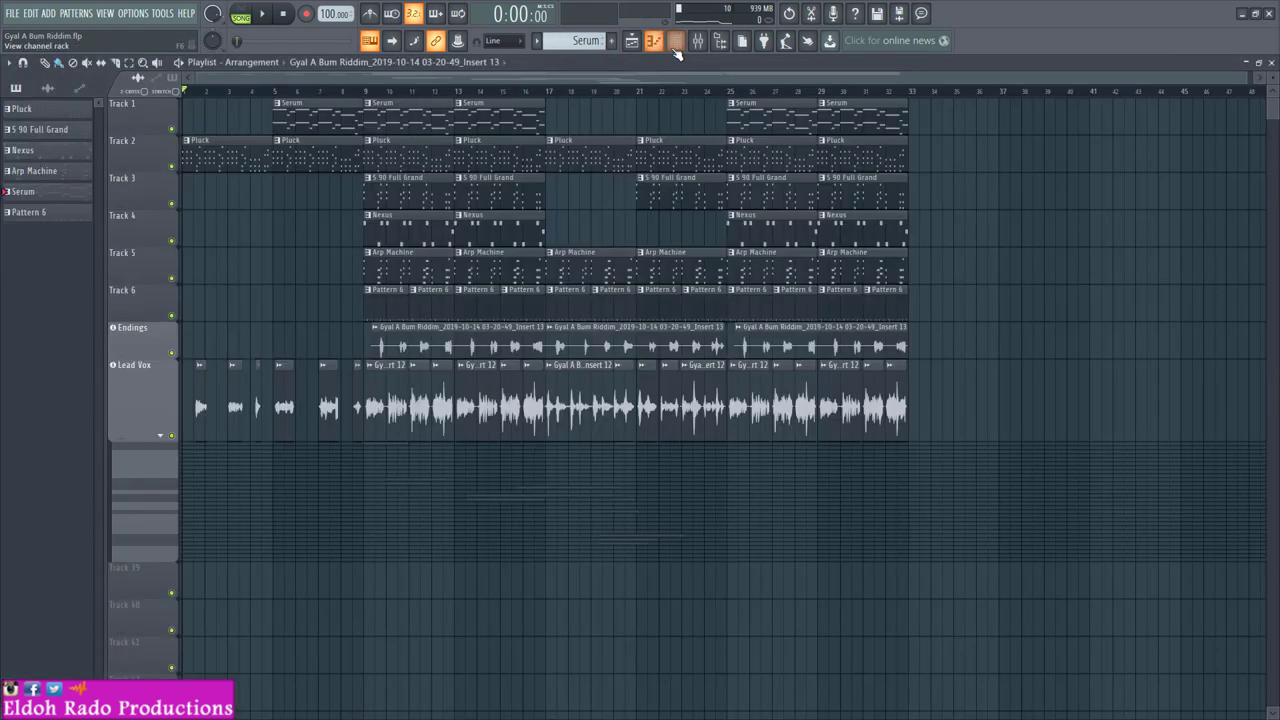
{"action": "left_click", "coordinate": [697, 42]}
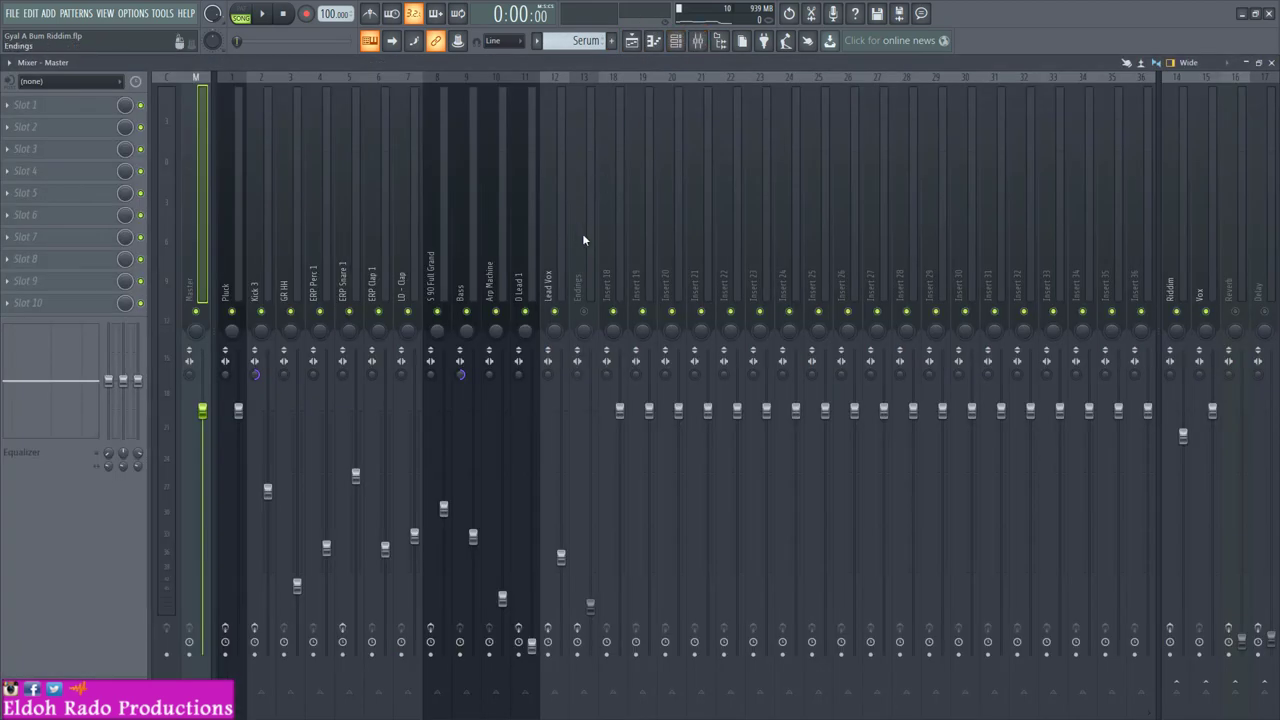
{"action": "left_click", "coordinate": [586, 314]}
{"action": "left_click", "coordinate": [1206, 313]}
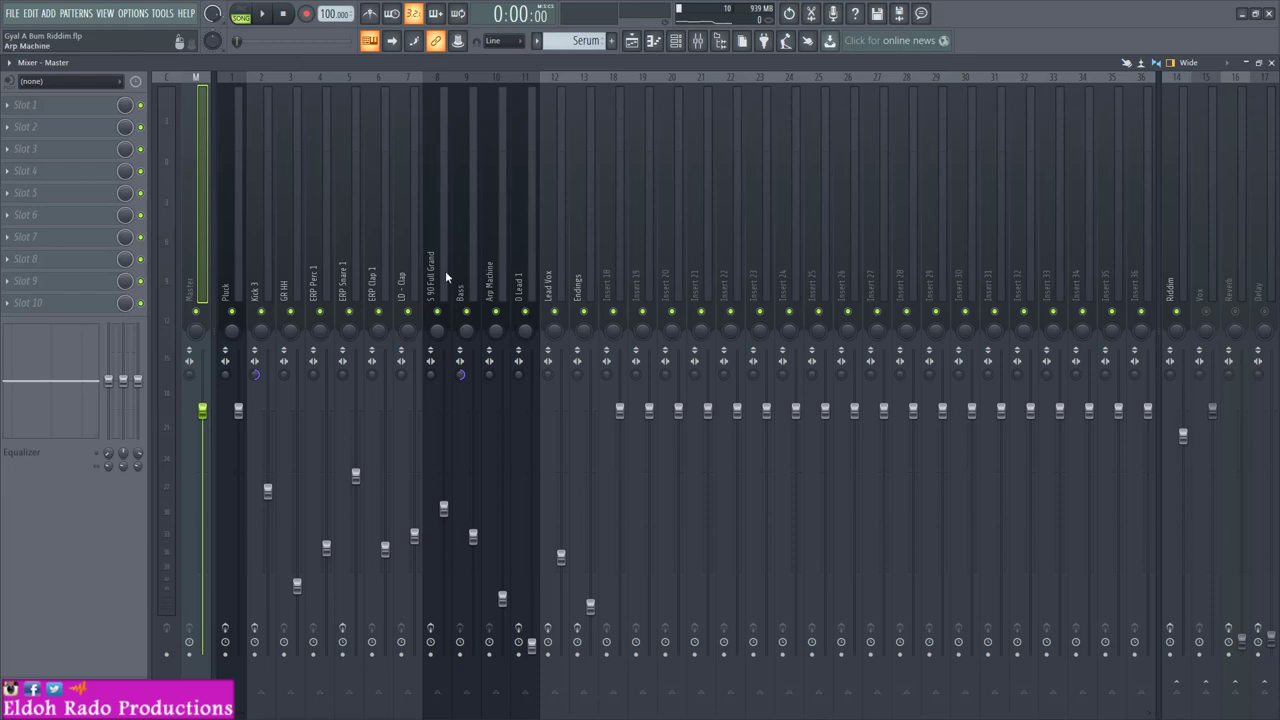
Step: Move the Pluck mixer track to insert 7, directly after LD - Clap
{"action": "left_click", "coordinate": [234, 268]}
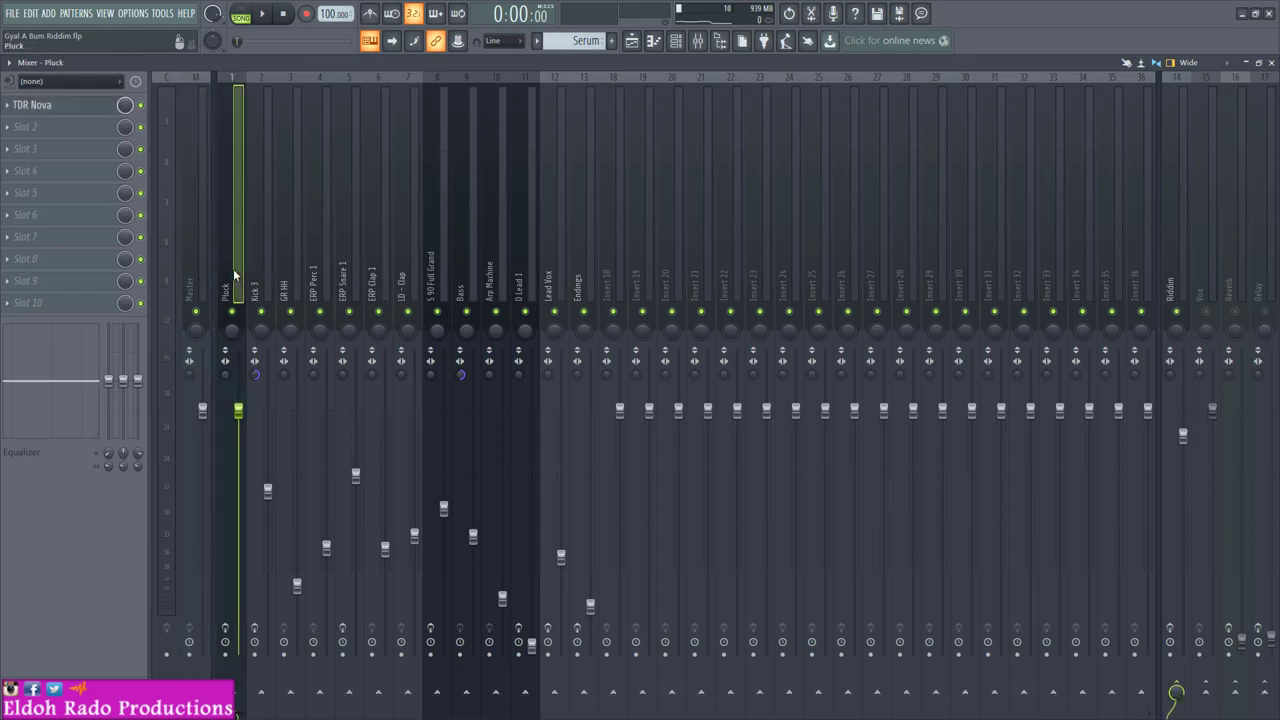
{"action": "key", "text": "alt+Right"}
{"action": "key", "text": "alt+Right"}
{"action": "key", "text": "alt+Right"}
{"action": "key", "text": "alt+Right"}
{"action": "key", "text": "alt+Right"}
{"action": "key", "text": "alt+Right"}
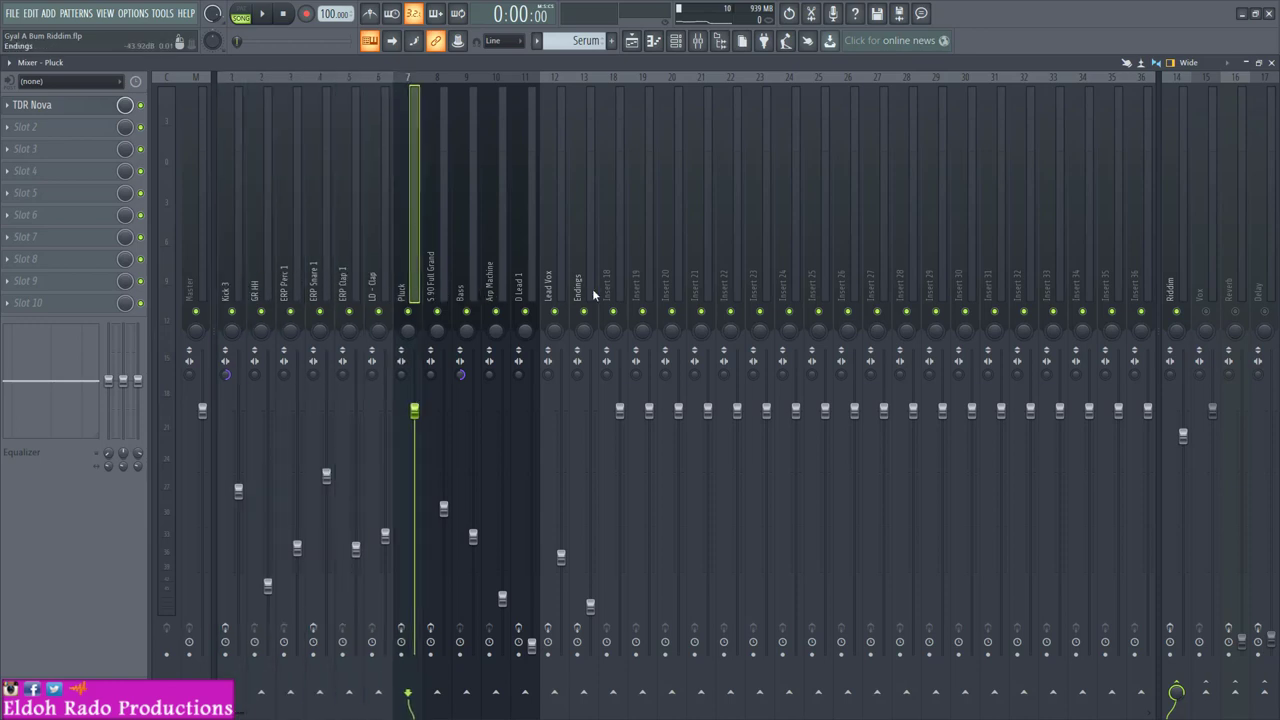
Step: Reorder the mixer so Bass and S 90 Full Grand sit between LD - Clap and Pluck
{"action": "left_click", "coordinate": [475, 291]}
{"action": "key", "text": "alt+Left"}
{"action": "key", "text": "alt+Left"}
{"action": "key", "text": "alt+Left"}
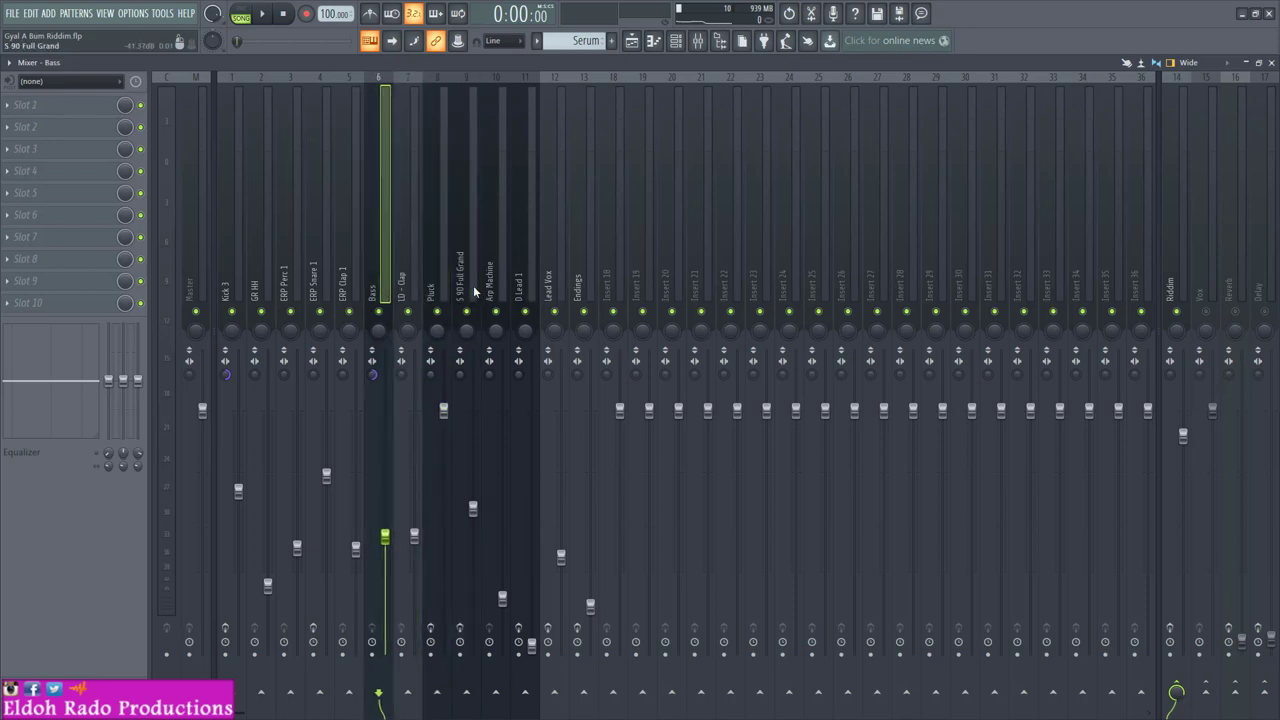
{"action": "key", "text": "alt+Right"}
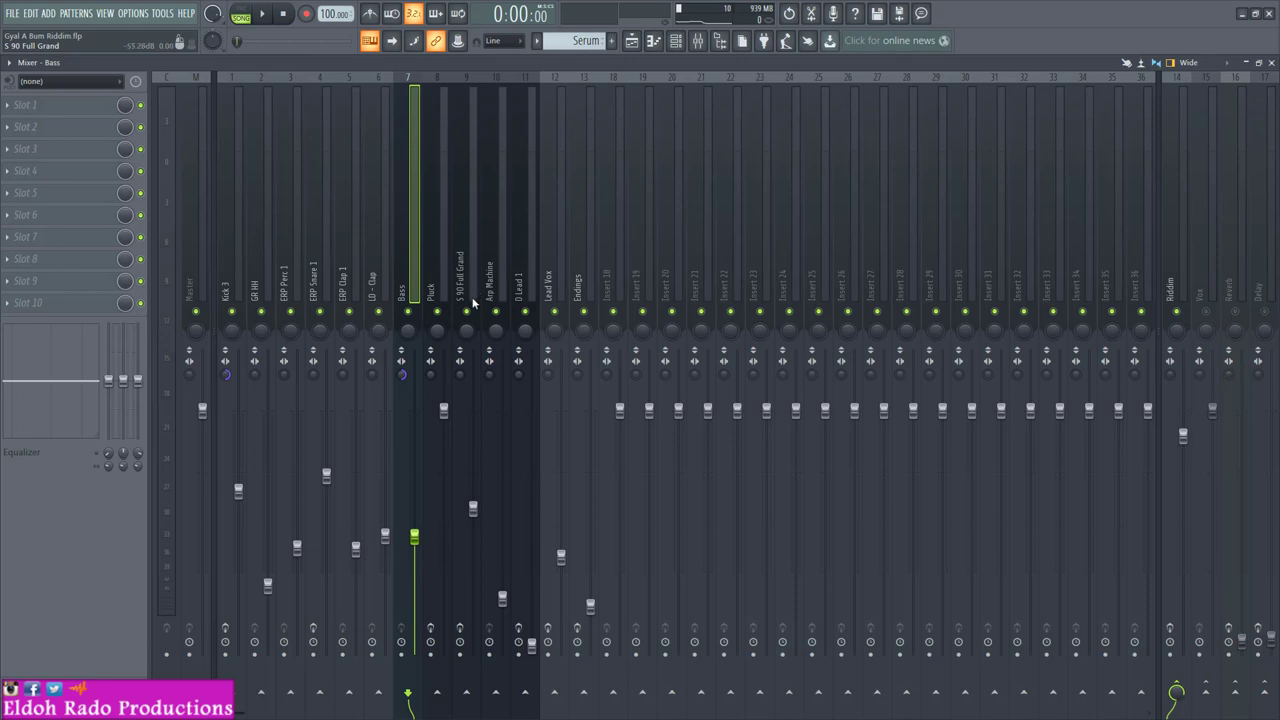
{"action": "left_click", "coordinate": [477, 296]}
{"action": "key", "text": "alt+Left"}
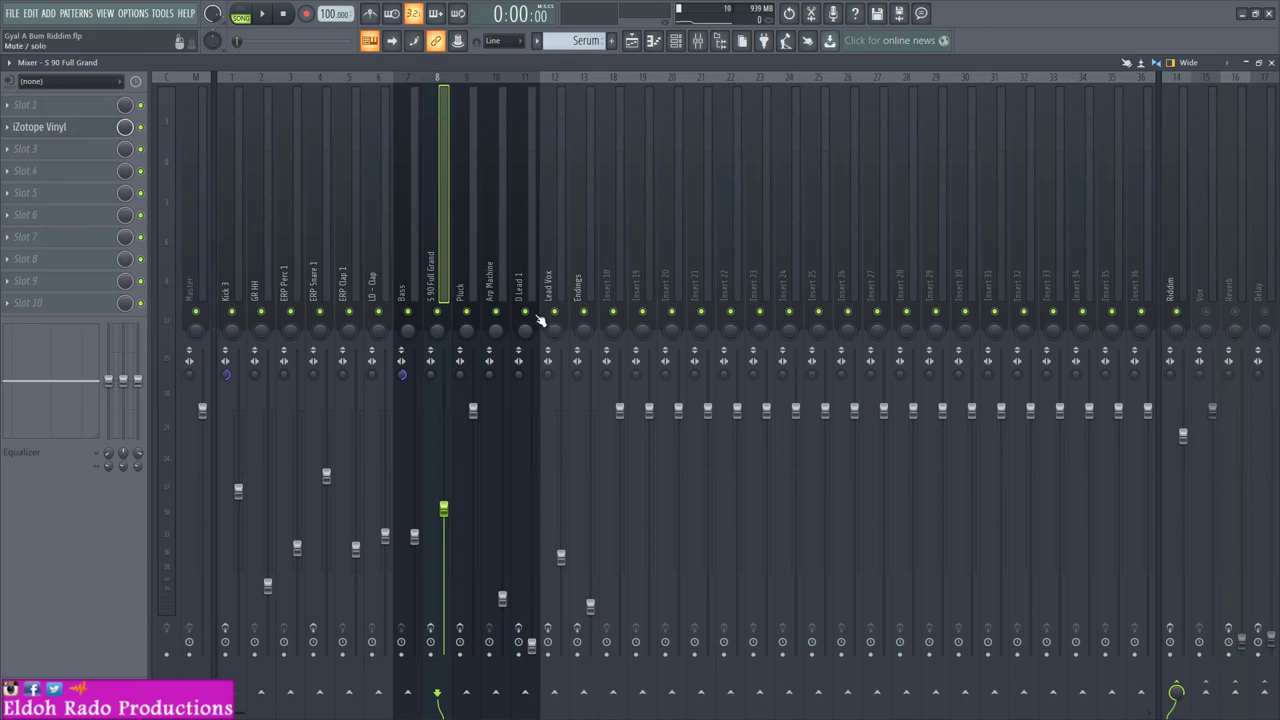
Step: Disable the BitterSweetV3 and iZotope Vinyl effects on the Kick 3 mixer track and solo the track
{"action": "left_click", "coordinate": [236, 275]}
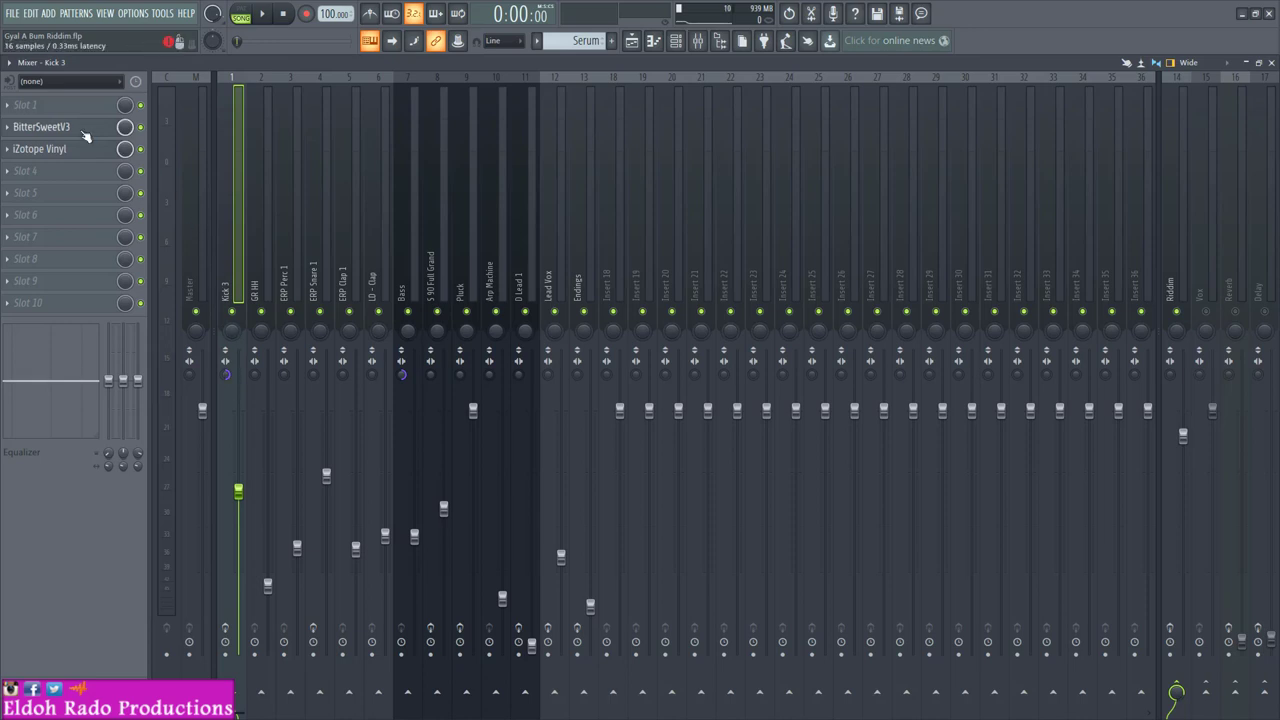
{"action": "left_click", "coordinate": [140, 127]}
{"action": "right_click", "coordinate": [236, 313]}
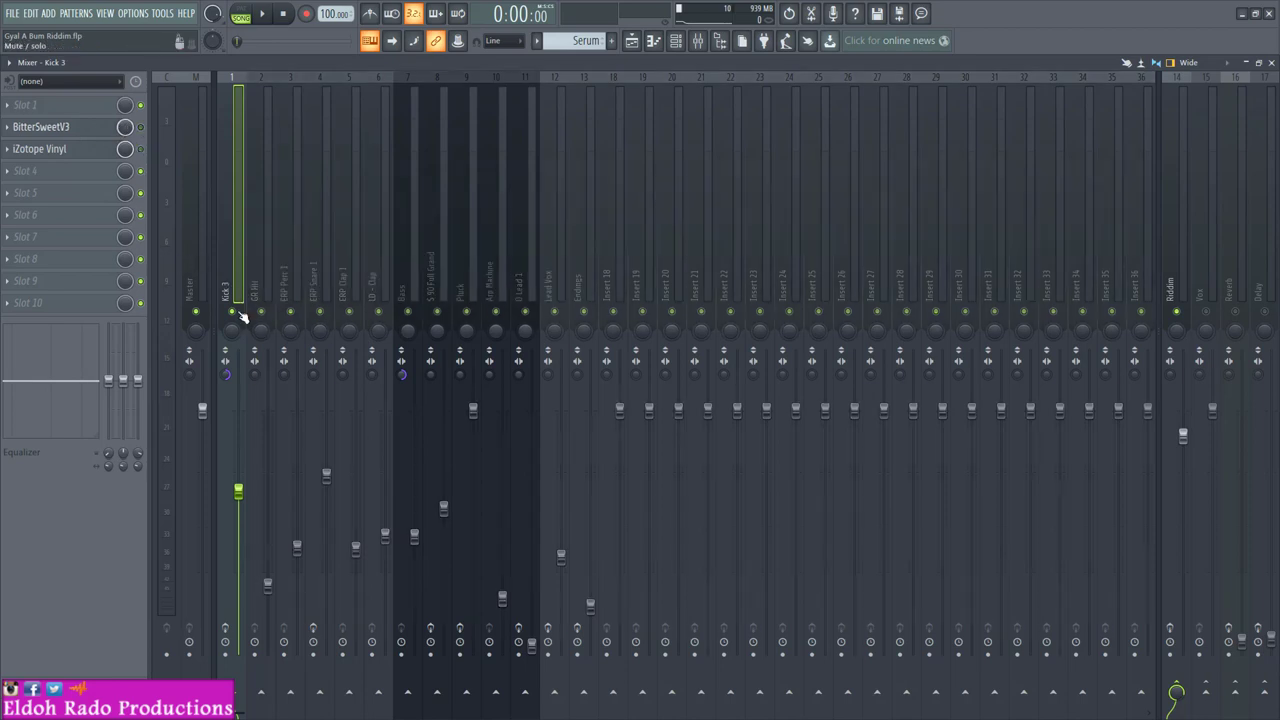
Step: Select the time range from bar 9 to bar 17 in the playlist and audition the soloed kick over it
{"action": "left_click", "coordinate": [631, 40]}
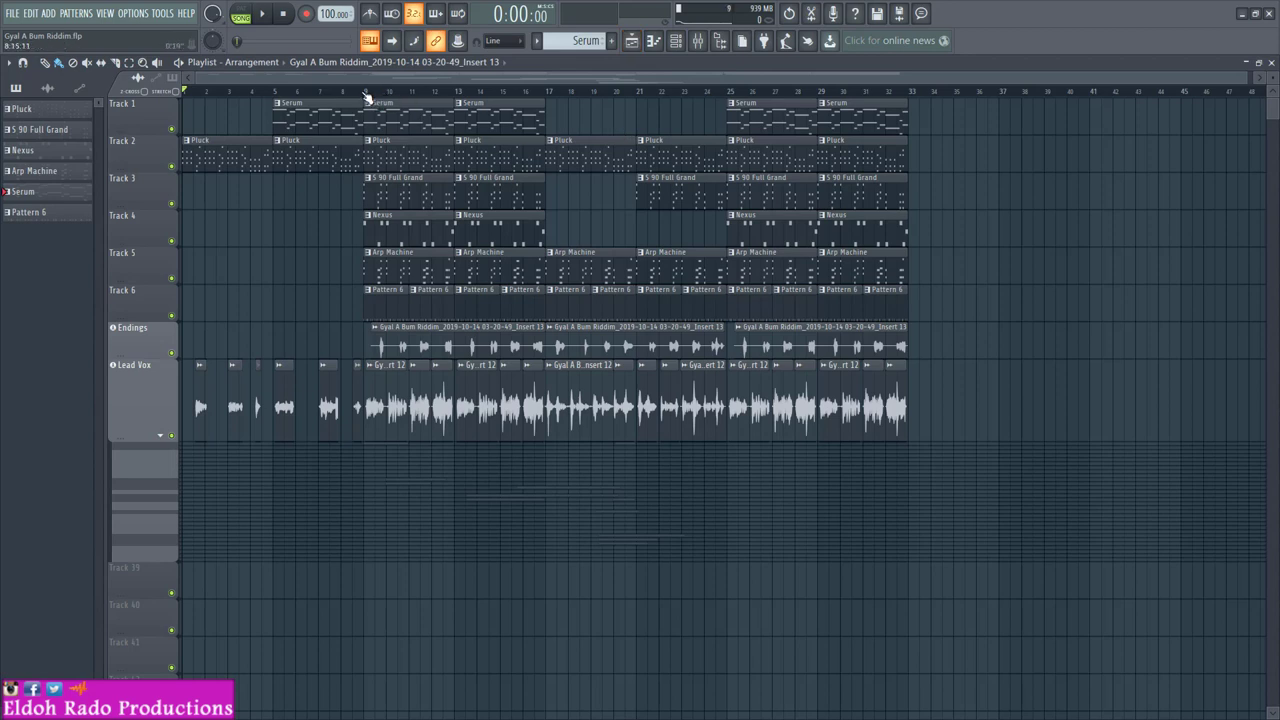
{"action": "left_click", "coordinate": [128, 62]}
{"action": "left_click_drag", "start_coordinate": [365, 95], "coordinate": [555, 100]}
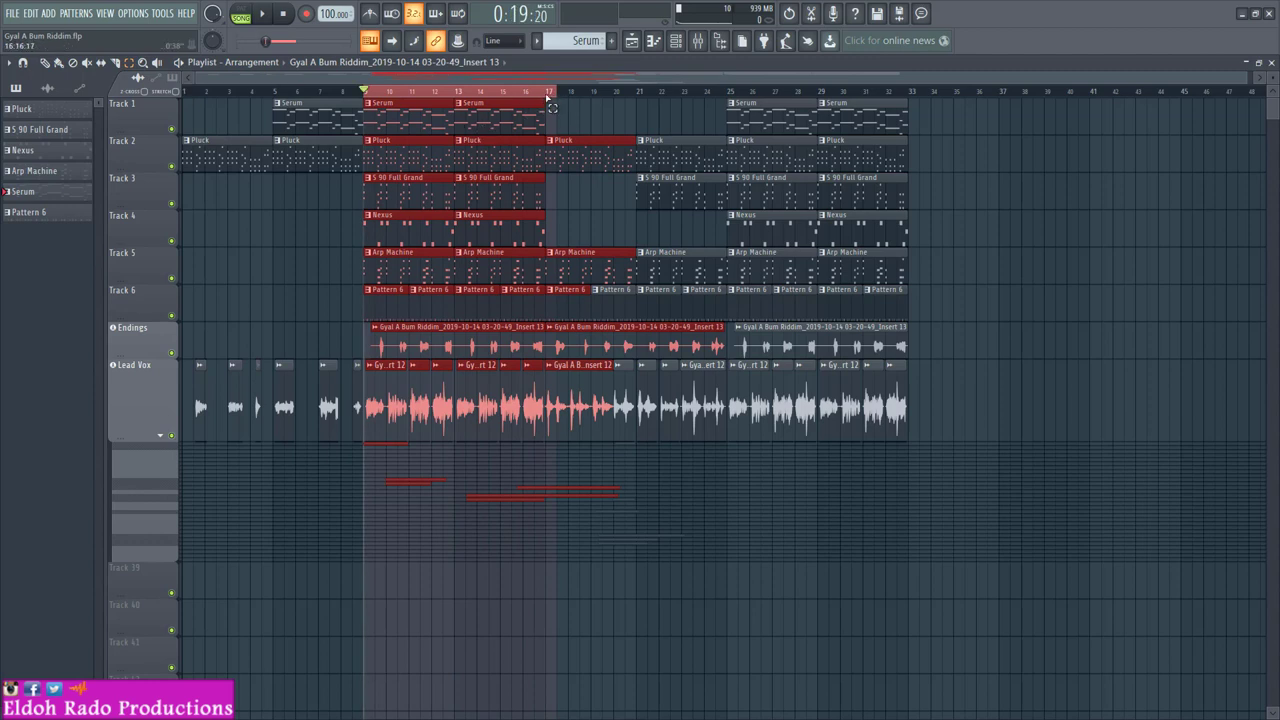
{"action": "left_click_drag", "start_coordinate": [363, 93], "coordinate": [546, 93]}
{"action": "left_click", "coordinate": [304, 224]}
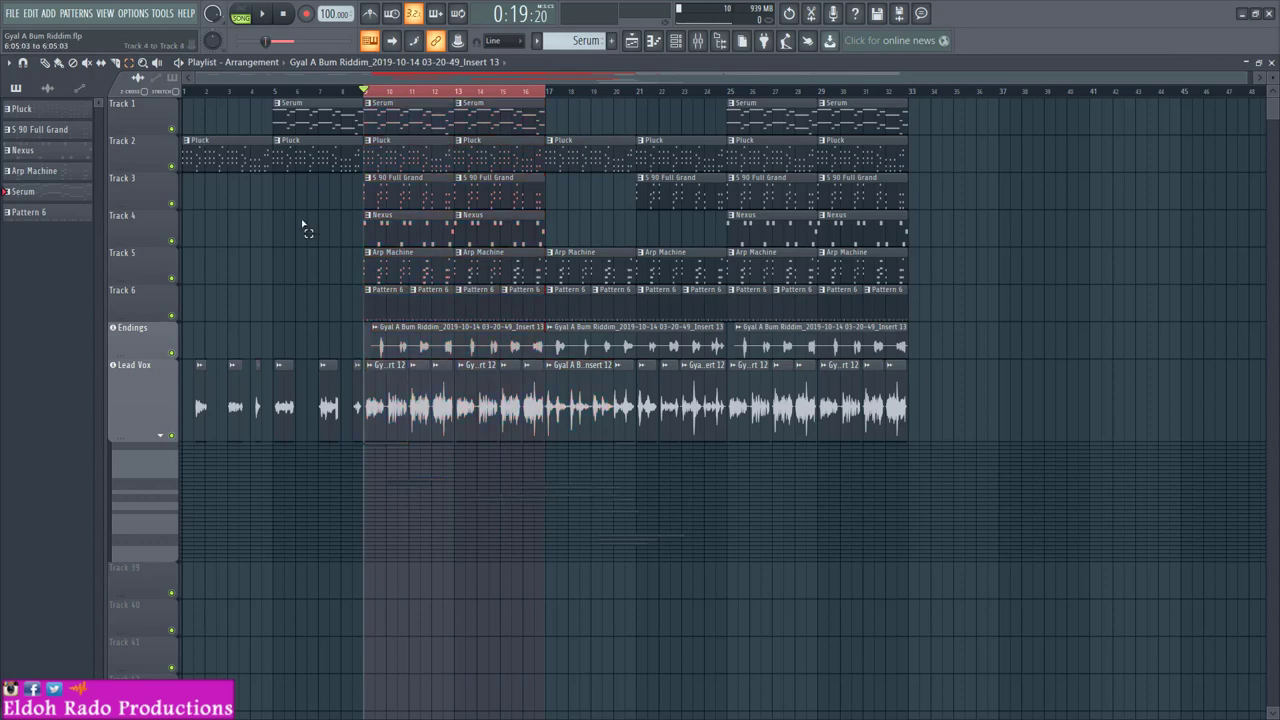
{"action": "left_click", "coordinate": [1271, 62]}
{"action": "key", "text": "space"}
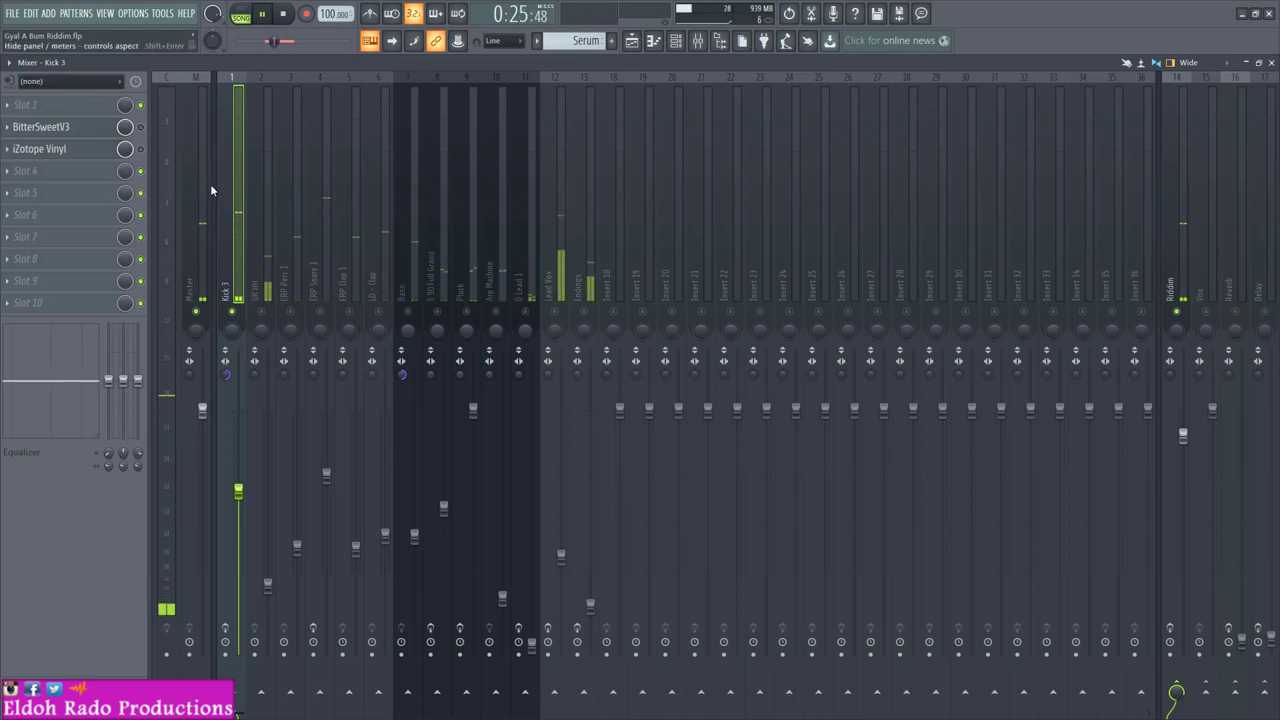
{"action": "key", "text": "space"}
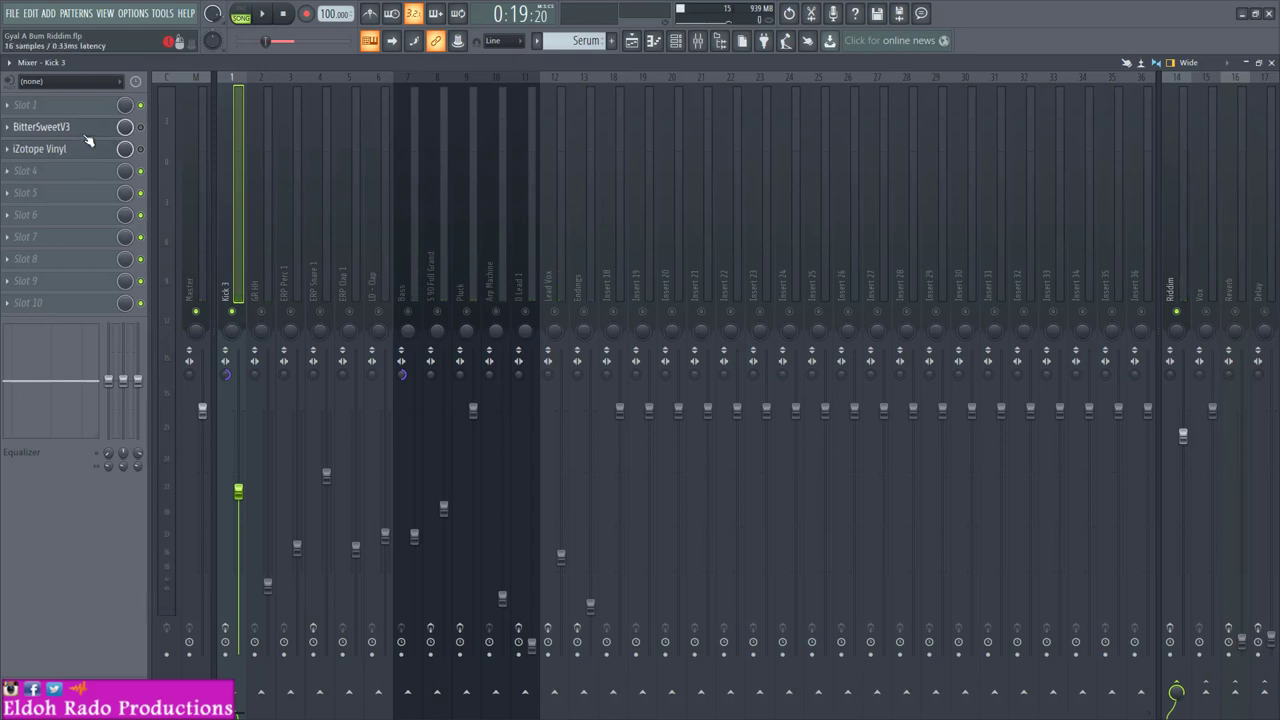
Step: Open BitterSweetV3 on Kick 3 and bring its amount down to about 0 %
{"action": "left_click", "coordinate": [86, 134]}
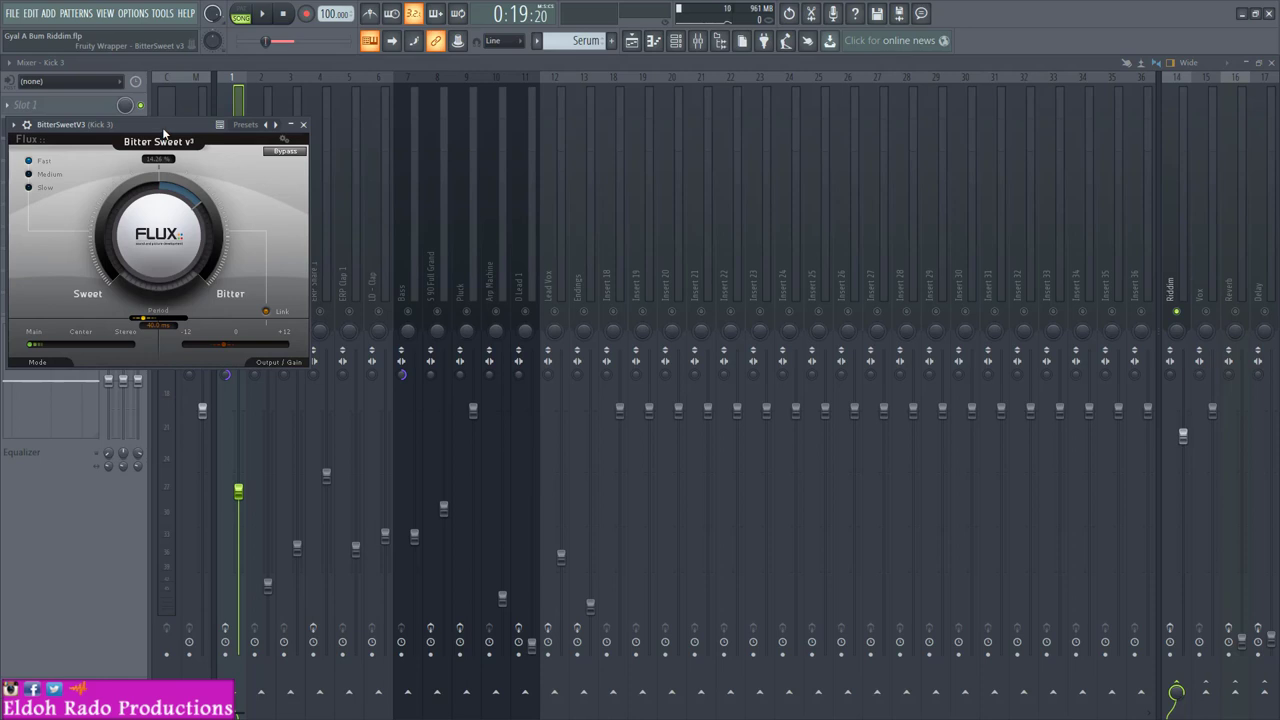
{"action": "left_click_drag", "start_coordinate": [160, 127], "coordinate": [253, 136]}
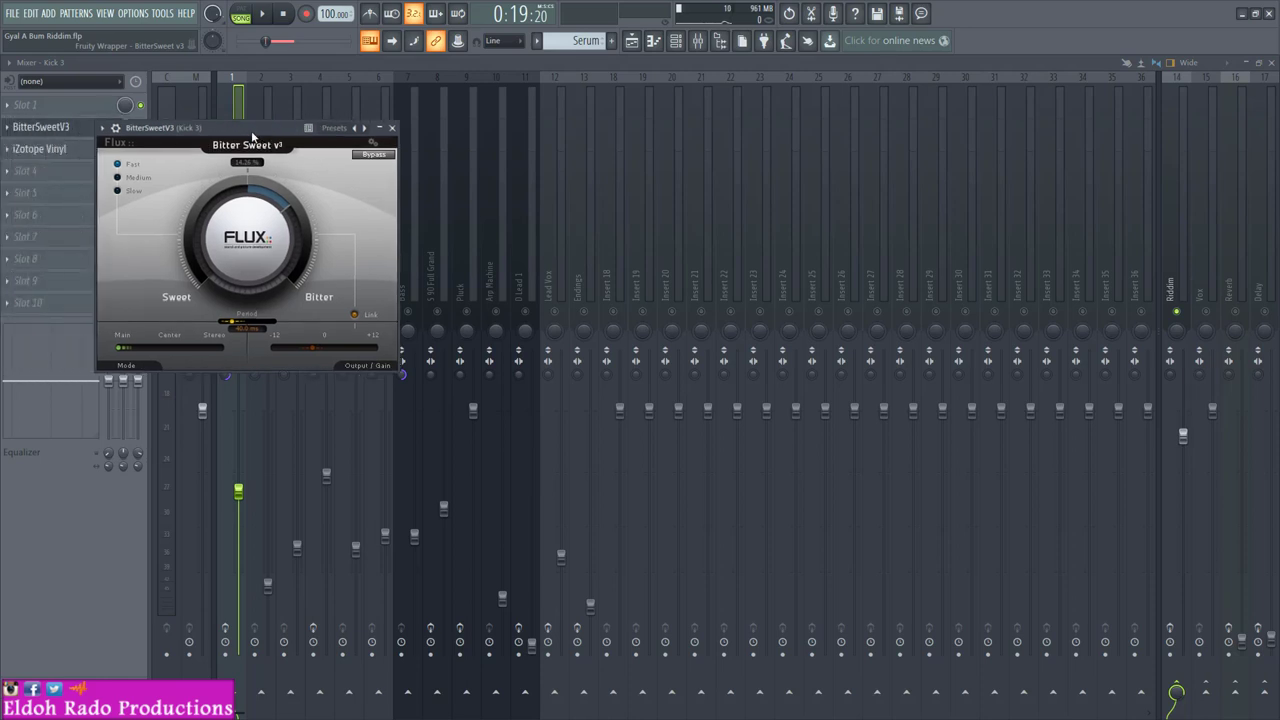
{"action": "left_click_drag", "start_coordinate": [245, 236], "coordinate": [243, 308]}
{"action": "left_click_drag", "start_coordinate": [216, 128], "coordinate": [305, 128]}
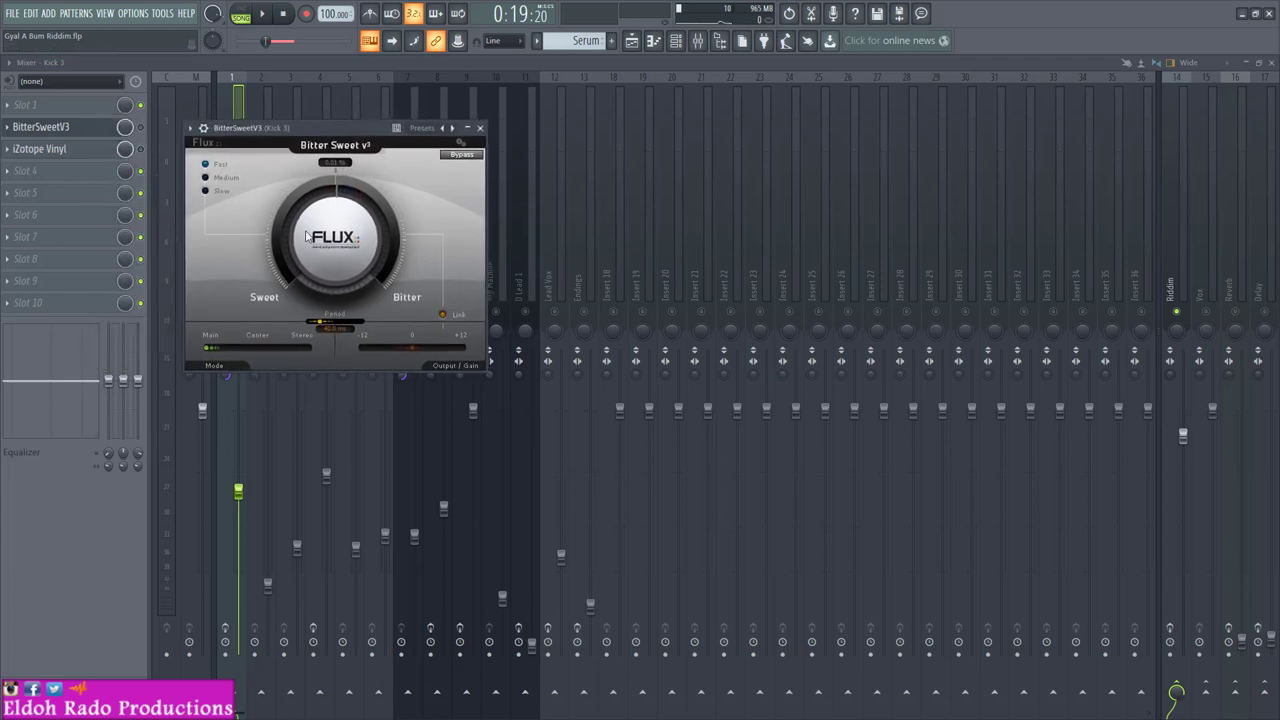
Step: Try different BitterSweetV3 amounts during playback of the kick, ending at 0.18 %
{"action": "key", "text": "space"}
{"action": "left_click_drag", "start_coordinate": [336, 250], "coordinate": [328, 392]}
{"action": "left_click_drag", "start_coordinate": [335, 265], "coordinate": [334, 287]}
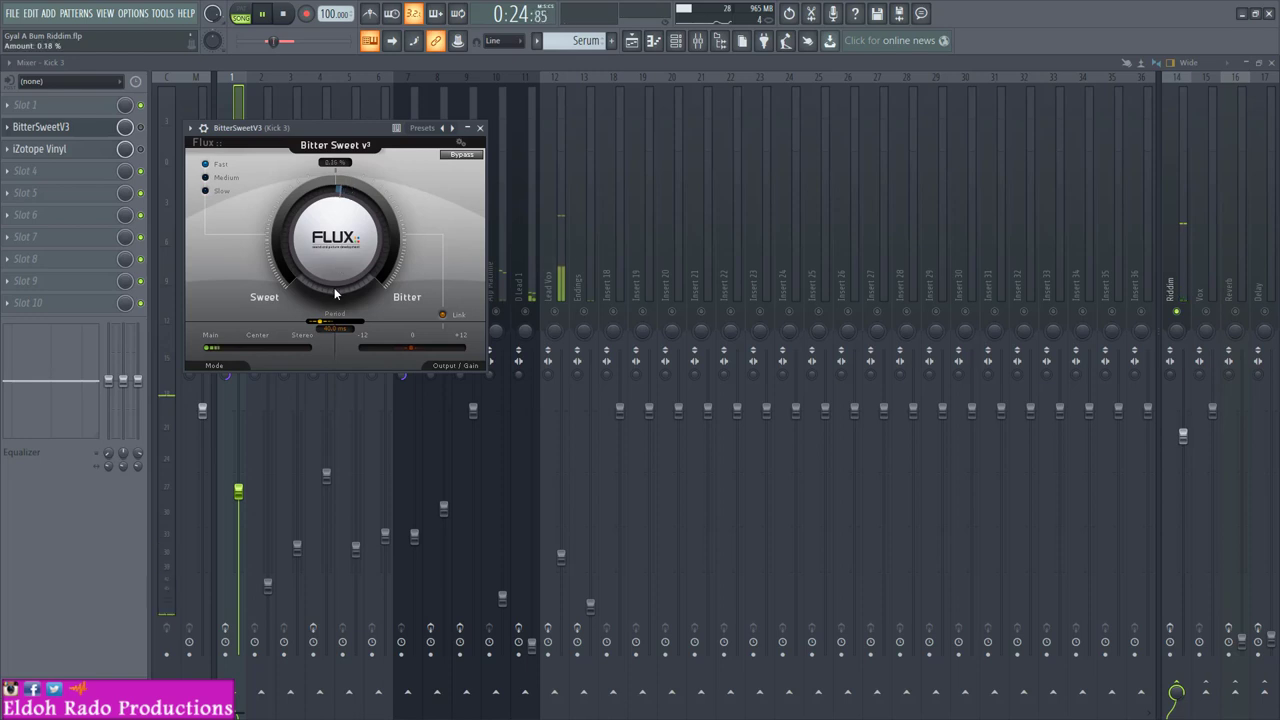
{"action": "key", "text": "space"}
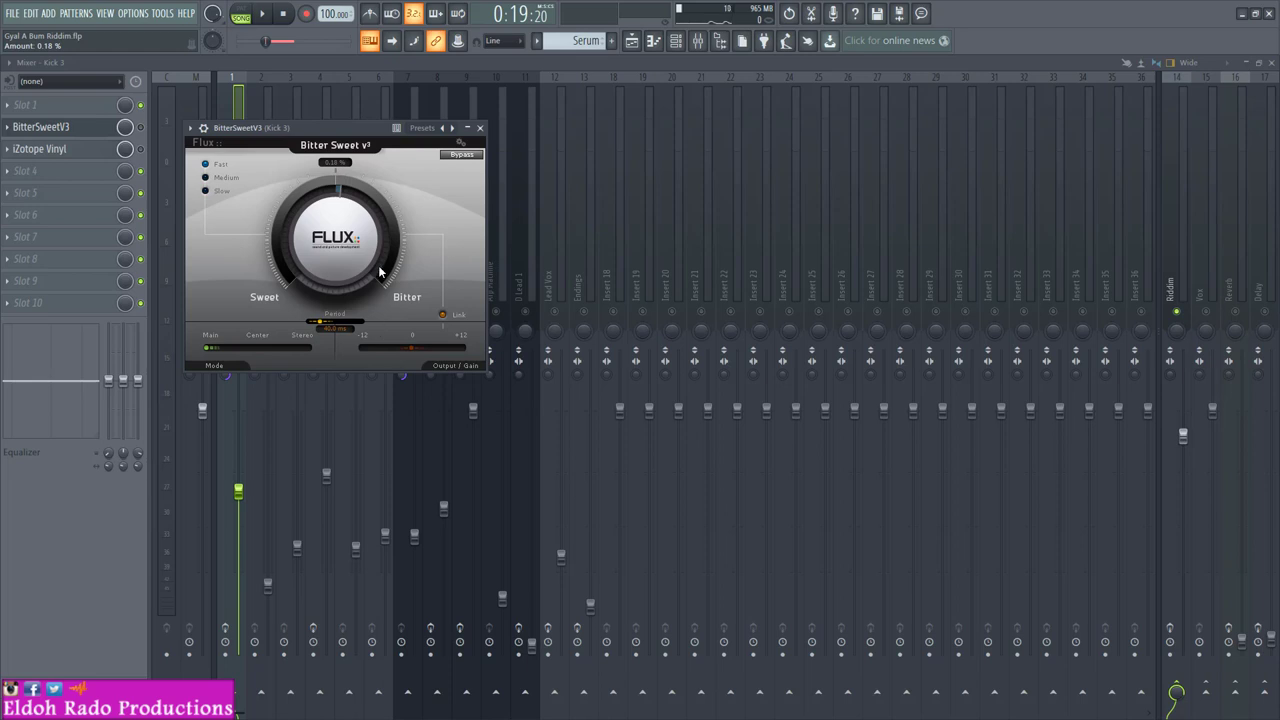
Step: Enable BitterSweetV3 on Kick 3, raise its amount towards Bitter during playback and compare the kick with the effect bypassed
{"action": "left_click", "coordinate": [100, 128]}
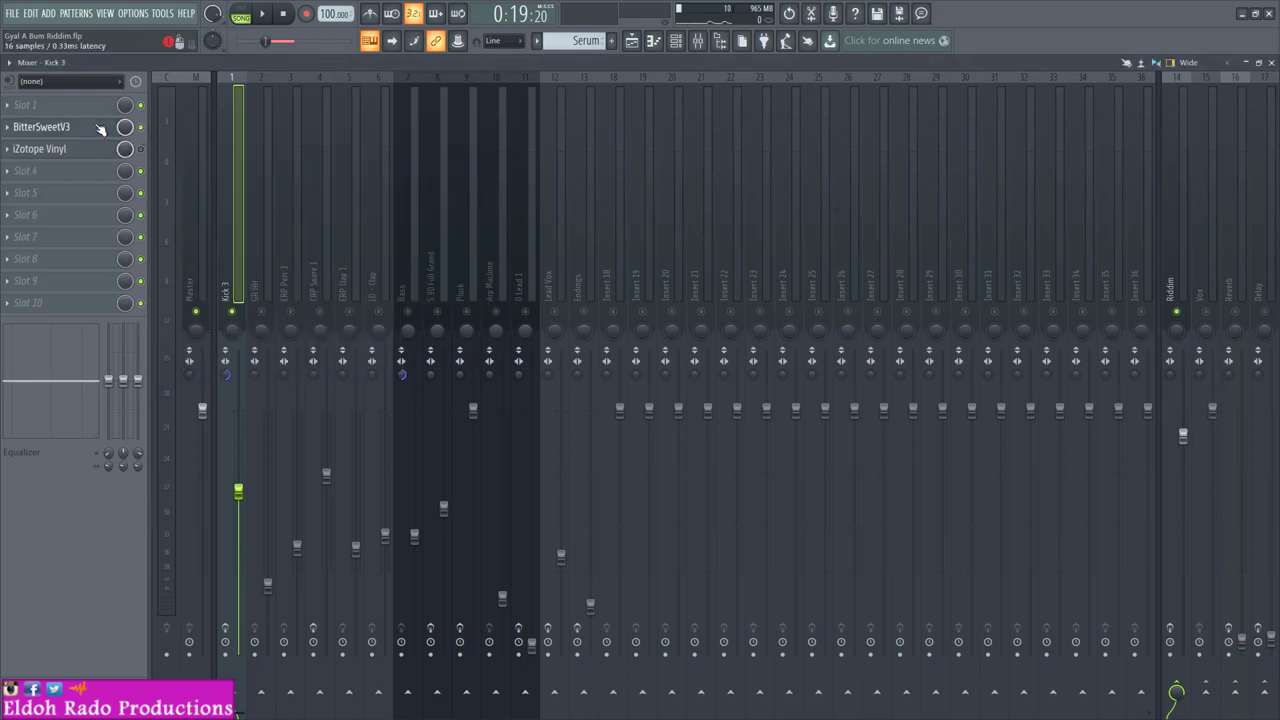
{"action": "left_click", "coordinate": [100, 128]}
{"action": "key", "text": "space"}
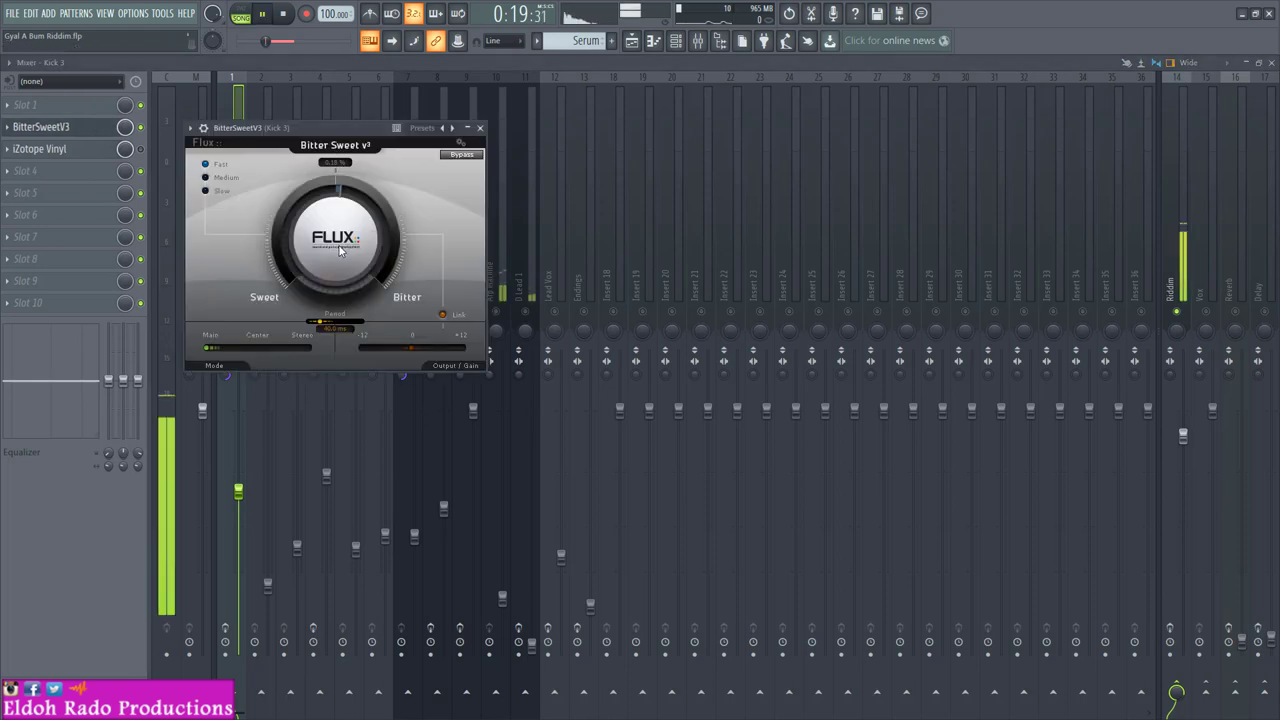
{"action": "left_click_drag", "start_coordinate": [341, 247], "coordinate": [360, 165]}
{"action": "left_click_drag", "start_coordinate": [341, 212], "coordinate": [334, 323]}
{"action": "left_click", "coordinate": [457, 156]}
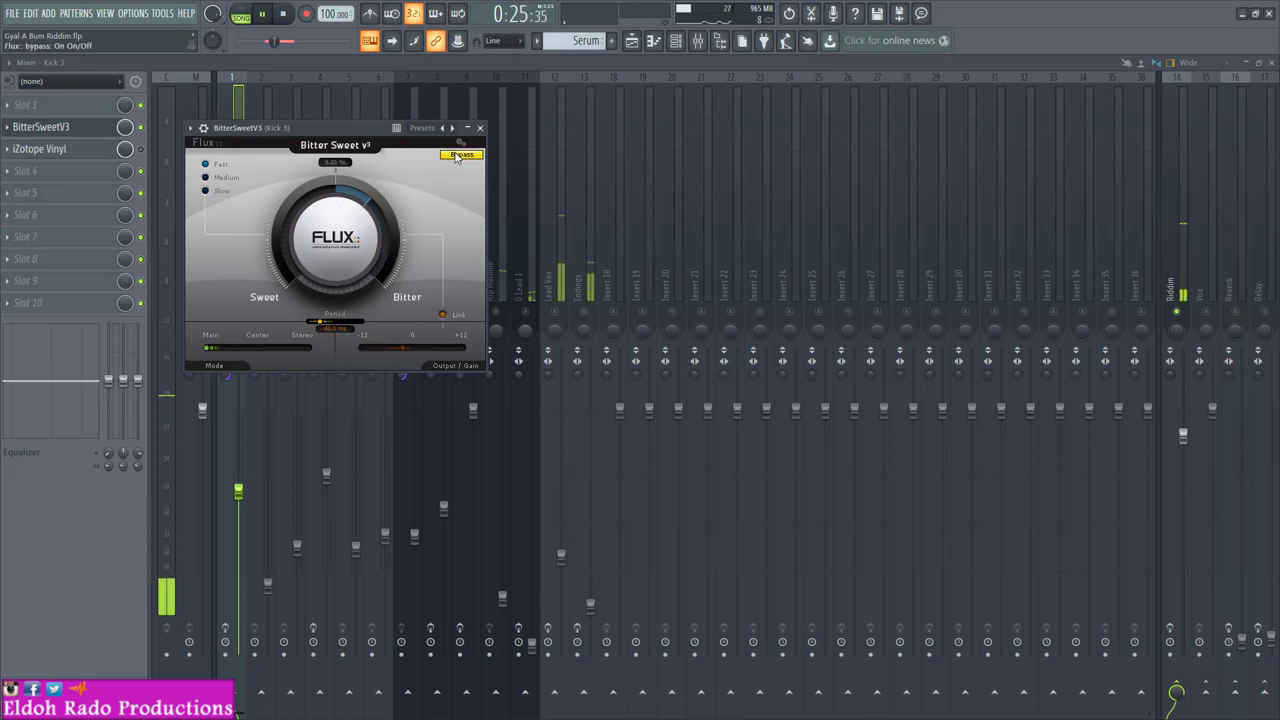
{"action": "left_click", "coordinate": [457, 156]}
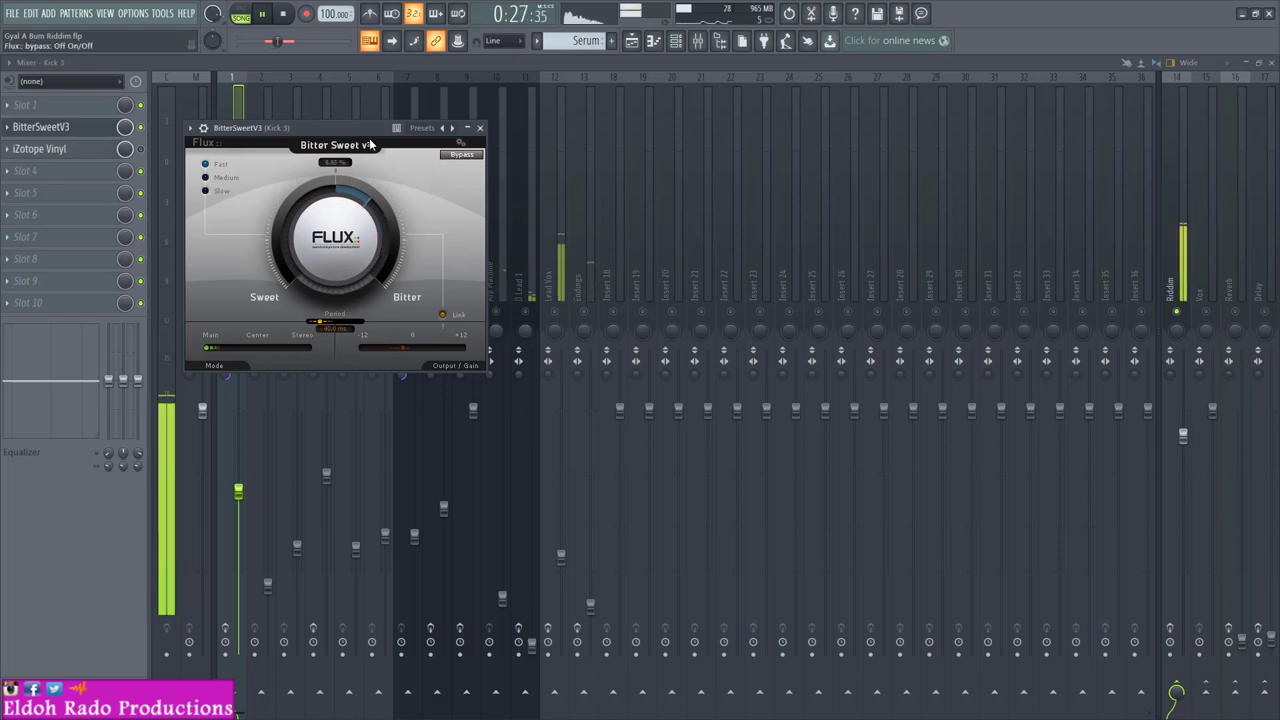
Step: Try lower BitterSweetV3 amounts around 6.50 % and 3.15 % on the kick during playback, comparing against bypass
{"action": "left_click_drag", "start_coordinate": [321, 132], "coordinate": [533, 130]}
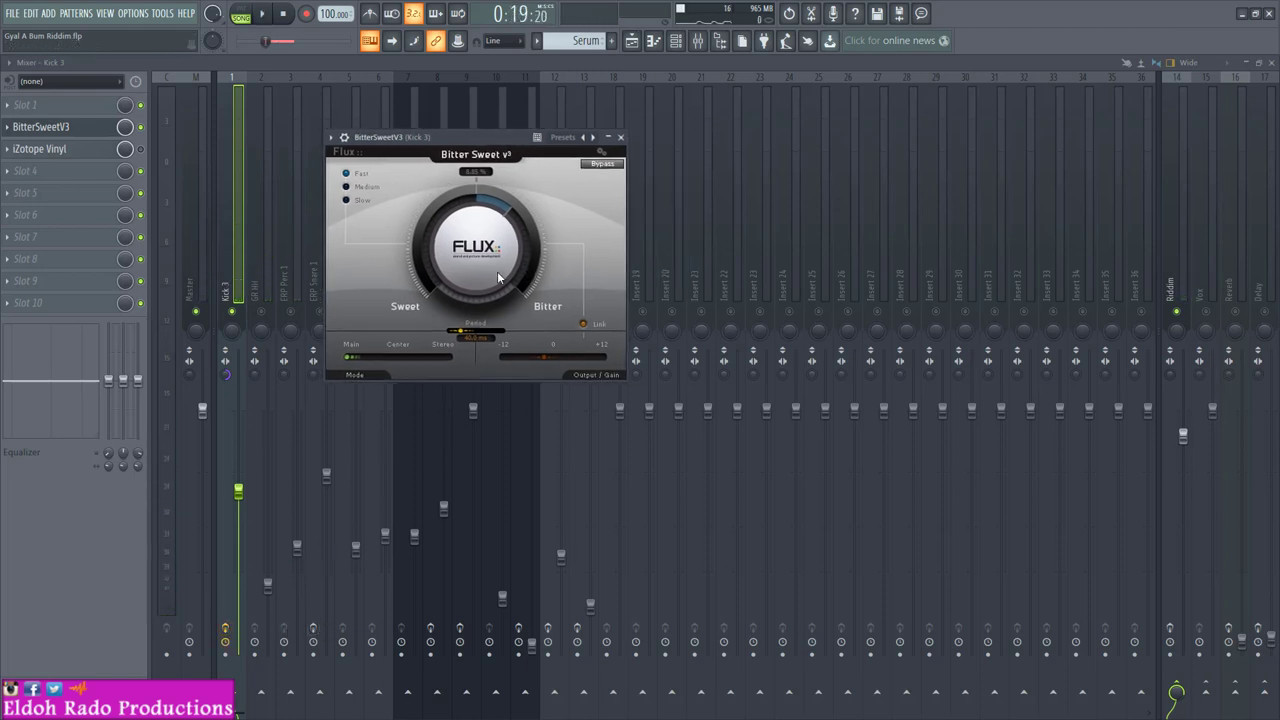
{"action": "mouse_move", "coordinate": [481, 269]}
{"action": "left_mouse_down"}
{"action": "mouse_move", "coordinate": [480, 286]}
{"action": "mouse_move", "coordinate": [480, 222]}
{"action": "mouse_move", "coordinate": [459, 295]}
{"action": "mouse_move", "coordinate": [473, 278]}
{"action": "left_mouse_up"}
{"action": "key", "text": "space"}
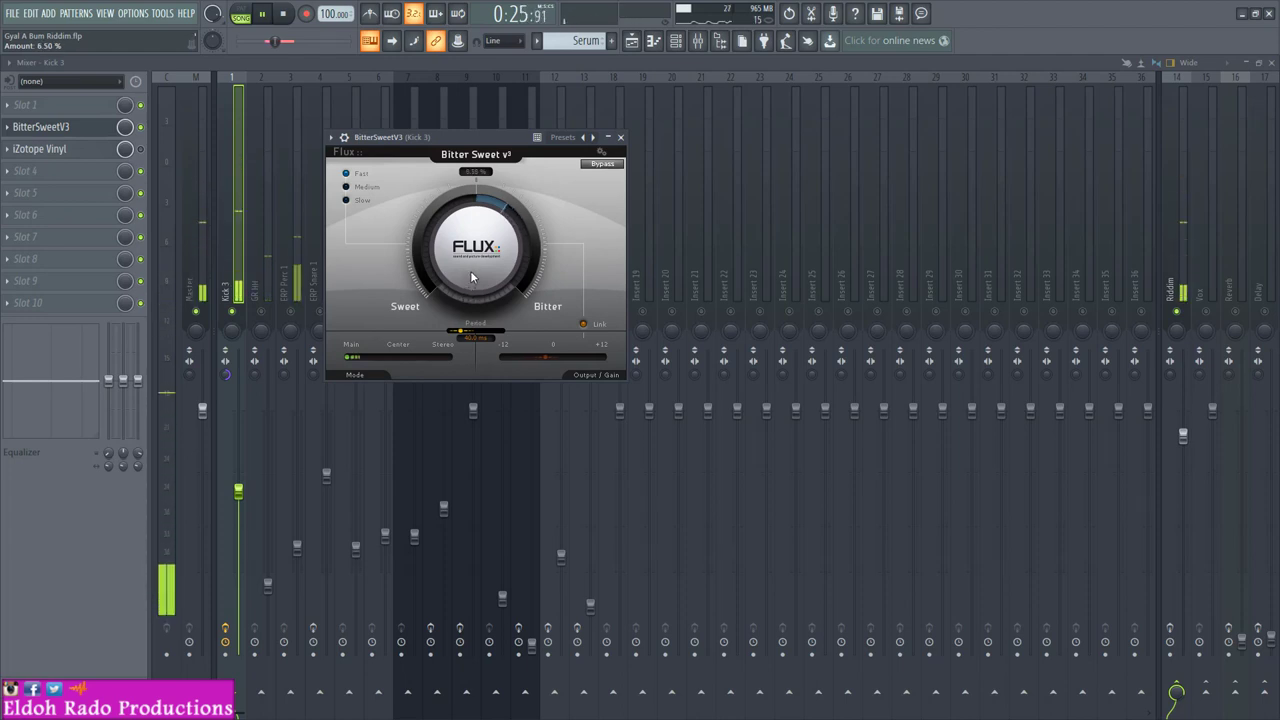
{"action": "left_click", "coordinate": [591, 165]}
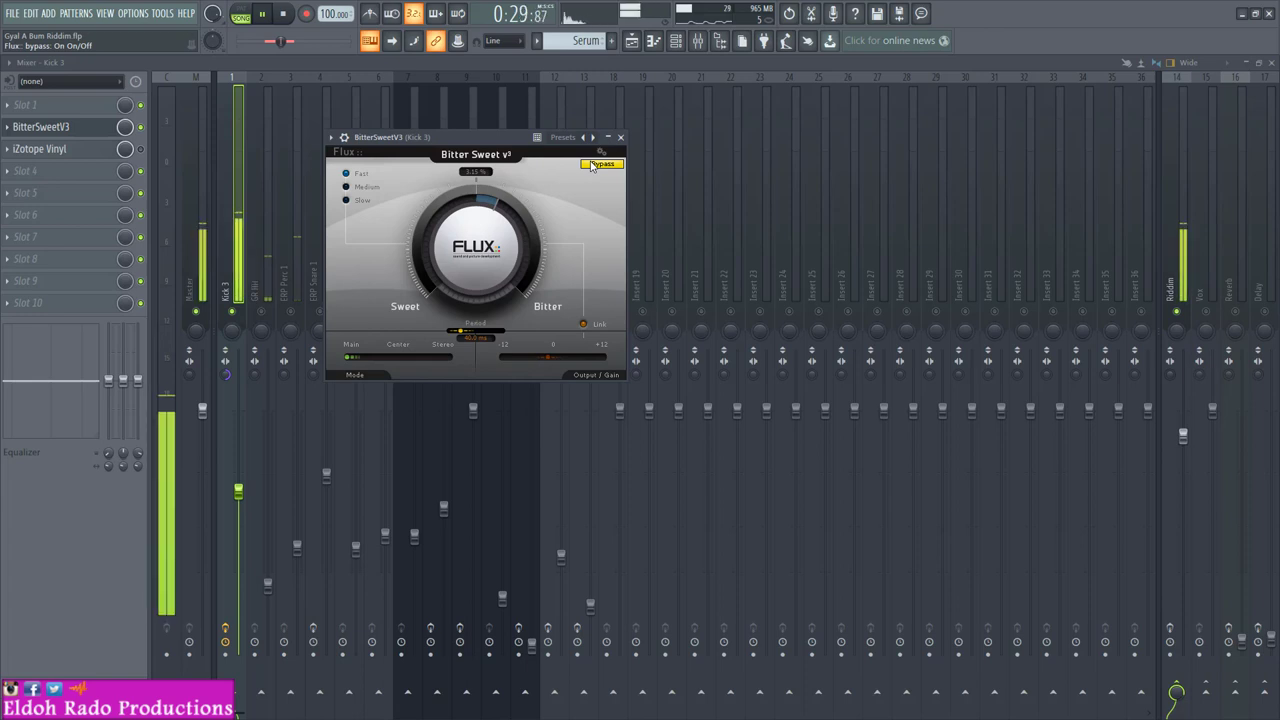
{"action": "left_click", "coordinate": [591, 165]}
Step: Raise the BitterSweetV3 amount in stages to 21.62 % while comparing against bypass, and close the plugin after stopping playback
{"action": "left_click_drag", "start_coordinate": [513, 236], "coordinate": [513, 230]}
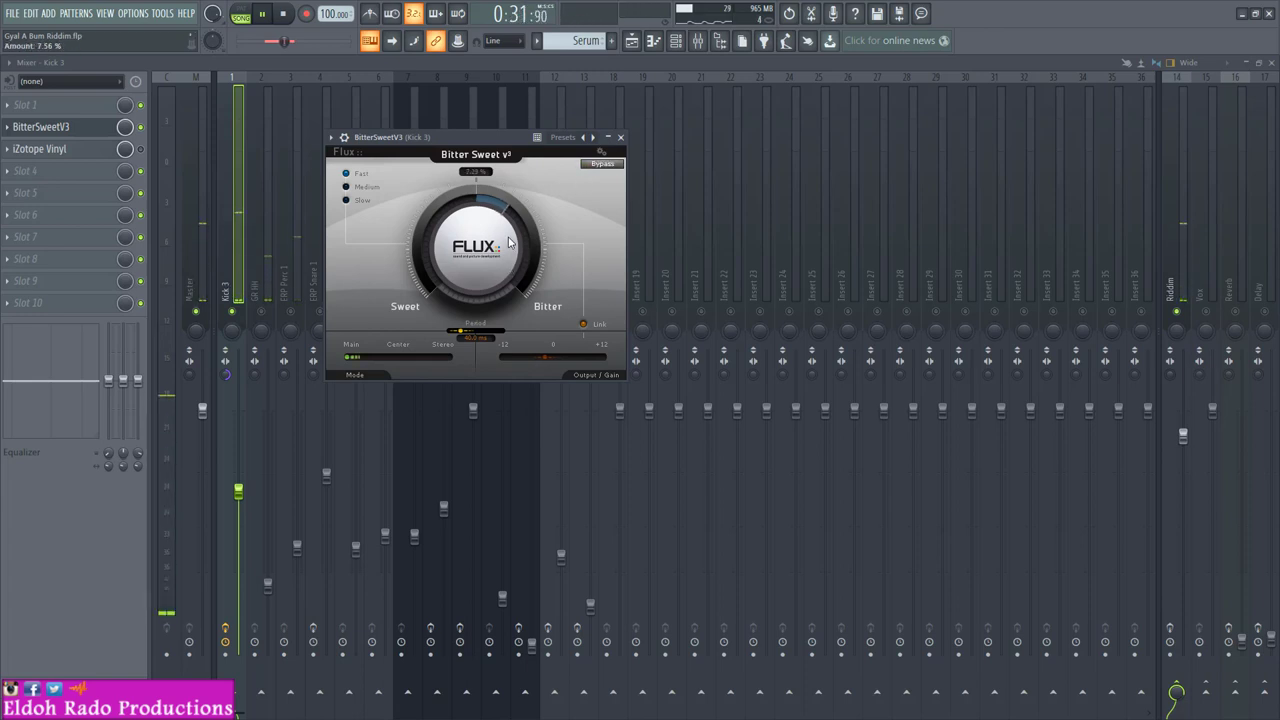
{"action": "left_click", "coordinate": [604, 166]}
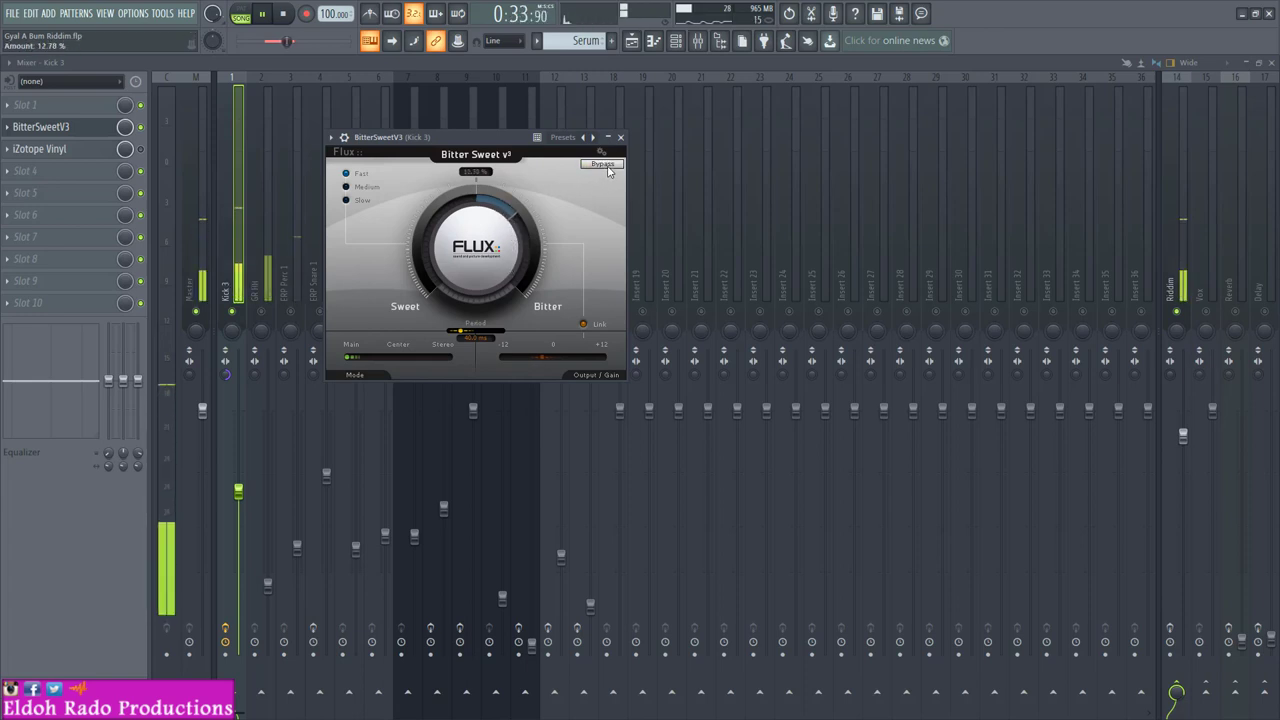
{"action": "left_click", "coordinate": [605, 166]}
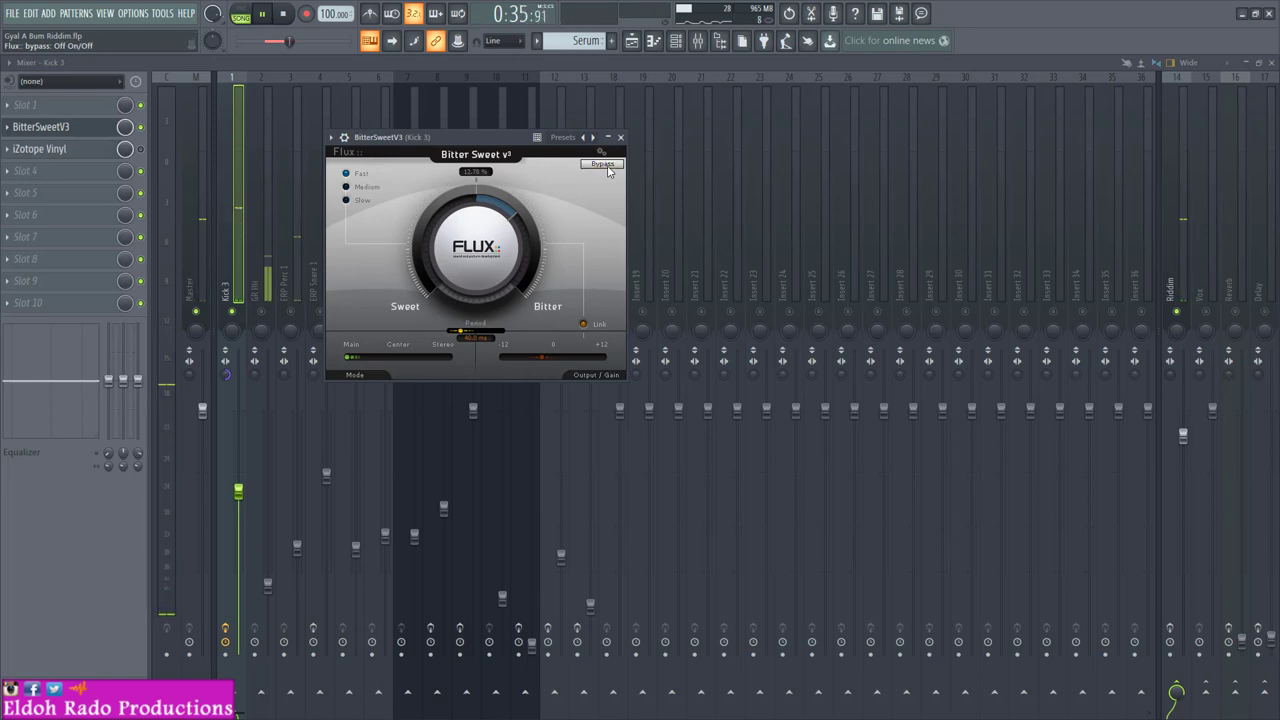
{"action": "left_click_drag", "start_coordinate": [489, 239], "coordinate": [487, 226]}
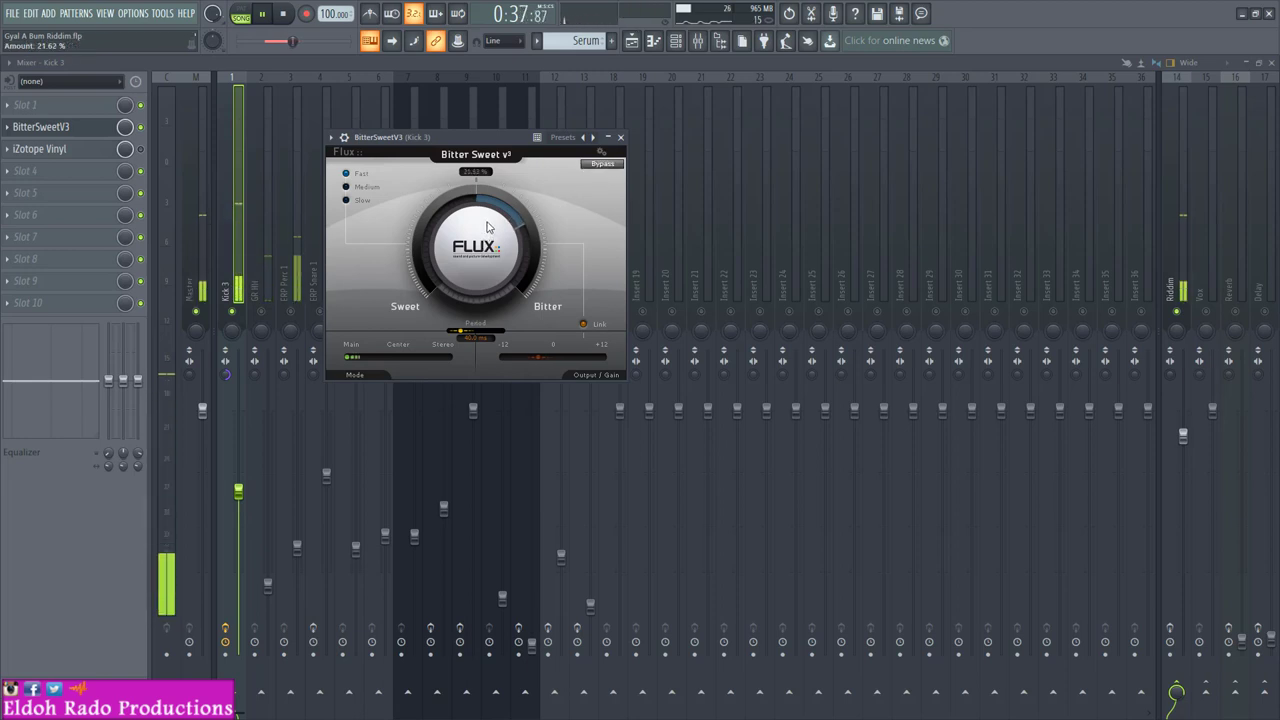
{"action": "key", "text": "space"}
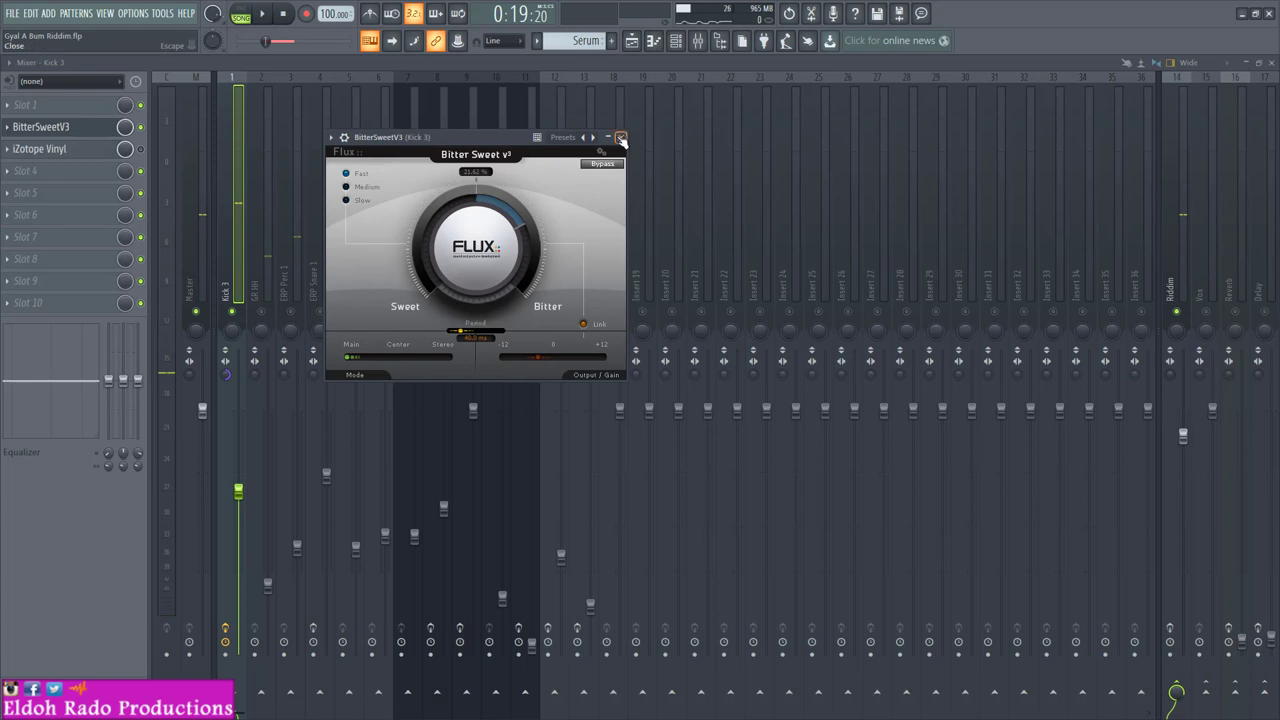
{"action": "left_click", "coordinate": [620, 137]}
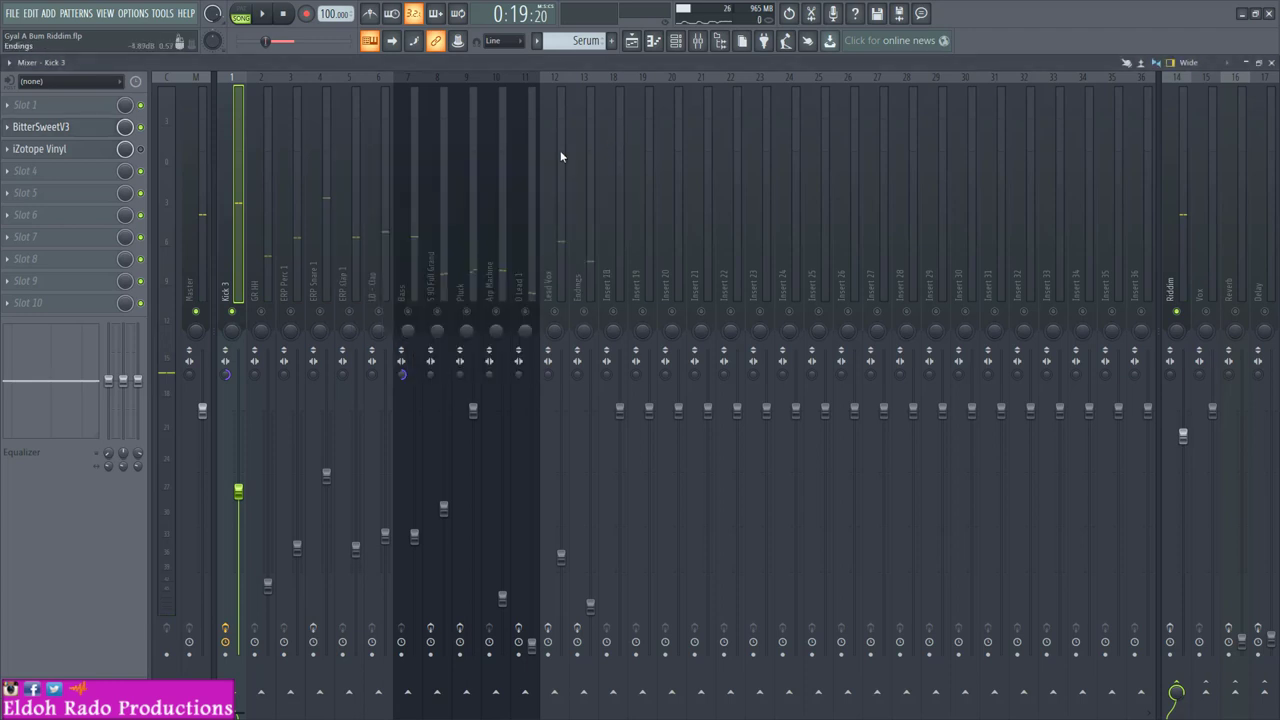
Step: Open iZotope Vinyl on Kick 3, move its window towards the middle and switch the effect off for comparison
{"action": "left_click", "coordinate": [86, 158]}
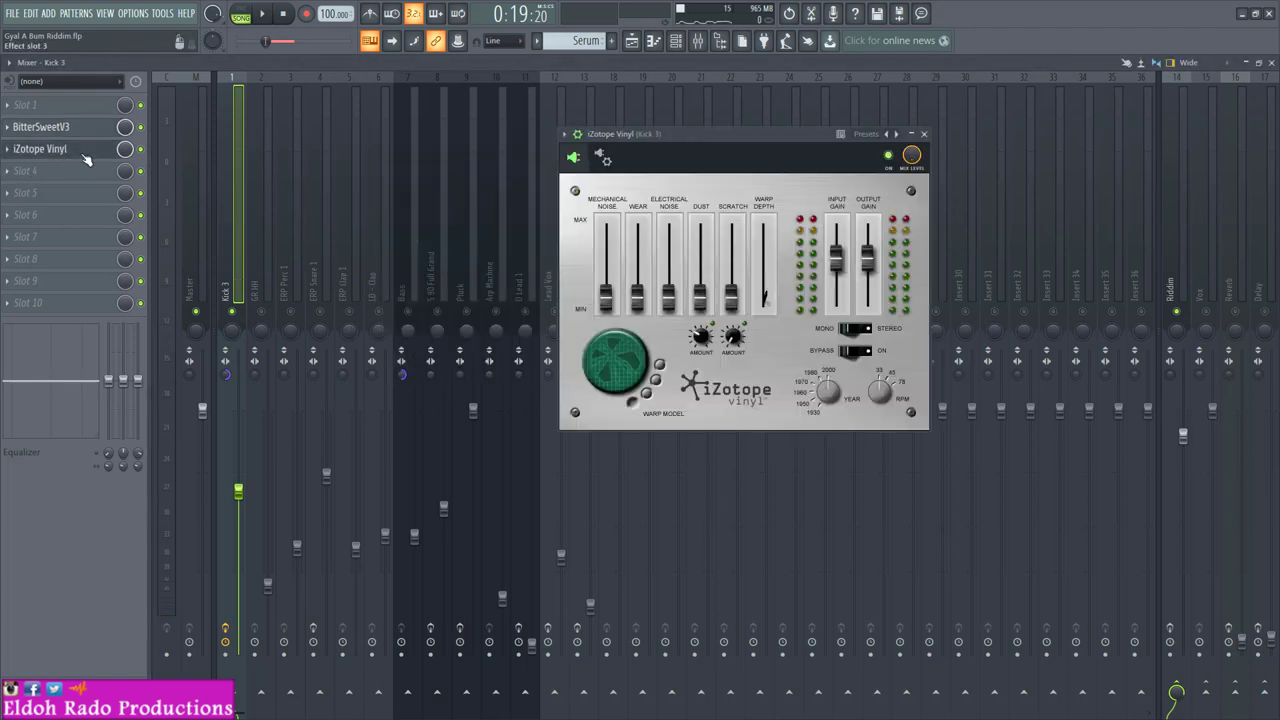
{"action": "left_click_drag", "start_coordinate": [610, 135], "coordinate": [530, 157]}
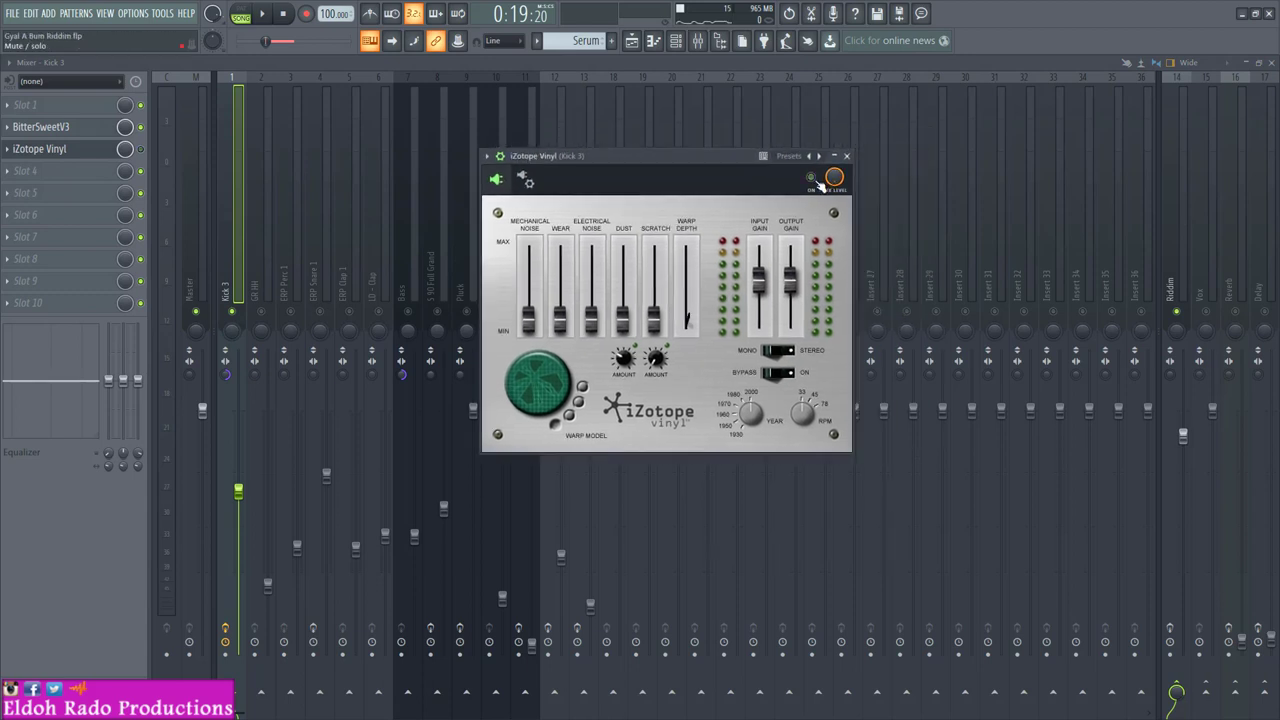
{"action": "left_click", "coordinate": [812, 180]}
{"action": "left_click_drag", "start_coordinate": [733, 183], "coordinate": [707, 188]}
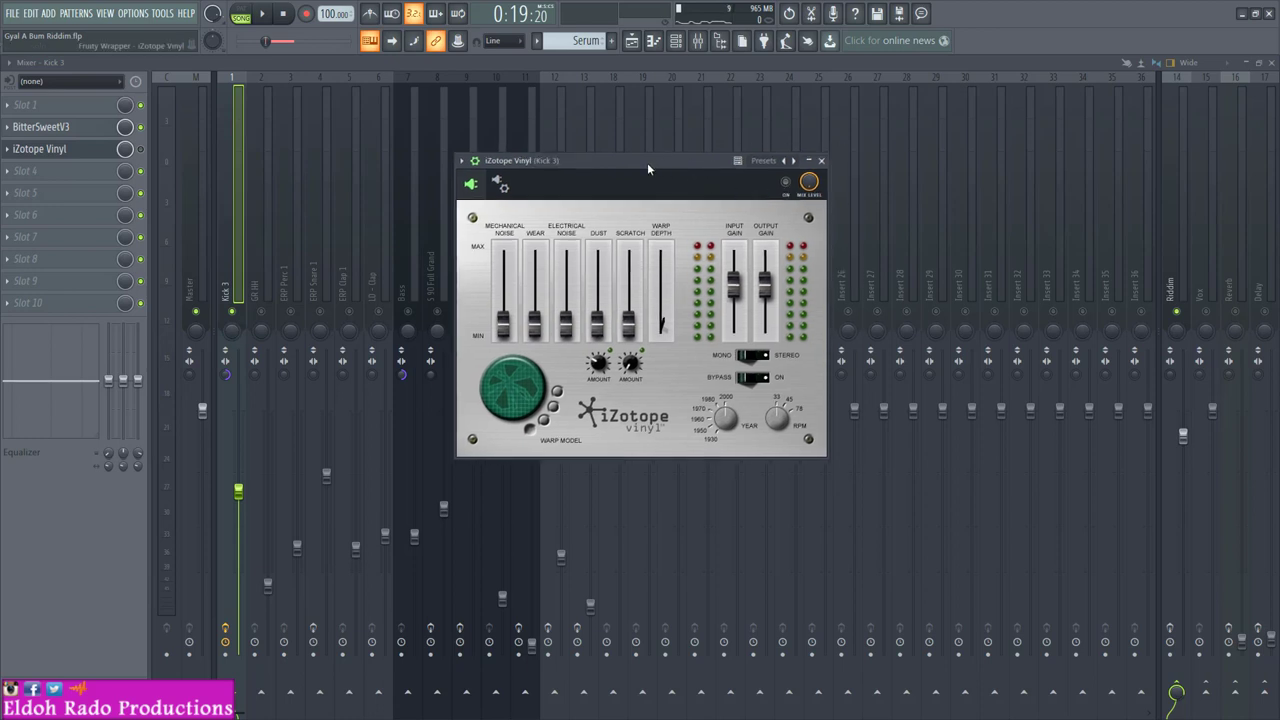
{"action": "left_click", "coordinate": [475, 161]}
{"action": "left_click", "coordinate": [475, 162]}
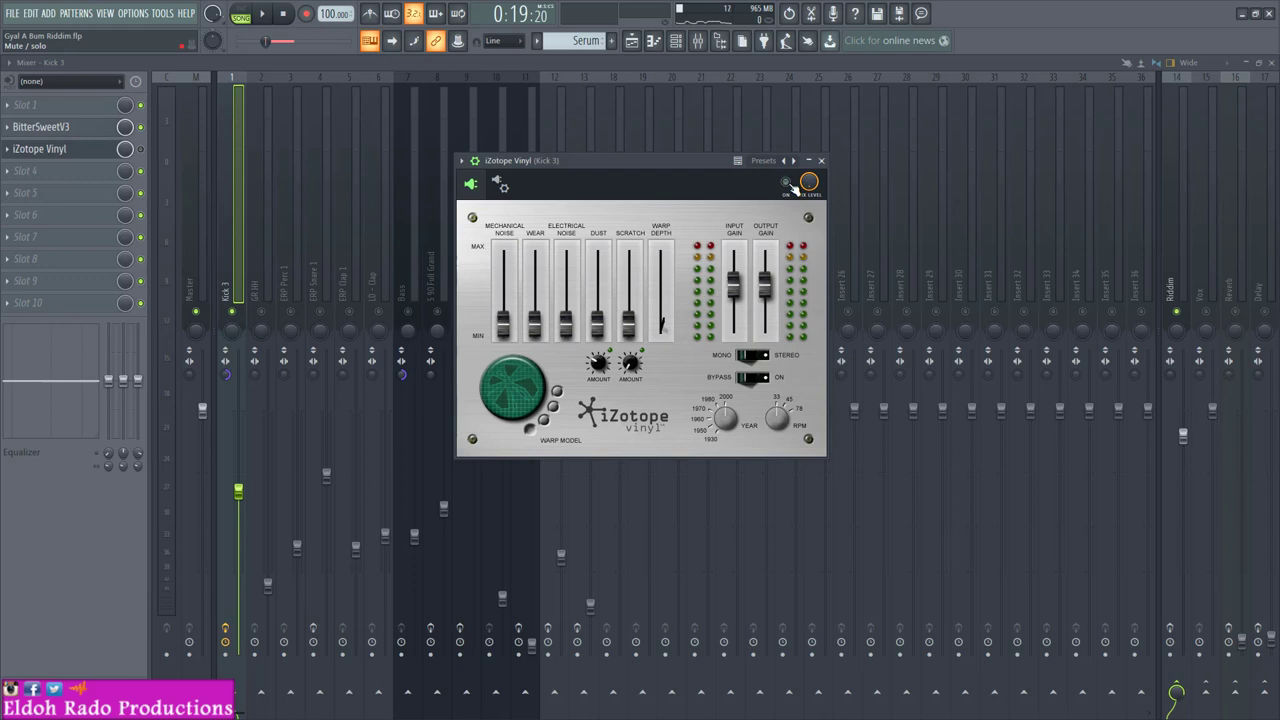
Step: Play the kick while switching iZotope Vinyl on and off, leave it enabled and close the plugin
{"action": "key", "text": "space"}
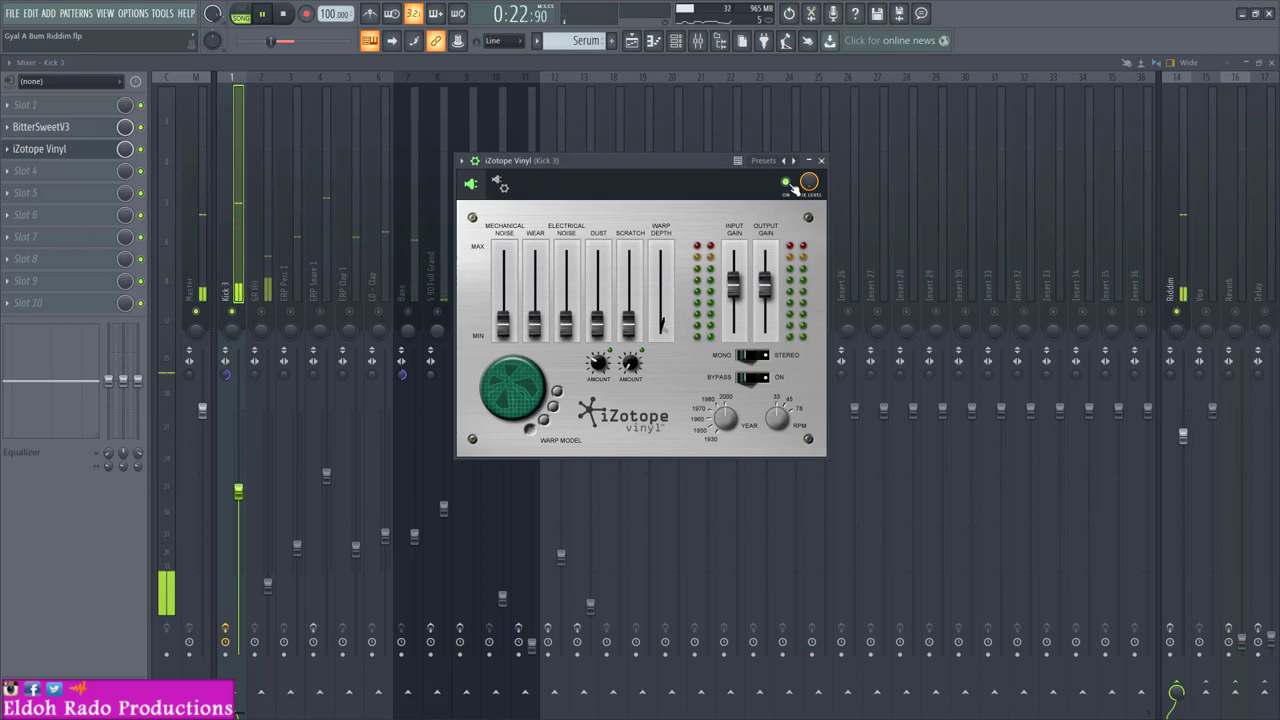
{"action": "left_click", "coordinate": [788, 184]}
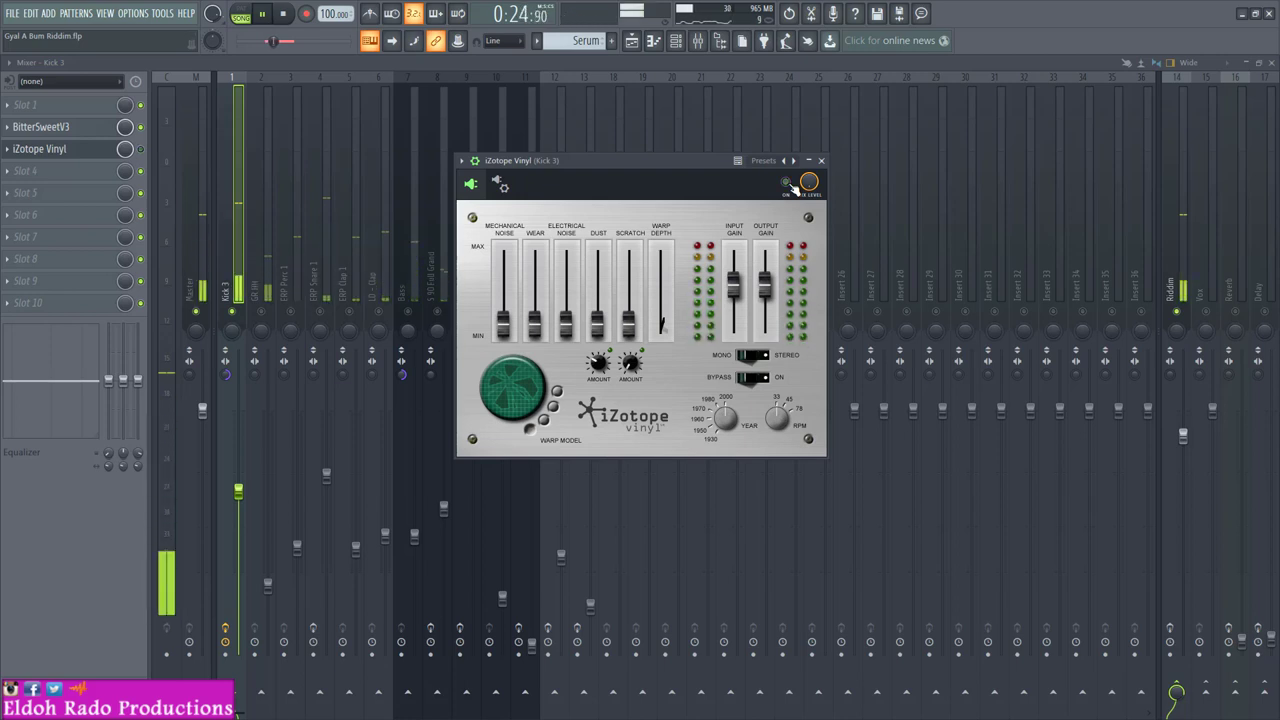
{"action": "left_click", "coordinate": [788, 184]}
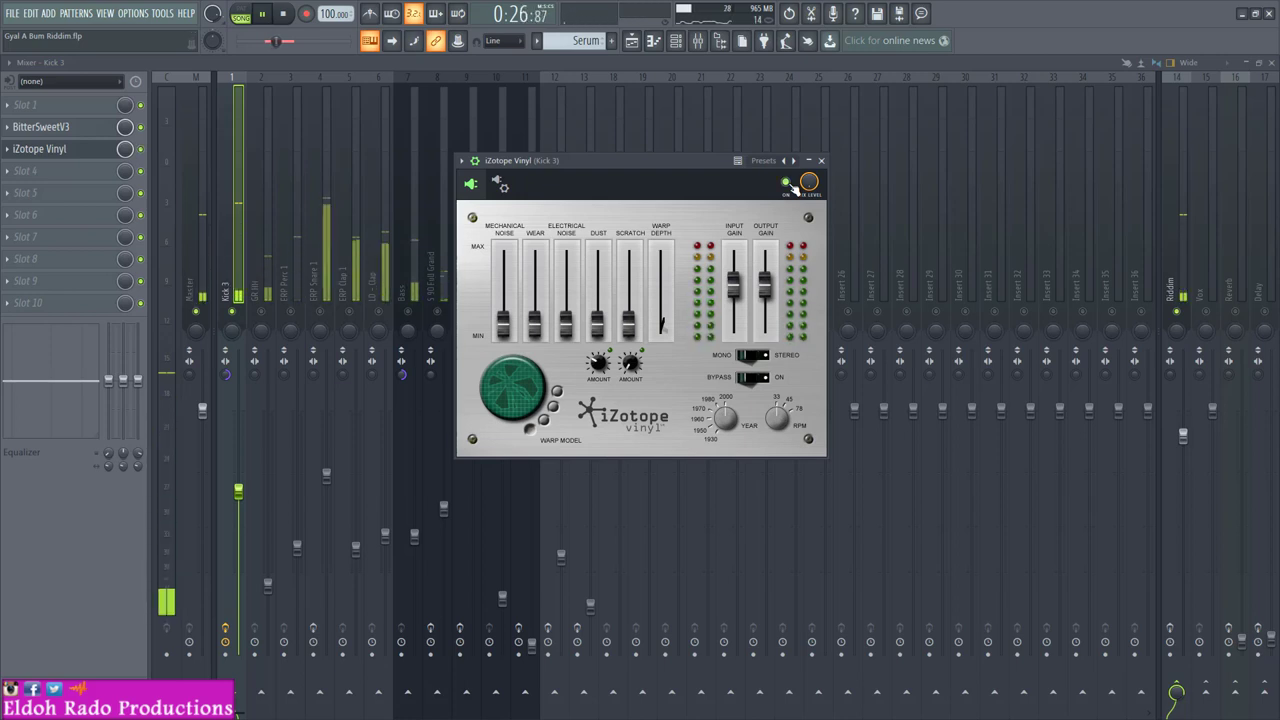
{"action": "key", "text": "space"}
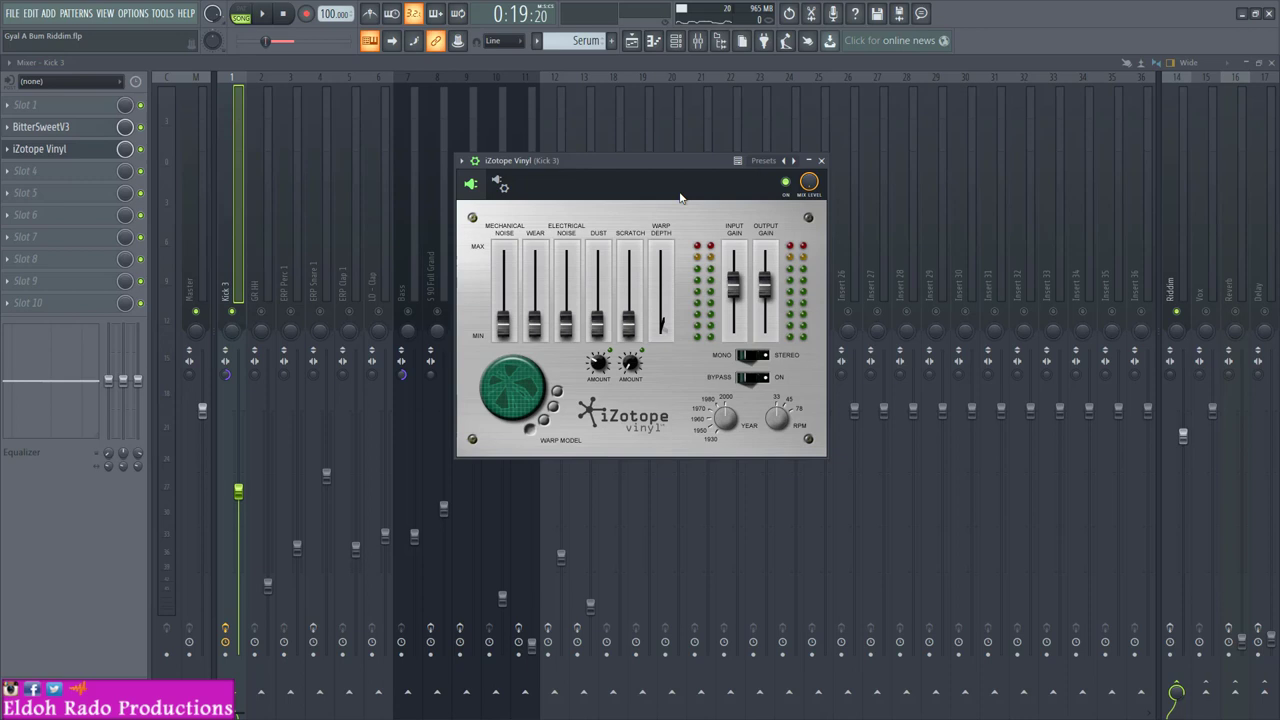
{"action": "left_click", "coordinate": [821, 160]}
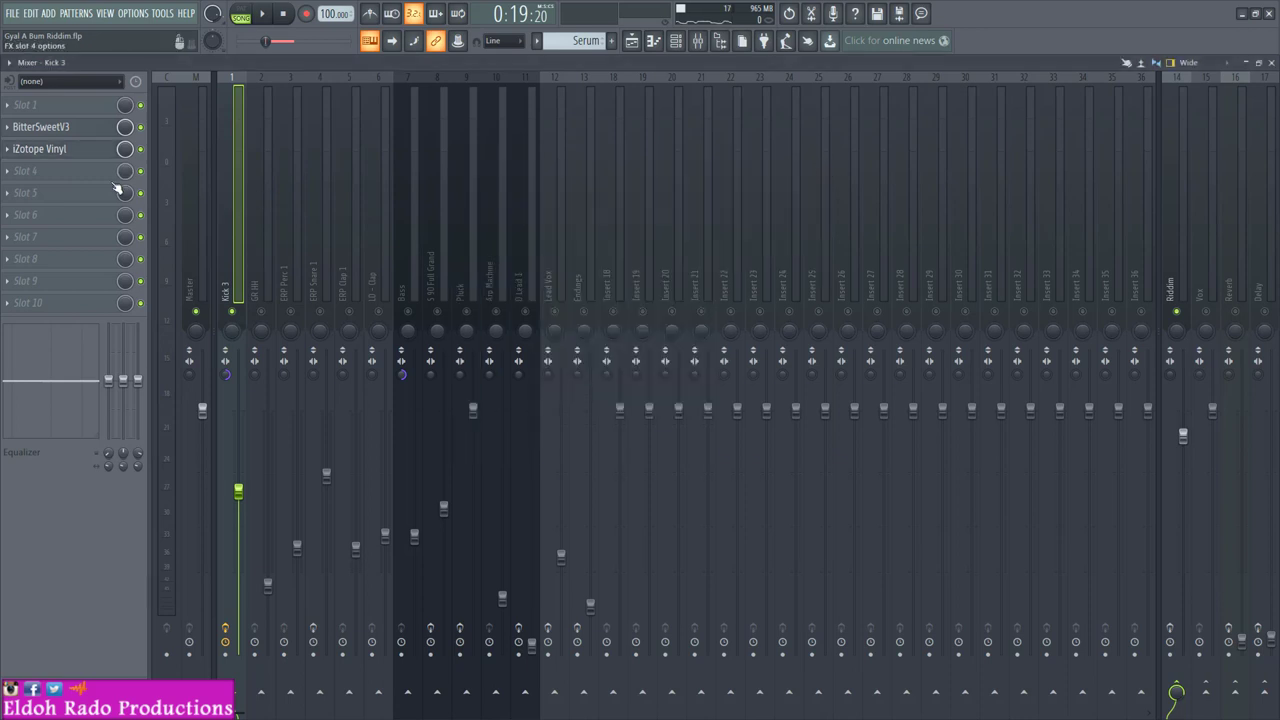
Step: Load LevelingTool_32 into effect slot 4 of Kick 3 and move its window higher above the mixer faders
{"action": "left_click", "coordinate": [73, 170]}
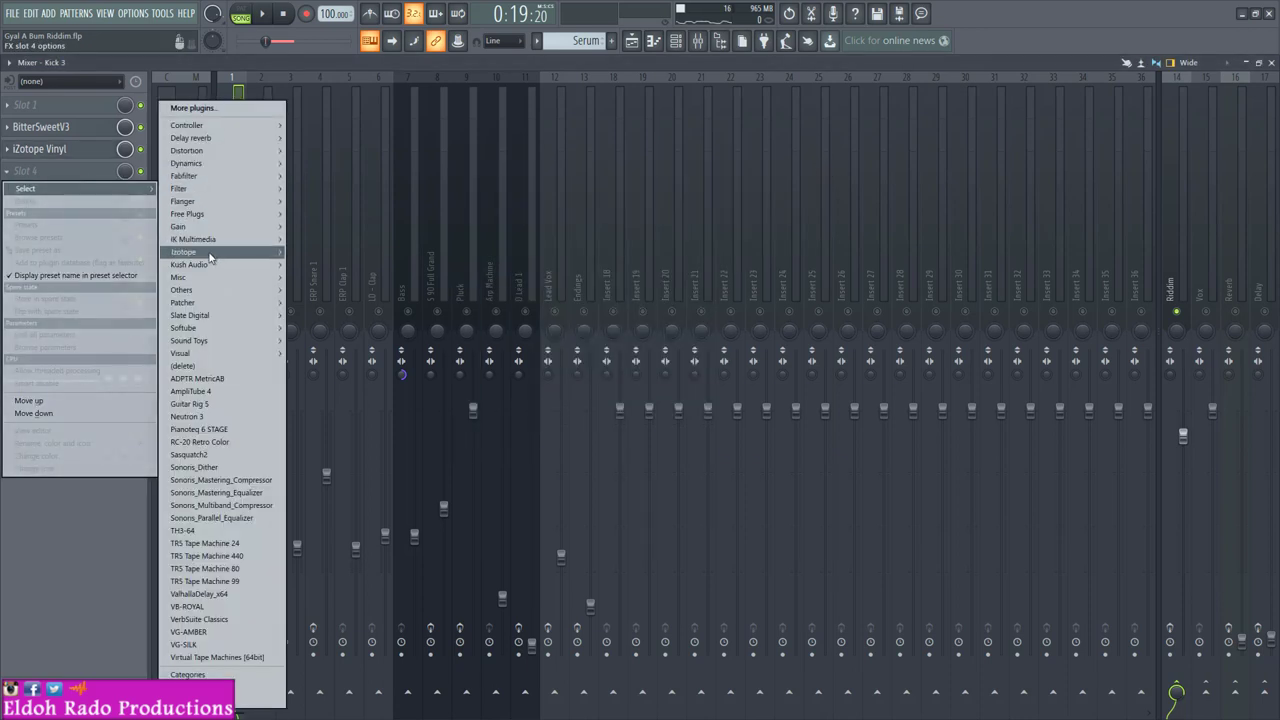
{"action": "mouse_move", "coordinate": [222, 214]}
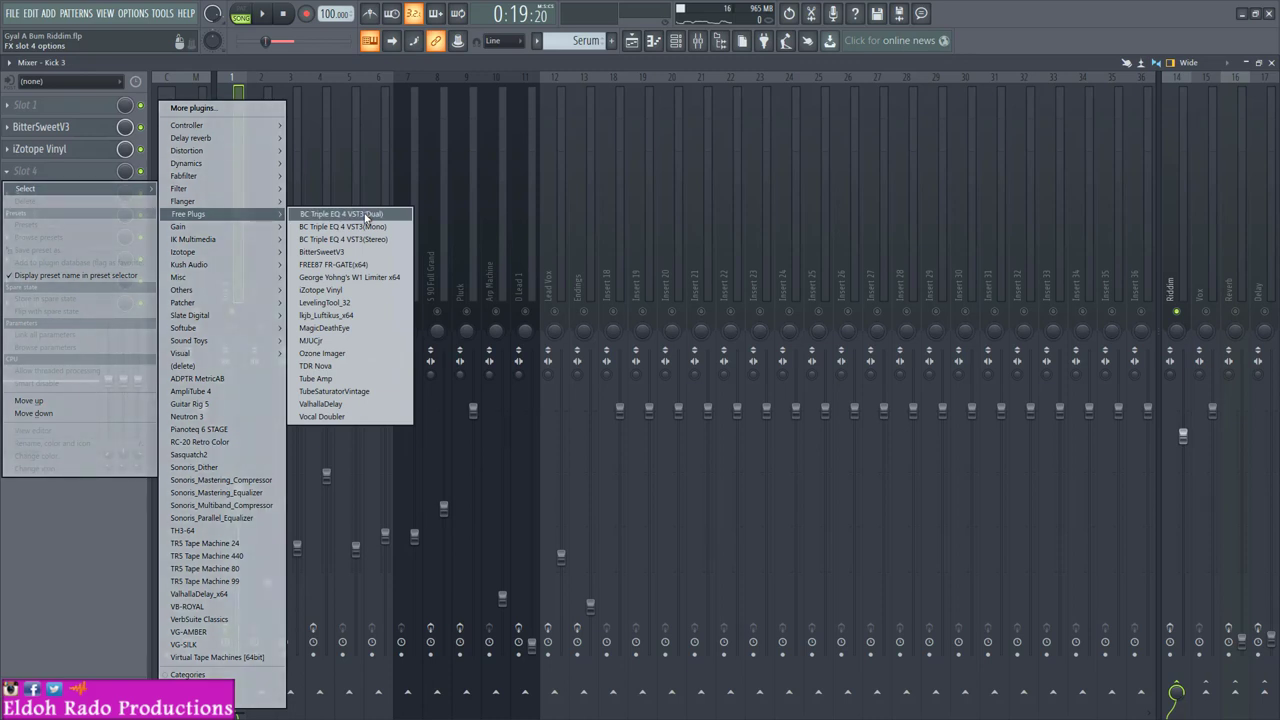
{"action": "left_click", "coordinate": [335, 302]}
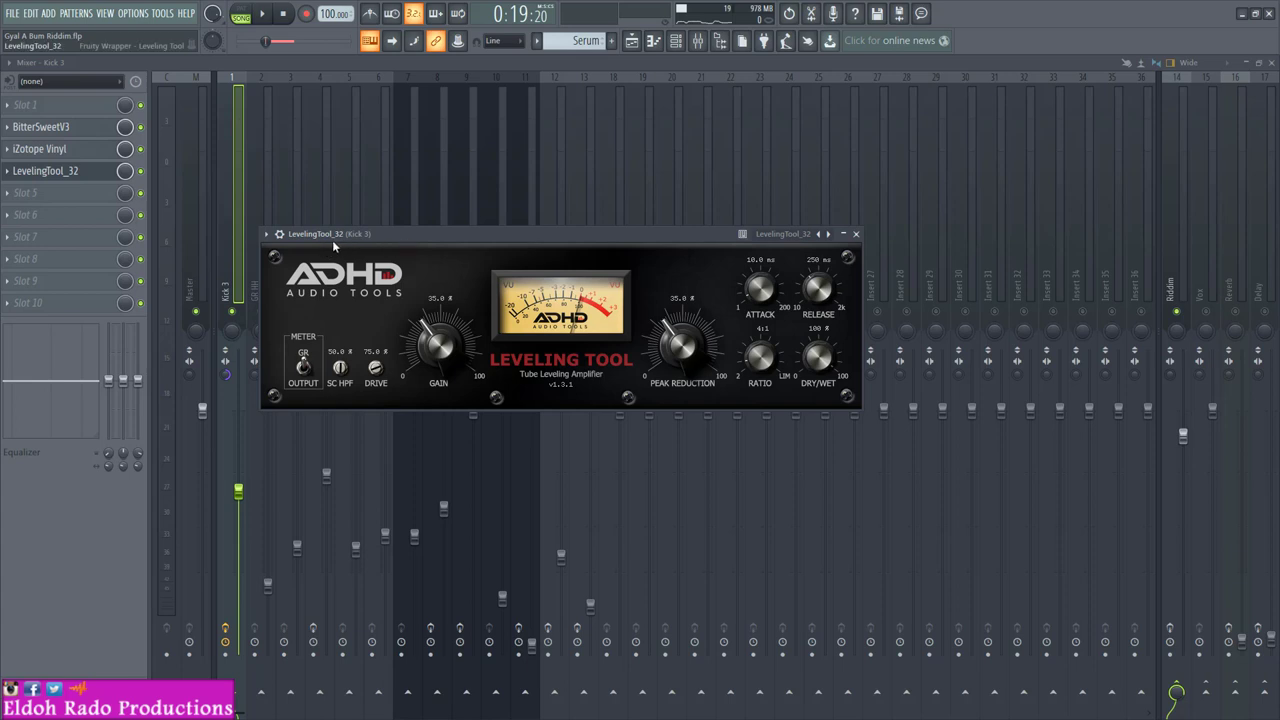
{"action": "left_click", "coordinate": [281, 235]}
{"action": "left_click", "coordinate": [281, 235]}
{"action": "left_click_drag", "start_coordinate": [341, 238], "coordinate": [350, 141]}
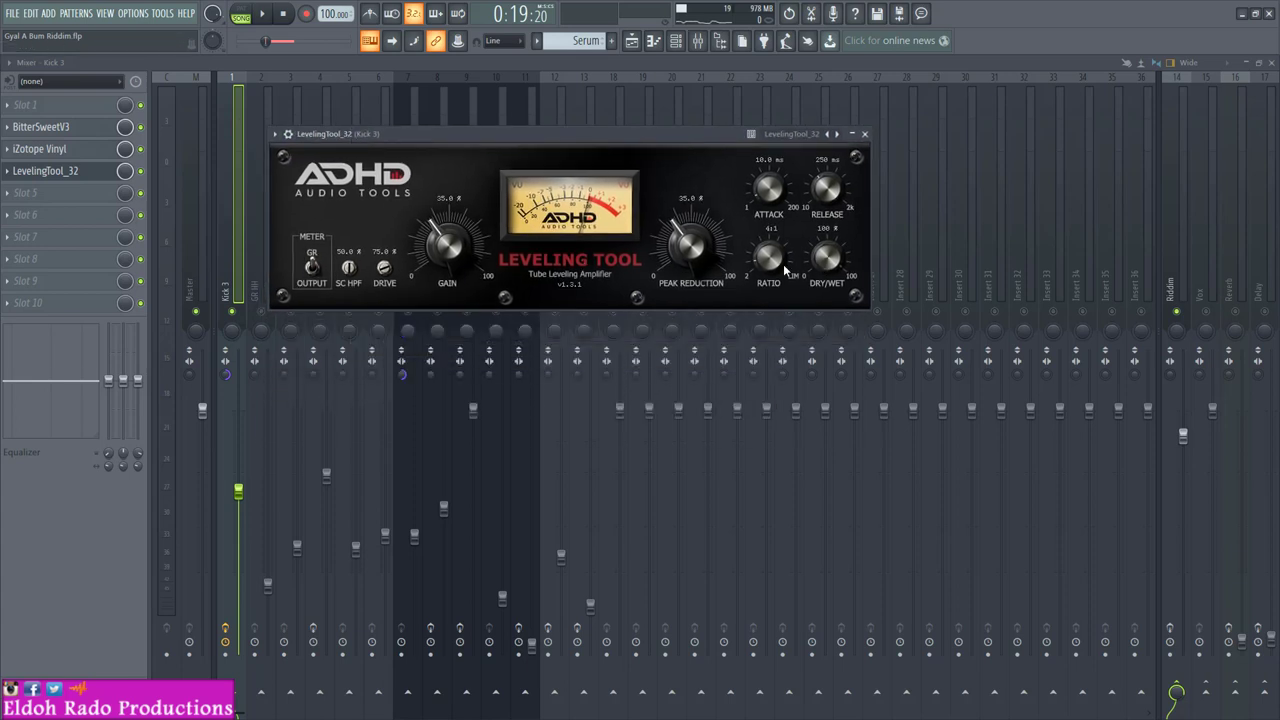
Step: Set the LevelingTool_32 ratio to 2:1, attack to 33.2 ms and release to 21.2 ms
{"action": "scroll", "coordinate": [771, 263], "scroll_direction": "down", "scroll_amount": 1}
{"action": "scroll", "coordinate": [775, 186], "scroll_direction": "up", "scroll_amount": 1}
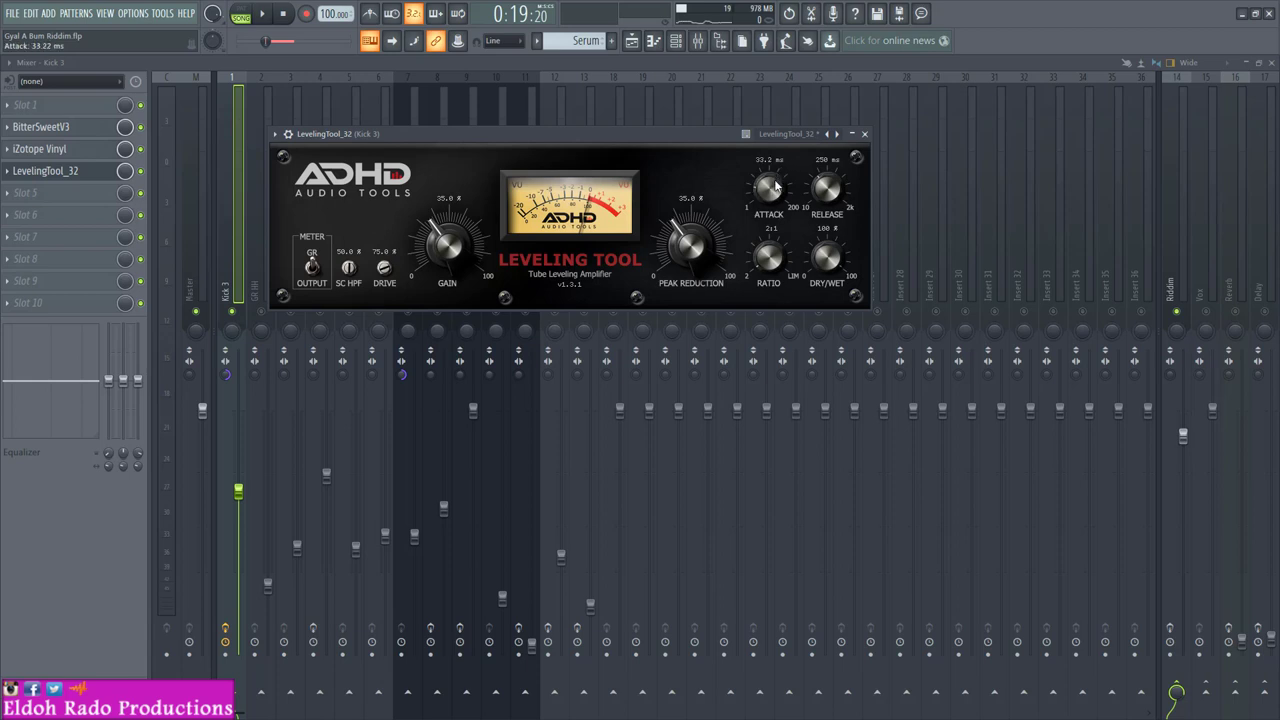
{"action": "left_click_drag", "start_coordinate": [810, 183], "coordinate": [830, 265]}
{"action": "left_click", "coordinate": [824, 264]}
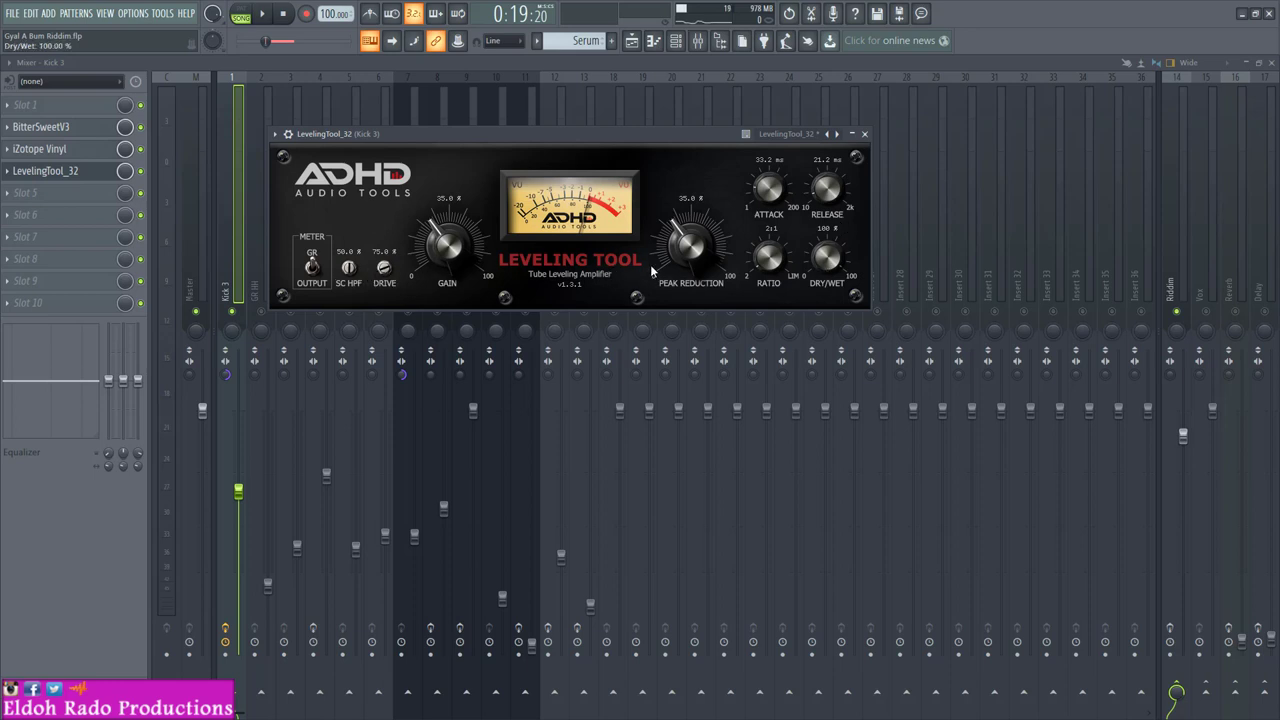
Step: Audition the compressed kick and bring the LevelingTool_32 dry/wet mix down to 0 %, raising it to 10 % during playback
{"action": "key", "text": "space"}
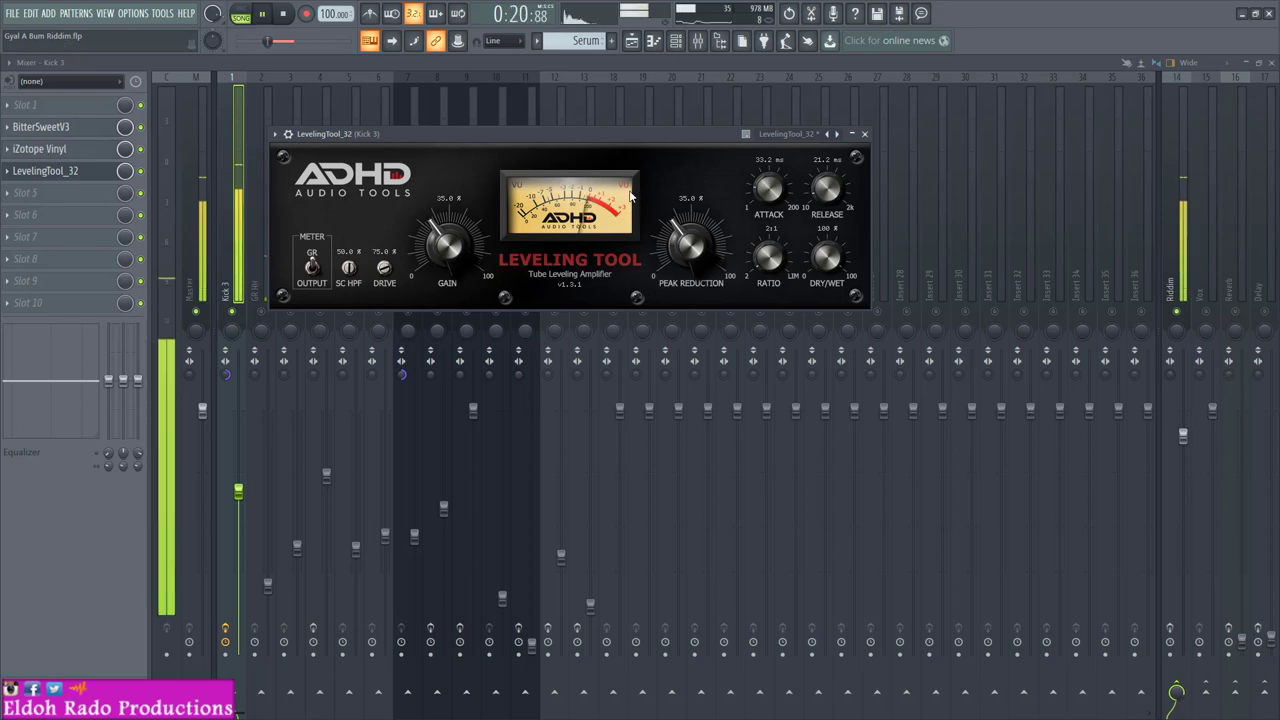
{"action": "key", "text": "space"}
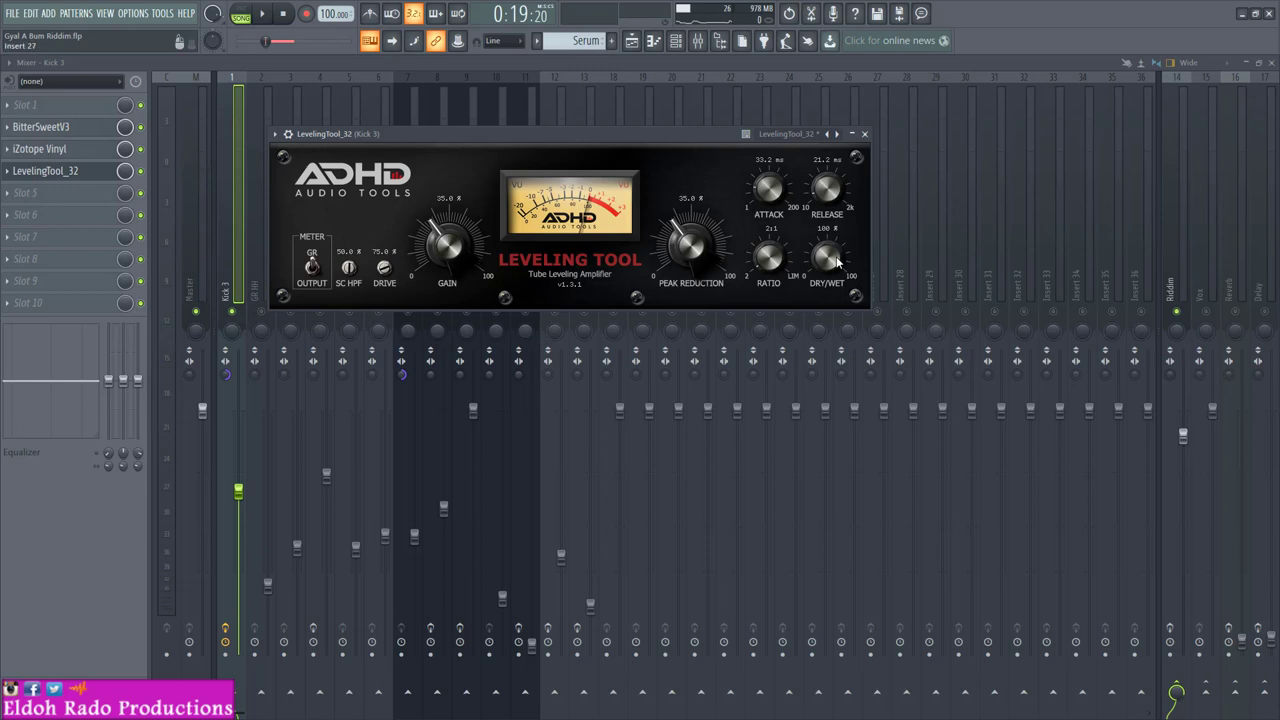
{"action": "left_click_drag", "start_coordinate": [836, 260], "coordinate": [826, 507]}
{"action": "key", "text": "space"}
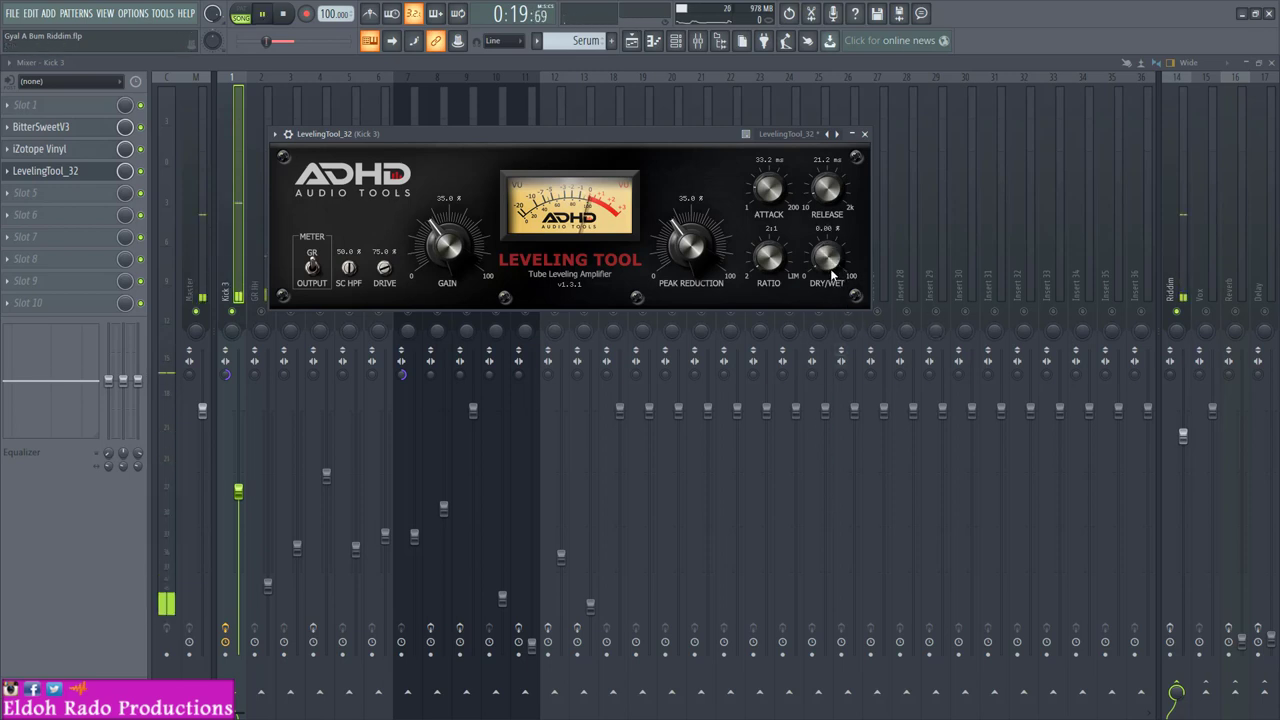
{"action": "left_click_drag", "start_coordinate": [830, 268], "coordinate": [830, 243]}
Step: Set LevelingTool_32's peak reduction to 50.4 % and gain to 40 % during playback, and toggle the effect slot to compare
{"action": "left_click_drag", "start_coordinate": [705, 258], "coordinate": [705, 215]}
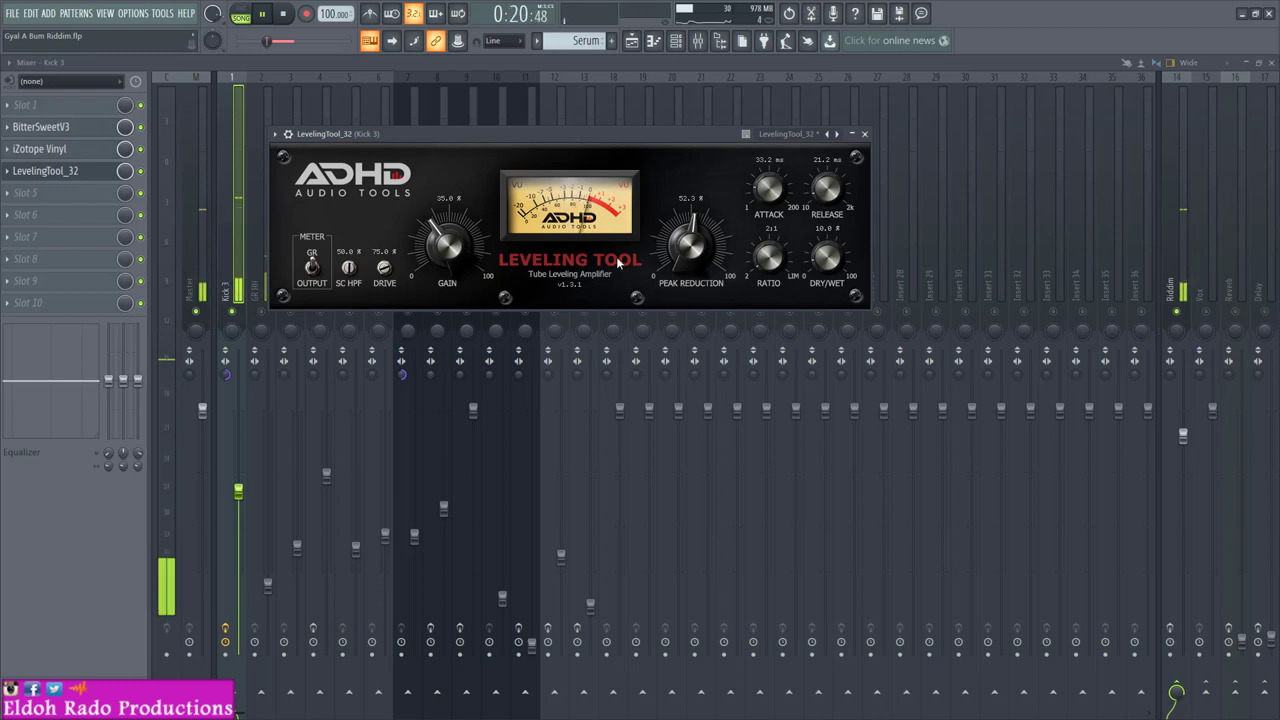
{"action": "left_click_drag", "start_coordinate": [463, 234], "coordinate": [469, 223]}
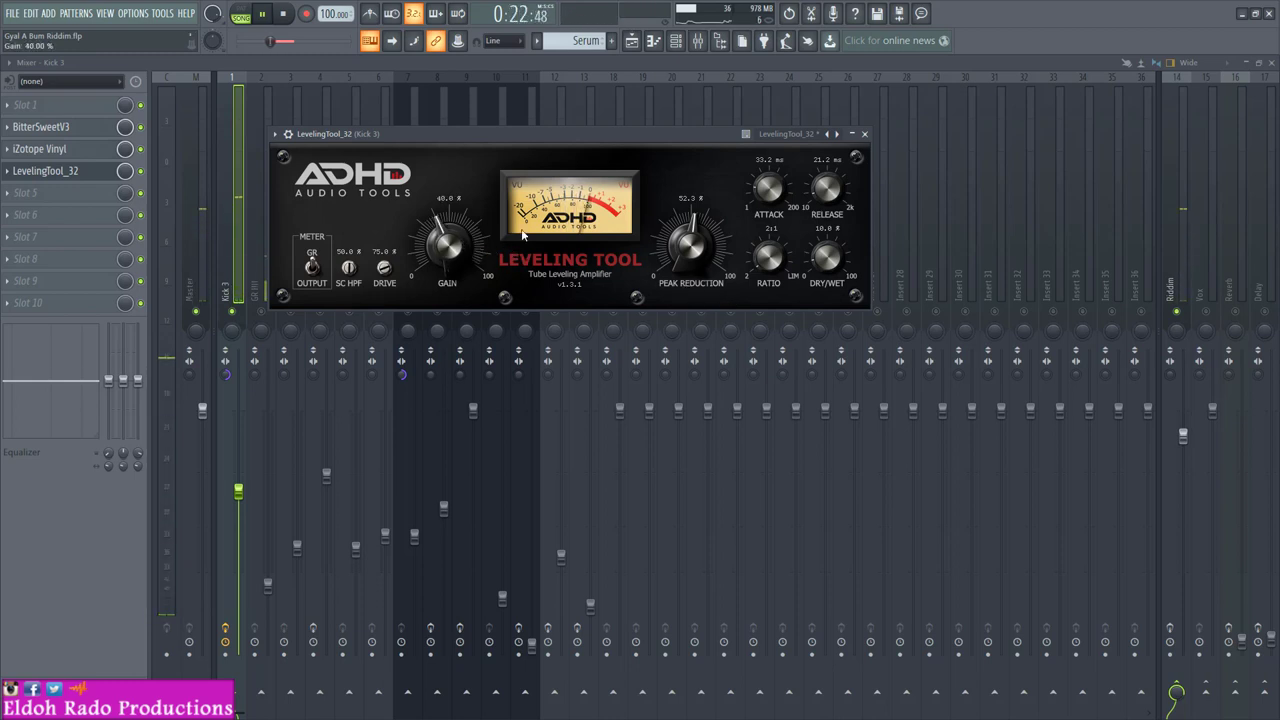
{"action": "left_click_drag", "start_coordinate": [689, 245], "coordinate": [689, 250]}
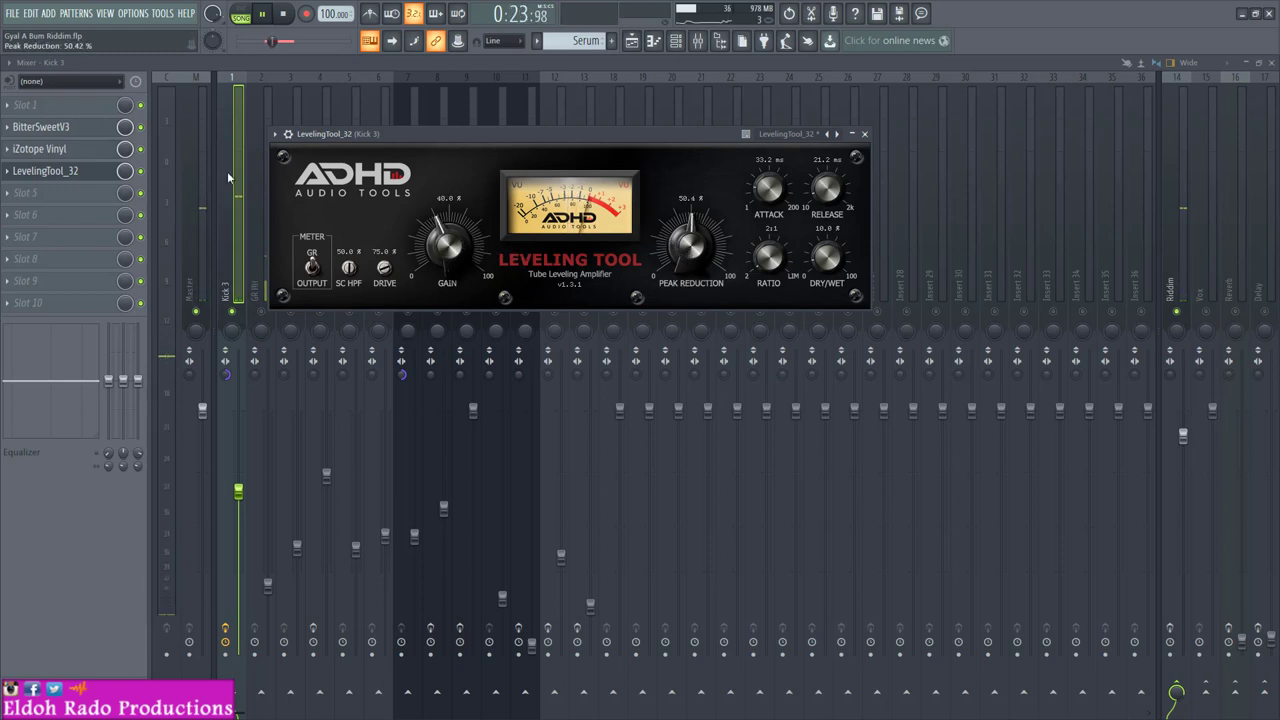
{"action": "left_click", "coordinate": [141, 172]}
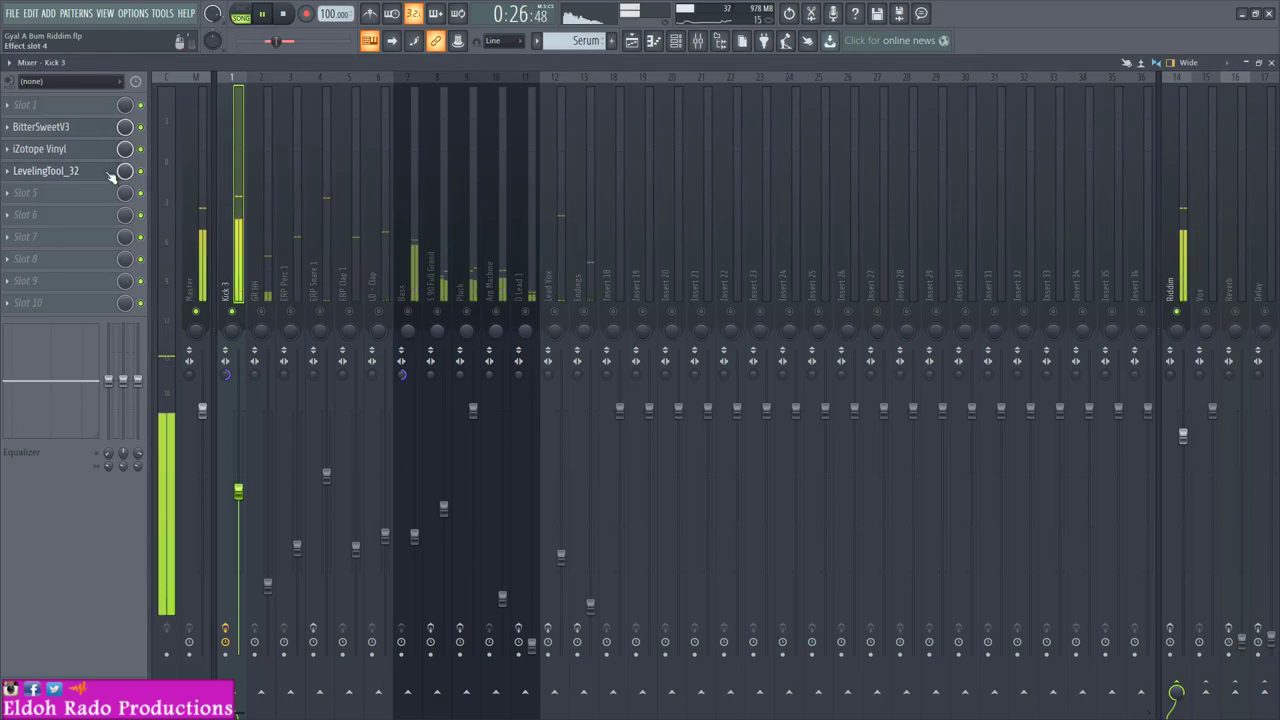
Step: Reopen LevelingTool_32 on Kick 3 and set dry/wet to 20.4 %, SC HPF to 0 % and drive to 65.1 %, revealing its wrapper controls
{"action": "left_click", "coordinate": [112, 173]}
{"action": "left_click_drag", "start_coordinate": [835, 250], "coordinate": [835, 248]}
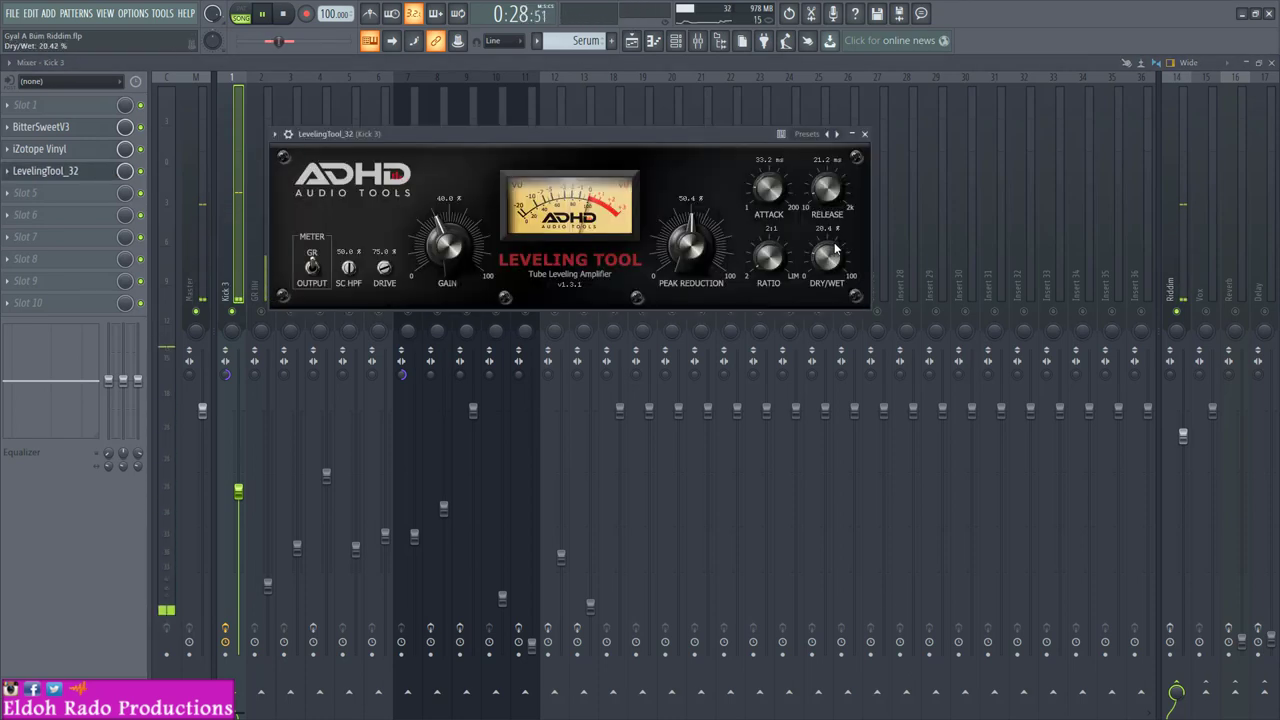
{"action": "key", "text": "space"}
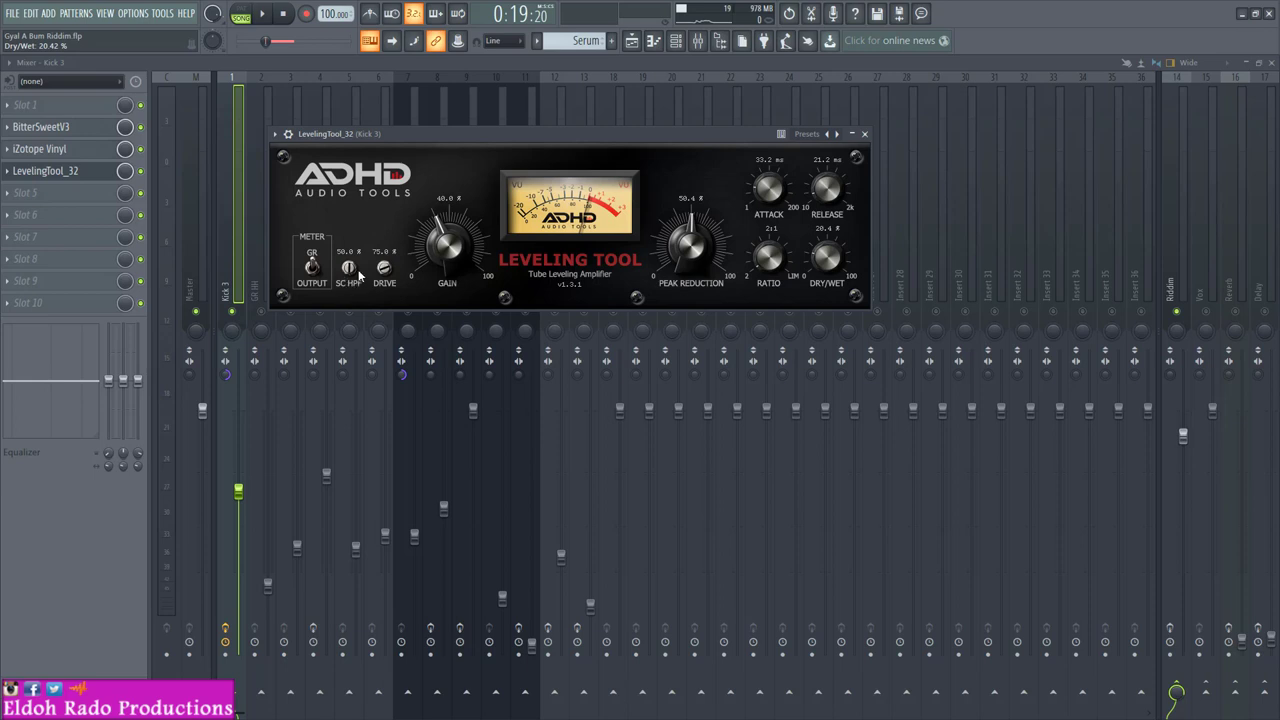
{"action": "left_click_drag", "start_coordinate": [350, 269], "coordinate": [366, 450]}
{"action": "left_click_drag", "start_coordinate": [385, 282], "coordinate": [387, 307]}
{"action": "left_click_drag", "start_coordinate": [385, 275], "coordinate": [393, 258]}
{"action": "left_click", "coordinate": [288, 133]}
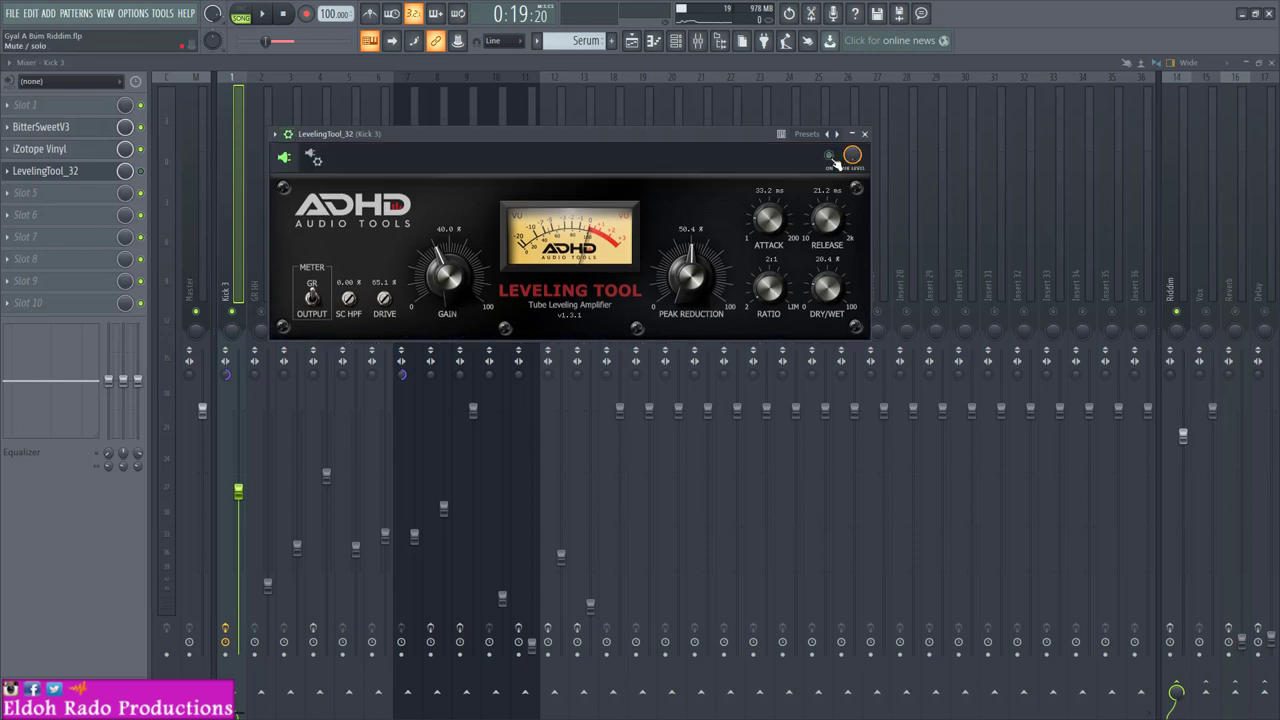
Step: Set LevelingTool_32's peak reduction to 38.1 % and dry/wet to 39.2 % during playback, compare it switched off and on, and close it
{"action": "key", "text": "space"}
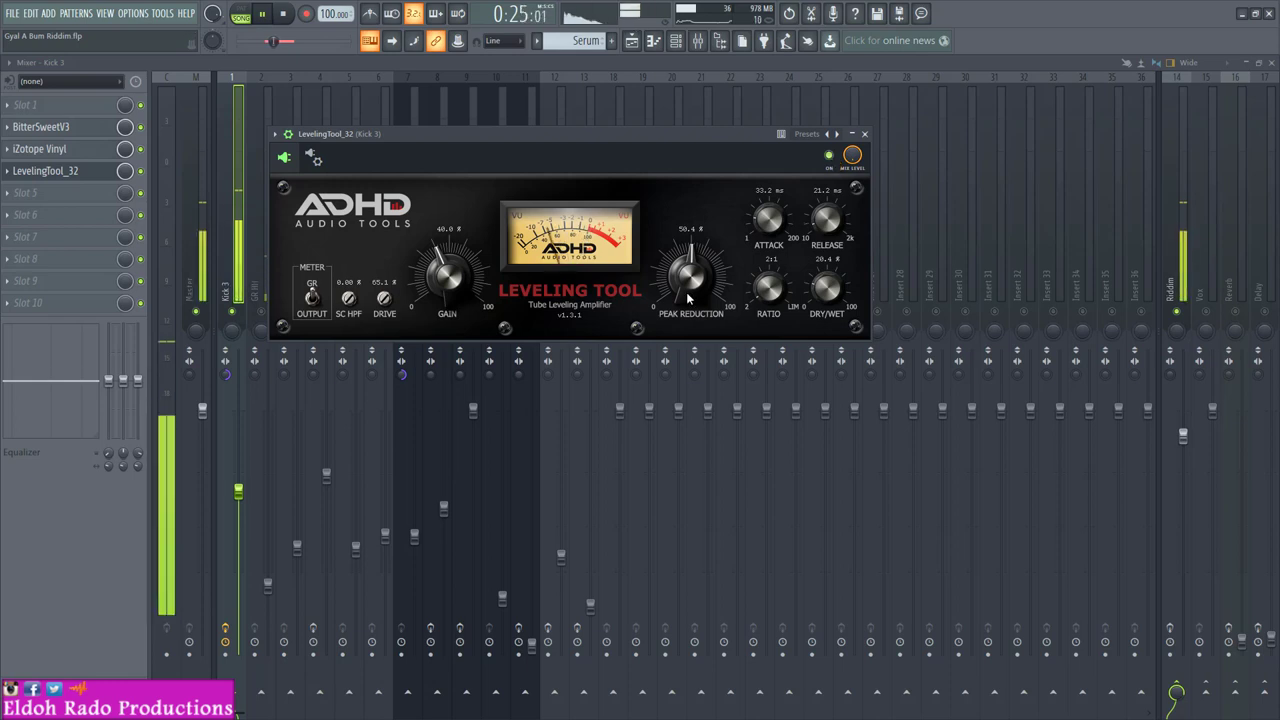
{"action": "mouse_move", "coordinate": [686, 292]}
{"action": "left_mouse_down"}
{"action": "mouse_move", "coordinate": [684, 322]}
{"action": "mouse_move", "coordinate": [692, 312]}
{"action": "left_mouse_up"}
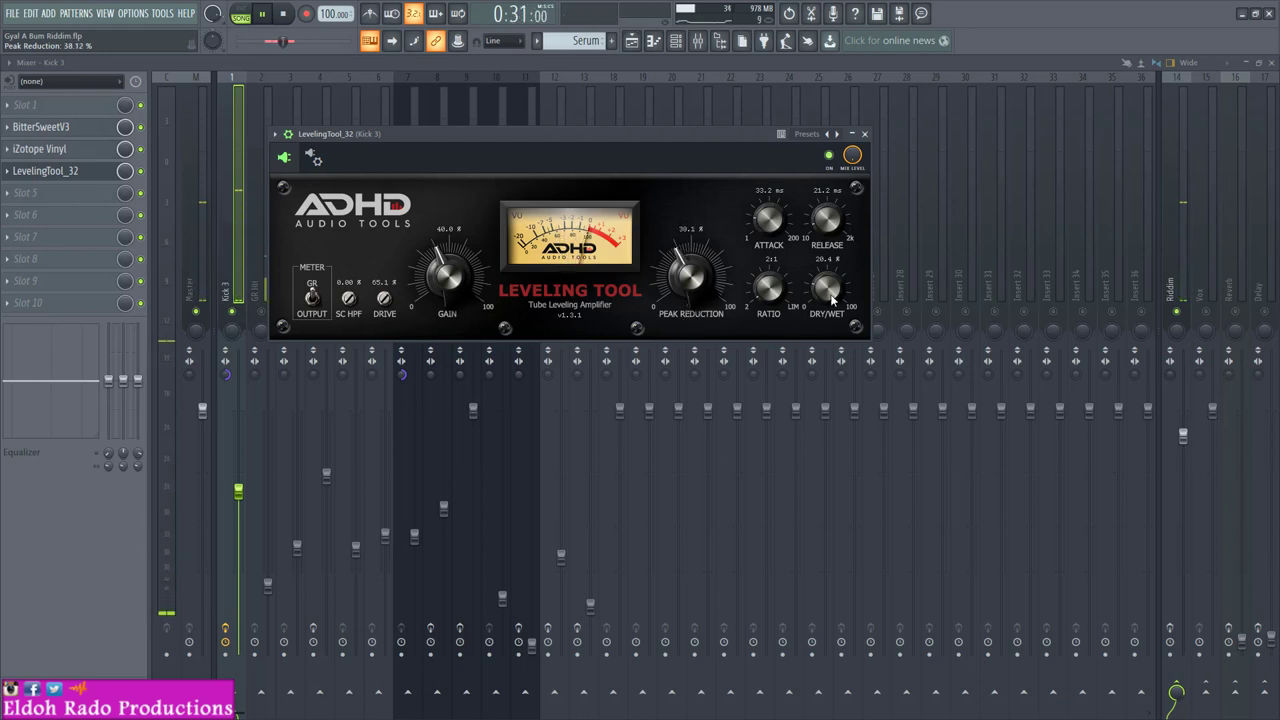
{"action": "left_click_drag", "start_coordinate": [832, 287], "coordinate": [855, 178]}
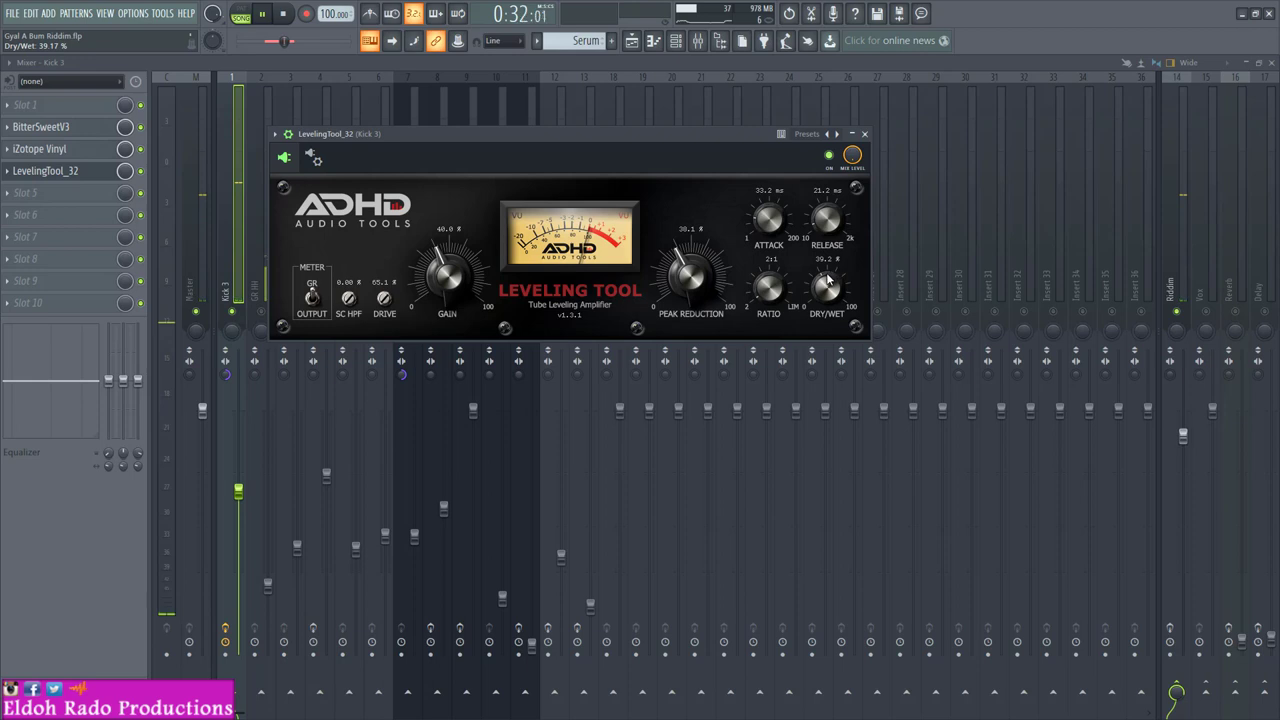
{"action": "left_click", "coordinate": [832, 158]}
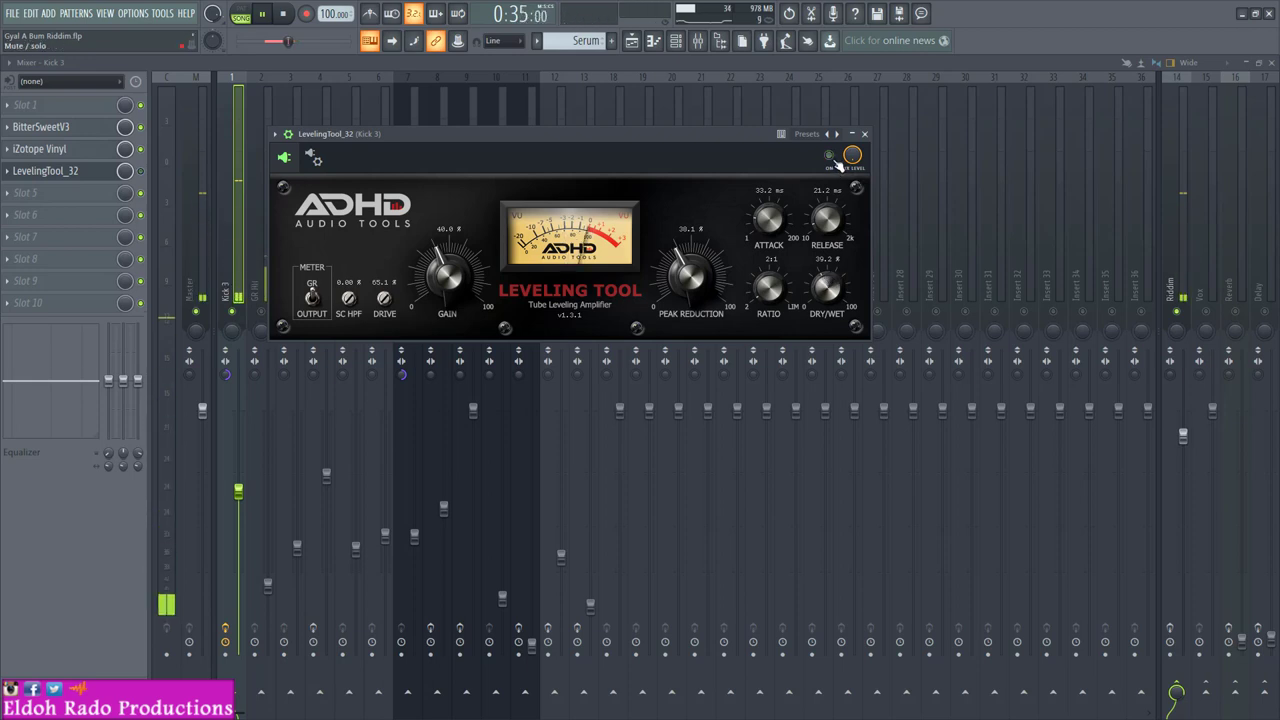
{"action": "left_click", "coordinate": [829, 156]}
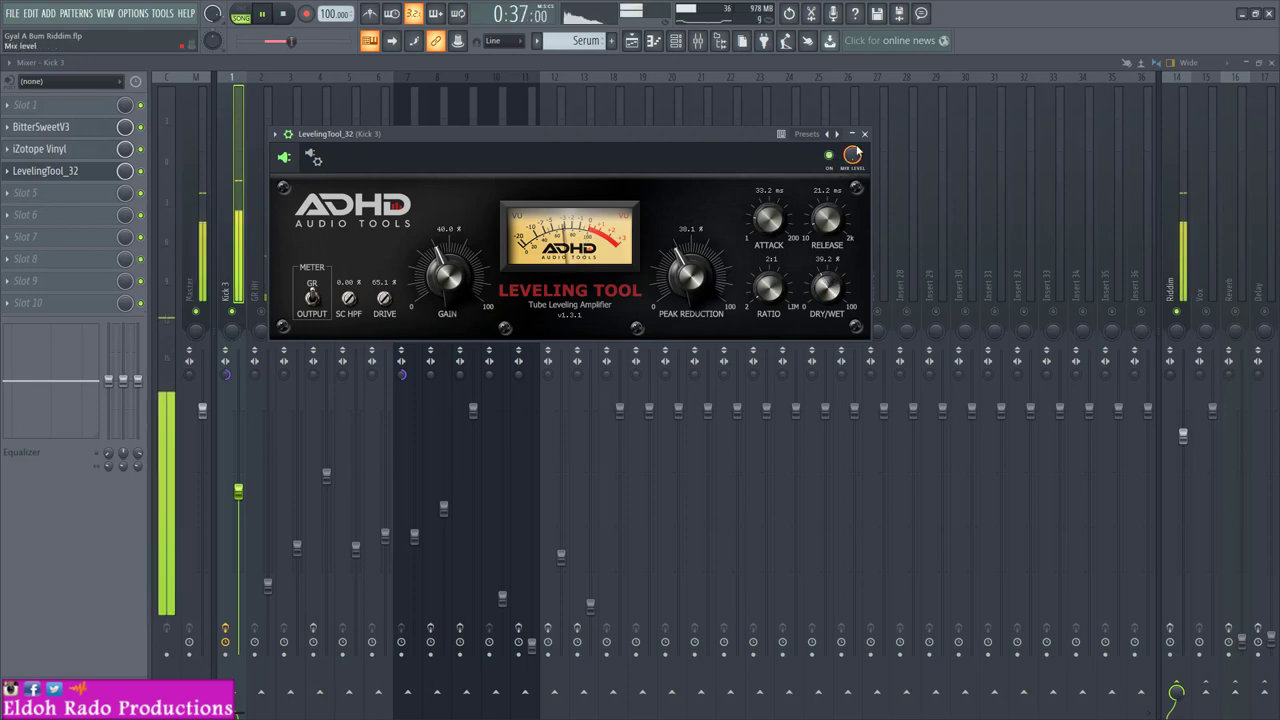
{"action": "left_click", "coordinate": [864, 133]}
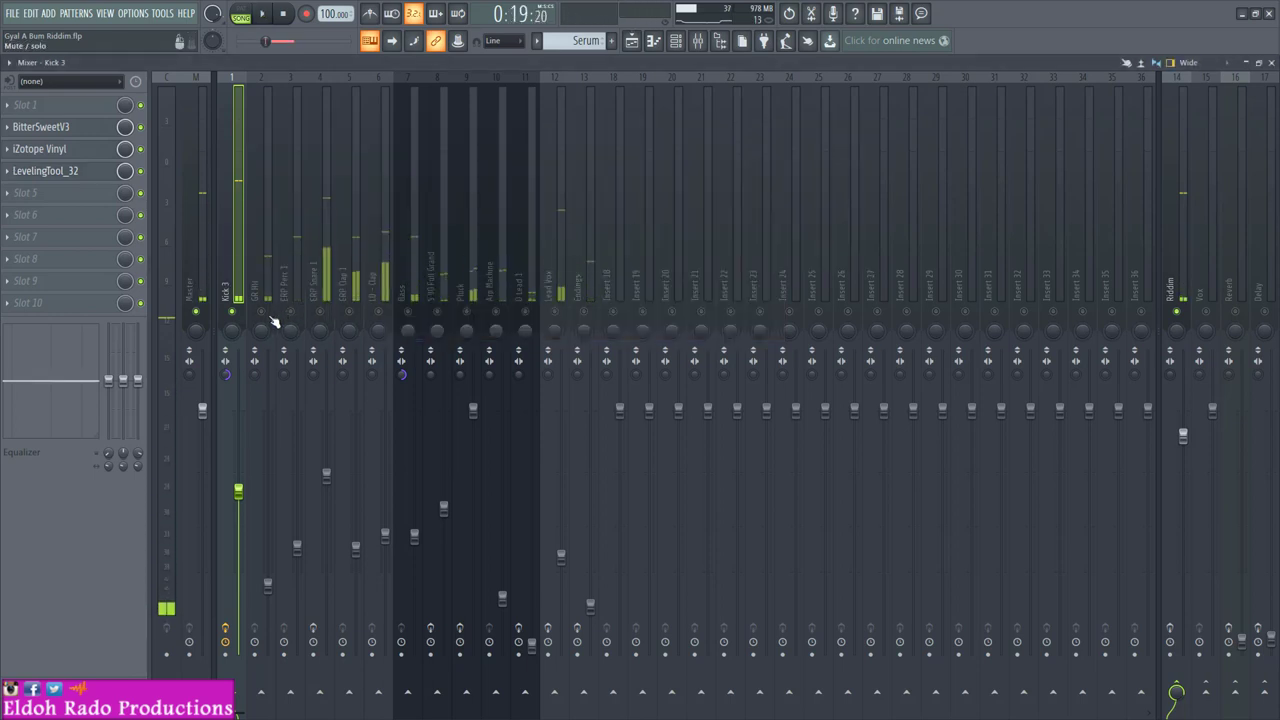
Step: Unmute and audition the GR HH track, and load BitterSweetV3 from the free plugins into its effect slot 2
{"action": "left_click", "coordinate": [268, 280]}
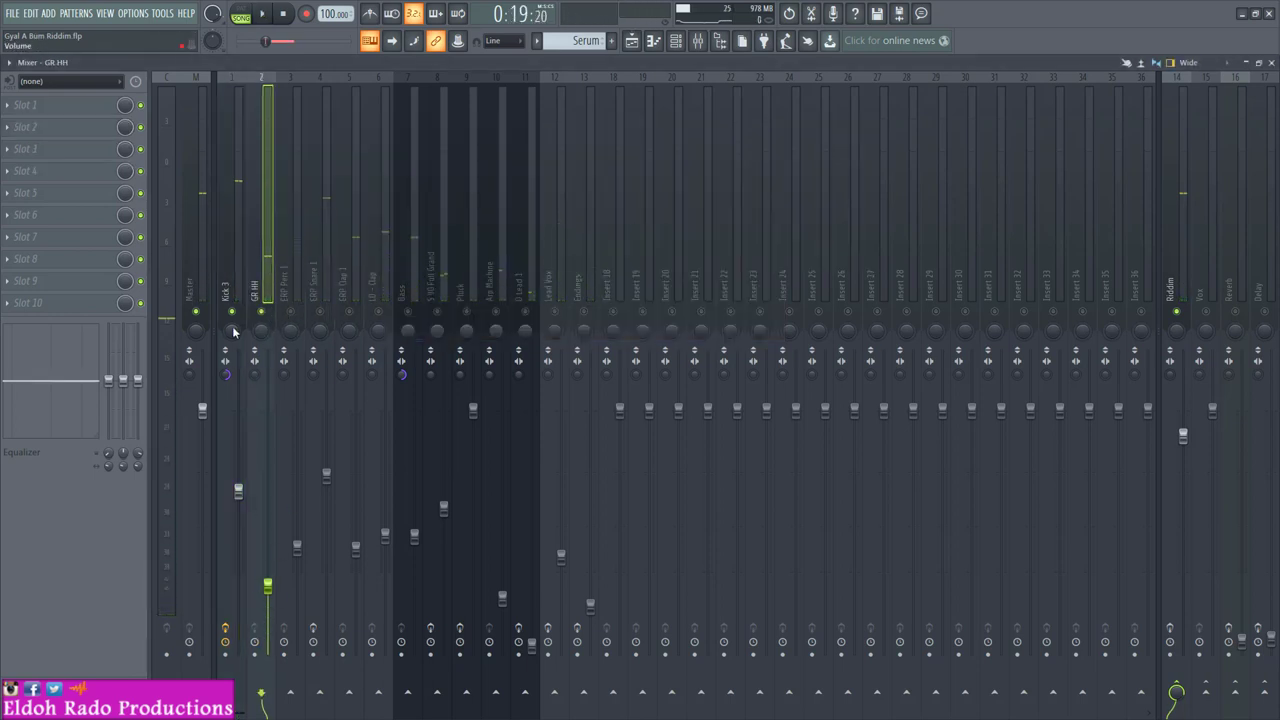
{"action": "key", "text": "space"}
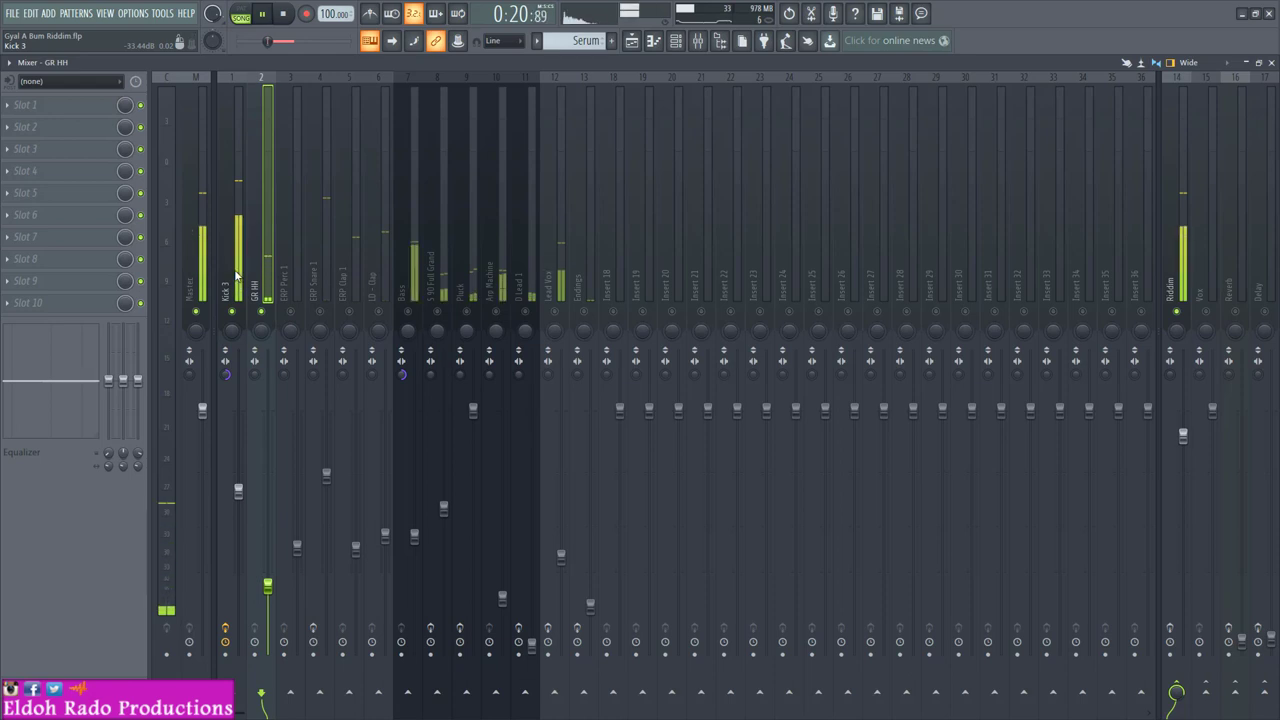
{"action": "key", "text": "space"}
{"action": "left_click", "coordinate": [60, 128]}
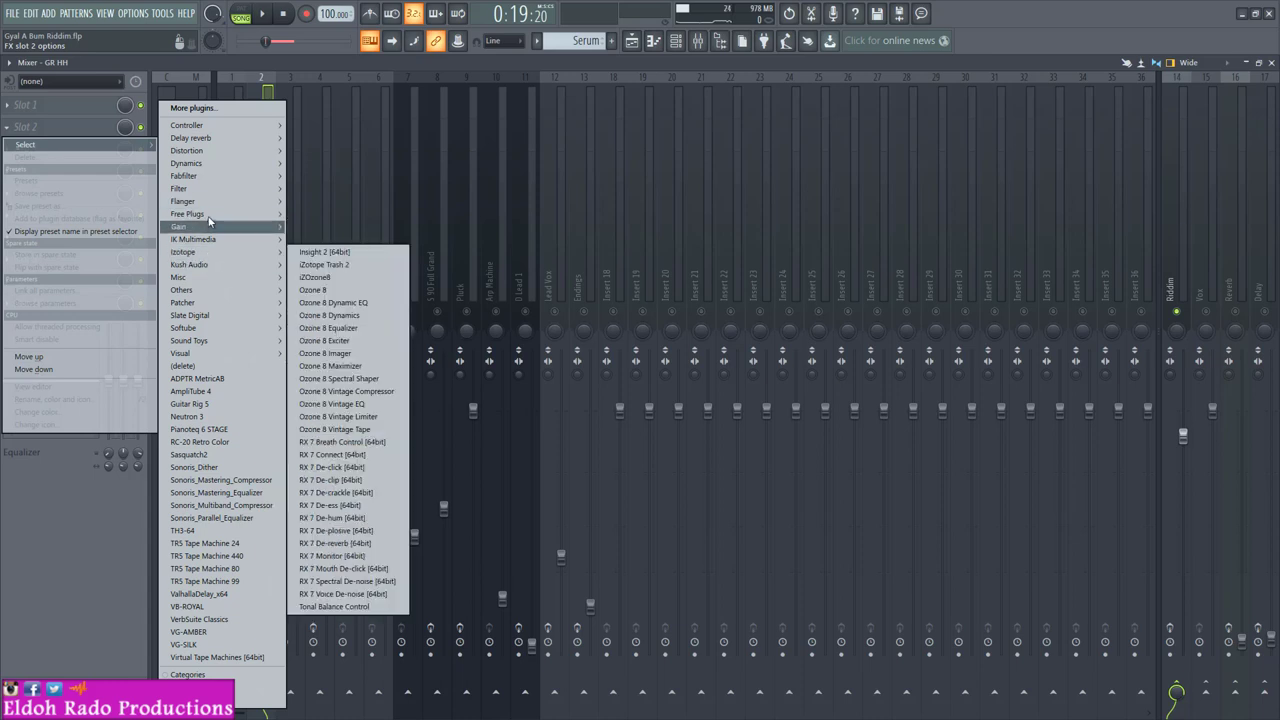
{"action": "mouse_move", "coordinate": [209, 214]}
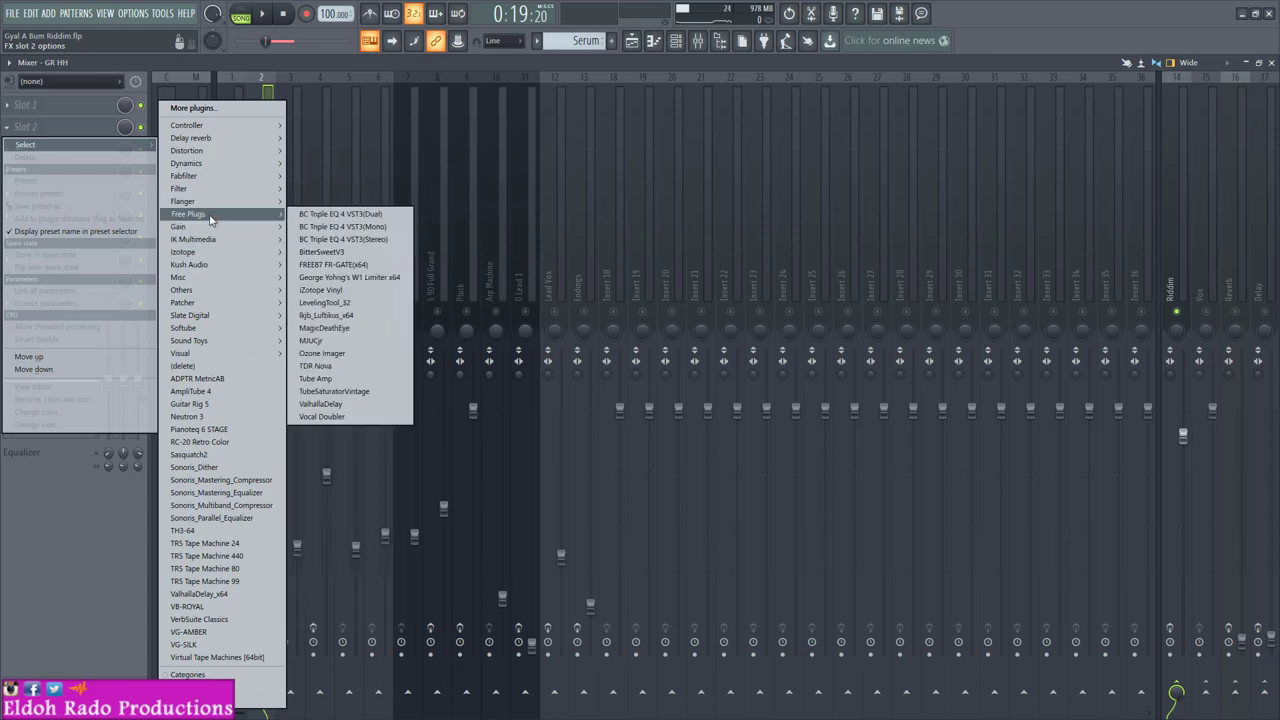
{"action": "left_click", "coordinate": [352, 252]}
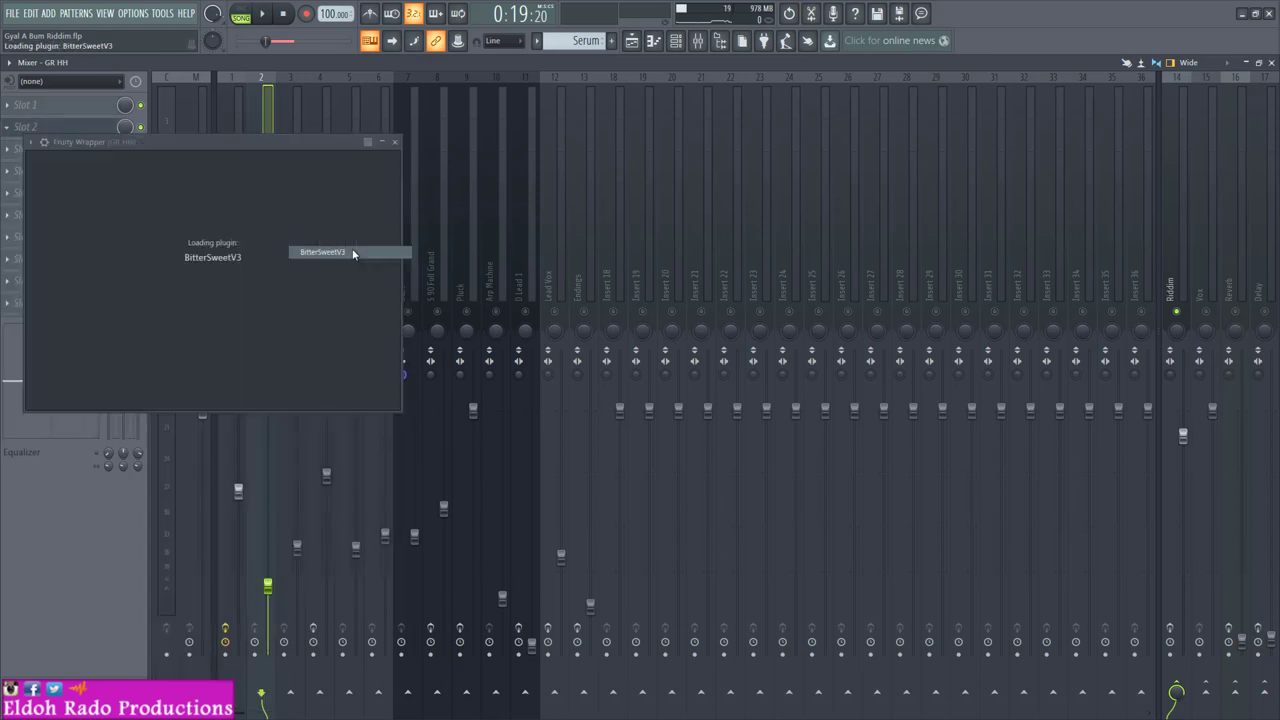
Step: Set BitterSweetV3's amount on GR HH to -25.51 % during playback, stop the song and close the plugin
{"action": "key", "text": "space"}
{"action": "left_click_drag", "start_coordinate": [175, 248], "coordinate": [186, 353]}
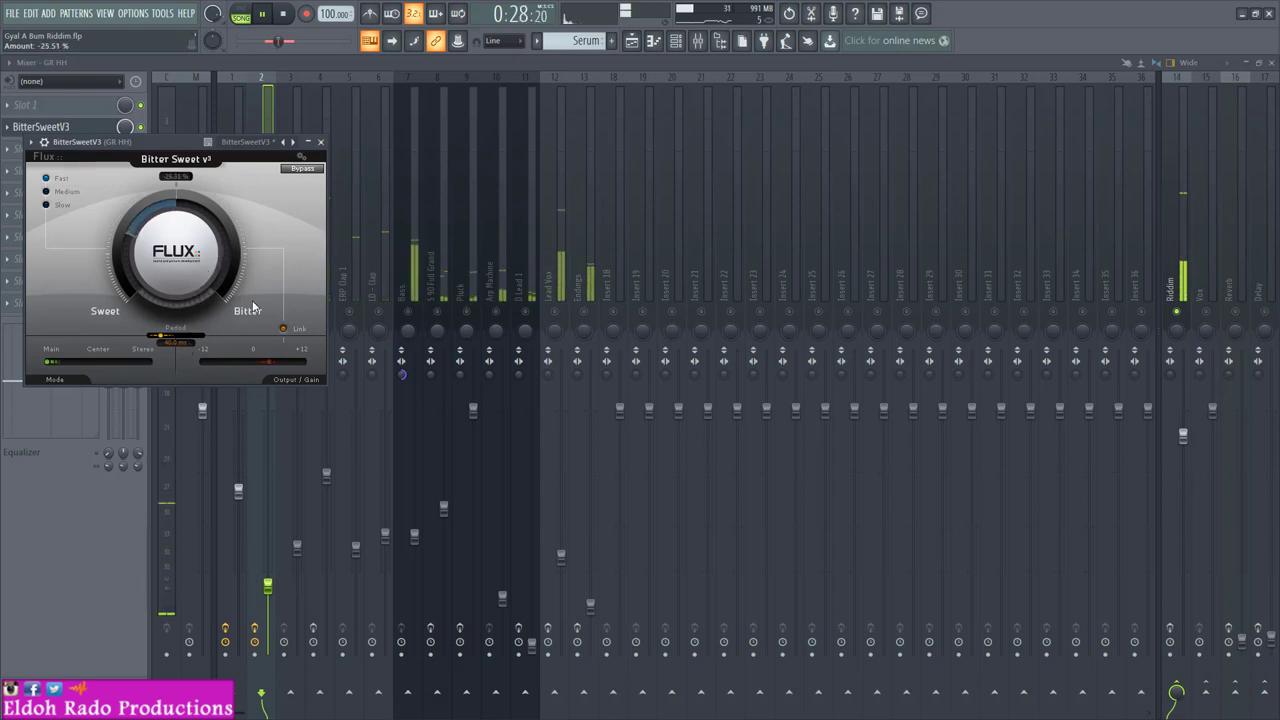
{"action": "key", "text": "space"}
{"action": "left_click", "coordinate": [320, 141]}
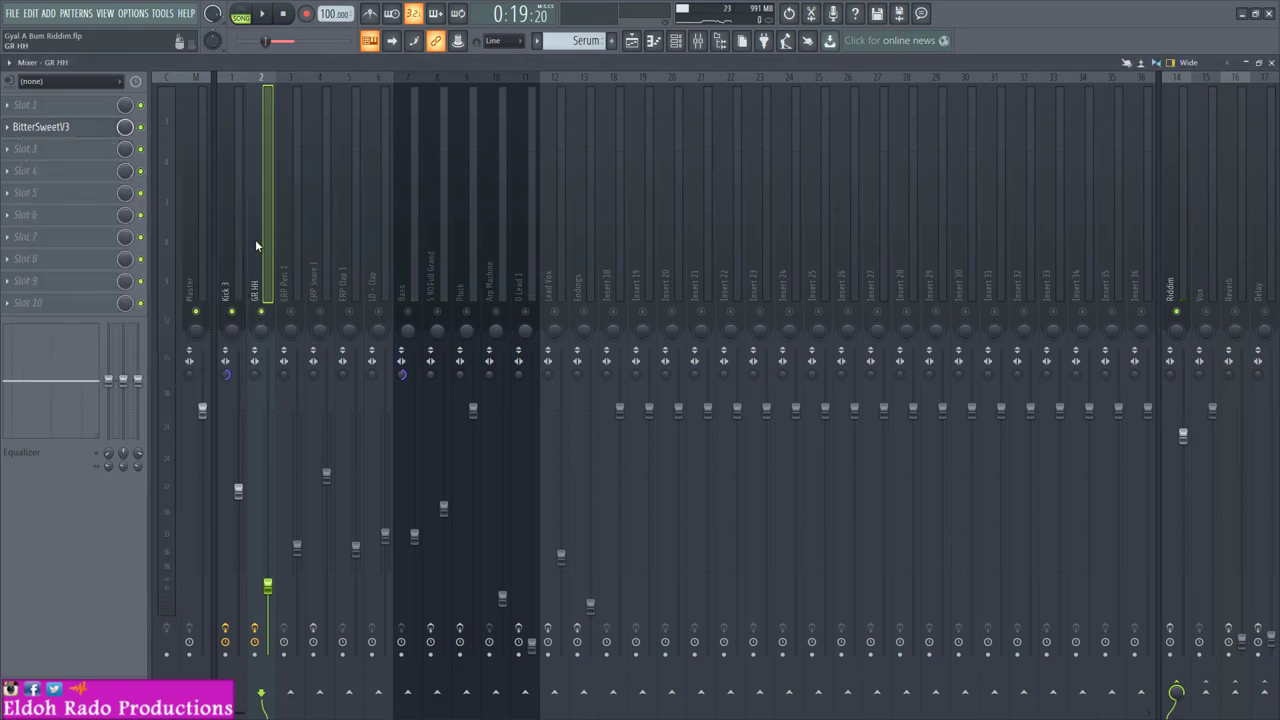
Step: Select and unmute the ERP Perc 1 track and audition it alongside the kick and hi-hat
{"action": "left_click", "coordinate": [290, 287]}
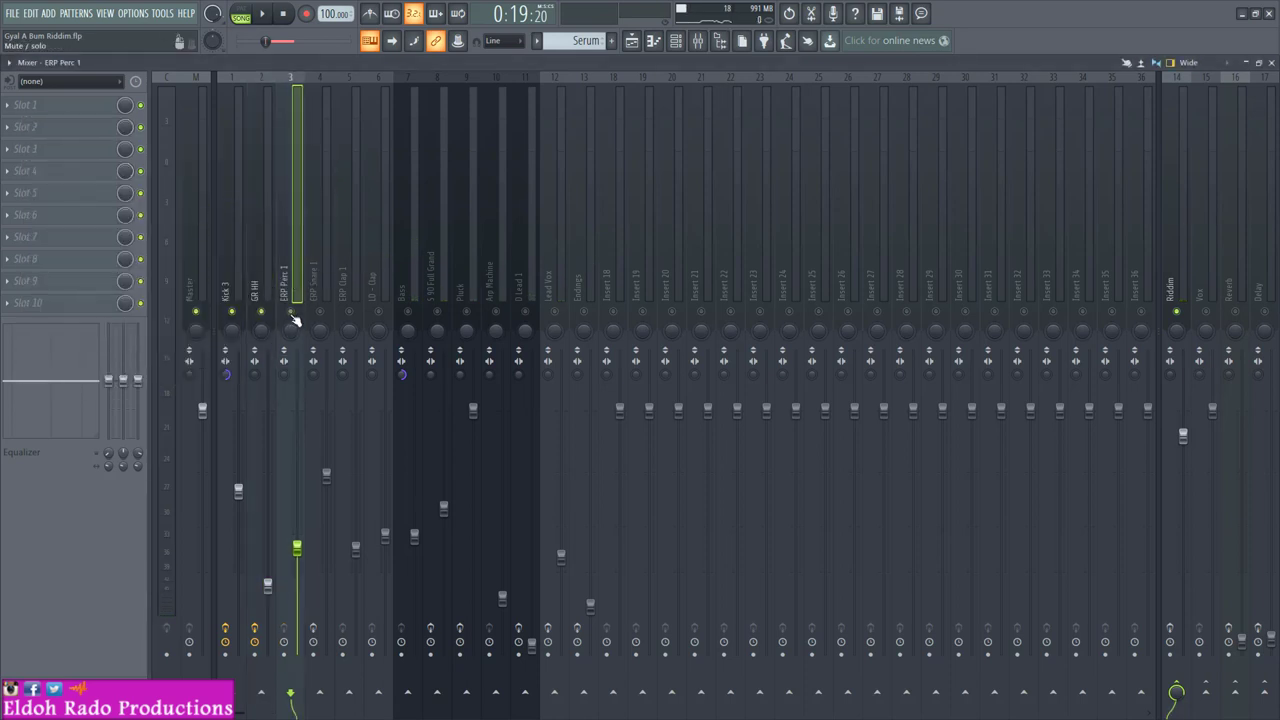
{"action": "key", "text": "space"}
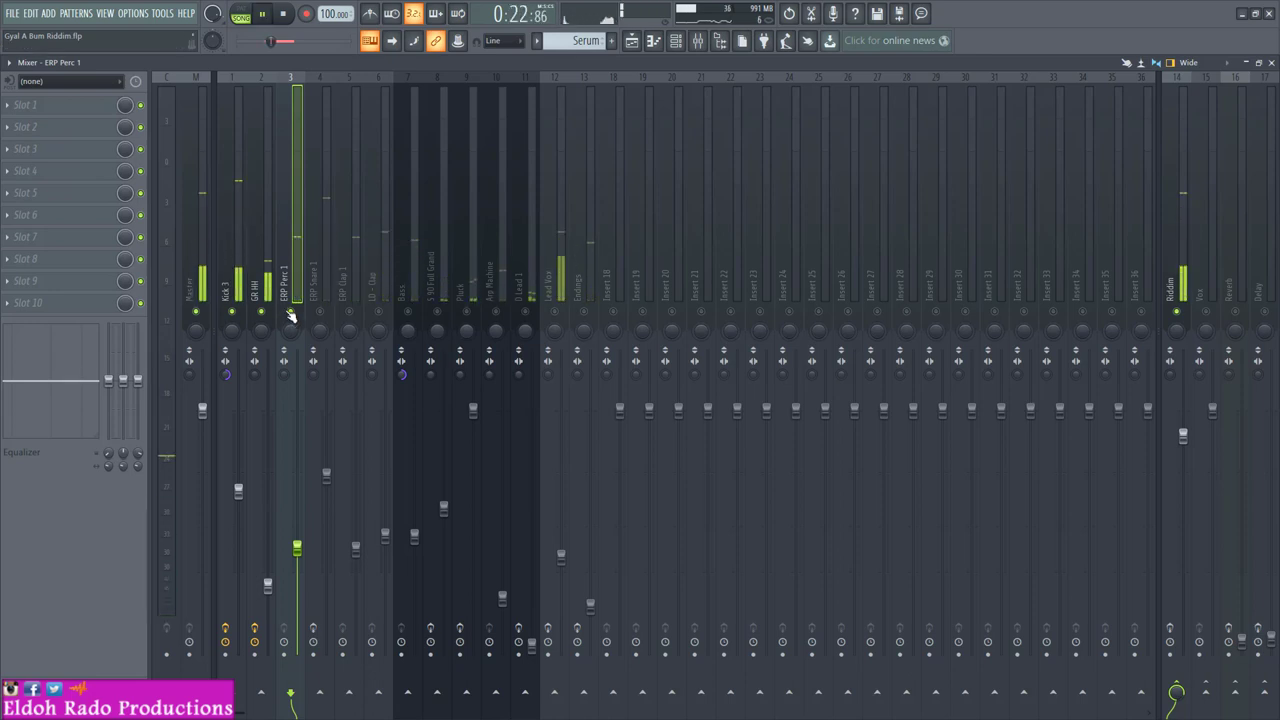
{"action": "key", "text": "space"}
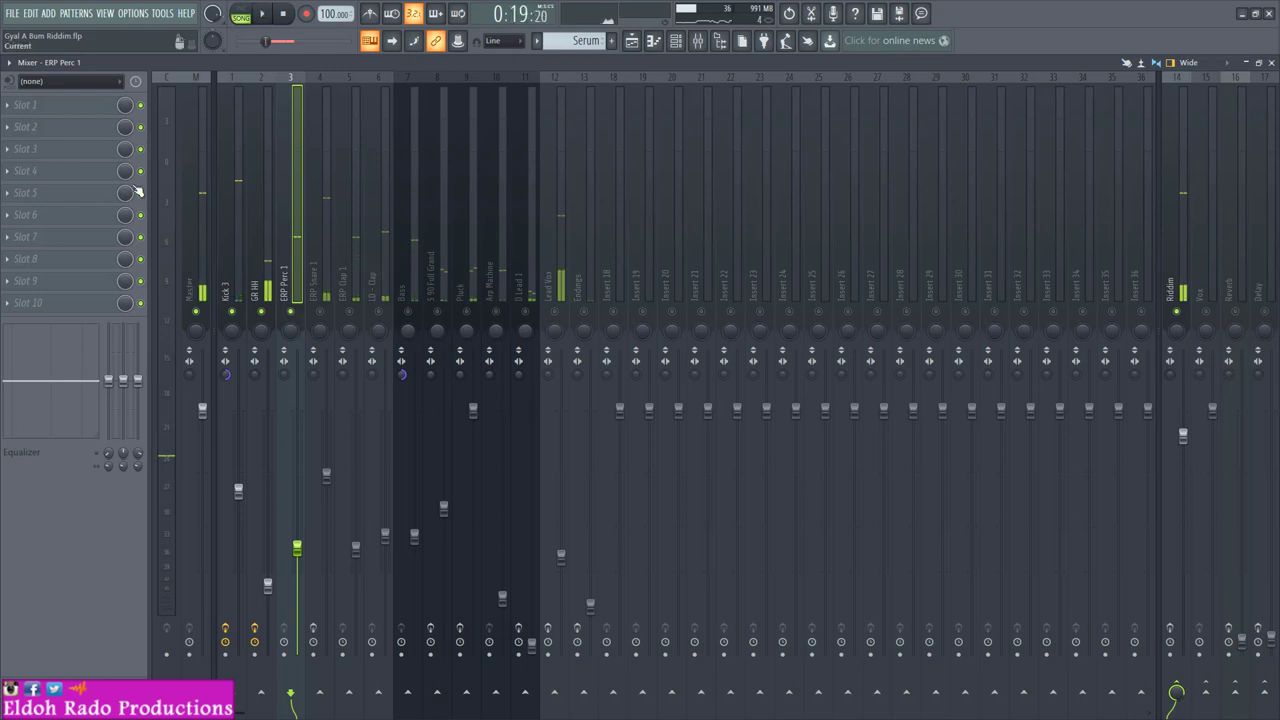
Step: Load Tube Amp from the free plugins into effect slot 3 of ERP Perc 1 and move its window to the middle of the mixer
{"action": "left_click", "coordinate": [25, 149]}
{"action": "mouse_move", "coordinate": [204, 214]}
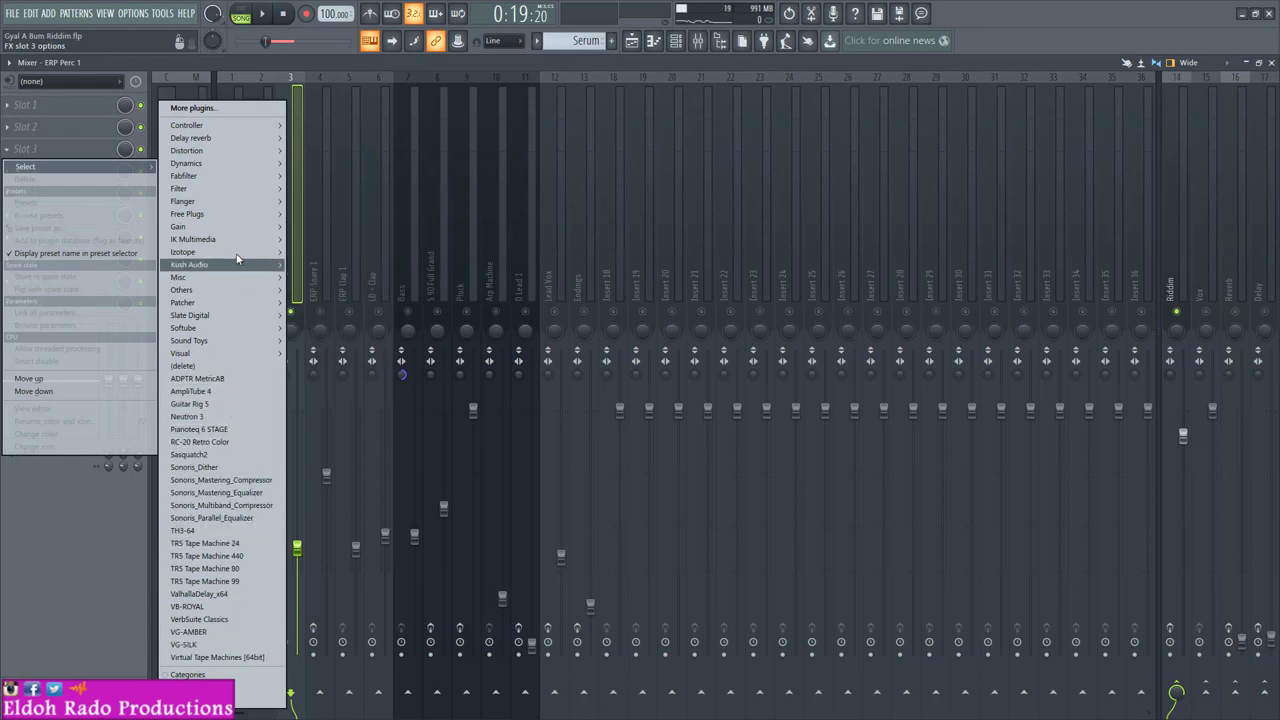
{"action": "mouse_move", "coordinate": [244, 217]}
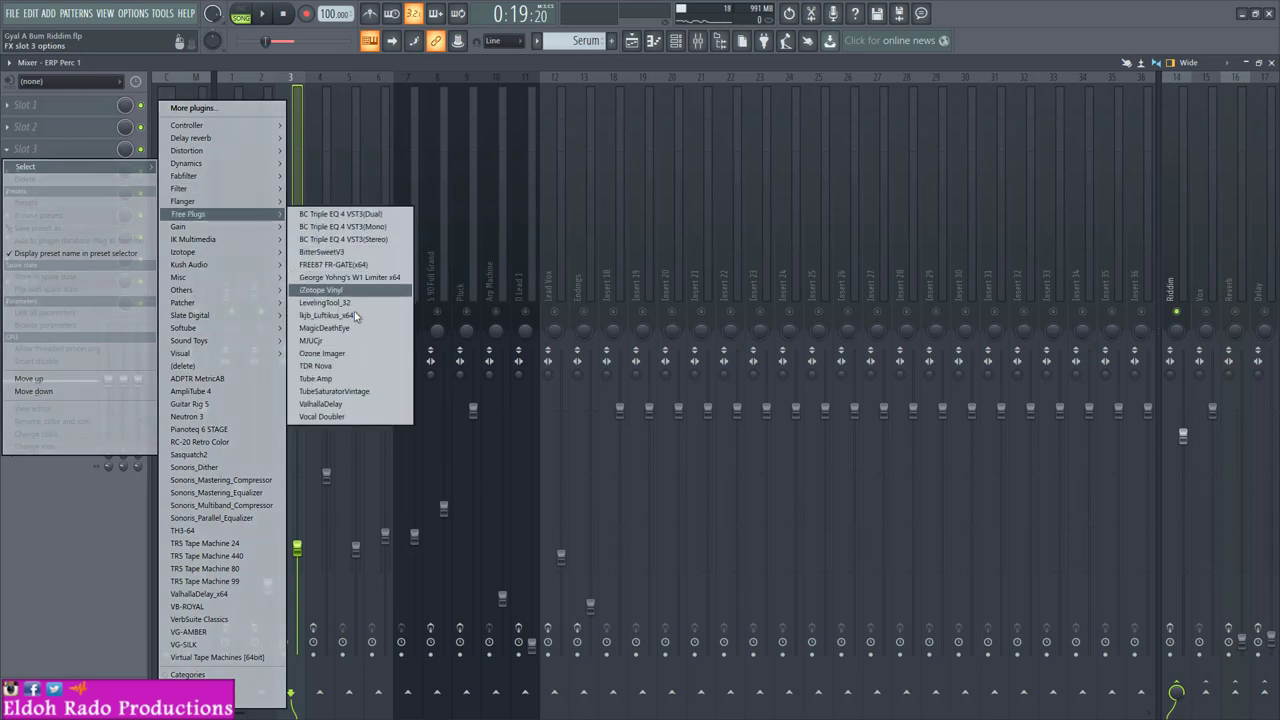
{"action": "left_click", "coordinate": [336, 382]}
{"action": "left_click_drag", "start_coordinate": [291, 205], "coordinate": [636, 196]}
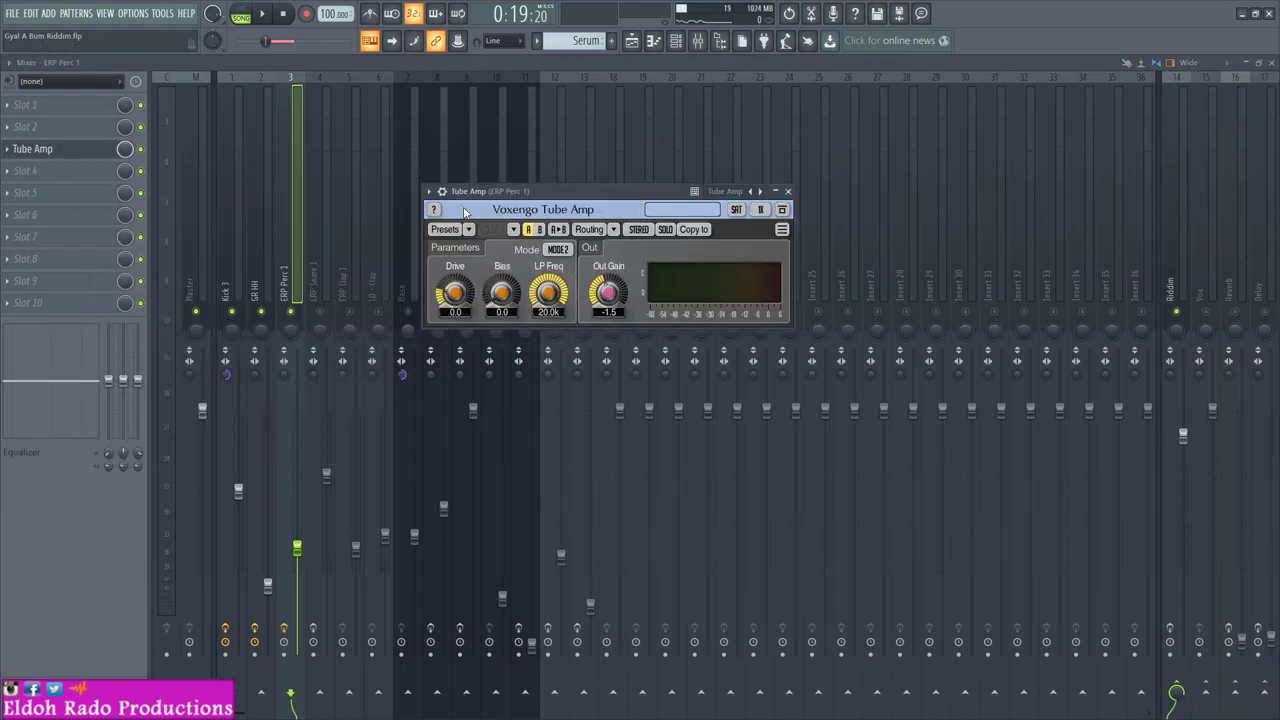
{"action": "left_click", "coordinate": [446, 194]}
{"action": "left_click", "coordinate": [449, 195]}
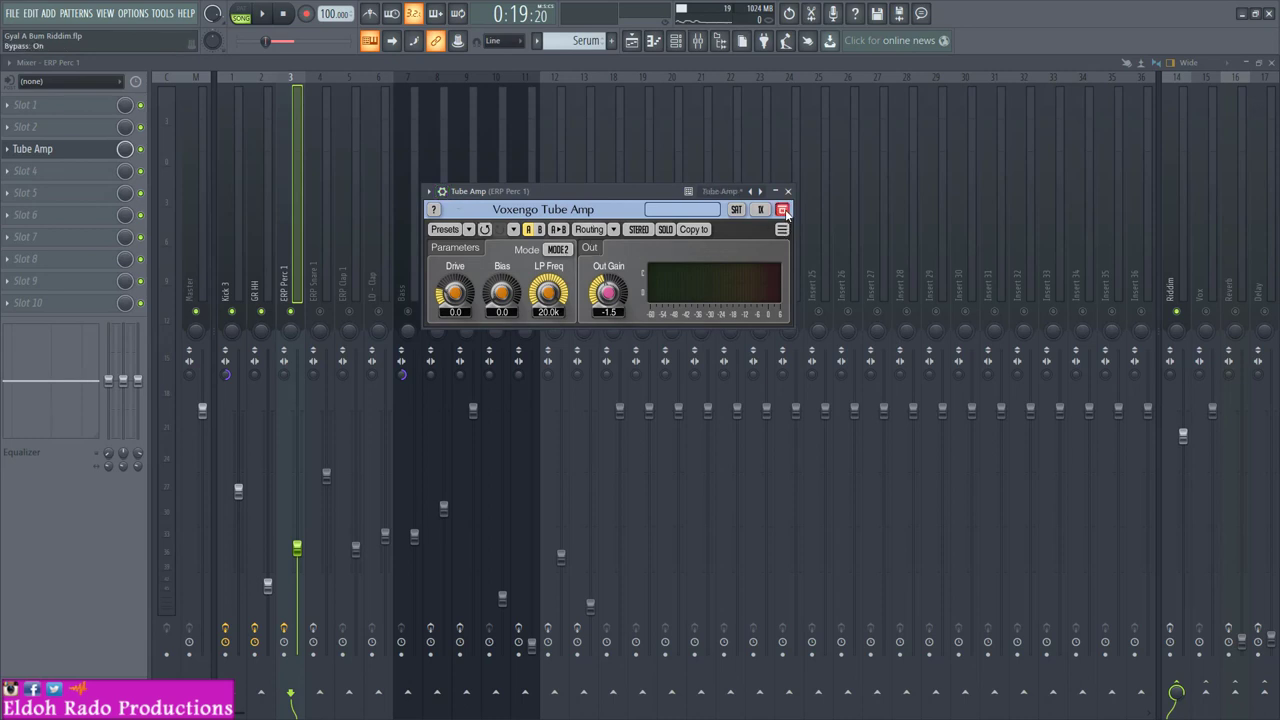
Step: Take Tube Amp out of bypass during playback and set its drive to 18.2 dB, bias to 36.7 % and output gain to -9.2 dB
{"action": "key", "text": "space"}
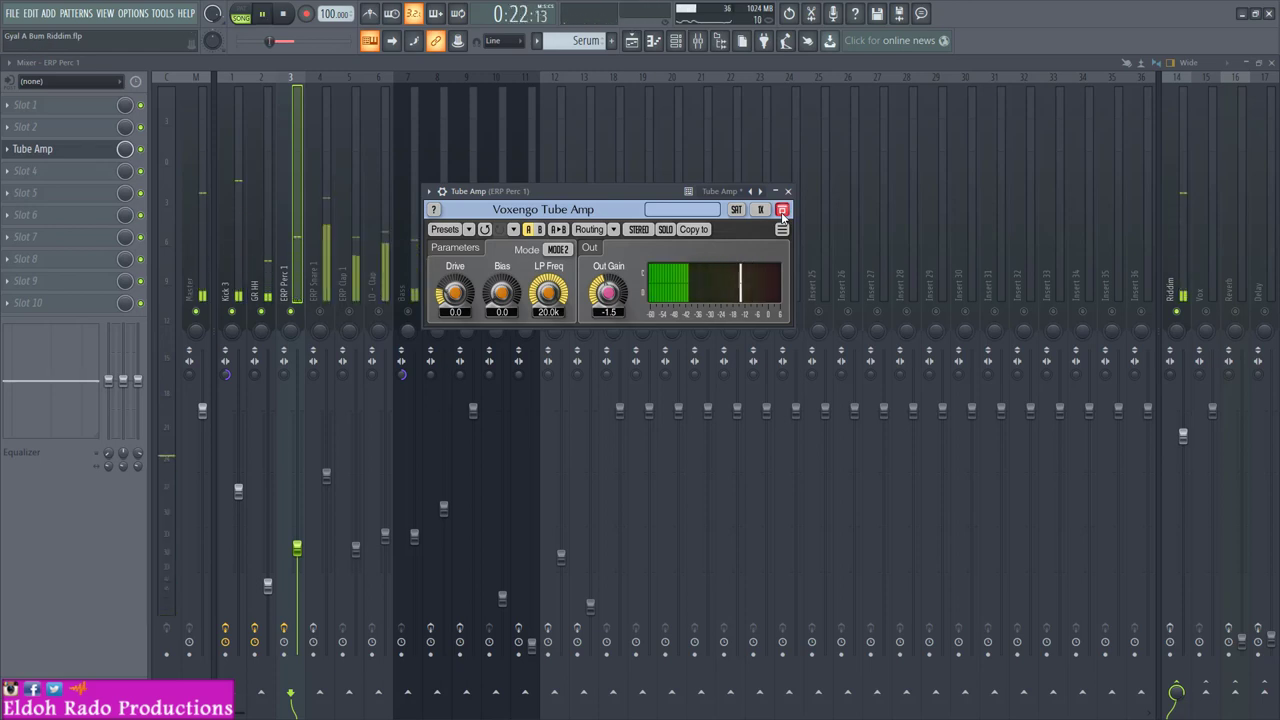
{"action": "left_click", "coordinate": [782, 210]}
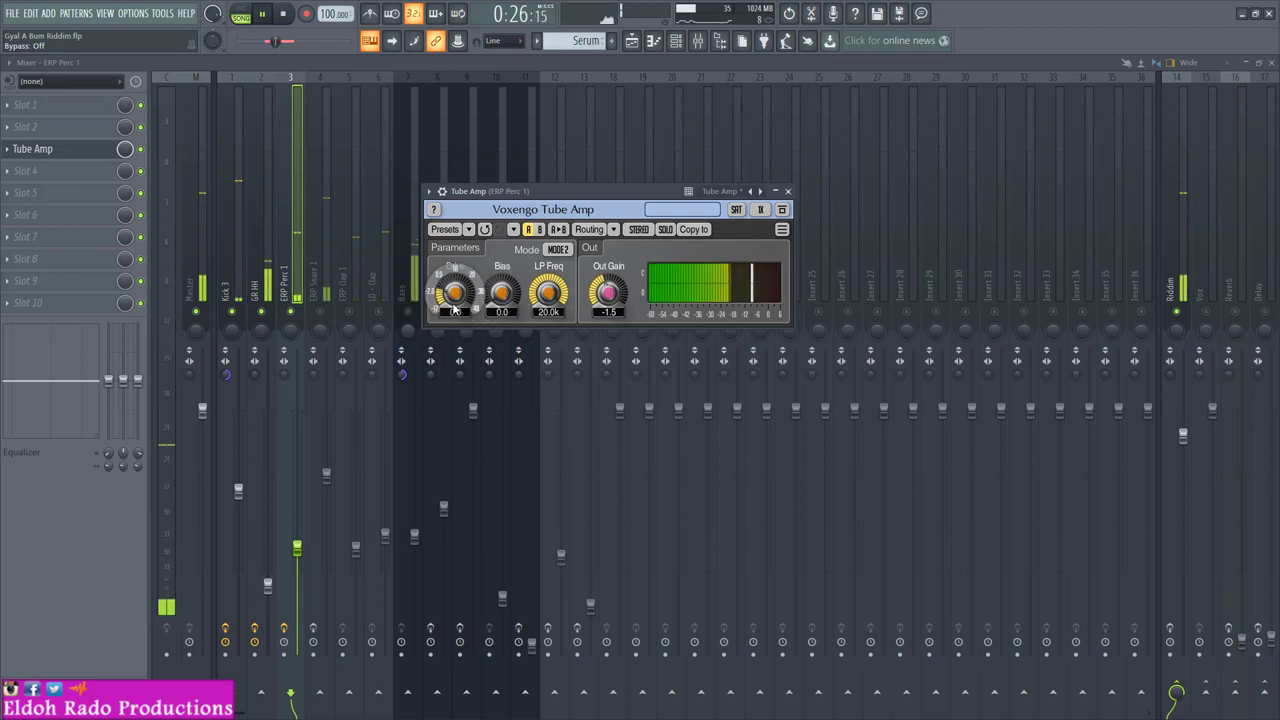
{"action": "left_click_drag", "start_coordinate": [502, 298], "coordinate": [448, 297]}
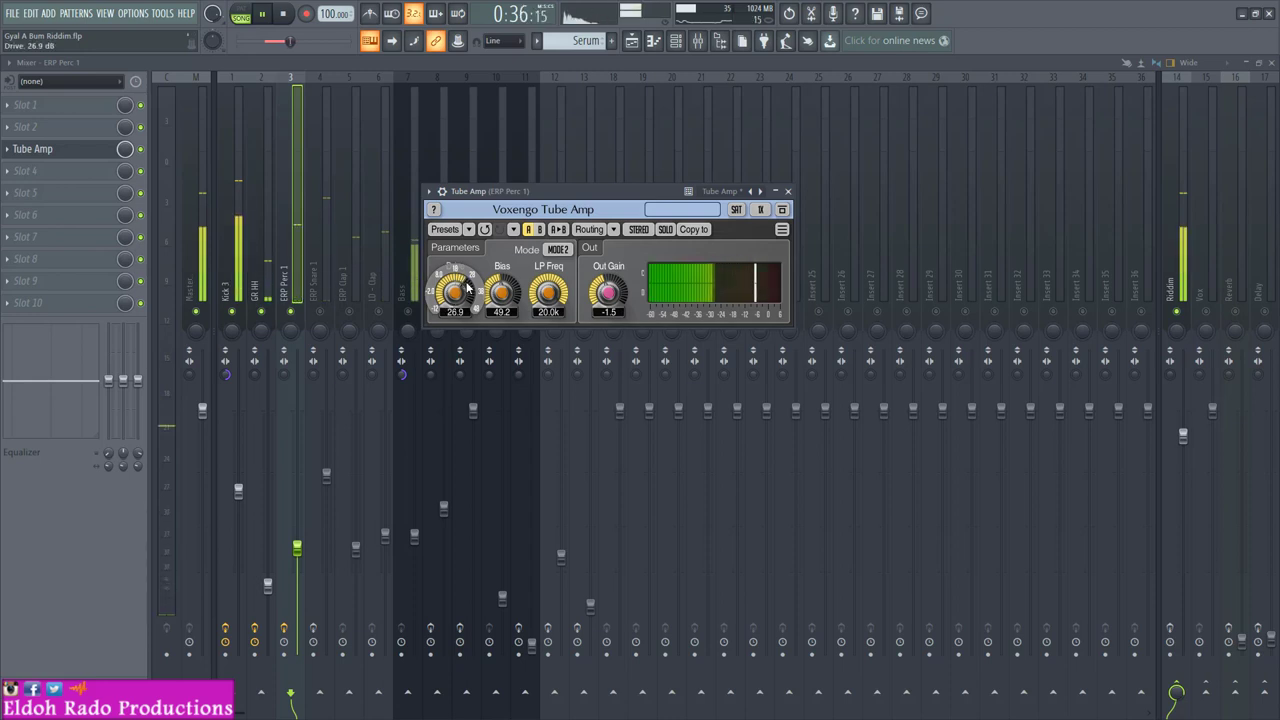
{"action": "left_click_drag", "start_coordinate": [608, 290], "coordinate": [608, 299]}
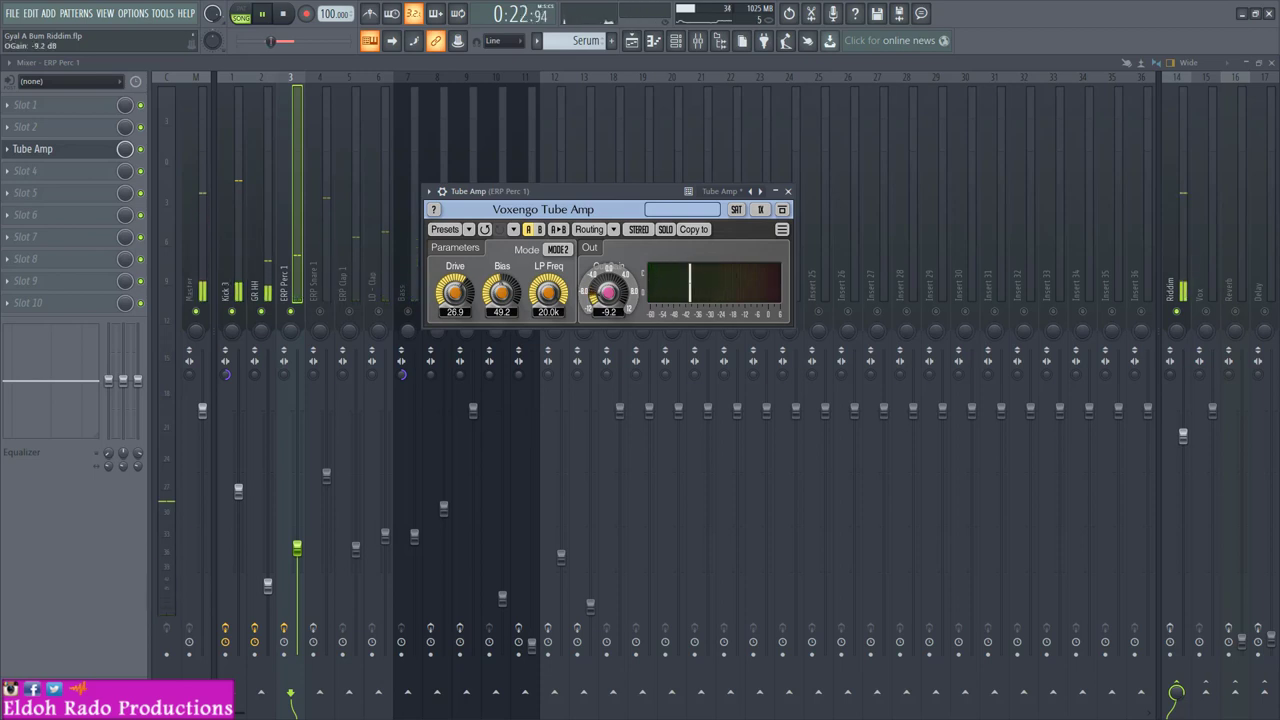
{"action": "left_click_drag", "start_coordinate": [455, 292], "coordinate": [501, 300]}
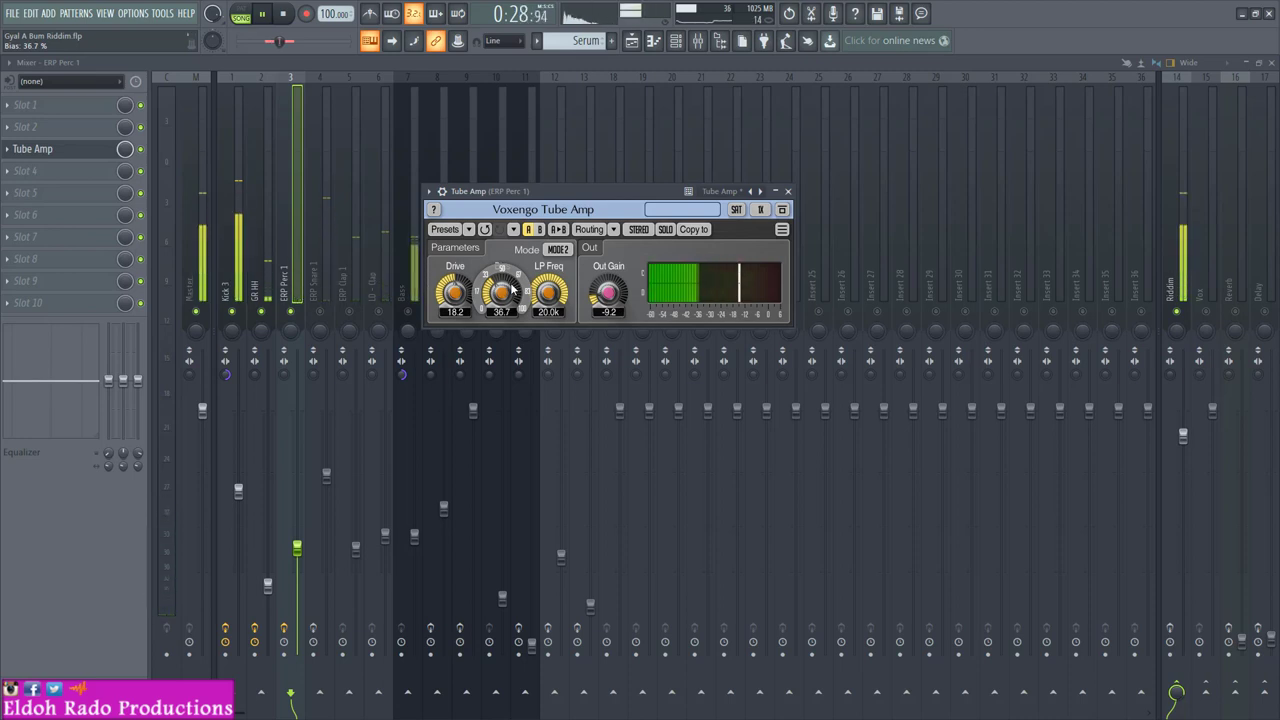
Step: Turn on Tube Amp's SAT option and compare the percussion with the plugin bypassed and active
{"action": "left_click", "coordinate": [781, 214]}
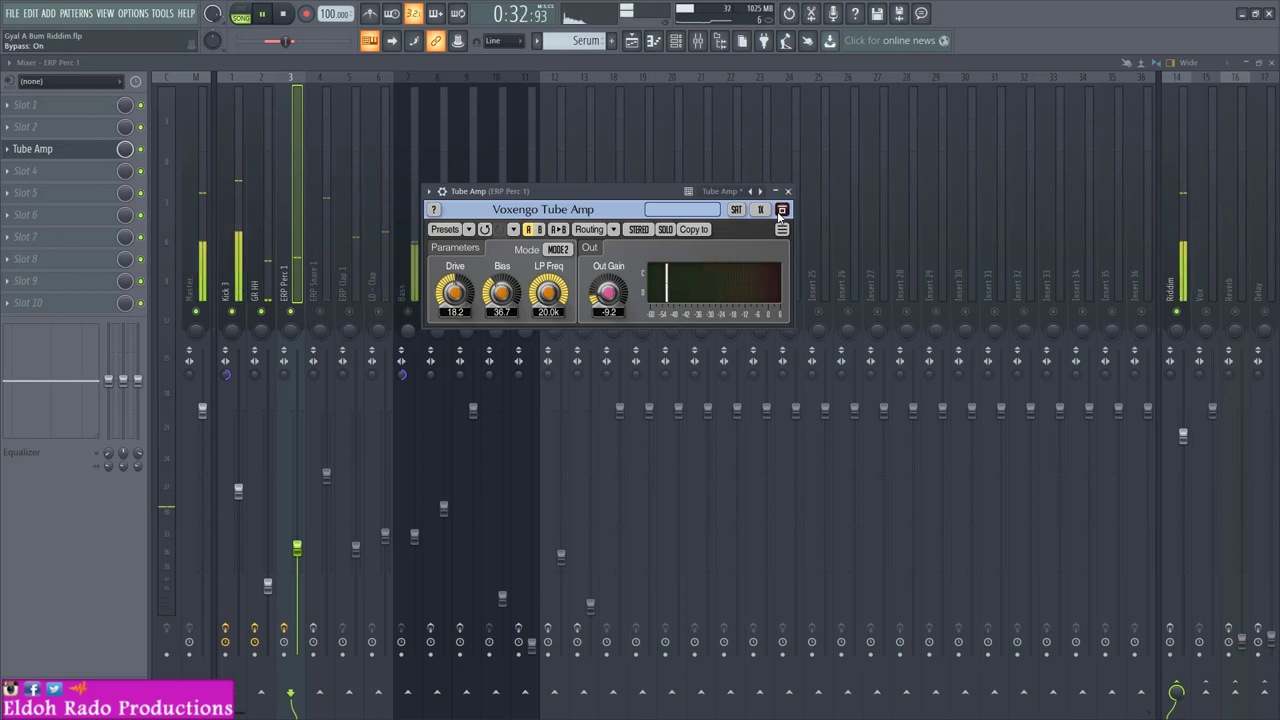
{"action": "left_click", "coordinate": [741, 214]}
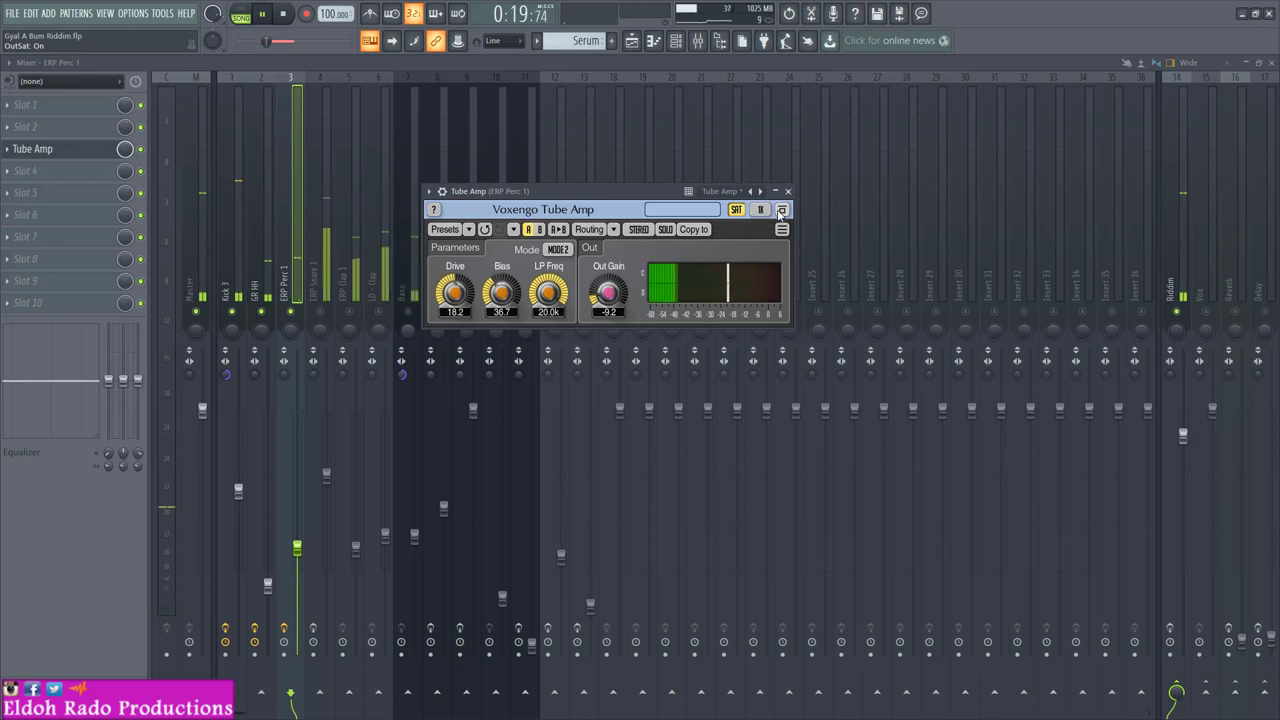
{"action": "left_click", "coordinate": [782, 211]}
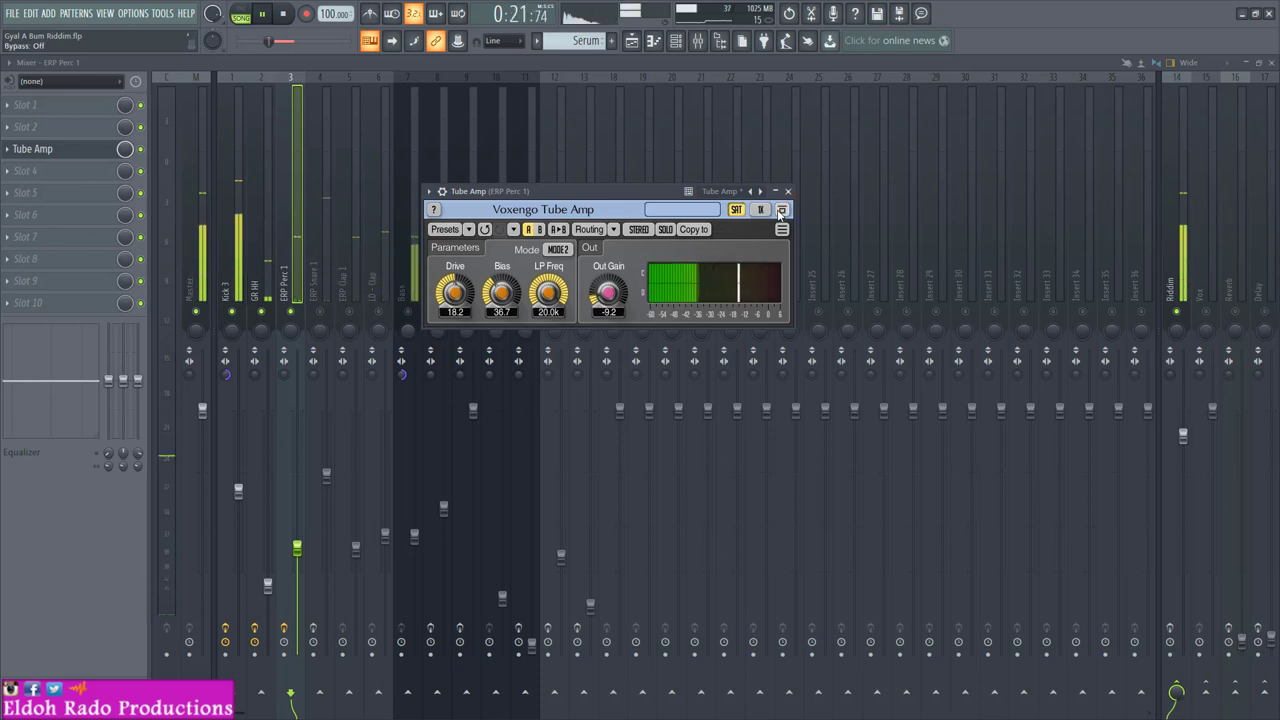
{"action": "left_click", "coordinate": [782, 210]}
Step: Set Tube Amp's output gain to -6.1 dB, stop playback and close the plugin
{"action": "scroll", "coordinate": [618, 291], "scroll_direction": "up", "scroll_amount": 3}
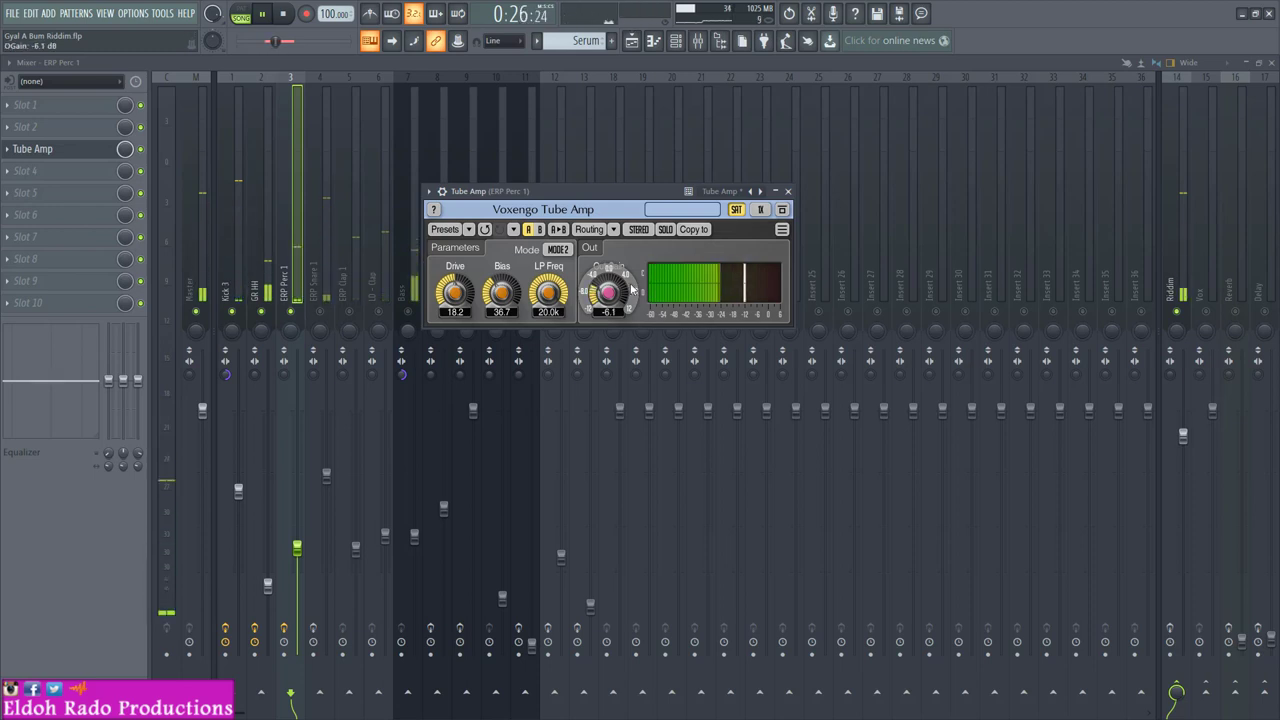
{"action": "key", "text": "space"}
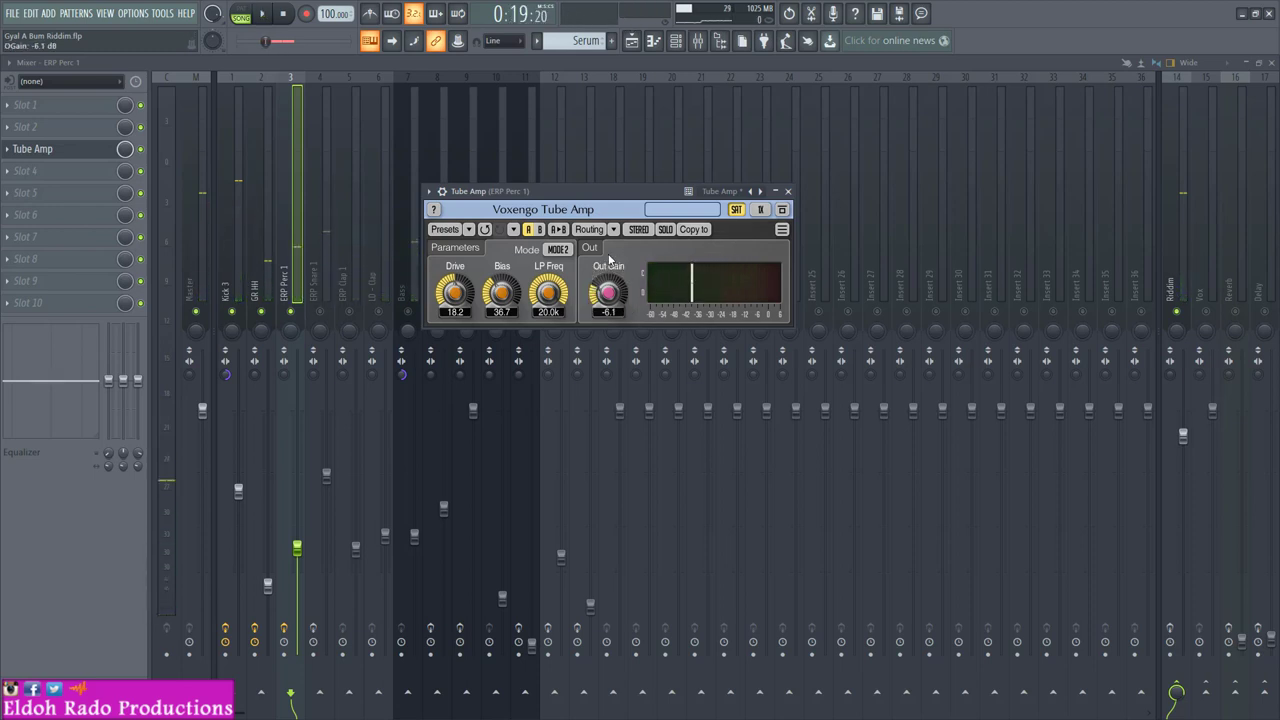
{"action": "left_click", "coordinate": [788, 191]}
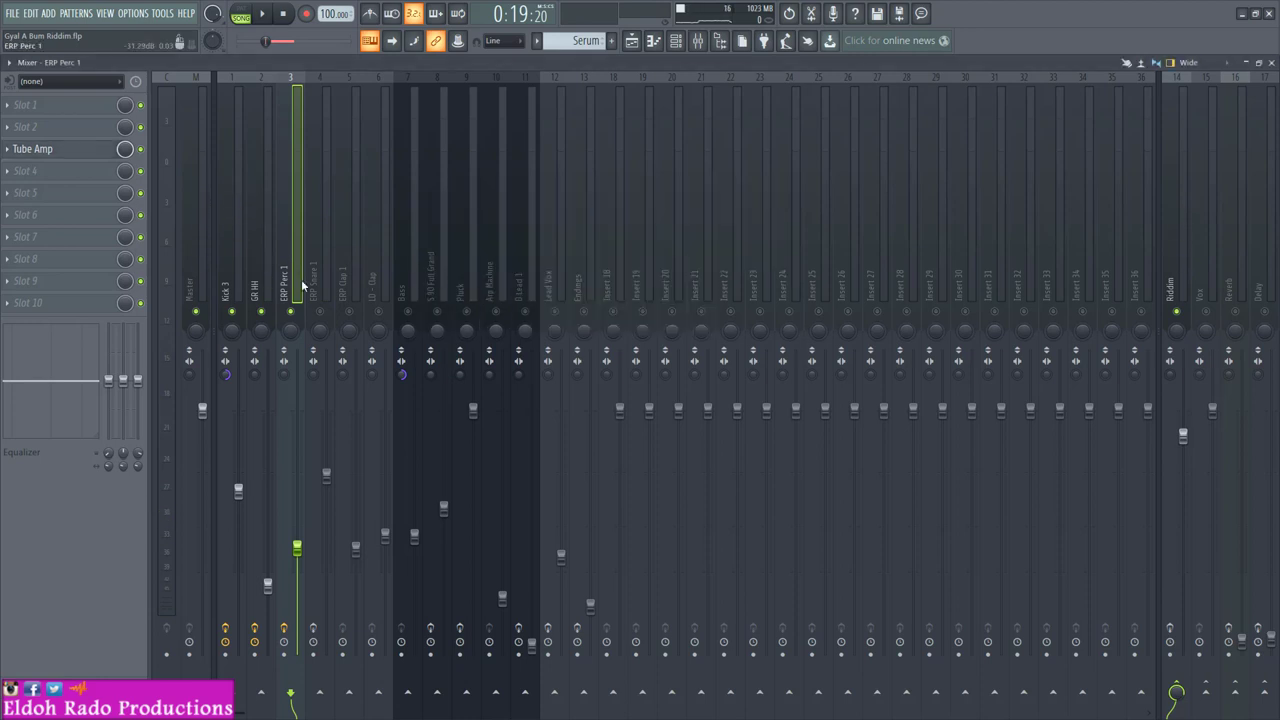
Step: Unmute ERP Snare 1, enable its effect slots and bring up BitterSweetV3 in the middle of the mixer
{"action": "left_click", "coordinate": [326, 281]}
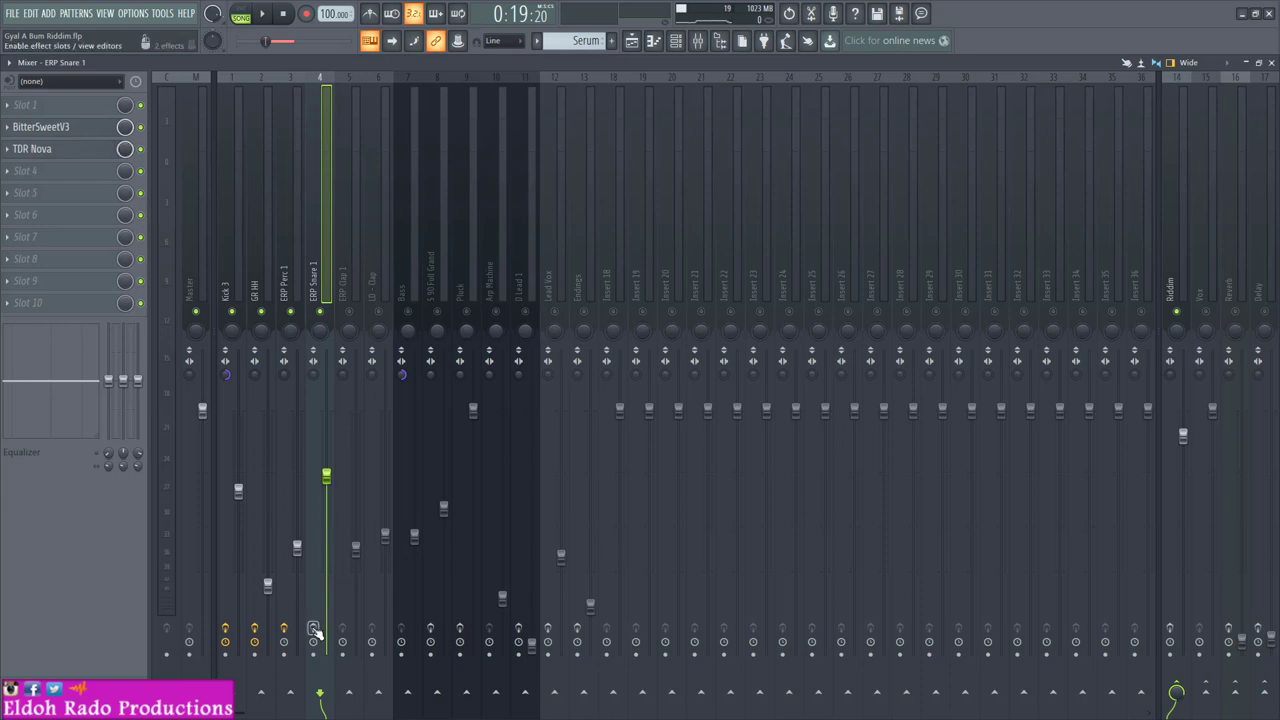
{"action": "left_click", "coordinate": [98, 133]}
{"action": "left_click_drag", "start_coordinate": [269, 242], "coordinate": [443, 208]}
Step: Play the song, enable the BitterSweetV3 slot and compare the snare with the plugin bypassed and active
{"action": "key", "text": "space"}
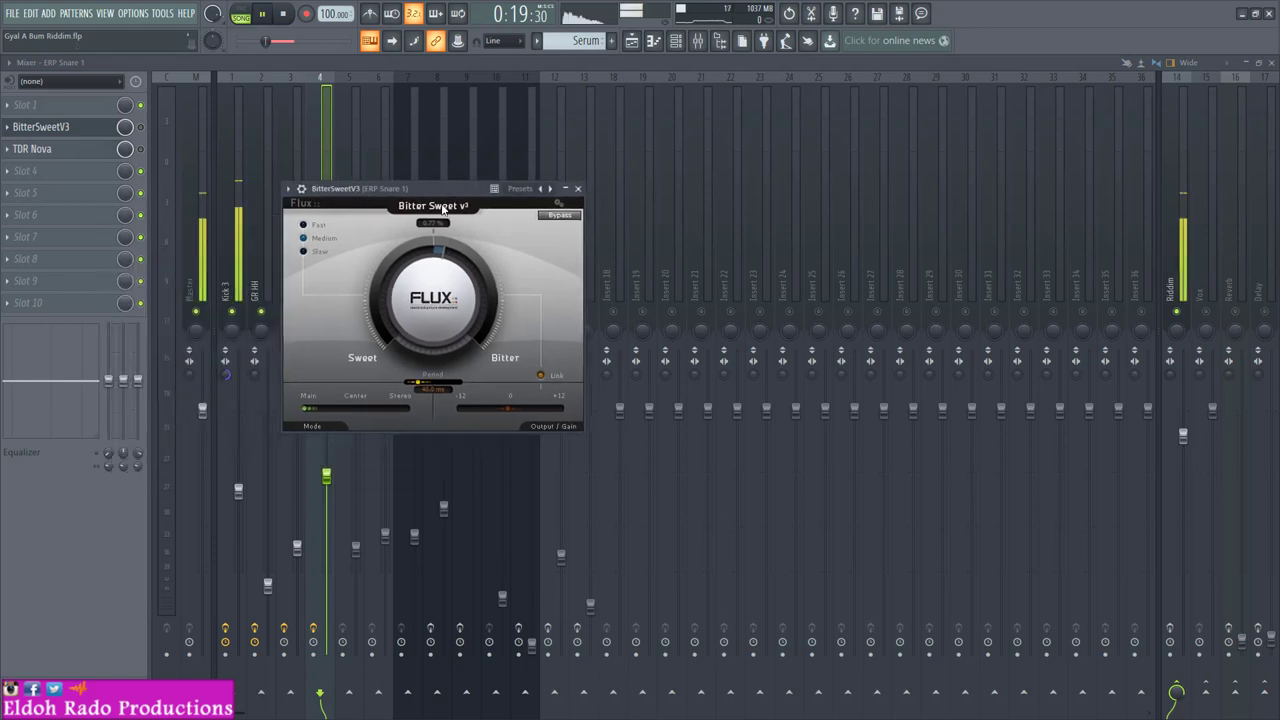
{"action": "left_click", "coordinate": [561, 218]}
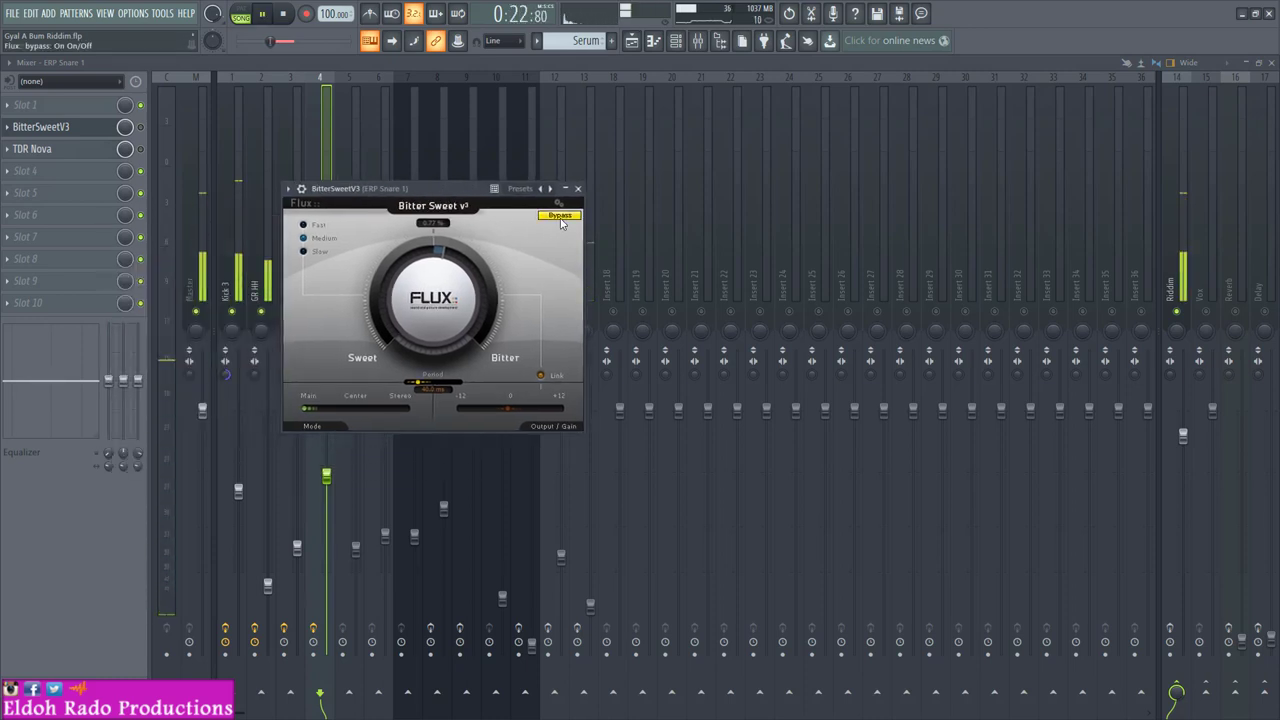
{"action": "left_click", "coordinate": [105, 137]}
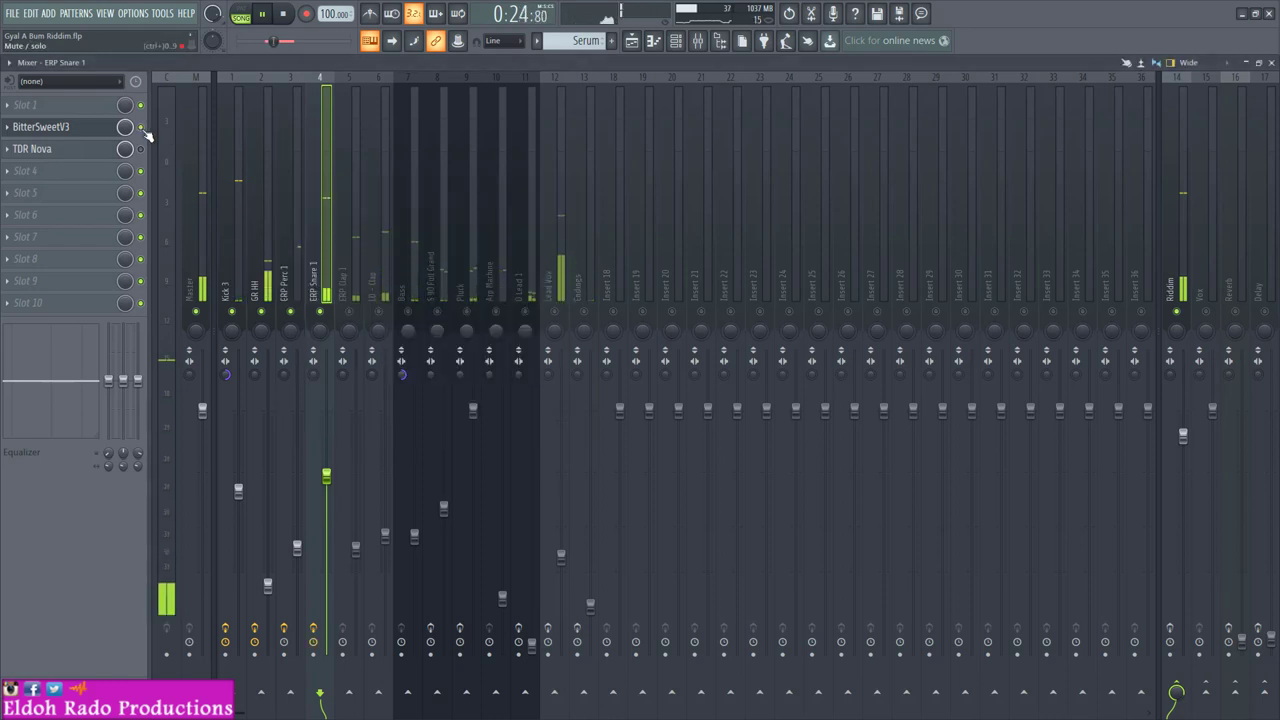
{"action": "left_click", "coordinate": [107, 137]}
{"action": "left_click", "coordinate": [561, 217]}
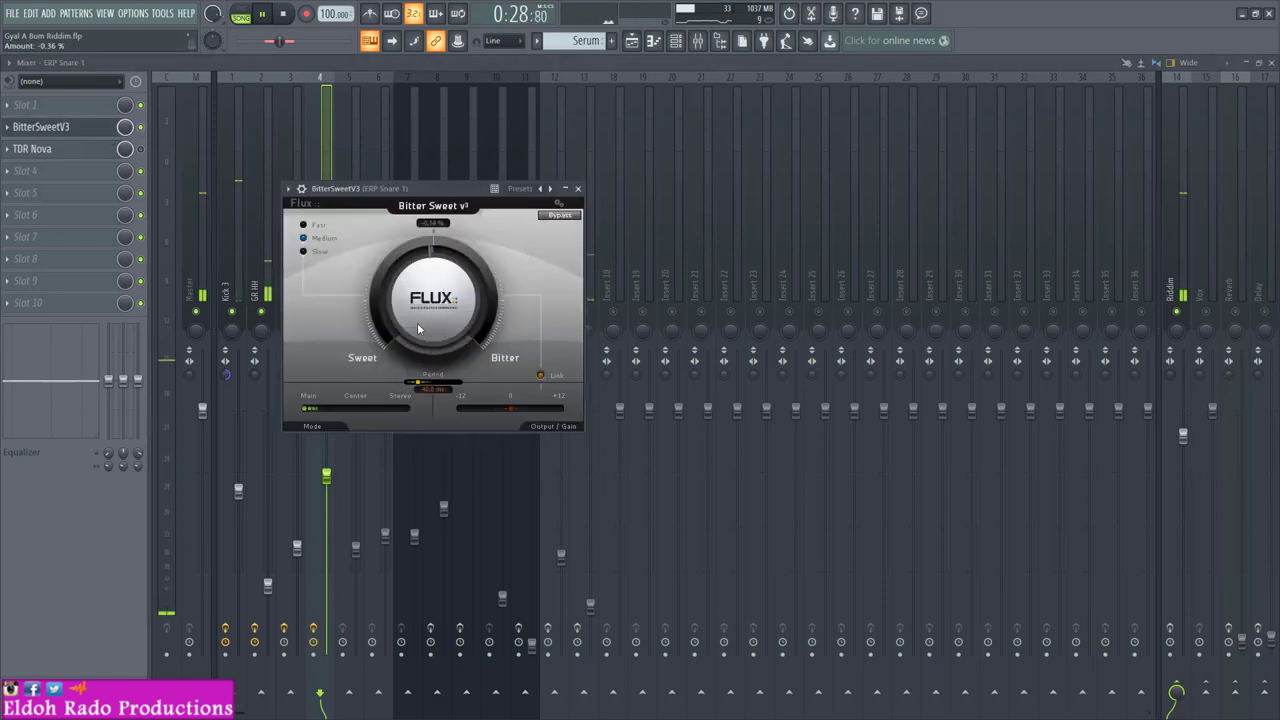
Step: Turn BitterSweetV3's amount slightly to the Sweet side, close the plugin and stop playback
{"action": "left_click_drag", "start_coordinate": [443, 291], "coordinate": [430, 315]}
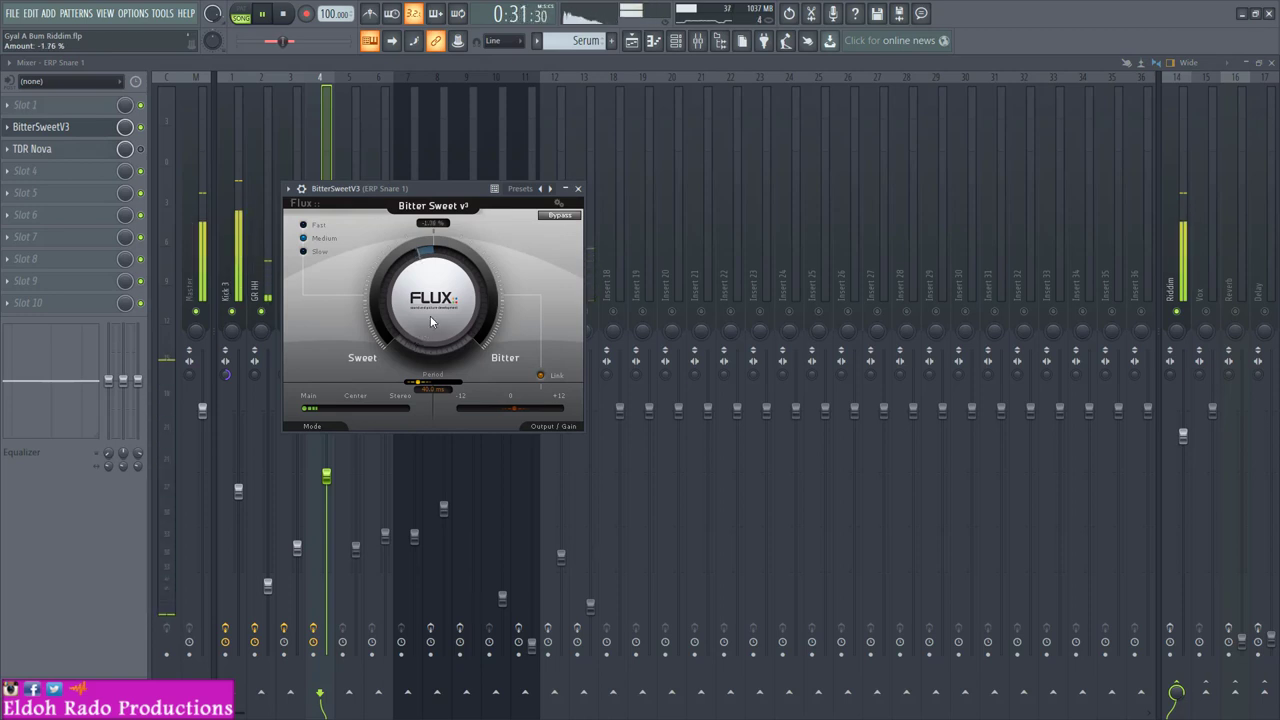
{"action": "left_click", "coordinate": [578, 189]}
{"action": "key", "text": "space"}
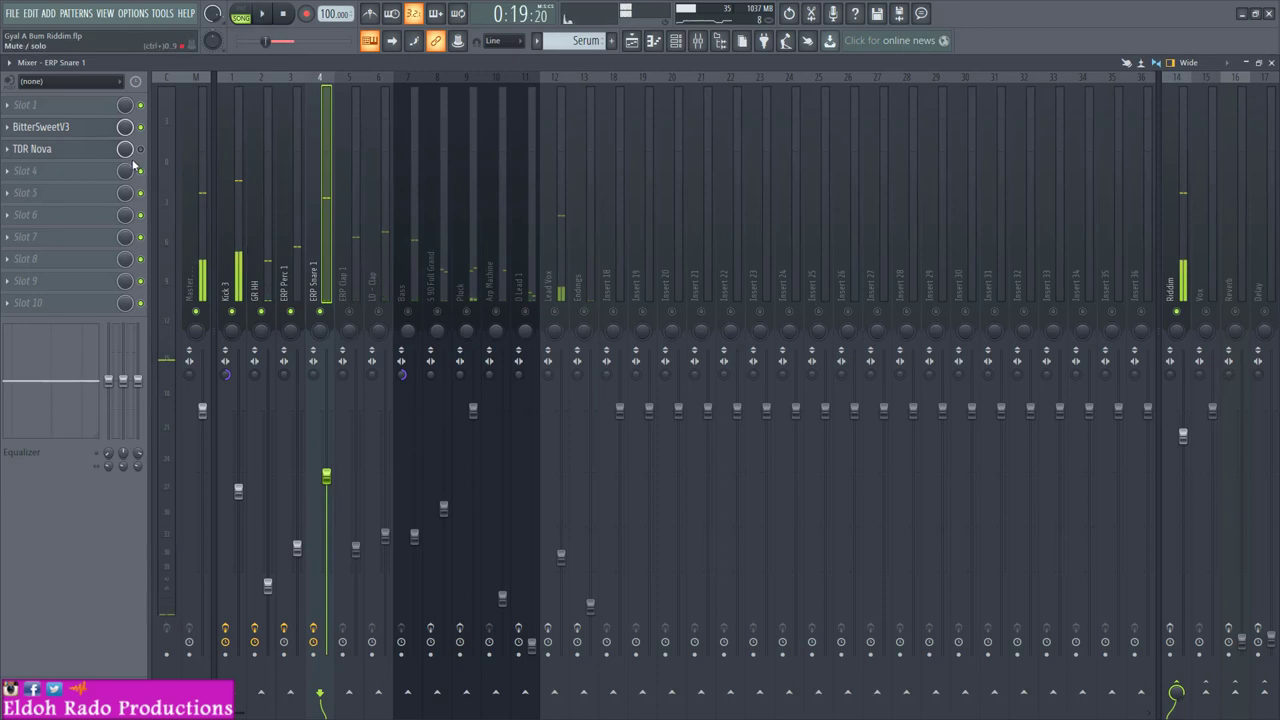
Step: Enable TDR Nova on ERP Snare 1, check its high-pass curve during playback and close the plugin
{"action": "left_click", "coordinate": [84, 155]}
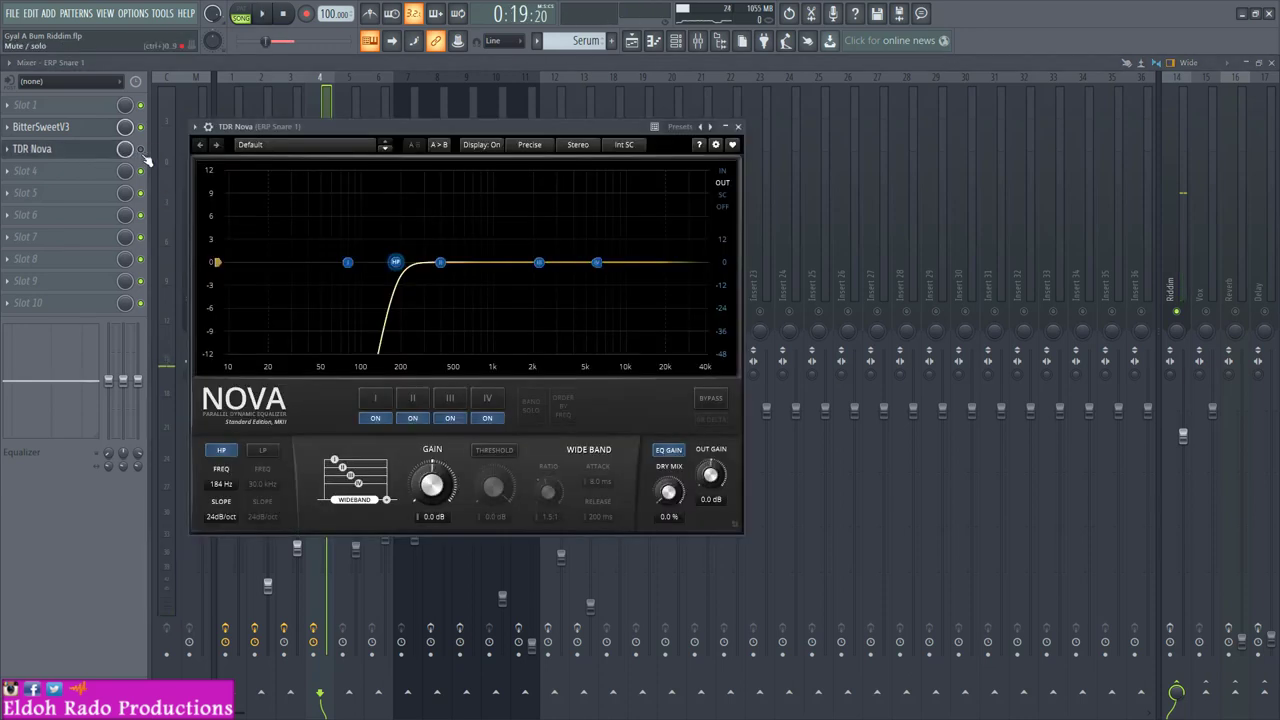
{"action": "left_click", "coordinate": [143, 157]}
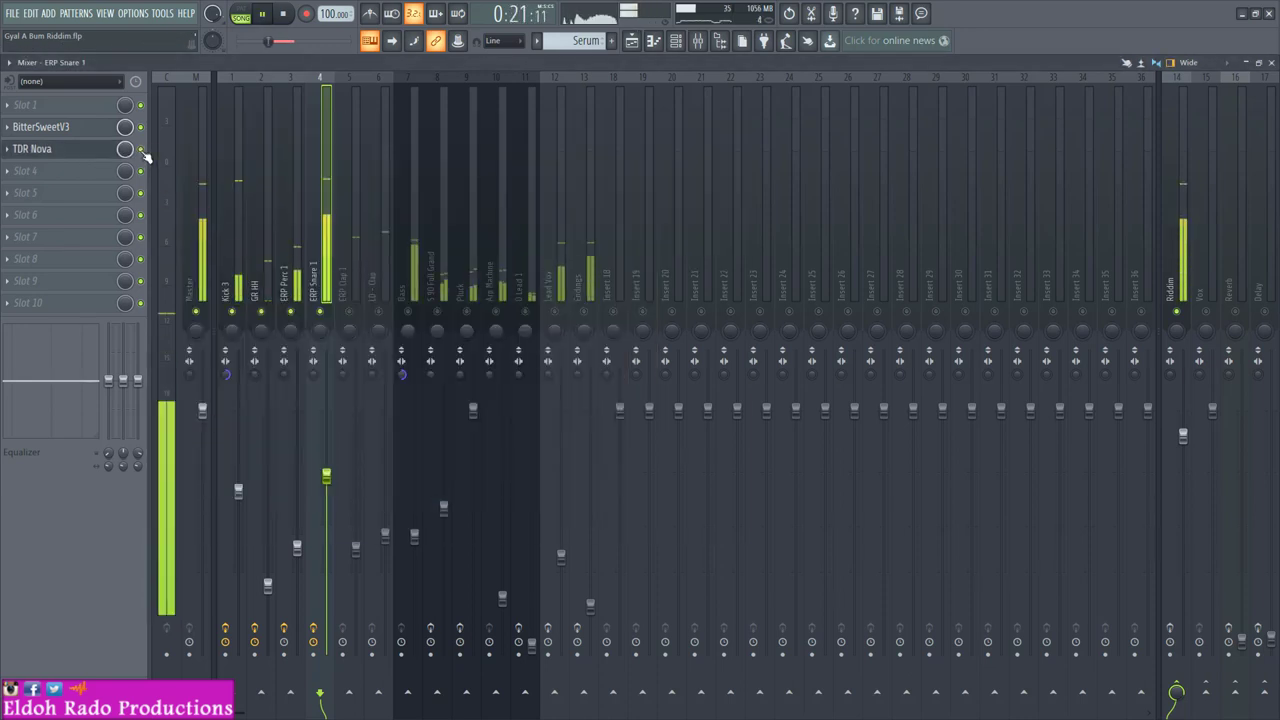
{"action": "left_click", "coordinate": [90, 149]}
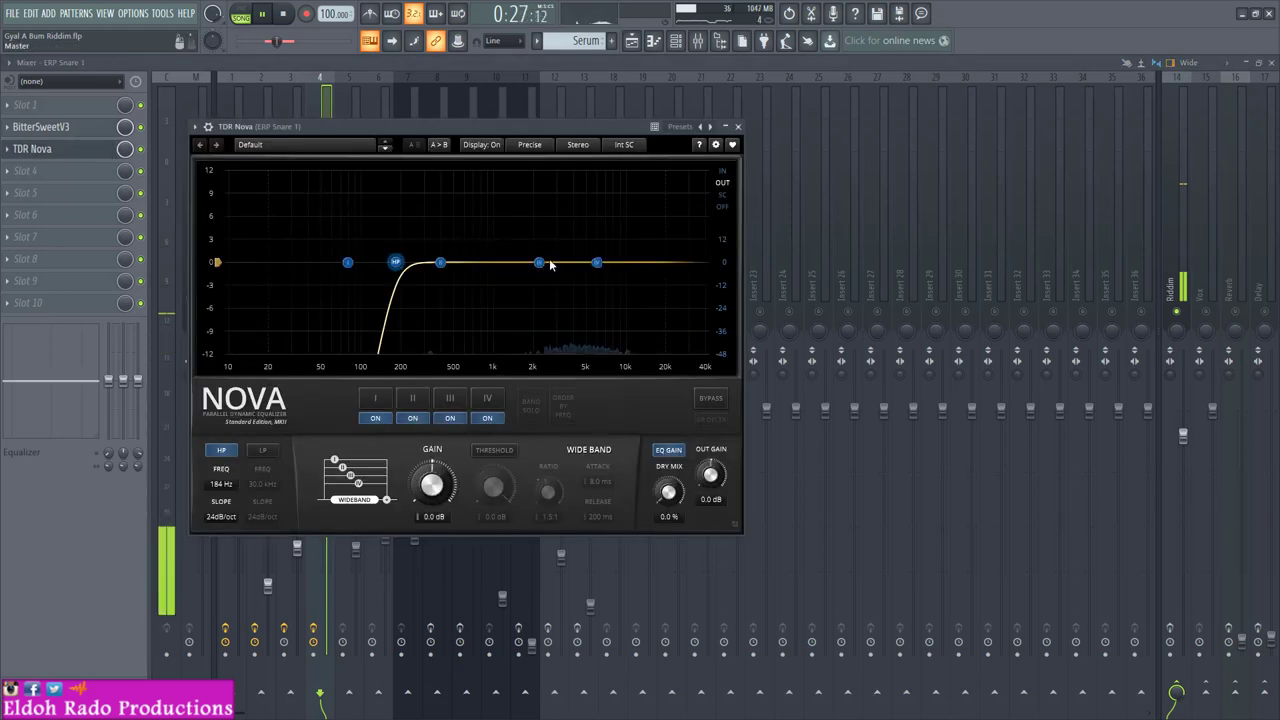
{"action": "key", "text": "space"}
{"action": "left_click", "coordinate": [738, 126]}
Step: Load TubeSaturatorVintage from the free plugins into slot 4 of ERP Snare 1, dismiss the registration notice and move its window aside
{"action": "left_click", "coordinate": [40, 175]}
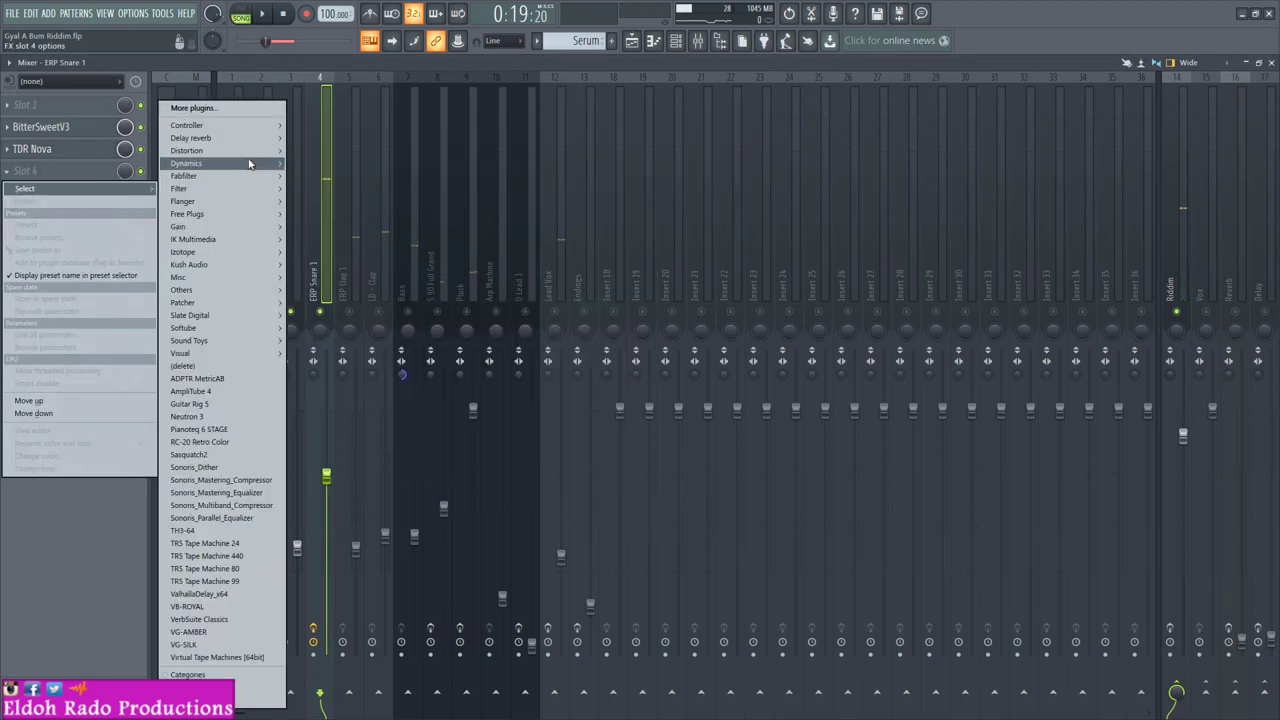
{"action": "mouse_move", "coordinate": [250, 218]}
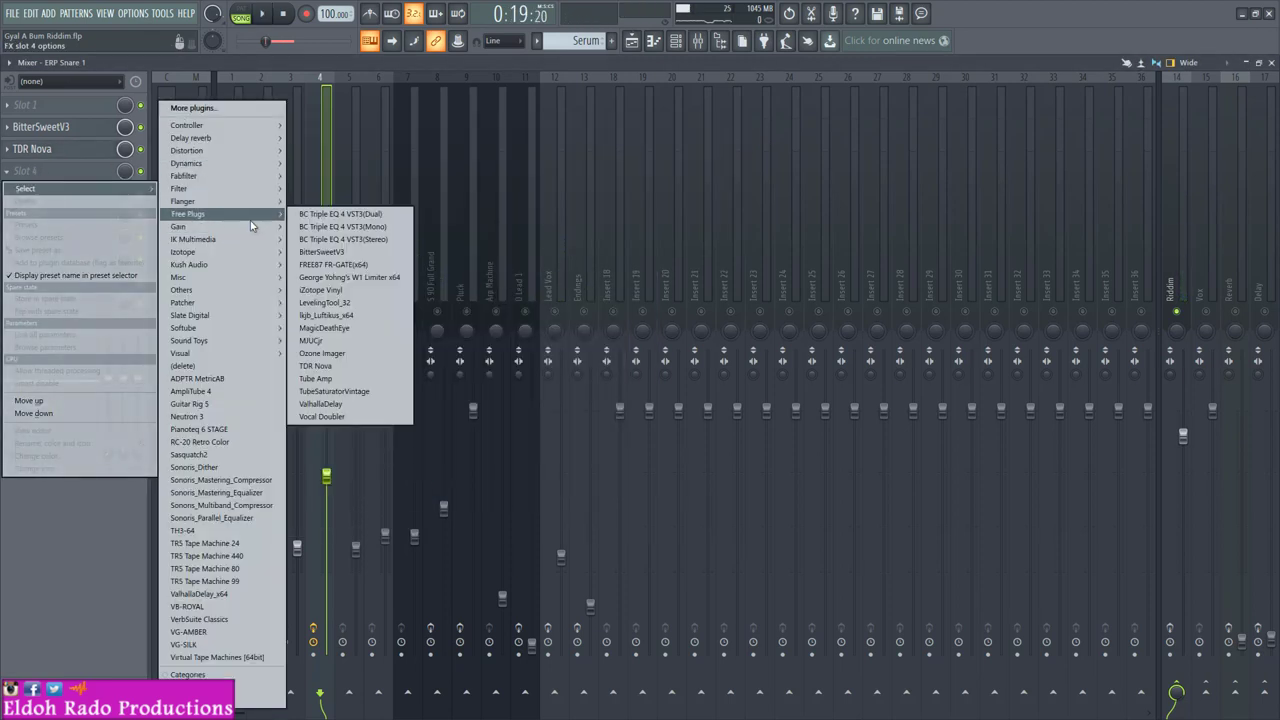
{"action": "left_click", "coordinate": [351, 393]}
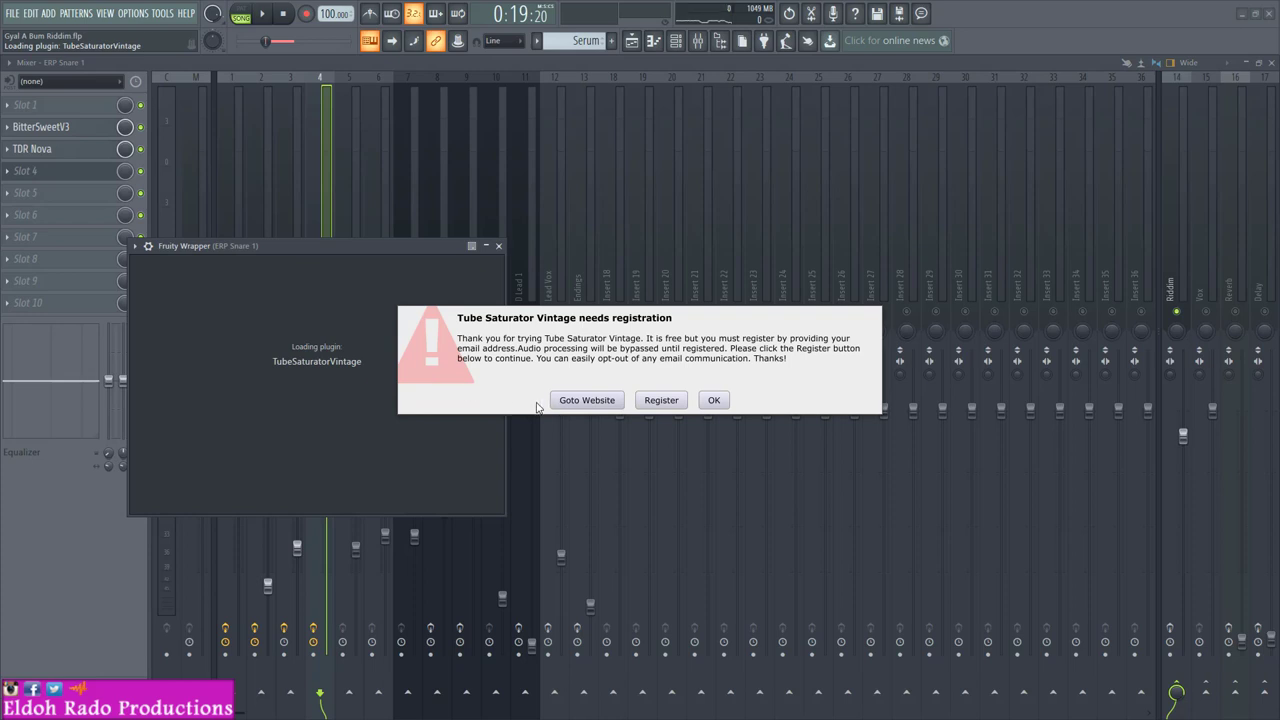
{"action": "left_click", "coordinate": [711, 400]}
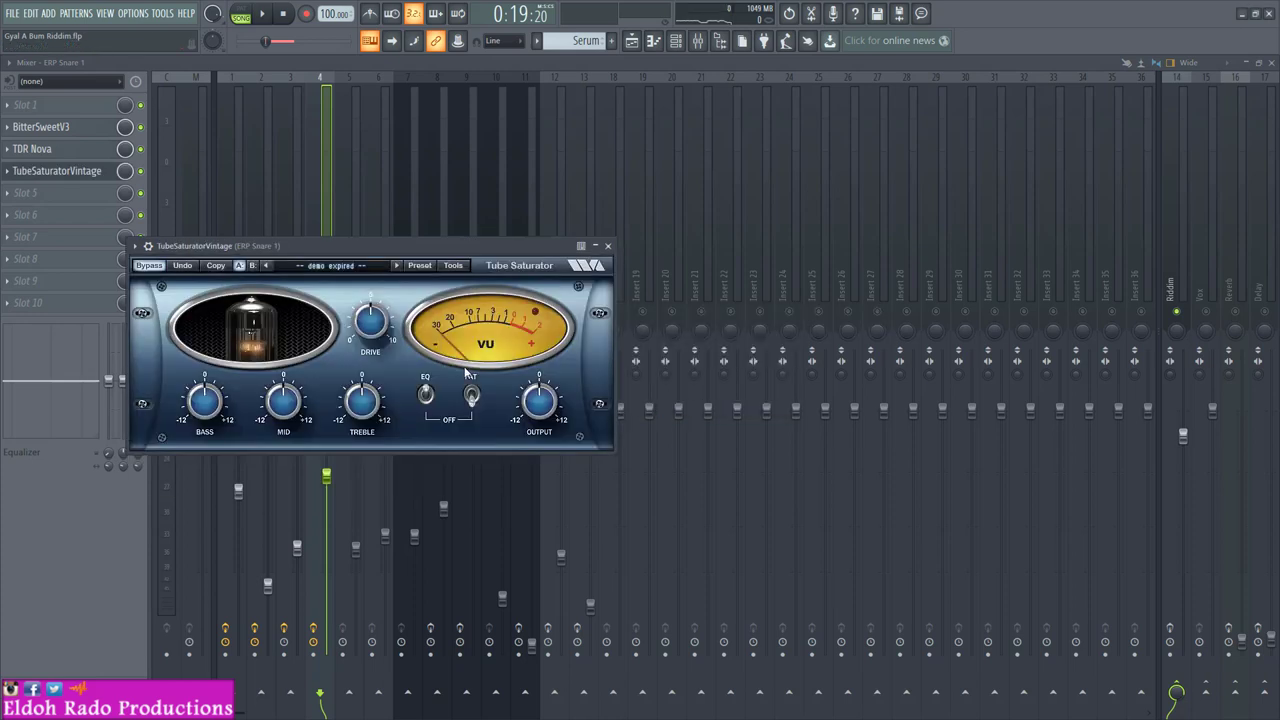
{"action": "left_click_drag", "start_coordinate": [418, 254], "coordinate": [593, 204]}
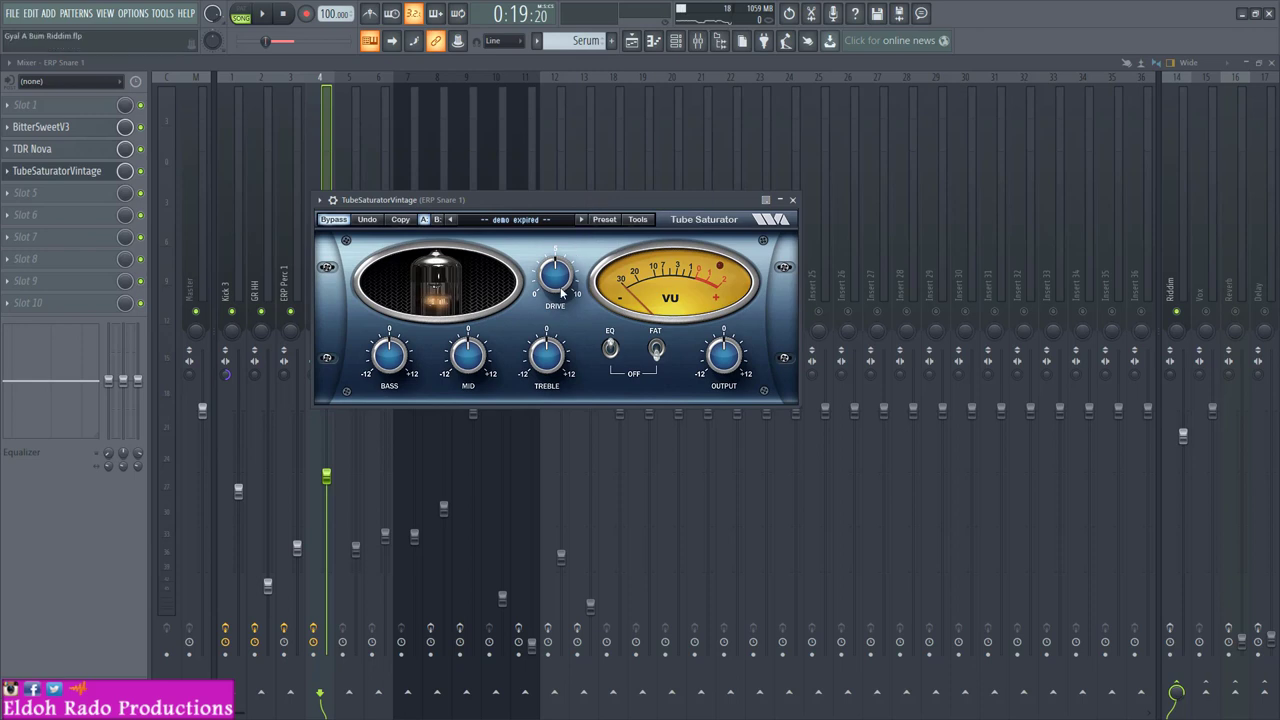
Step: Set Tube Saturator's drive to 6.4, try the snare with it during short playbacks and leave the plugin window
{"action": "key", "text": "space"}
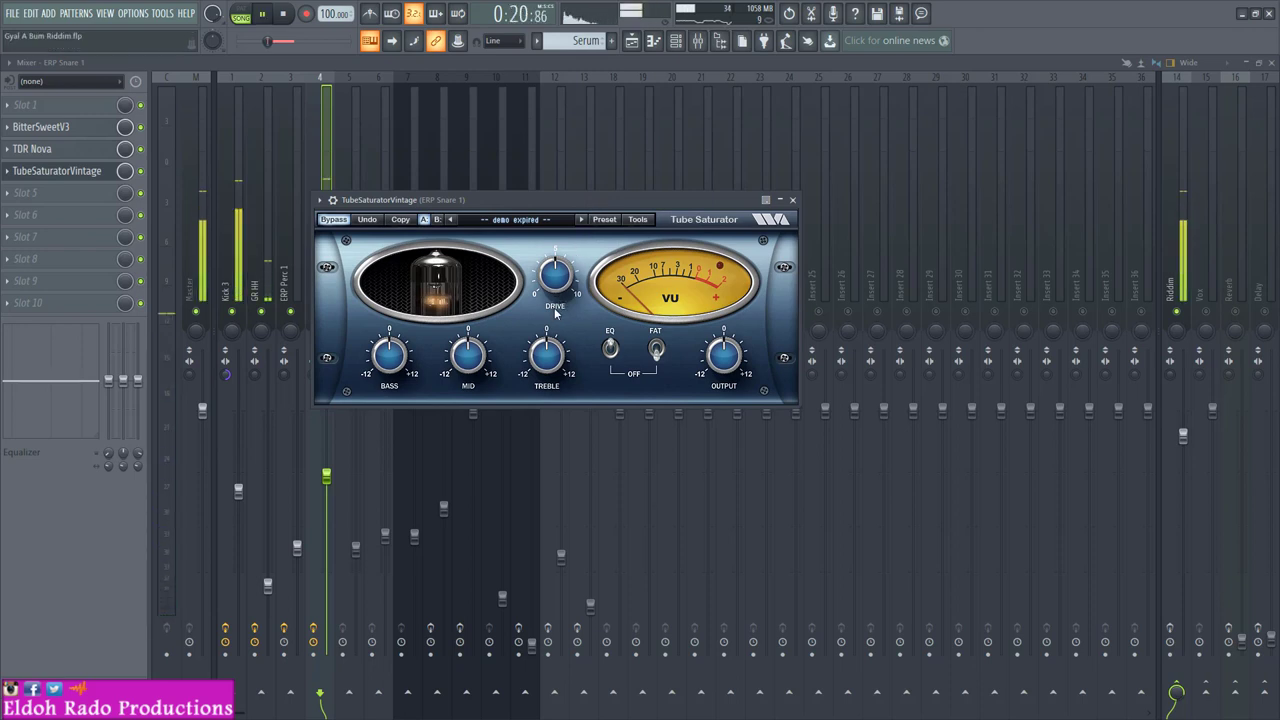
{"action": "key", "text": "space"}
{"action": "mouse_move", "coordinate": [563, 272]}
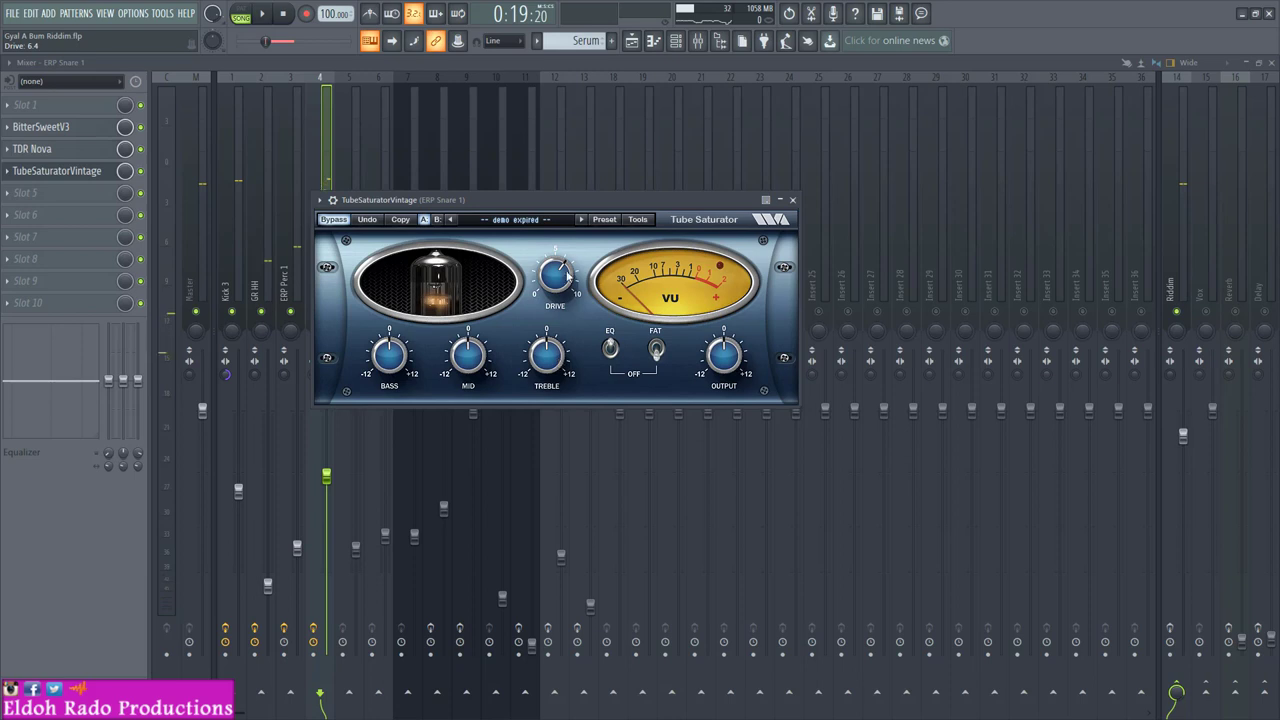
{"action": "left_click_drag", "start_coordinate": [579, 210], "coordinate": [590, 208]}
{"action": "key", "text": "space"}
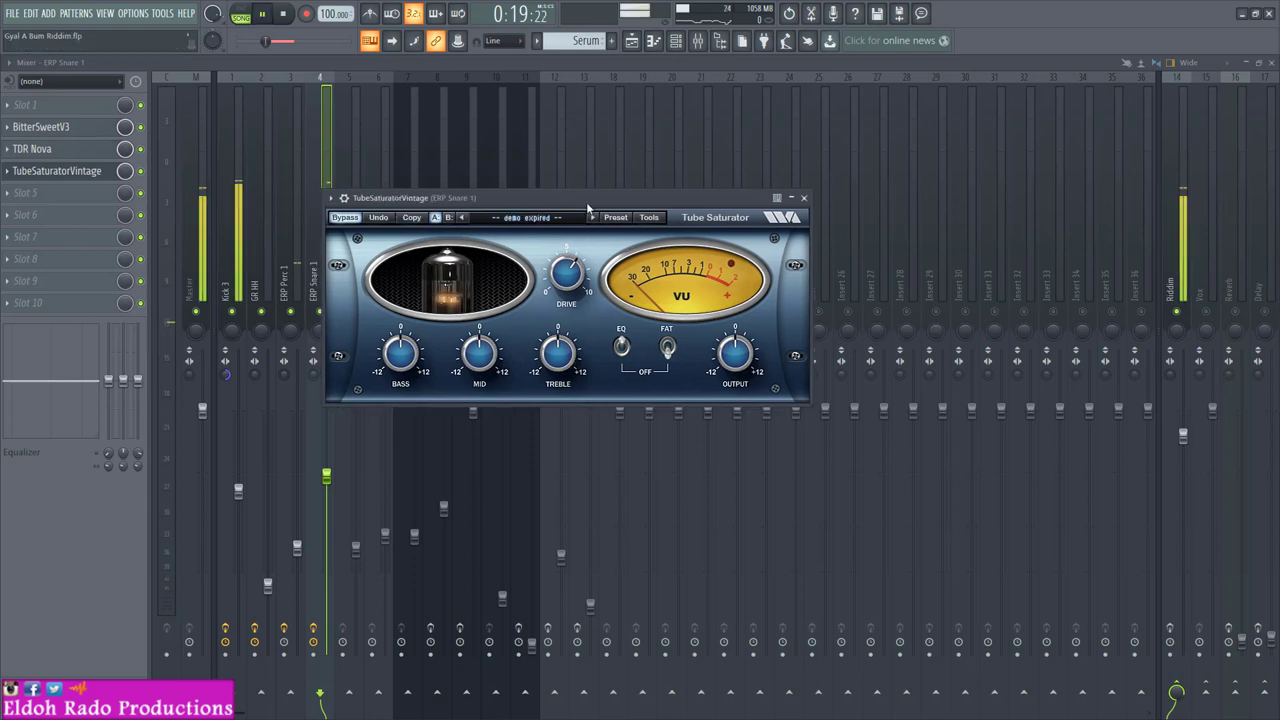
{"action": "left_click", "coordinate": [375, 69]}
{"action": "key", "text": "space"}
Step: Replace TubeSaturatorVintage in slot 4 of ERP Snare 1 with Tube Amp from the free plugins
{"action": "left_click", "coordinate": [7, 172]}
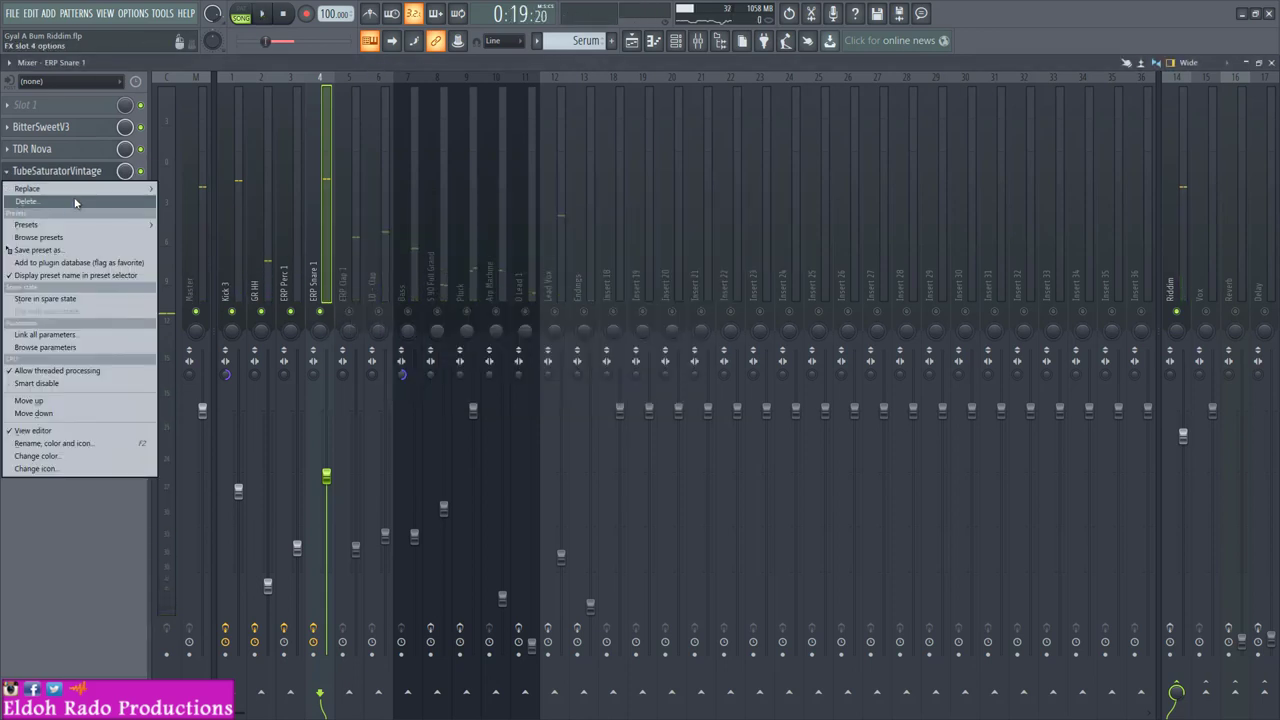
{"action": "mouse_move", "coordinate": [77, 191]}
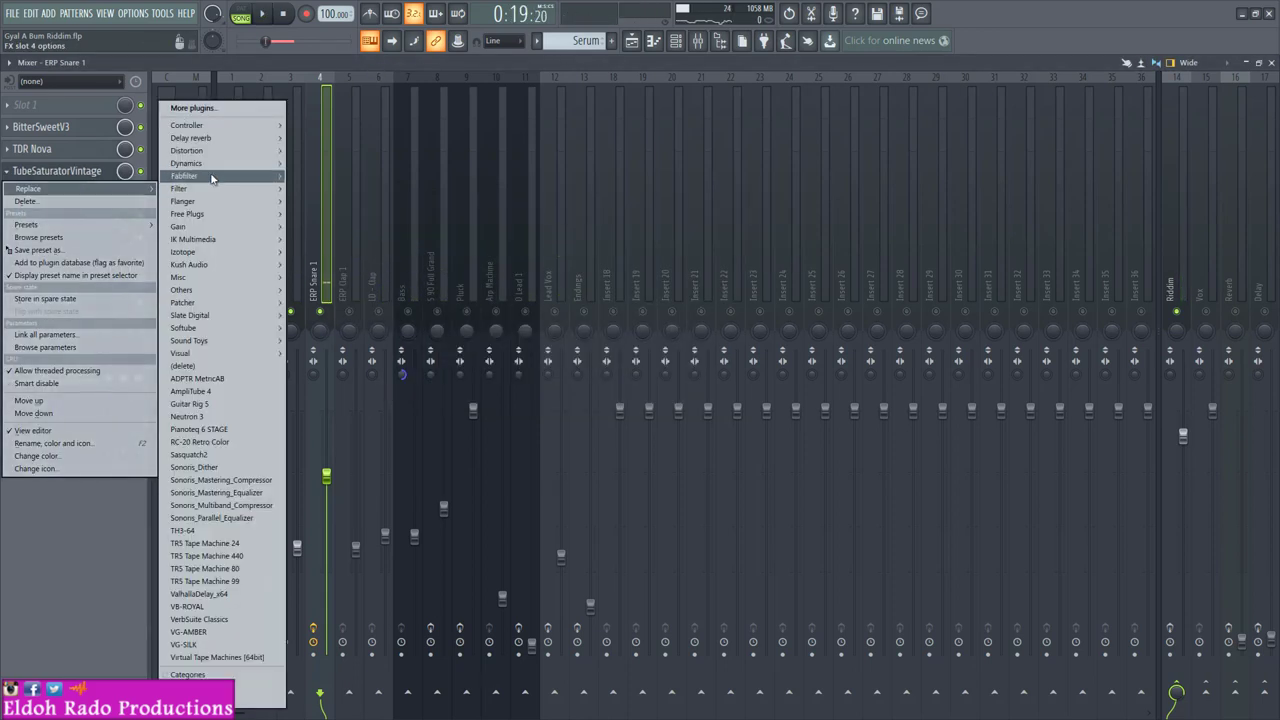
{"action": "mouse_move", "coordinate": [210, 204]}
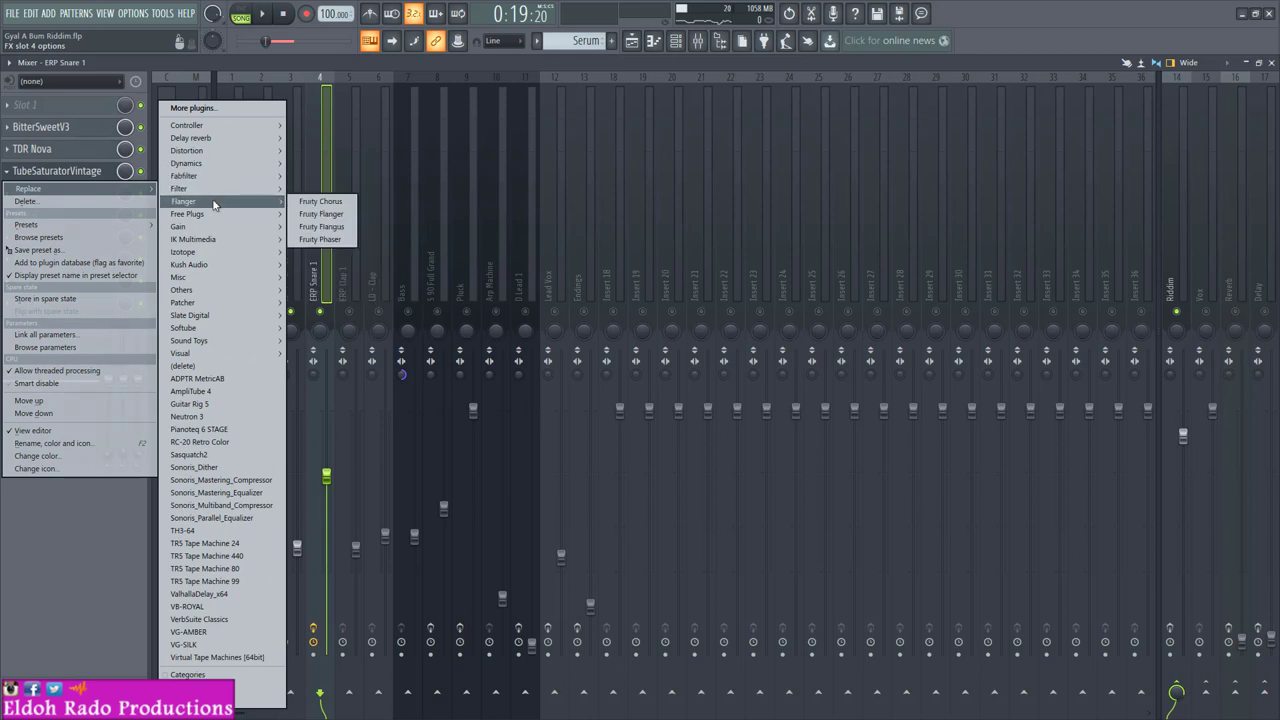
{"action": "mouse_move", "coordinate": [231, 180]}
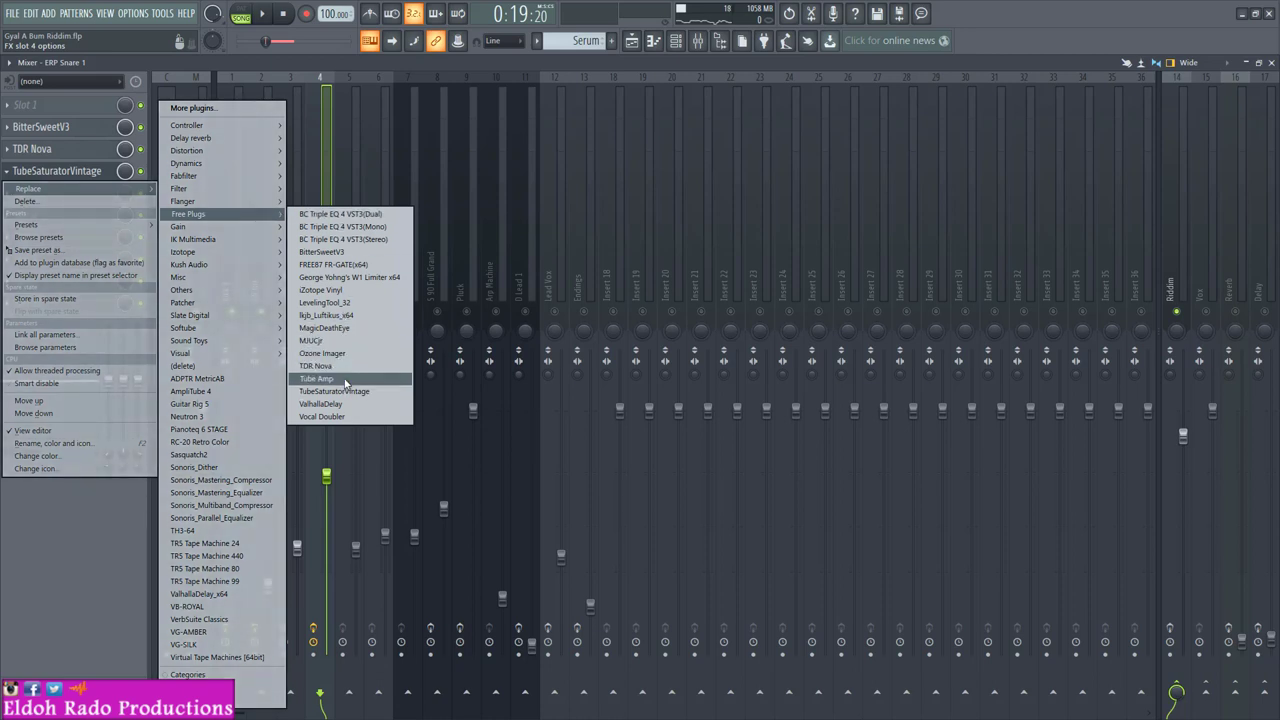
{"action": "left_click", "coordinate": [346, 381]}
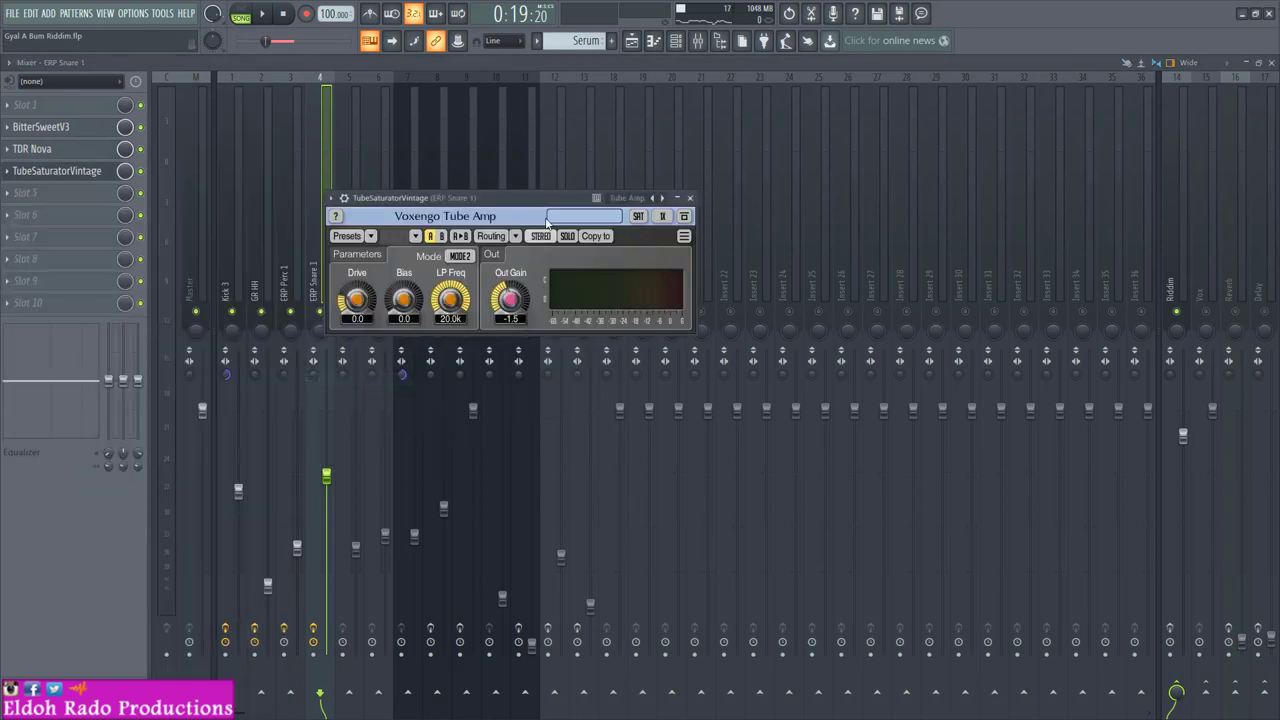
Step: Set Tube Amp's bias to 15.7 % during playback, compare the snare with the plugin bypassed and active, and close it
{"action": "key", "text": "space"}
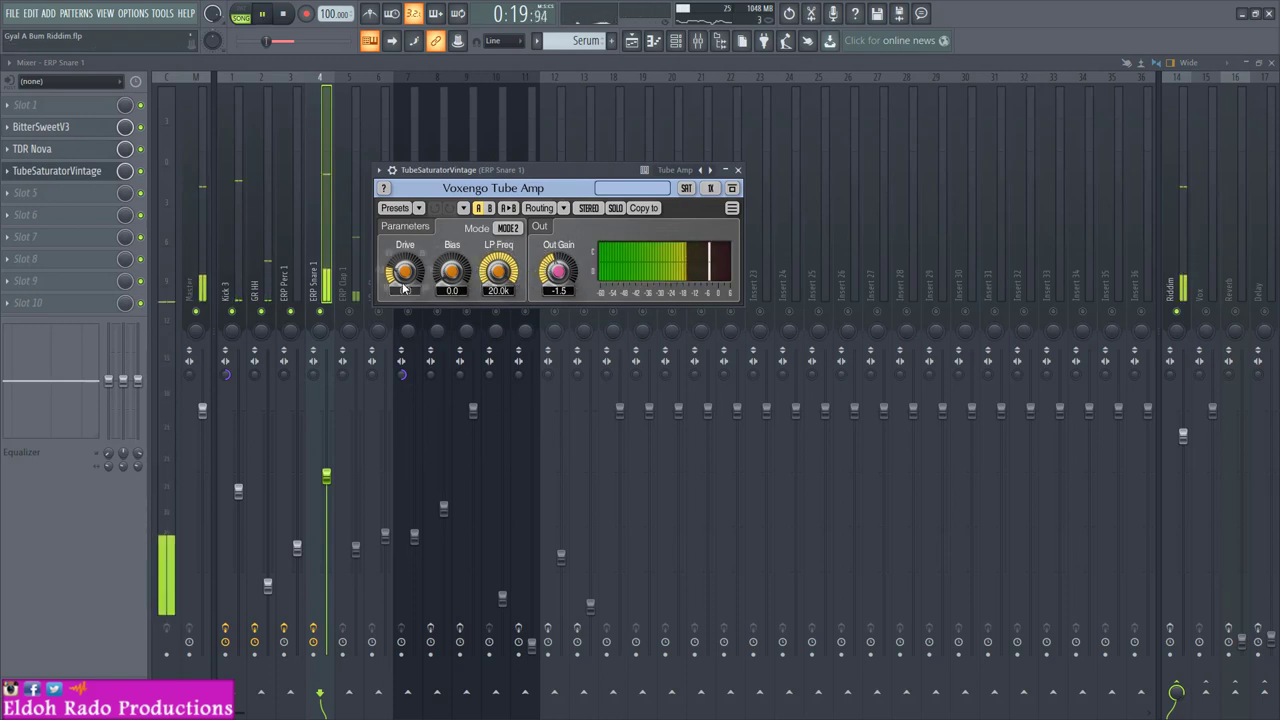
{"action": "left_click", "coordinate": [732, 189]}
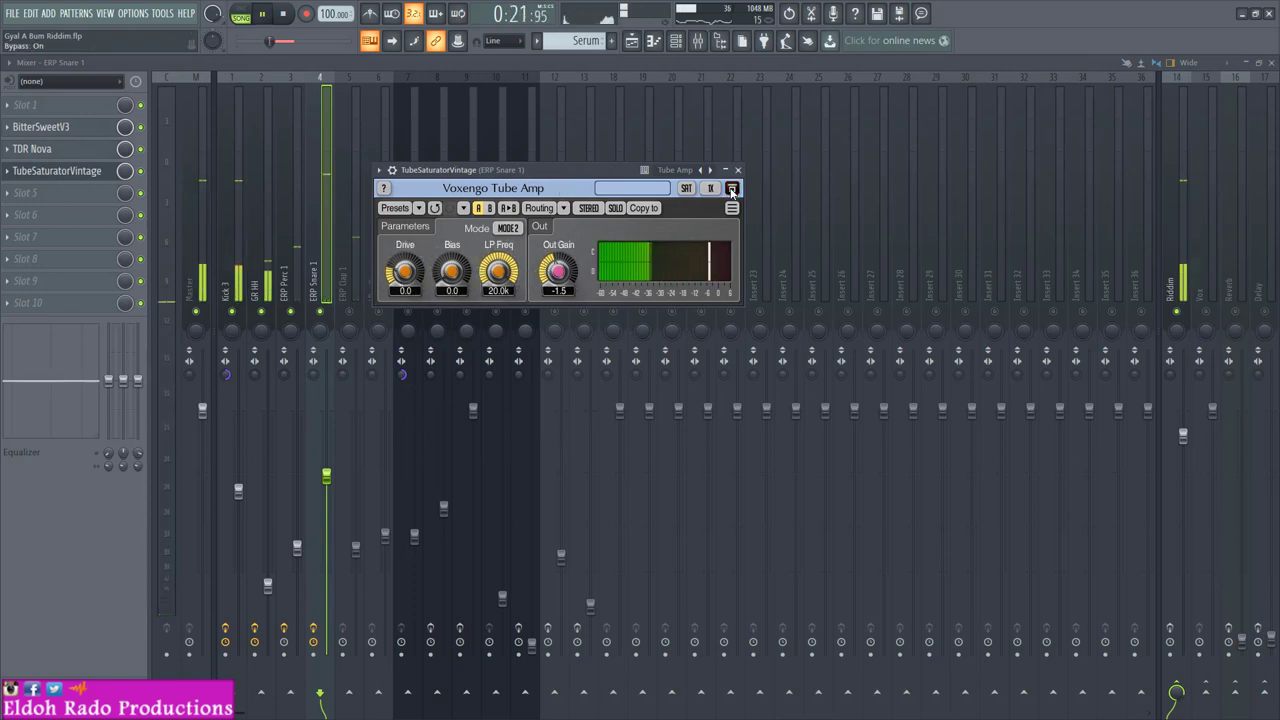
{"action": "left_click", "coordinate": [732, 190]}
{"action": "left_click_drag", "start_coordinate": [456, 291], "coordinate": [456, 286]}
{"action": "left_click", "coordinate": [732, 189]}
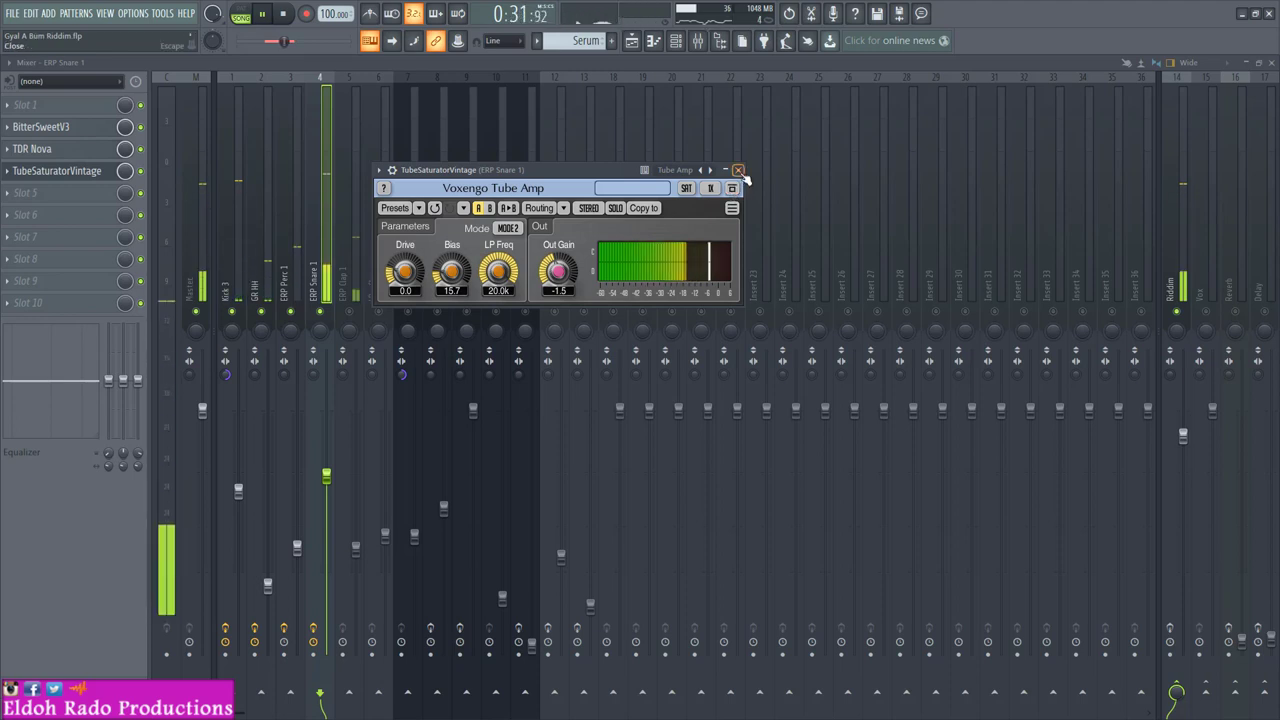
{"action": "key", "text": "space"}
{"action": "left_click", "coordinate": [739, 171]}
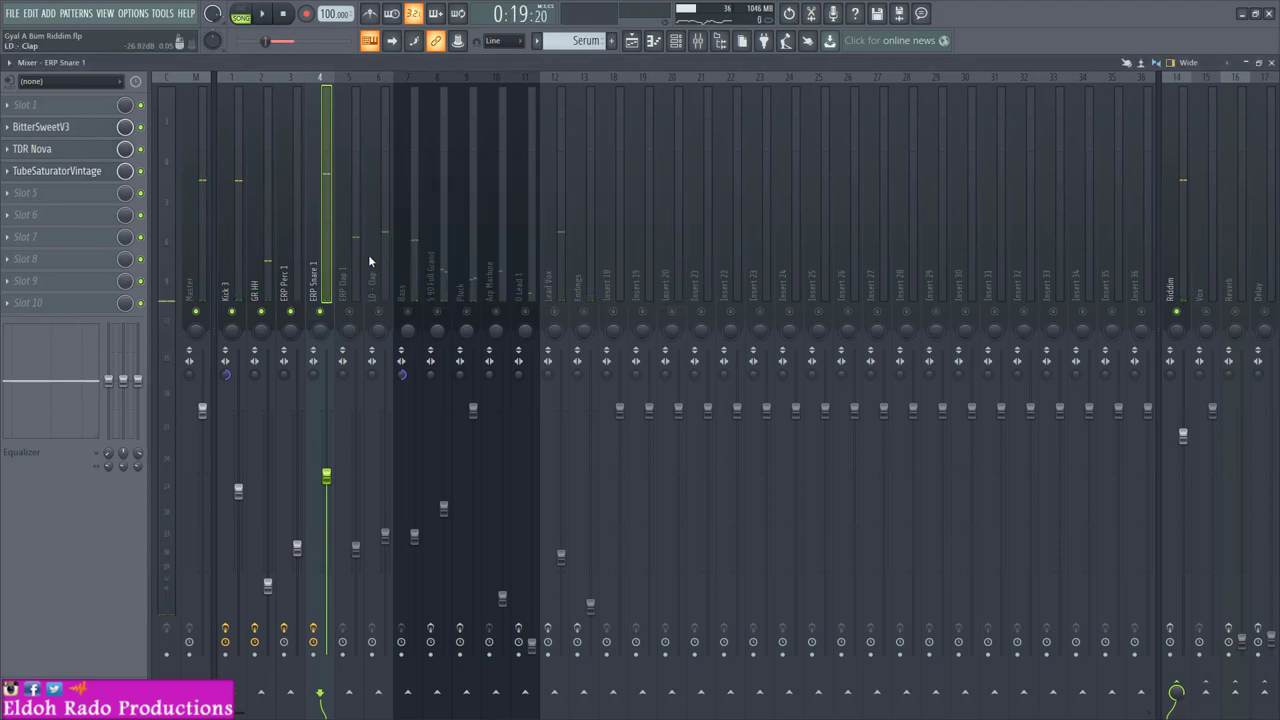
Step: Bring ERP Clap 1 and LD - Clap into the mix and listen to them with the other drums
{"action": "left_click", "coordinate": [359, 254]}
{"action": "key", "text": "space"}
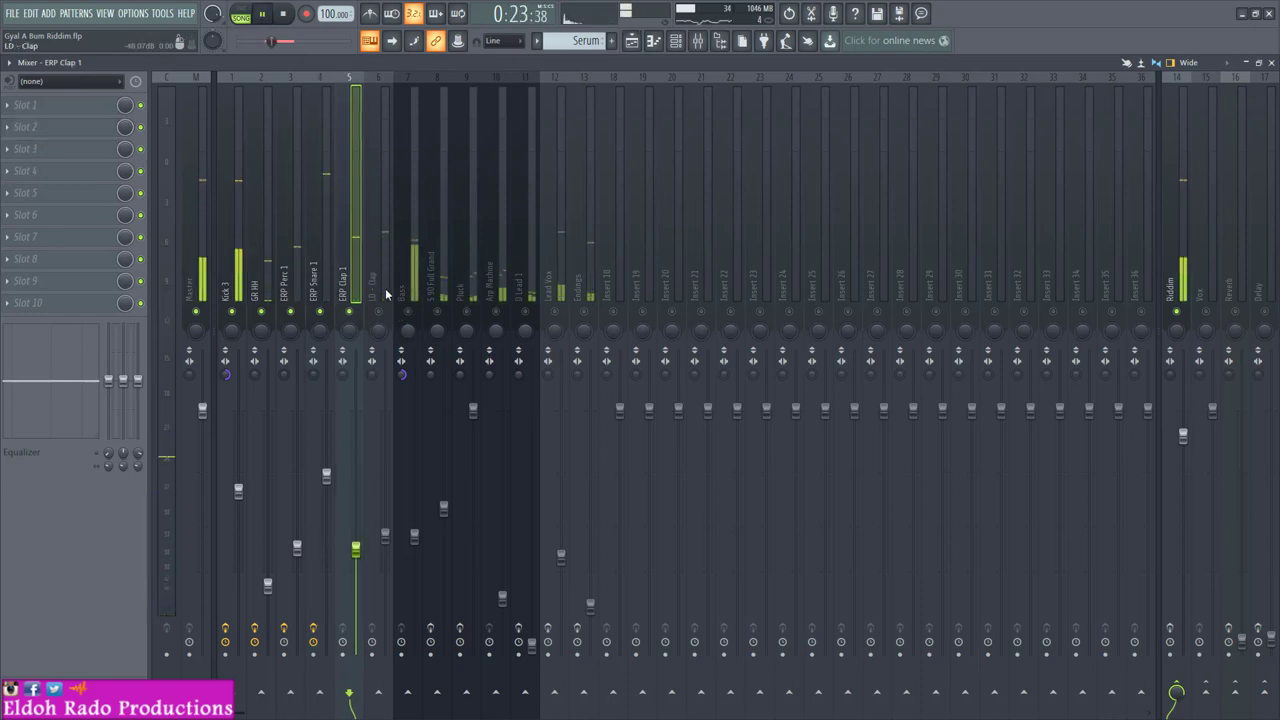
{"action": "left_click", "coordinate": [381, 288]}
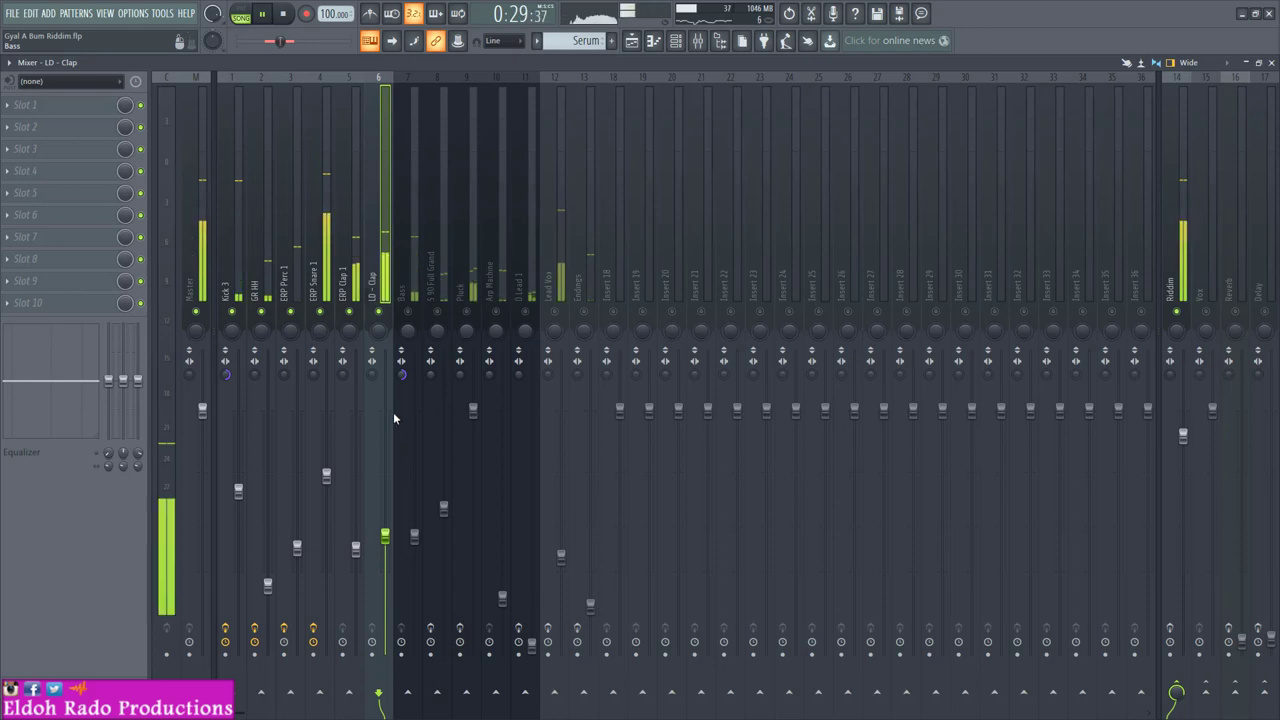
{"action": "key", "text": "space"}
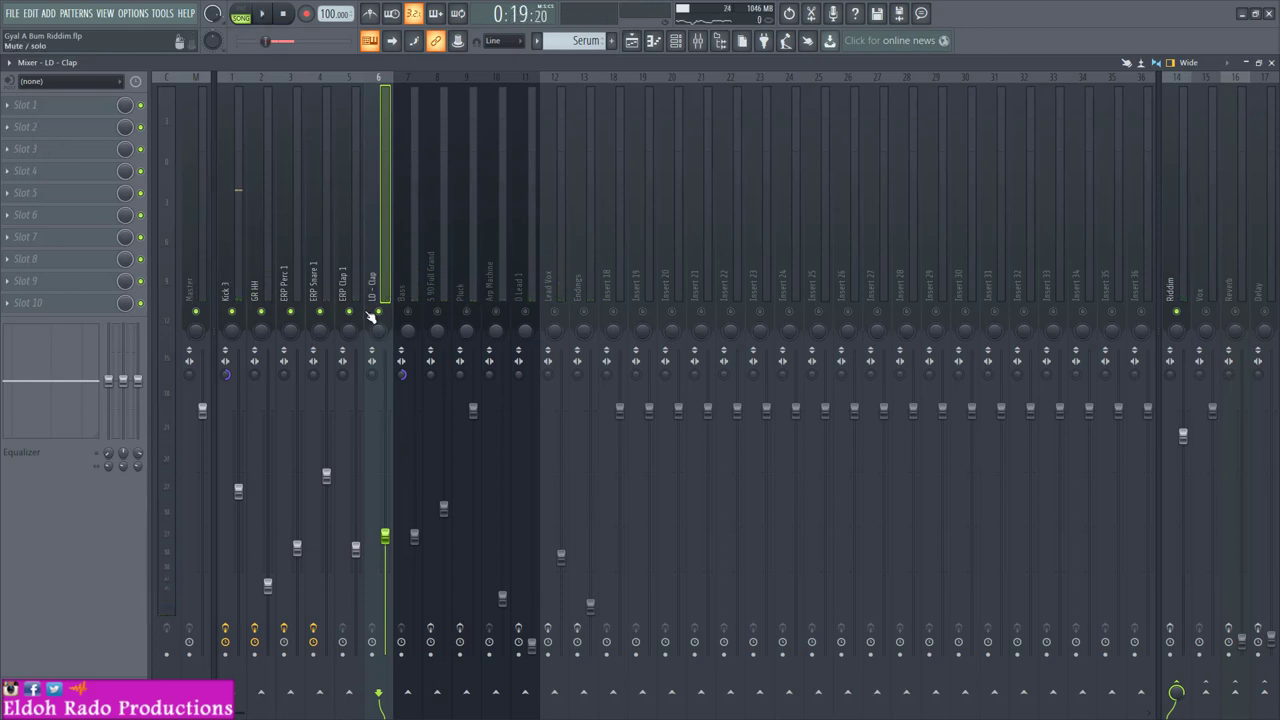
{"action": "key", "text": "space"}
{"action": "key", "text": "space"}
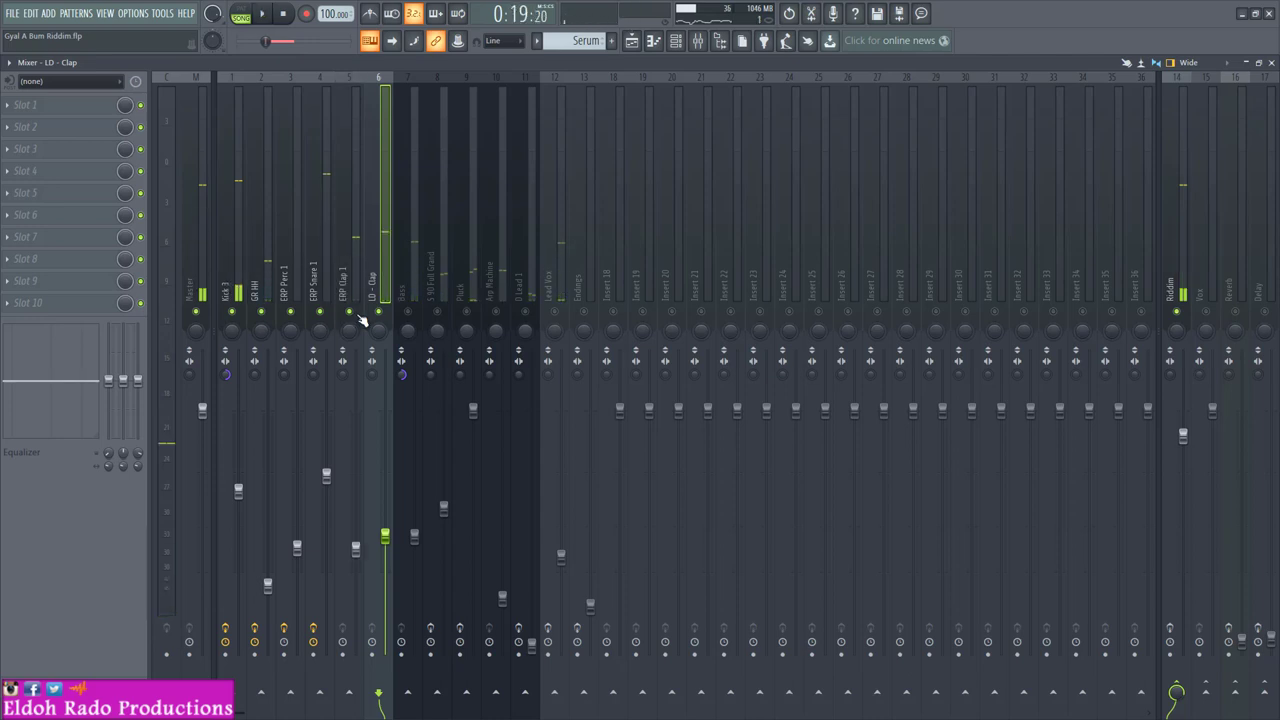
Step: Load BitterSweetV3 from the free plugins into effect slot 3 of LD - Clap
{"action": "left_click", "coordinate": [63, 153]}
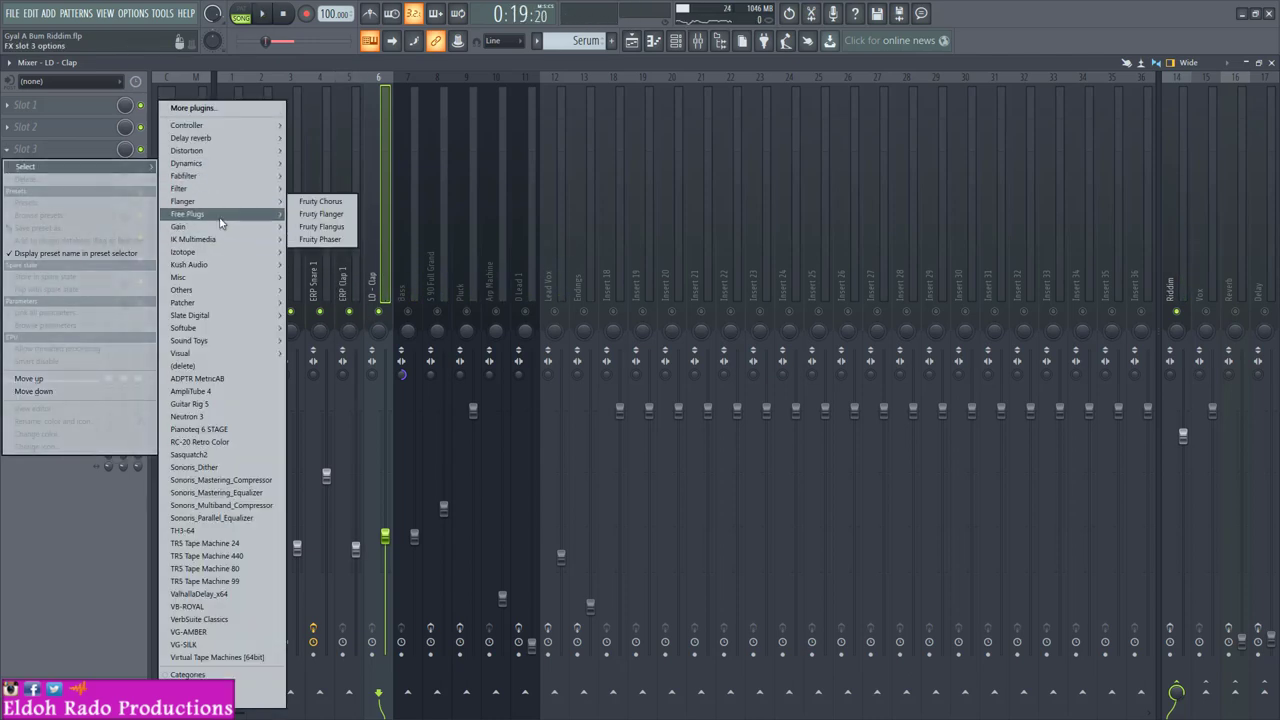
{"action": "mouse_move", "coordinate": [220, 214]}
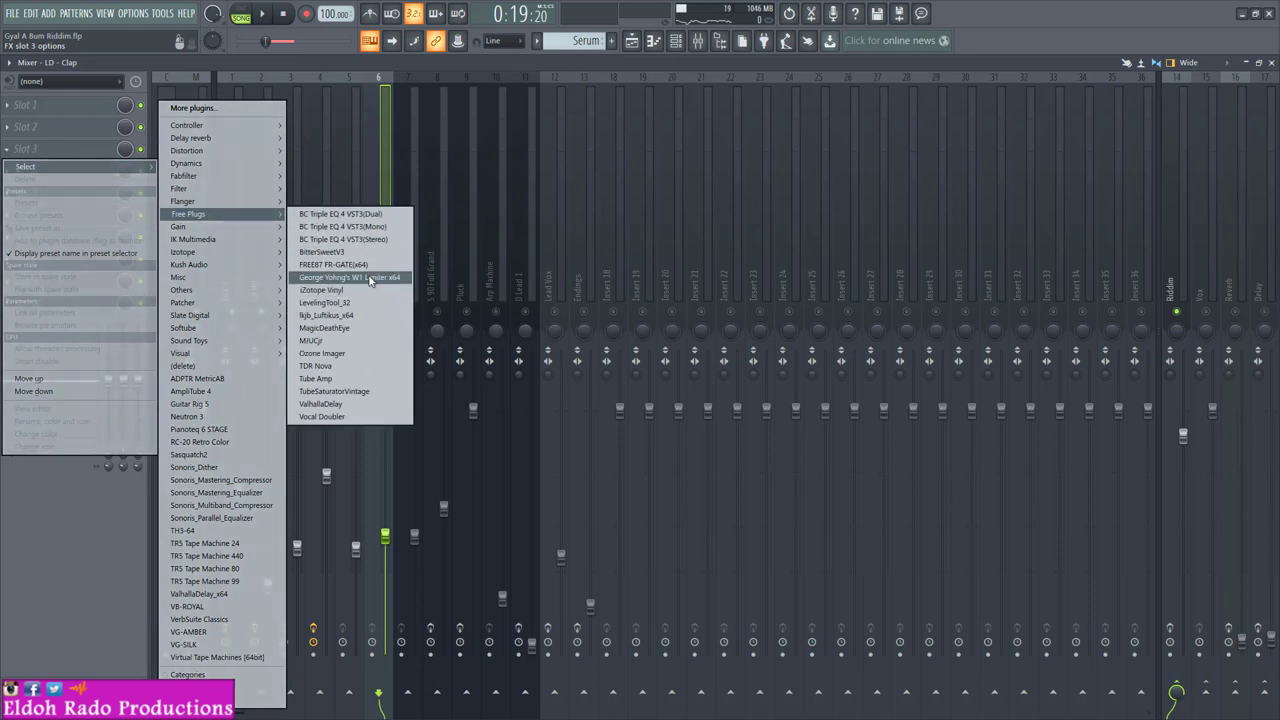
{"action": "left_click", "coordinate": [365, 253]}
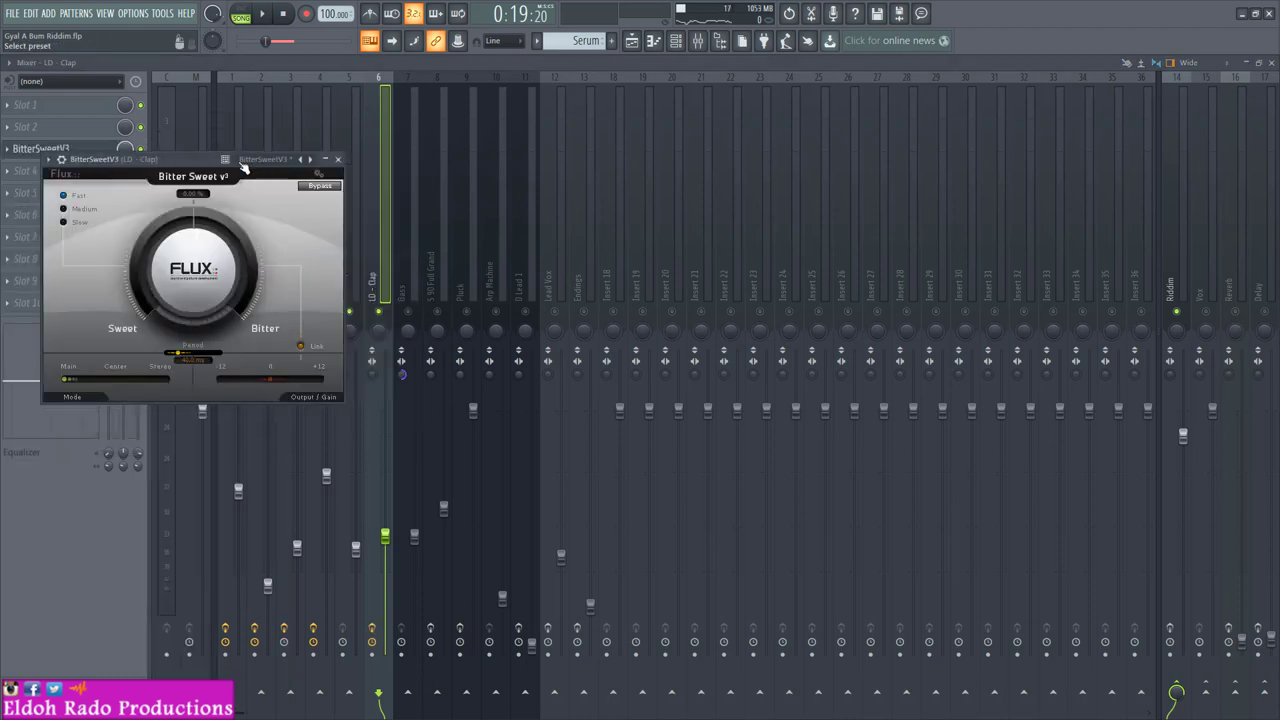
{"action": "left_click", "coordinate": [242, 163]}
{"action": "double_click", "coordinate": [177, 161]}
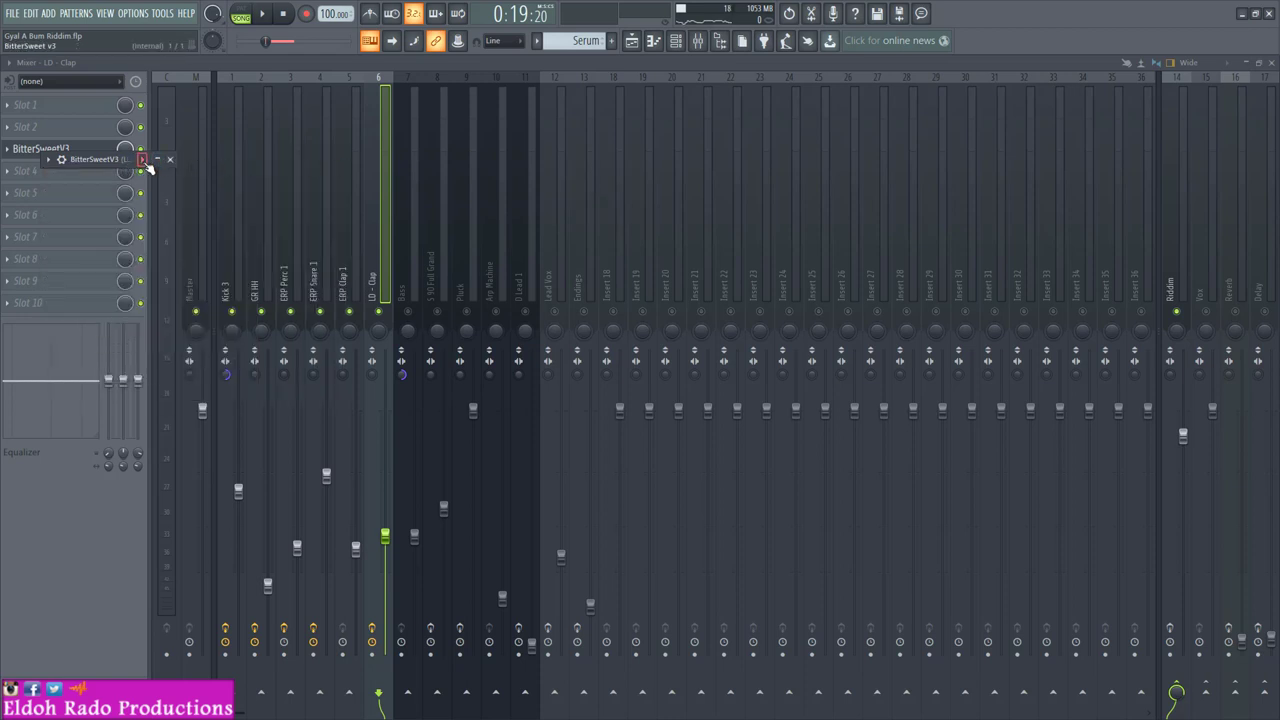
Step: Expand BitterSweetV3 on LD - Clap, move its window into view, and try small sweet amounts and short periods in Fast mode during playback
{"action": "double_click", "coordinate": [150, 161]}
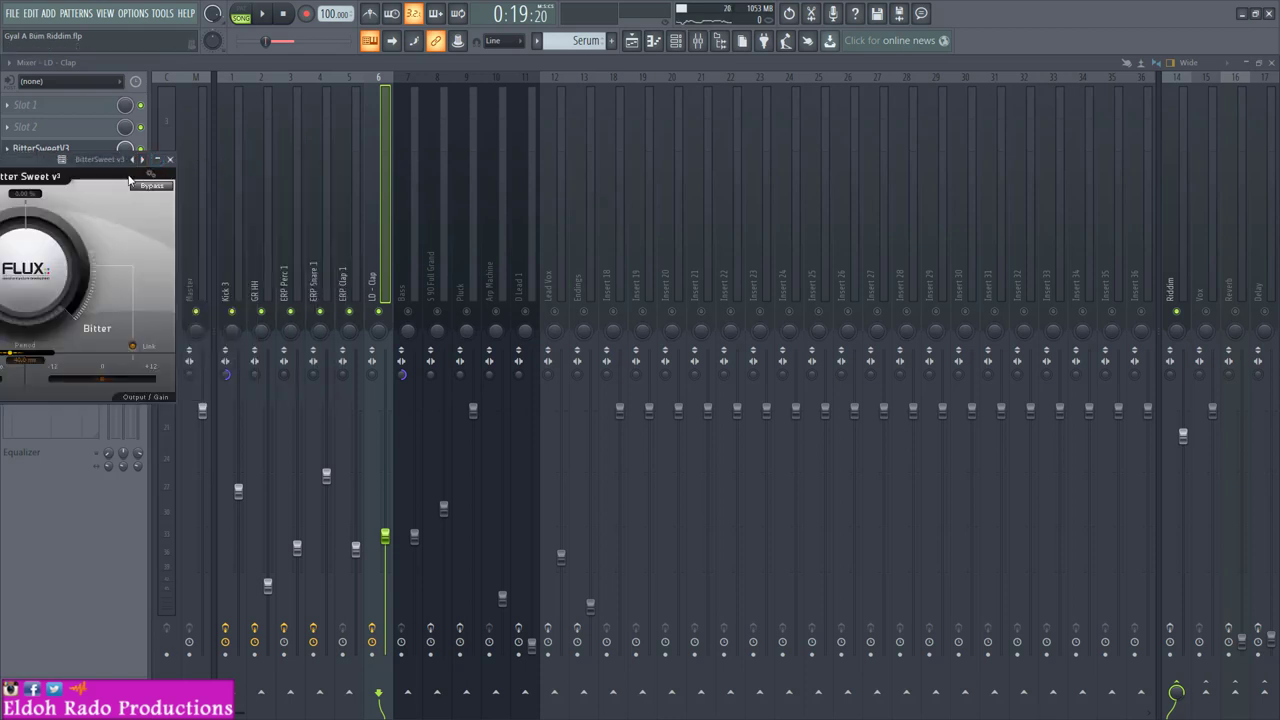
{"action": "left_click_drag", "start_coordinate": [40, 161], "coordinate": [520, 153]}
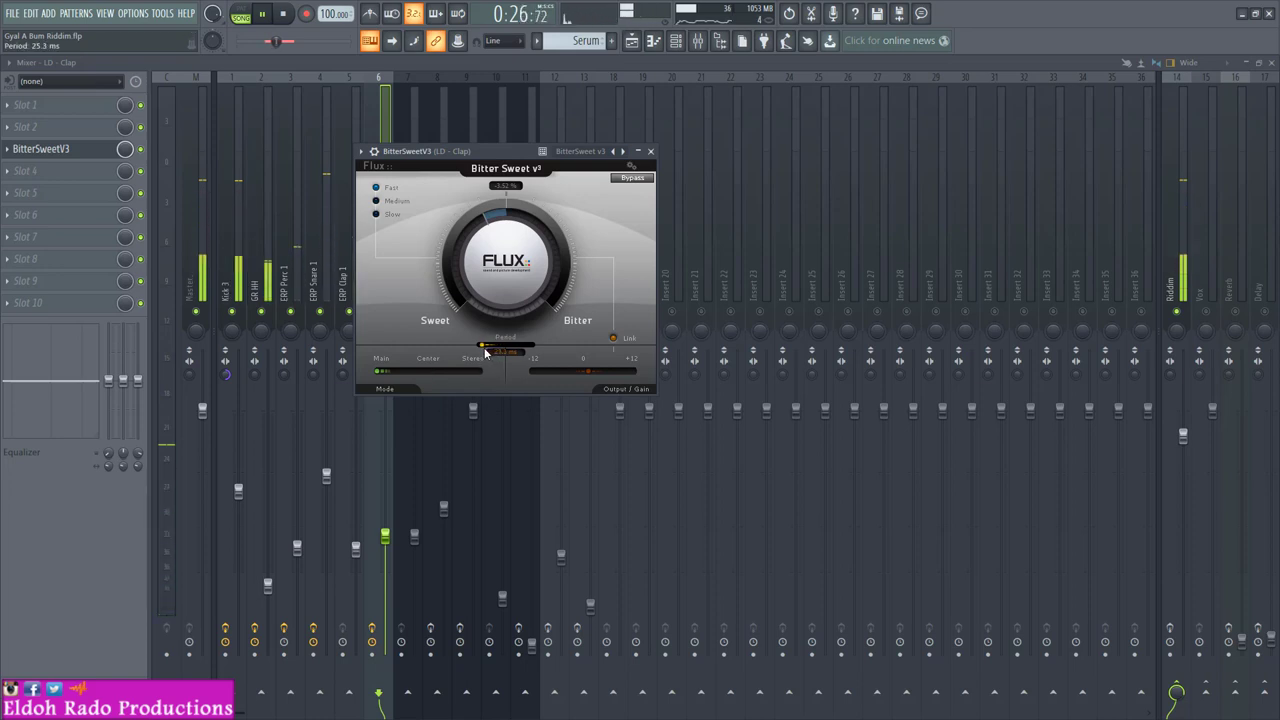
{"action": "left_click_drag", "start_coordinate": [487, 352], "coordinate": [478, 354]}
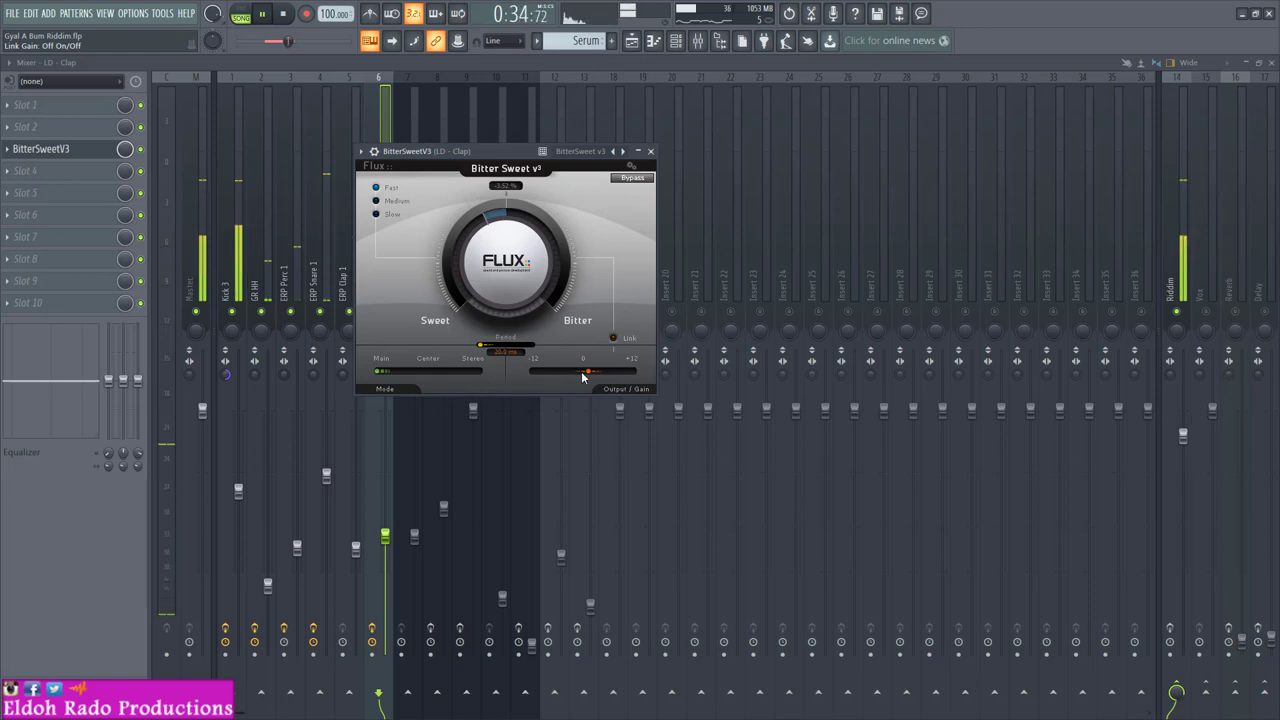
{"action": "left_click_drag", "start_coordinate": [502, 289], "coordinate": [510, 280]}
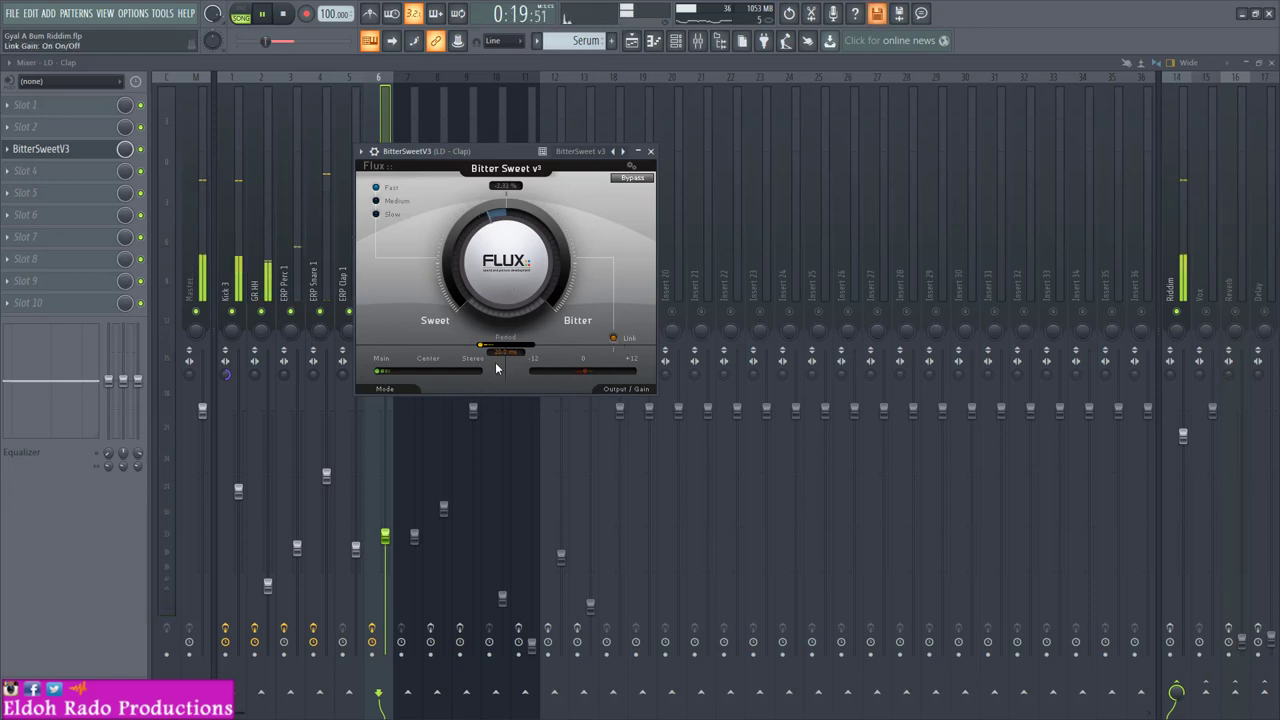
{"action": "left_click_drag", "start_coordinate": [501, 276], "coordinate": [501, 284]}
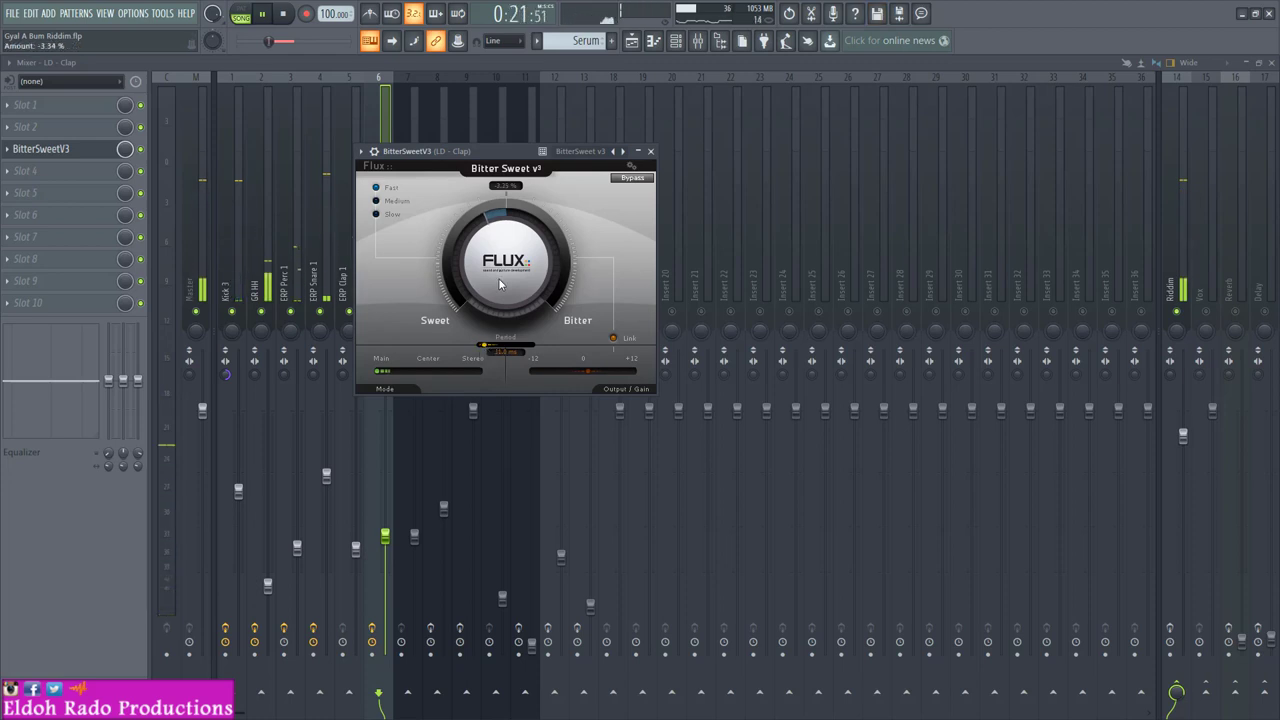
Step: Switch BitterSweetV3 to Medium and set its amount to -11.40 %, checking the clap against the bypassed sound
{"action": "left_click", "coordinate": [375, 202]}
{"action": "left_click_drag", "start_coordinate": [475, 255], "coordinate": [475, 264]}
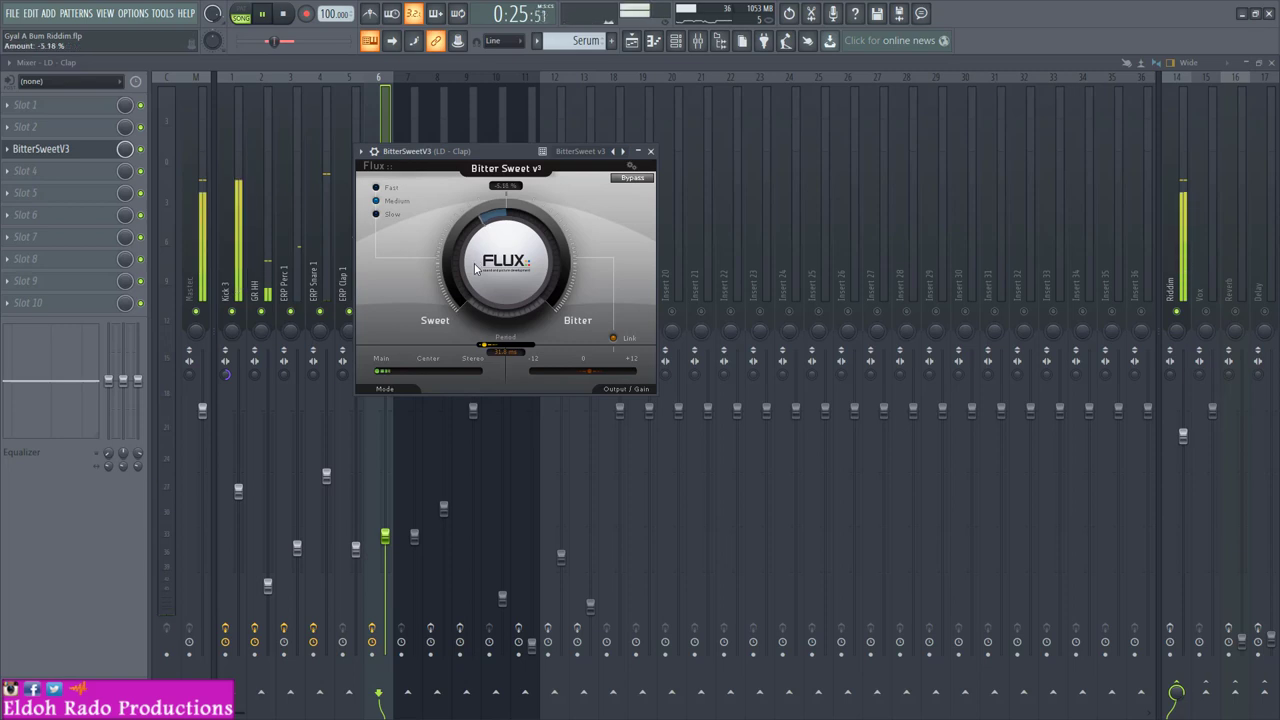
{"action": "left_click", "coordinate": [648, 179]}
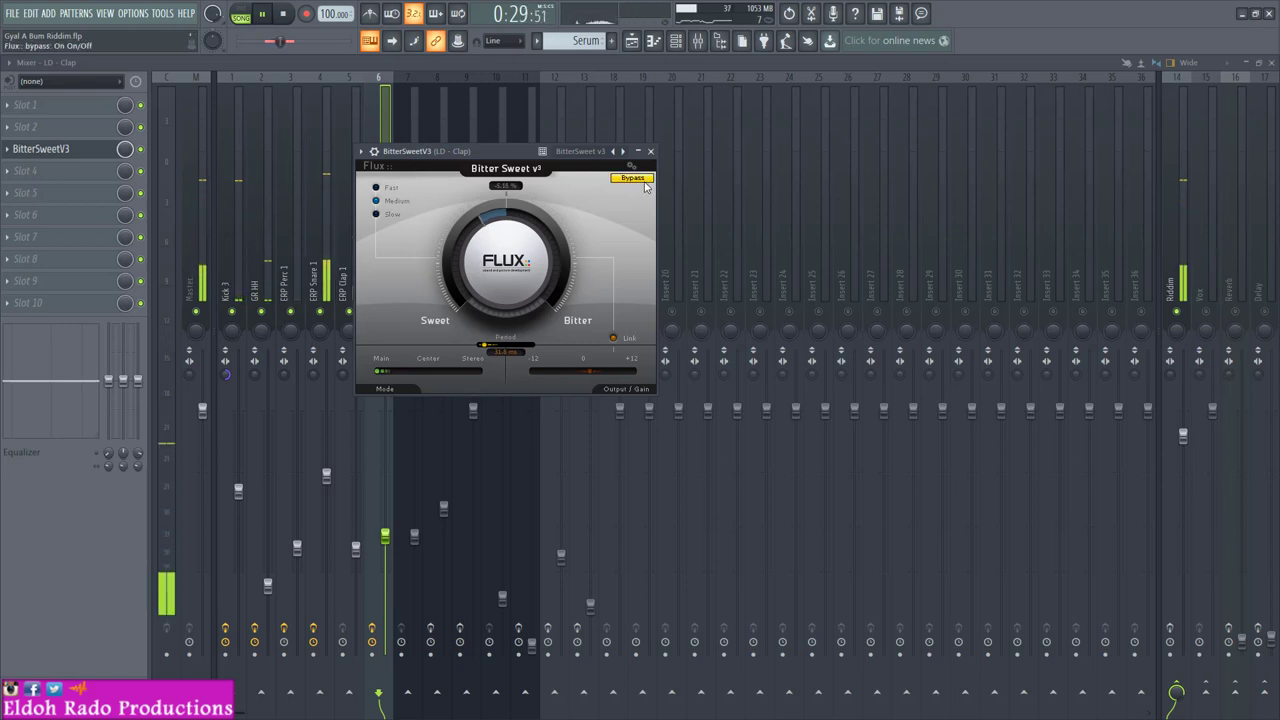
{"action": "left_click", "coordinate": [645, 182]}
{"action": "left_click_drag", "start_coordinate": [511, 270], "coordinate": [509, 281]}
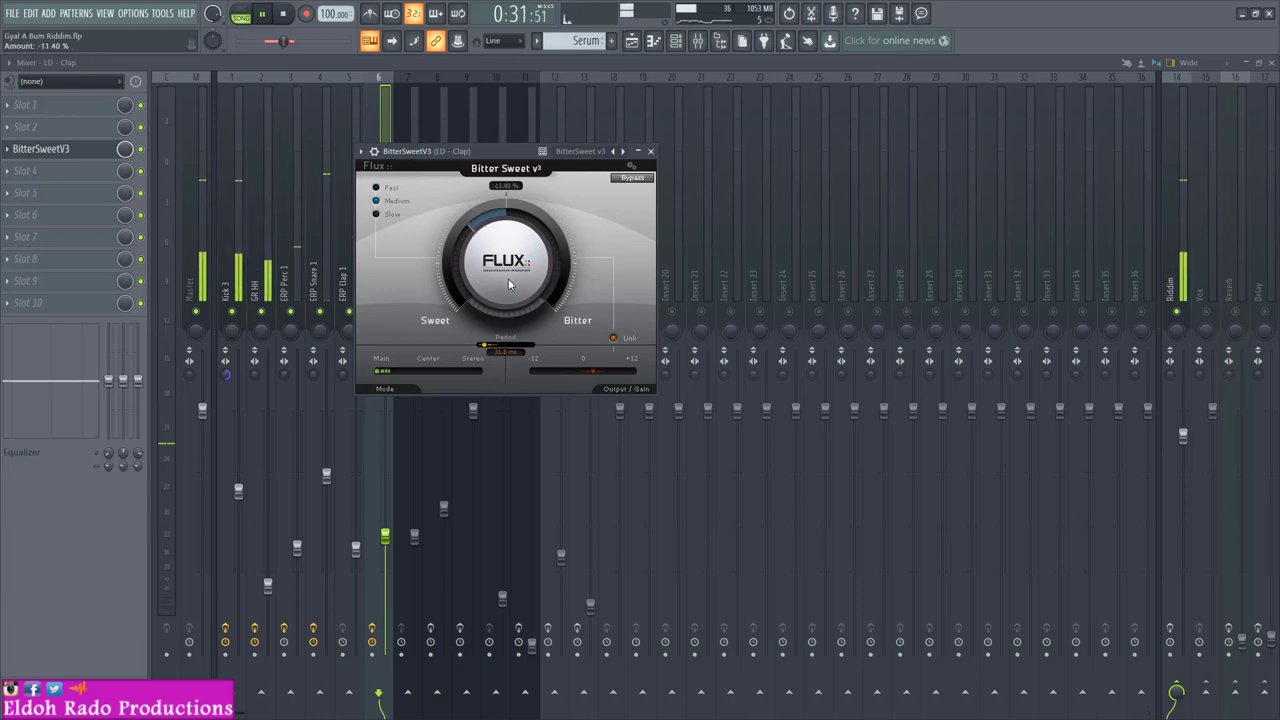
Step: Compare the LD - Clap sound with BitterSweetV3 bypassed and active, stop playback and close the plugin
{"action": "left_click", "coordinate": [631, 180]}
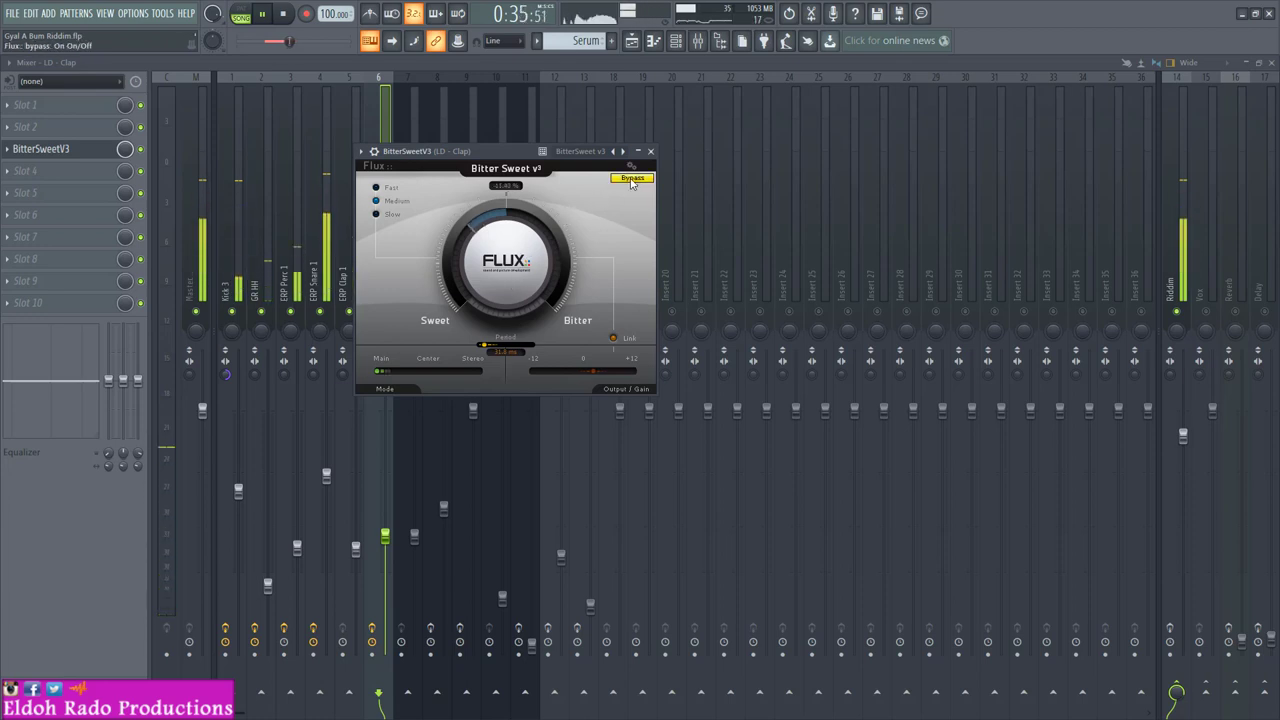
{"action": "left_click", "coordinate": [631, 180]}
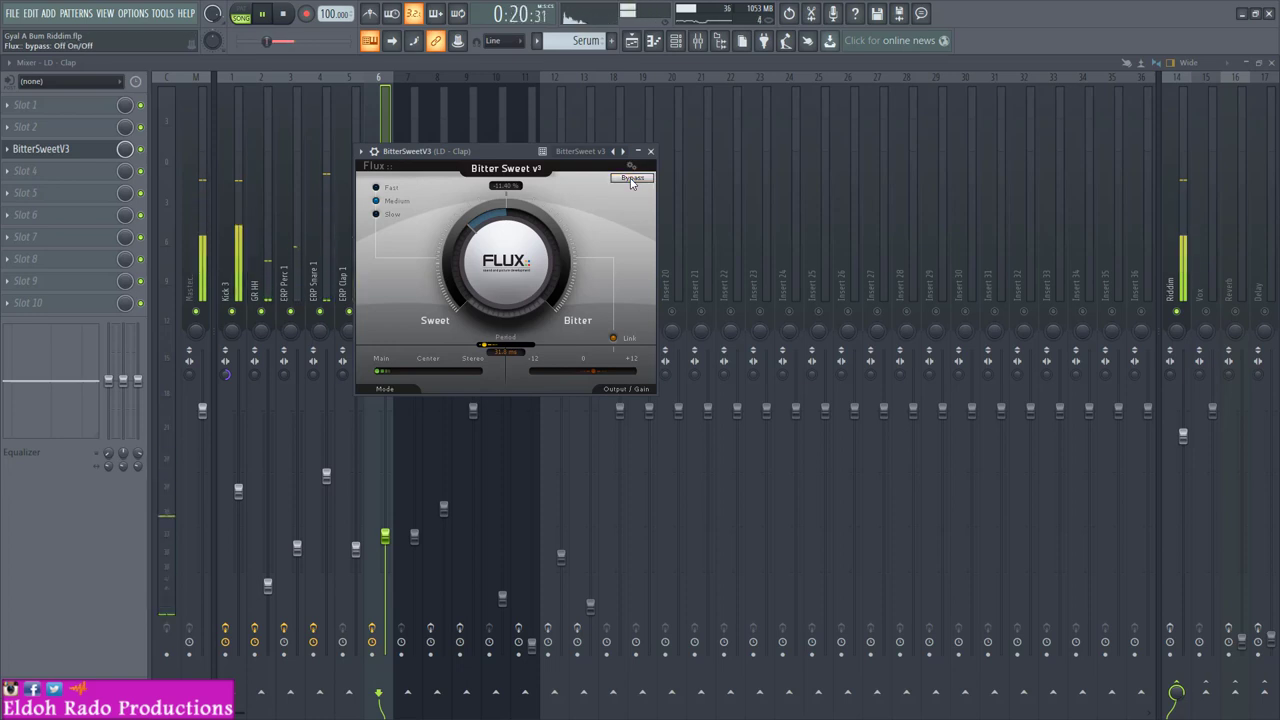
{"action": "key", "text": "space"}
{"action": "left_click", "coordinate": [650, 151]}
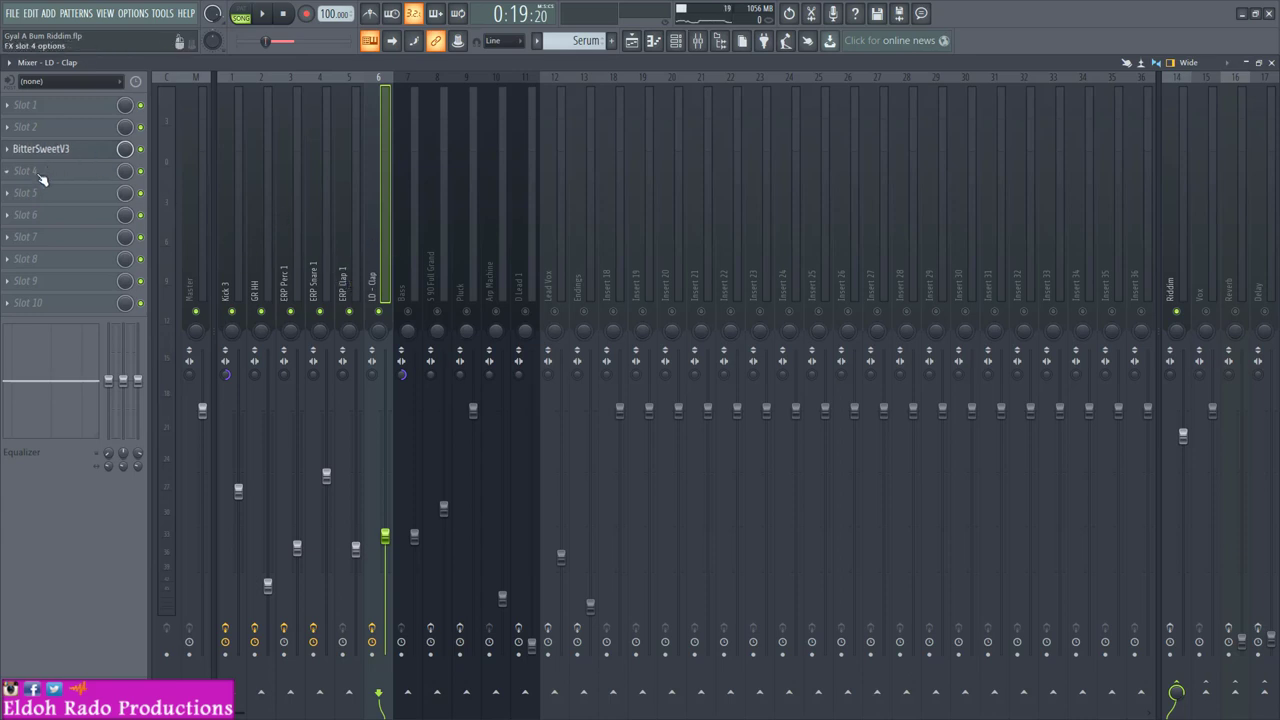
Step: Load TDR Nova from the free plugins into effect slot 4 of LD - Clap and set its analyzer to Out
{"action": "left_click", "coordinate": [26, 131]}
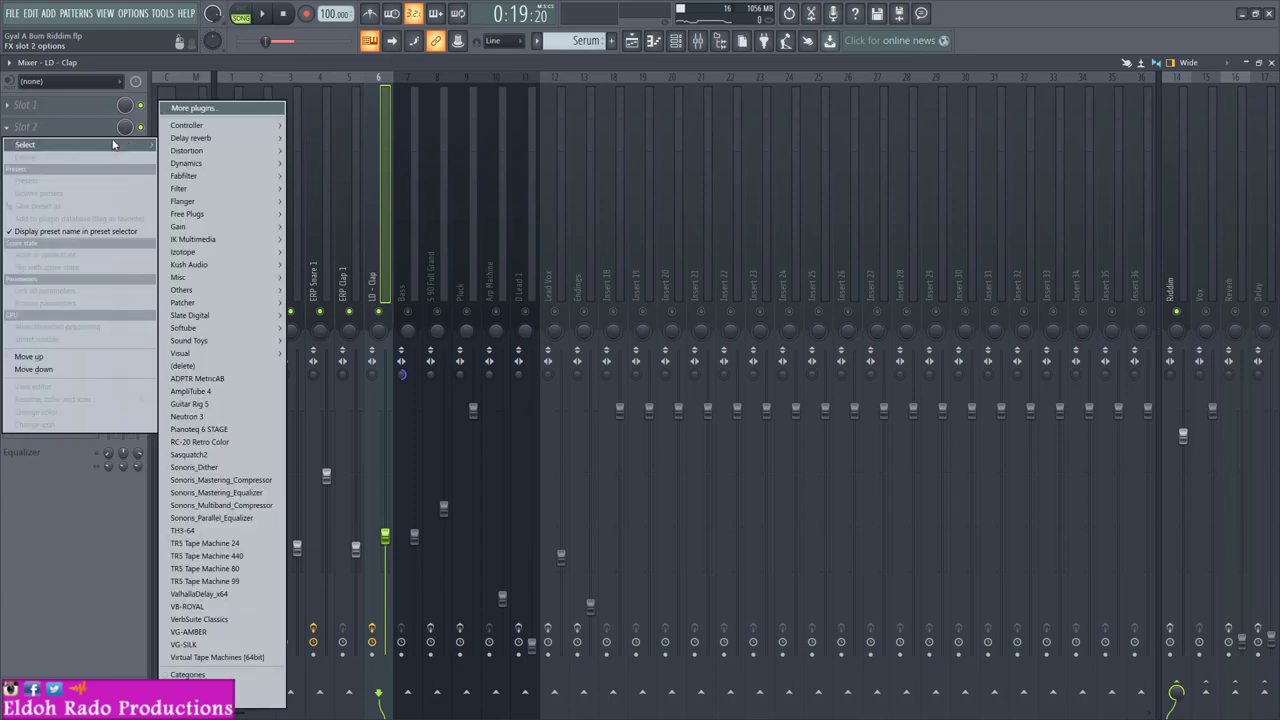
{"action": "left_click", "coordinate": [180, 66]}
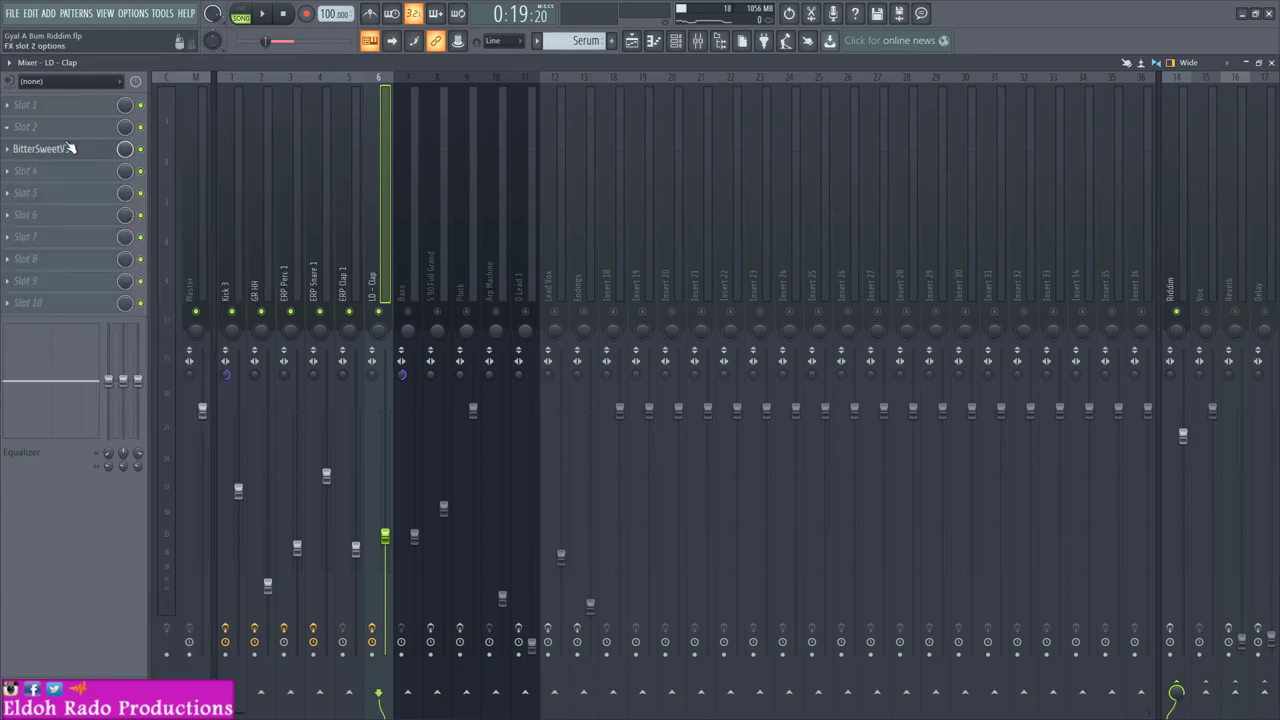
{"action": "left_click", "coordinate": [38, 173]}
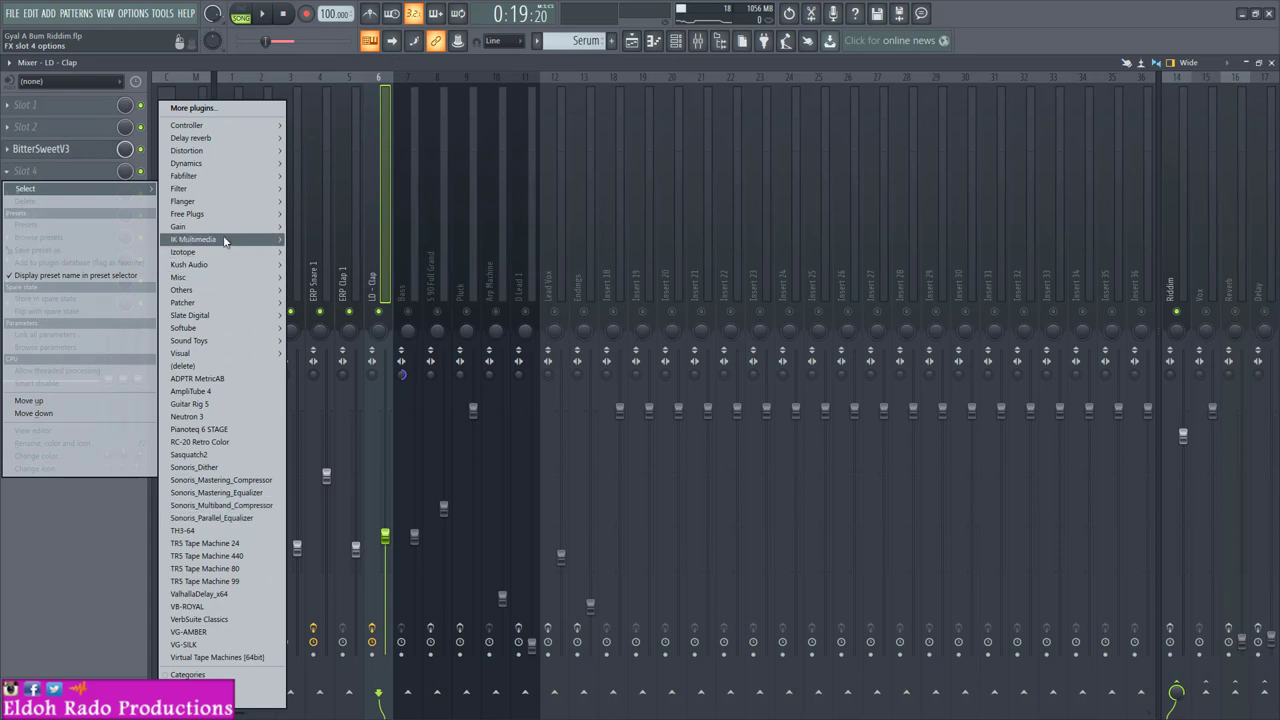
{"action": "mouse_move", "coordinate": [220, 215]}
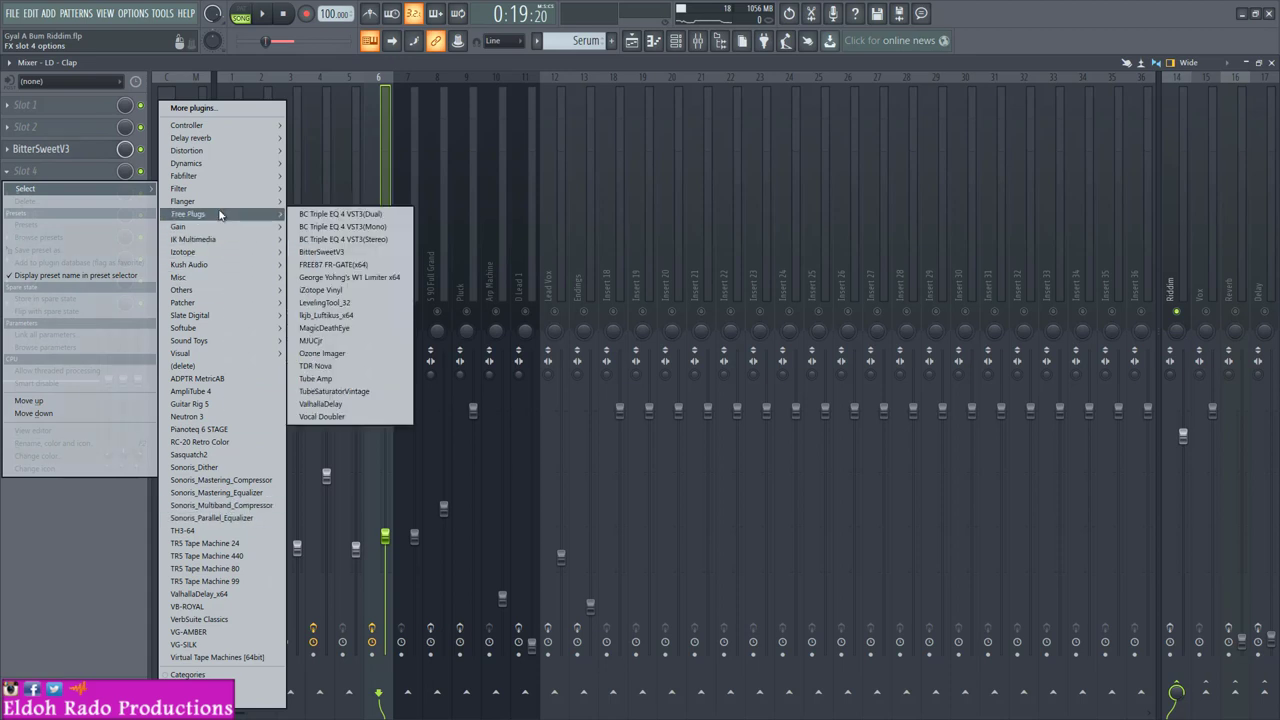
{"action": "left_click", "coordinate": [318, 366]}
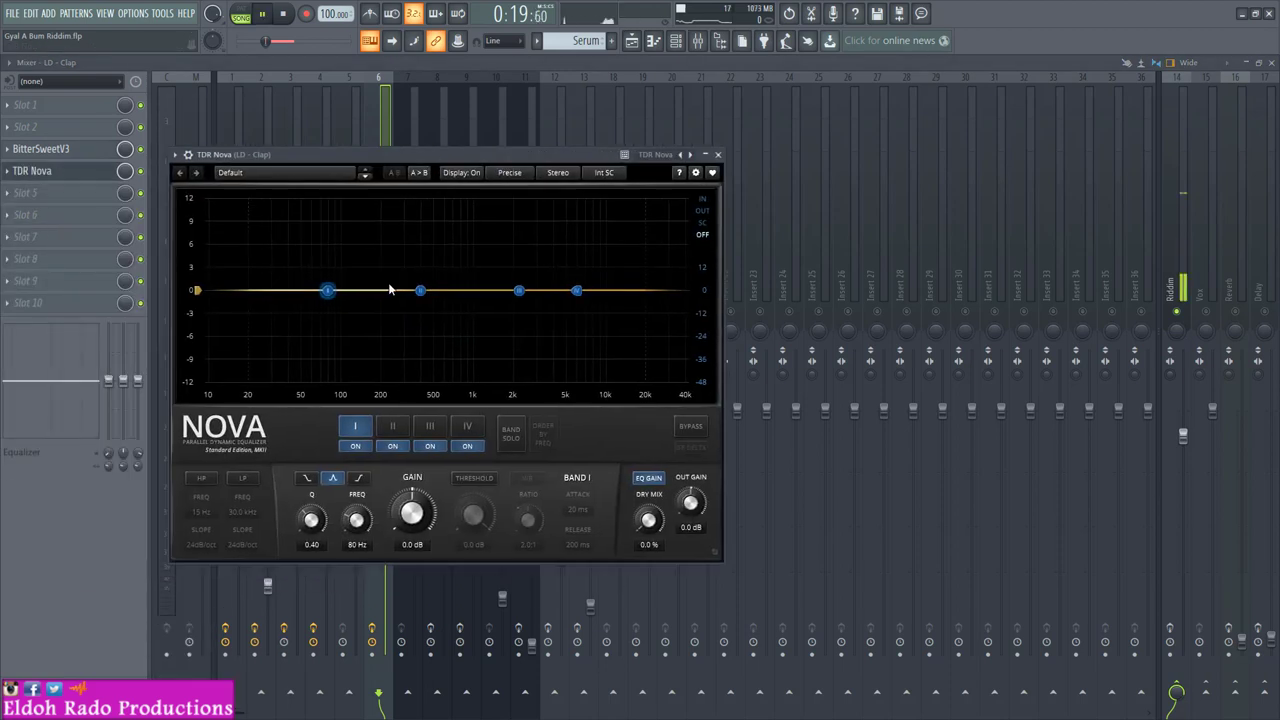
{"action": "left_click", "coordinate": [704, 213]}
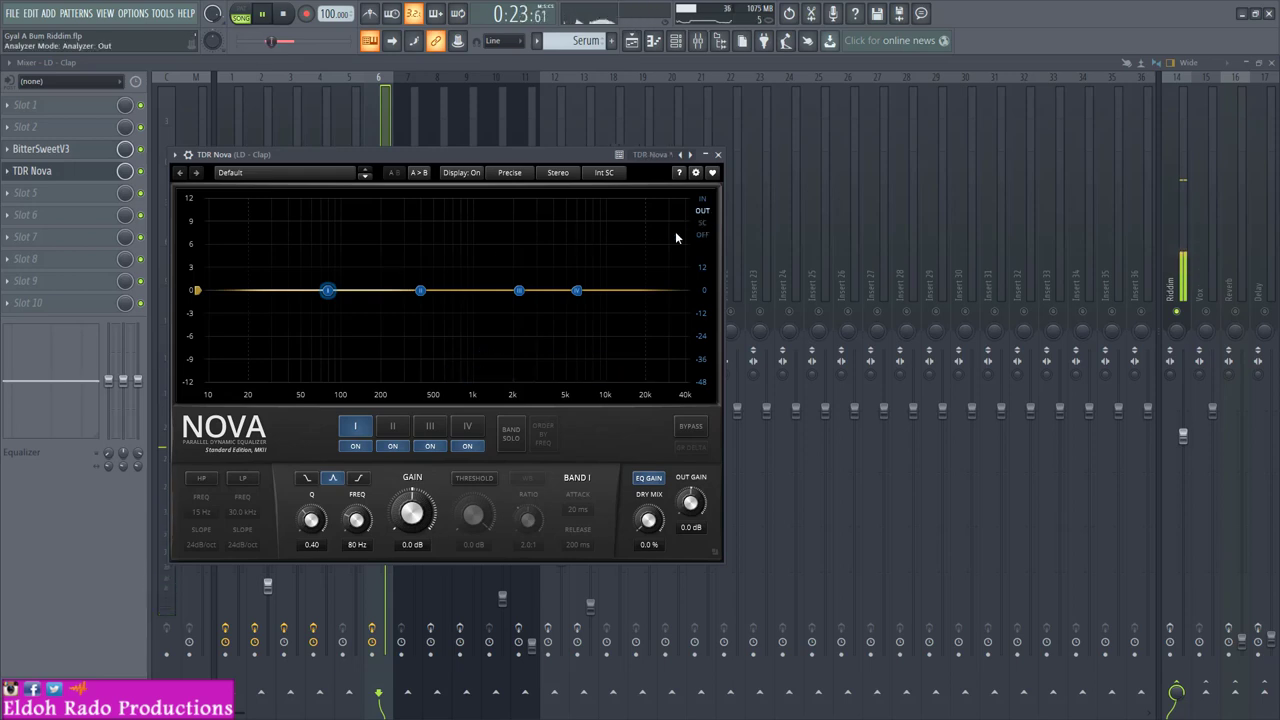
{"action": "key", "text": "space"}
Step: Boost TDR Nova's band II by 1.7 dB at 387 Hz and set its Q to 0.40, listening to the clap
{"action": "left_click_drag", "start_coordinate": [420, 290], "coordinate": [418, 281]}
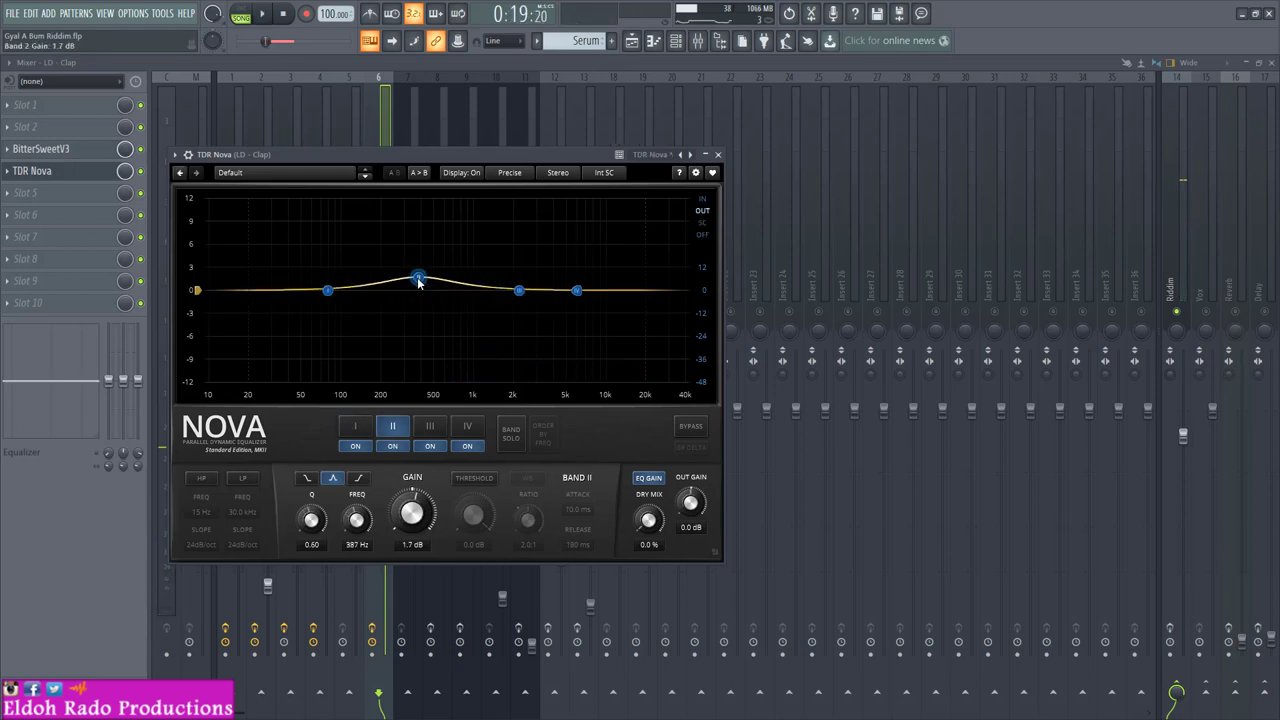
{"action": "key", "text": "space"}
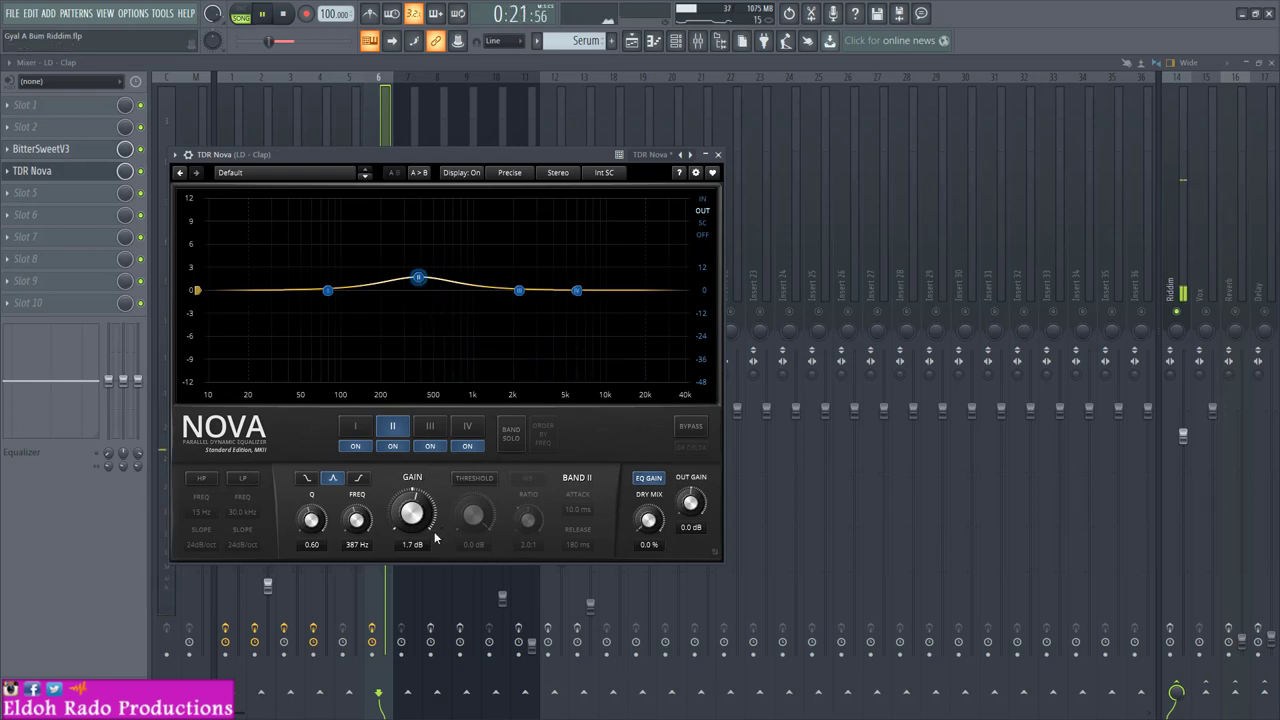
{"action": "key", "text": "space"}
{"action": "left_click_drag", "start_coordinate": [312, 524], "coordinate": [312, 527]}
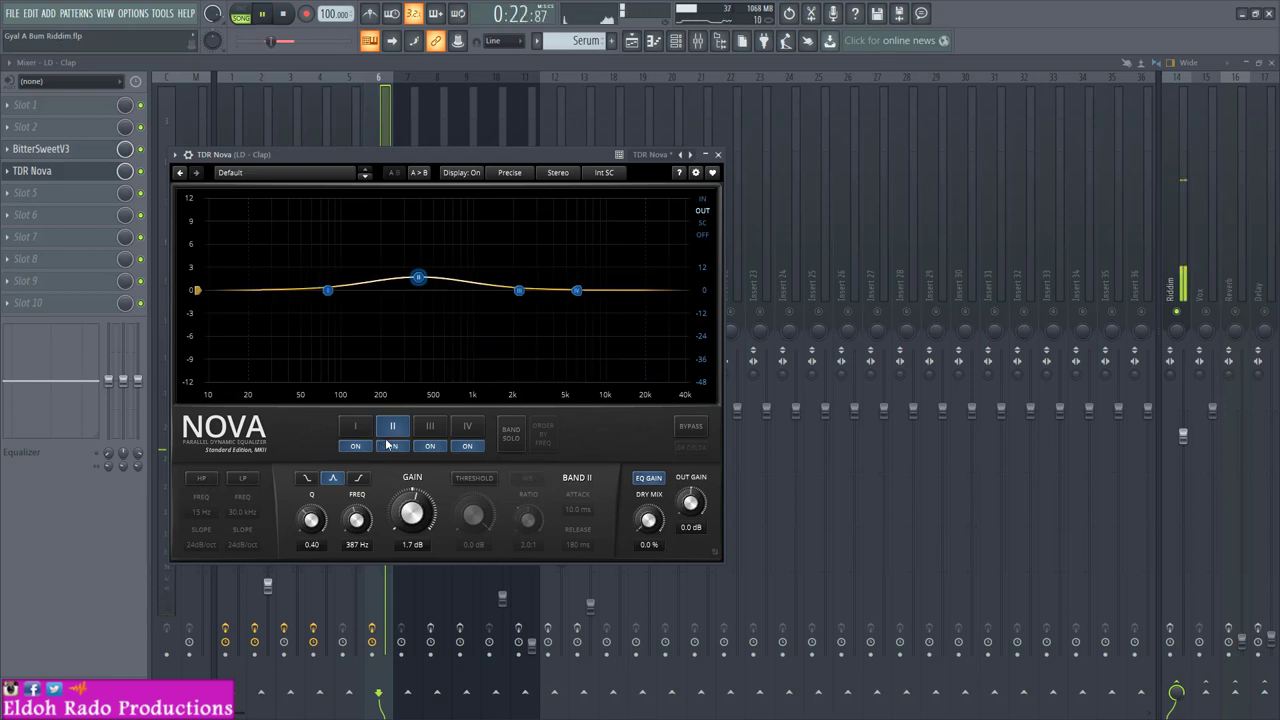
Step: Enable TDR Nova's high-pass filter, set its frequency to 73 Hz, and play the clap with the drums
{"action": "left_click", "coordinate": [200, 480]}
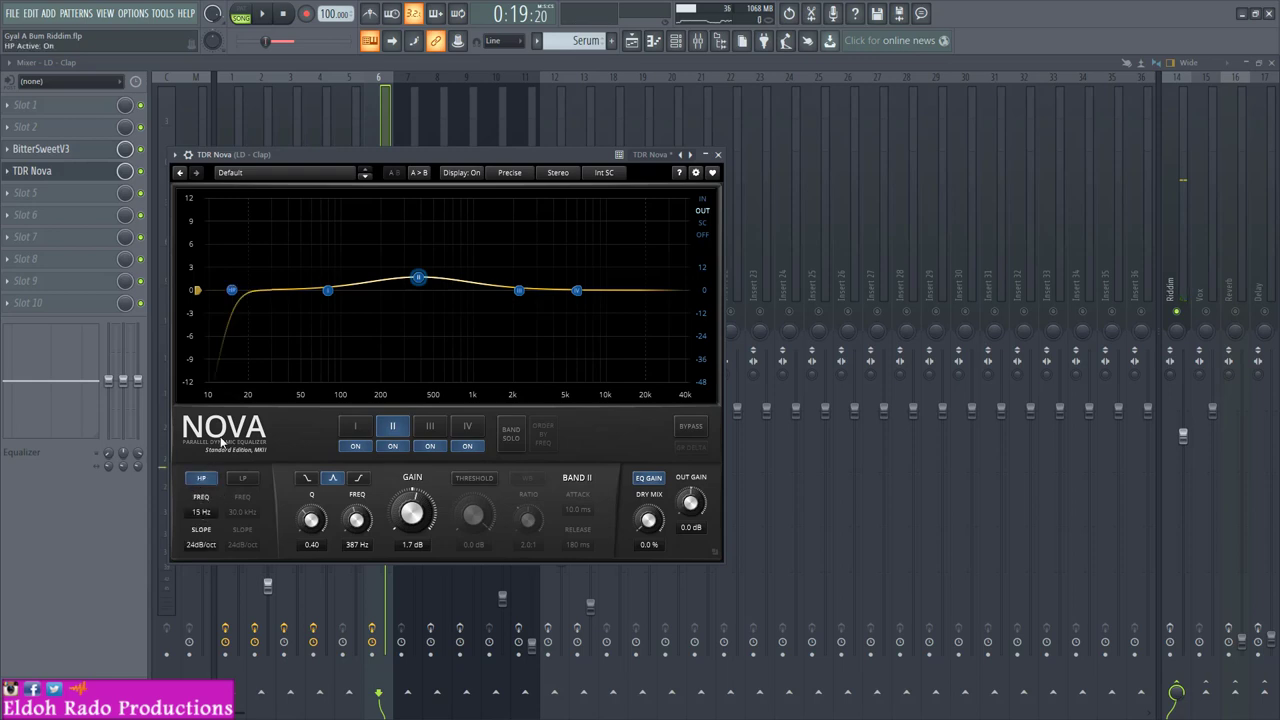
{"action": "left_click_drag", "start_coordinate": [233, 290], "coordinate": [315, 290]}
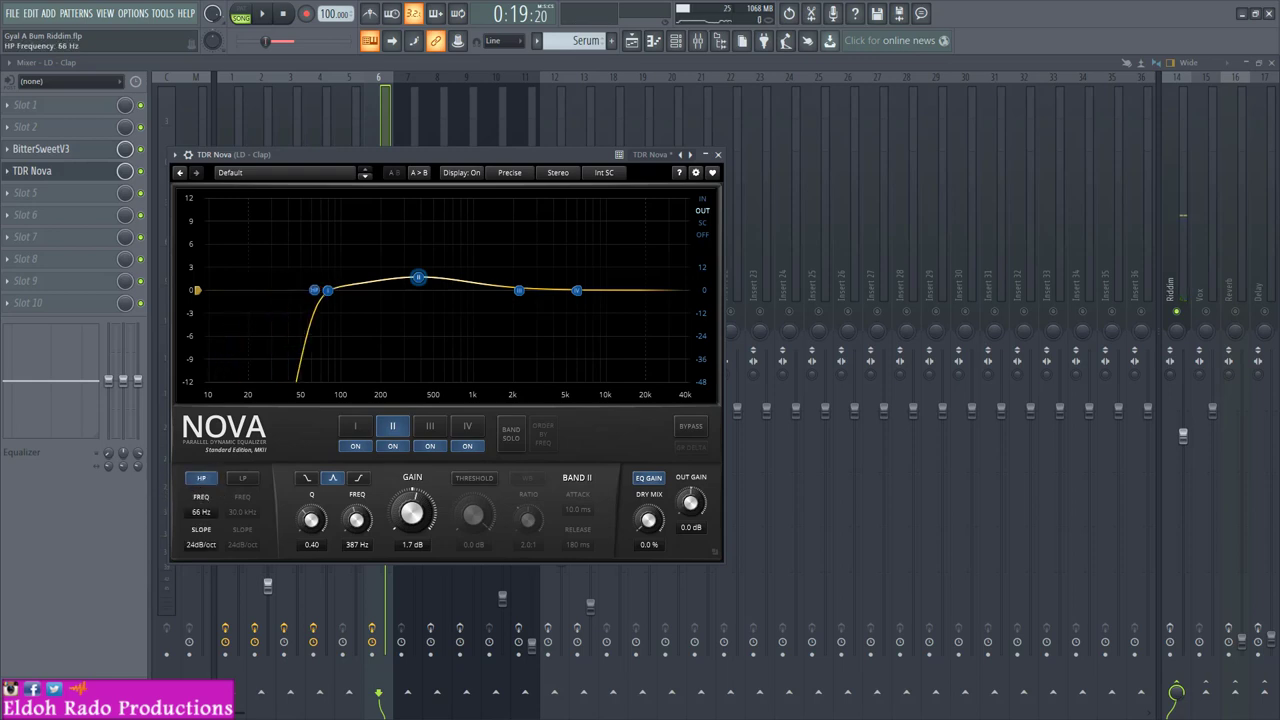
{"action": "left_click_drag", "start_coordinate": [201, 512], "coordinate": [201, 507]}
{"action": "key", "text": "space"}
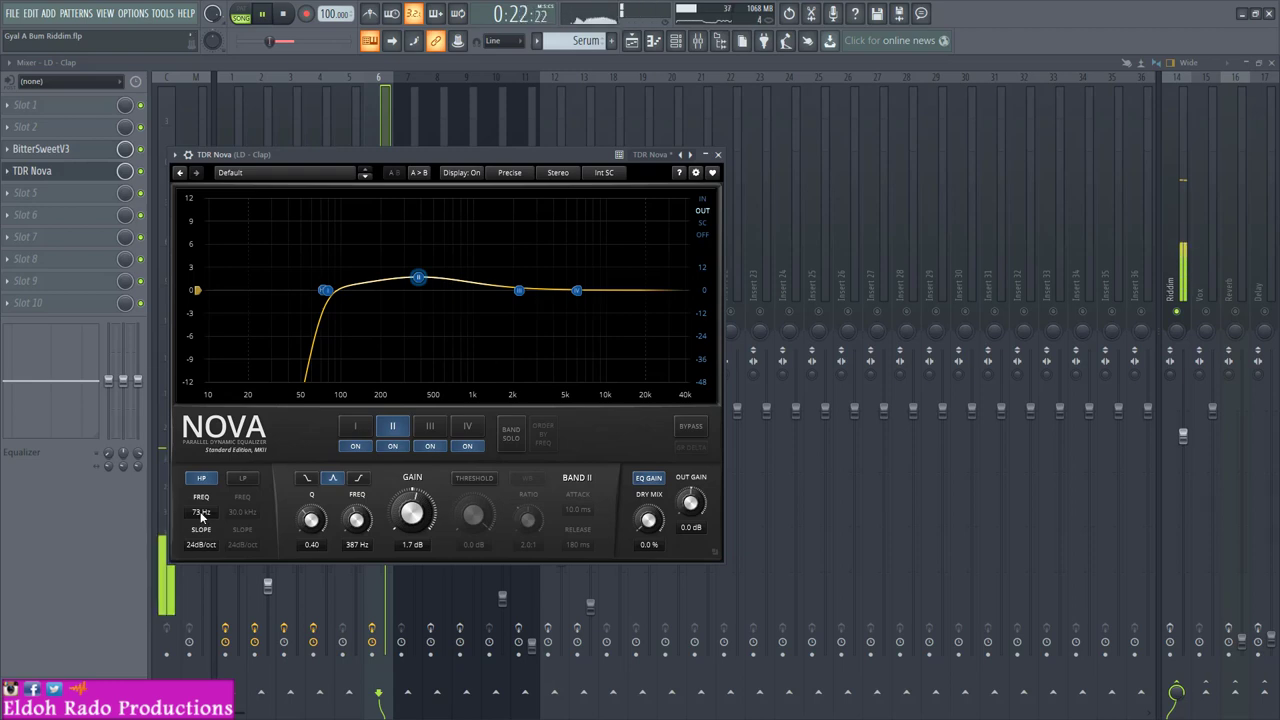
Step: Set TDR Nova's band IV high shelf to -2.4 dB at 5.8 kHz, listen to the clap, and close the plugin
{"action": "left_click_drag", "start_coordinate": [577, 297], "coordinate": [576, 317]}
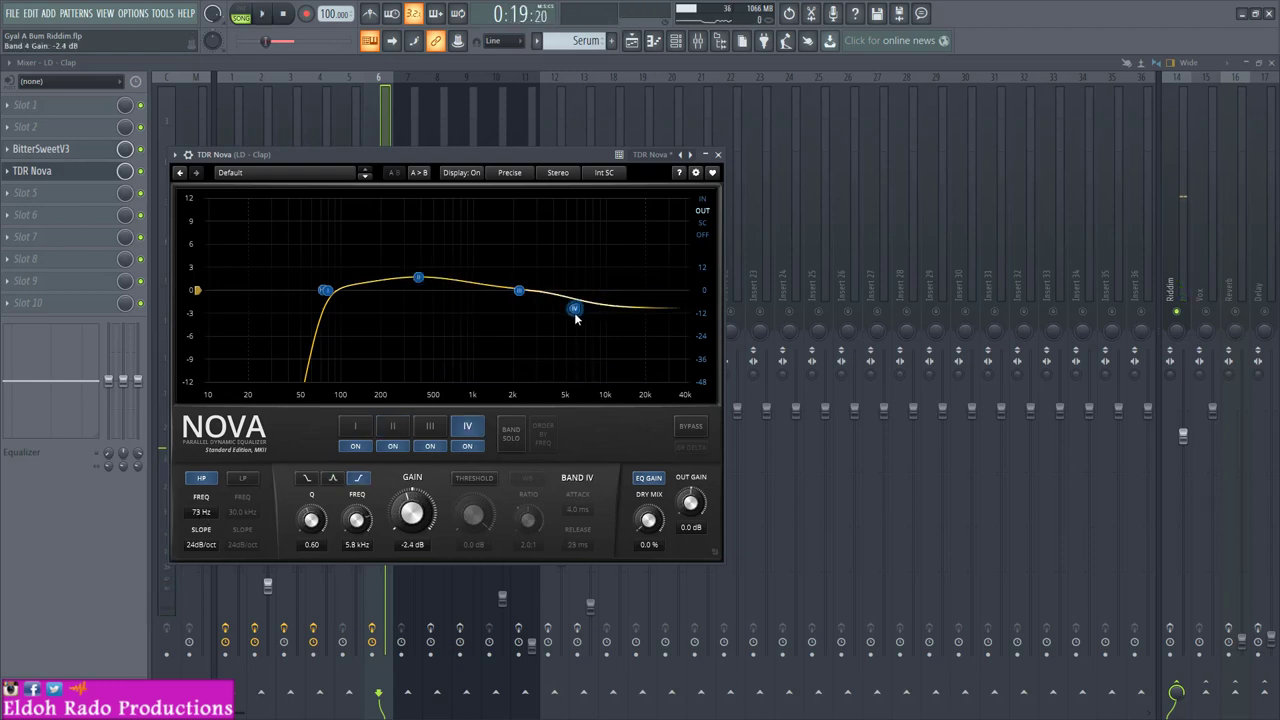
{"action": "key", "text": "space"}
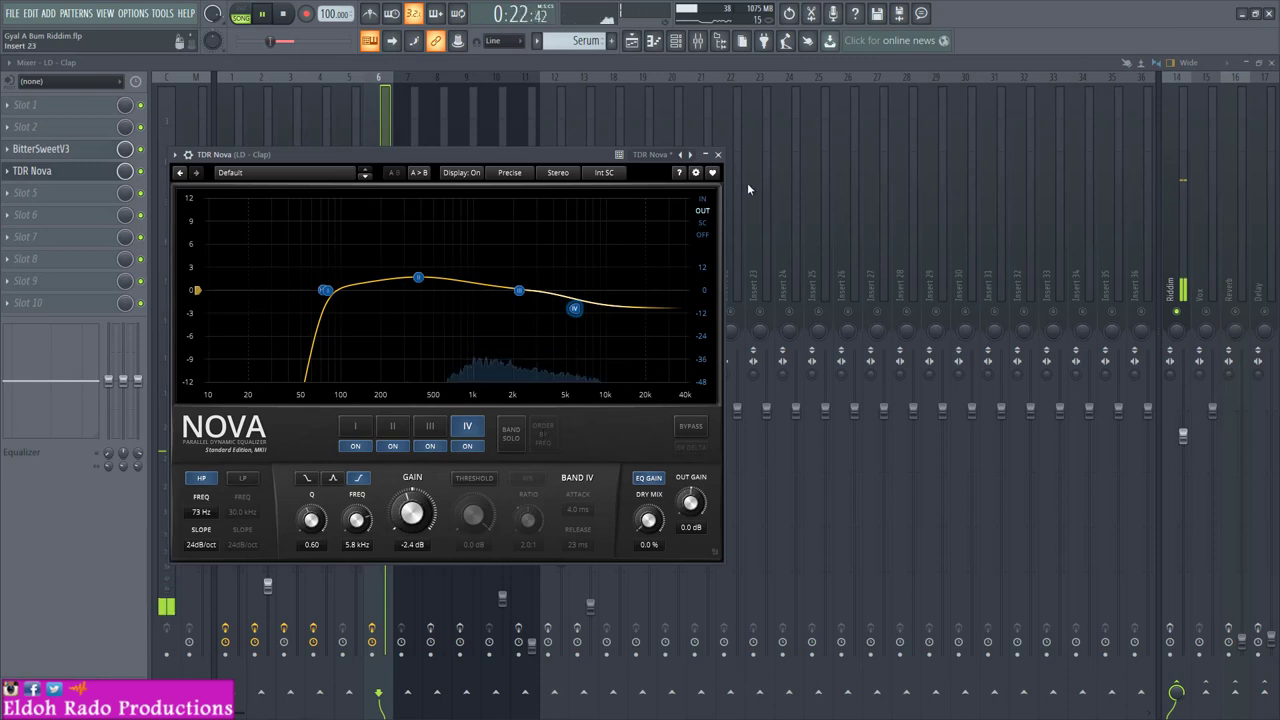
{"action": "left_click", "coordinate": [717, 154]}
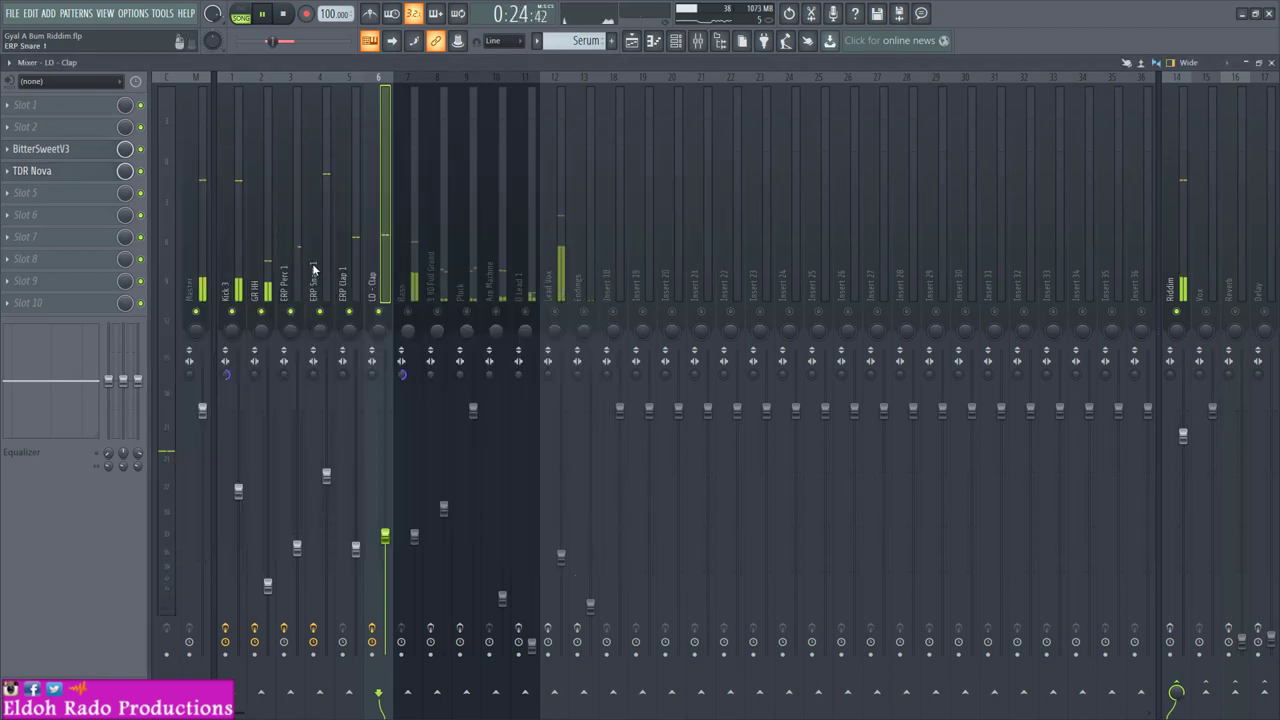
{"action": "key", "text": "space"}
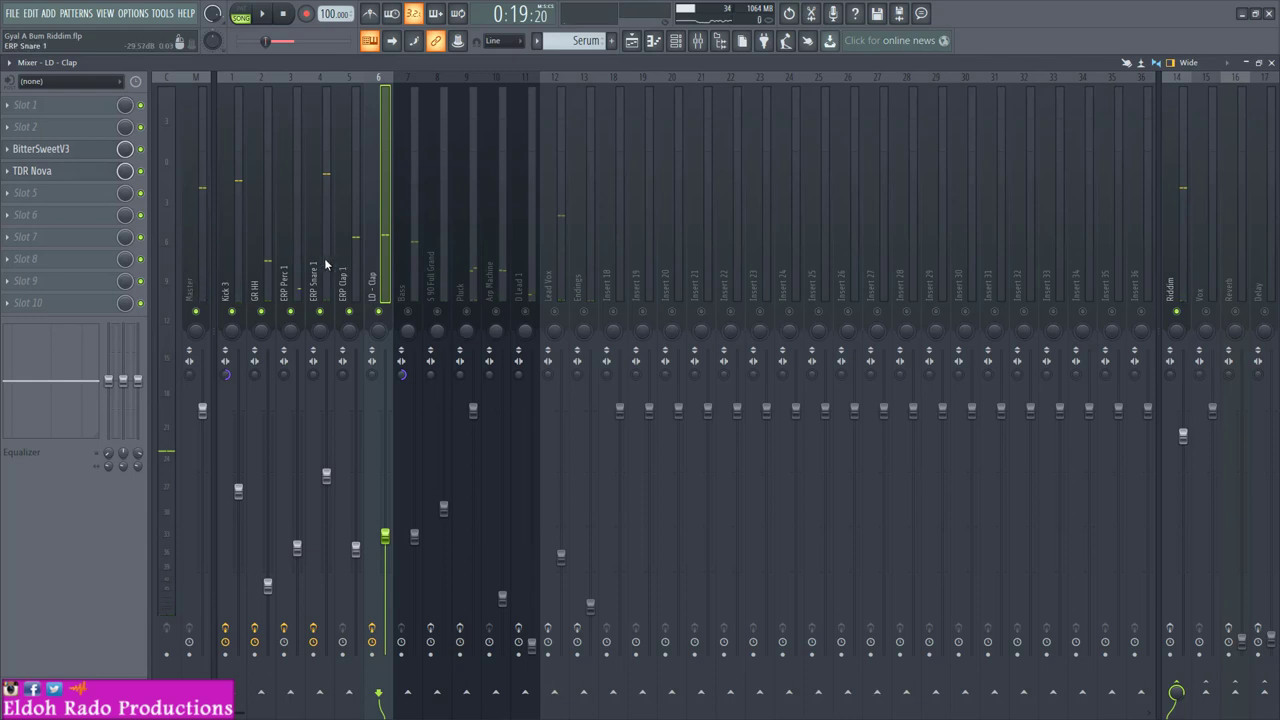
Step: Load LevelingTool_32 from the free plugins into effect slot 5 of ERP Snare 1
{"action": "left_click", "coordinate": [325, 265]}
{"action": "key", "text": "space"}
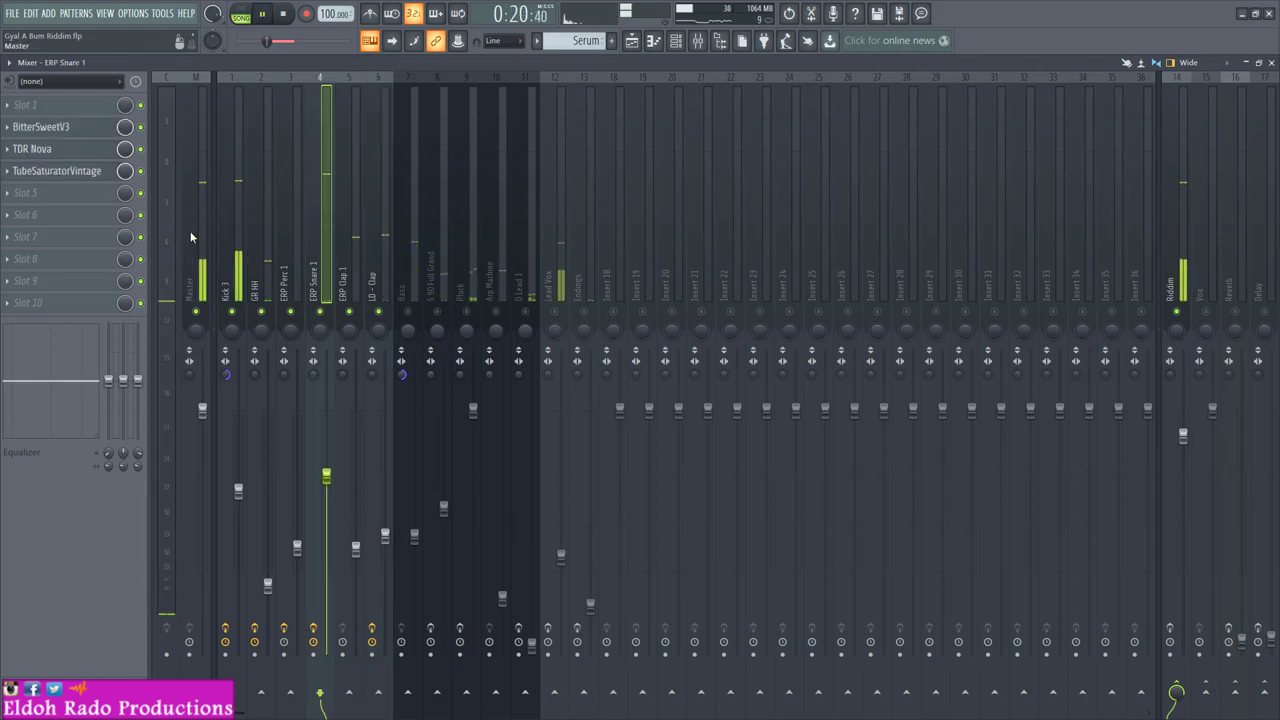
{"action": "key", "text": "space"}
{"action": "left_click", "coordinate": [53, 193]}
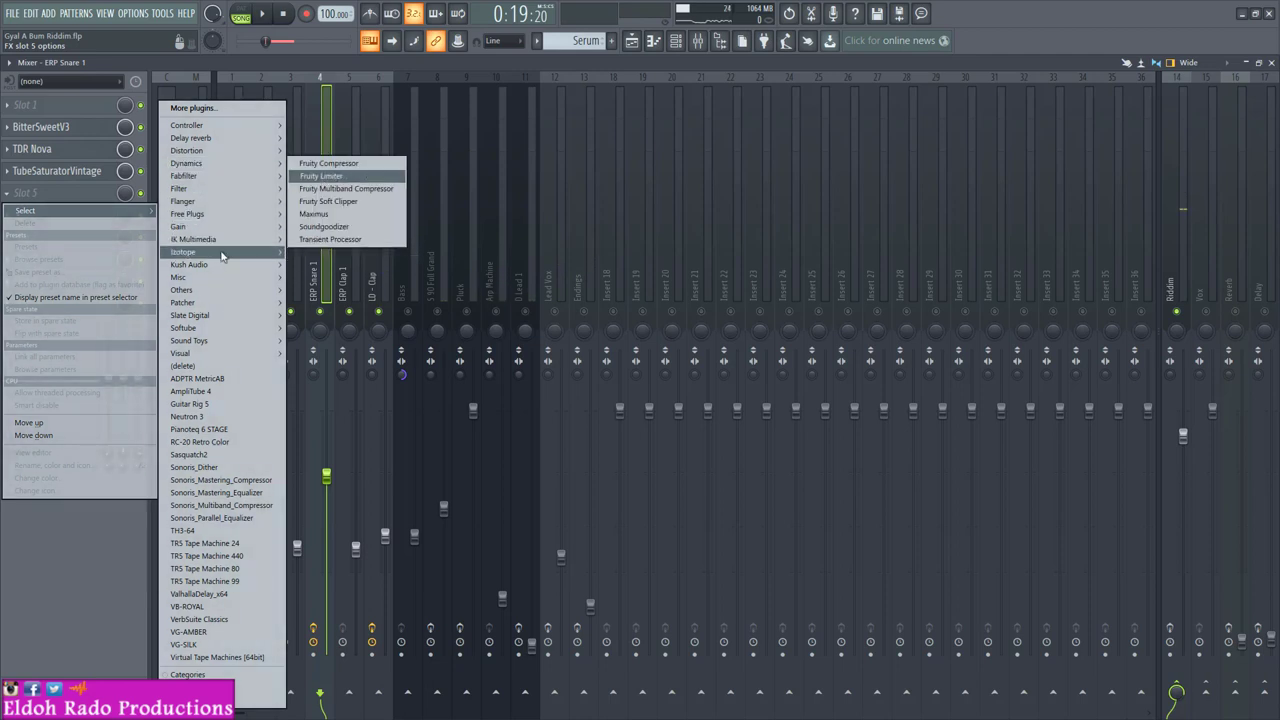
{"action": "mouse_move", "coordinate": [235, 214]}
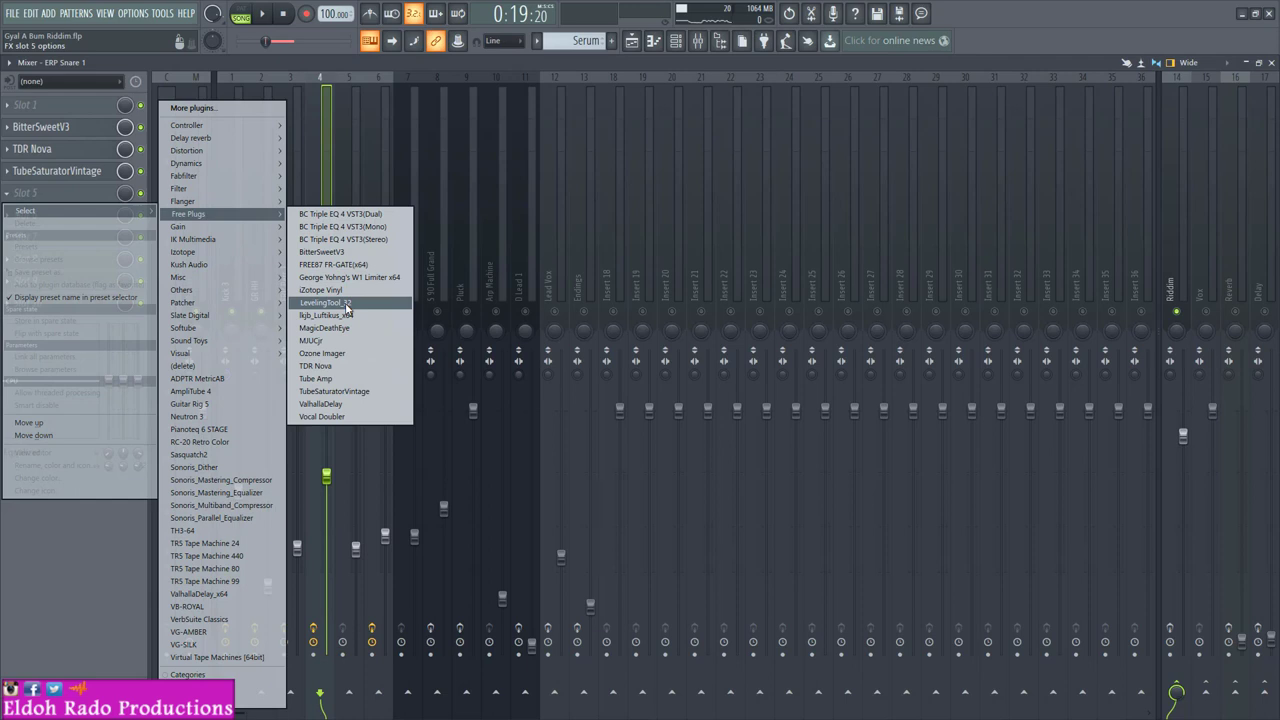
{"action": "left_click", "coordinate": [345, 303]}
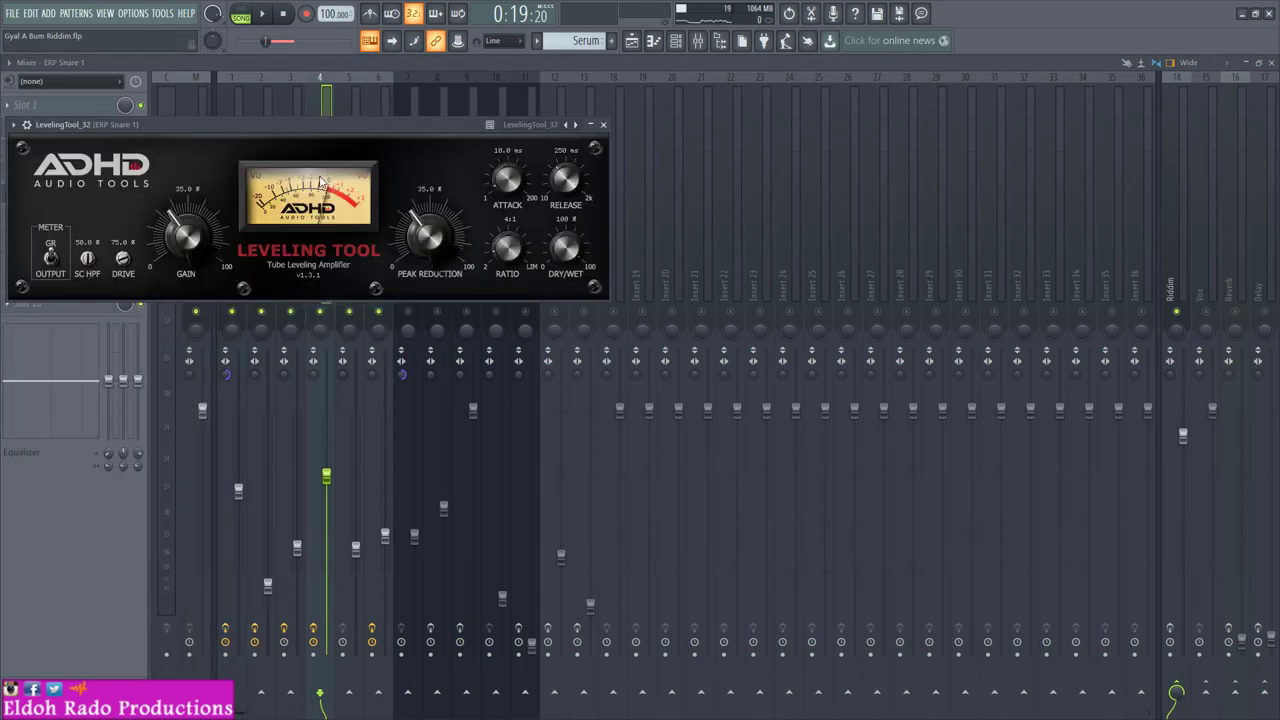
Step: Set the Leveling Tool's gain to 17.7 % and its release to about 23 ms while playing the snare
{"action": "key", "text": "space"}
{"action": "scroll", "coordinate": [183, 275], "scroll_direction": "down", "scroll_amount": 3}
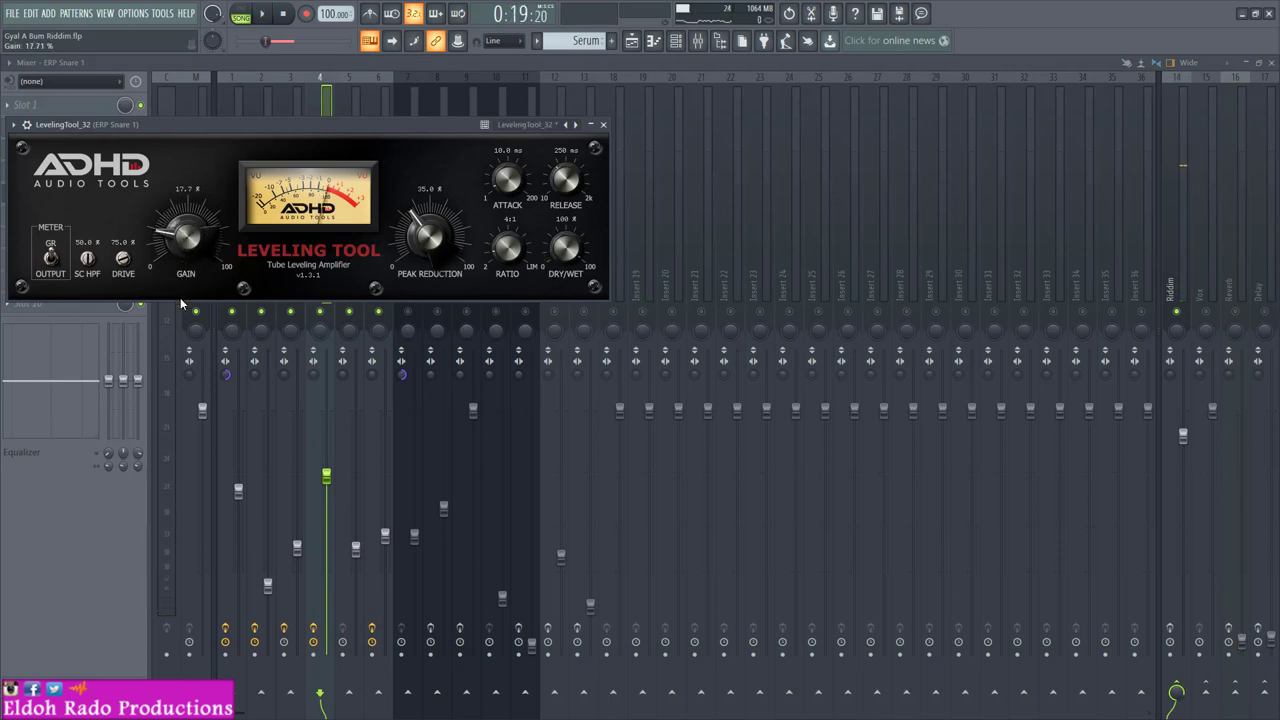
{"action": "key", "text": "space"}
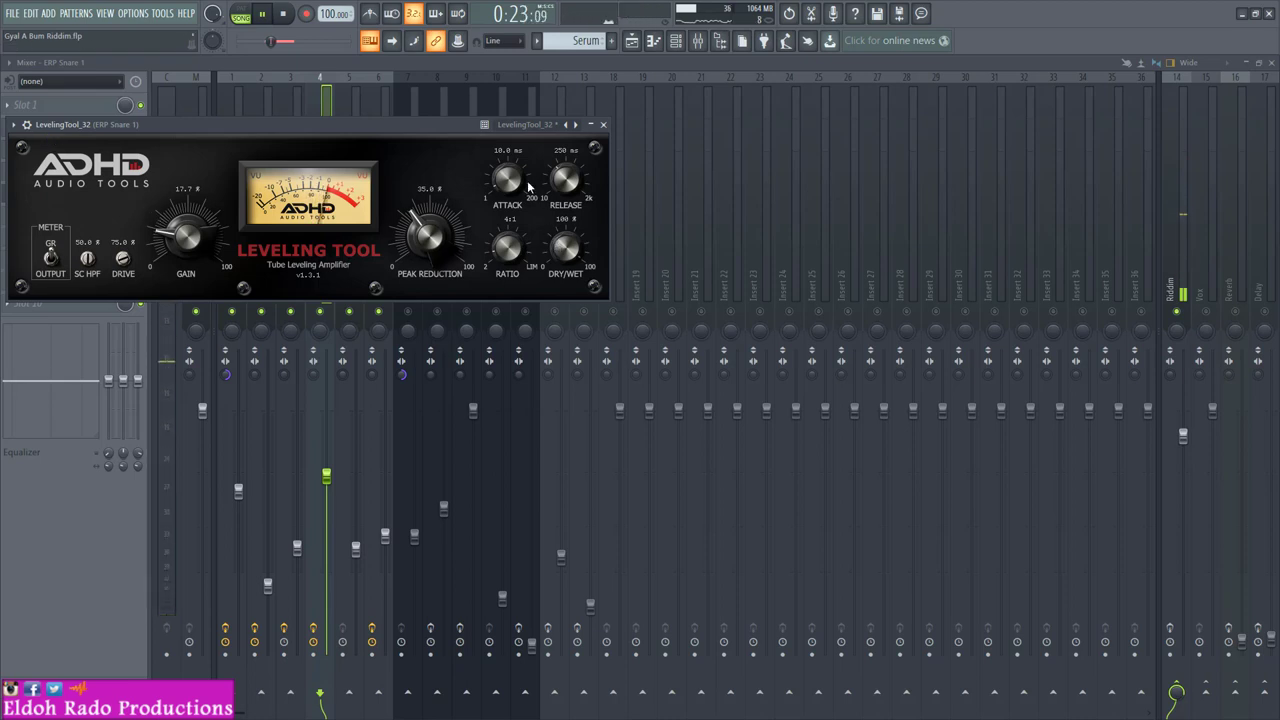
{"action": "left_click_drag", "start_coordinate": [566, 181], "coordinate": [564, 255]}
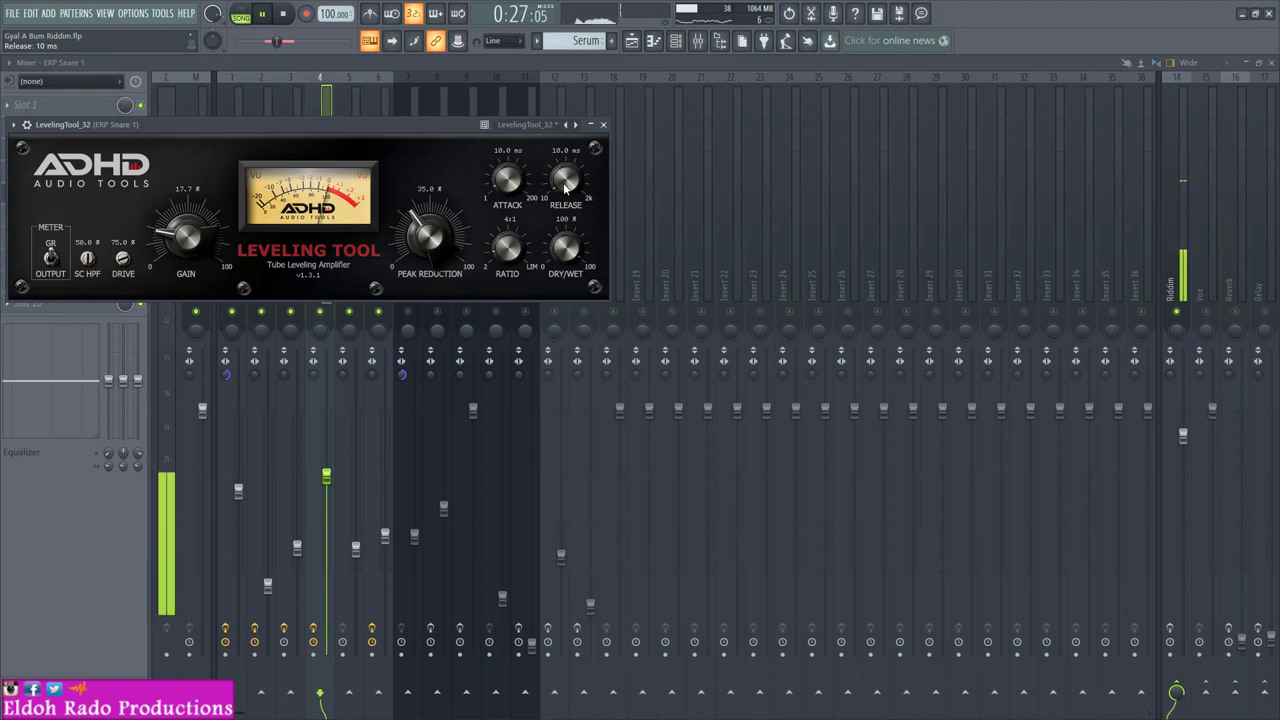
{"action": "left_click_drag", "start_coordinate": [565, 188], "coordinate": [567, 178]}
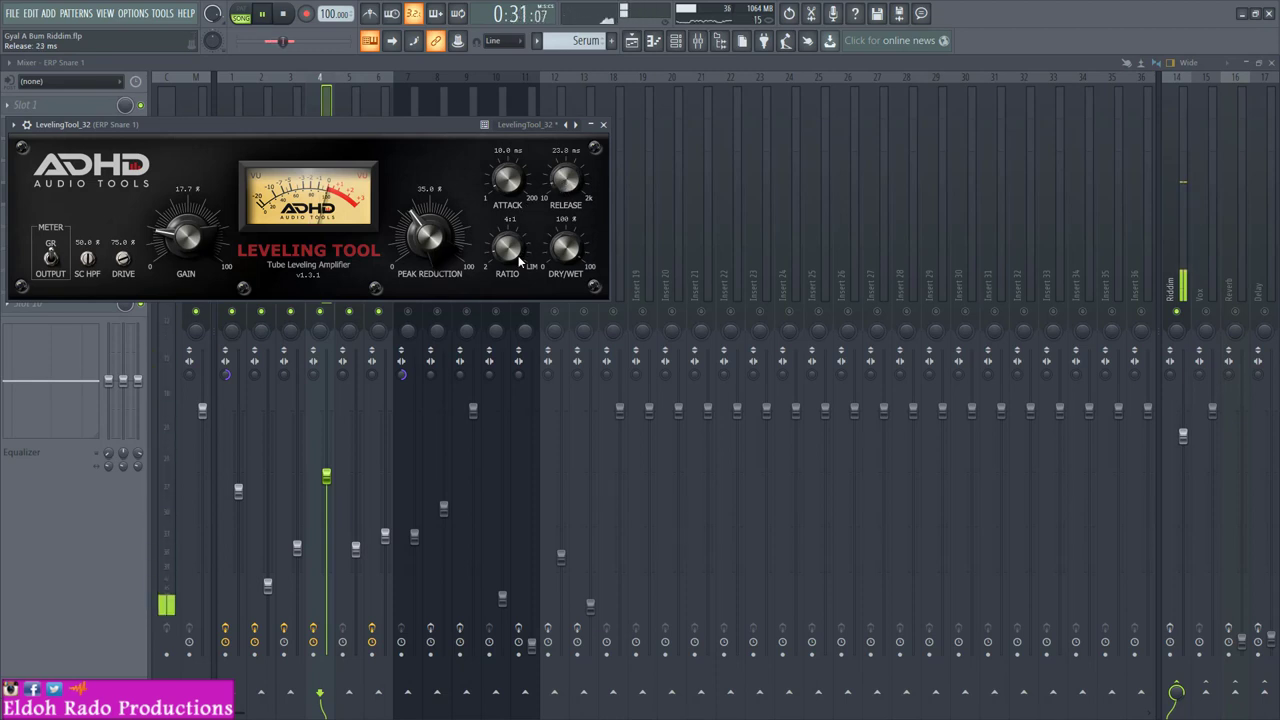
Step: Show the Leveling Tool's wrapper controls, and set its peak reduction to 41.2 % and attack to about 18.3 ms
{"action": "left_click", "coordinate": [27, 125]}
{"action": "left_click_drag", "start_coordinate": [172, 151], "coordinate": [355, 206]}
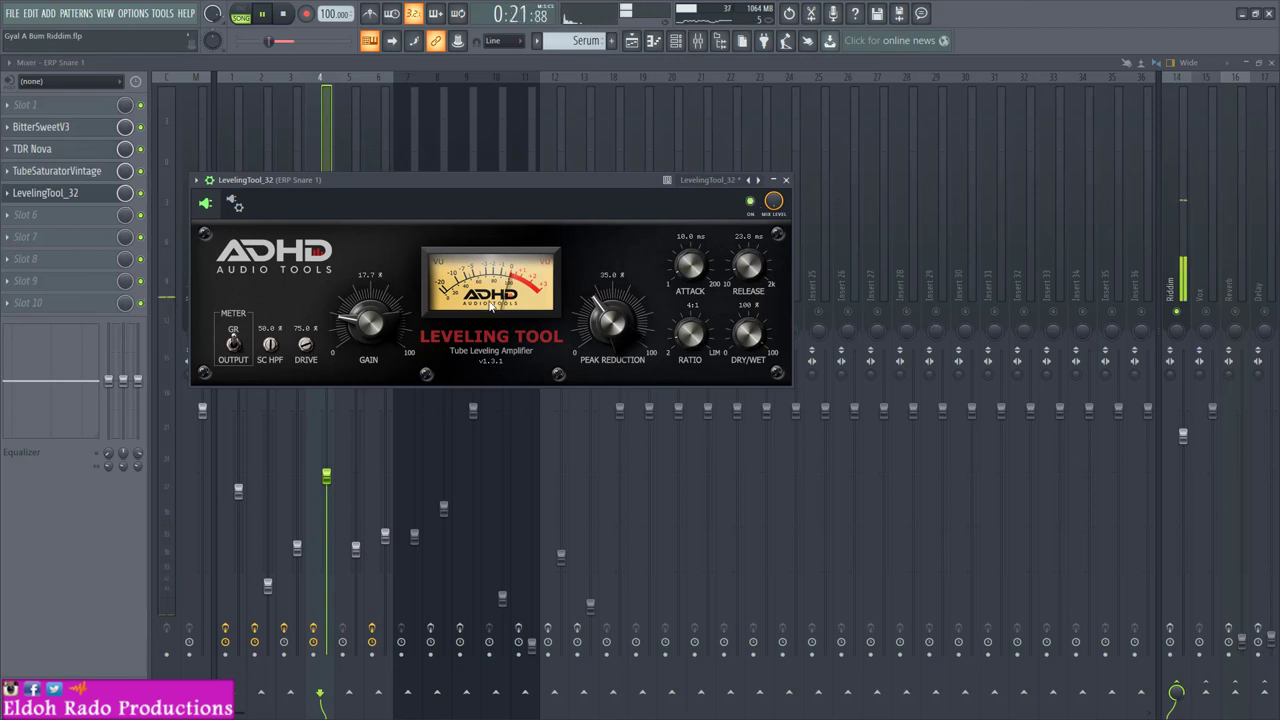
{"action": "left_click_drag", "start_coordinate": [612, 322], "coordinate": [614, 314]}
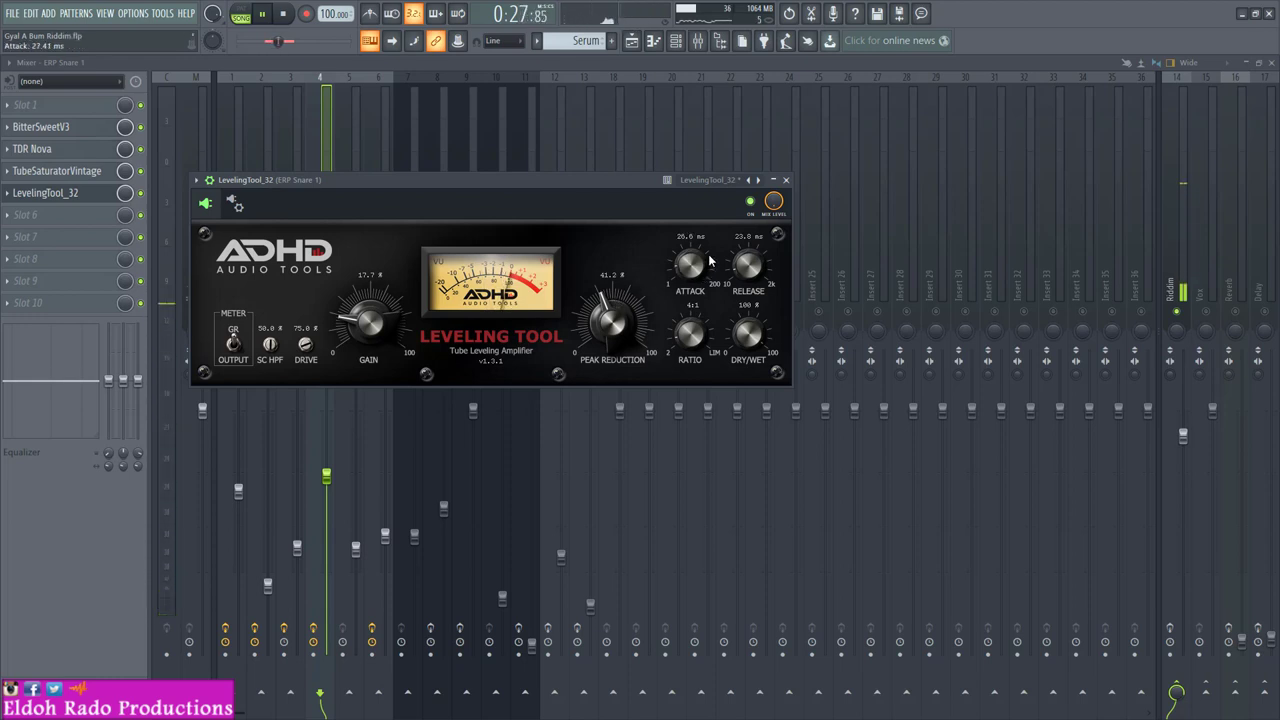
{"action": "left_click_drag", "start_coordinate": [708, 254], "coordinate": [697, 275]}
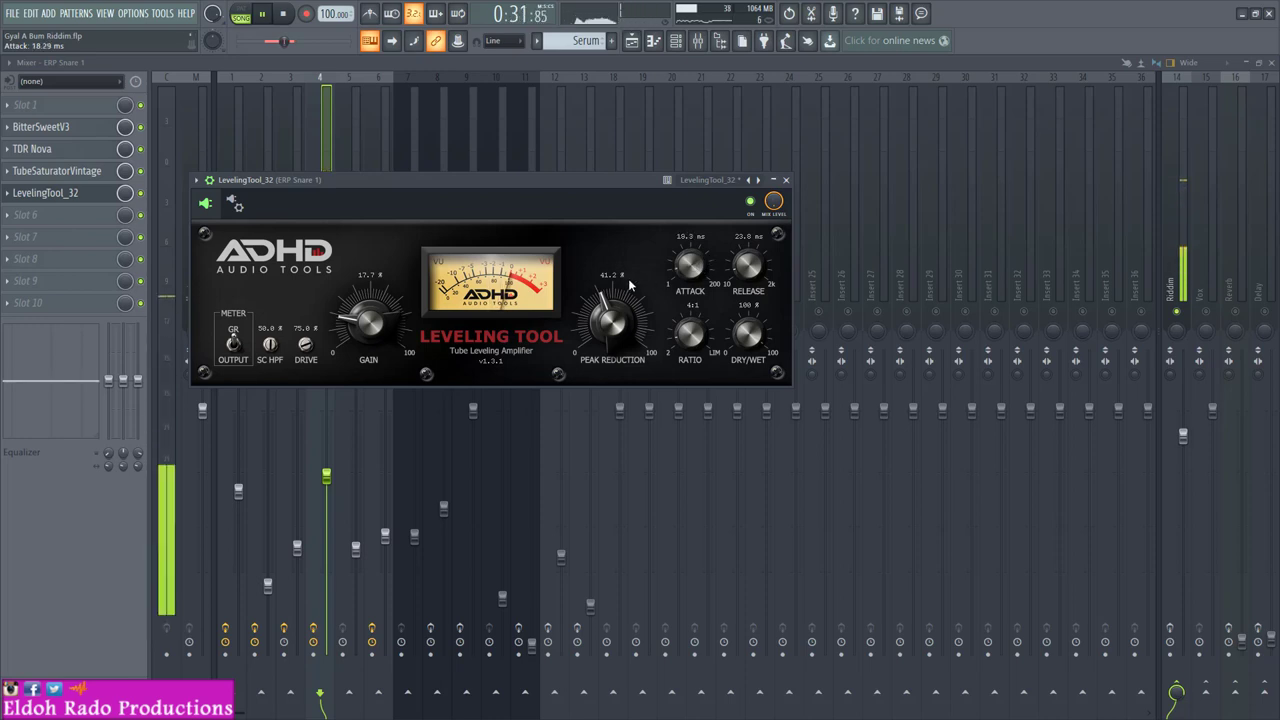
Step: Set the snare Leveling Tool's SC HPF to 0 %, drive to 47.9 %, ratio to 2:1 and attack to 47.3 ms, then close it
{"action": "left_click_drag", "start_coordinate": [270, 416], "coordinate": [291, 423]}
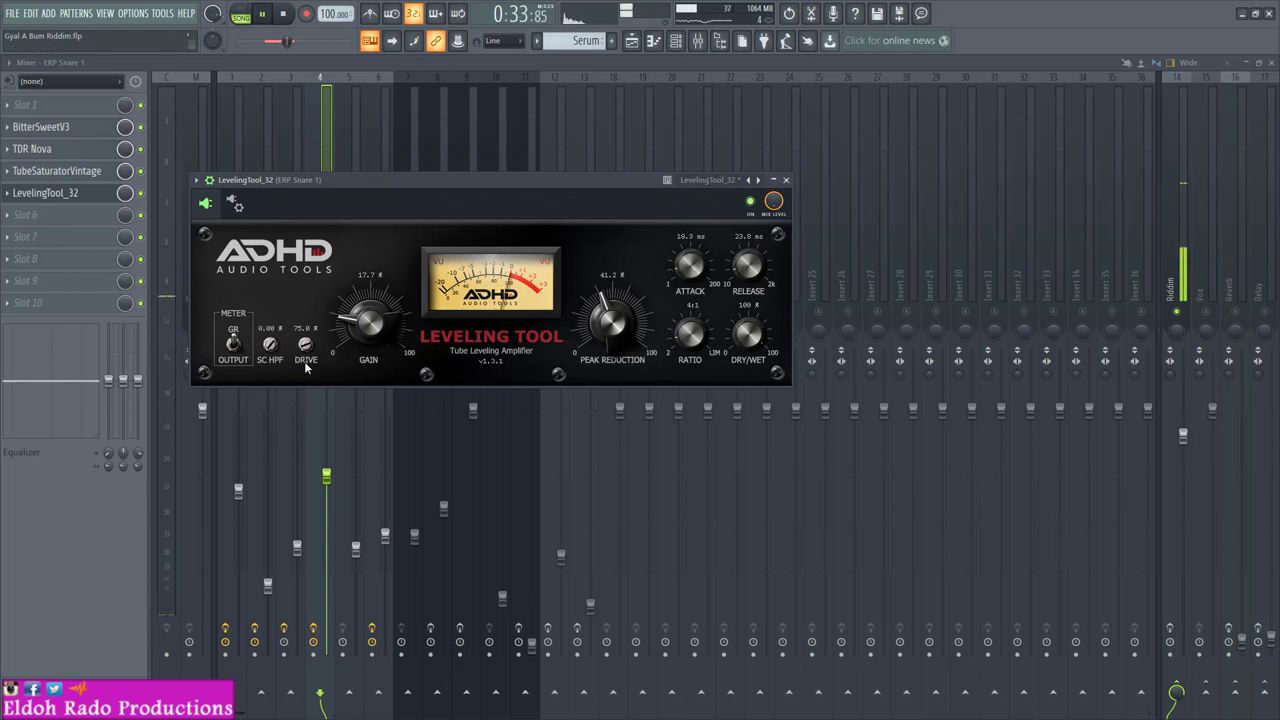
{"action": "left_click_drag", "start_coordinate": [309, 359], "coordinate": [305, 386]}
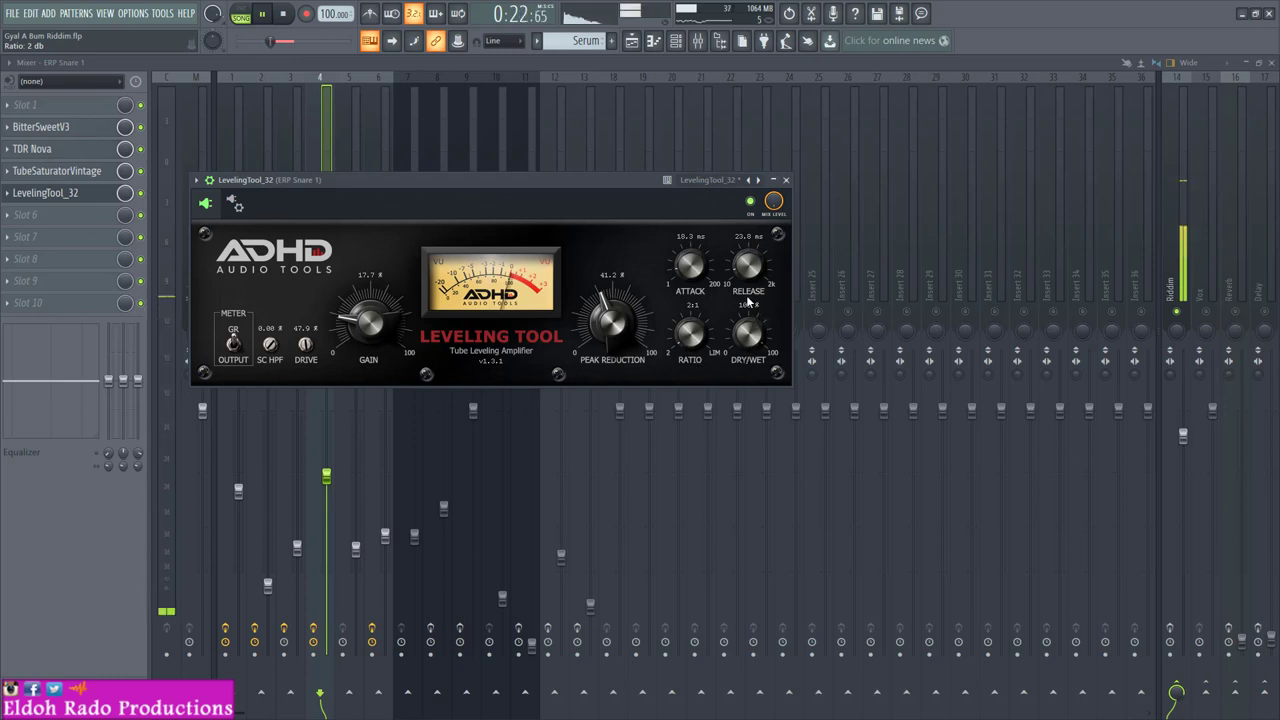
{"action": "left_click_drag", "start_coordinate": [699, 281], "coordinate": [703, 261]}
{"action": "key", "text": "space"}
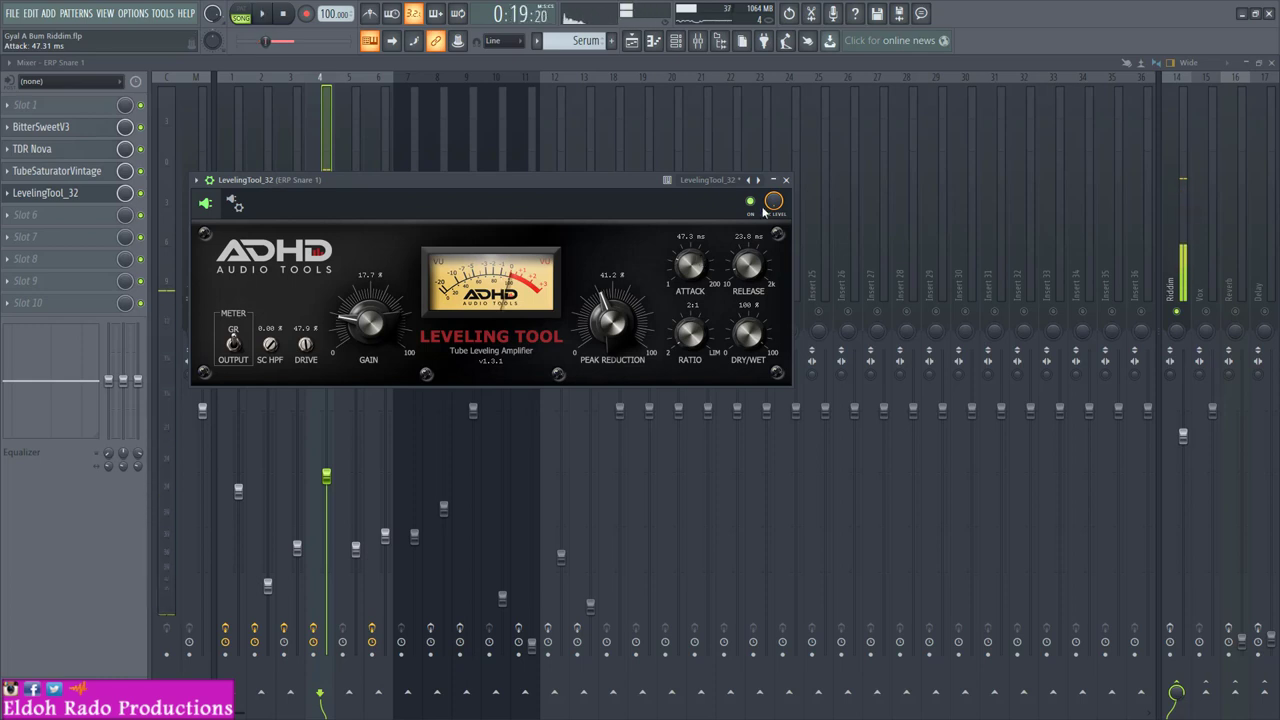
{"action": "left_click", "coordinate": [787, 181]}
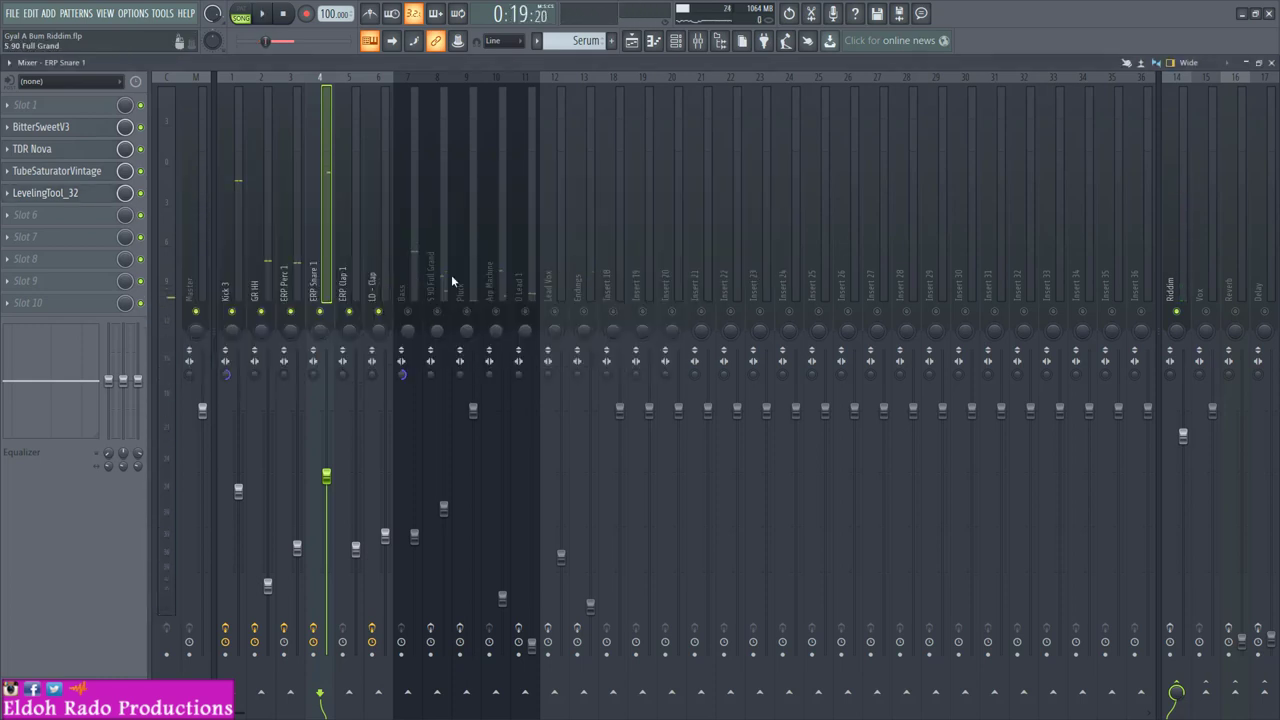
Step: Select and unmute the Bass track and listen to it with the drums
{"action": "left_click", "coordinate": [414, 273]}
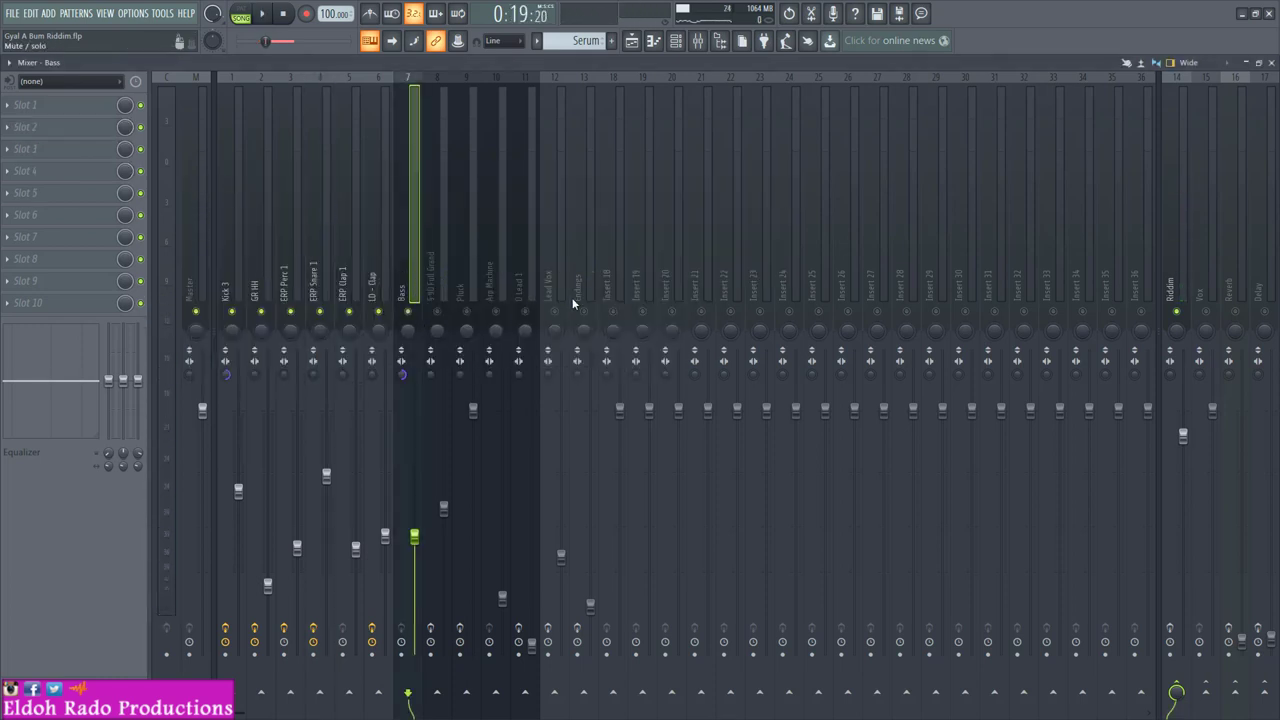
{"action": "key", "text": "space"}
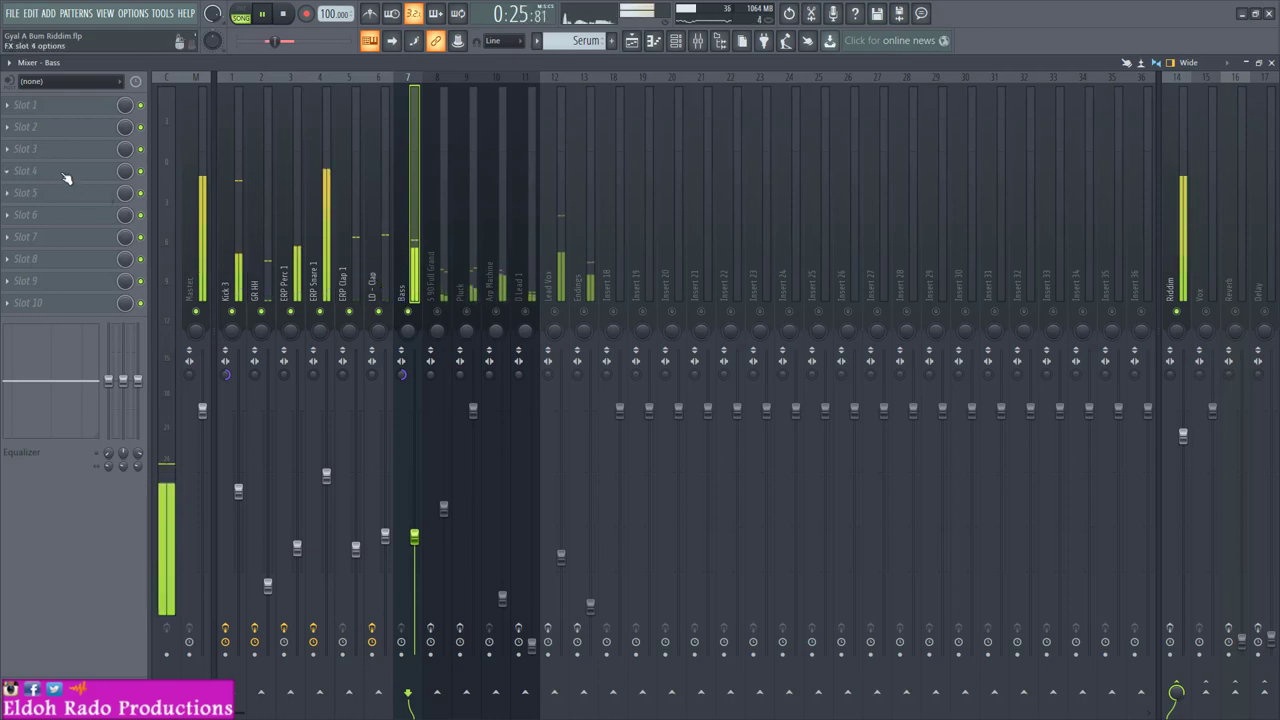
{"action": "key", "text": "space"}
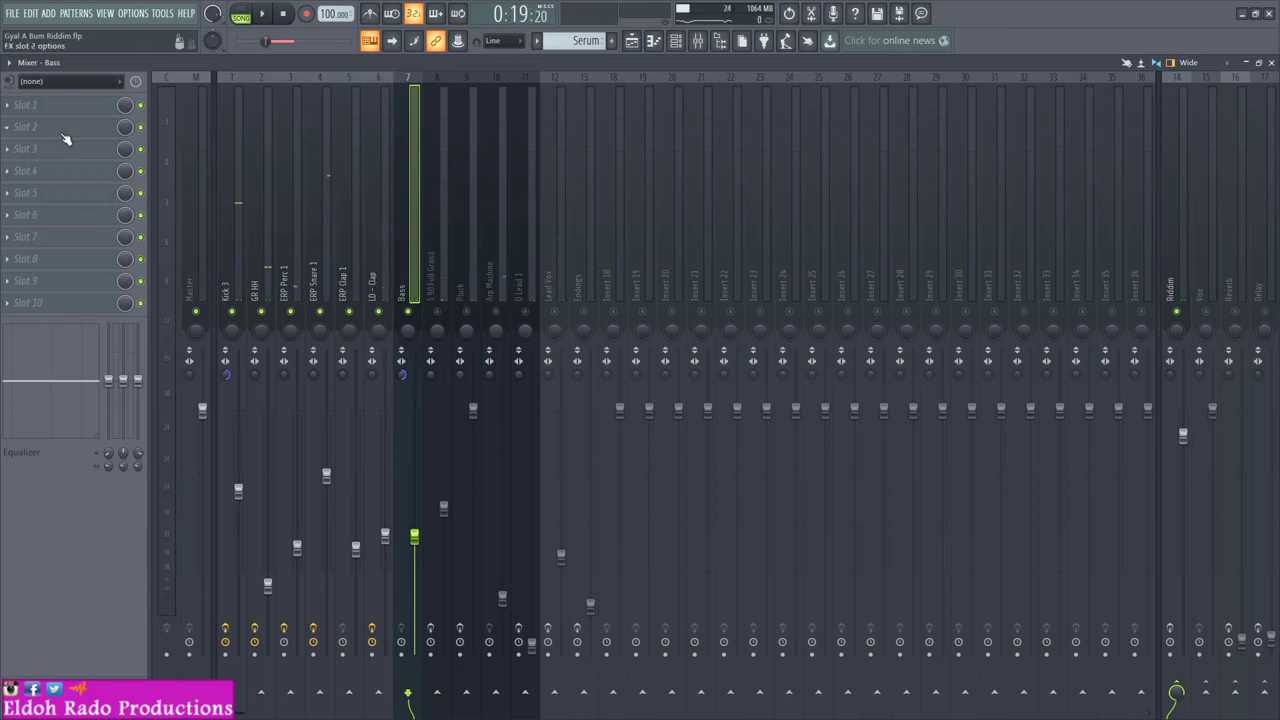
Step: Load Tube Amp from the free plugins into effect slot 3 of the Bass track
{"action": "left_click", "coordinate": [61, 150]}
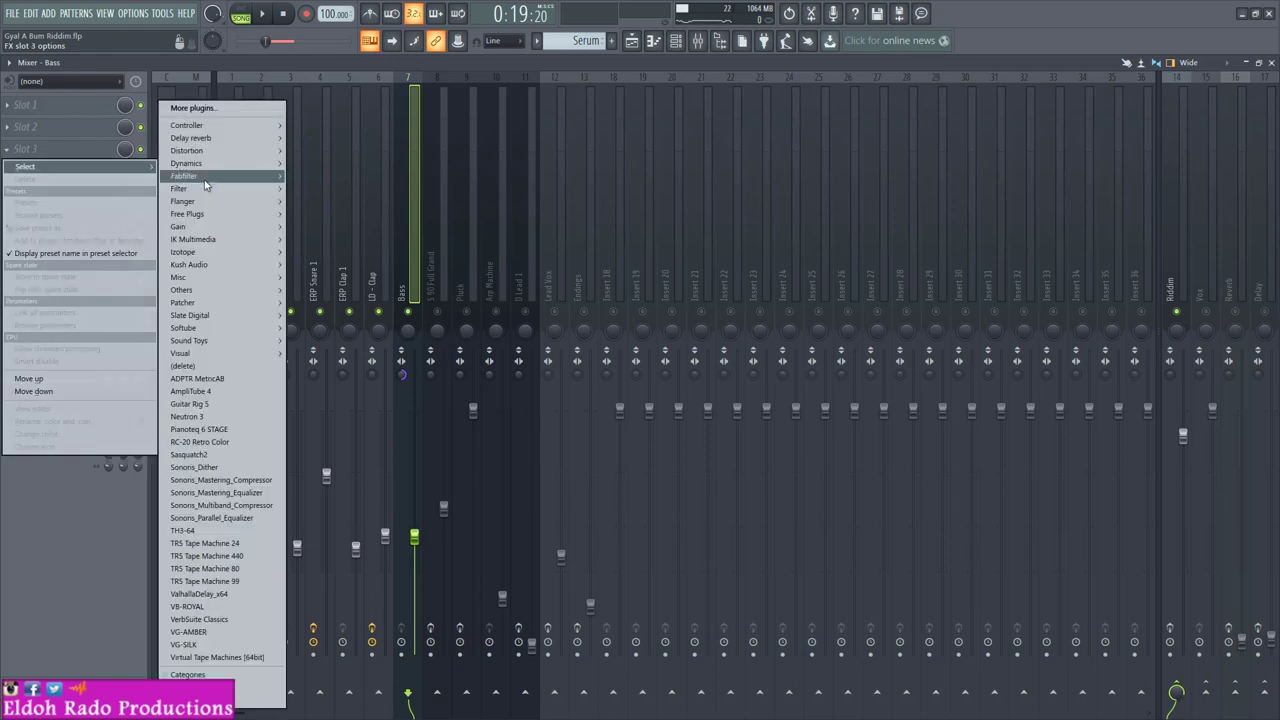
{"action": "mouse_move", "coordinate": [220, 214]}
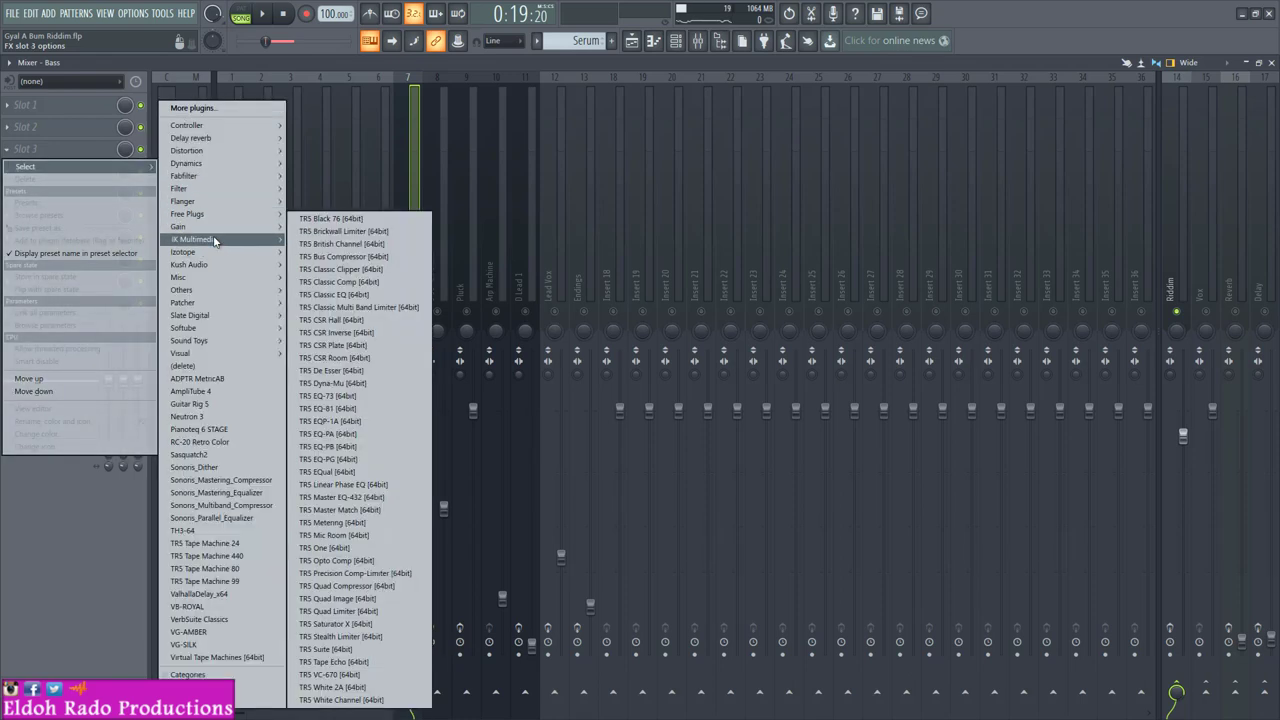
{"action": "left_click", "coordinate": [340, 378]}
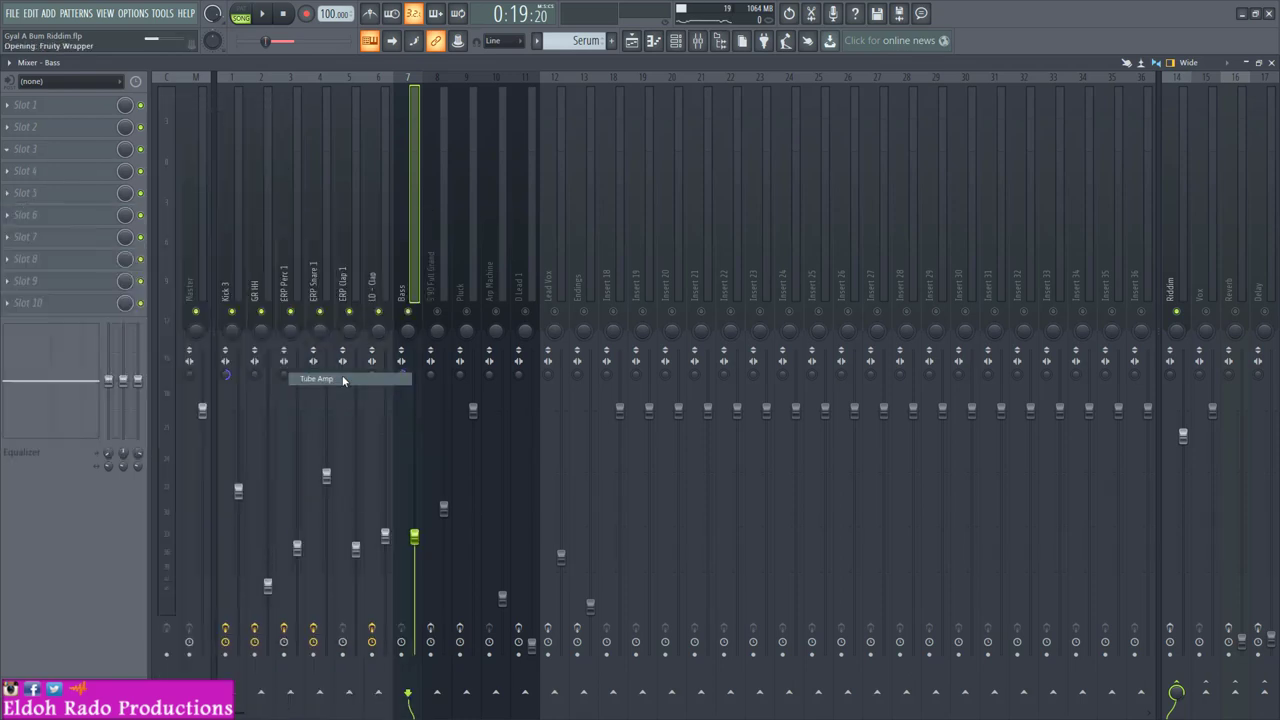
Step: Try a Tube Amp drive of 12.5 on the bass, comparing the sound with the plugin bypassed during playback
{"action": "key", "text": "space"}
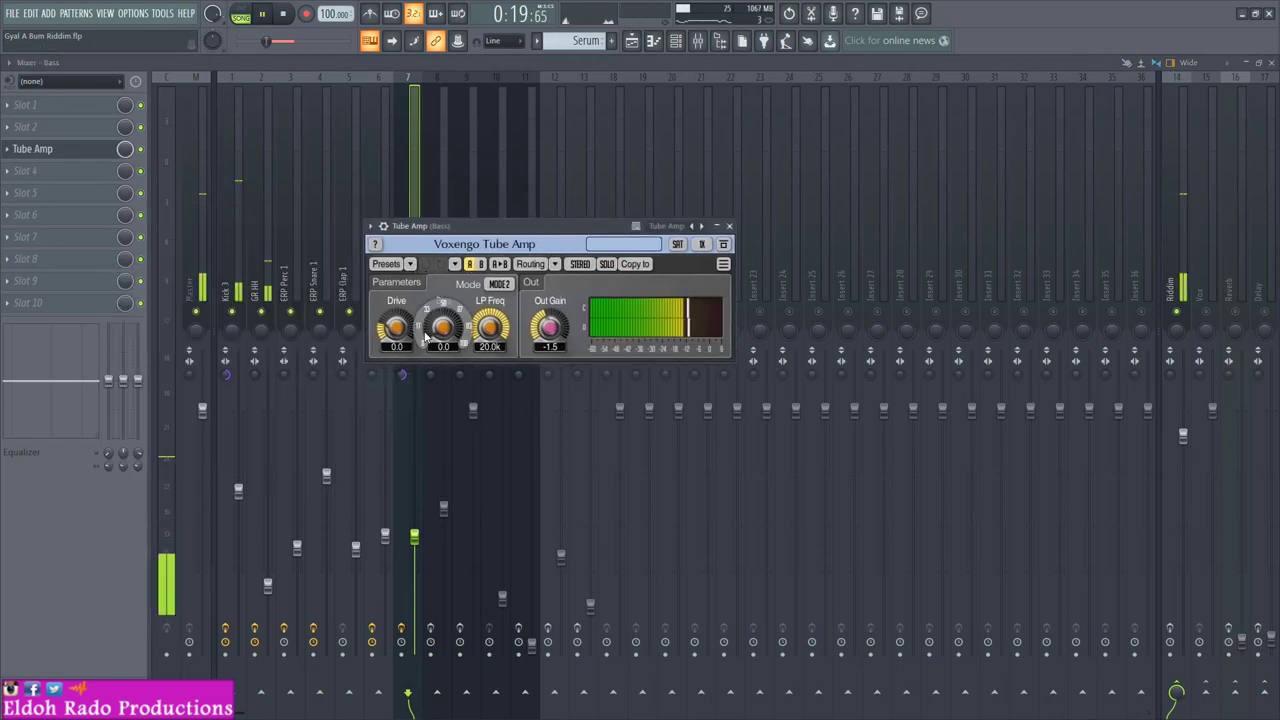
{"action": "left_click", "coordinate": [723, 246]}
{"action": "left_click", "coordinate": [723, 246]}
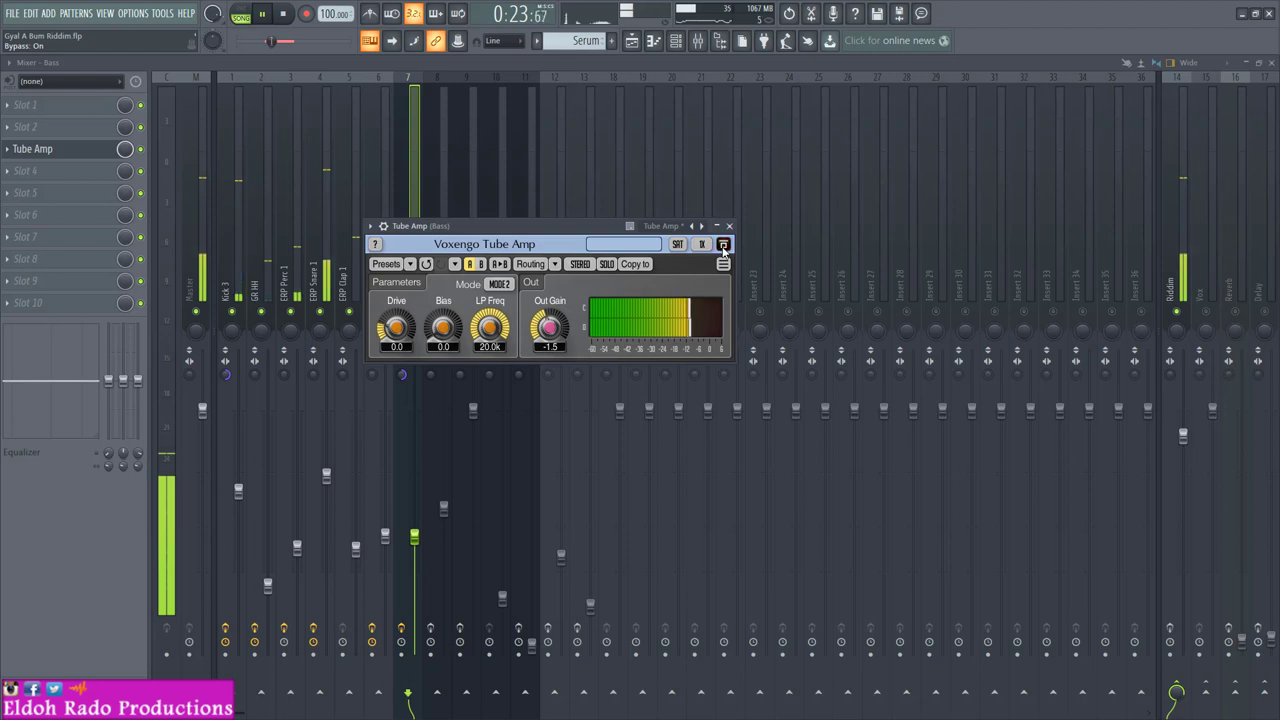
{"action": "left_click_drag", "start_coordinate": [396, 326], "coordinate": [391, 298]}
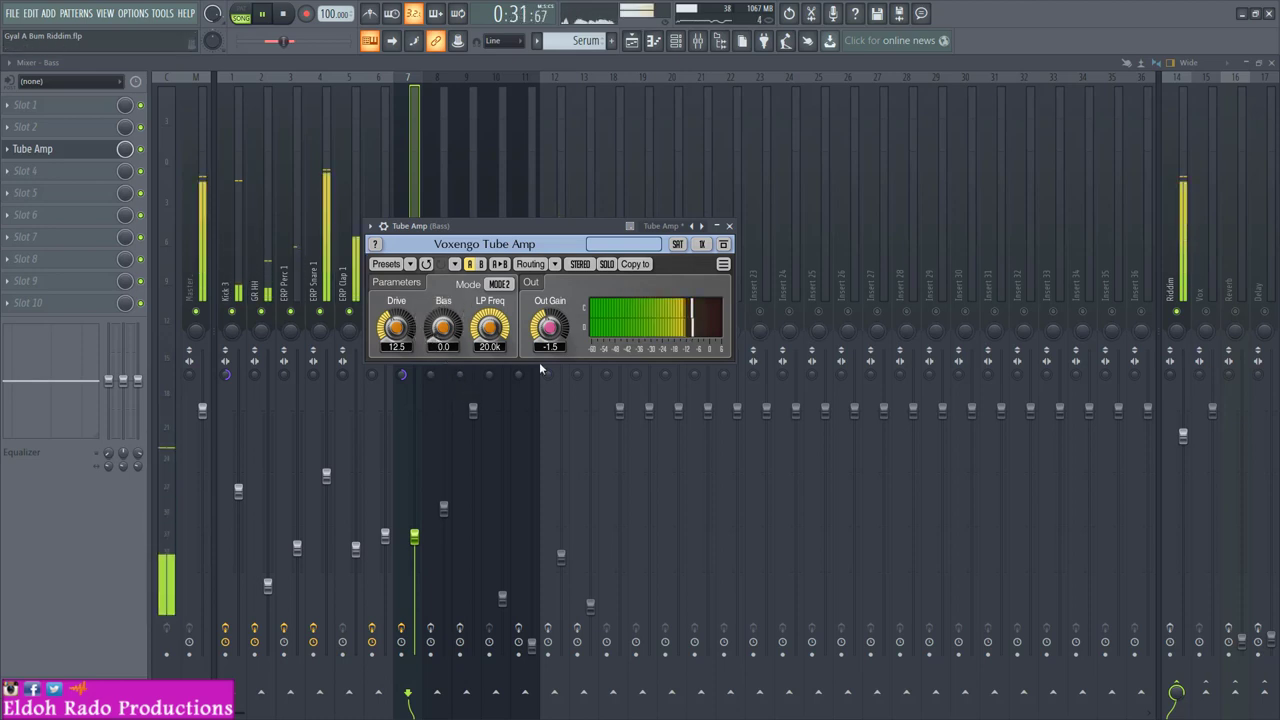
{"action": "left_click", "coordinate": [724, 245]}
{"action": "left_click", "coordinate": [724, 245]}
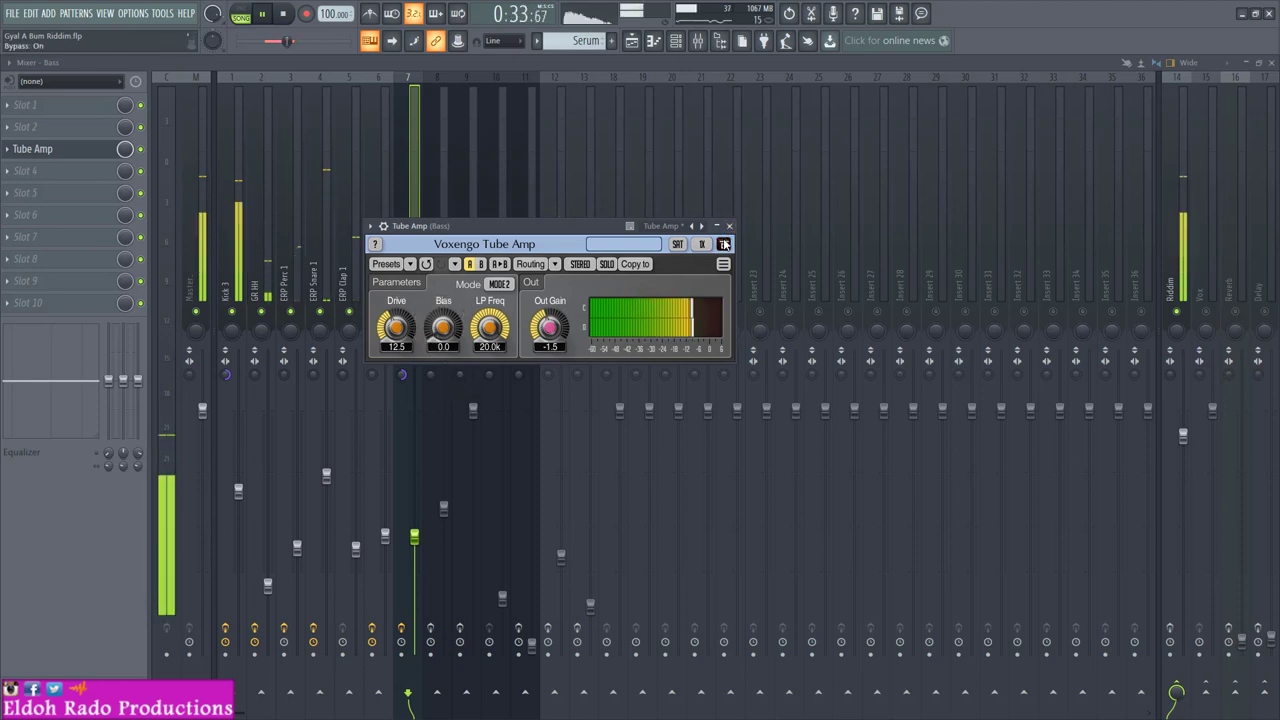
Step: Try Tube Amp's output saturation on the bass against bypass, and switch it back off
{"action": "left_click", "coordinate": [679, 245]}
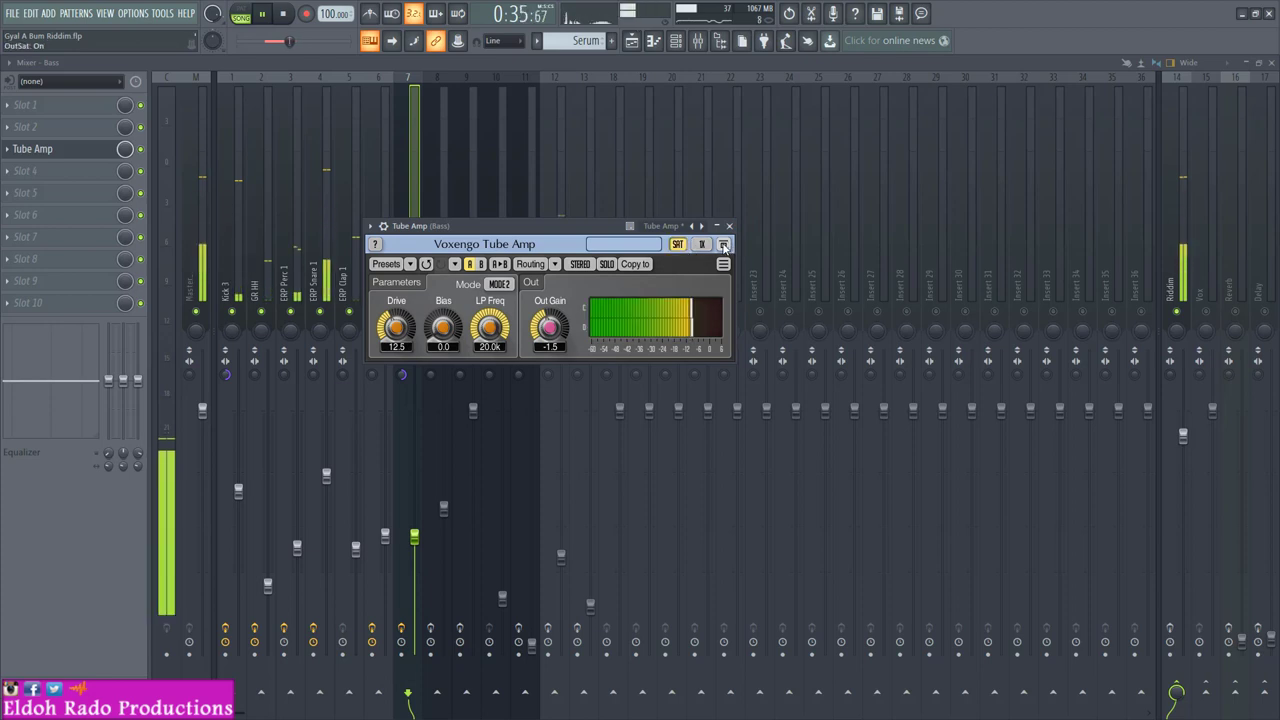
{"action": "left_click", "coordinate": [724, 245]}
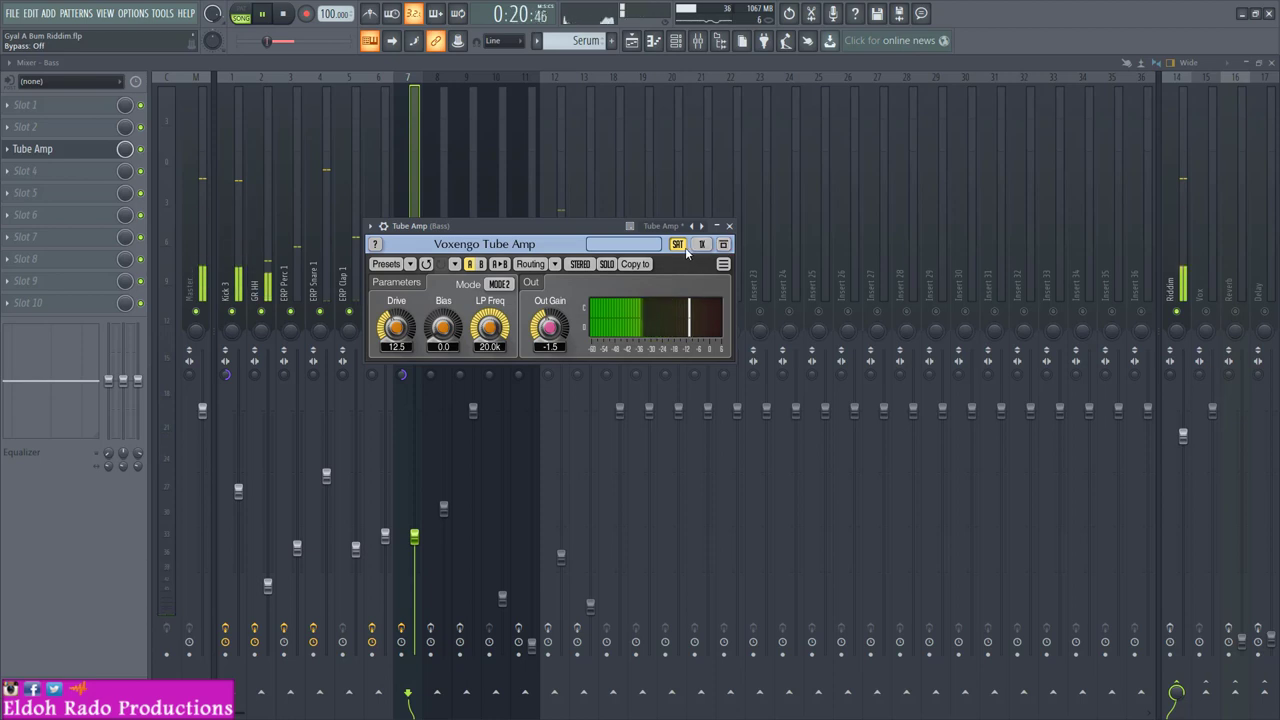
{"action": "left_click", "coordinate": [724, 245]}
{"action": "left_click", "coordinate": [678, 245]}
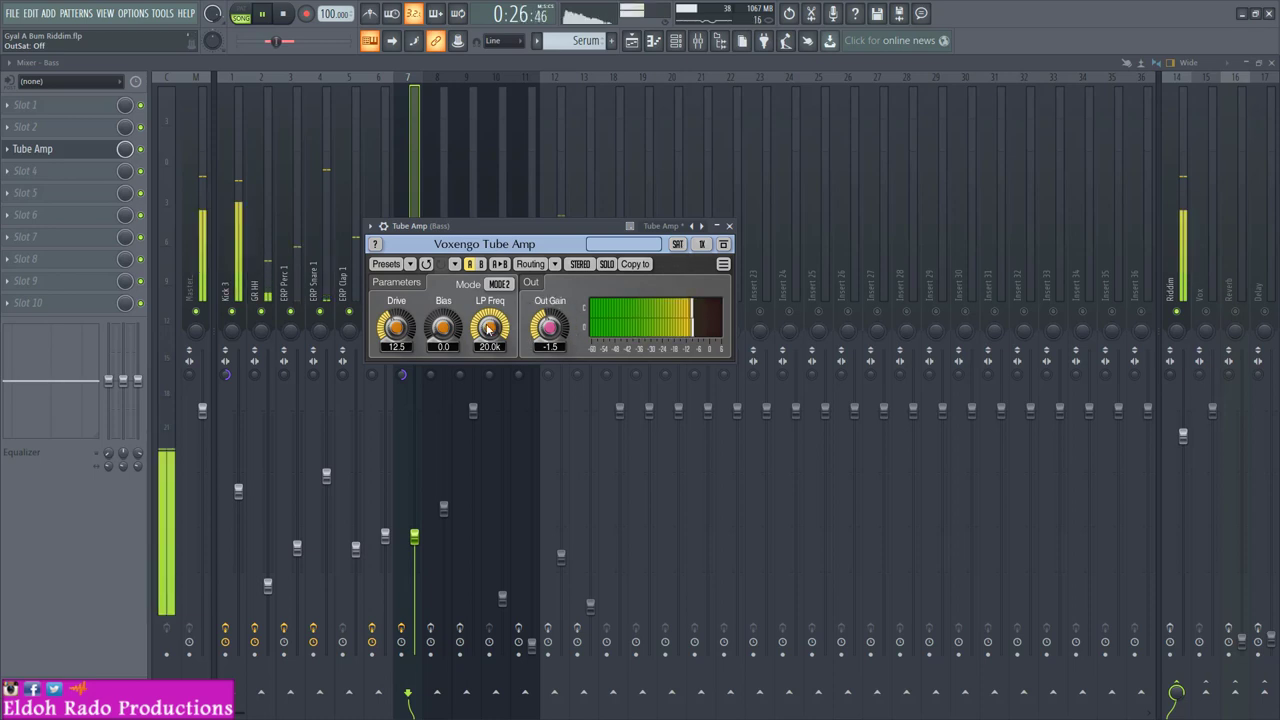
Step: Set the bass Tube Amp's drive to 8.8, close the plugin and stop playback
{"action": "left_click_drag", "start_coordinate": [389, 334], "coordinate": [387, 347]}
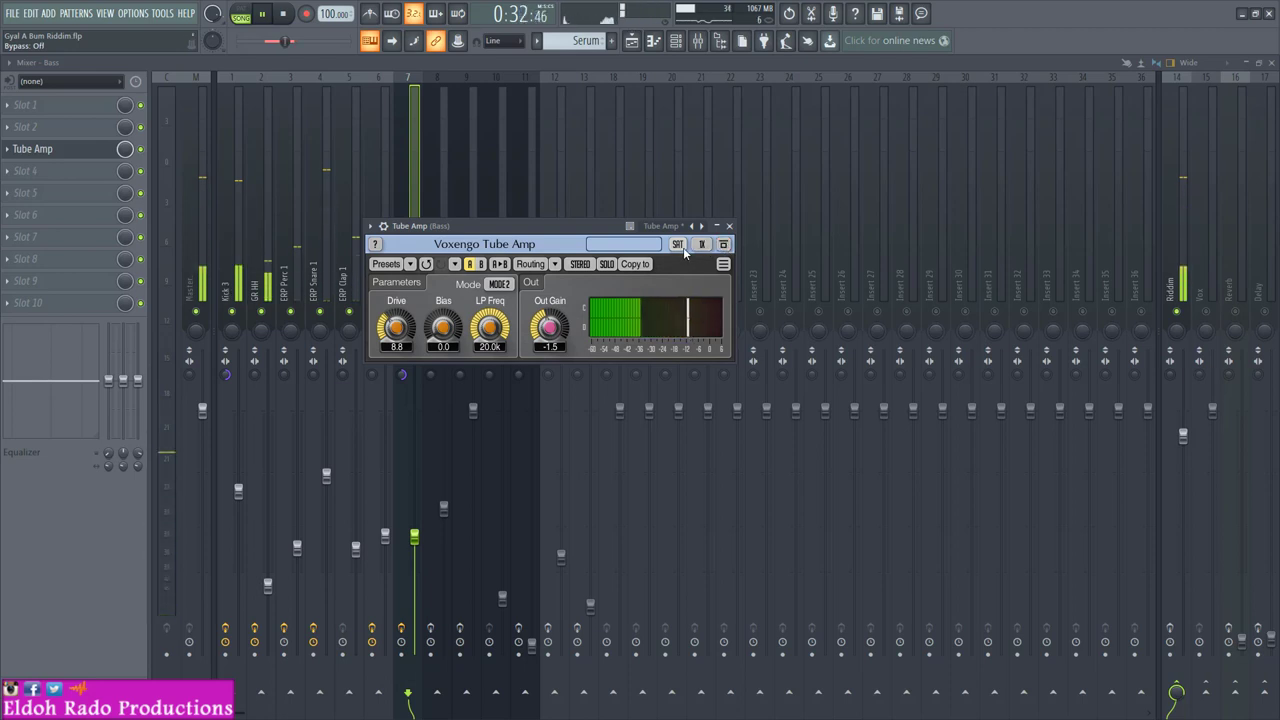
{"action": "left_click", "coordinate": [730, 227]}
{"action": "key", "text": "space"}
Step: Review the effects on Kick 3, GR HH and ERP Perc 1, checking the percussion's Tube Amp settings during playback
{"action": "left_click", "coordinate": [240, 241]}
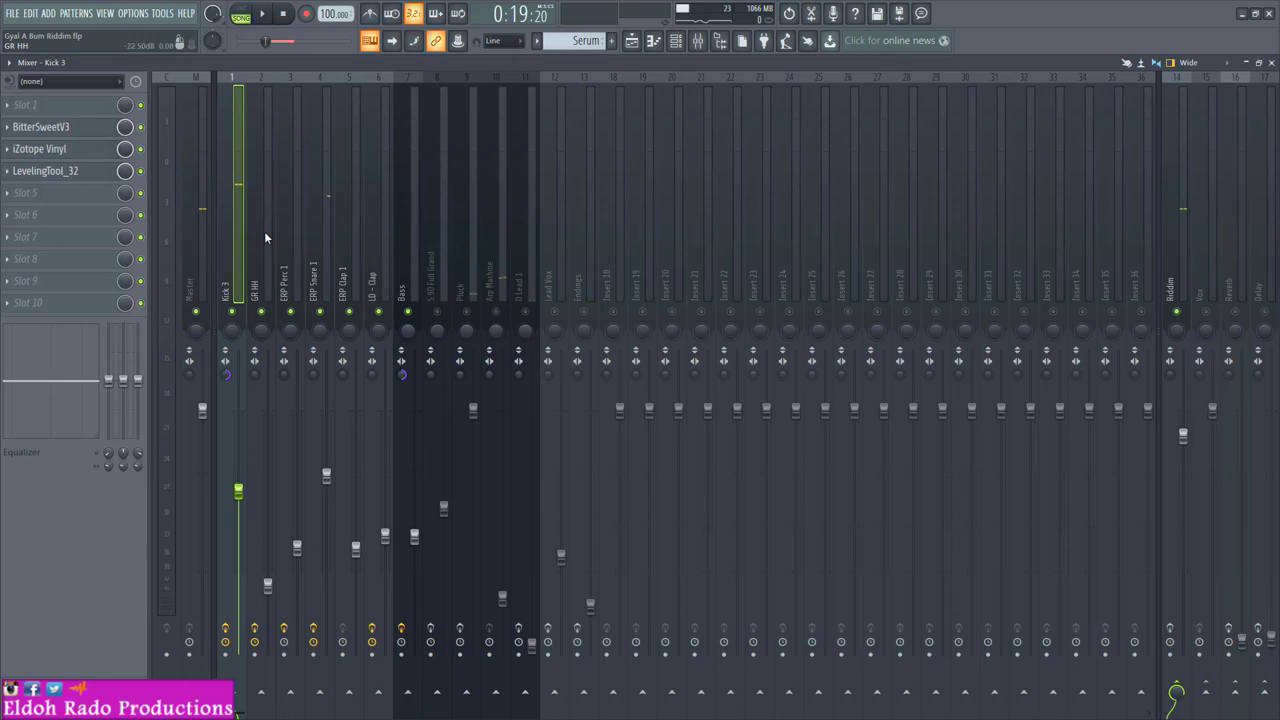
{"action": "left_click", "coordinate": [265, 236]}
{"action": "left_click", "coordinate": [296, 225]}
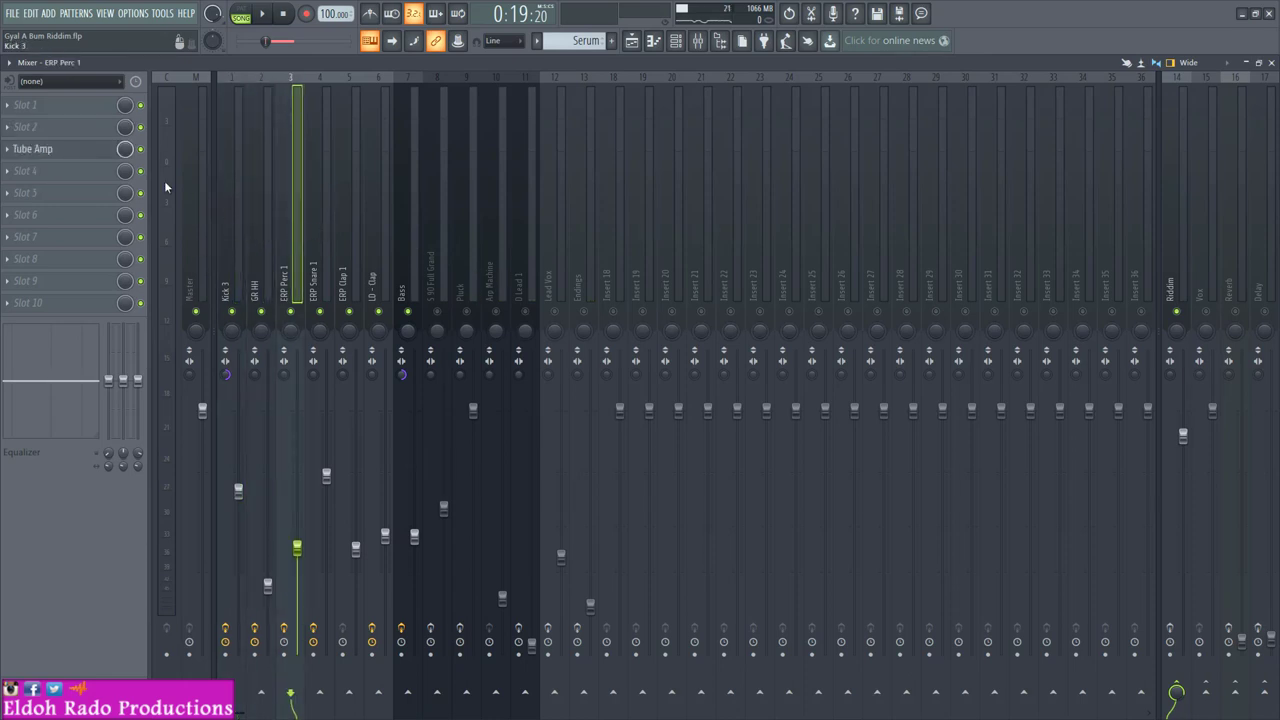
{"action": "left_click", "coordinate": [98, 152]}
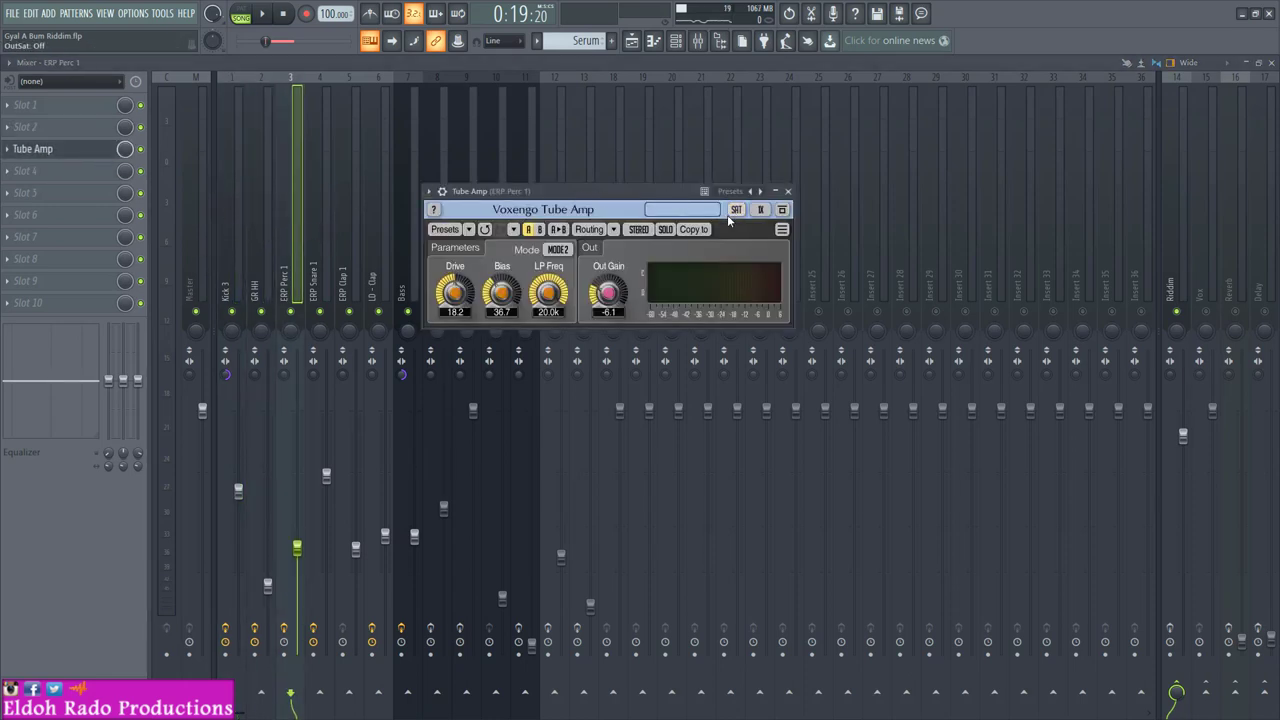
{"action": "key", "text": "space"}
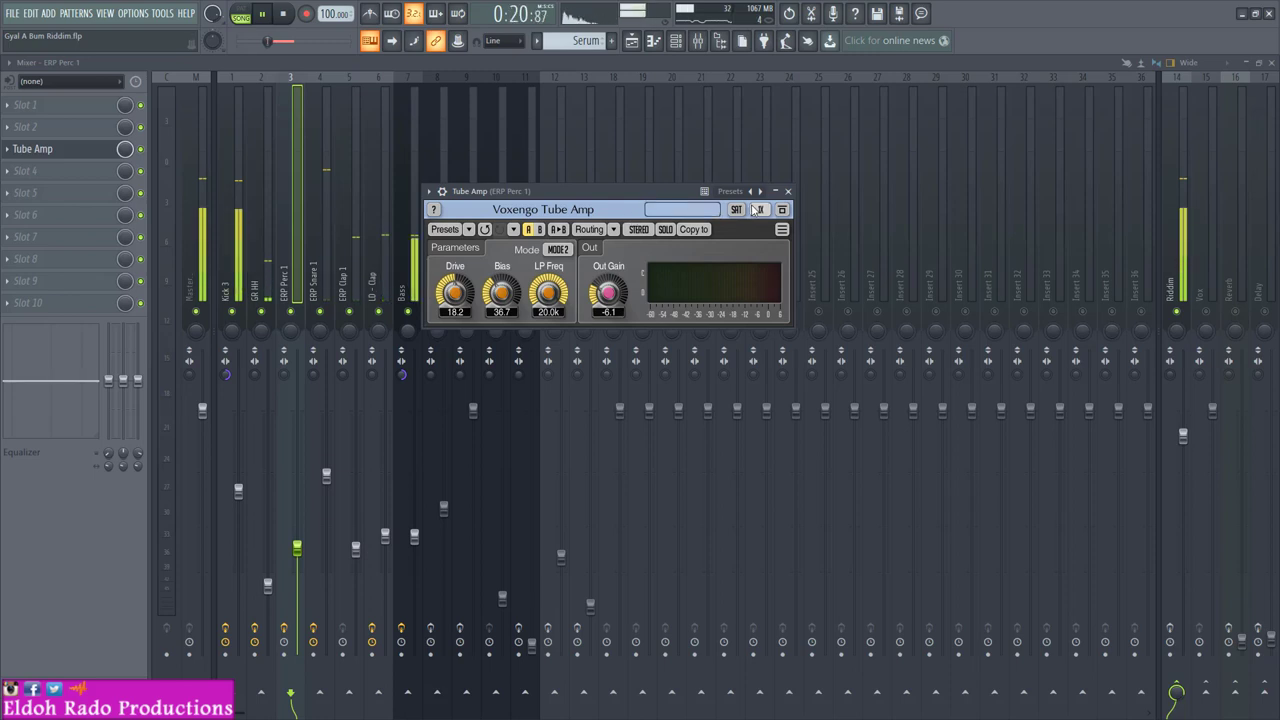
{"action": "left_click", "coordinate": [788, 191]}
{"action": "key", "text": "space"}
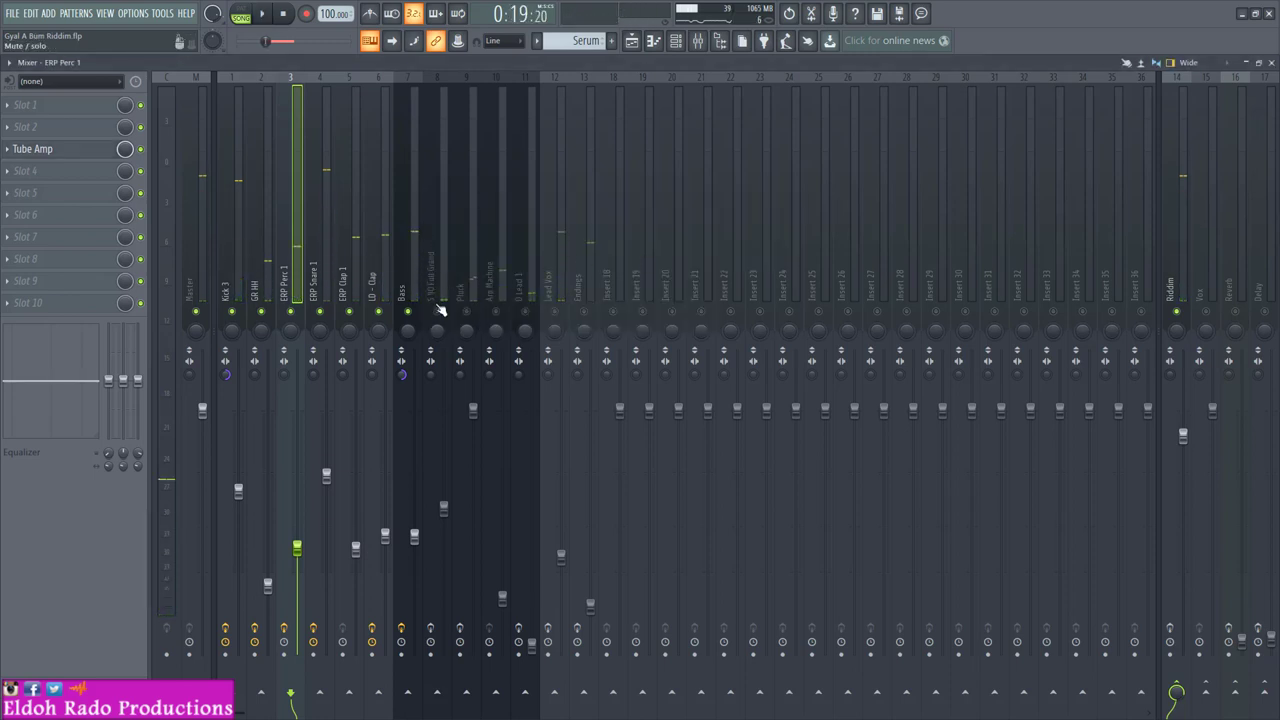
Step: Load LevelingTool_32 from the free plugins into effect slot 4 of Bass, and leave the S 90 Full Grand track muted
{"action": "left_click", "coordinate": [446, 267]}
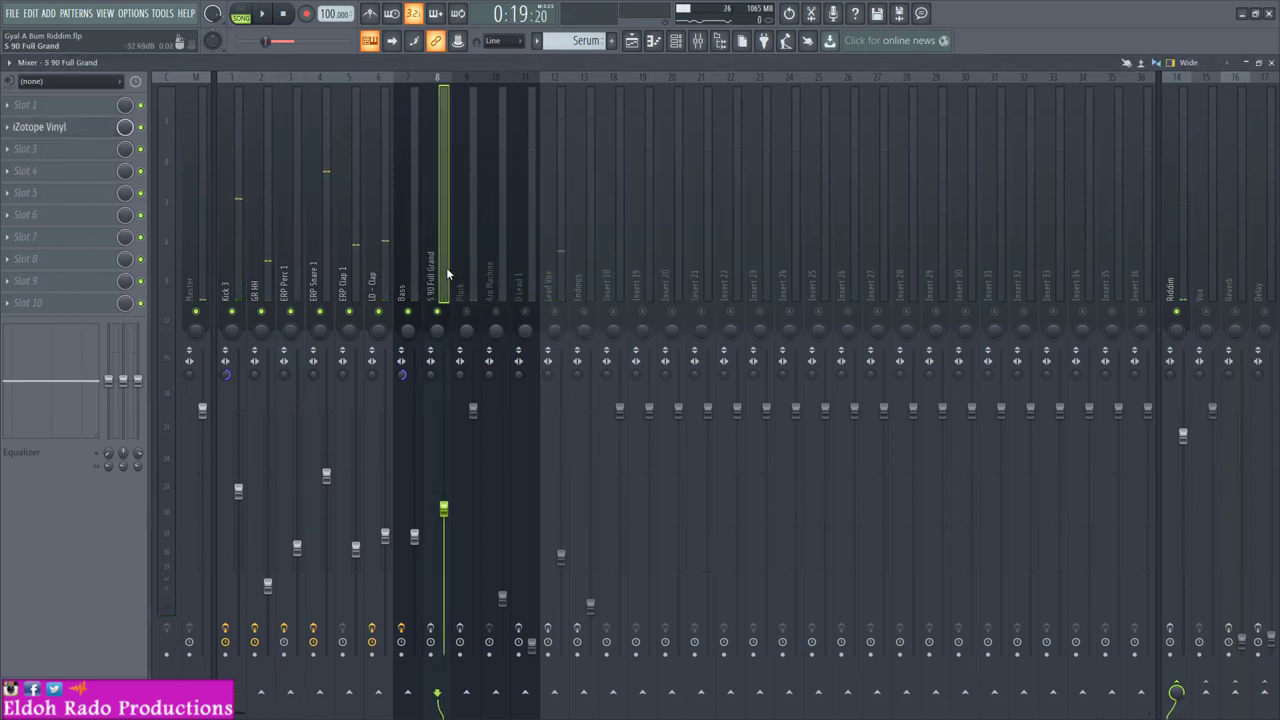
{"action": "left_click", "coordinate": [408, 285]}
{"action": "left_click", "coordinate": [30, 171]}
{"action": "mouse_move", "coordinate": [60, 188]}
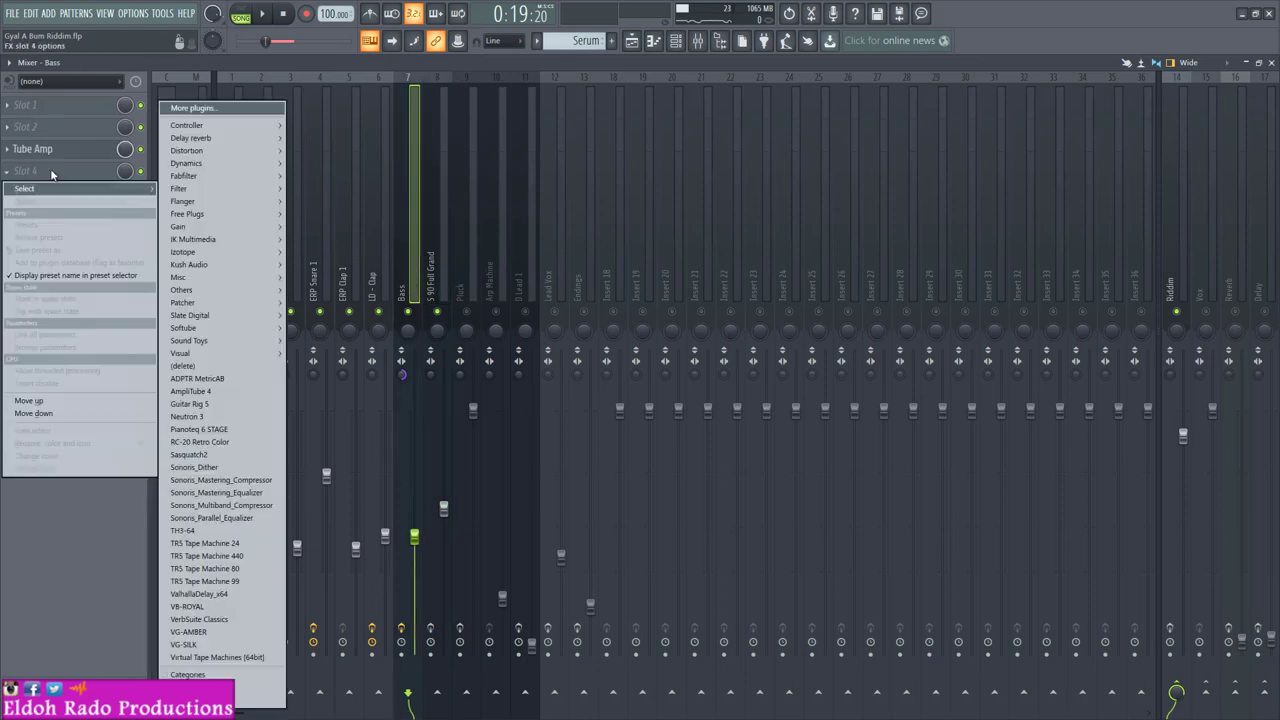
{"action": "mouse_move", "coordinate": [210, 165]}
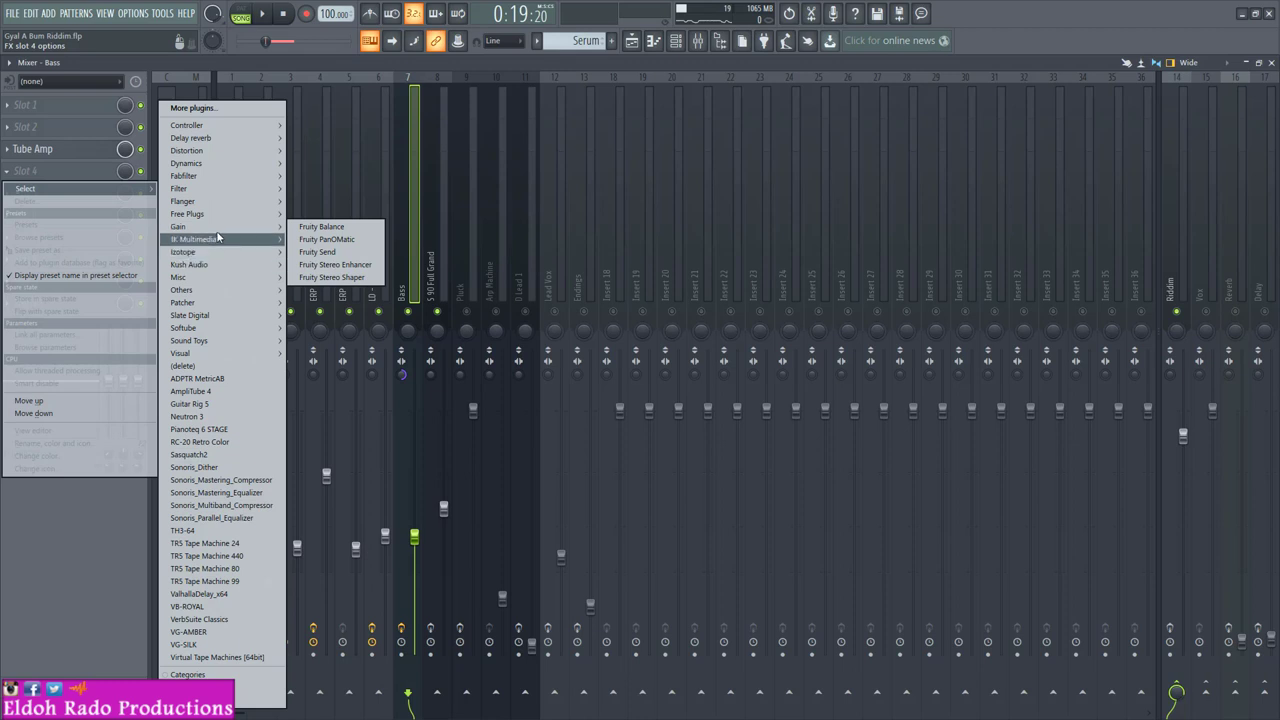
{"action": "mouse_move", "coordinate": [228, 214]}
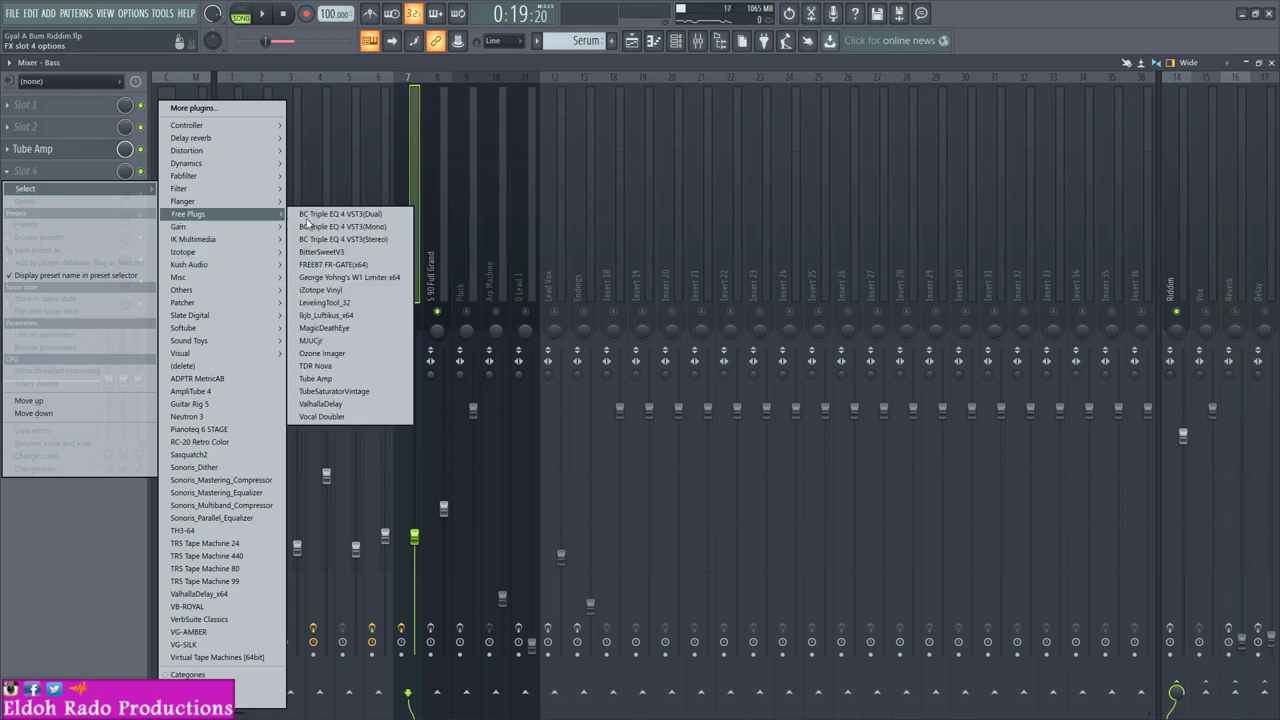
{"action": "left_click", "coordinate": [330, 302]}
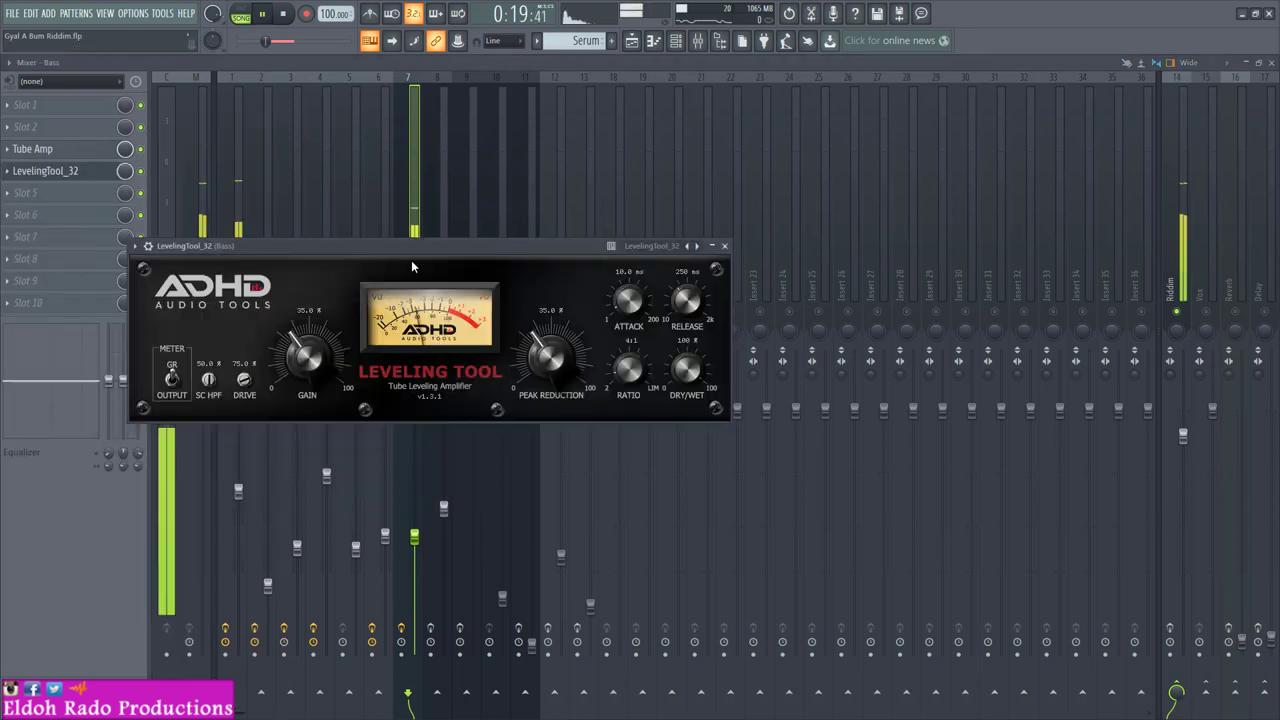
{"action": "left_click_drag", "start_coordinate": [442, 247], "coordinate": [438, 339]}
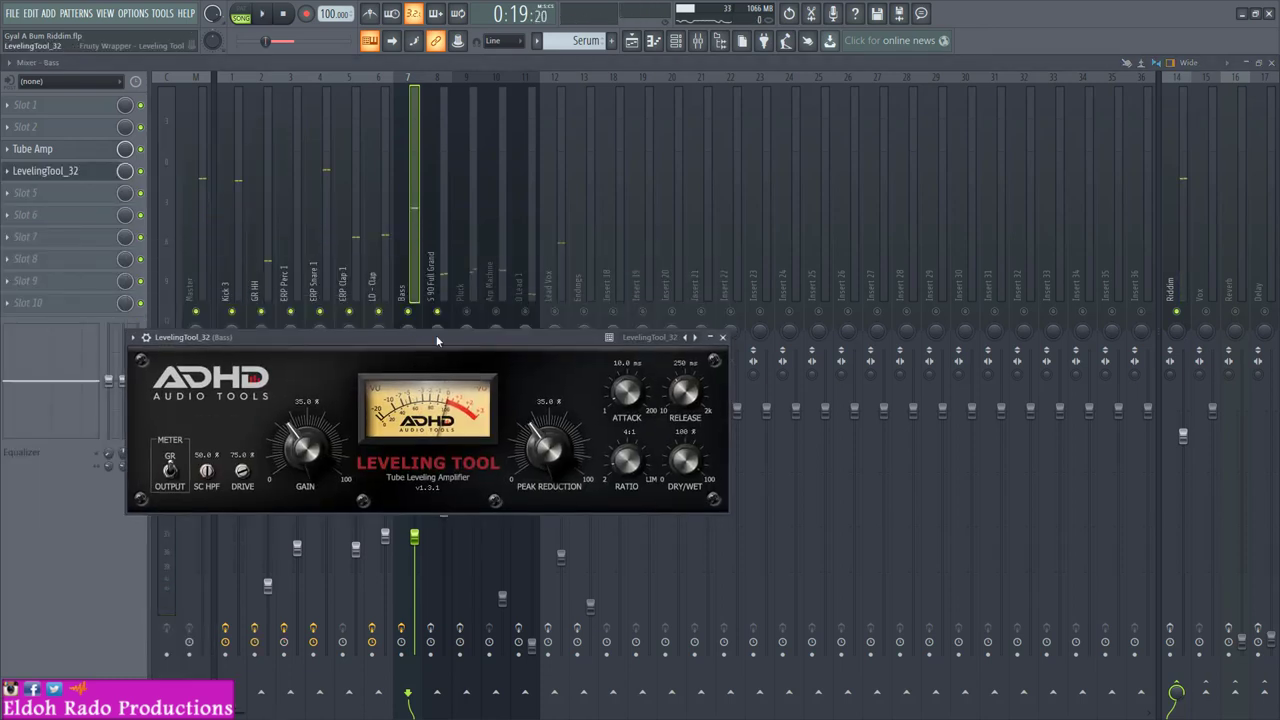
{"action": "left_click", "coordinate": [438, 312]}
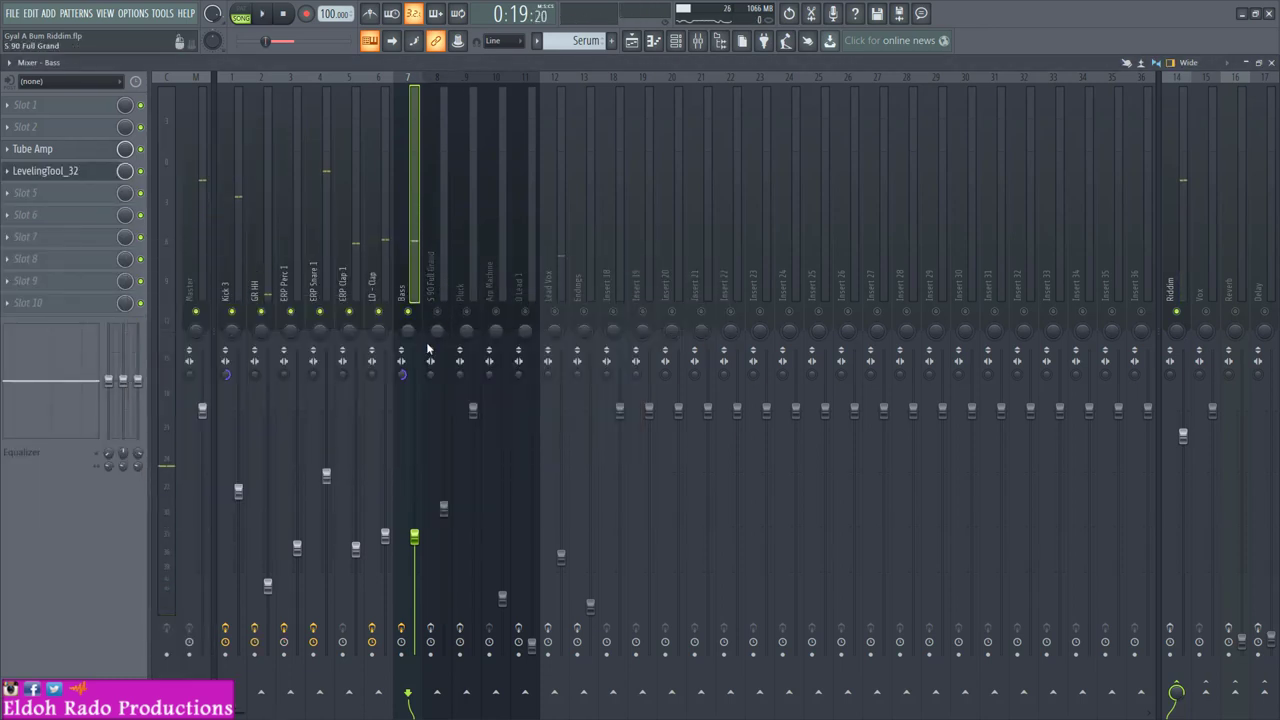
Step: Set the bass Leveling Tool's attack to 24.9 ms, release to 74.9 ms, ratio to 2:1 and gain to about 22 %
{"action": "left_click", "coordinate": [92, 176]}
{"action": "left_click_drag", "start_coordinate": [486, 340], "coordinate": [613, 233]}
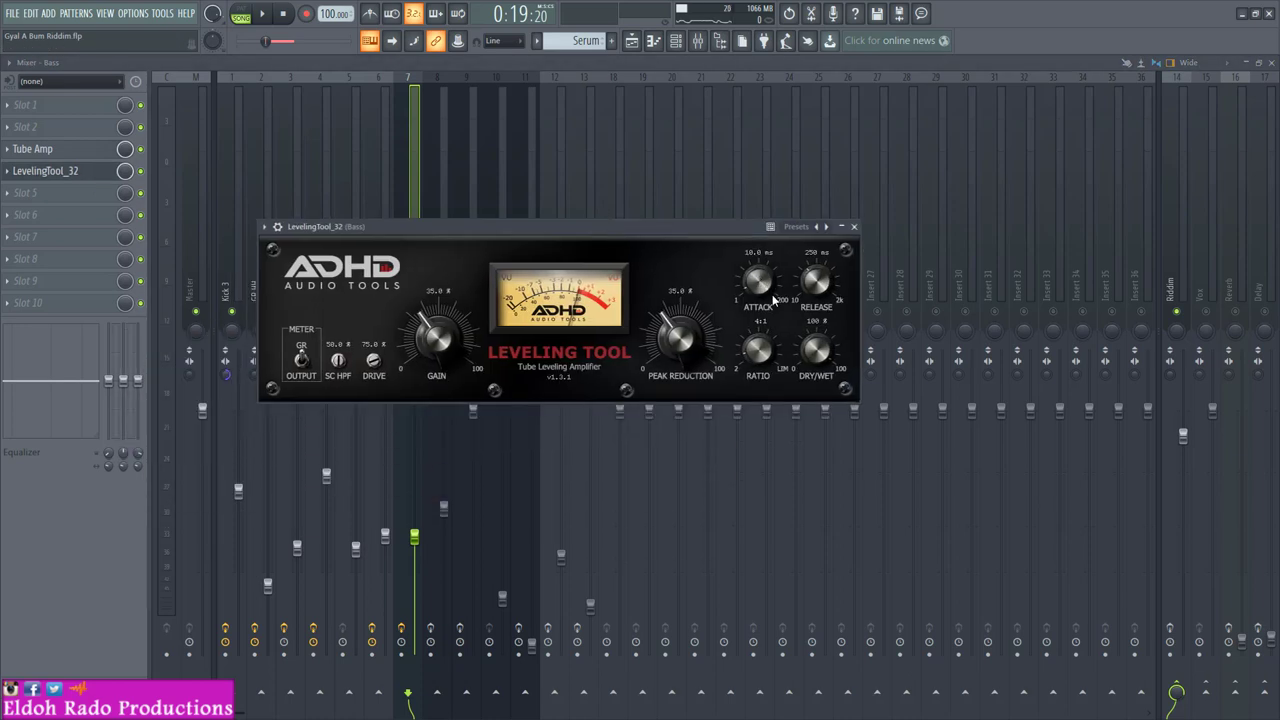
{"action": "left_click_drag", "start_coordinate": [771, 276], "coordinate": [812, 286]}
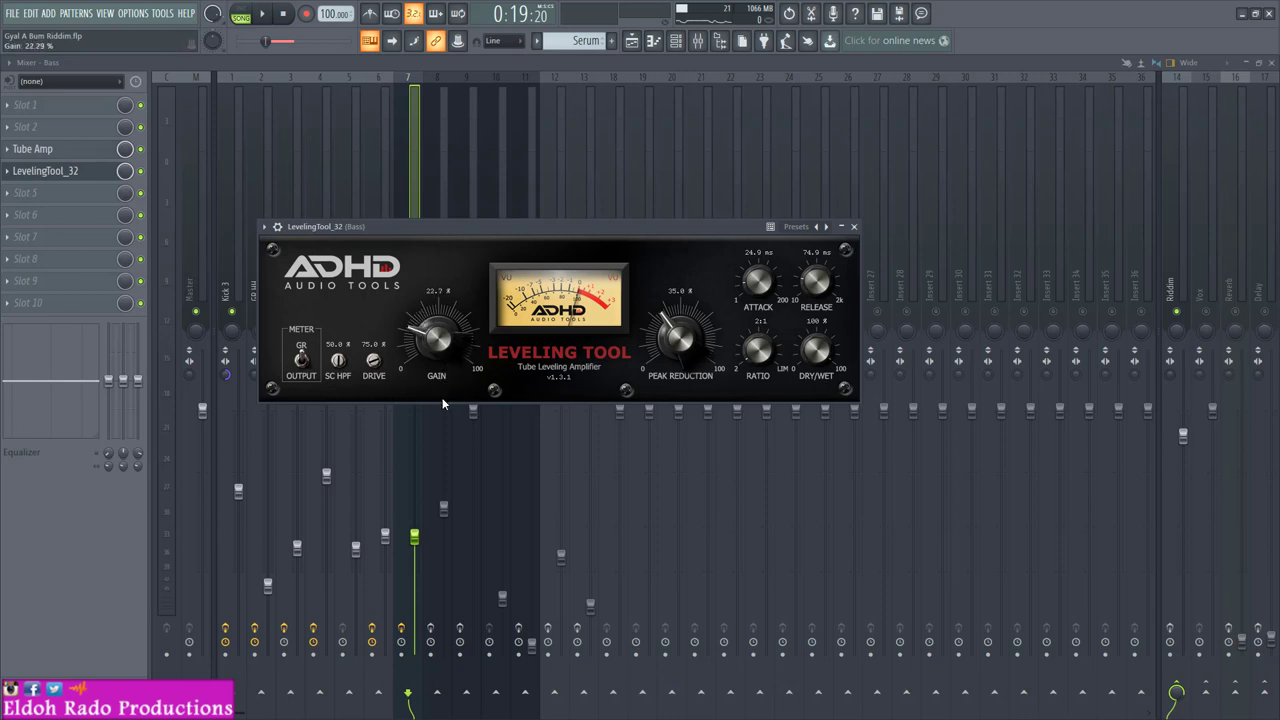
Step: Set the bass Leveling Tool's SC HPF to 0 % and compare the sound with the plugin switched off and on during playback
{"action": "key", "text": "space"}
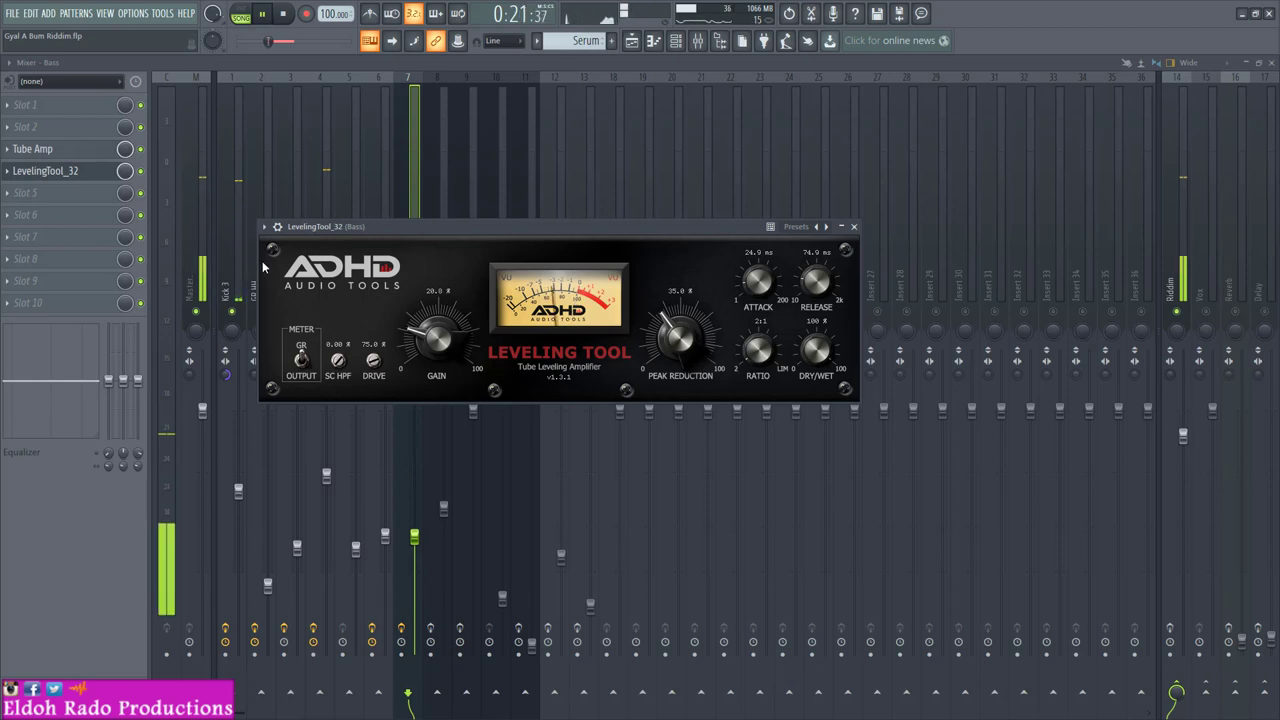
{"action": "left_click", "coordinate": [278, 227]}
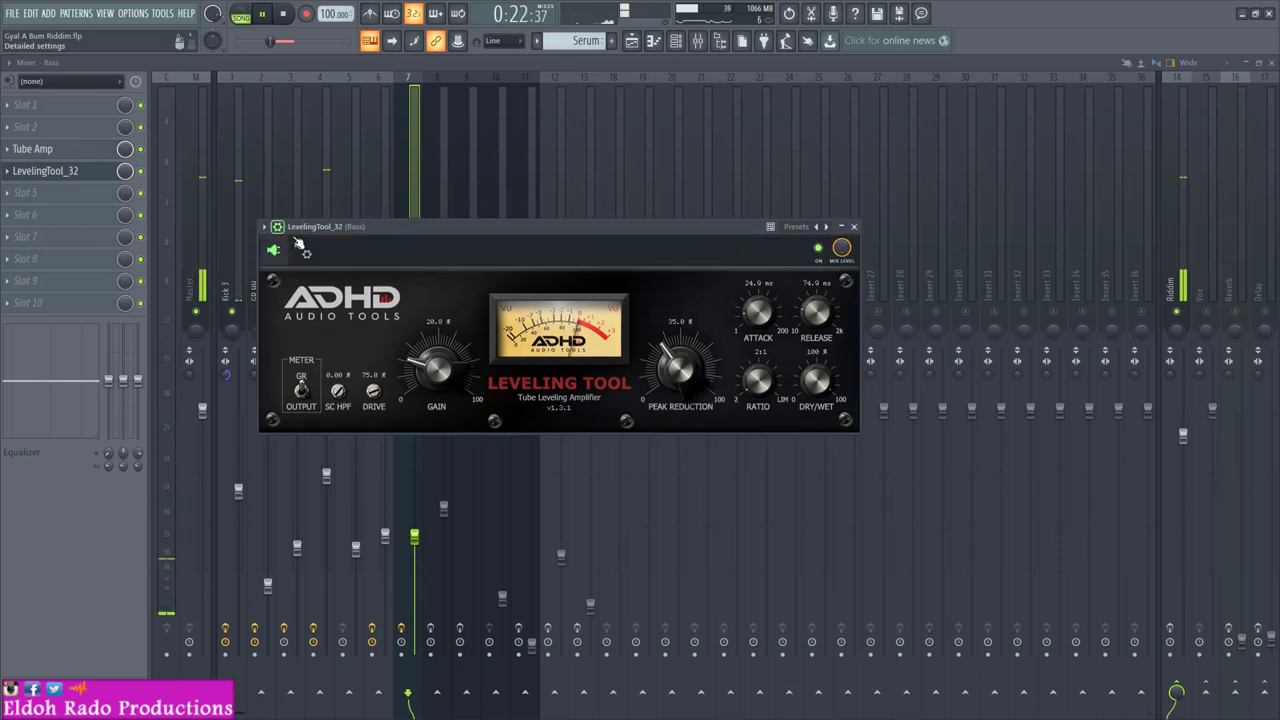
{"action": "left_click", "coordinate": [818, 248]}
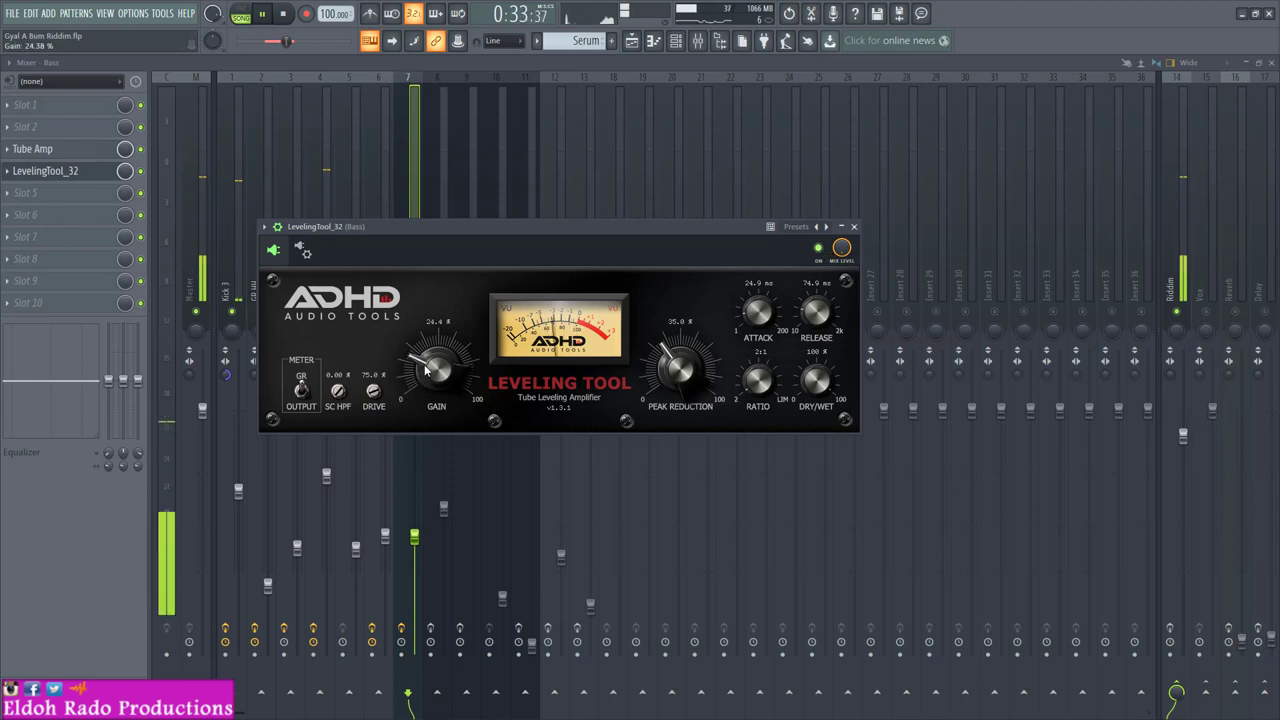
Step: Set the bass Leveling Tool's gain to 23.8 % and peak reduction to 27.7 %, then stop playback and close the plugin
{"action": "left_click_drag", "start_coordinate": [424, 364], "coordinate": [429, 353]}
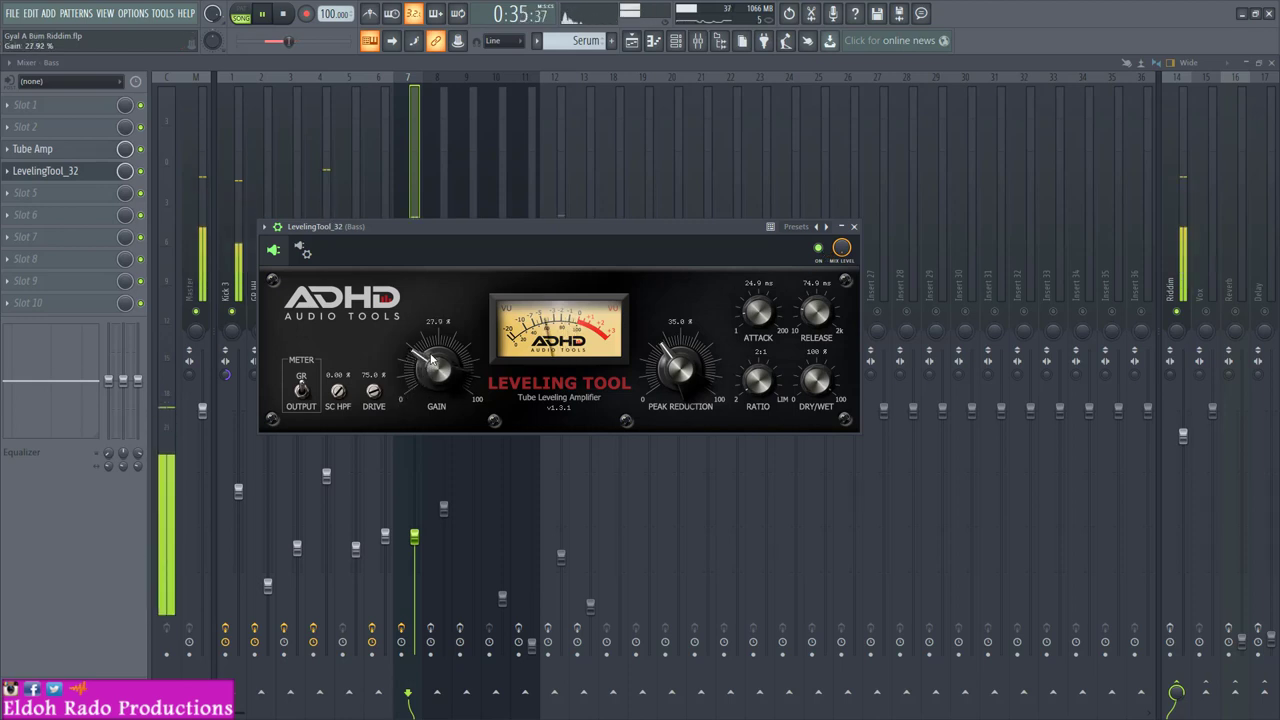
{"action": "left_click_drag", "start_coordinate": [676, 369], "coordinate": [672, 391]}
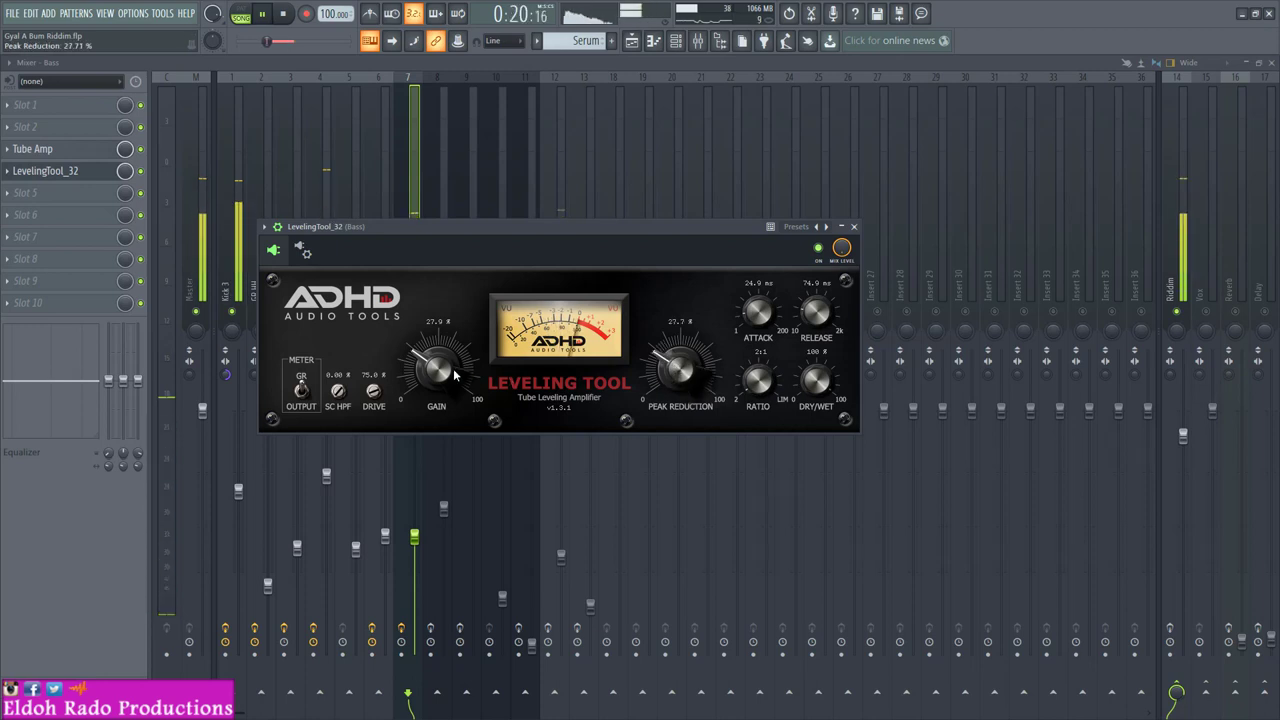
{"action": "scroll", "coordinate": [437, 370], "scroll_direction": "down", "scroll_amount": 2}
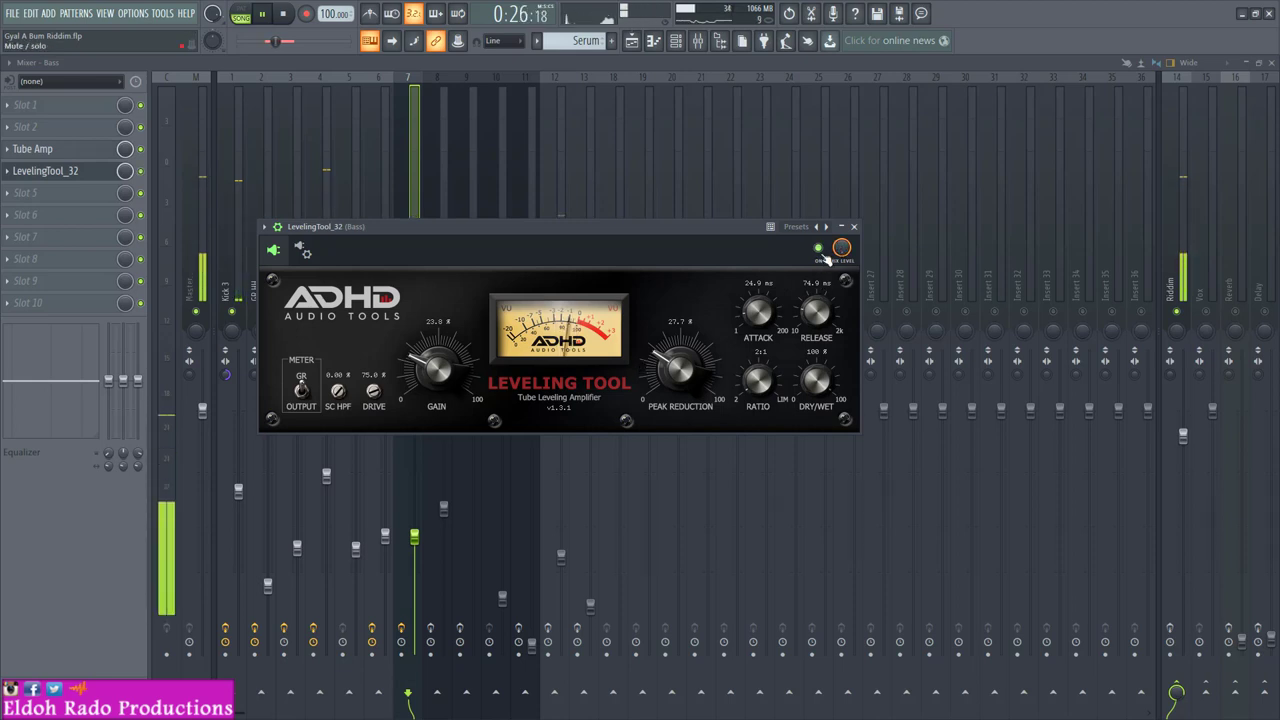
{"action": "key", "text": "space"}
{"action": "left_click", "coordinate": [854, 228]}
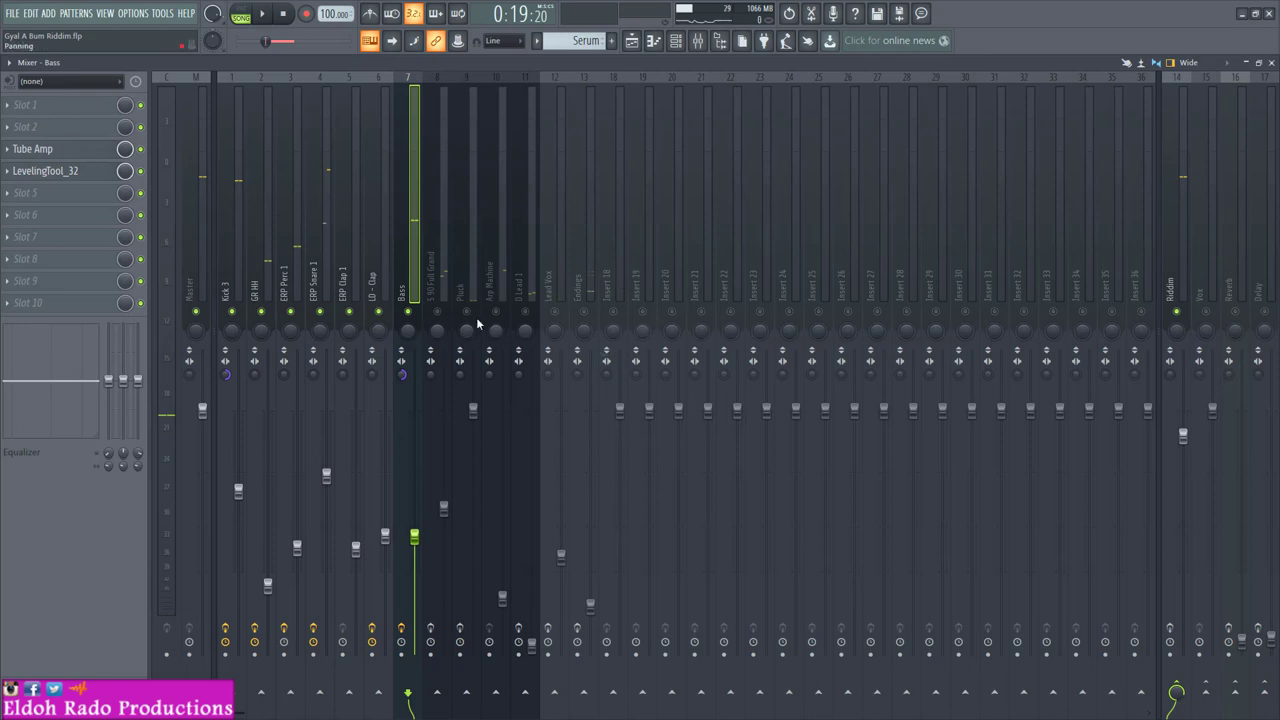
Step: Unmute the S 90 Full Grand track and listen briefly to it together with the drums and bass
{"action": "left_click", "coordinate": [444, 270]}
{"action": "key", "text": "space"}
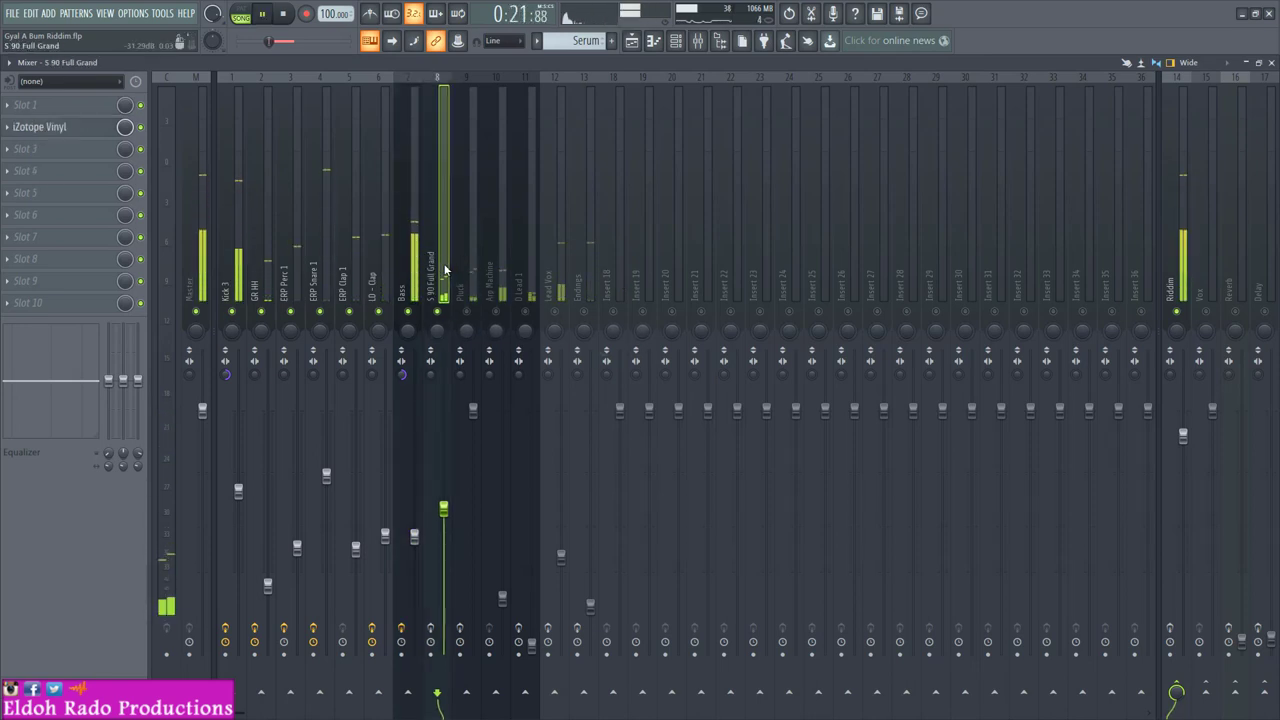
{"action": "key", "text": "space"}
Step: Set the bass Leveling Tool's peak reduction to 23.3 %, check it in playback and close the plugin
{"action": "left_click", "coordinate": [414, 280]}
{"action": "left_click", "coordinate": [88, 176]}
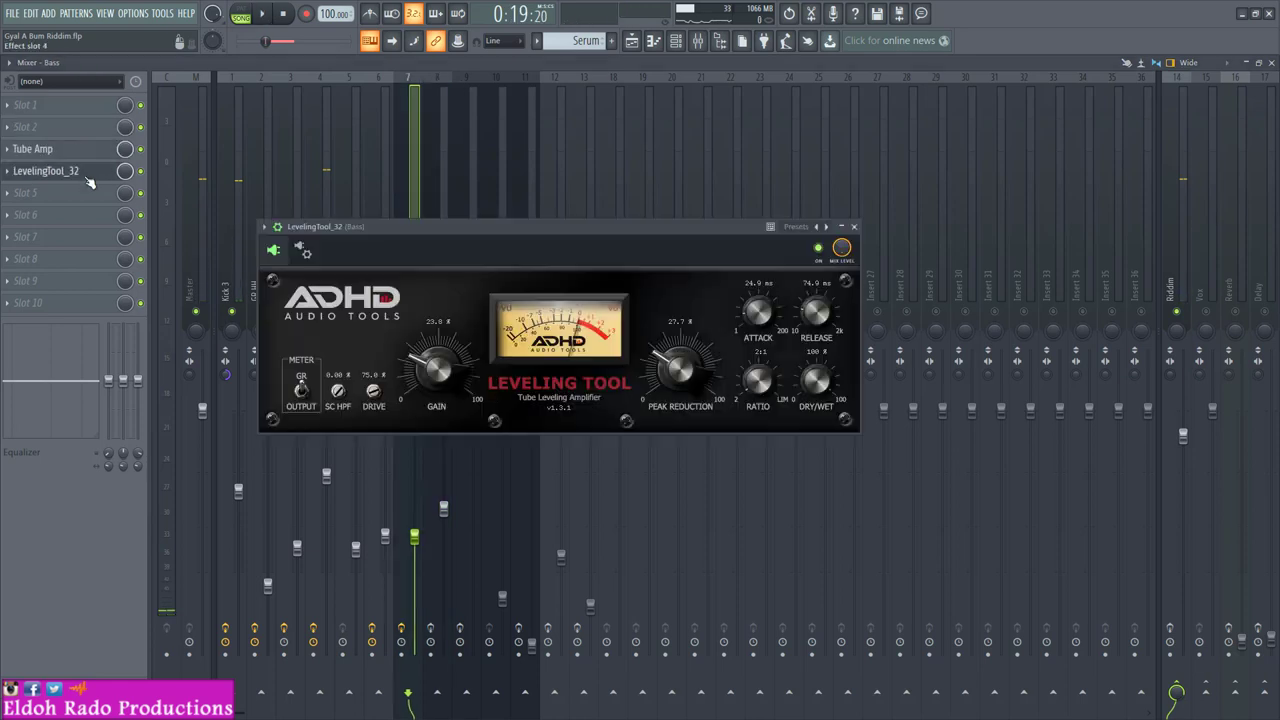
{"action": "left_click_drag", "start_coordinate": [669, 368], "coordinate": [672, 373]}
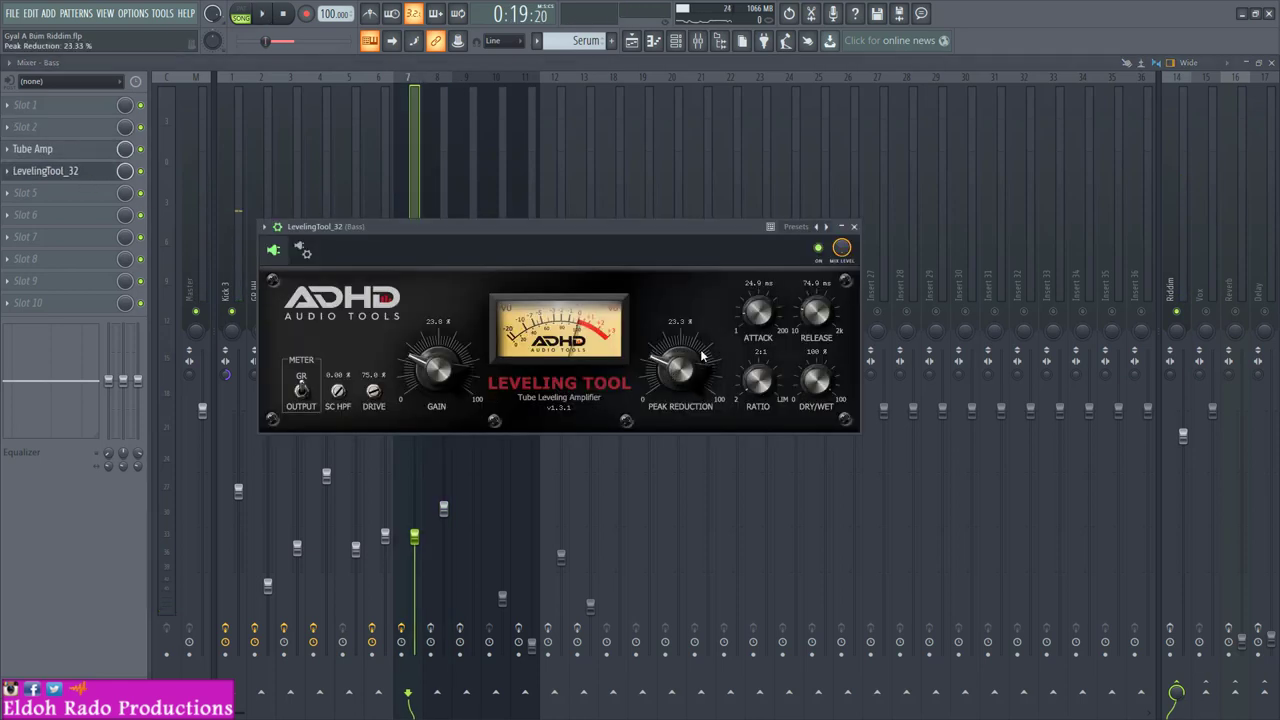
{"action": "key", "text": "space"}
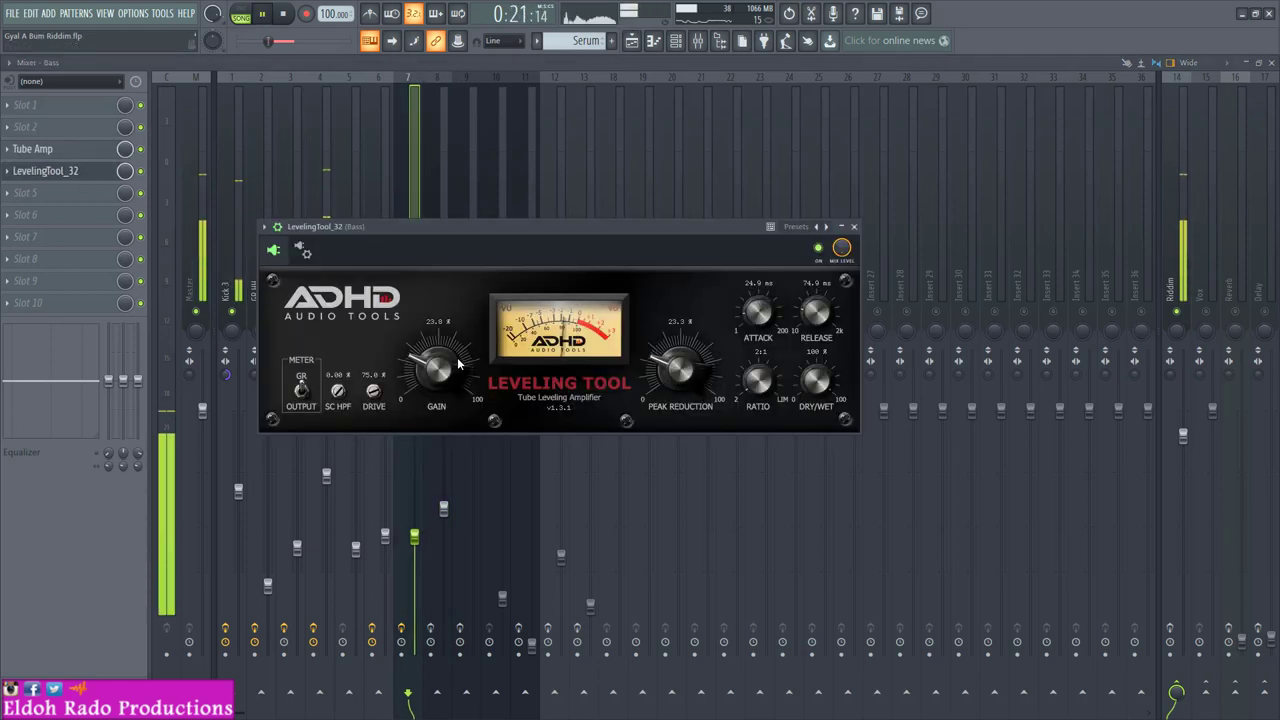
{"action": "left_click", "coordinate": [855, 227]}
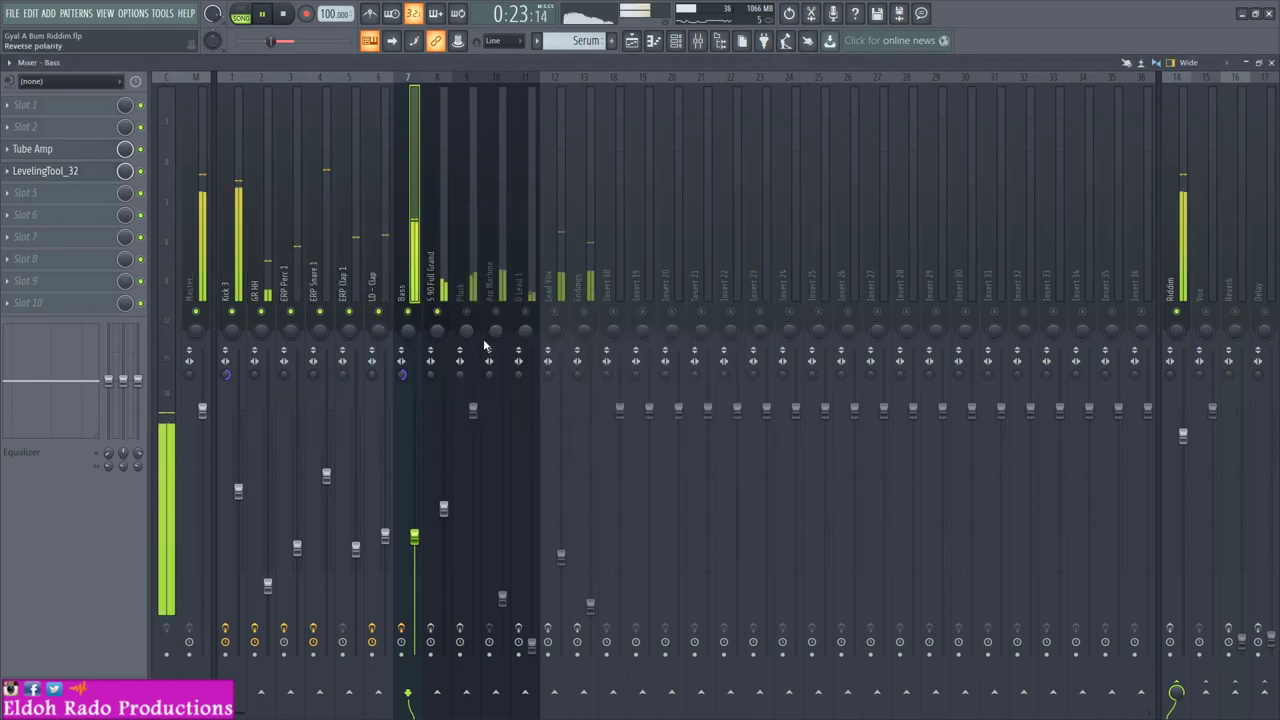
Step: Review the iZotope Vinyl settings on S 90 Full Grand while the song plays, then close the plugin
{"action": "left_click", "coordinate": [440, 320]}
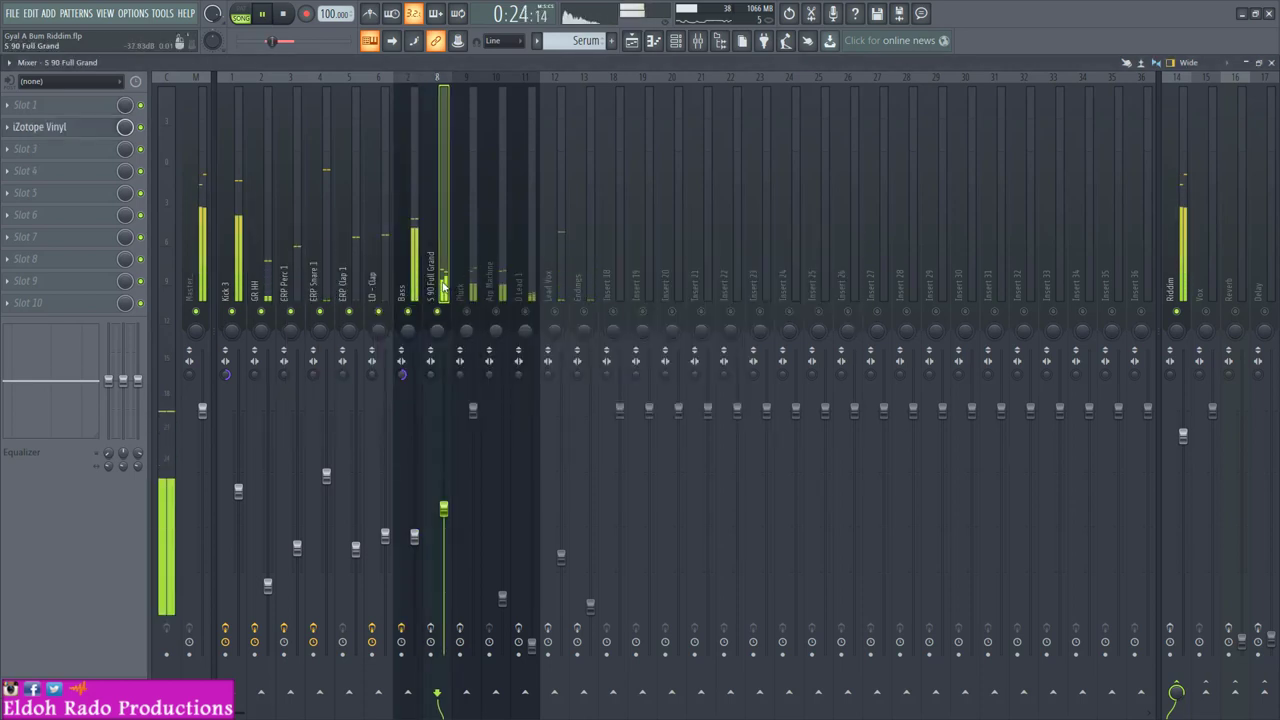
{"action": "left_click", "coordinate": [97, 131]}
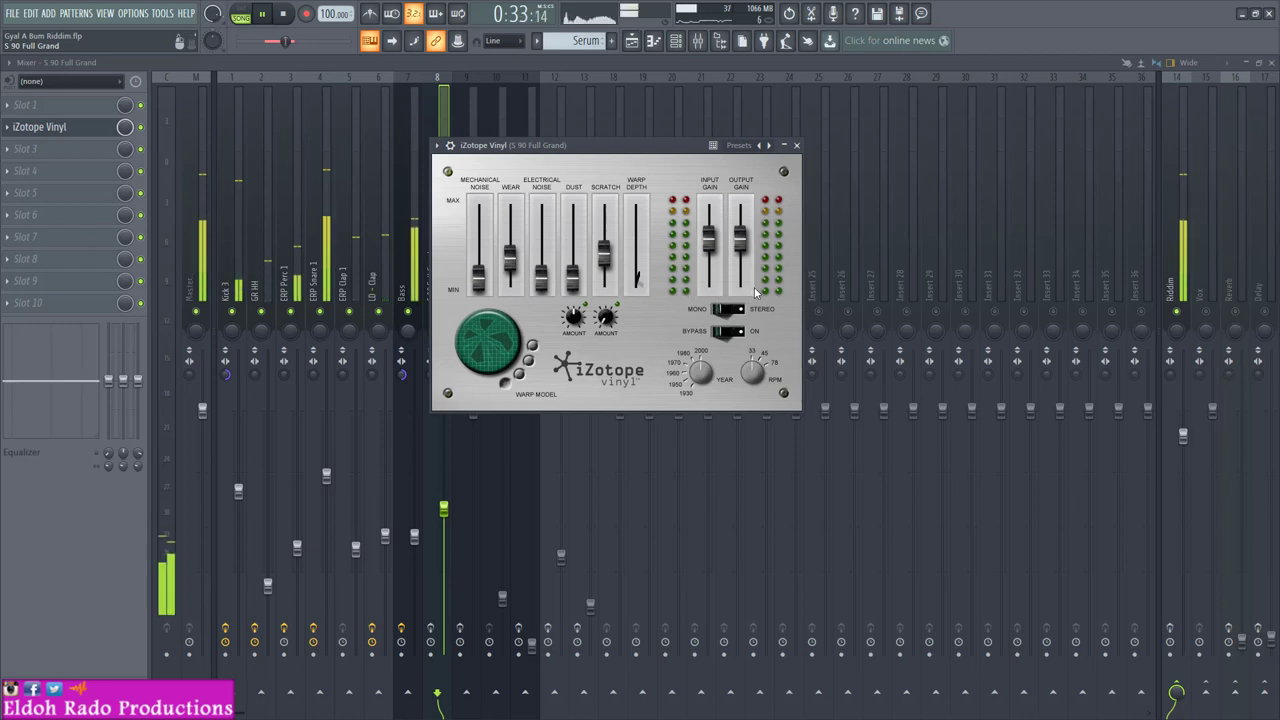
{"action": "key", "text": "space"}
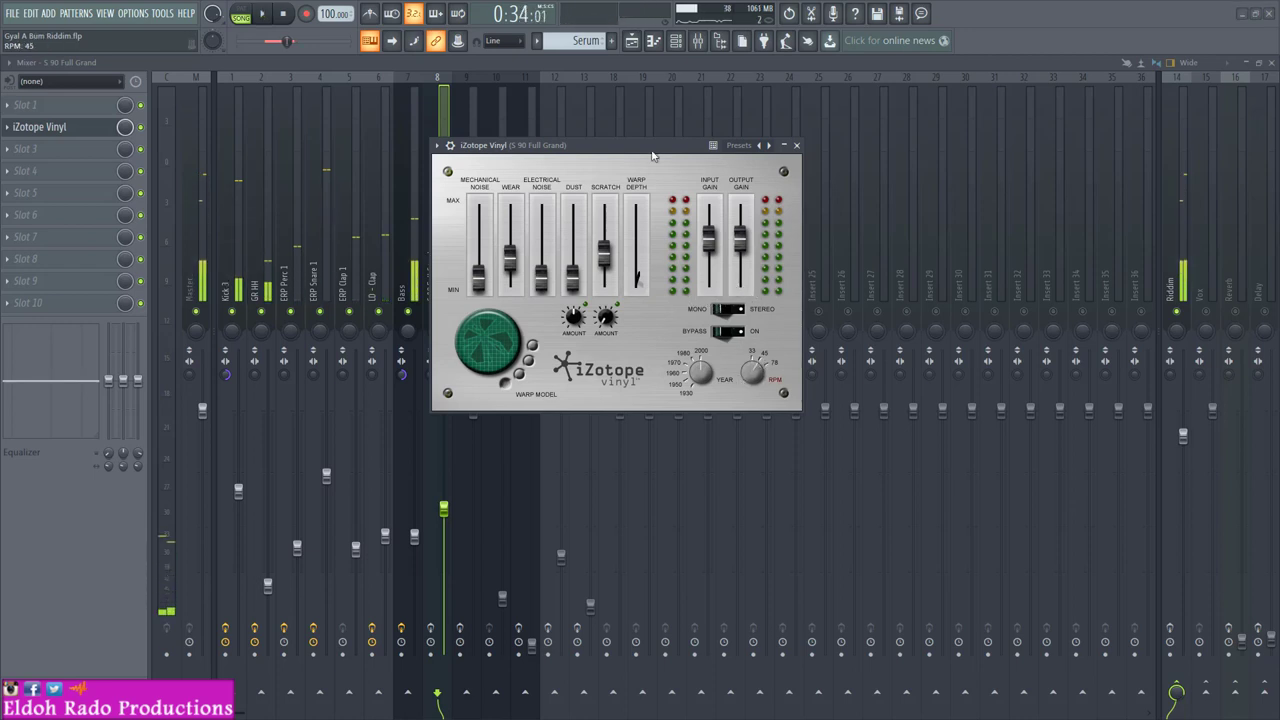
{"action": "key", "text": "space"}
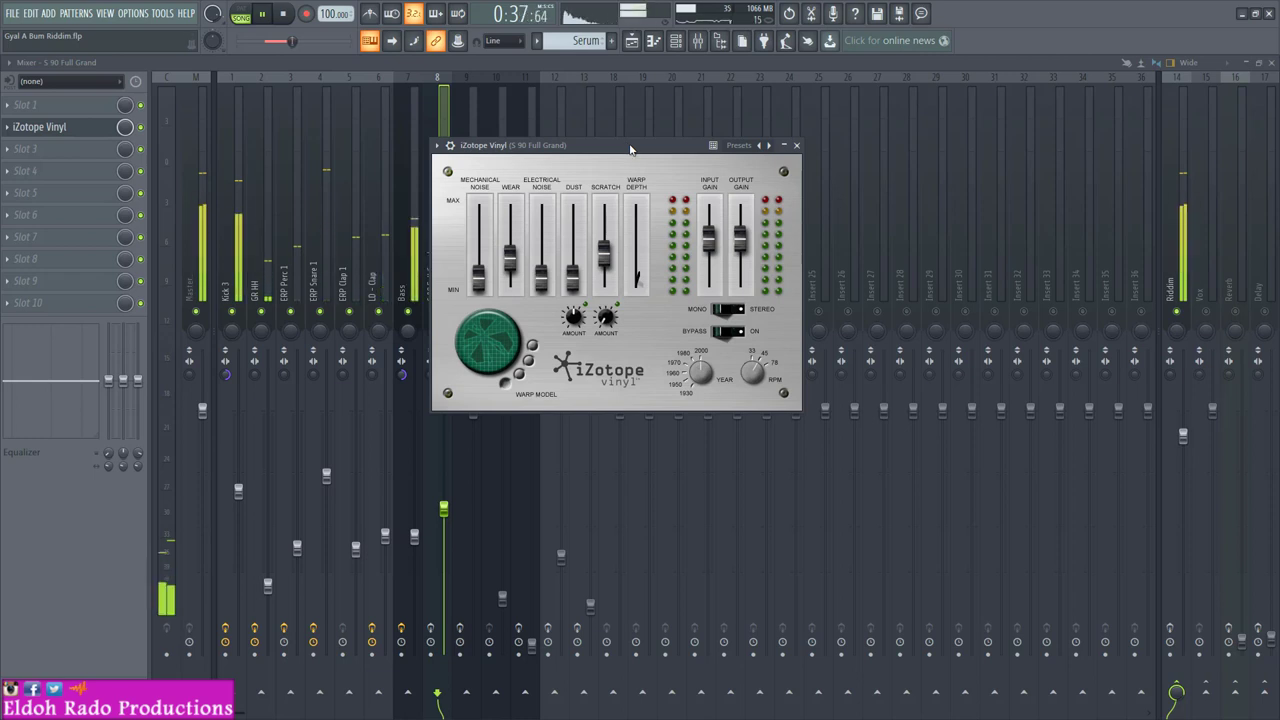
{"action": "left_click", "coordinate": [797, 147]}
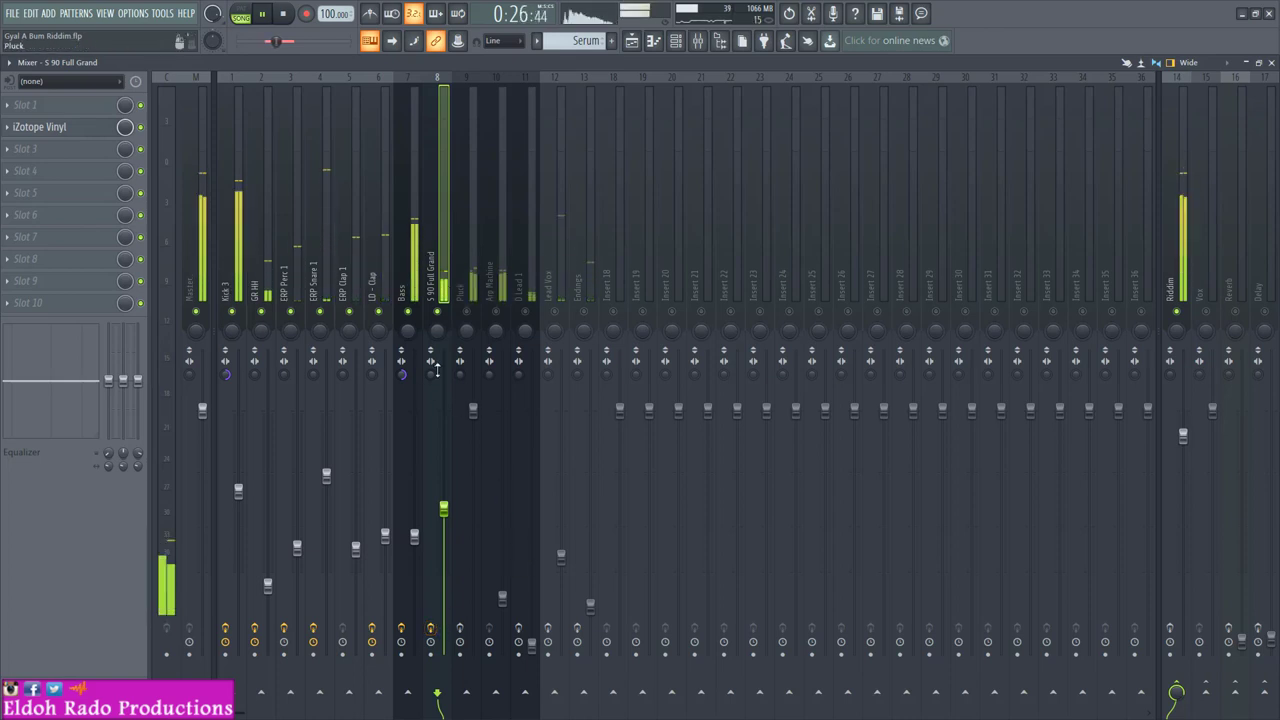
Step: Load BC Triple EQ 4 VST3(Stereo) from the free plugins into effect slot 3 of S 90 Full Grand
{"action": "left_click", "coordinate": [70, 157]}
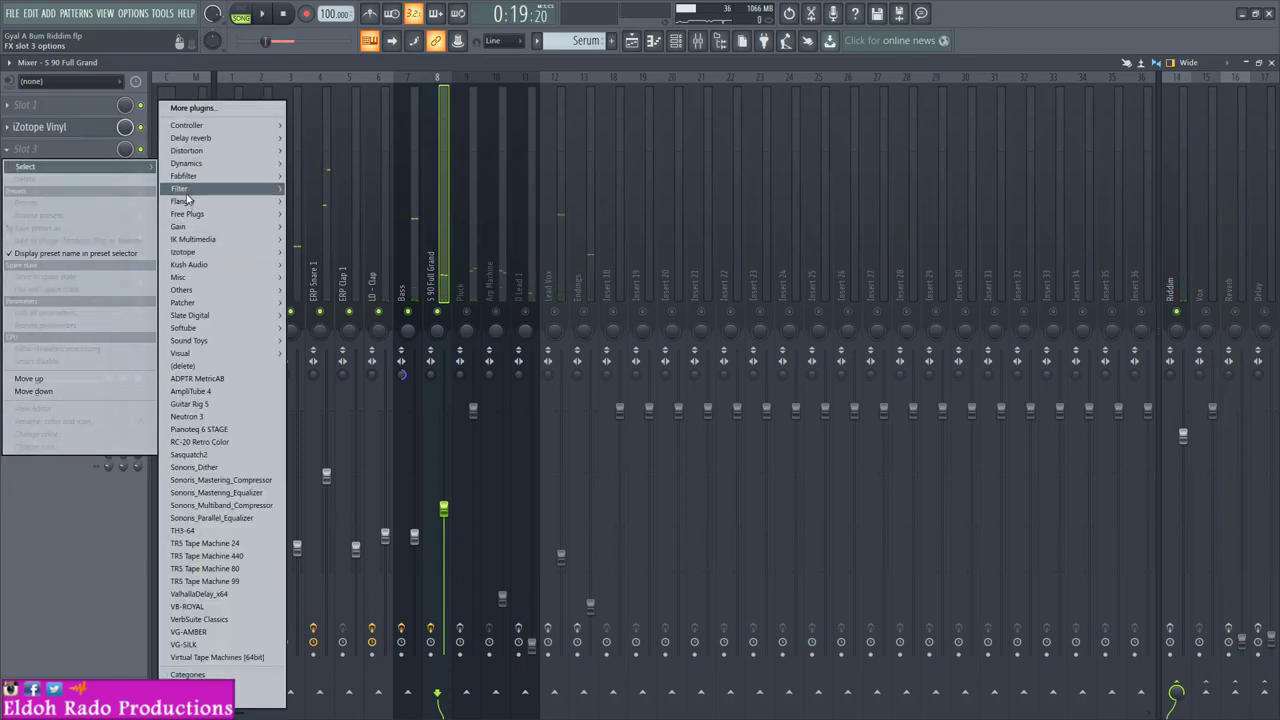
{"action": "mouse_move", "coordinate": [191, 194]}
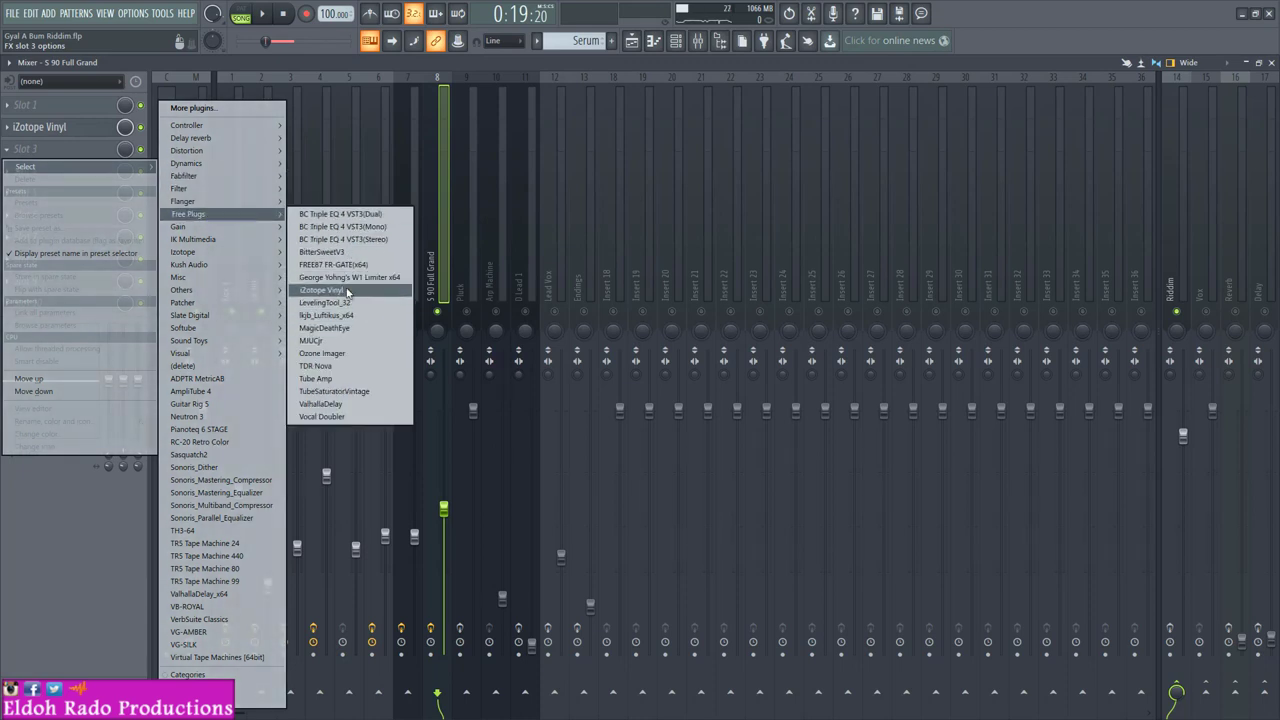
{"action": "left_click", "coordinate": [368, 241]}
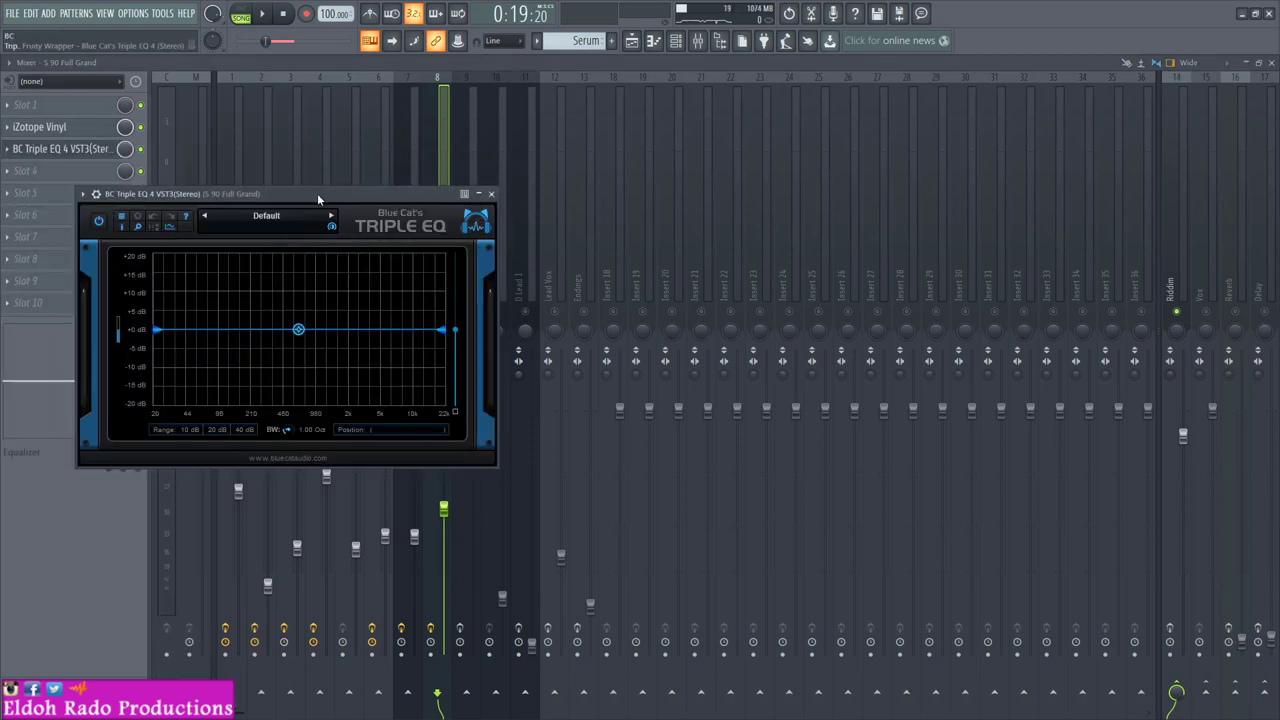
{"action": "left_click_drag", "start_coordinate": [318, 197], "coordinate": [584, 164]}
Step: Try cutting the piano's low shelf to about -20 dB in Triple EQ, with a mid boost of 1.7 dB in the low end
{"action": "left_click", "coordinate": [558, 300]}
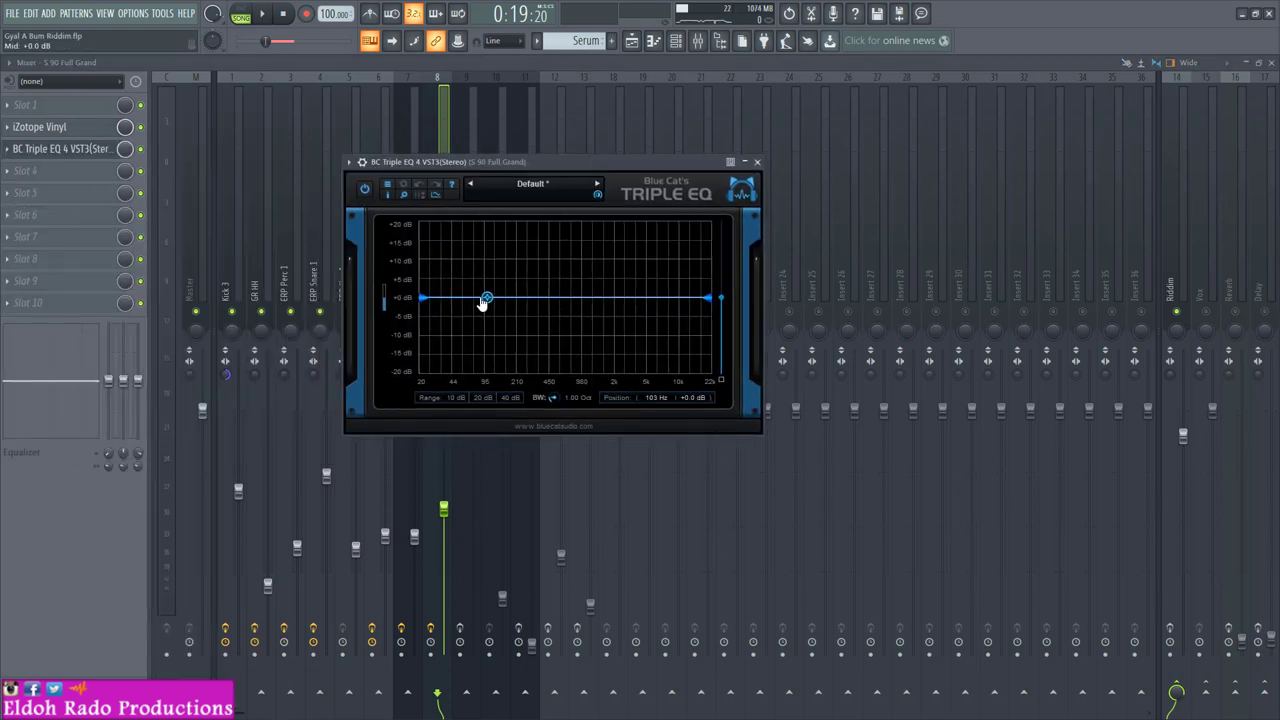
{"action": "mouse_move", "coordinate": [486, 299]}
{"action": "left_mouse_down"}
{"action": "mouse_move", "coordinate": [457, 310]}
{"action": "mouse_move", "coordinate": [467, 323]}
{"action": "mouse_move", "coordinate": [475, 292]}
{"action": "left_mouse_up"}
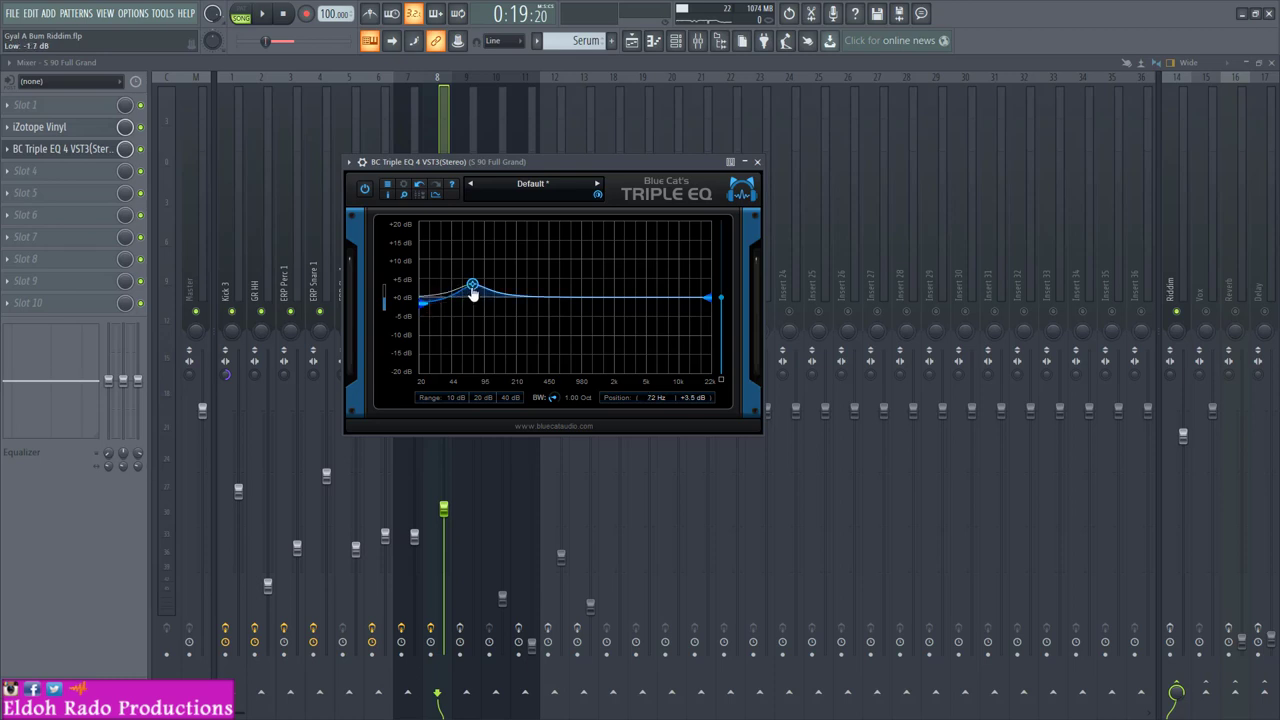
{"action": "double_click", "coordinate": [473, 289]}
{"action": "left_click_drag", "start_coordinate": [564, 298], "coordinate": [460, 302]}
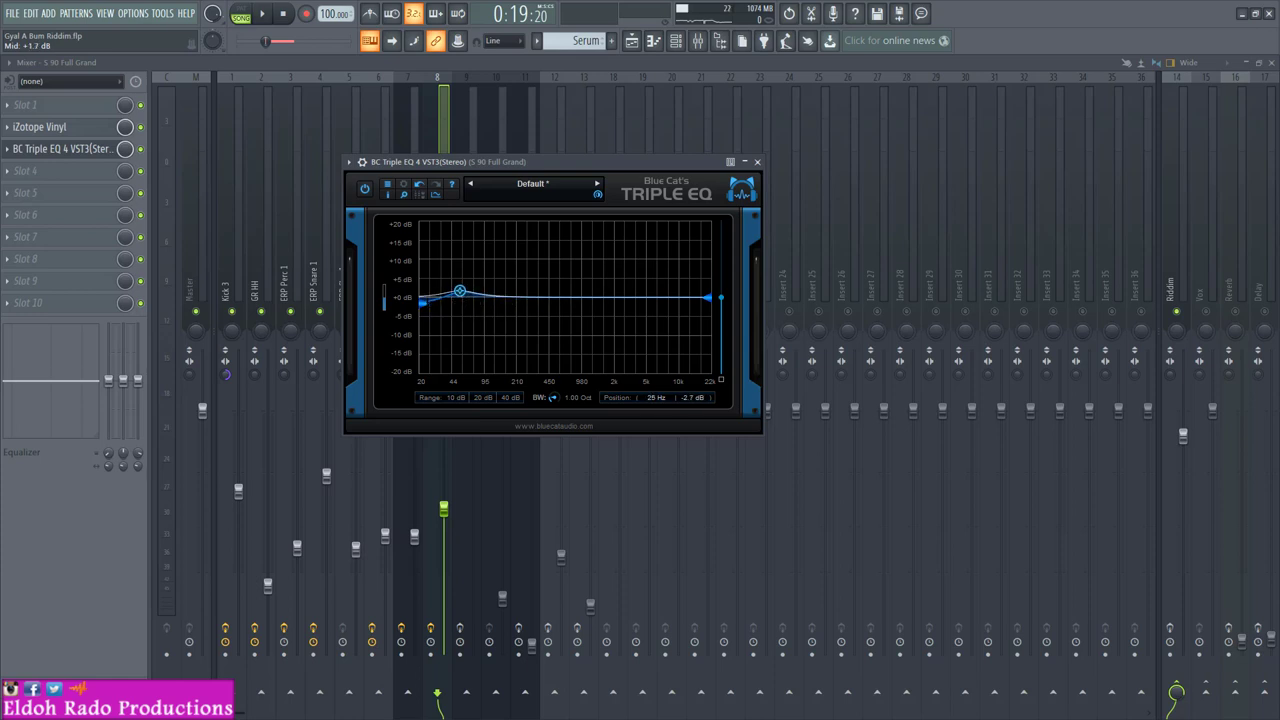
{"action": "left_click_drag", "start_coordinate": [421, 336], "coordinate": [426, 394]}
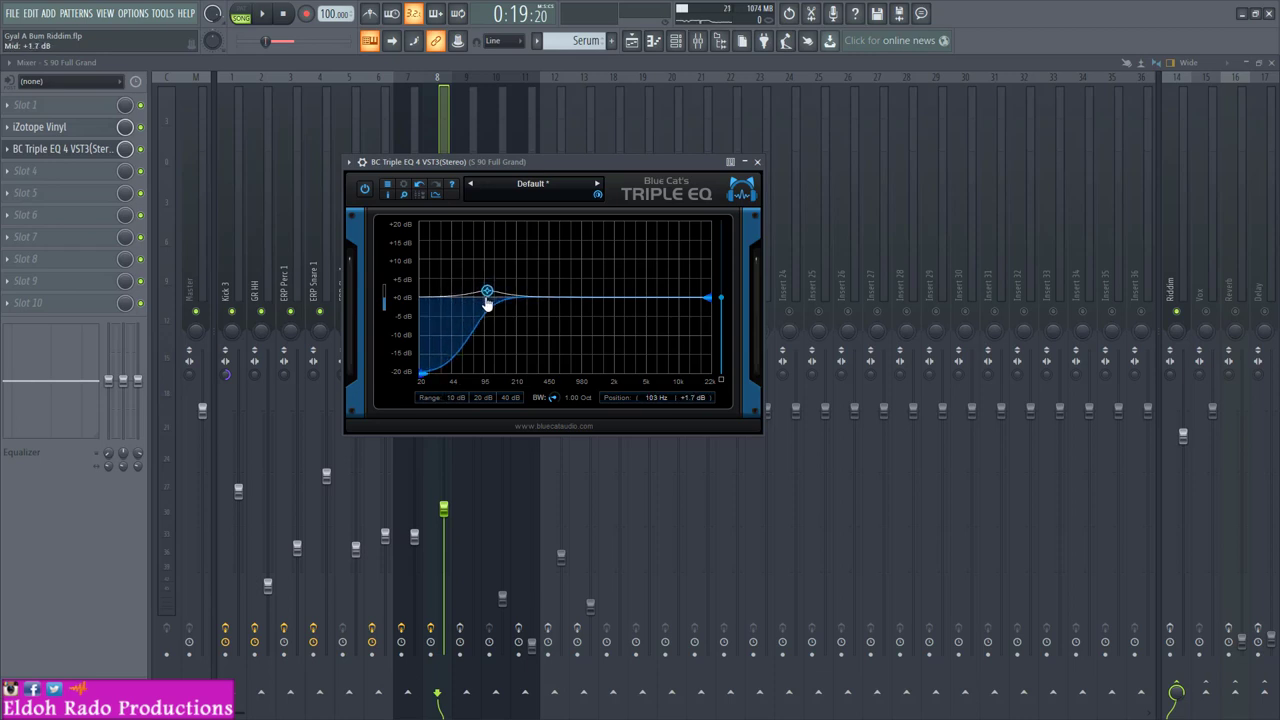
Step: Try widening Triple EQ's mid band to 2.85 octaves and placing it at about 101 Hz with a 0.5 dB boost
{"action": "left_click_drag", "start_coordinate": [561, 402], "coordinate": [634, 293]}
{"action": "left_click_drag", "start_coordinate": [485, 305], "coordinate": [512, 302]}
{"action": "left_click_drag", "start_coordinate": [557, 400], "coordinate": [557, 440]}
{"action": "left_click_drag", "start_coordinate": [516, 306], "coordinate": [497, 305]}
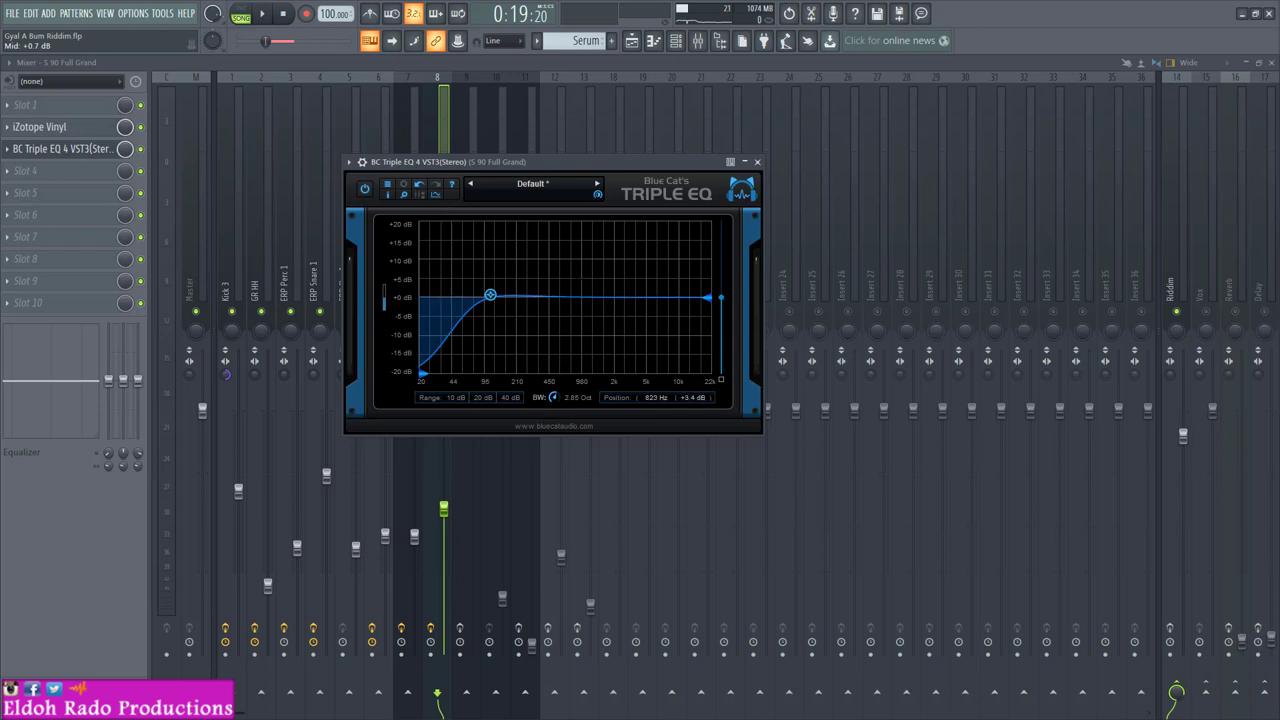
{"action": "mouse_move", "coordinate": [491, 306]}
{"action": "left_mouse_down"}
{"action": "mouse_move", "coordinate": [481, 313]}
{"action": "mouse_move", "coordinate": [486, 297]}
{"action": "left_mouse_up"}
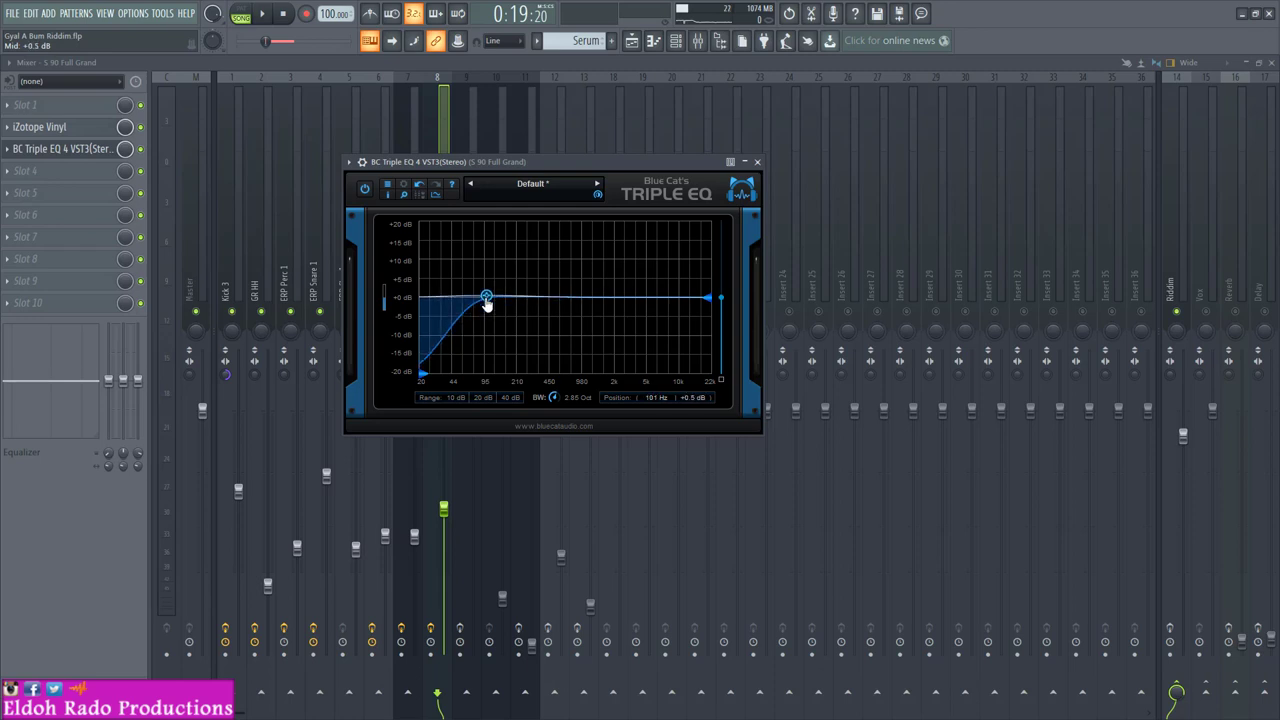
Step: Replace the Triple EQ in slot 3 of S 90 Full Grand with TDR Nova from the free plugins
{"action": "left_click", "coordinate": [13, 152]}
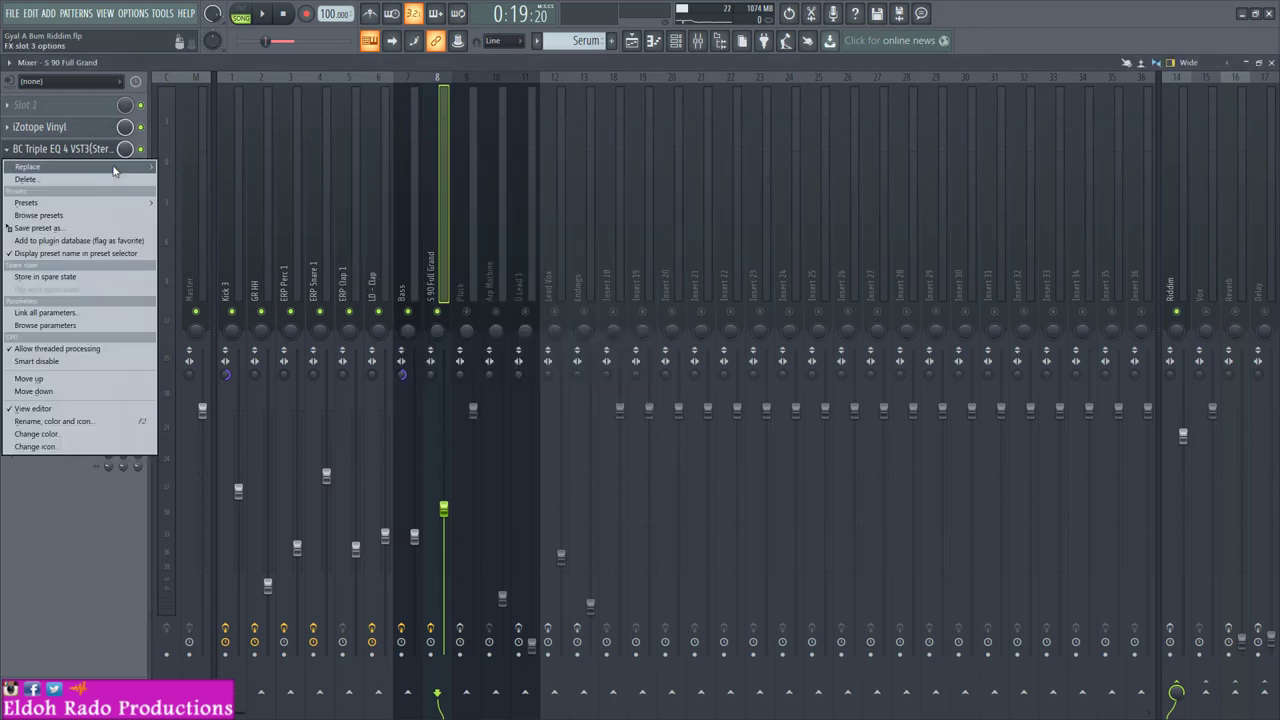
{"action": "mouse_move", "coordinate": [114, 174]}
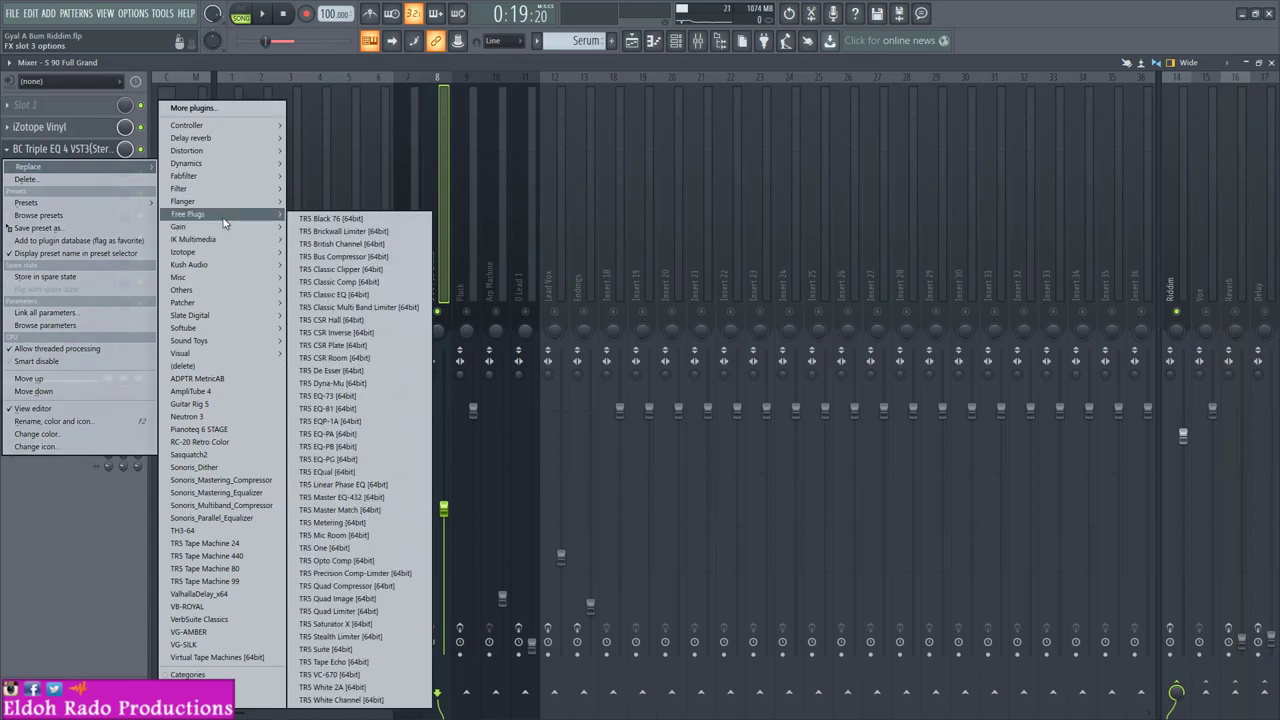
{"action": "mouse_move", "coordinate": [230, 214]}
{"action": "left_click", "coordinate": [316, 366]}
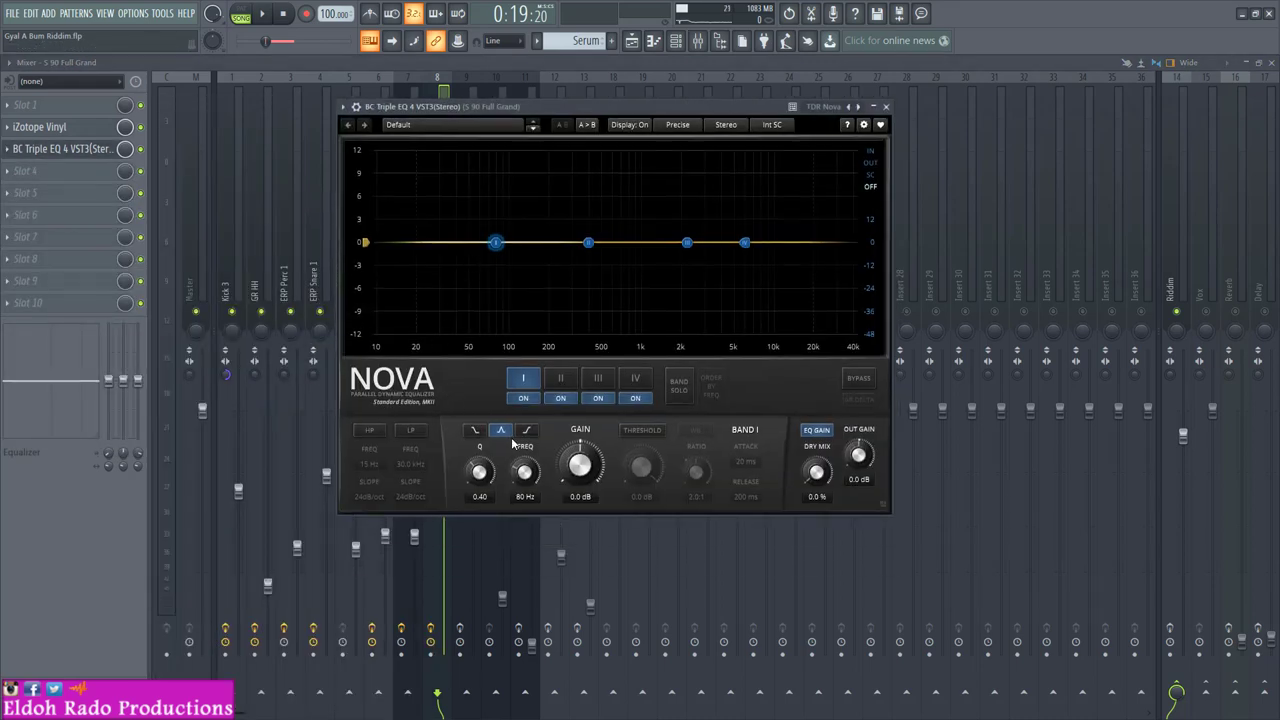
Step: Enable Nova's high-pass filter at 80 Hz and set the analyzer to the output signal while the song plays
{"action": "left_click", "coordinate": [369, 431]}
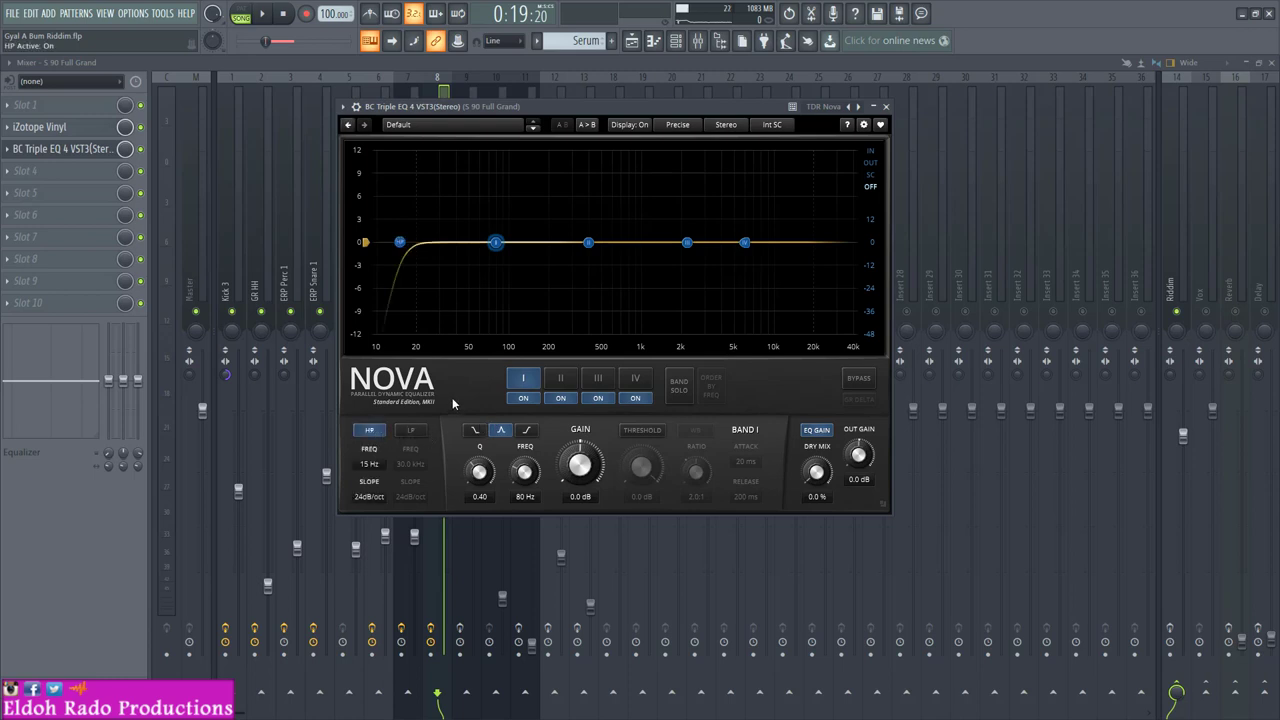
{"action": "key", "text": "space"}
{"action": "left_click_drag", "start_coordinate": [369, 466], "coordinate": [369, 461]}
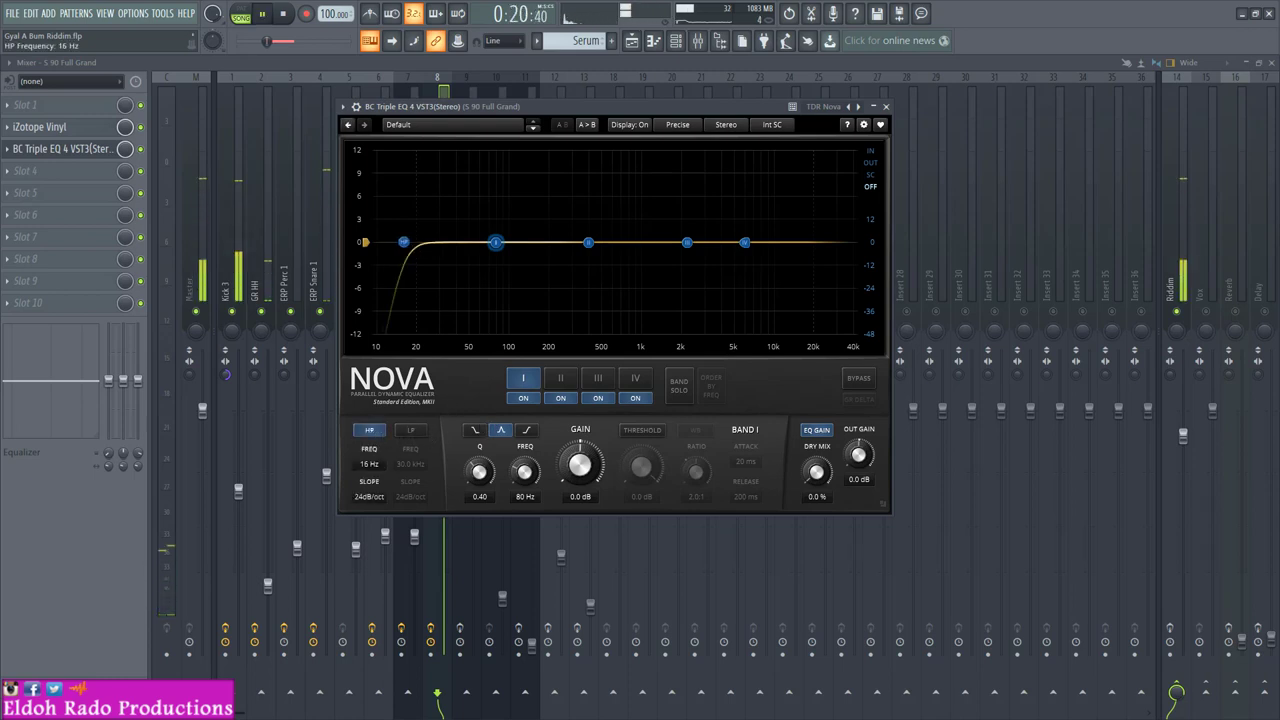
{"action": "left_click_drag", "start_coordinate": [405, 242], "coordinate": [451, 242]}
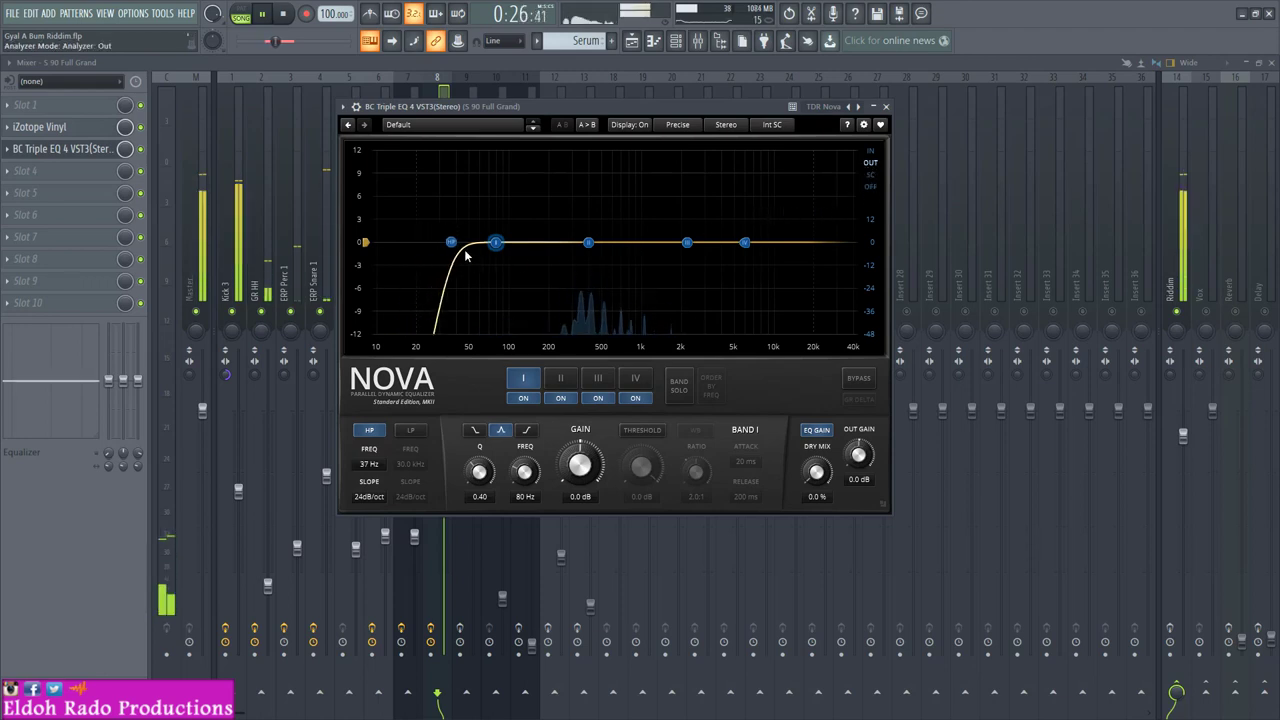
{"action": "left_click_drag", "start_coordinate": [451, 242], "coordinate": [500, 248]}
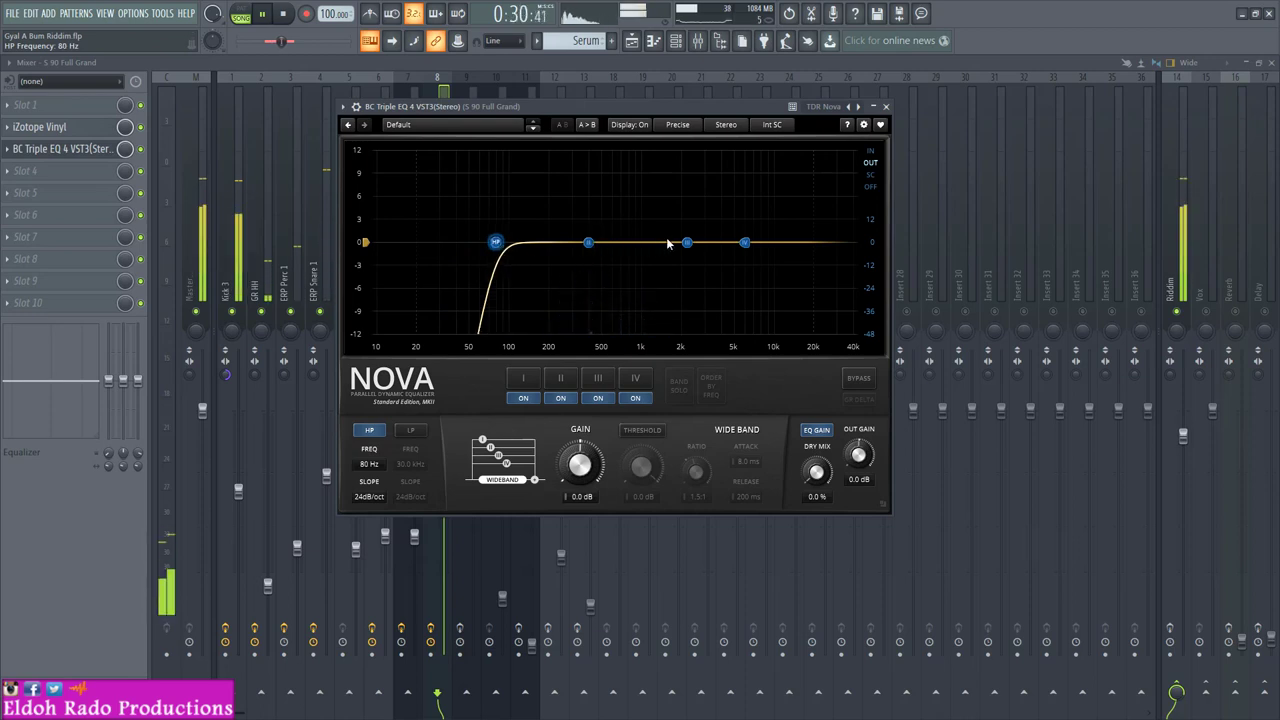
Step: Boost Nova's band III by 2.0 dB at about 1896 Hz and raise the dry mix to 100%
{"action": "mouse_move", "coordinate": [686, 243]}
{"action": "left_mouse_down"}
{"action": "mouse_move", "coordinate": [686, 221]}
{"action": "mouse_move", "coordinate": [665, 229]}
{"action": "mouse_move", "coordinate": [678, 230]}
{"action": "left_mouse_up"}
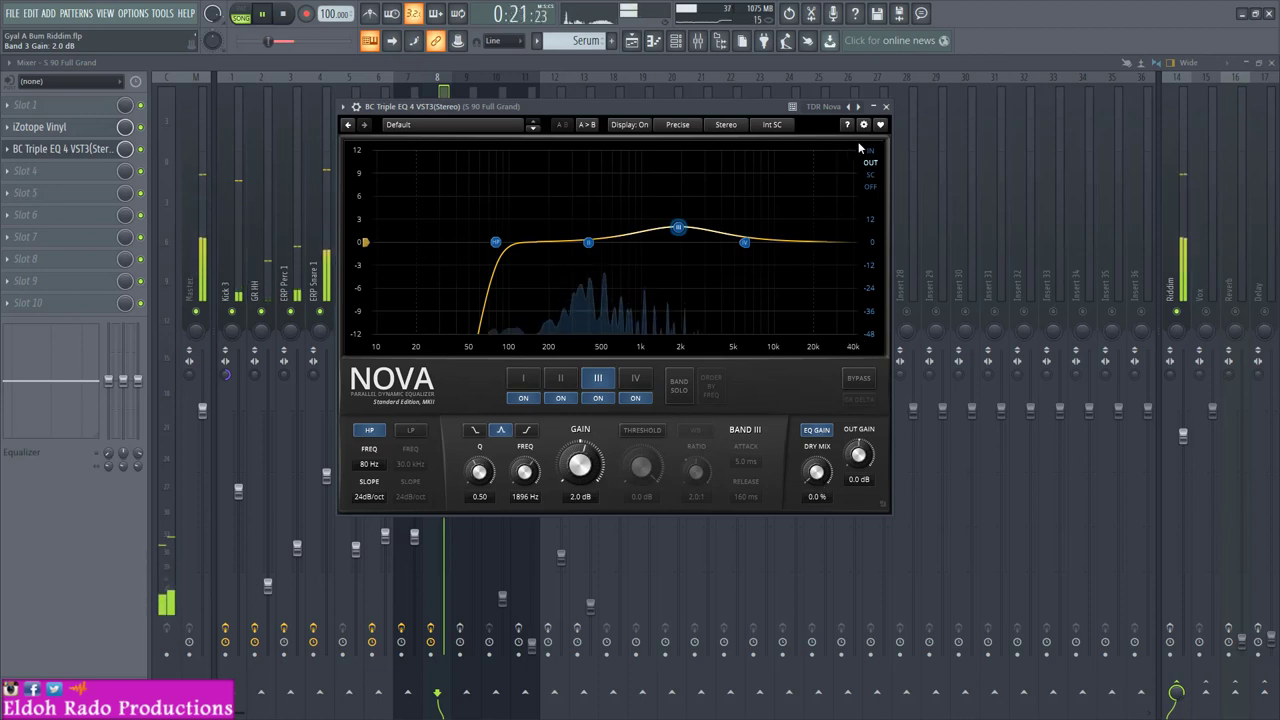
{"action": "left_click", "coordinate": [366, 106]}
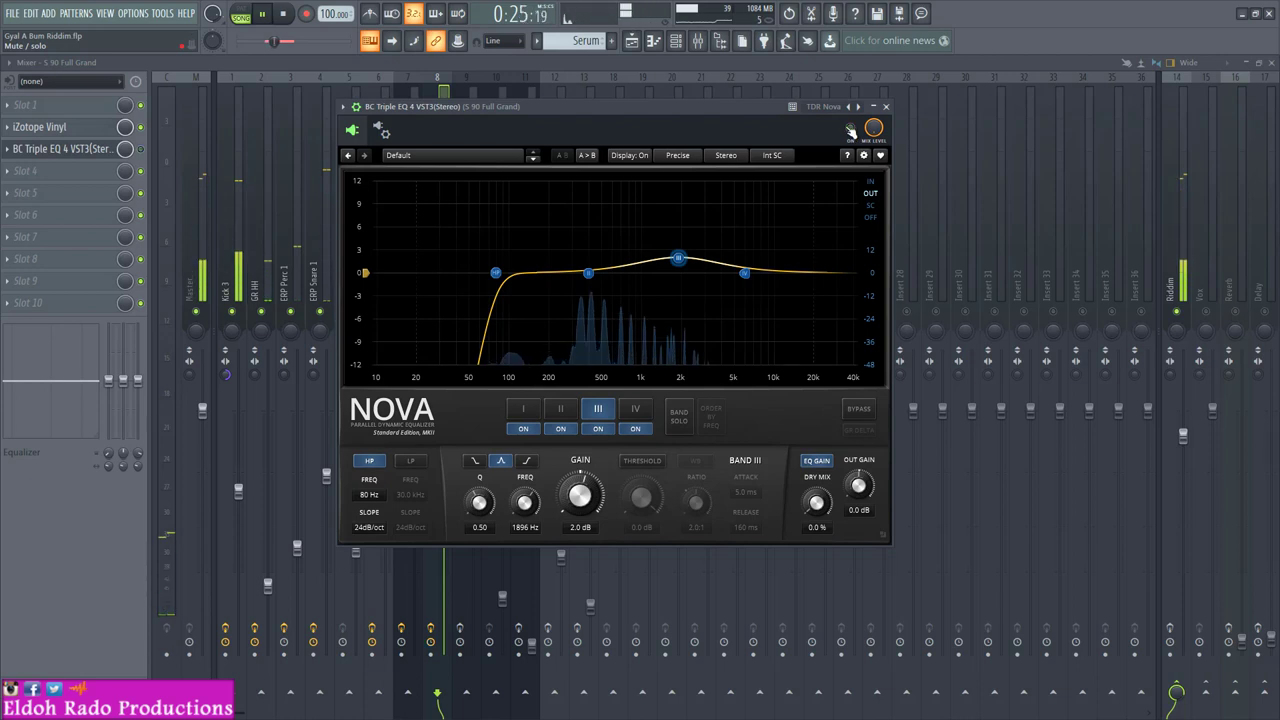
{"action": "left_click", "coordinate": [851, 130]}
{"action": "left_click_drag", "start_coordinate": [817, 503], "coordinate": [818, 471]}
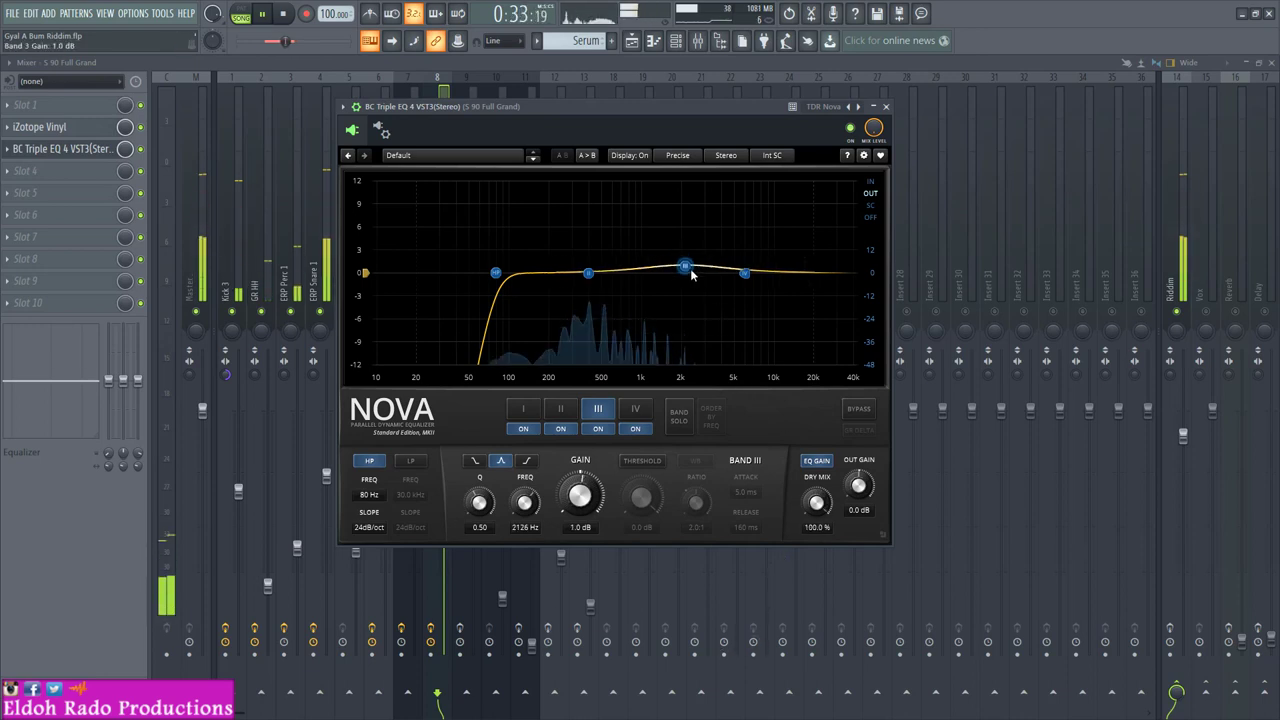
Step: Adjust Nova's band III to about 1.5 dB at 2150 Hz and boost band II by 1.7 dB at 405 Hz
{"action": "left_click_drag", "start_coordinate": [691, 270], "coordinate": [692, 270]}
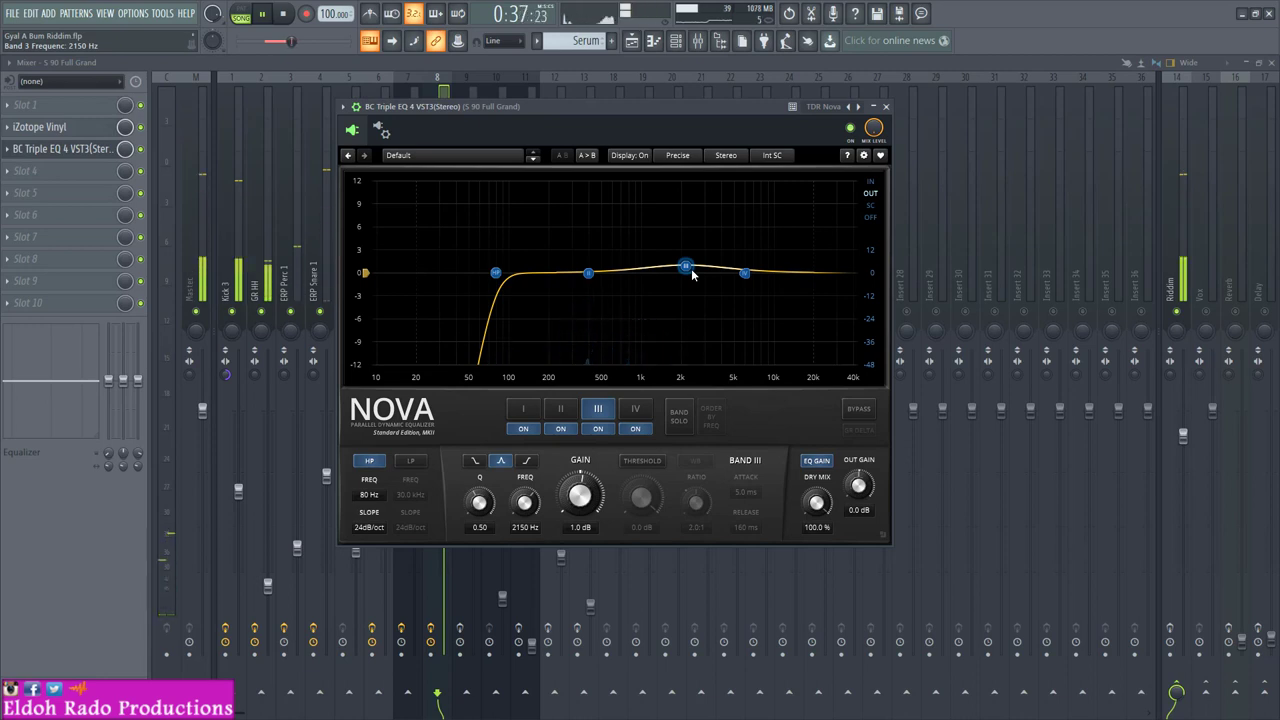
{"action": "left_click_drag", "start_coordinate": [686, 269], "coordinate": [686, 265]}
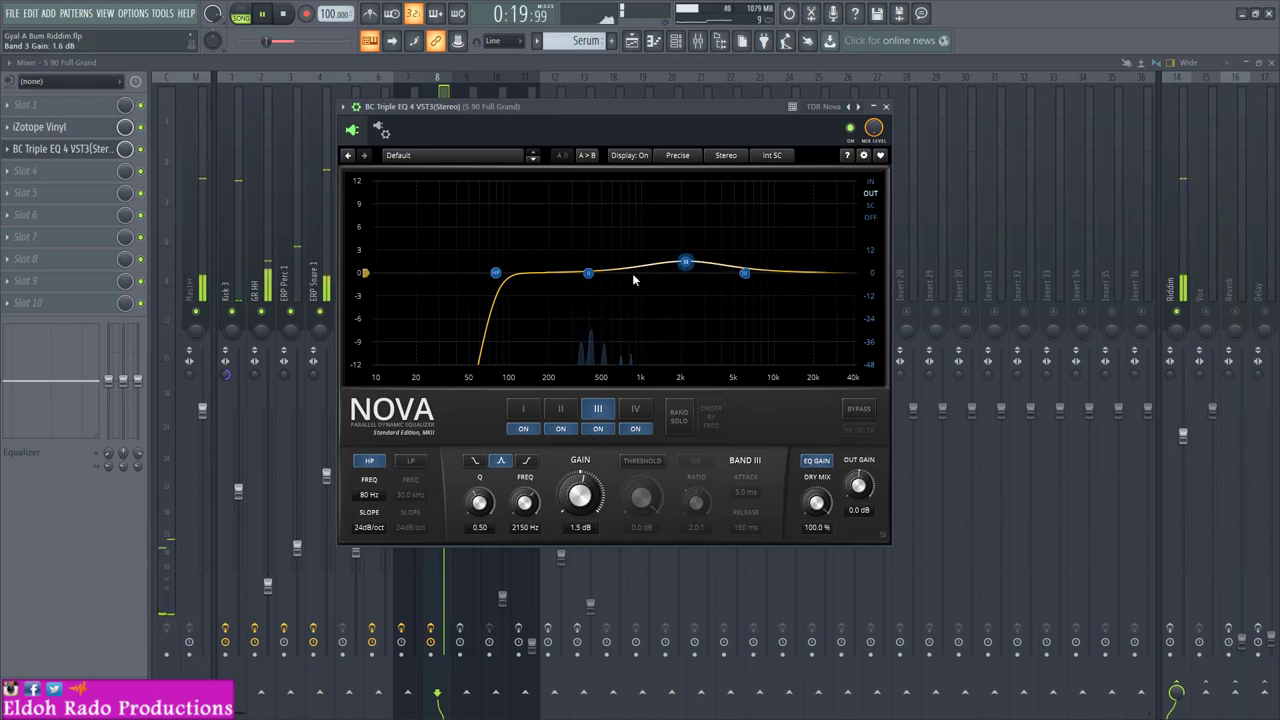
{"action": "left_click_drag", "start_coordinate": [588, 276], "coordinate": [589, 259]}
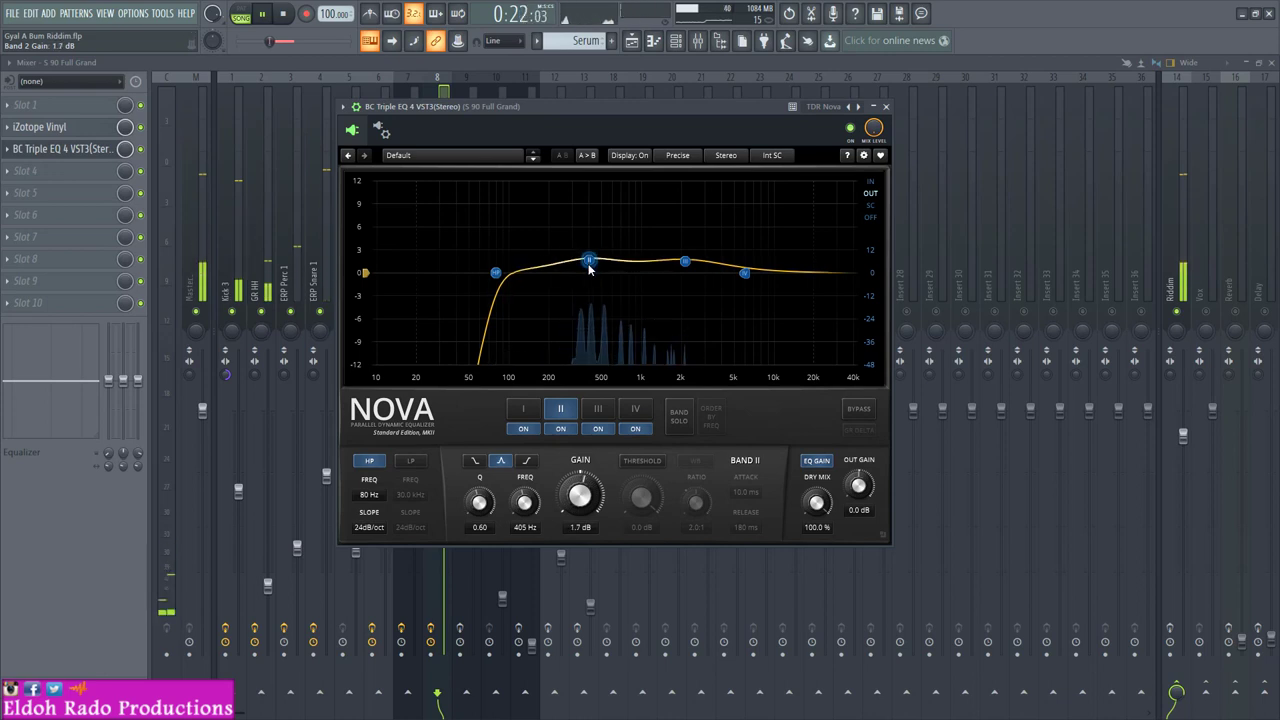
Step: Cut Nova's high-shelf band IV to -3.6 dB at 5.5 kHz and raise the high-pass filter to 92 Hz
{"action": "left_click_drag", "start_coordinate": [744, 273], "coordinate": [739, 298]}
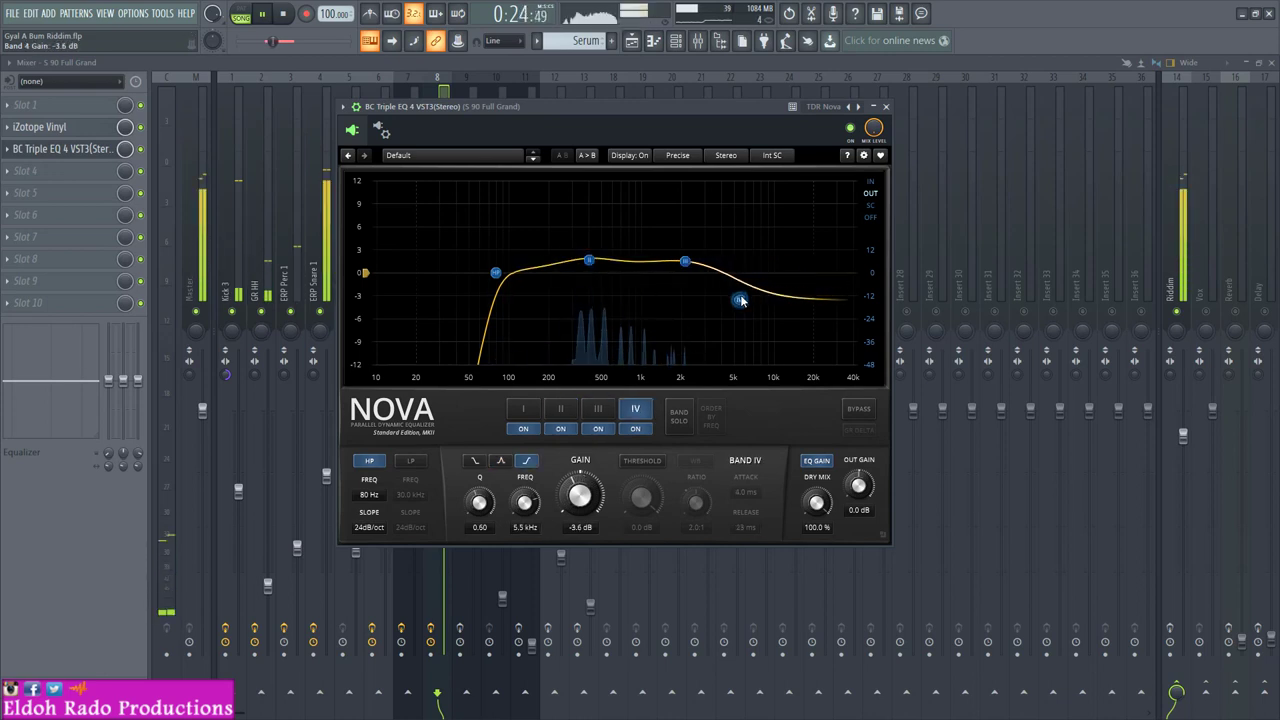
{"action": "left_click", "coordinate": [588, 262]}
{"action": "left_click", "coordinate": [685, 261]}
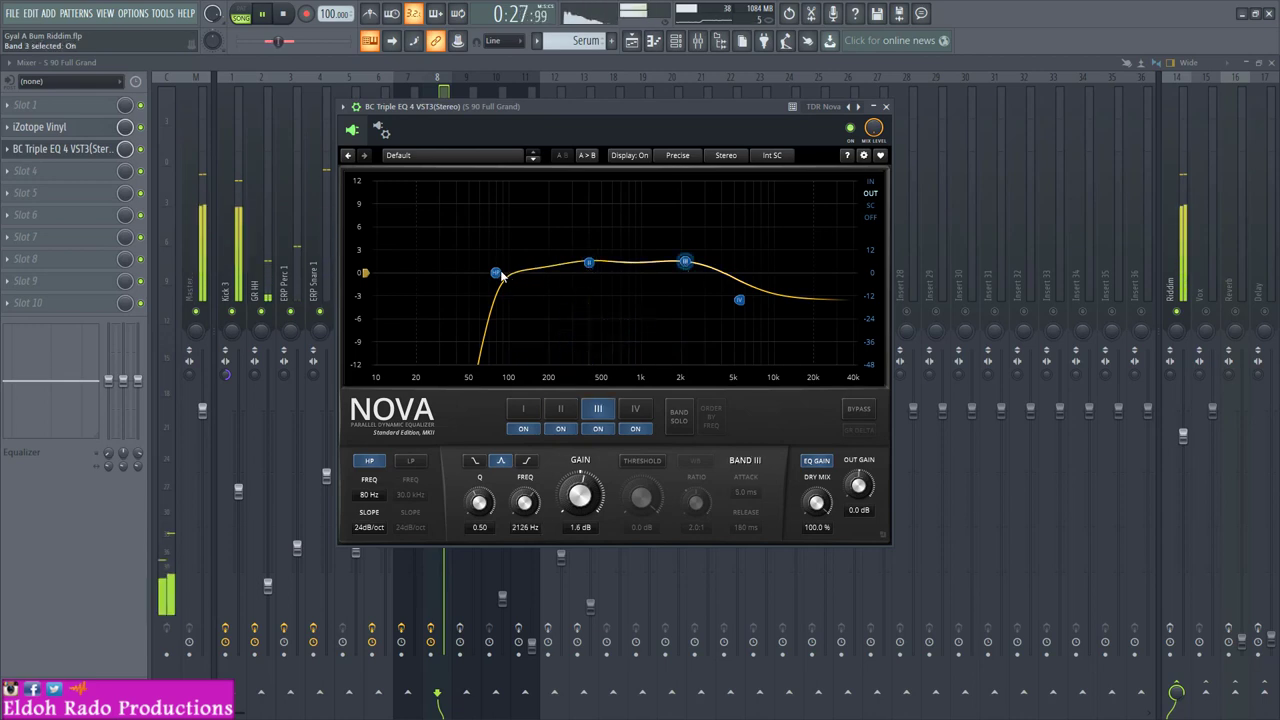
{"action": "left_click_drag", "start_coordinate": [502, 274], "coordinate": [507, 274]}
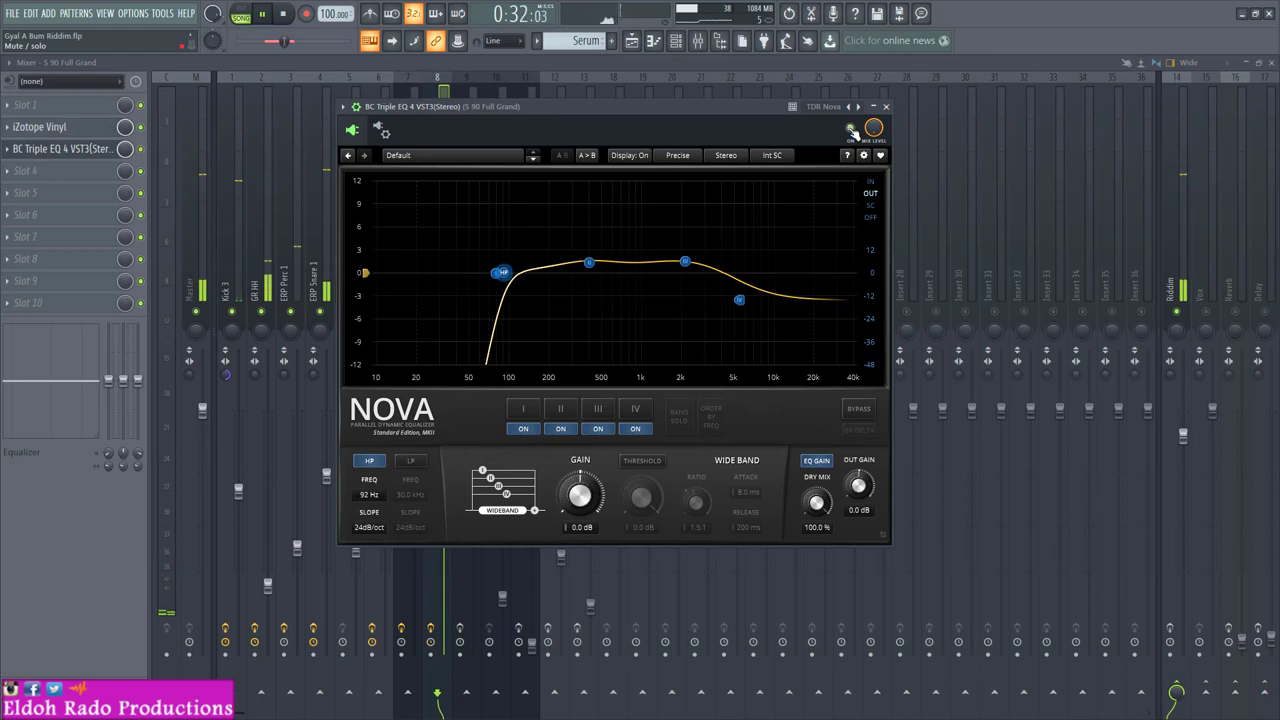
{"action": "left_click", "coordinate": [885, 106]}
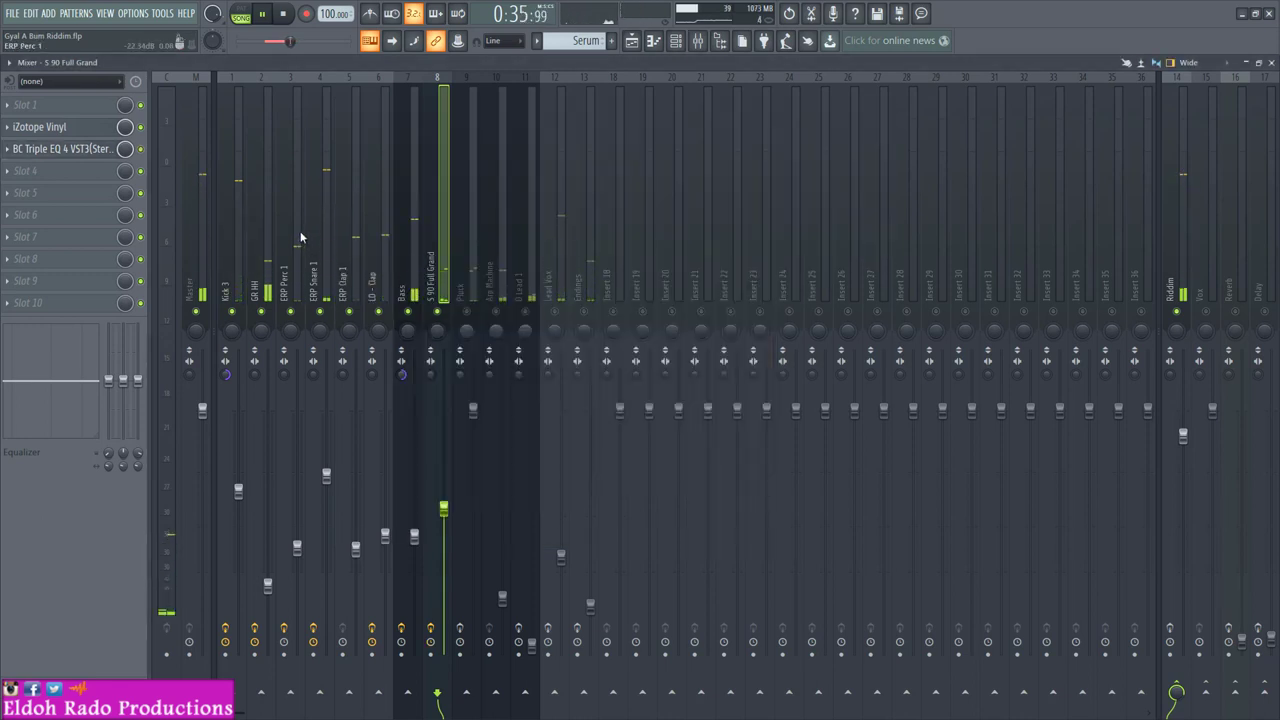
Step: Unmute the Pluck track and check its existing TDR Nova filter settings while the song plays
{"action": "key", "text": "space"}
{"action": "left_click", "coordinate": [475, 284]}
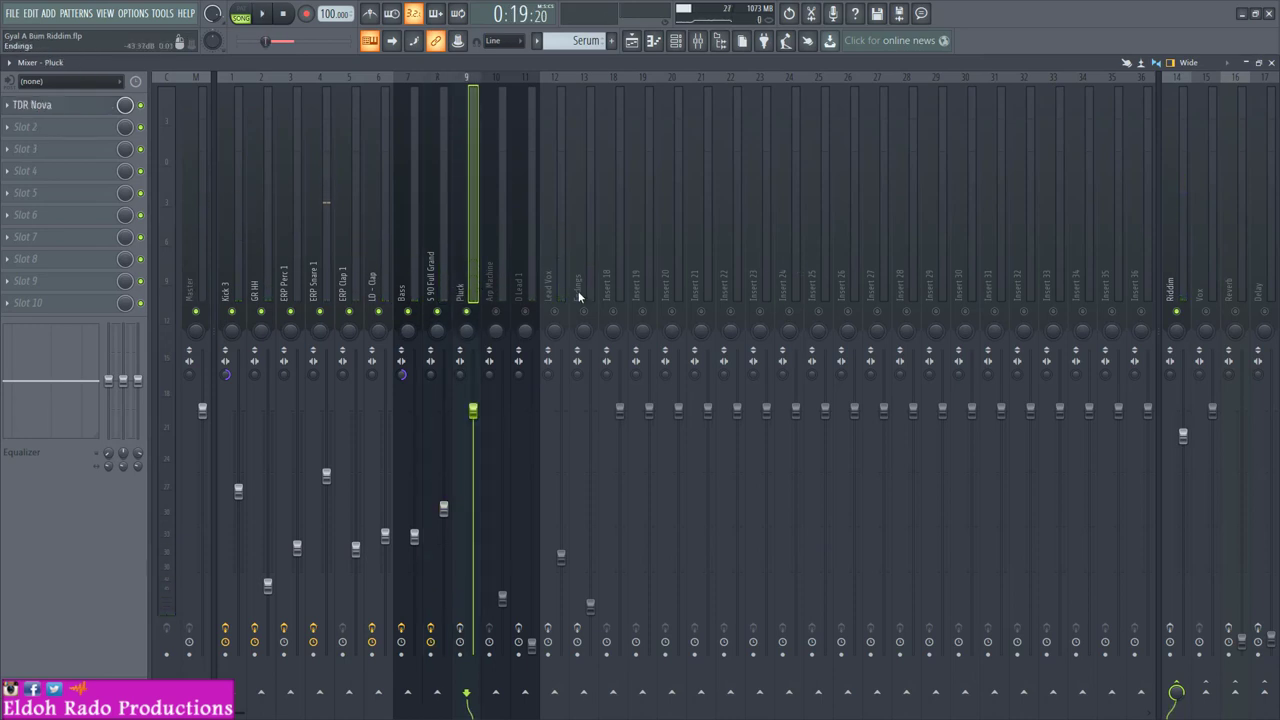
{"action": "key", "text": "space"}
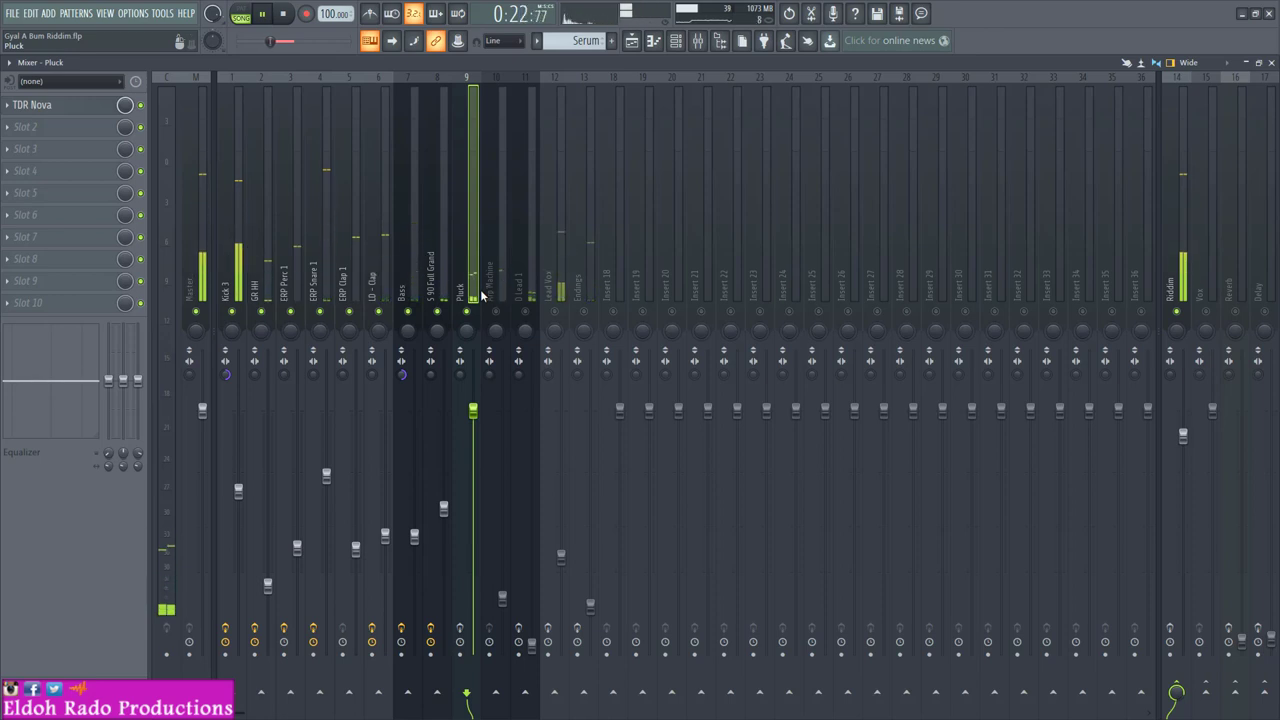
{"action": "left_click", "coordinate": [52, 108]}
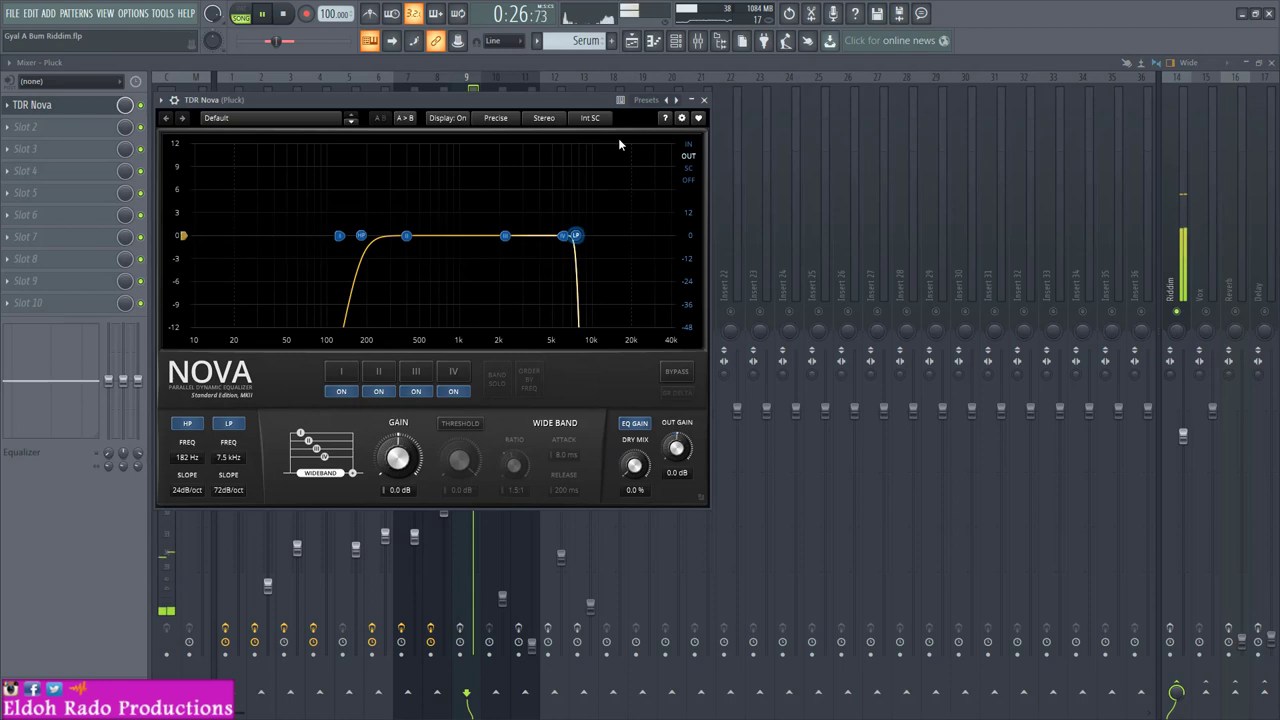
{"action": "left_click", "coordinate": [704, 102]}
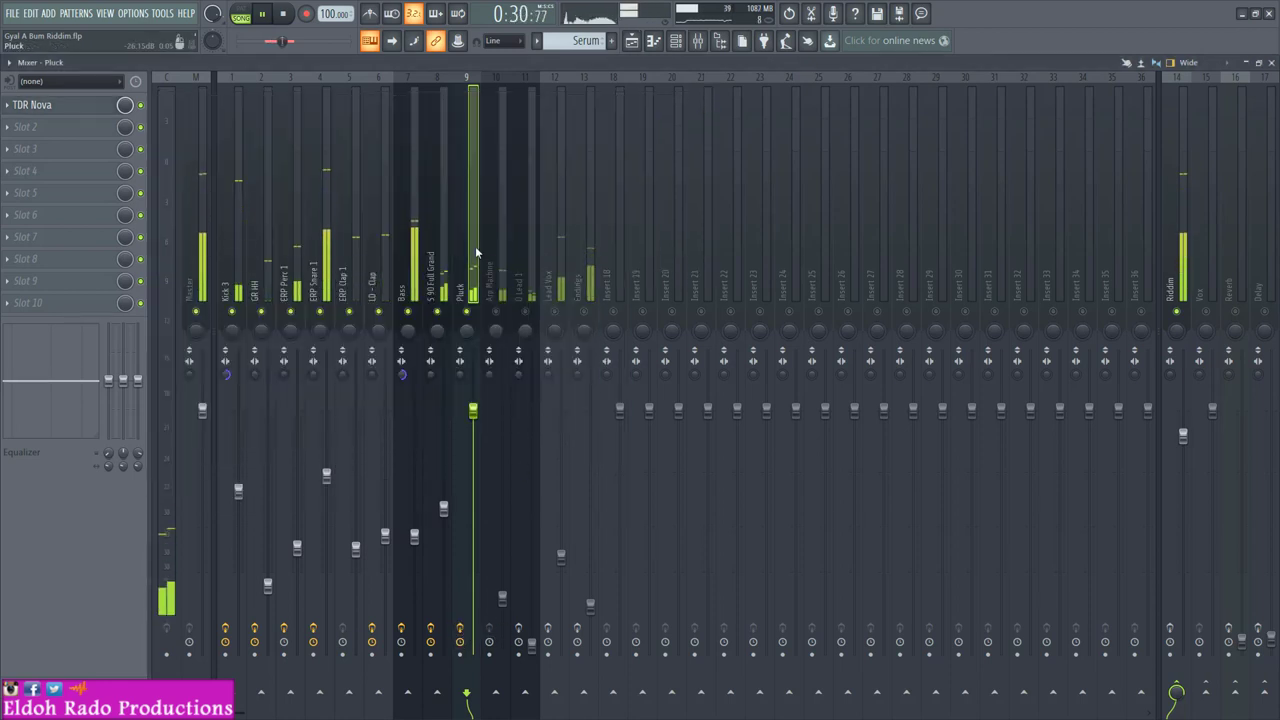
{"action": "left_click", "coordinate": [101, 105]}
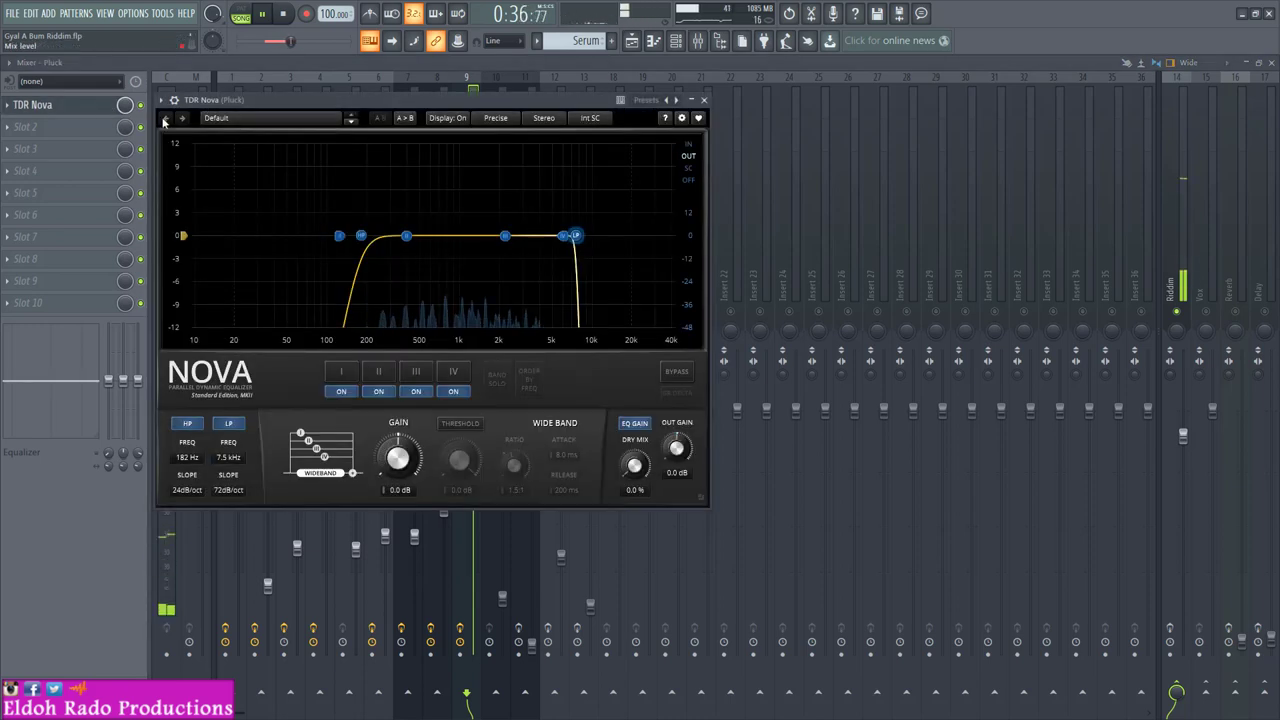
{"action": "left_click", "coordinate": [704, 101]}
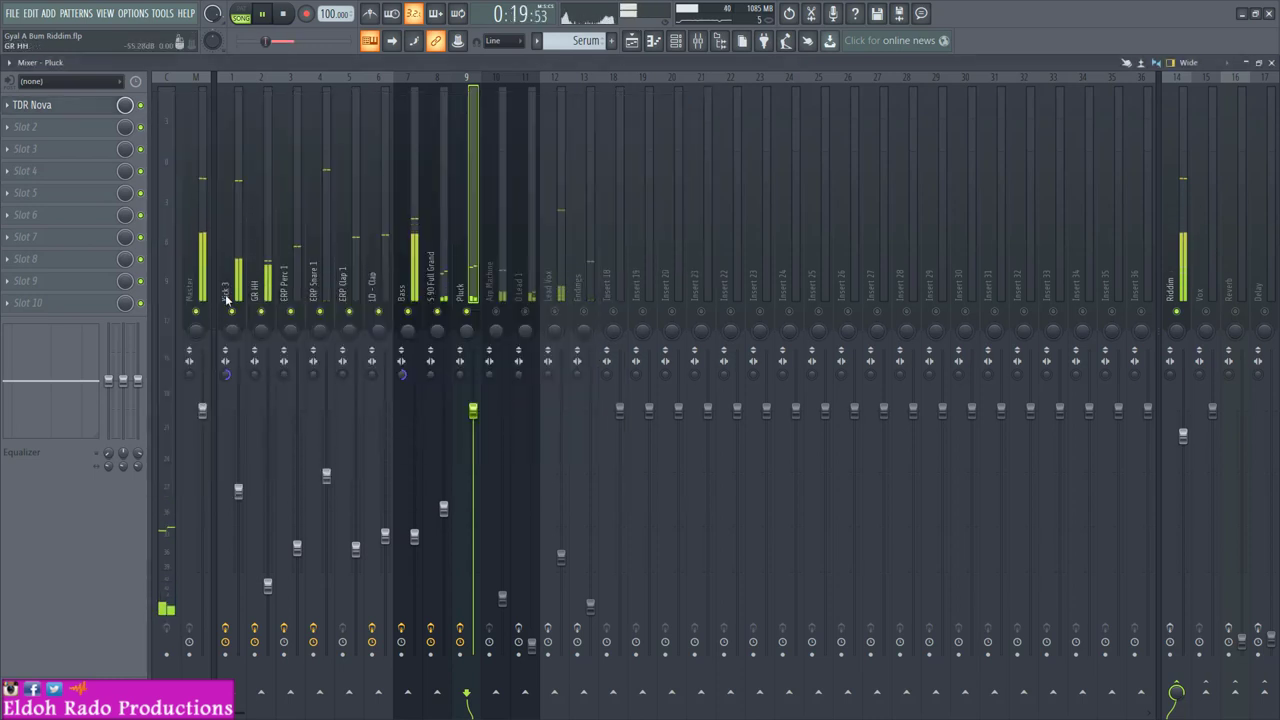
Step: Load LevelingTool_32 from the free plugins into effect slot 2 of the Pluck track
{"action": "key", "text": "space"}
{"action": "left_click", "coordinate": [76, 132]}
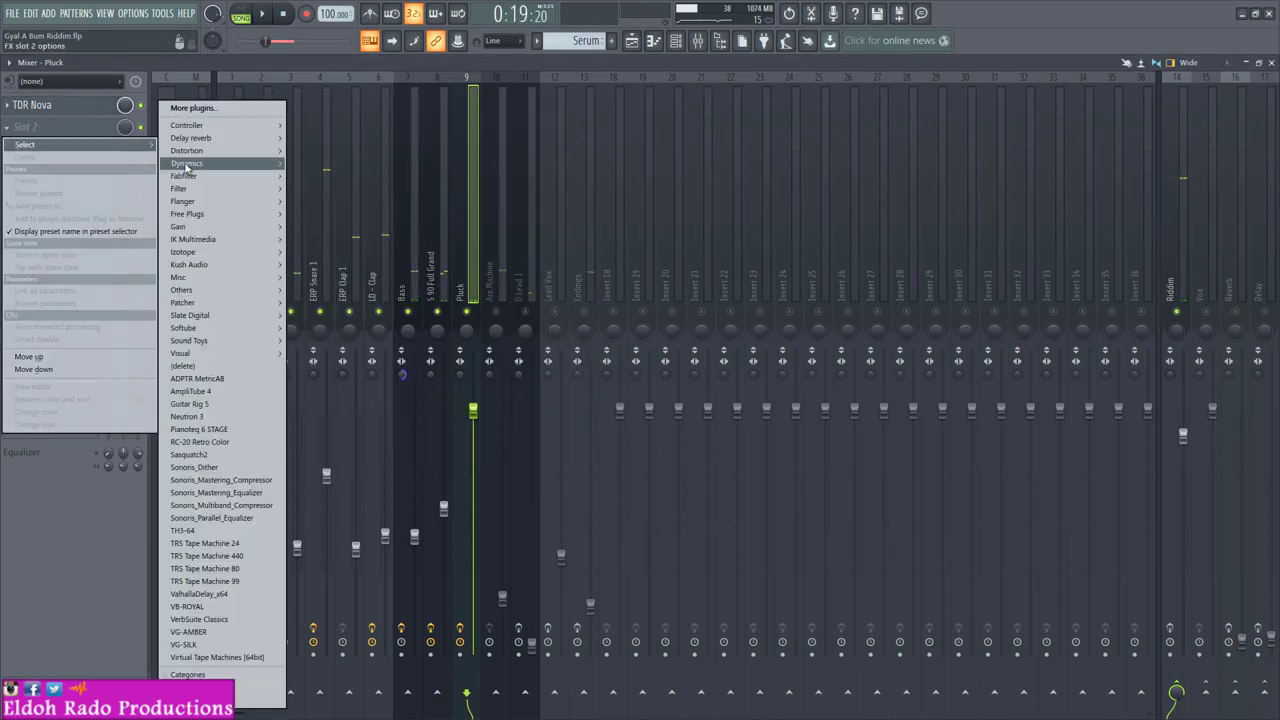
{"action": "mouse_move", "coordinate": [229, 217]}
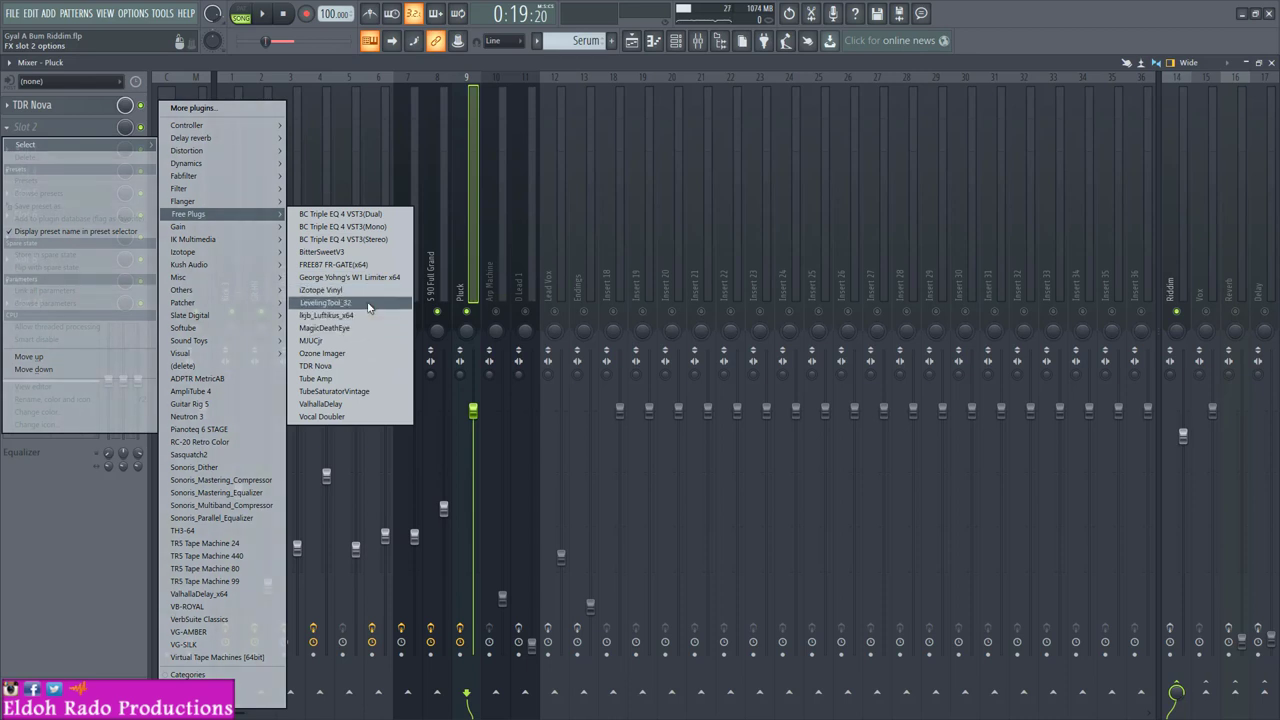
{"action": "left_click", "coordinate": [330, 302]}
Step: Set the Pluck's LevelingTool to 12.7% gain, 69.2% peak reduction, 124 ms release and a 2:1 ratio during playback
{"action": "key", "text": "space"}
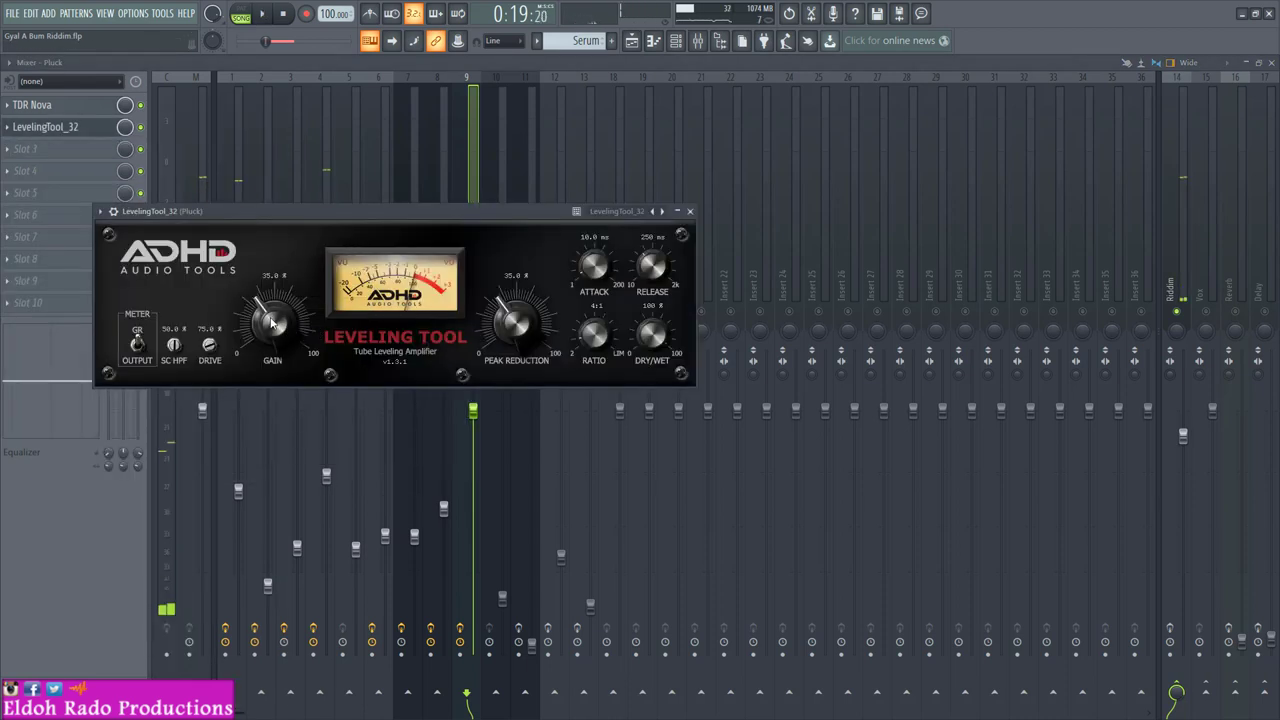
{"action": "left_click_drag", "start_coordinate": [272, 326], "coordinate": [270, 393]}
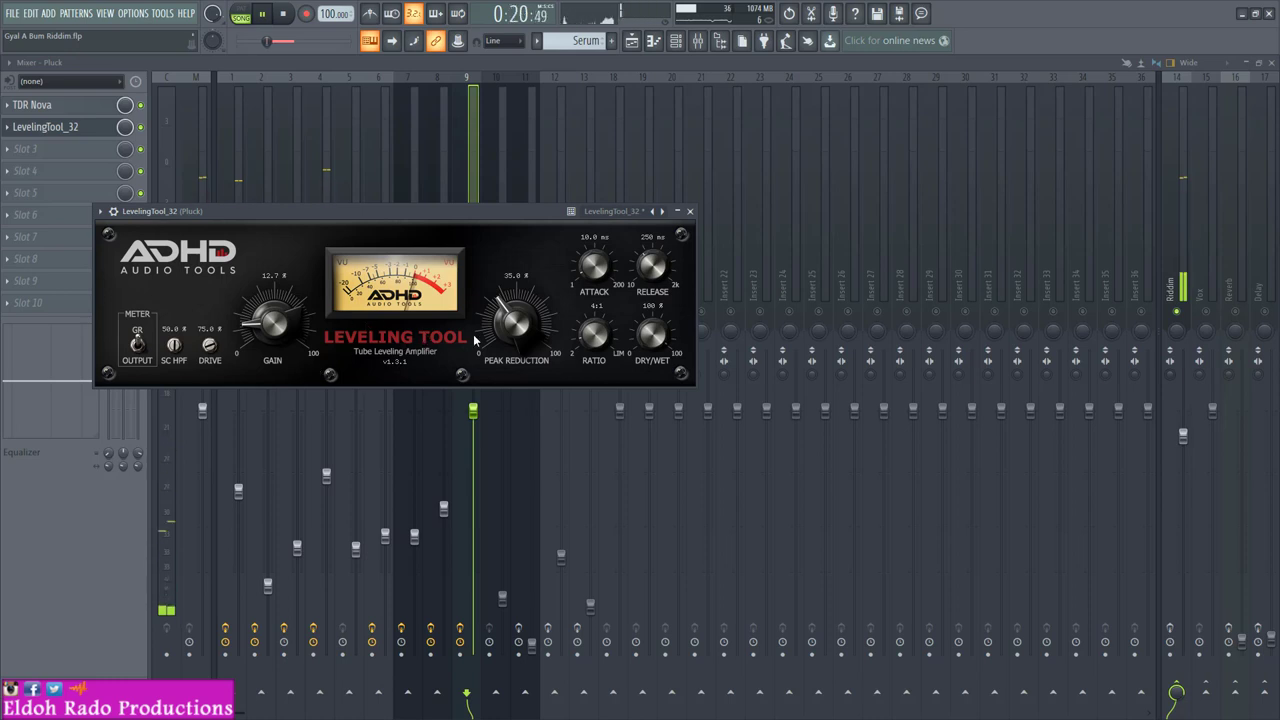
{"action": "left_click_drag", "start_coordinate": [548, 291], "coordinate": [570, 238]}
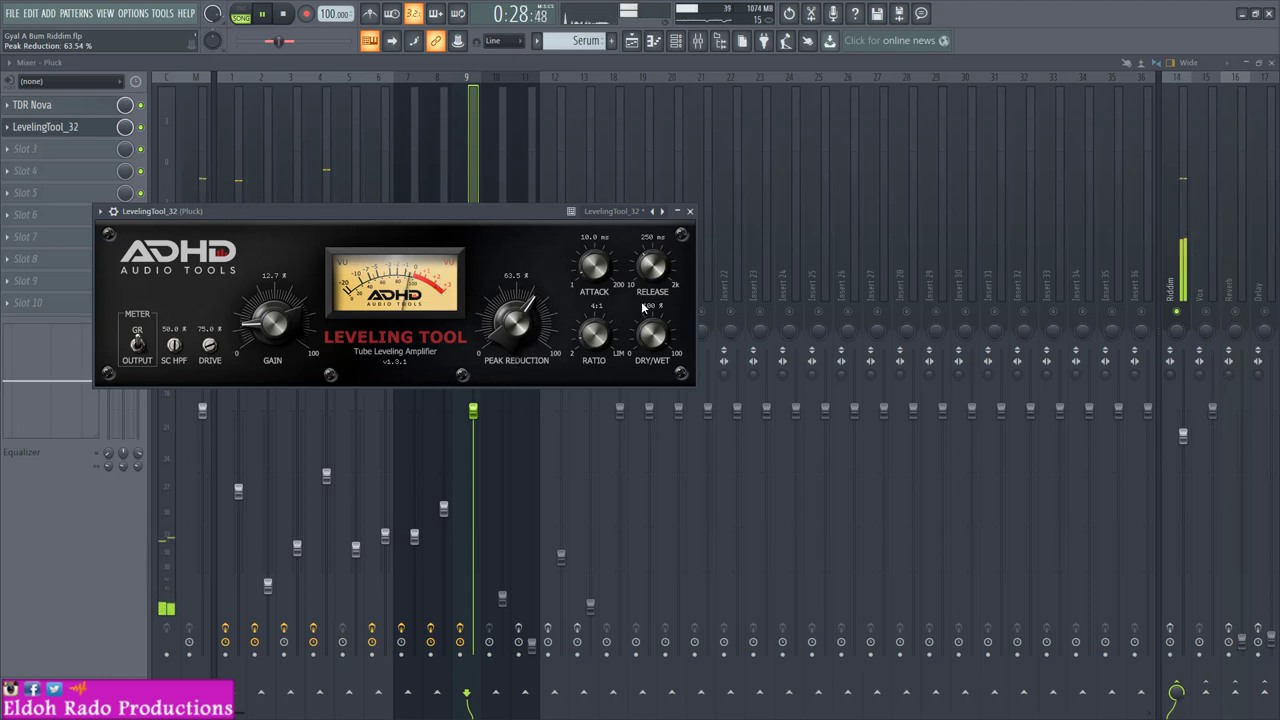
{"action": "left_click_drag", "start_coordinate": [663, 287], "coordinate": [660, 294]}
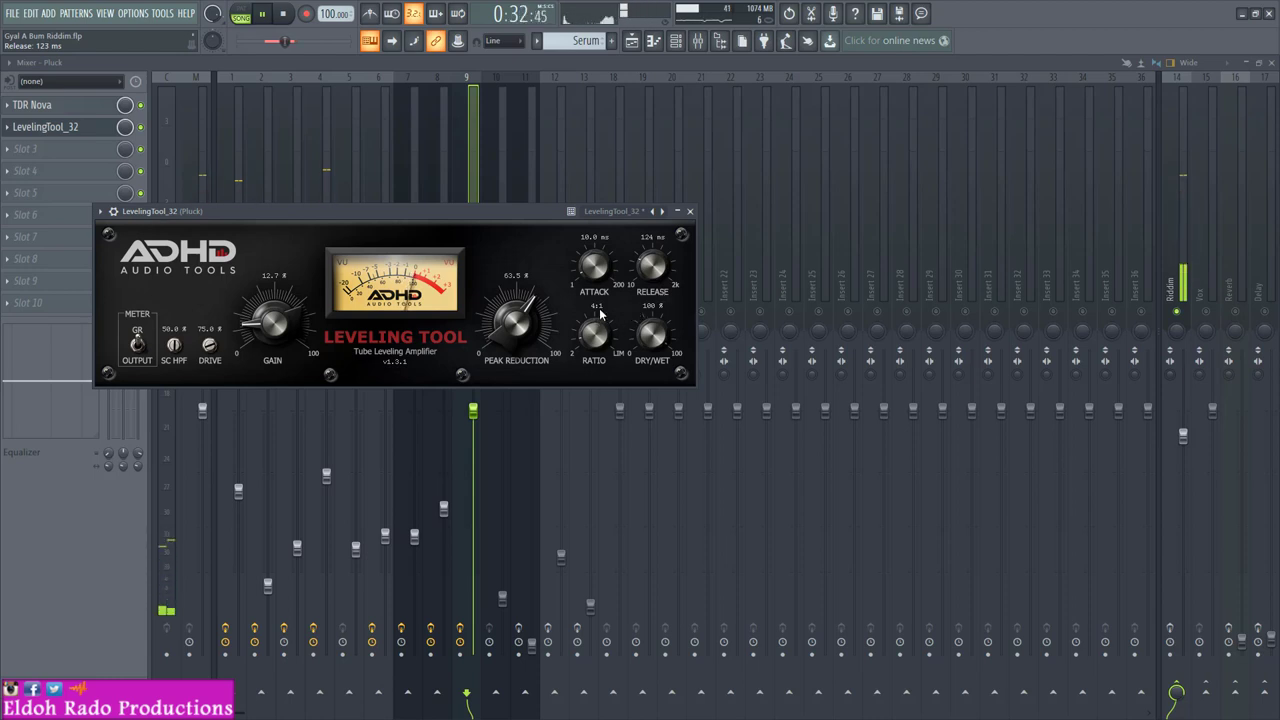
{"action": "left_click_drag", "start_coordinate": [599, 321], "coordinate": [600, 423]}
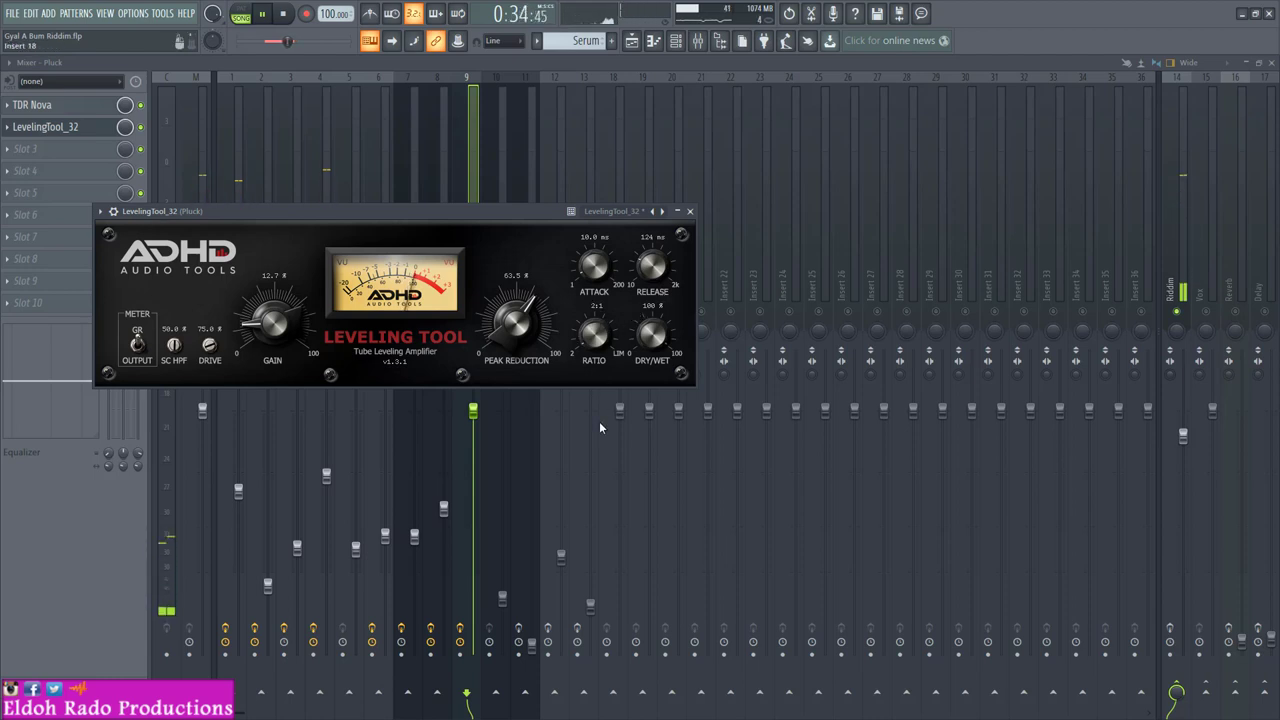
{"action": "left_click_drag", "start_coordinate": [520, 327], "coordinate": [523, 314]}
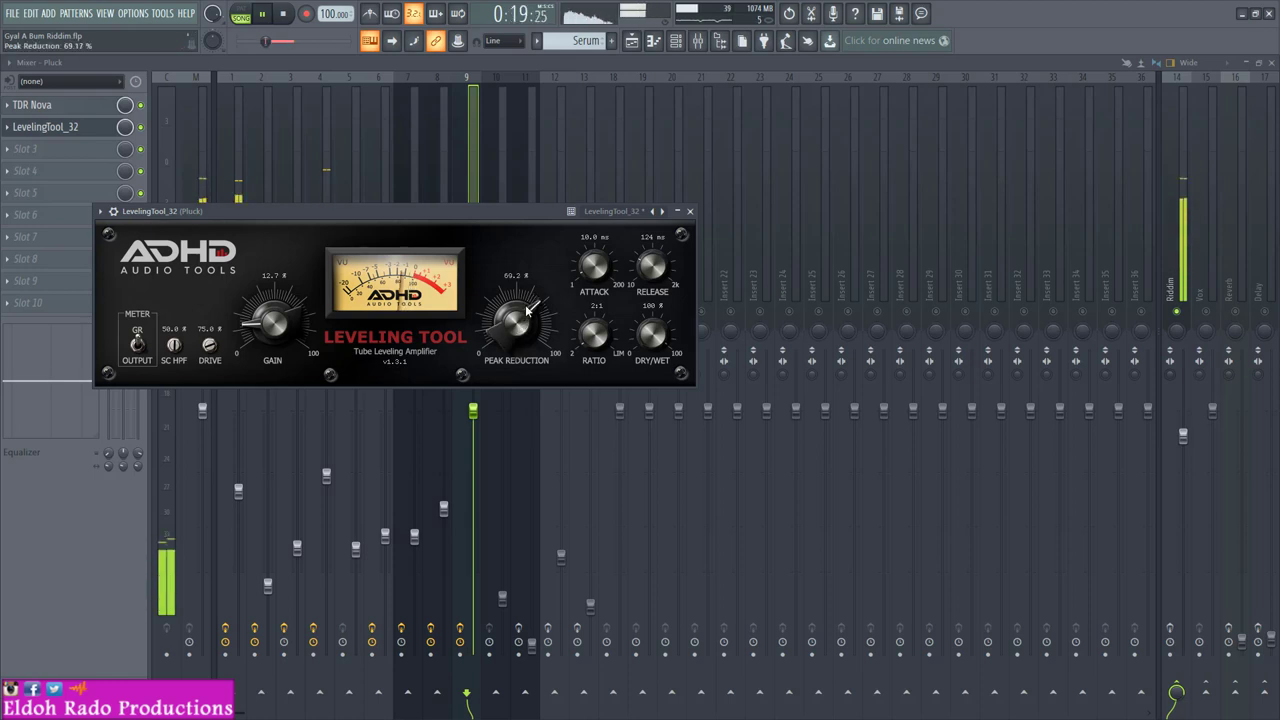
{"action": "left_click", "coordinate": [690, 213]}
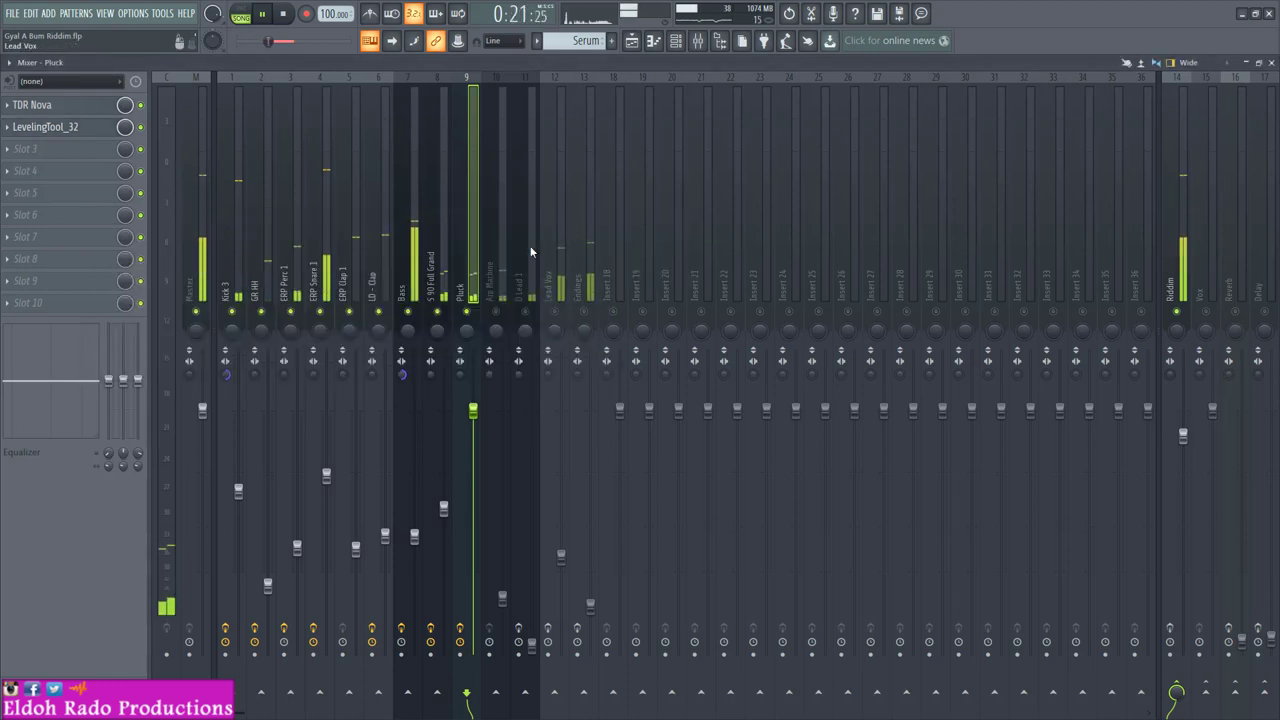
Step: Unmute the Arp Machine track and load LevelingTool_32 from the free plugins into its effect slot 3
{"action": "key", "text": "space"}
{"action": "left_click", "coordinate": [500, 314]}
{"action": "key", "text": "space"}
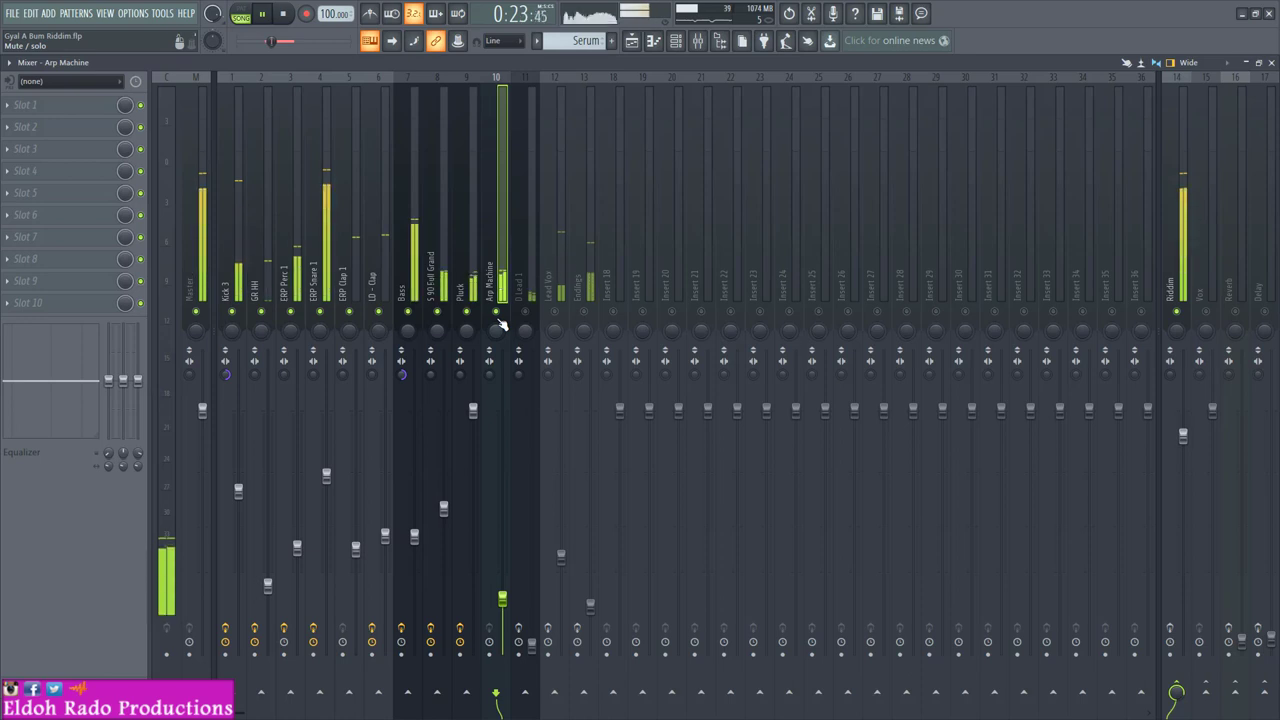
{"action": "left_click", "coordinate": [59, 173]}
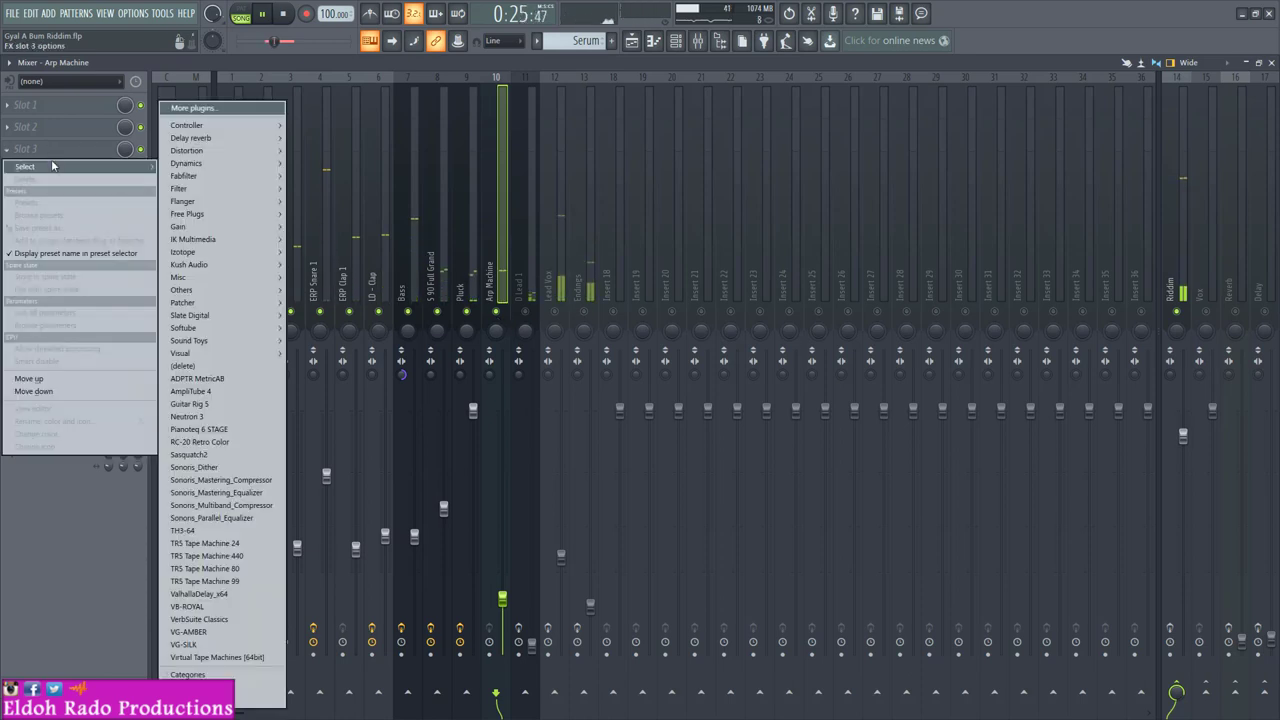
{"action": "mouse_move", "coordinate": [201, 213]}
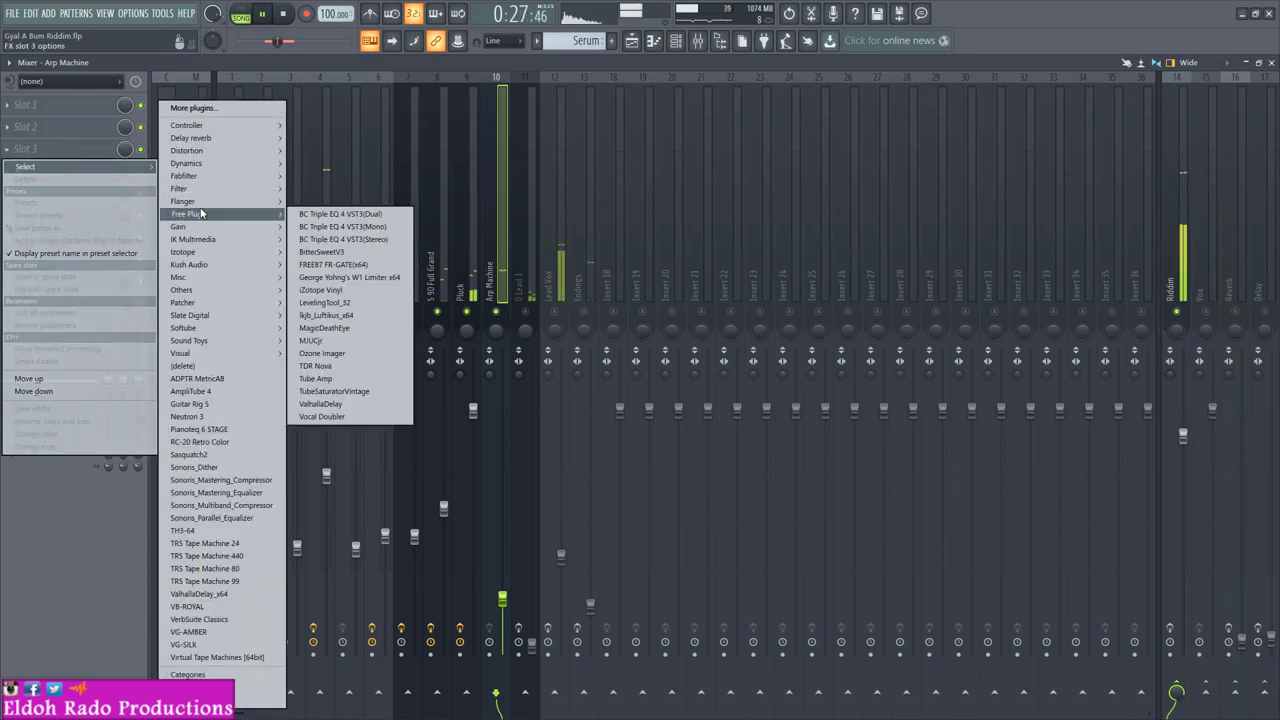
{"action": "left_click", "coordinate": [346, 302]}
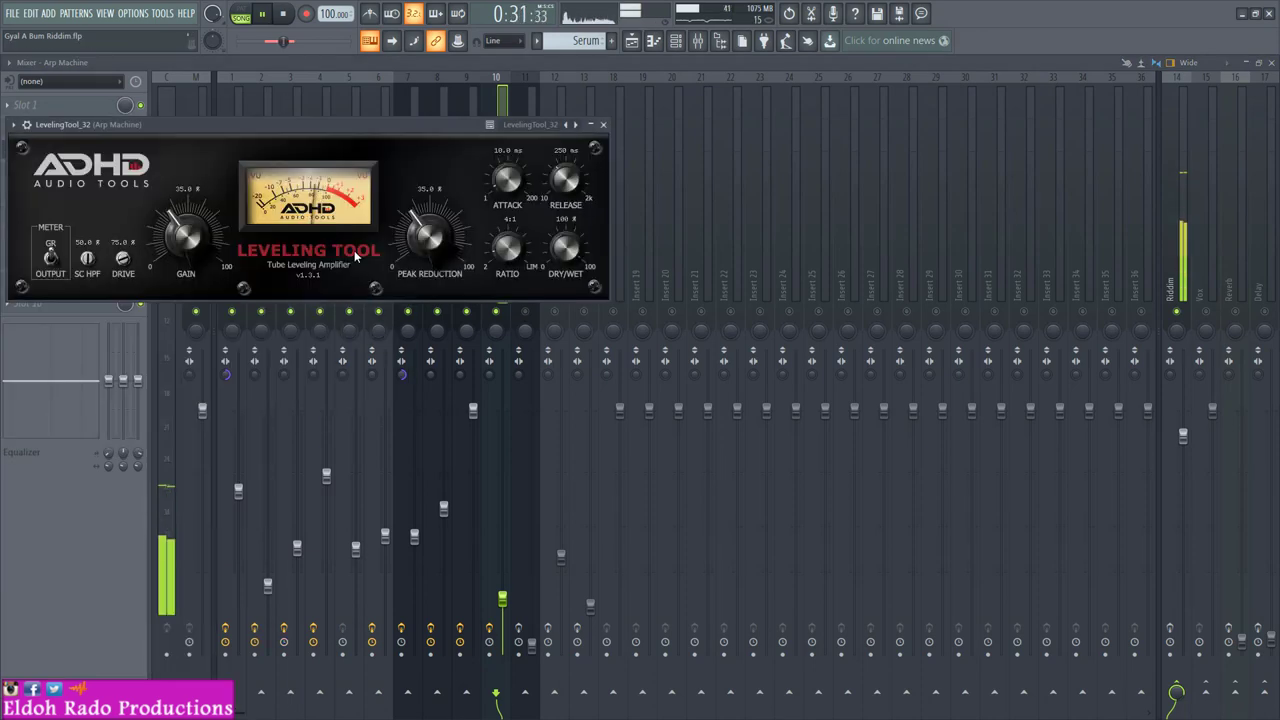
Step: Set the Arp Machine's LevelingTool to 24.4% gain, a 2:1 ratio and 44.2% peak reduction
{"action": "left_click_drag", "start_coordinate": [186, 234], "coordinate": [232, 280]}
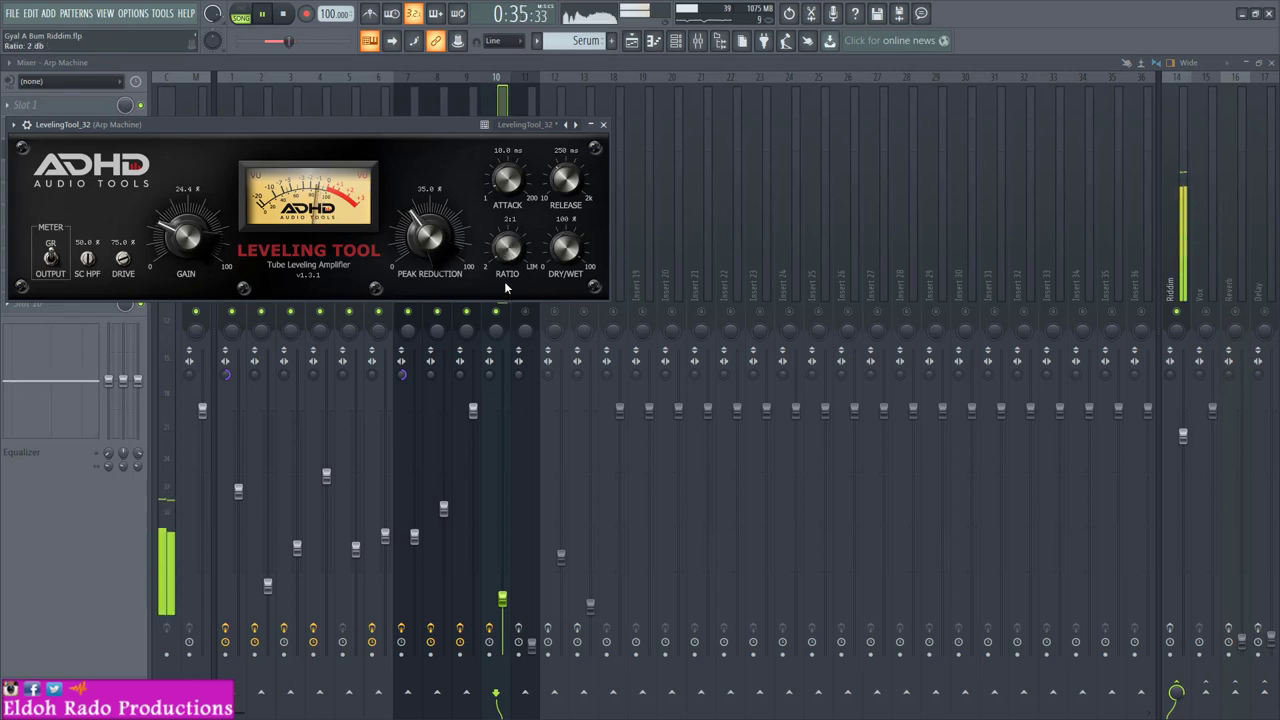
{"action": "left_click_drag", "start_coordinate": [431, 236], "coordinate": [433, 225]}
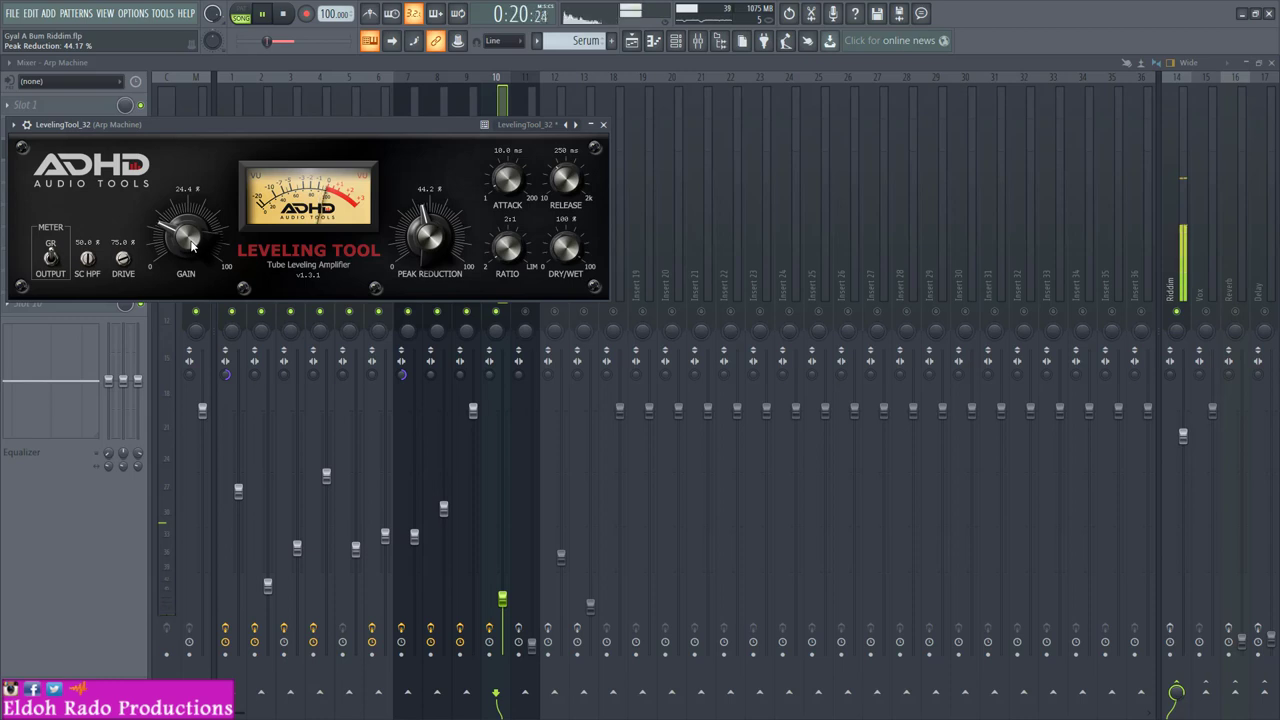
{"action": "left_click", "coordinate": [603, 124]}
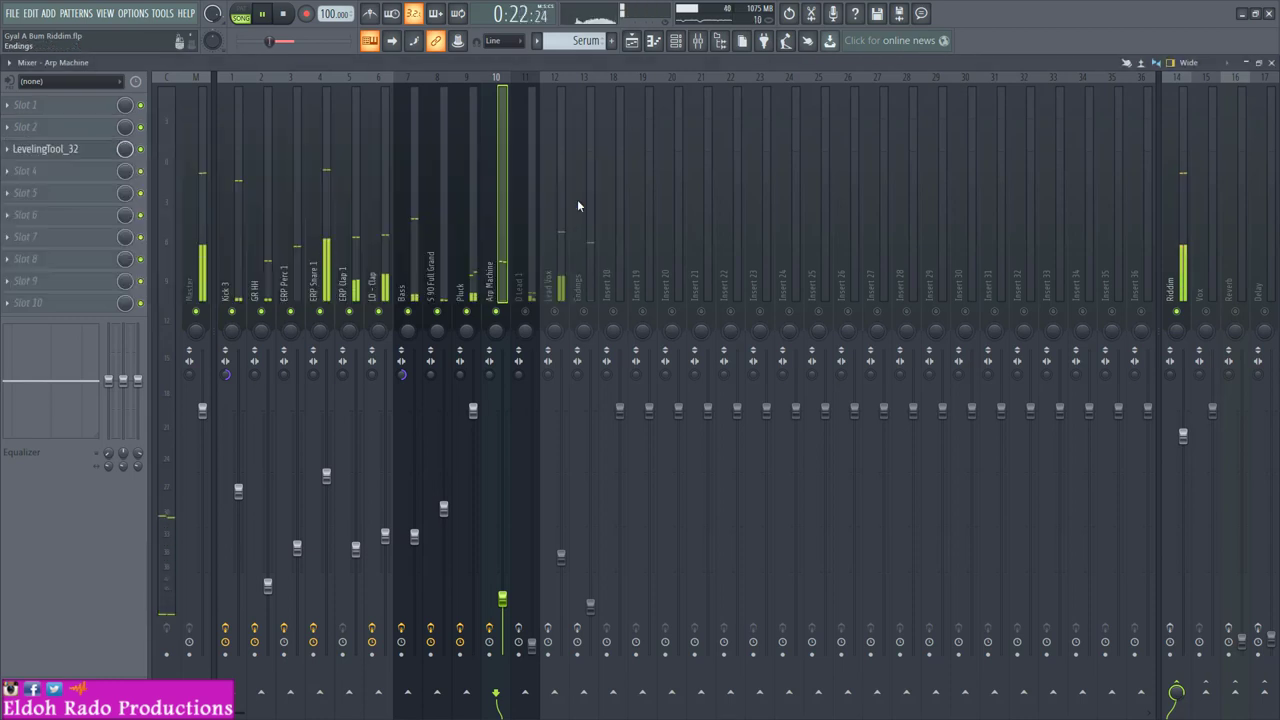
Step: Load BitterSweetV3 from the free plugins into effect slot 4 of the Arp Machine track
{"action": "left_click", "coordinate": [40, 171]}
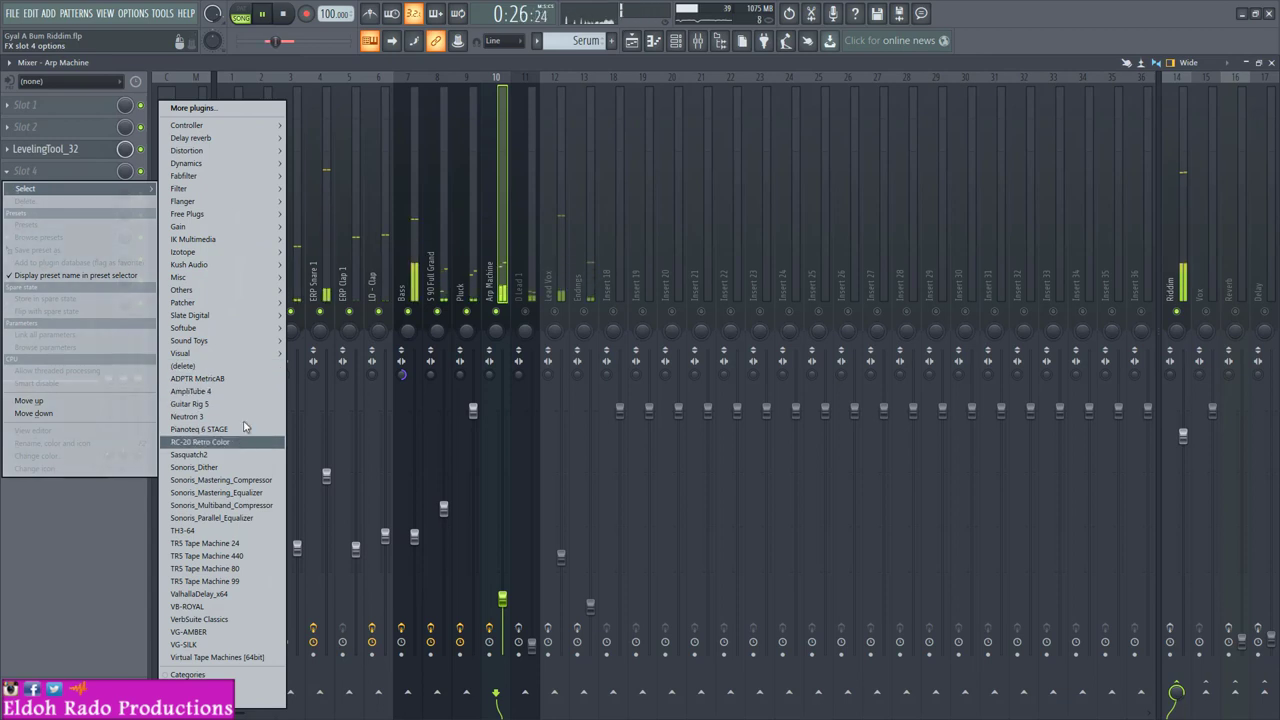
{"action": "mouse_move", "coordinate": [272, 219]}
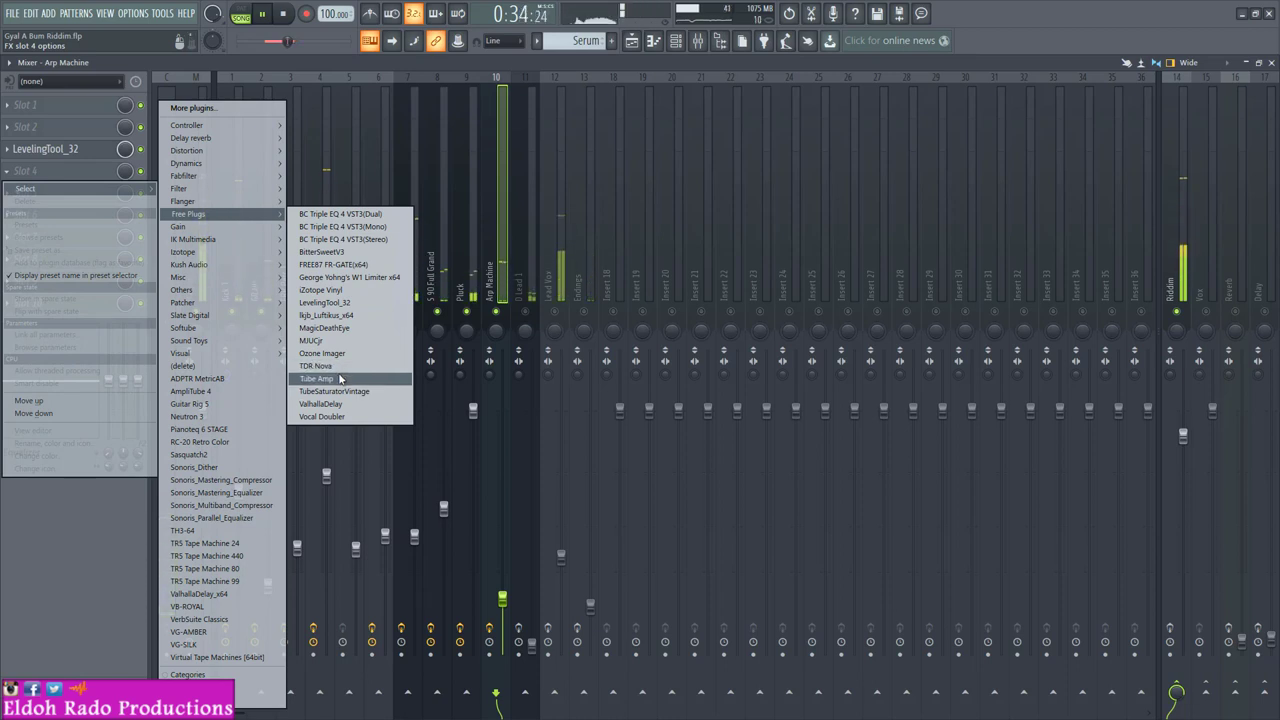
{"action": "left_click", "coordinate": [355, 256]}
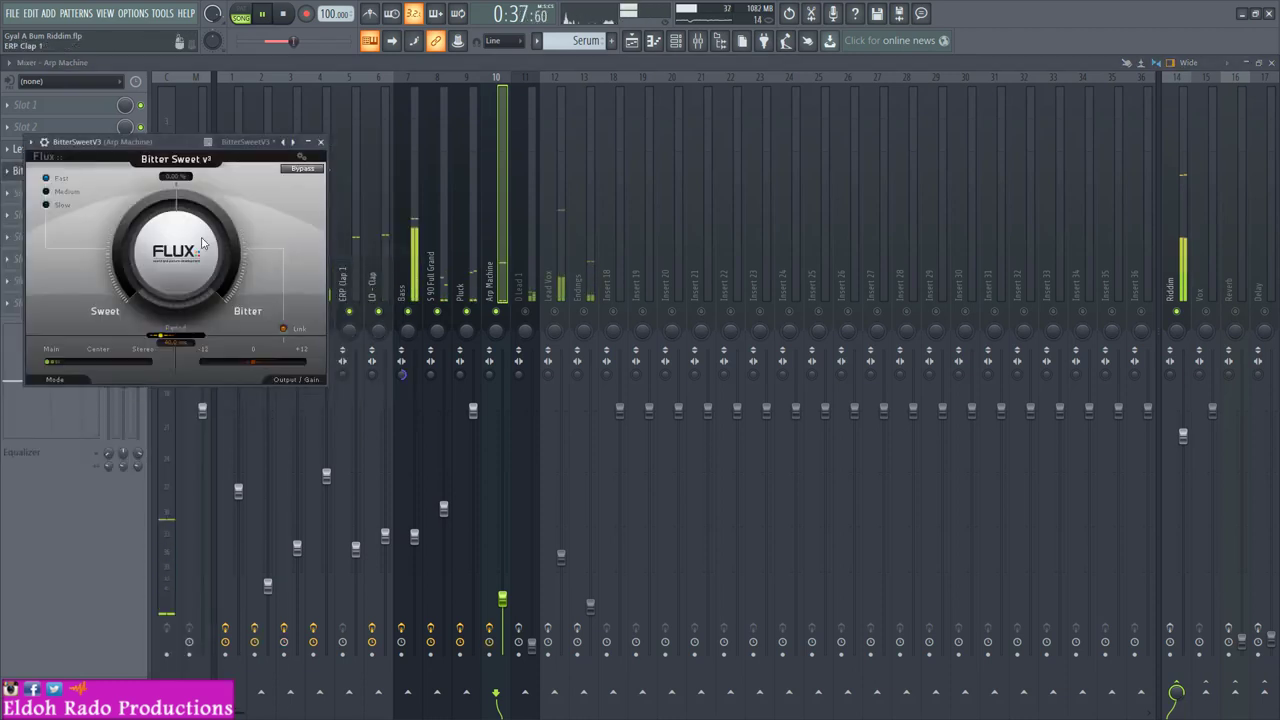
Step: Set the Arp Machine's BitterSweet to Slow mode and an amount of about -8.70% toward Sweet
{"action": "left_click_drag", "start_coordinate": [176, 291], "coordinate": [174, 320]}
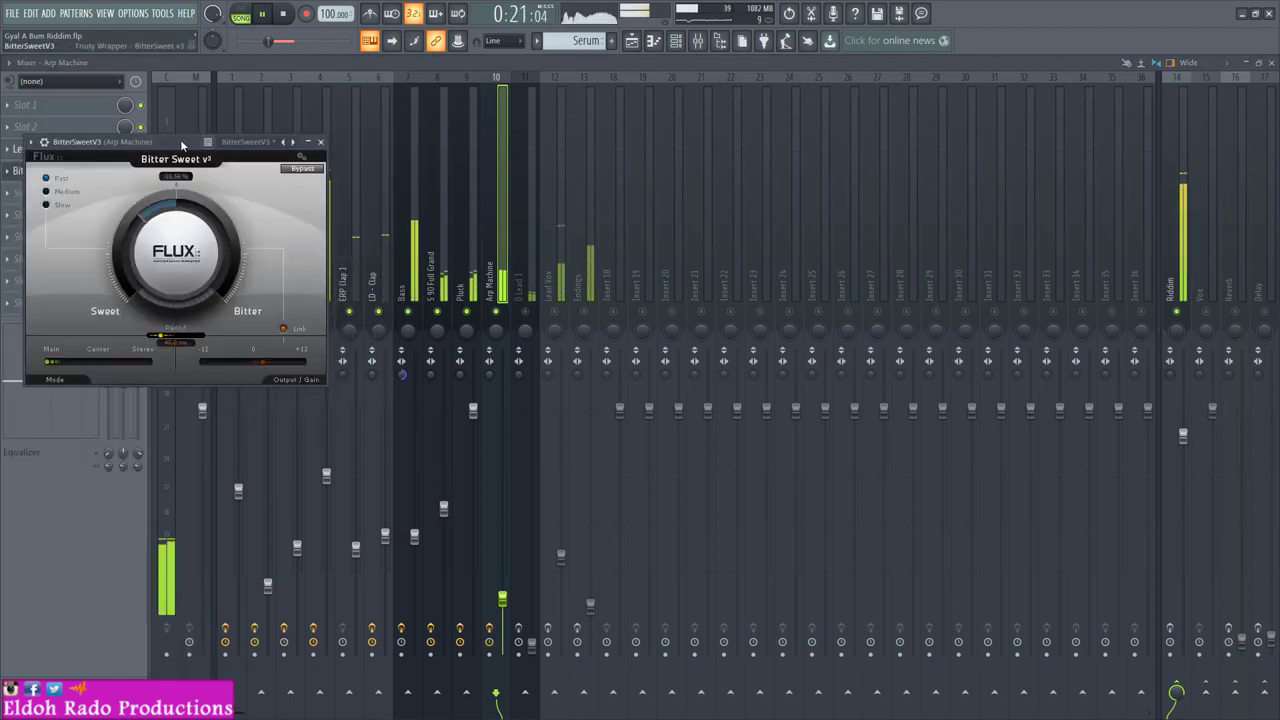
{"action": "left_click_drag", "start_coordinate": [130, 142], "coordinate": [352, 146]}
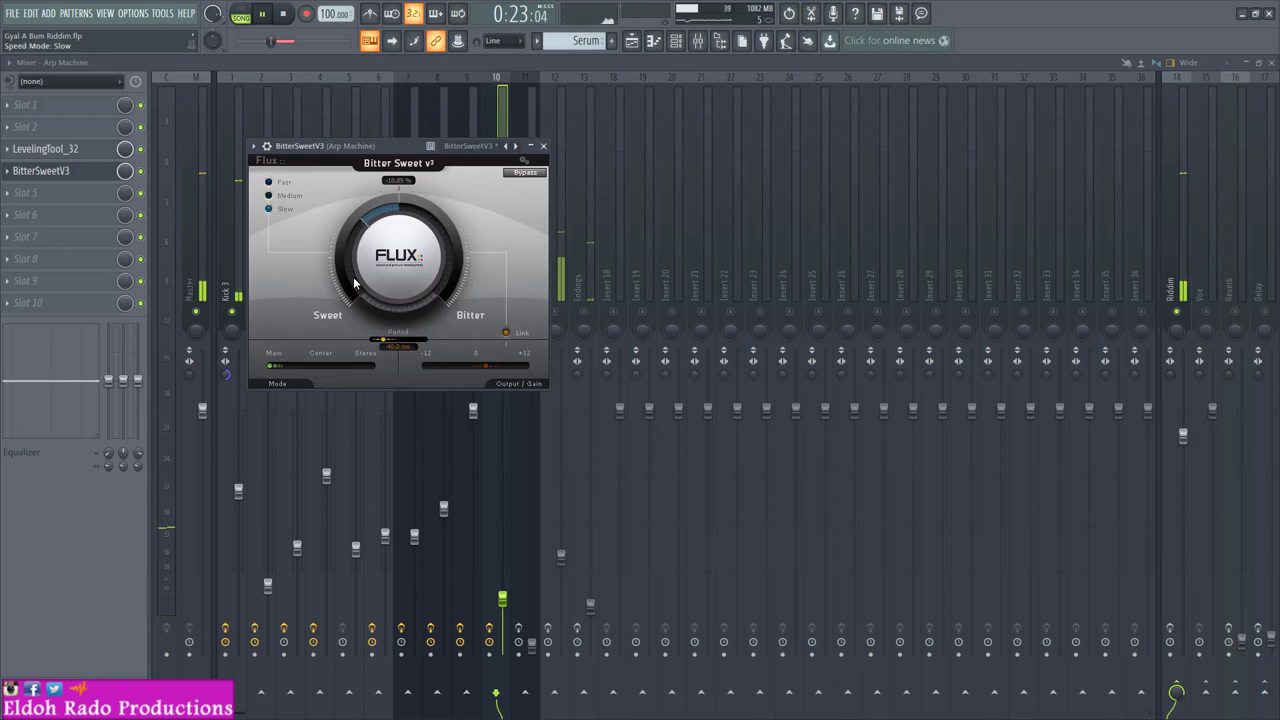
{"action": "left_click_drag", "start_coordinate": [356, 283], "coordinate": [366, 272]}
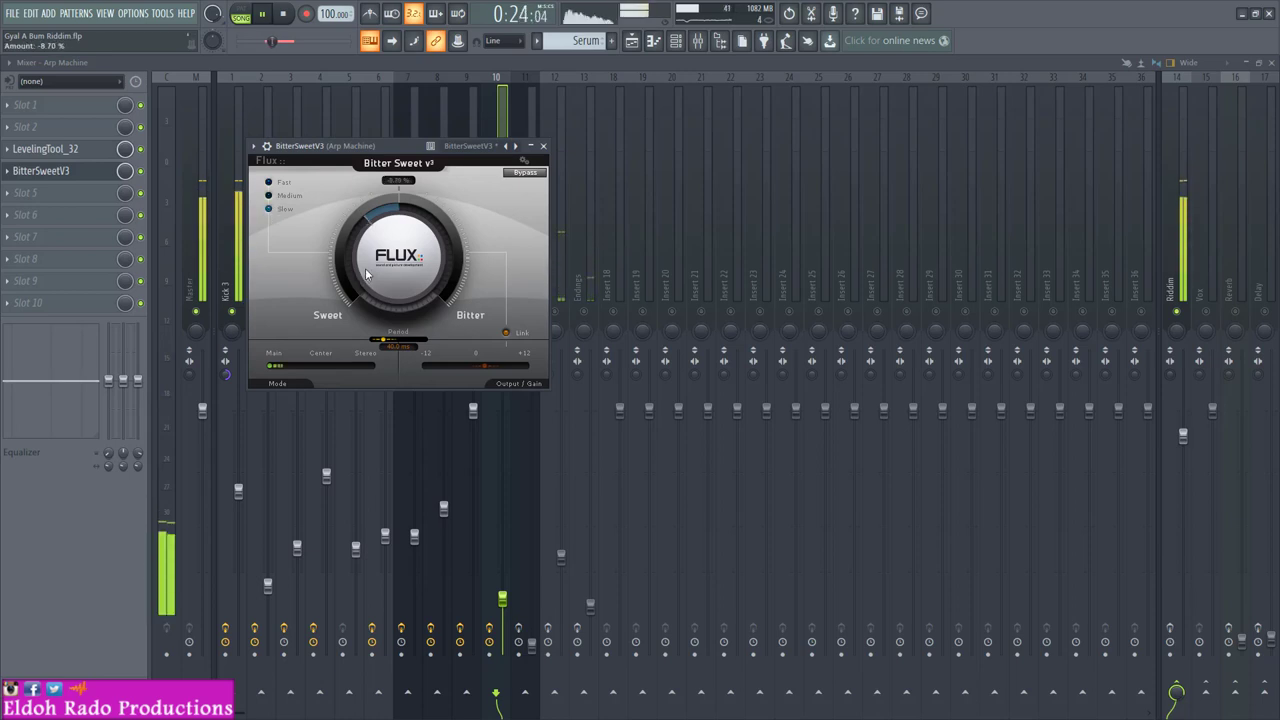
Step: Load Tube Amp from the free plugins into effect slot 5 of the Arp Machine track and set its drive to 7.2 dB
{"action": "left_click", "coordinate": [70, 192]}
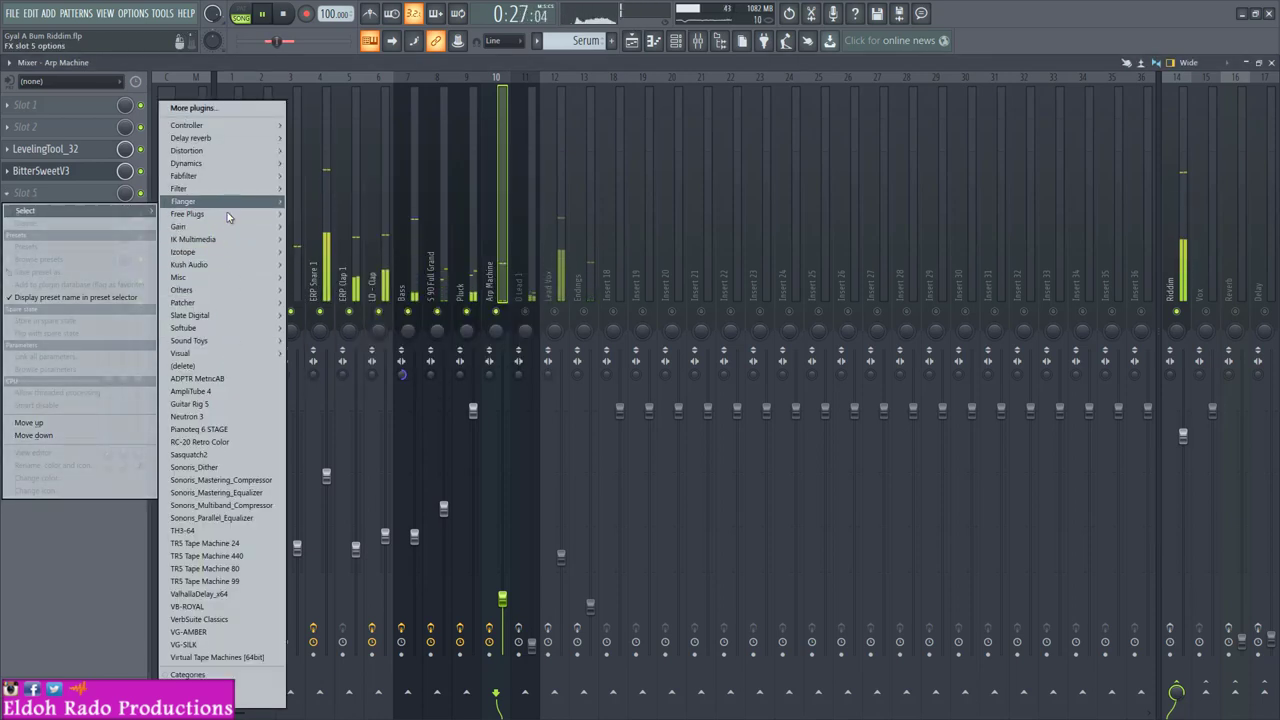
{"action": "mouse_move", "coordinate": [227, 216]}
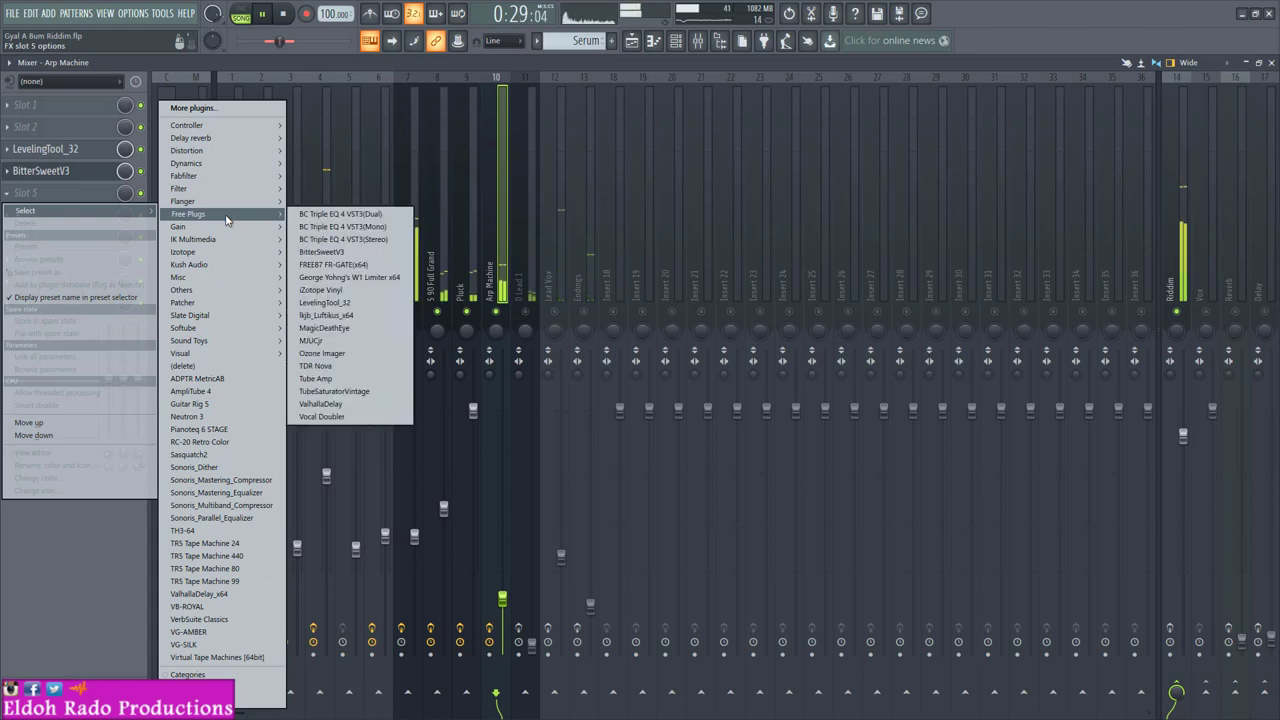
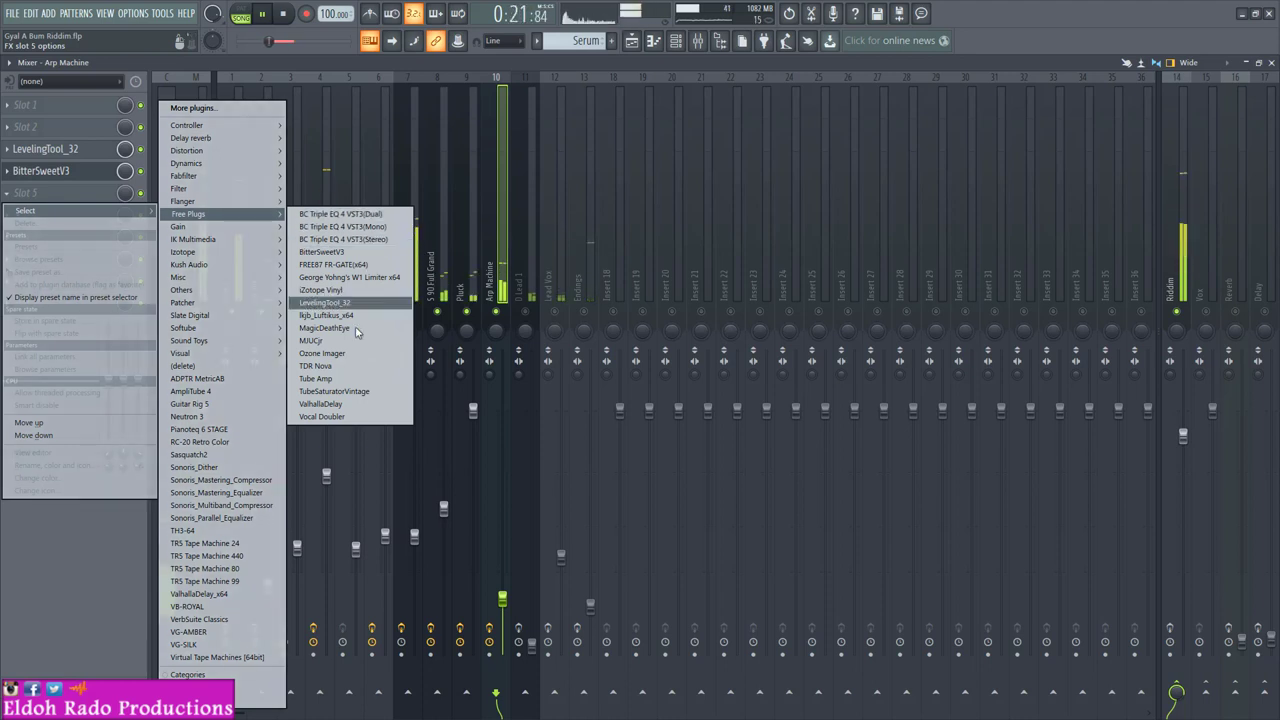
{"action": "left_click", "coordinate": [346, 382]}
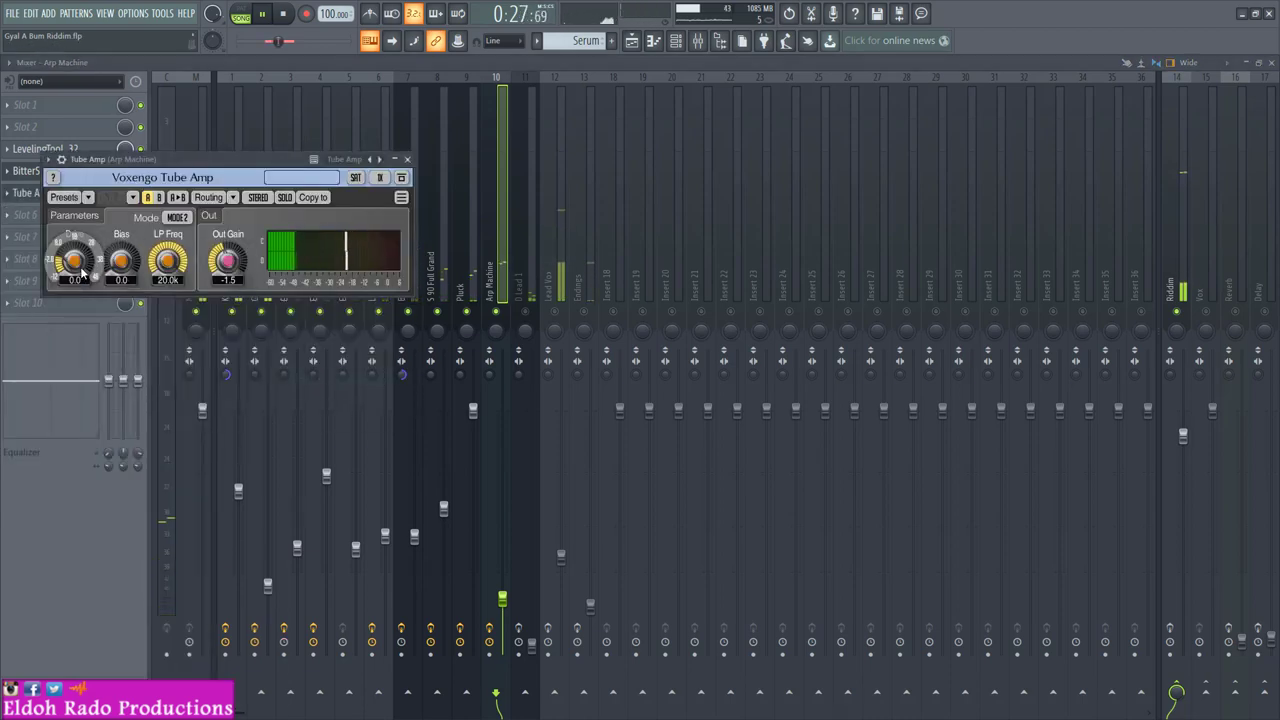
{"action": "left_click_drag", "start_coordinate": [211, 161], "coordinate": [369, 161]}
{"action": "mouse_move", "coordinate": [234, 264]}
{"action": "left_mouse_down"}
{"action": "mouse_move", "coordinate": [234, 230]}
{"action": "mouse_move", "coordinate": [234, 249]}
{"action": "left_mouse_up"}
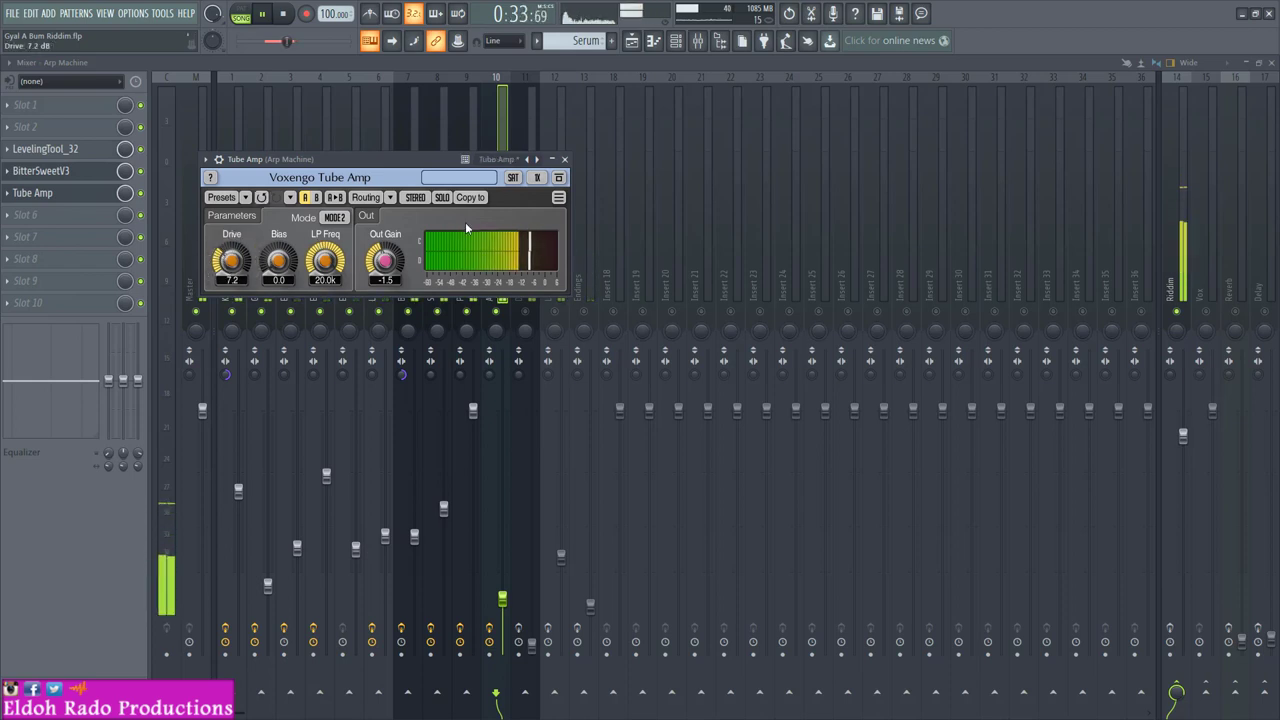
{"action": "left_click", "coordinate": [565, 160]}
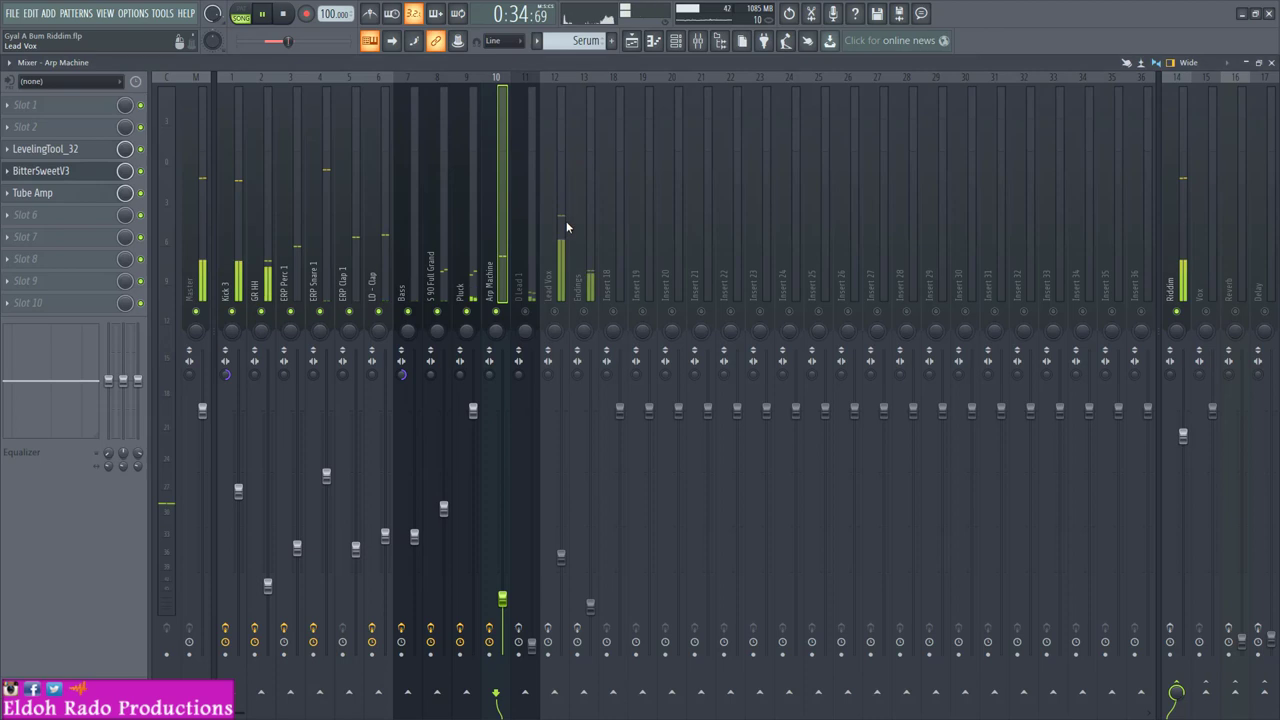
Step: Unmute the D Lead 1 track and, in its TDR Nova, set the high-pass to 133 Hz and lower band IV's gain
{"action": "left_click", "coordinate": [530, 300]}
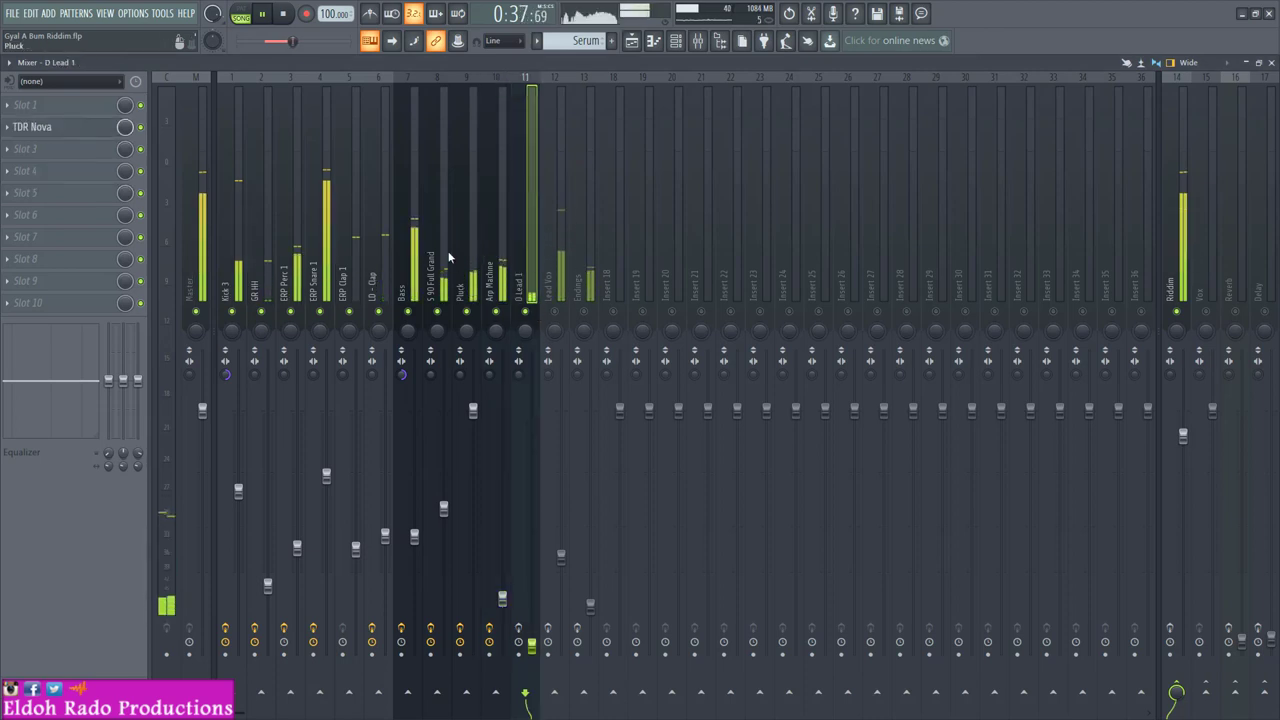
{"action": "left_click", "coordinate": [67, 127]}
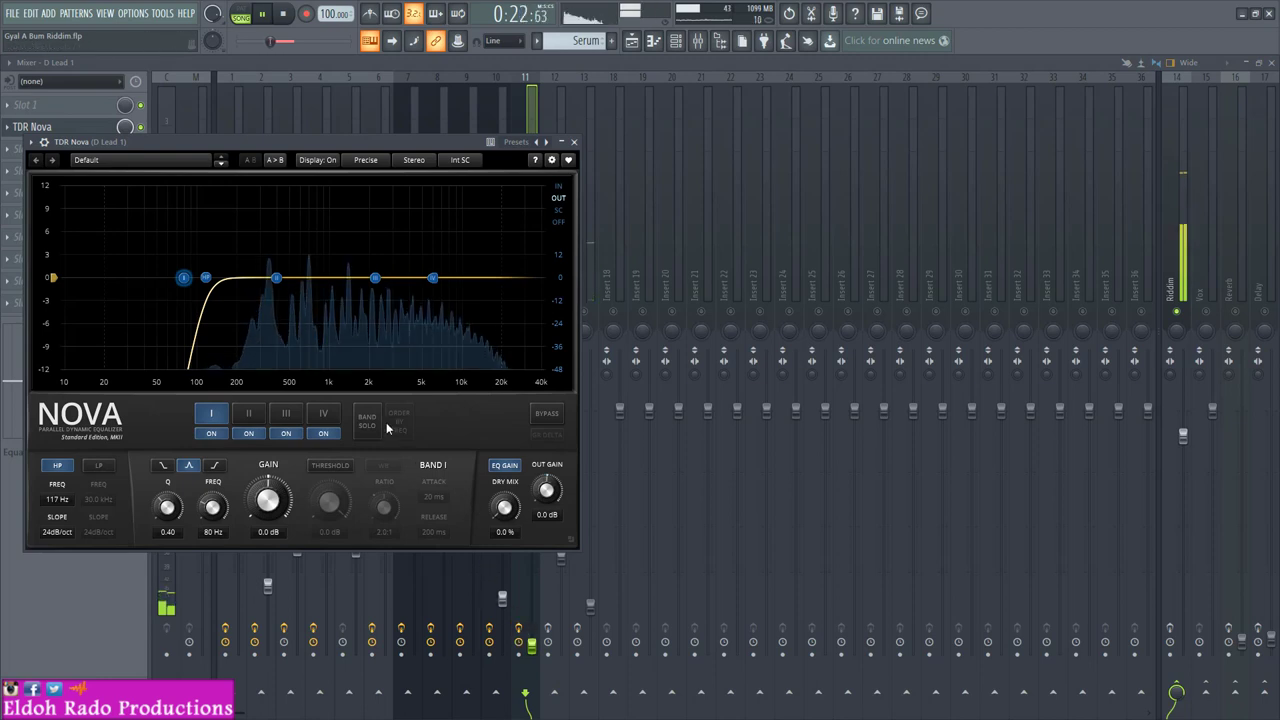
{"action": "left_click_drag", "start_coordinate": [183, 278], "coordinate": [213, 277]}
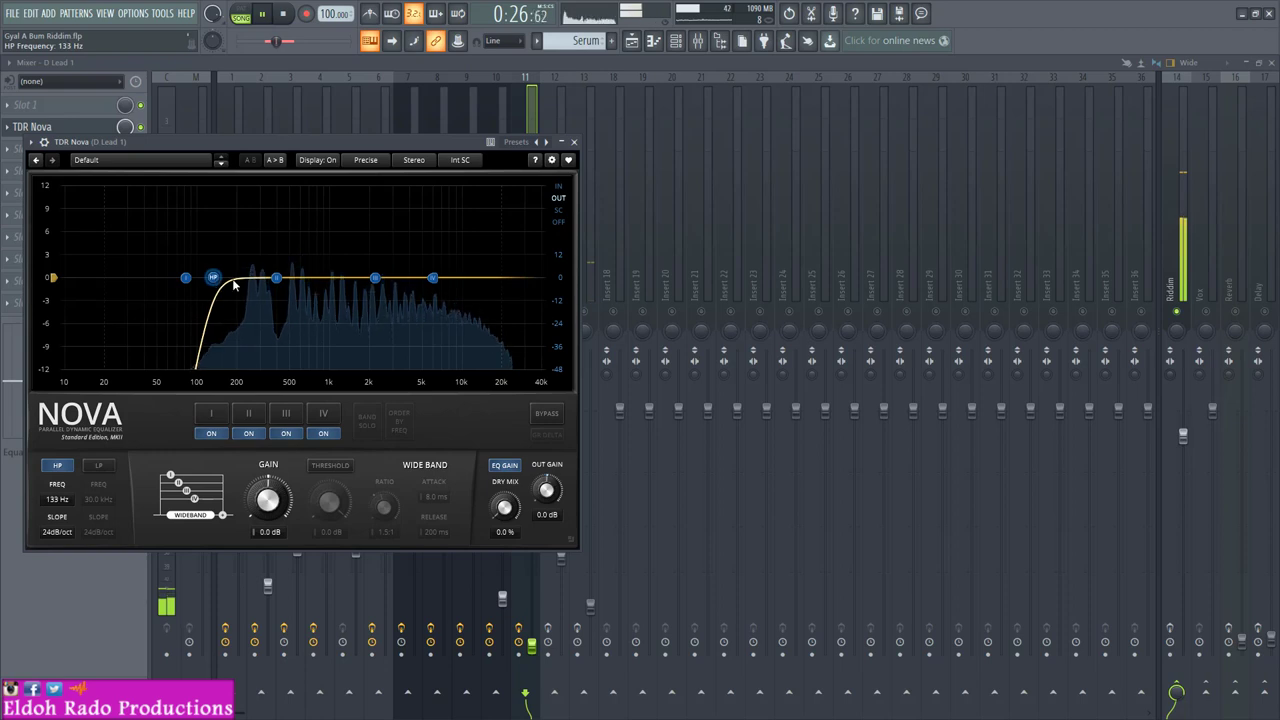
{"action": "left_click_drag", "start_coordinate": [432, 277], "coordinate": [430, 300]}
{"action": "left_click", "coordinate": [575, 143]}
Step: Load LevelingTool_32 from the free plugins into effect slot 3 of the D Lead 1 track
{"action": "left_click", "coordinate": [50, 148]}
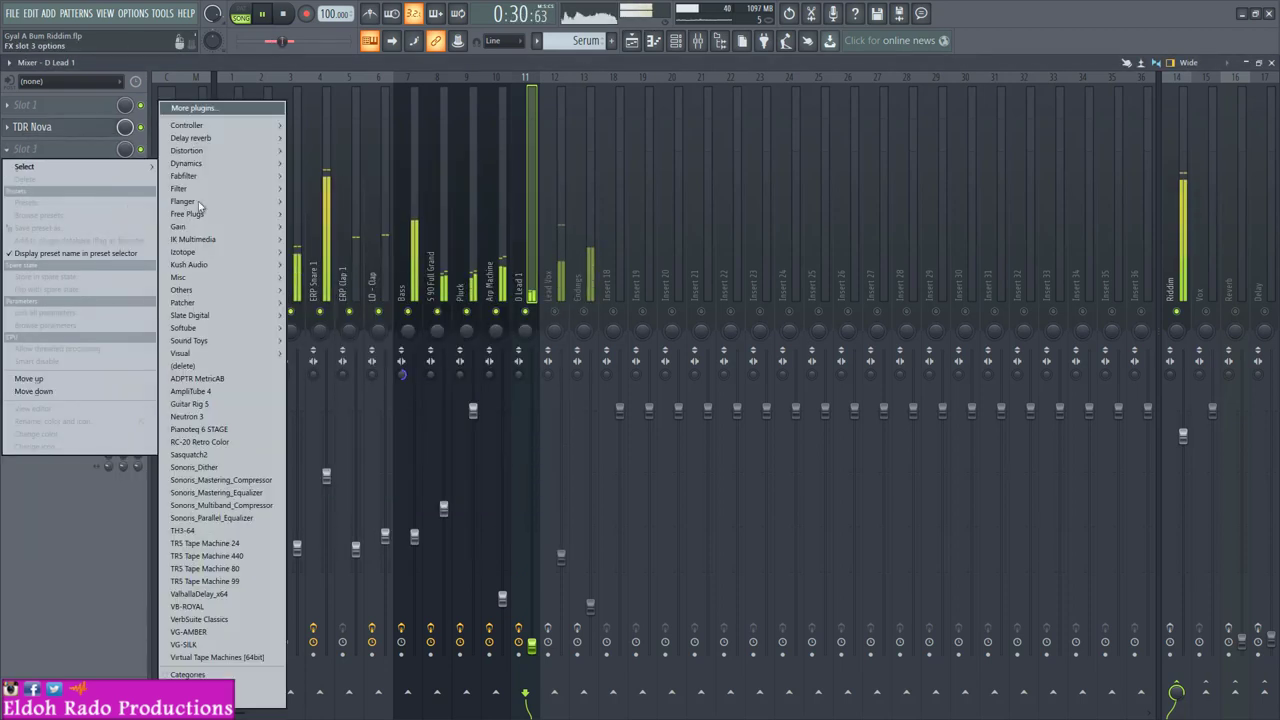
{"action": "mouse_move", "coordinate": [236, 252]}
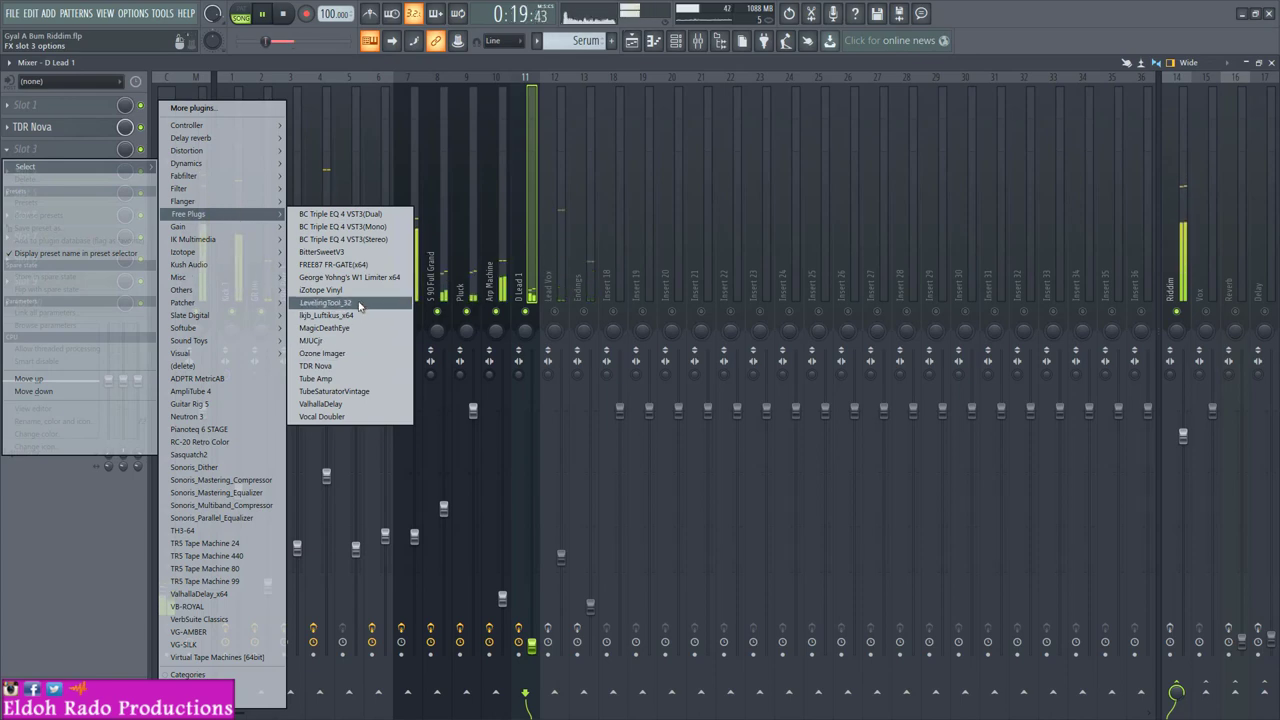
{"action": "left_click", "coordinate": [358, 303]}
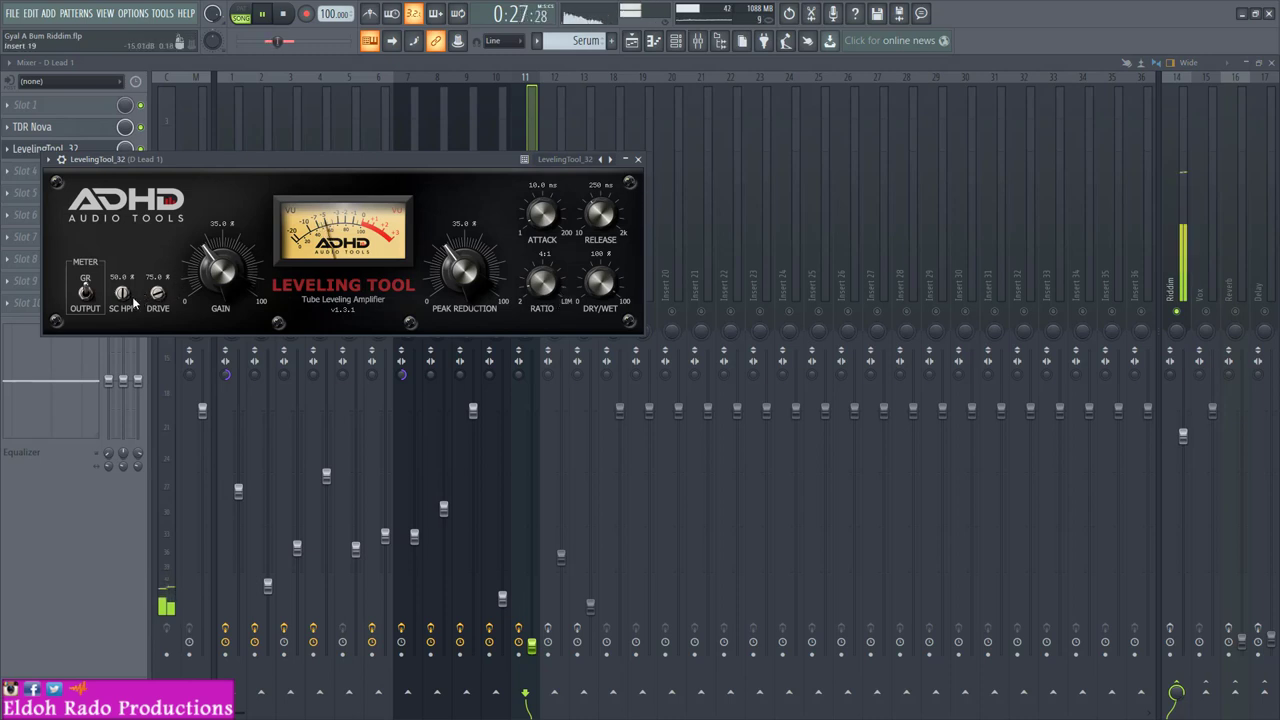
{"action": "left_click", "coordinate": [639, 160]}
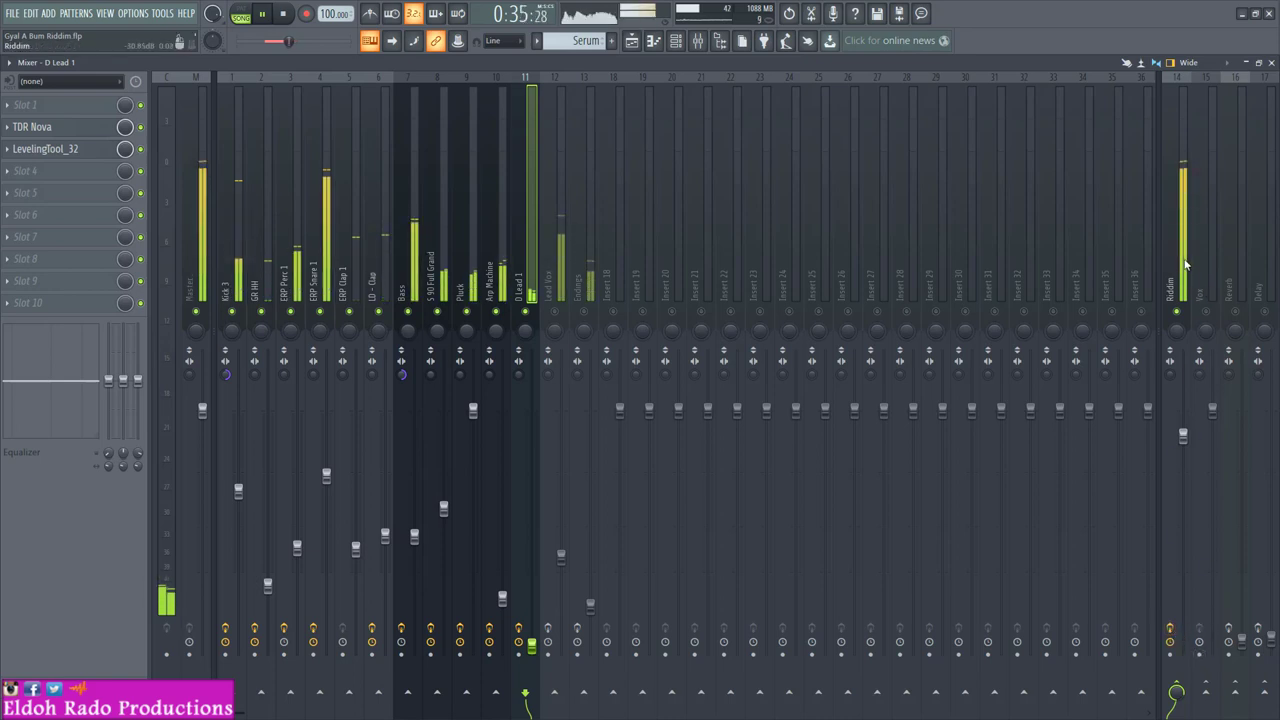
Step: Delete the Fruity Limiter from effect slot 2 of the Riddim bus
{"action": "left_click", "coordinate": [1178, 637]}
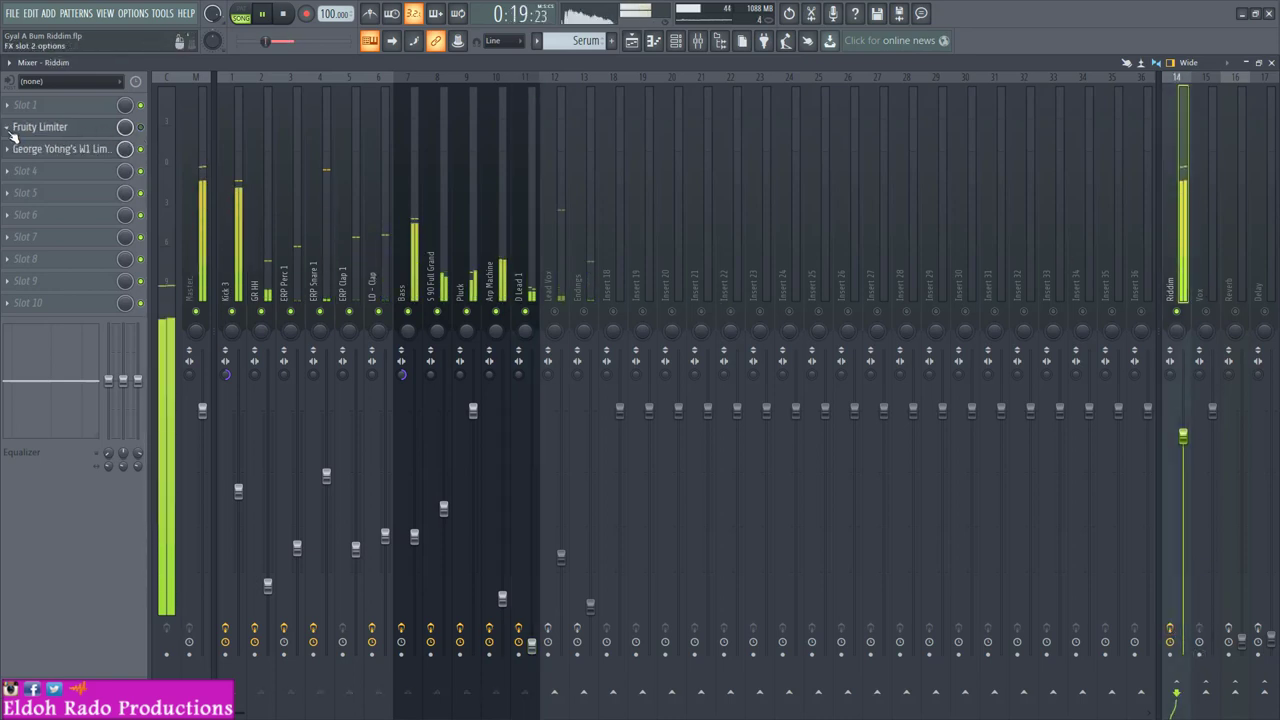
{"action": "left_click", "coordinate": [12, 133]}
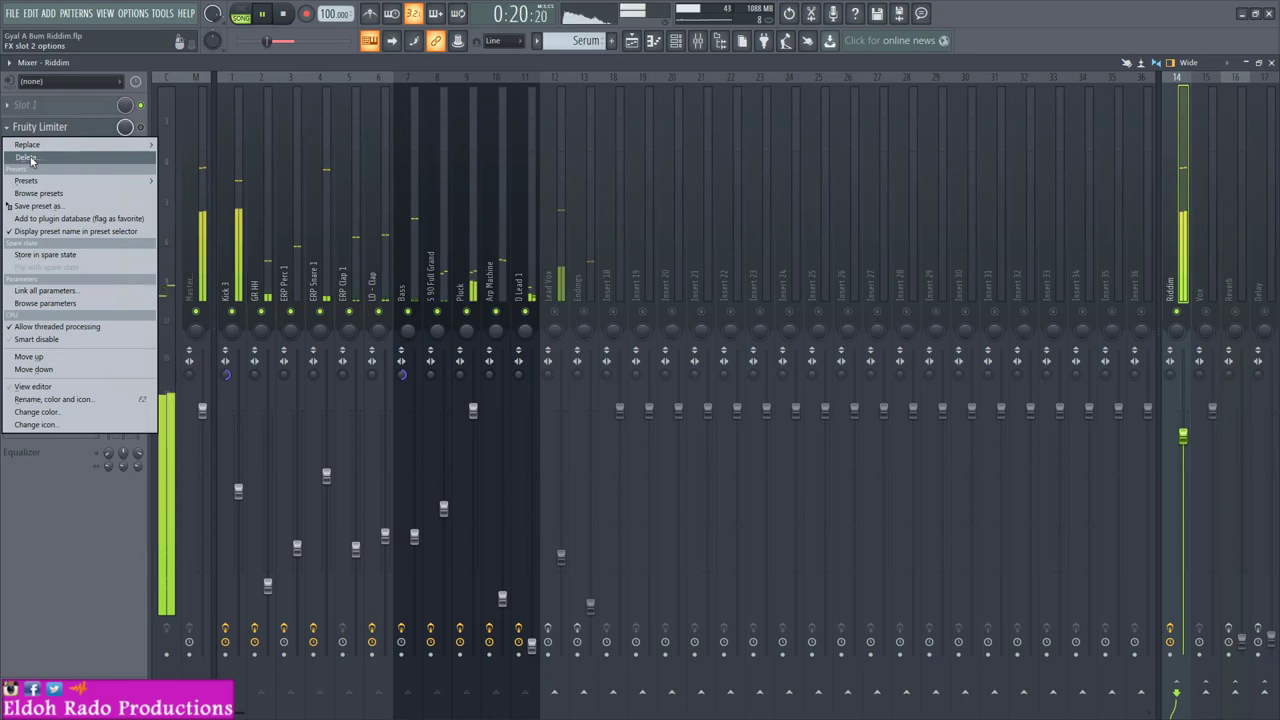
{"action": "left_click", "coordinate": [45, 160]}
{"action": "left_click", "coordinate": [701, 412]}
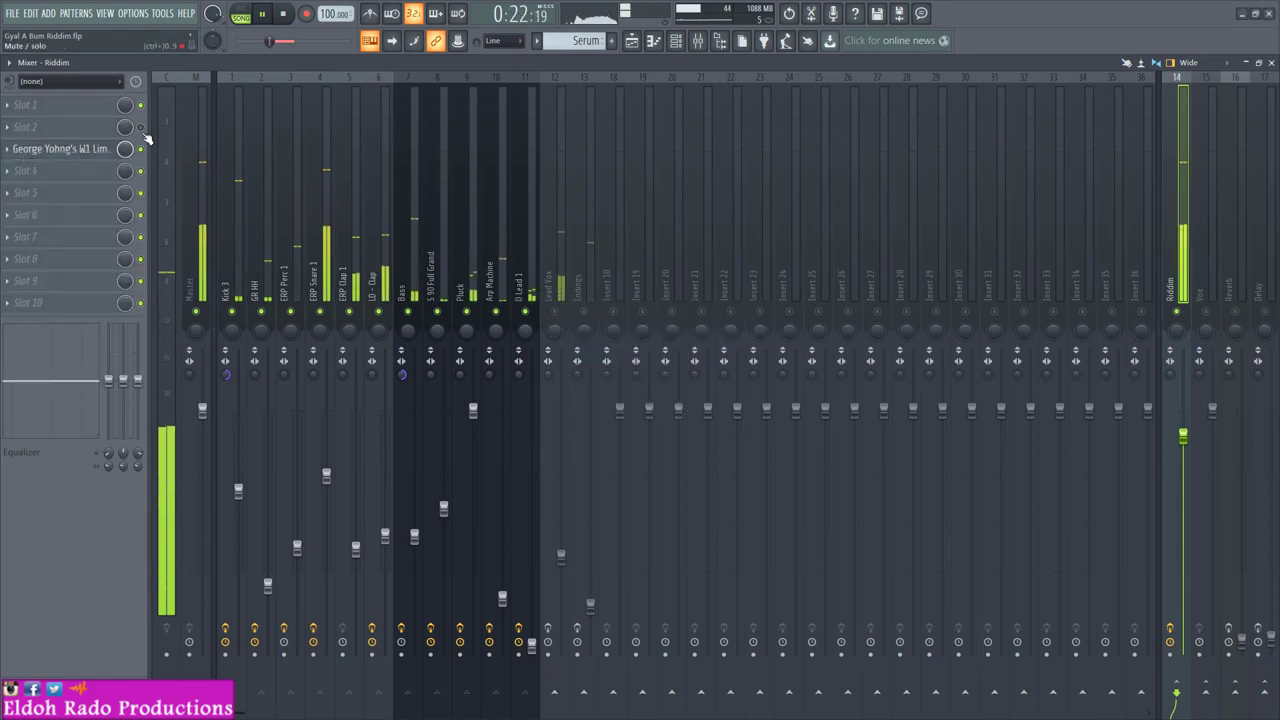
Step: Check the threshold, release and ceiling settings of the W1 Limiter on the Riddim bus
{"action": "left_click", "coordinate": [100, 149]}
{"action": "left_click_drag", "start_coordinate": [108, 126], "coordinate": [353, 128]}
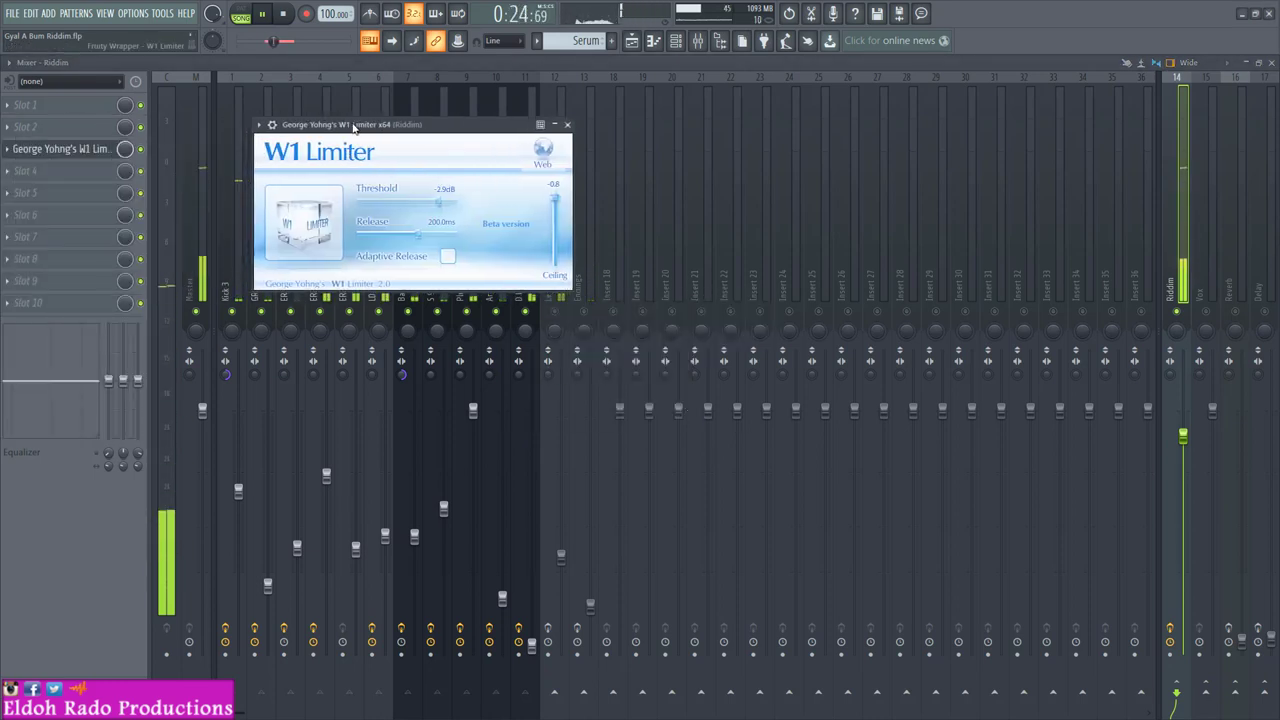
{"action": "left_click", "coordinate": [568, 125]}
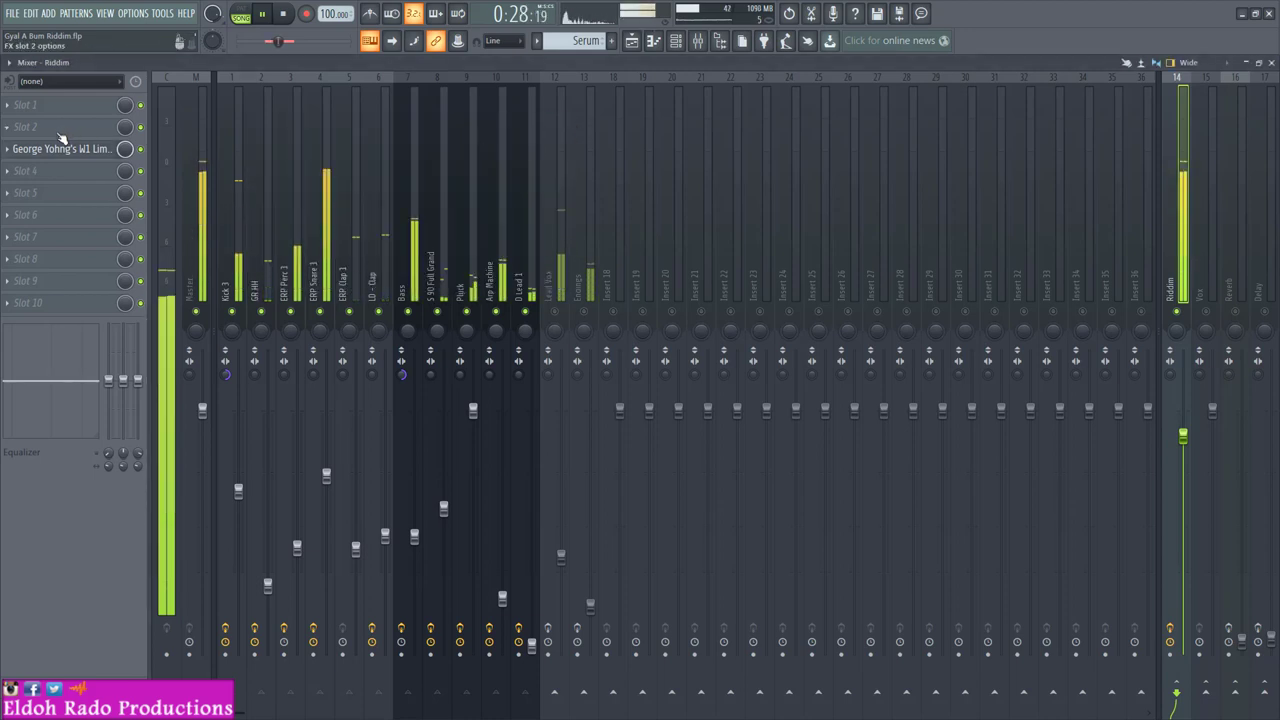
Step: Load Tube Amp into effect slot 2 of the Riddim bus and set its drive to -2.6 dB and bias to 29.5
{"action": "key", "text": "space"}
{"action": "left_click", "coordinate": [58, 128]}
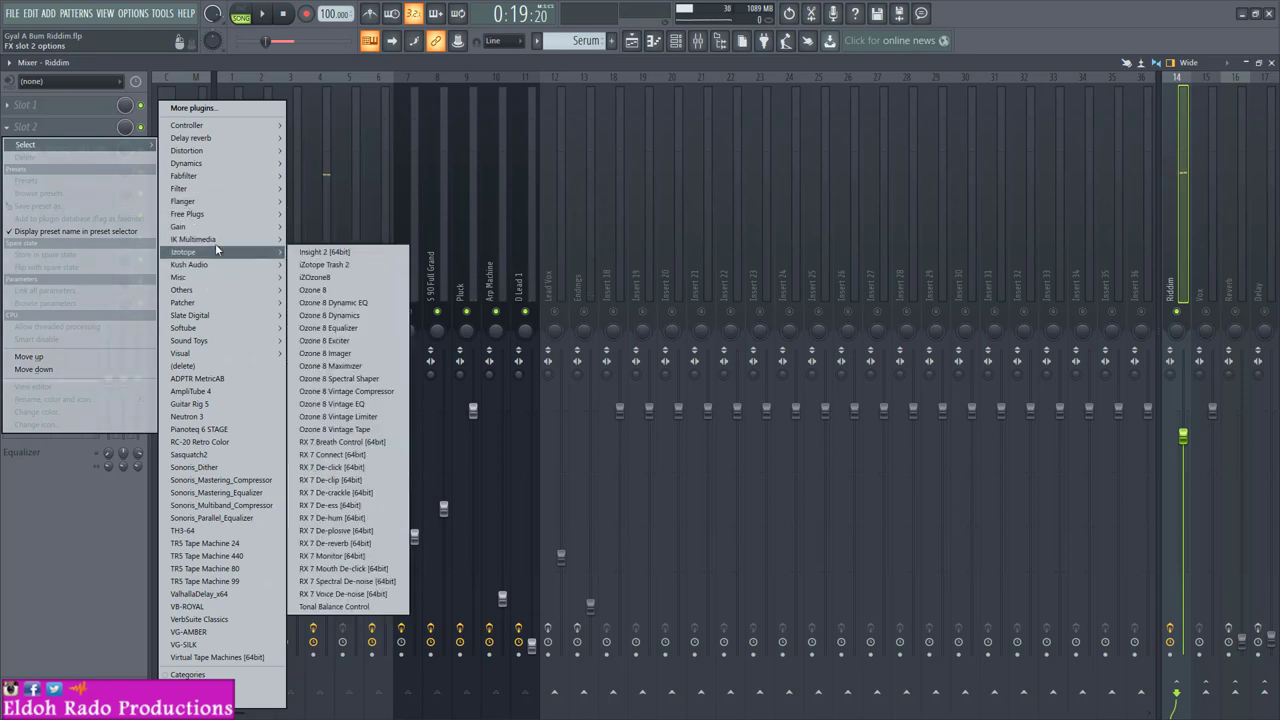
{"action": "mouse_move", "coordinate": [212, 217]}
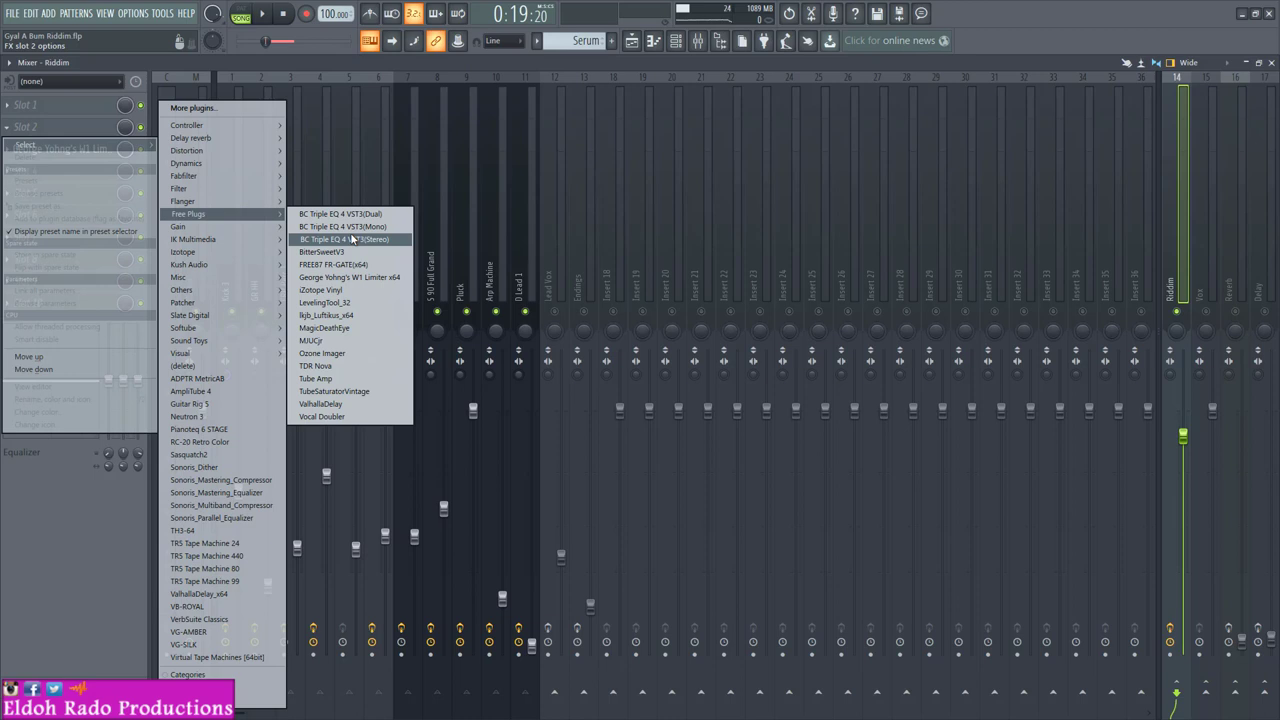
{"action": "left_click", "coordinate": [337, 378]}
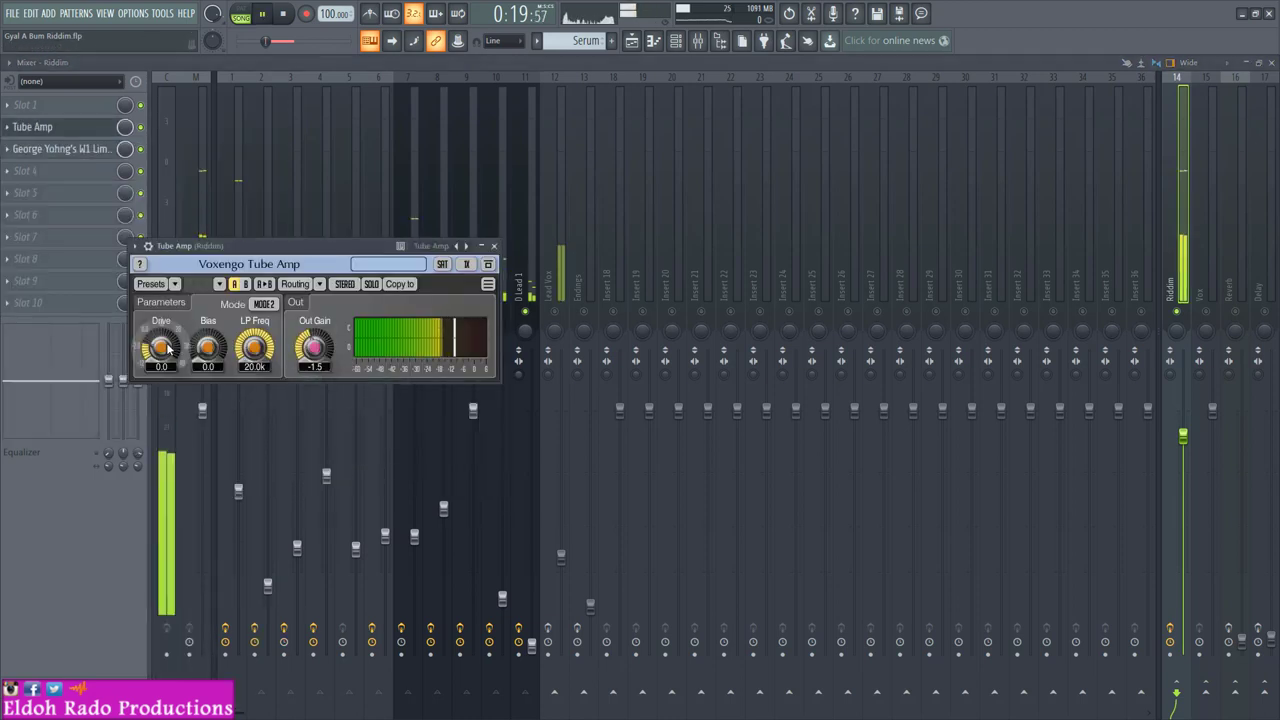
{"action": "mouse_move", "coordinate": [161, 347]}
{"action": "left_mouse_down"}
{"action": "mouse_move", "coordinate": [161, 359]}
{"action": "mouse_move", "coordinate": [196, 347]}
{"action": "mouse_move", "coordinate": [156, 345]}
{"action": "left_mouse_up"}
{"action": "left_click", "coordinate": [489, 266]}
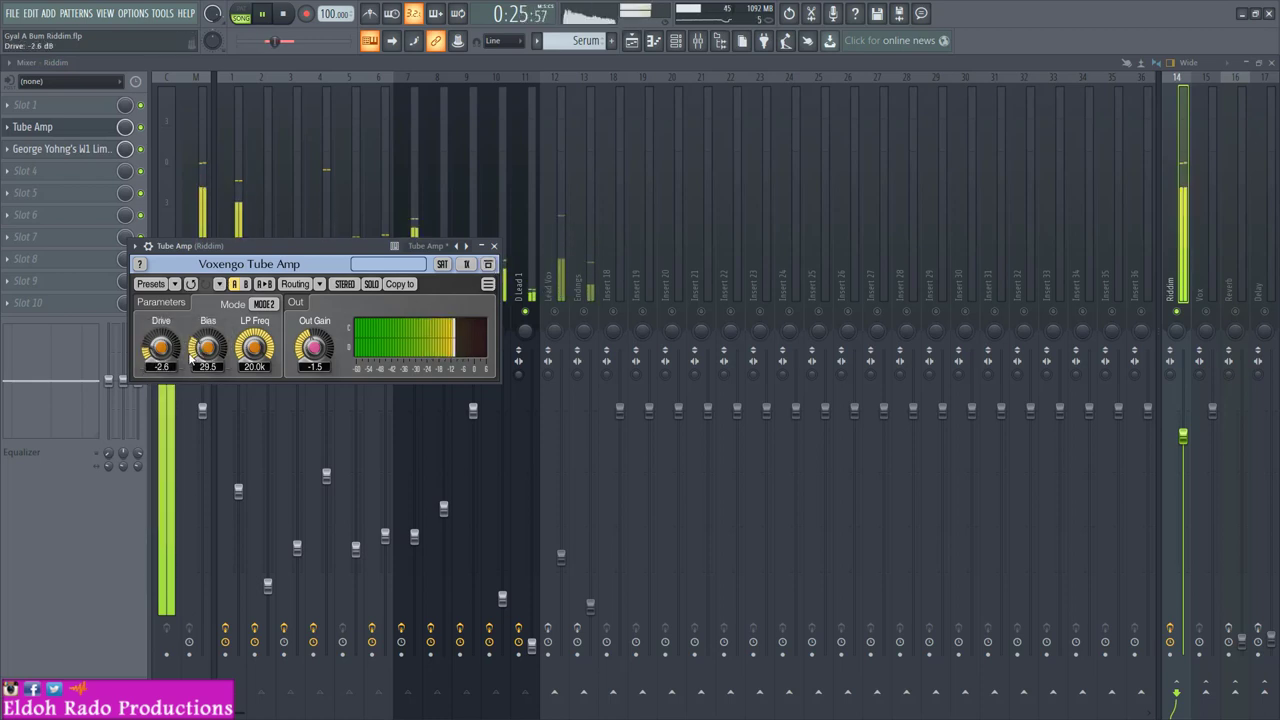
{"action": "left_click", "coordinate": [493, 246]}
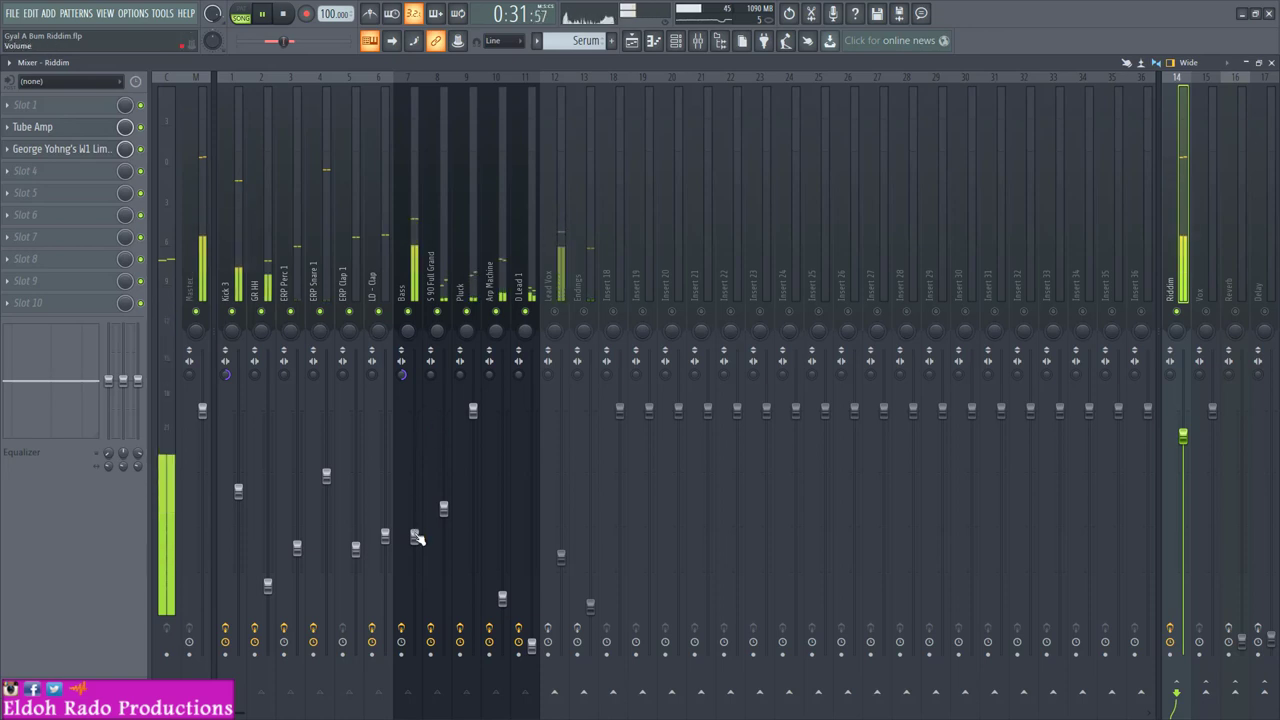
Step: Lower the Bass fader to 42% (-15.2 dB) and move its LevelingTool_32 down to effect slot 6
{"action": "left_click_drag", "start_coordinate": [414, 537], "coordinate": [414, 551]}
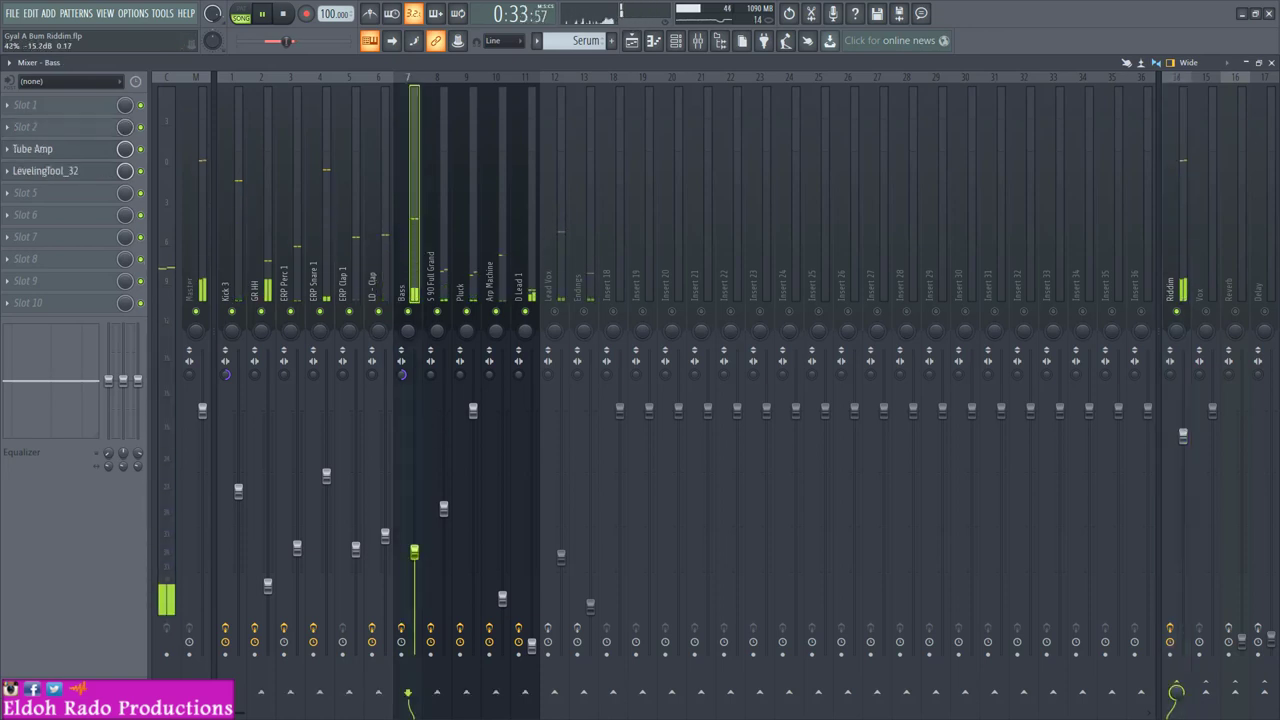
{"action": "left_click_drag", "start_coordinate": [104, 180], "coordinate": [104, 197]}
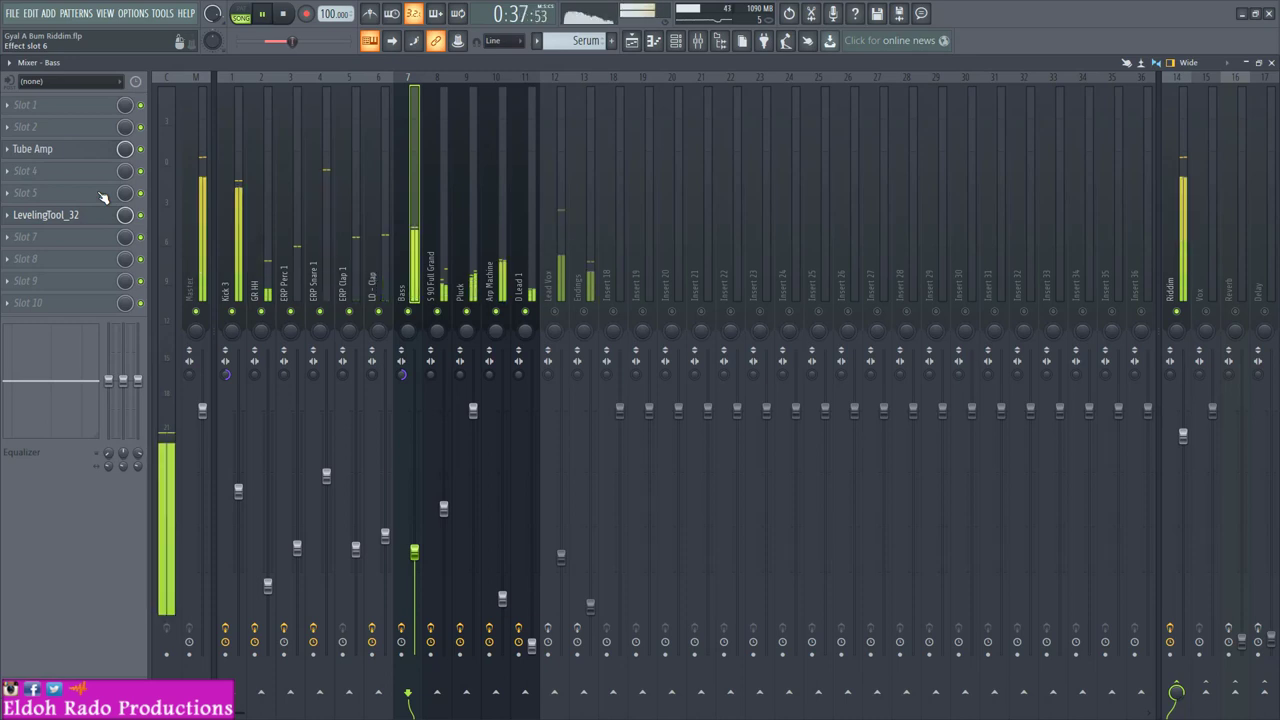
Step: Stop playback and load Ozone Imager from the free plugins into effect slot 4 of the Bass track
{"action": "key", "text": "space"}
{"action": "left_click", "coordinate": [100, 171]}
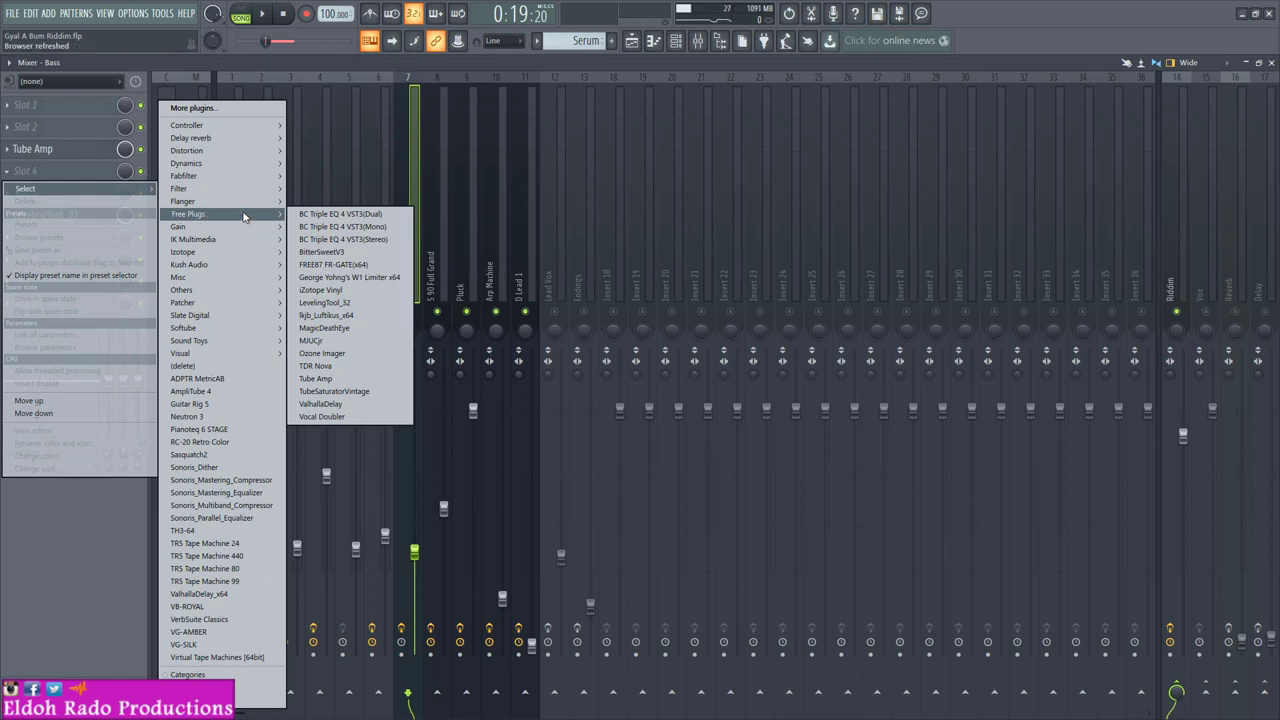
{"action": "left_click", "coordinate": [334, 352]}
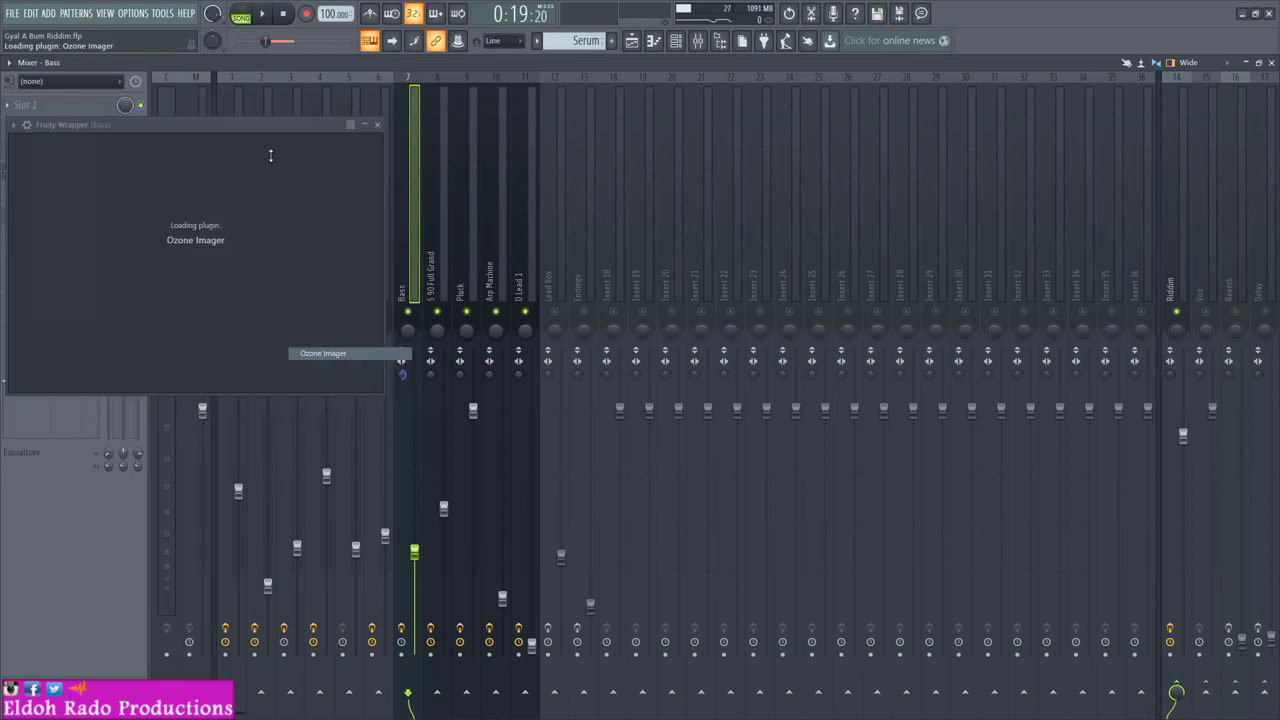
{"action": "left_click_drag", "start_coordinate": [254, 126], "coordinate": [462, 151]}
Step: Play the riddim, raise the Bass track's Ozone Imager width to 28.3 and compare the sound with the plugin bypassed
{"action": "key", "text": "space"}
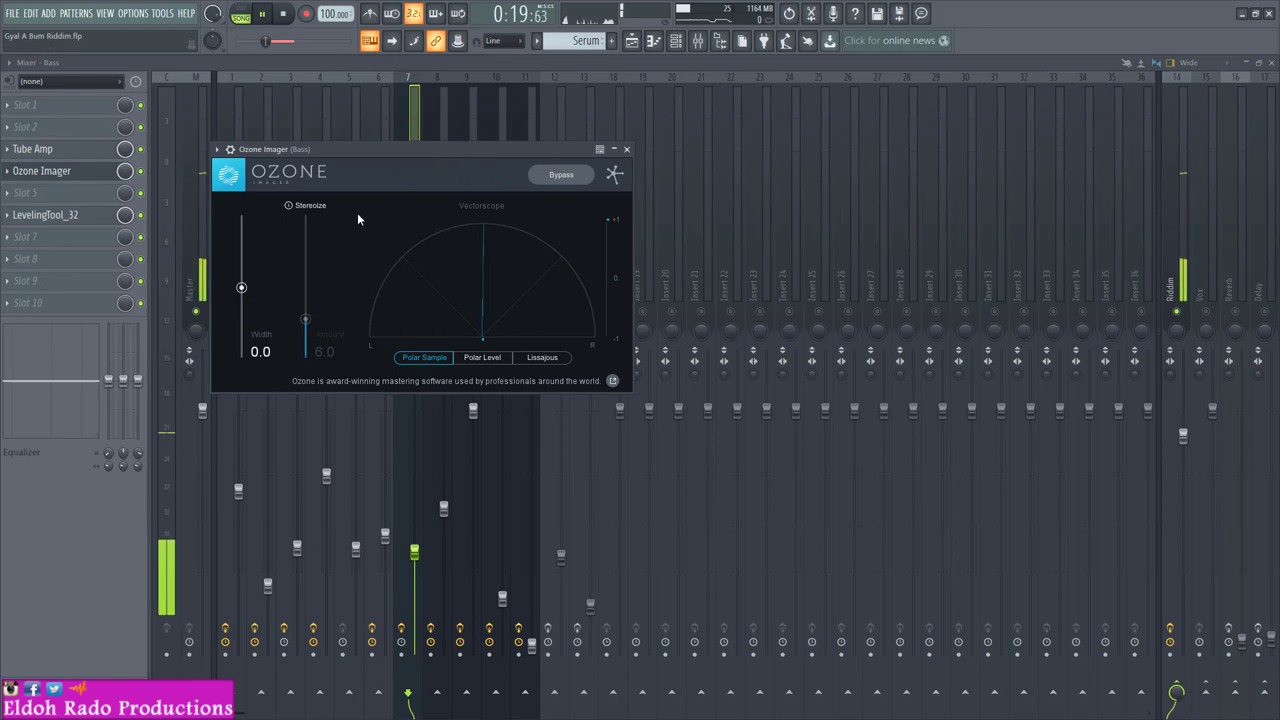
{"action": "left_click", "coordinate": [560, 175]}
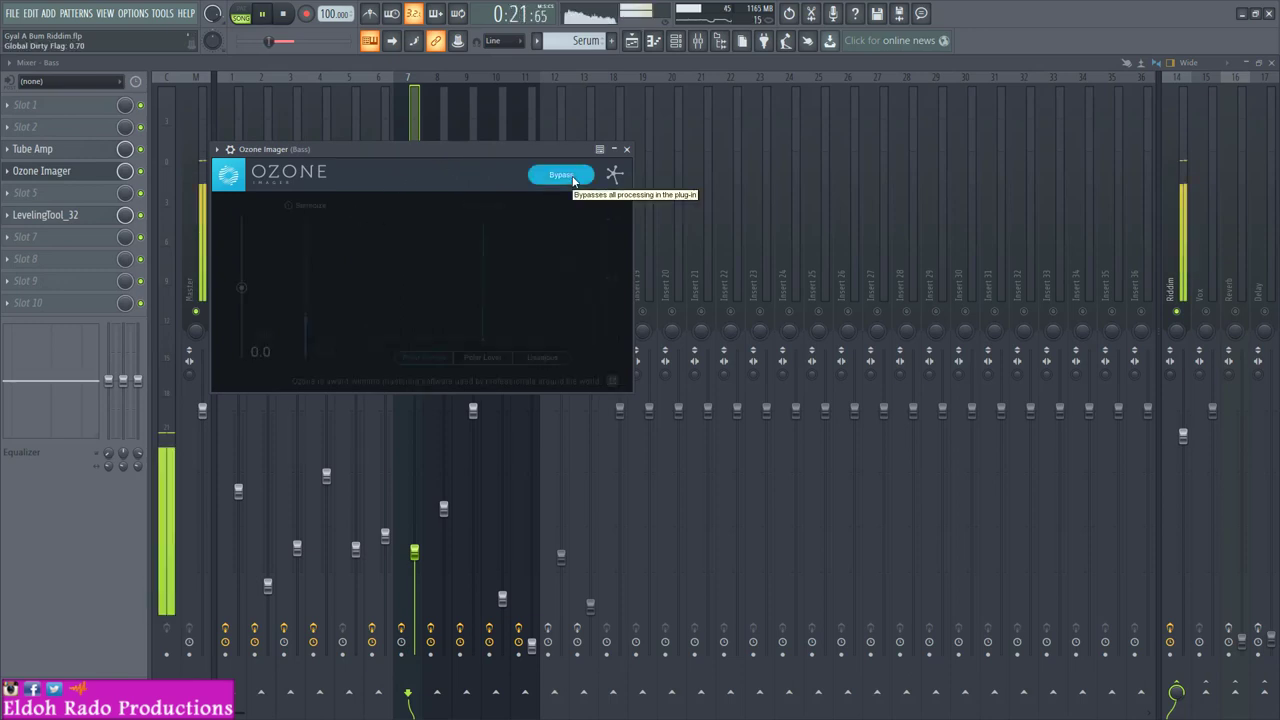
{"action": "left_click", "coordinate": [572, 180]}
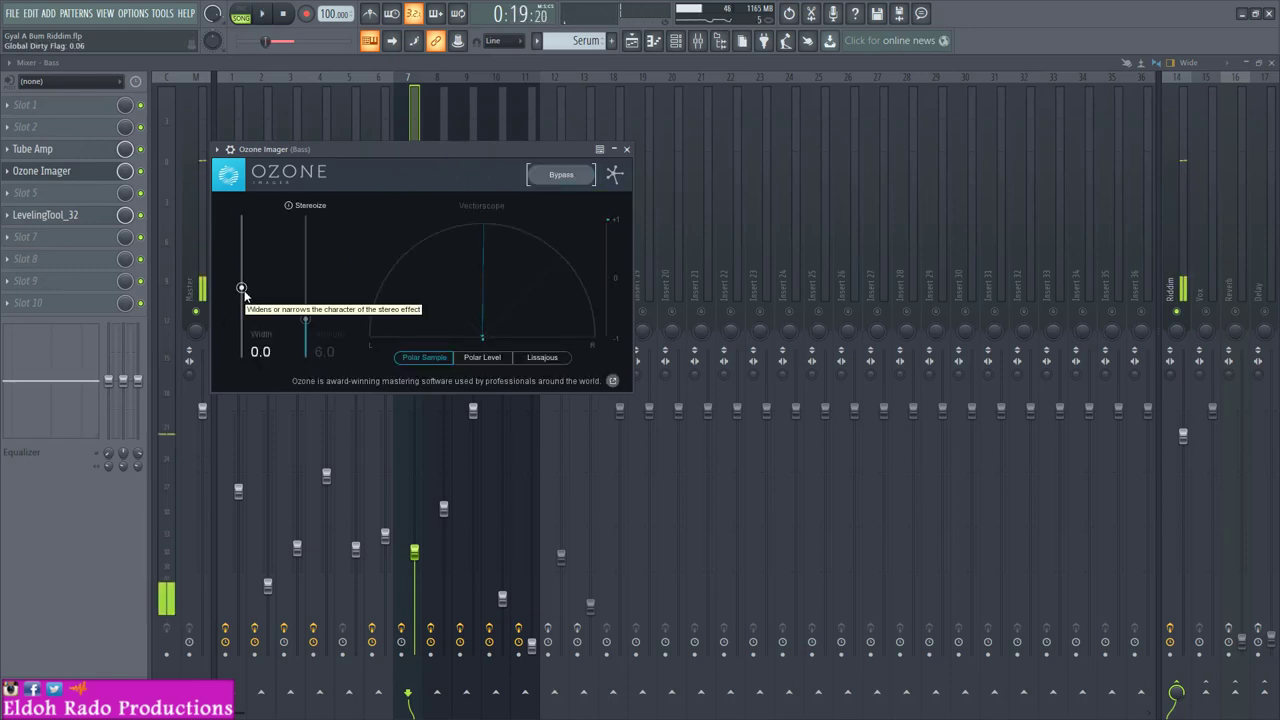
{"action": "left_click_drag", "start_coordinate": [243, 287], "coordinate": [251, 265]}
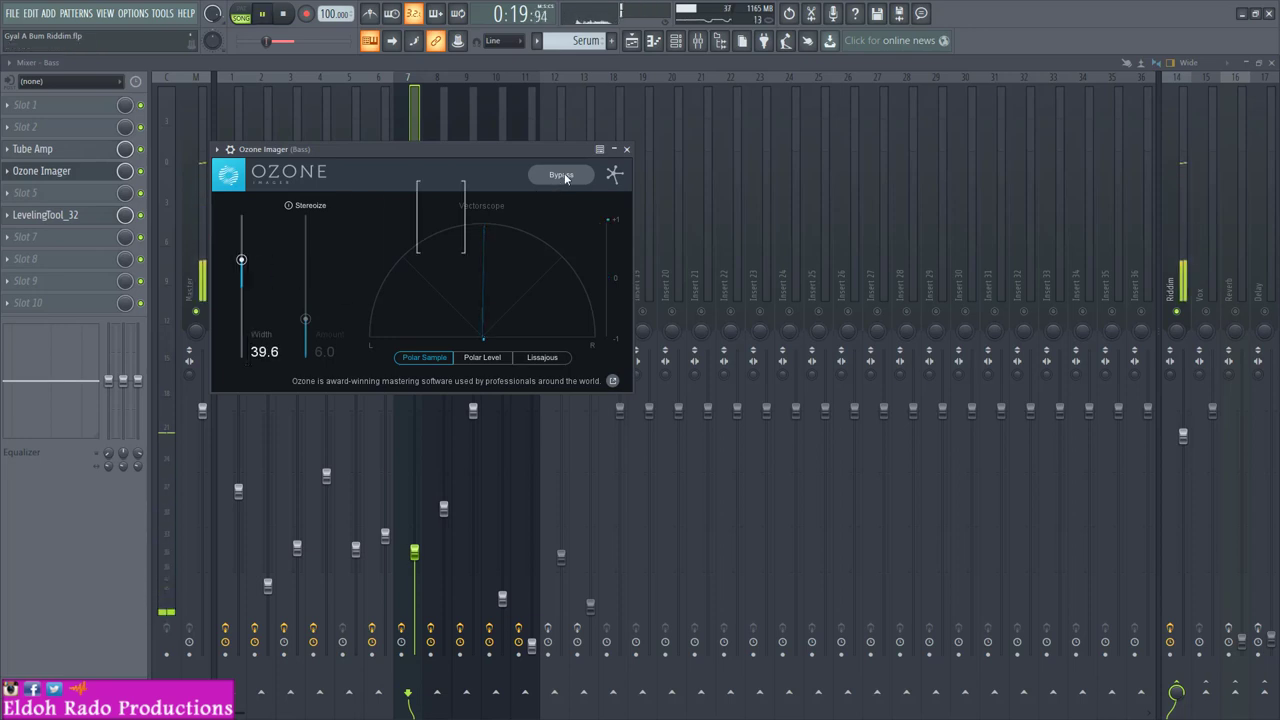
{"action": "left_click", "coordinate": [560, 175]}
{"action": "left_click", "coordinate": [564, 176]}
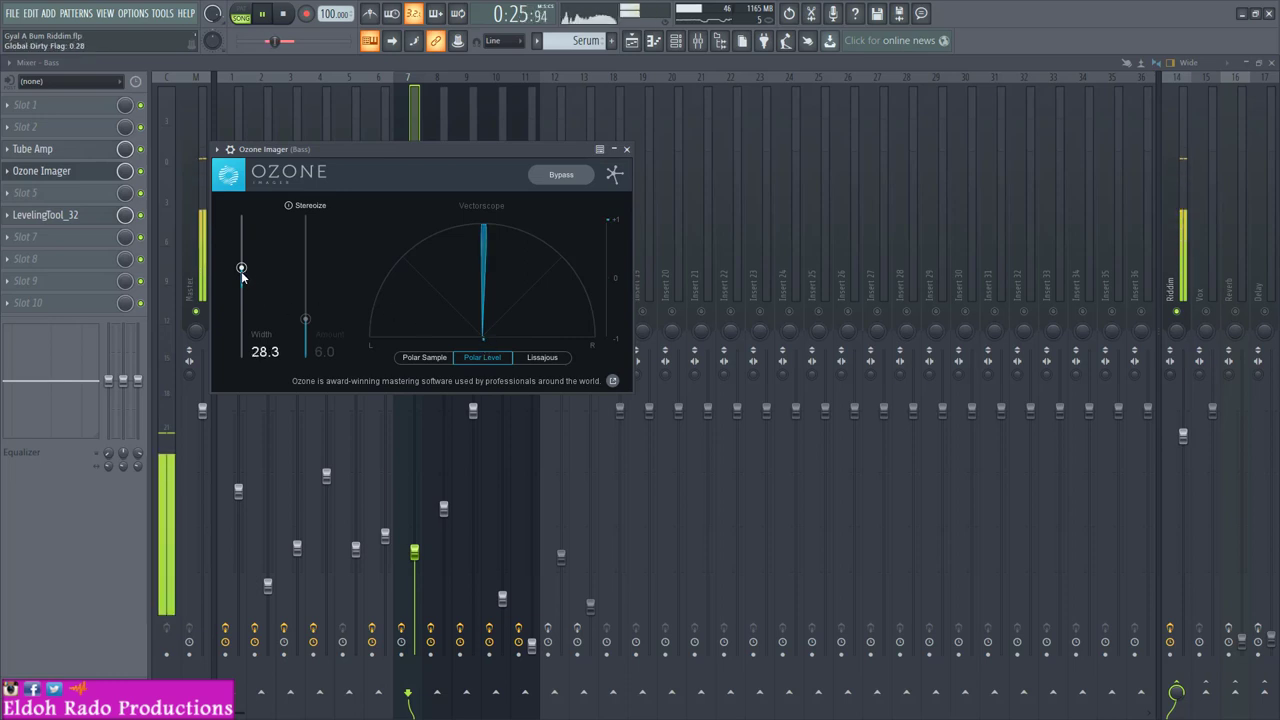
Step: Enable Stereoize at an amount of 6.0 in the Bass track's Ozone Imager and set its width to 19.8
{"action": "left_click", "coordinate": [289, 206]}
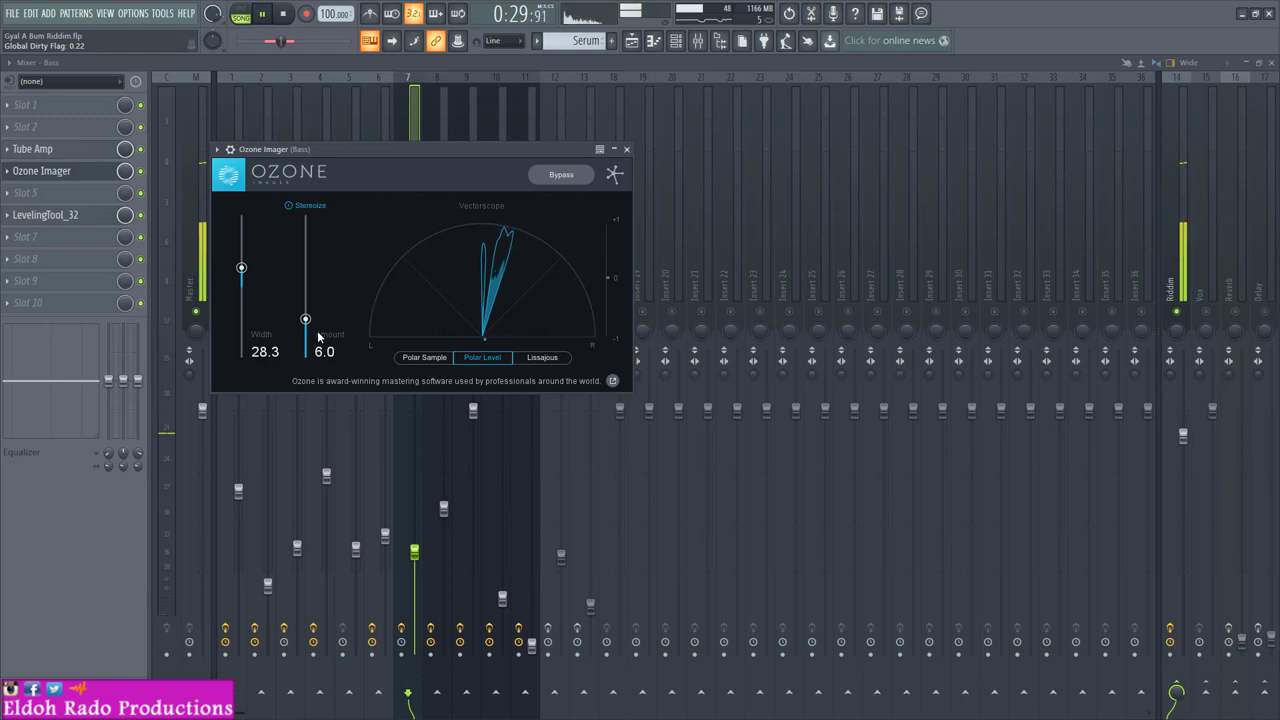
{"action": "left_click_drag", "start_coordinate": [243, 271], "coordinate": [244, 278]}
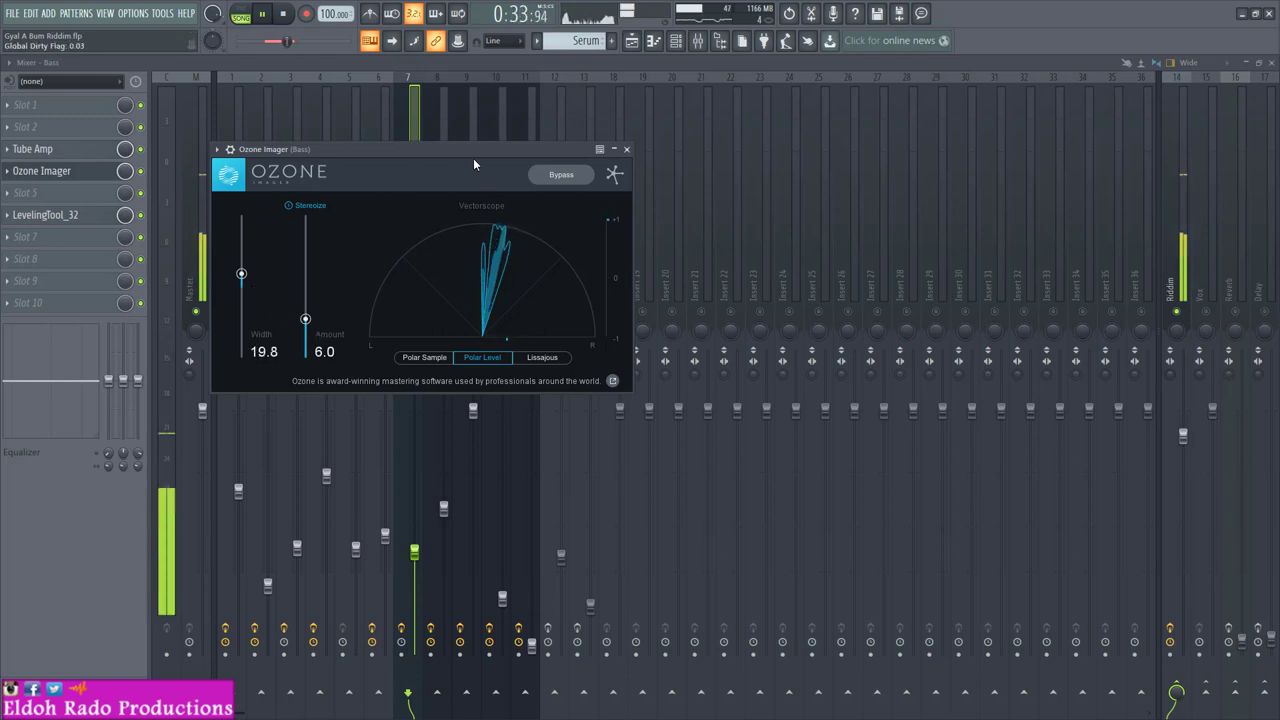
{"action": "left_click_drag", "start_coordinate": [528, 150], "coordinate": [758, 154]}
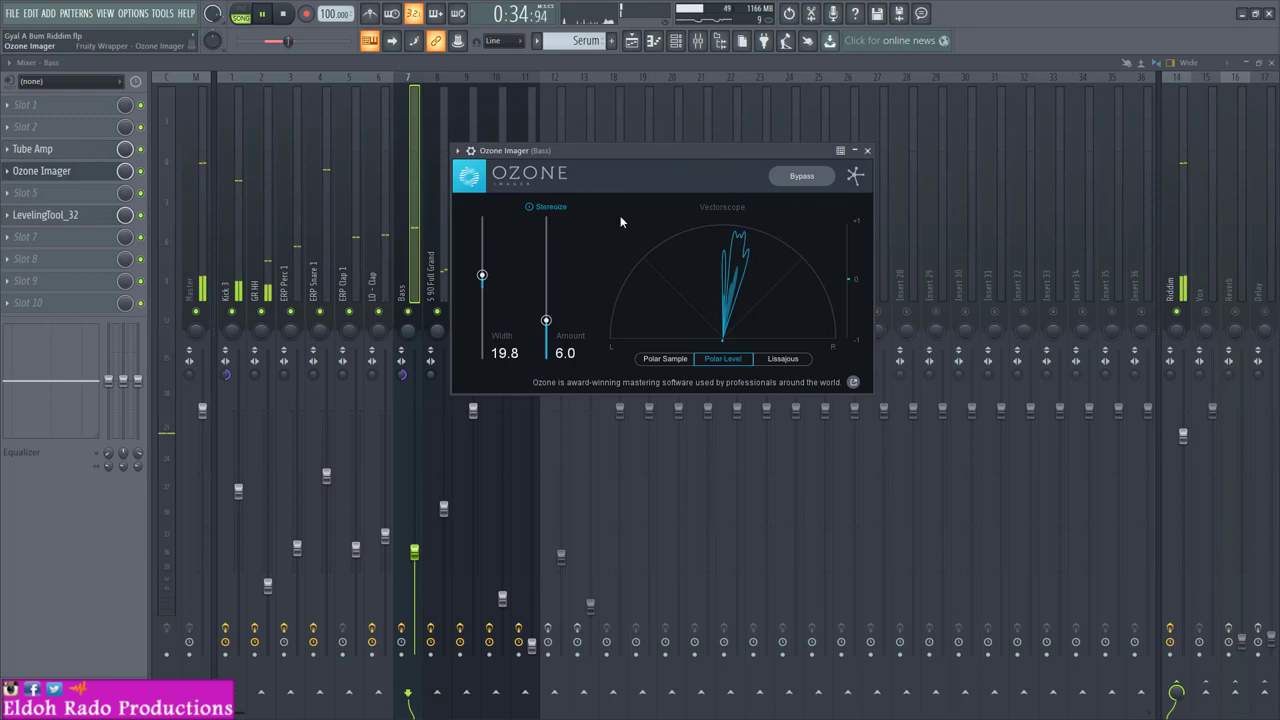
Step: Pan the ERP Clap 1 track to the left and the LD - Clap track to the right
{"action": "left_click", "coordinate": [350, 333]}
{"action": "left_click_drag", "start_coordinate": [350, 333], "coordinate": [380, 300]}
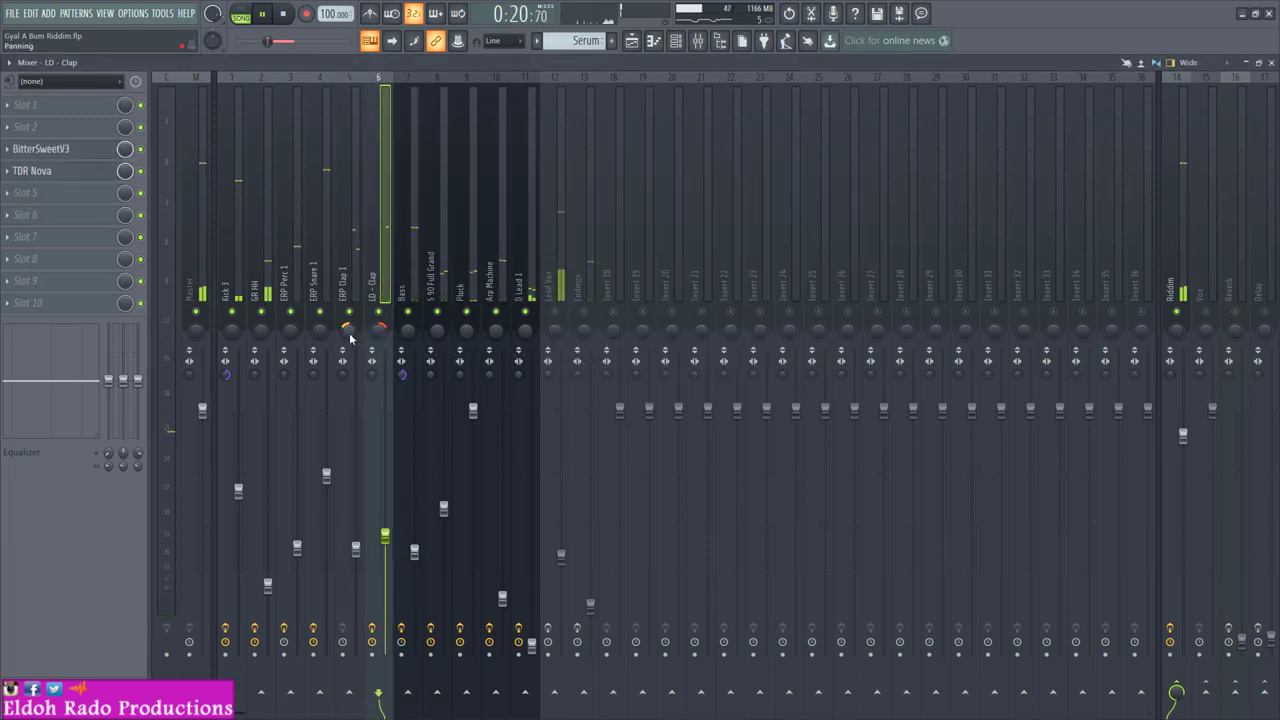
{"action": "left_click", "coordinate": [350, 336]}
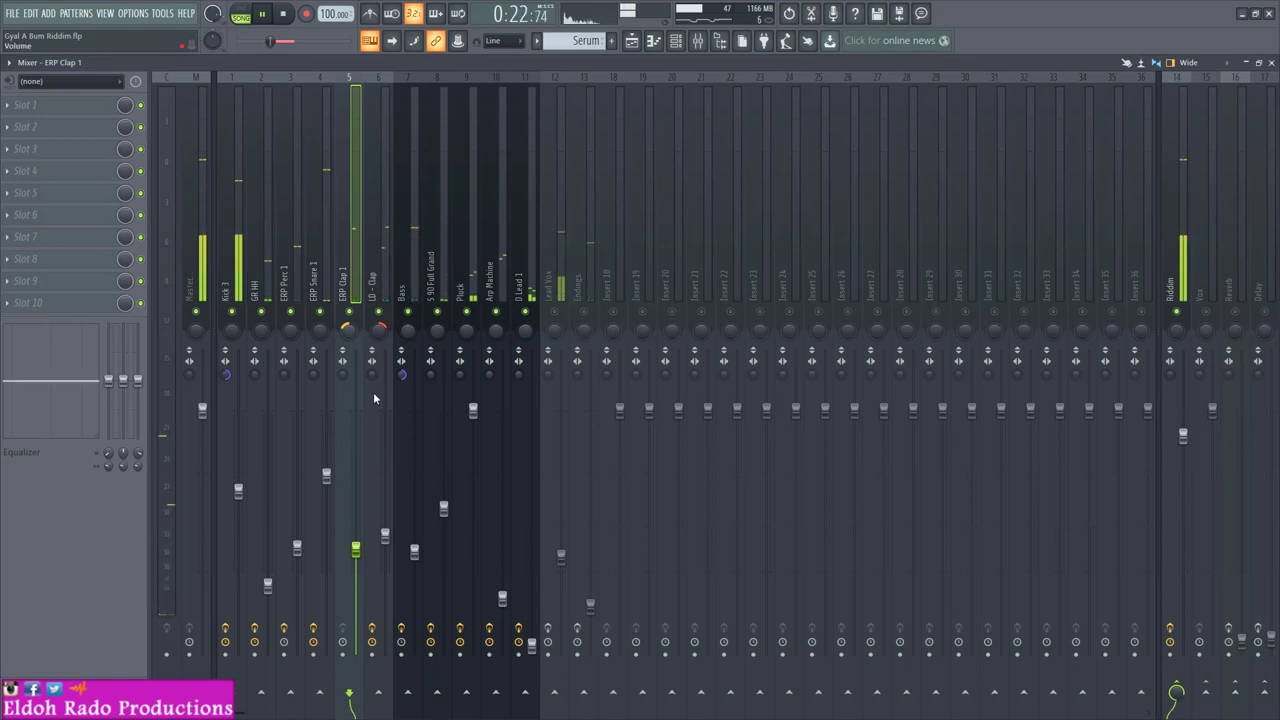
Step: Lower the LD - Clap fader slightly and widen the stereo separation of the D Lead 1 track
{"action": "left_click_drag", "start_coordinate": [385, 536], "coordinate": [385, 551]}
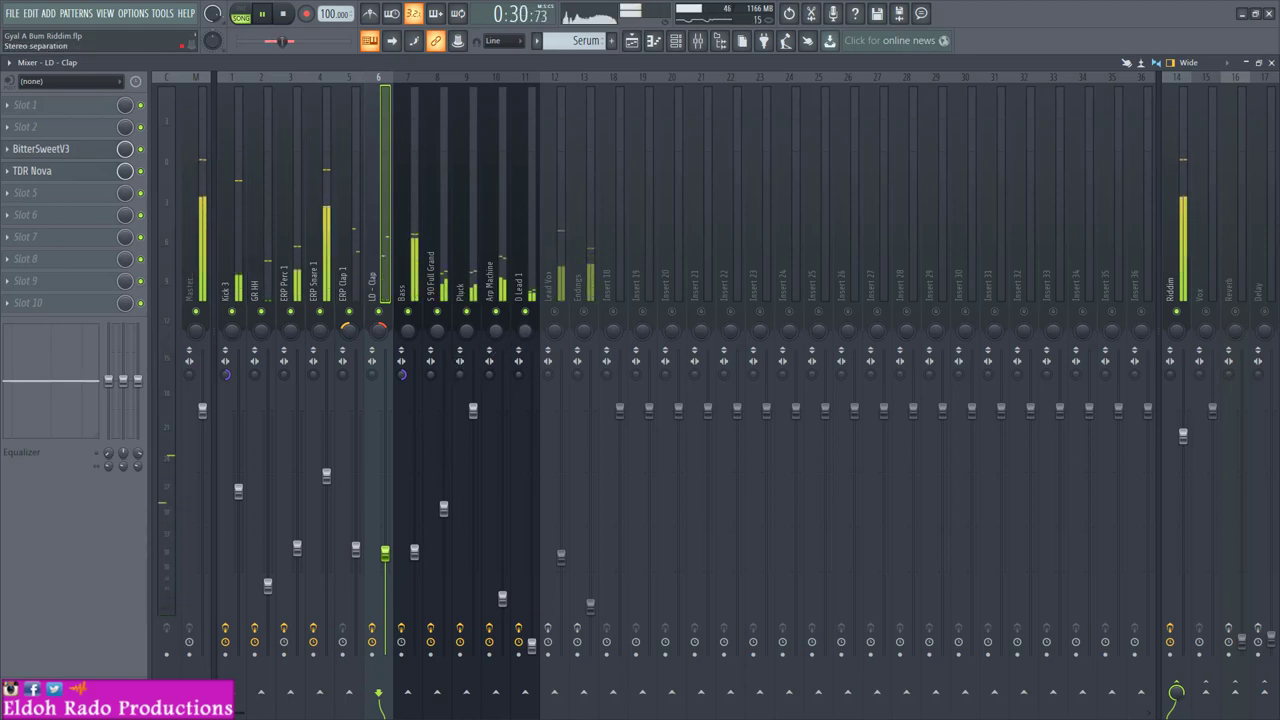
{"action": "left_click", "coordinate": [518, 480]}
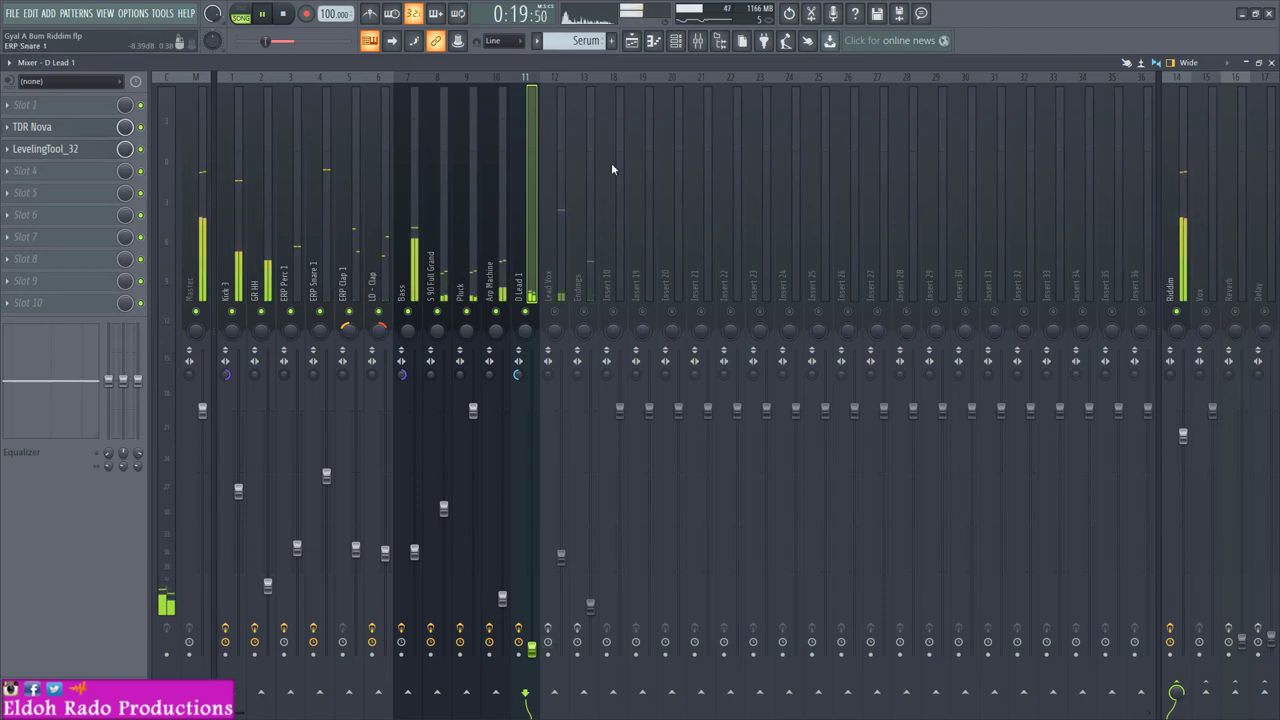
Step: Stop playback and review the effect chains of the Riddim bus and the instrument tracks from D Lead 1 back to Bass
{"action": "left_click", "coordinate": [1176, 133]}
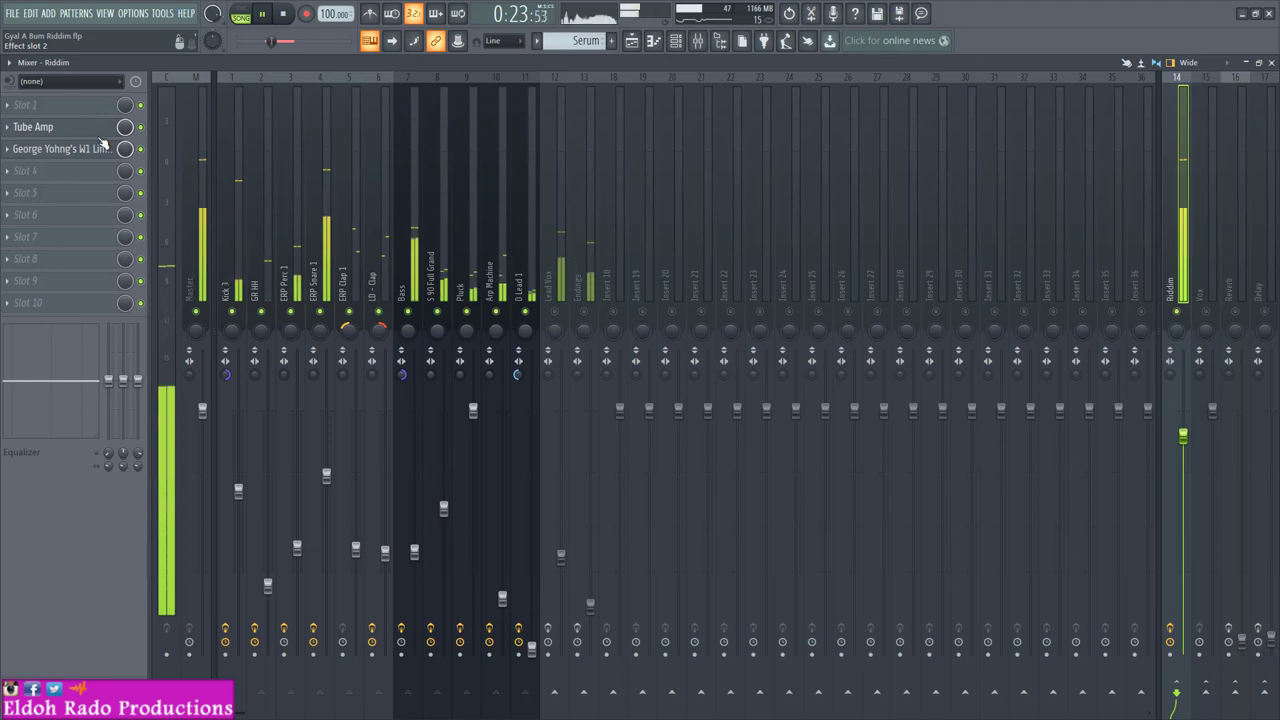
{"action": "key", "text": "space"}
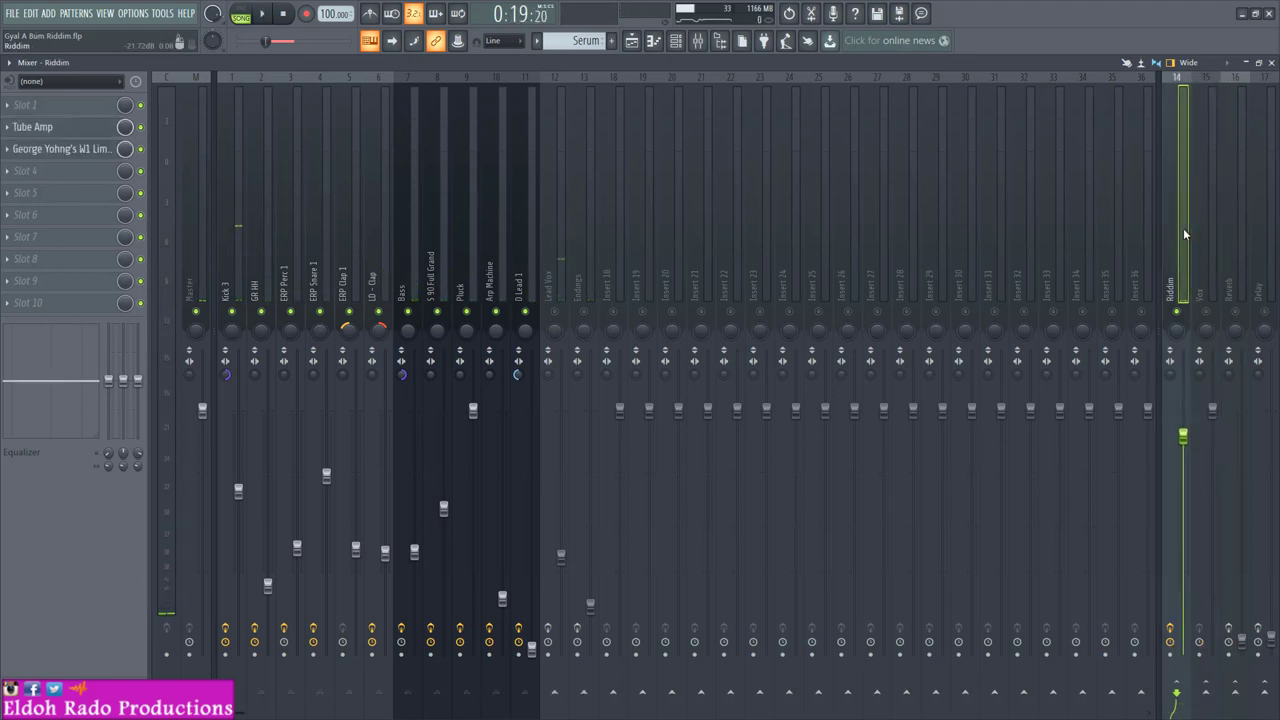
{"action": "left_click", "coordinate": [531, 272]}
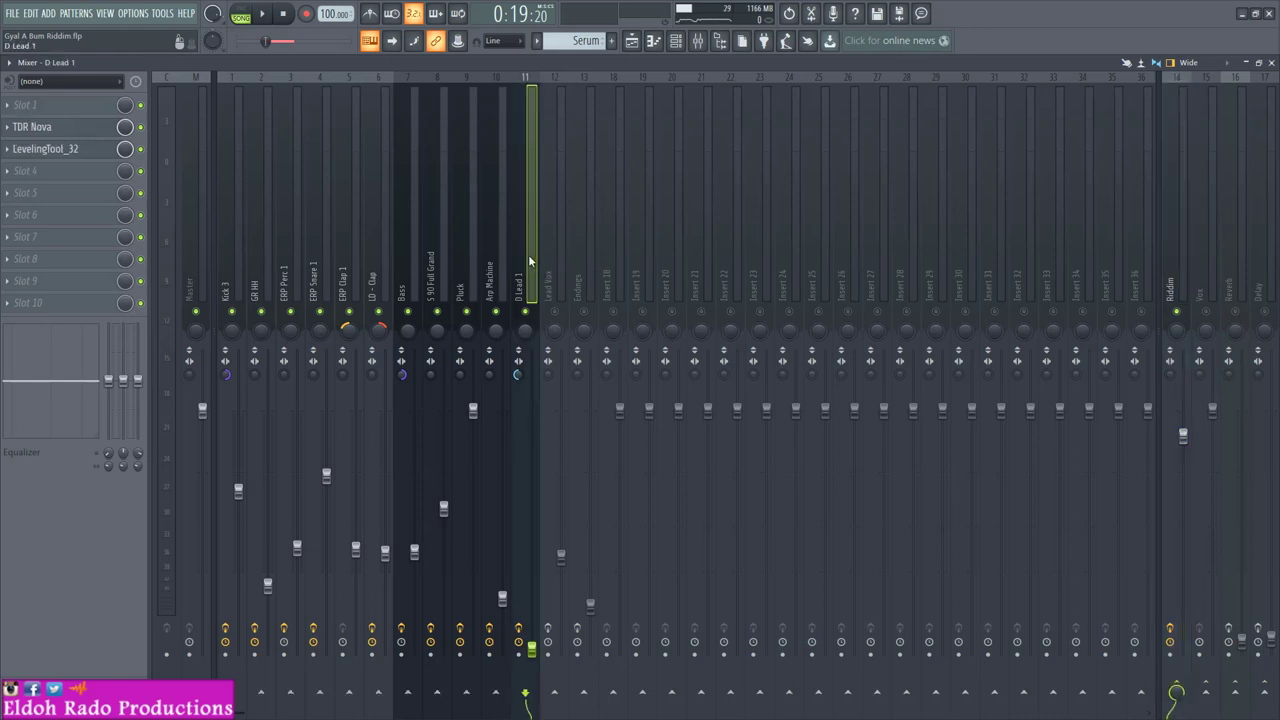
{"action": "left_click", "coordinate": [496, 270]}
{"action": "left_click", "coordinate": [474, 270]}
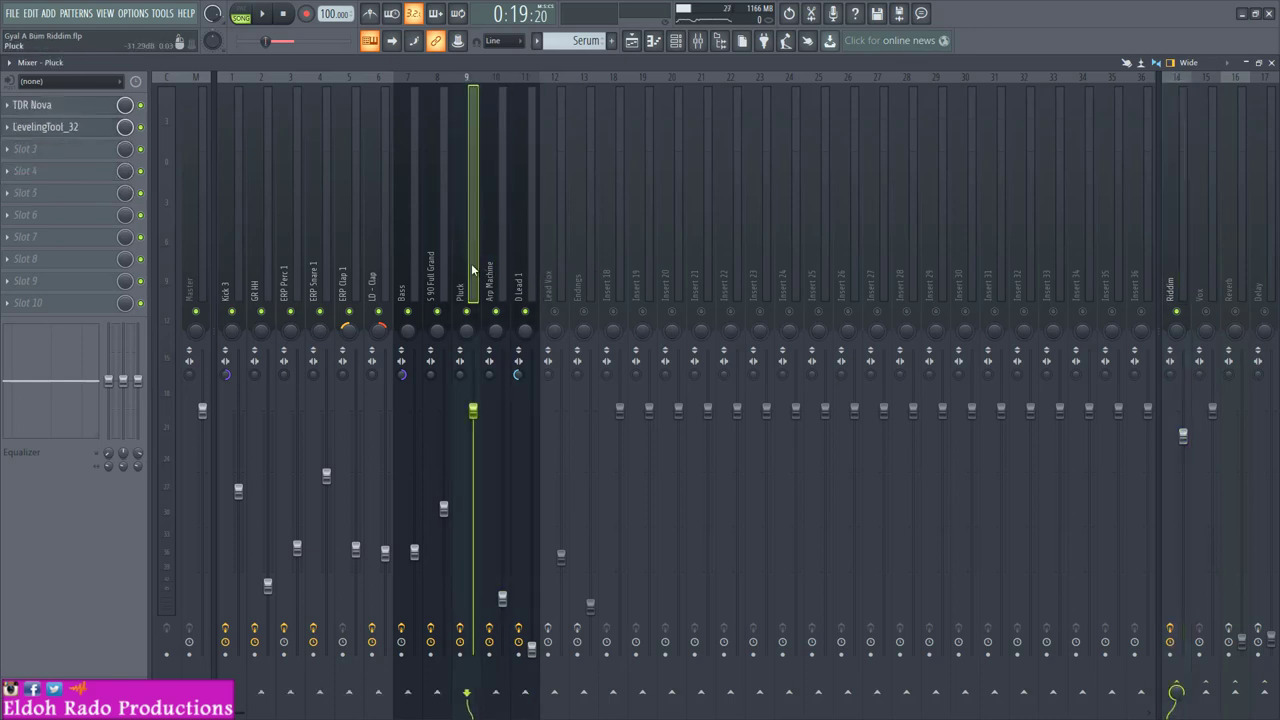
{"action": "left_click", "coordinate": [438, 268]}
{"action": "left_click", "coordinate": [413, 268]}
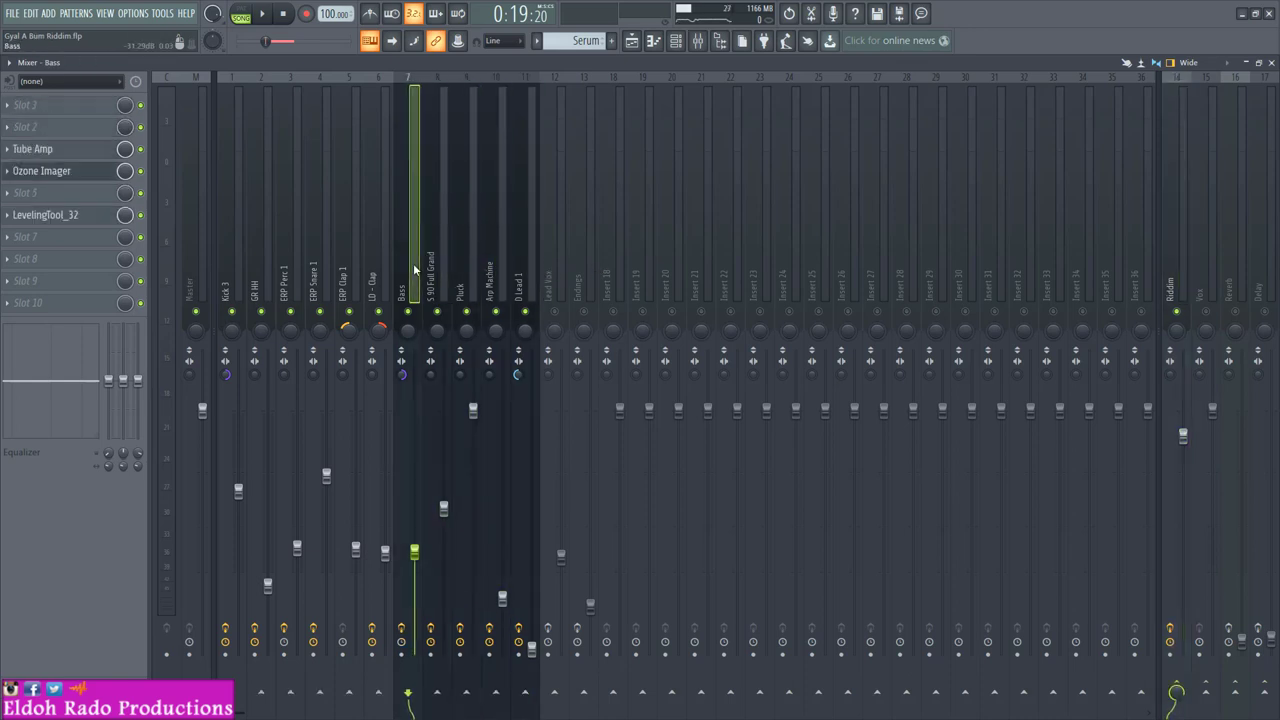
{"action": "left_click", "coordinate": [446, 262]}
Step: Delete Ozone Imager from effect slot 4 of the Bass track
{"action": "left_click", "coordinate": [413, 270]}
{"action": "left_click", "coordinate": [10, 176]}
{"action": "left_click", "coordinate": [25, 208]}
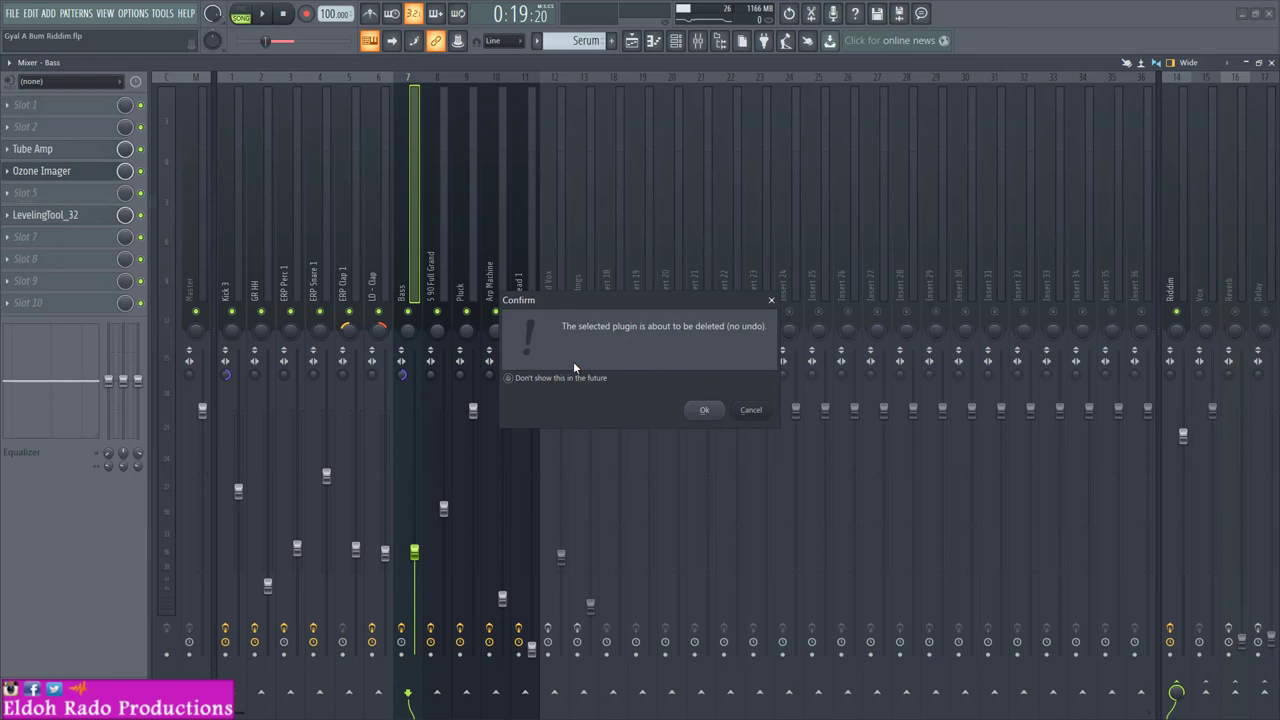
{"action": "left_click", "coordinate": [706, 411]}
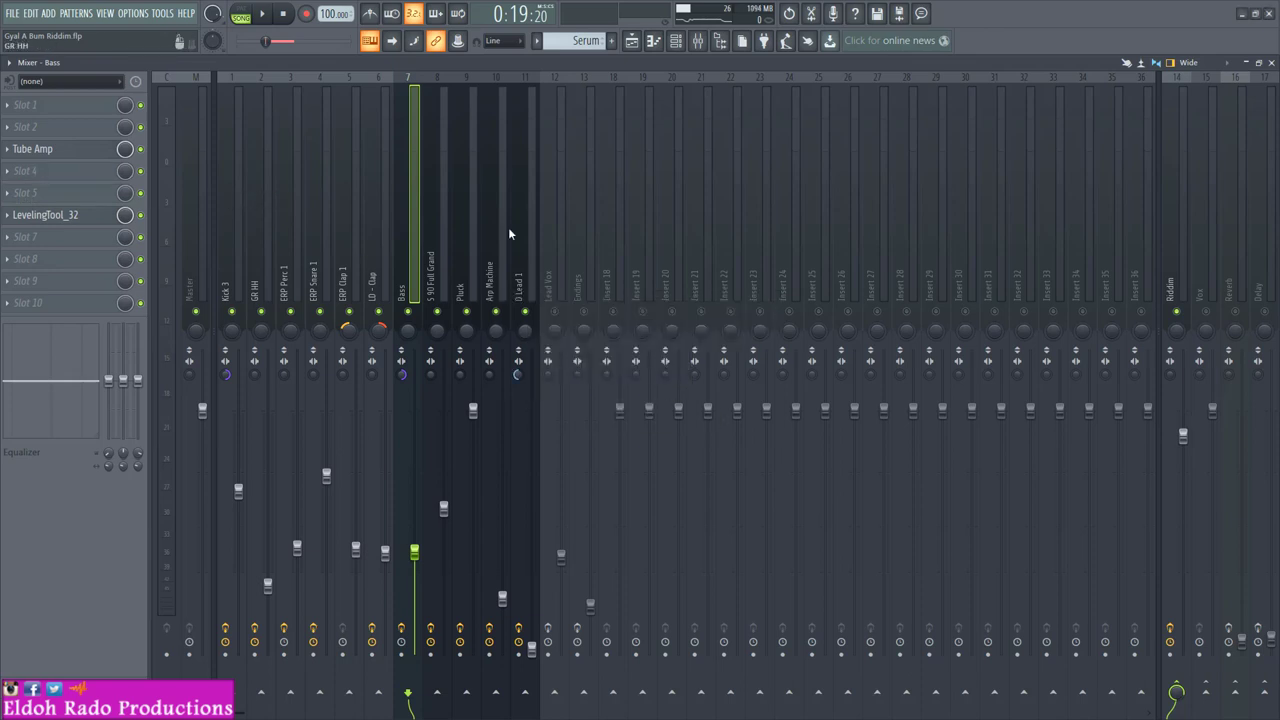
Step: Move the W1 Limiter on the Riddim bus down to effect slot 5 and load Ozone Imager from the free plugins into slot 3
{"action": "left_click", "coordinate": [1177, 250]}
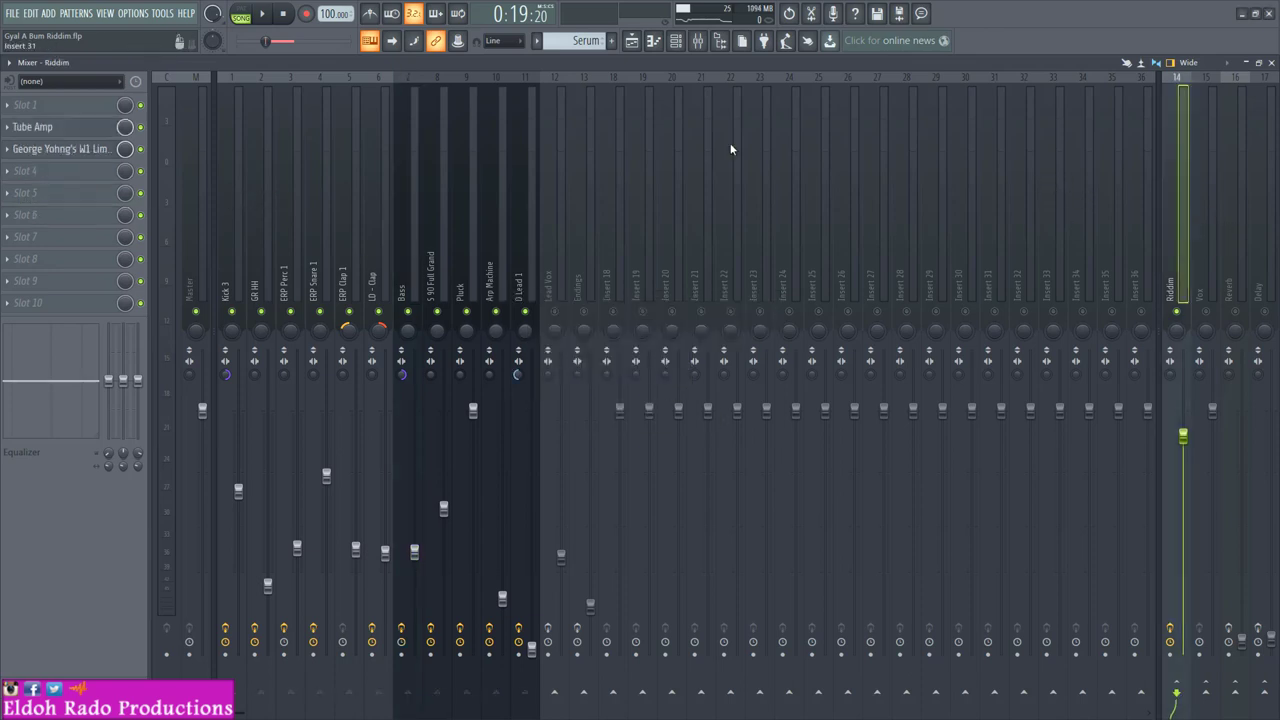
{"action": "scroll", "coordinate": [90, 176], "scroll_direction": "down", "scroll_amount": 2}
{"action": "left_click", "coordinate": [70, 152]}
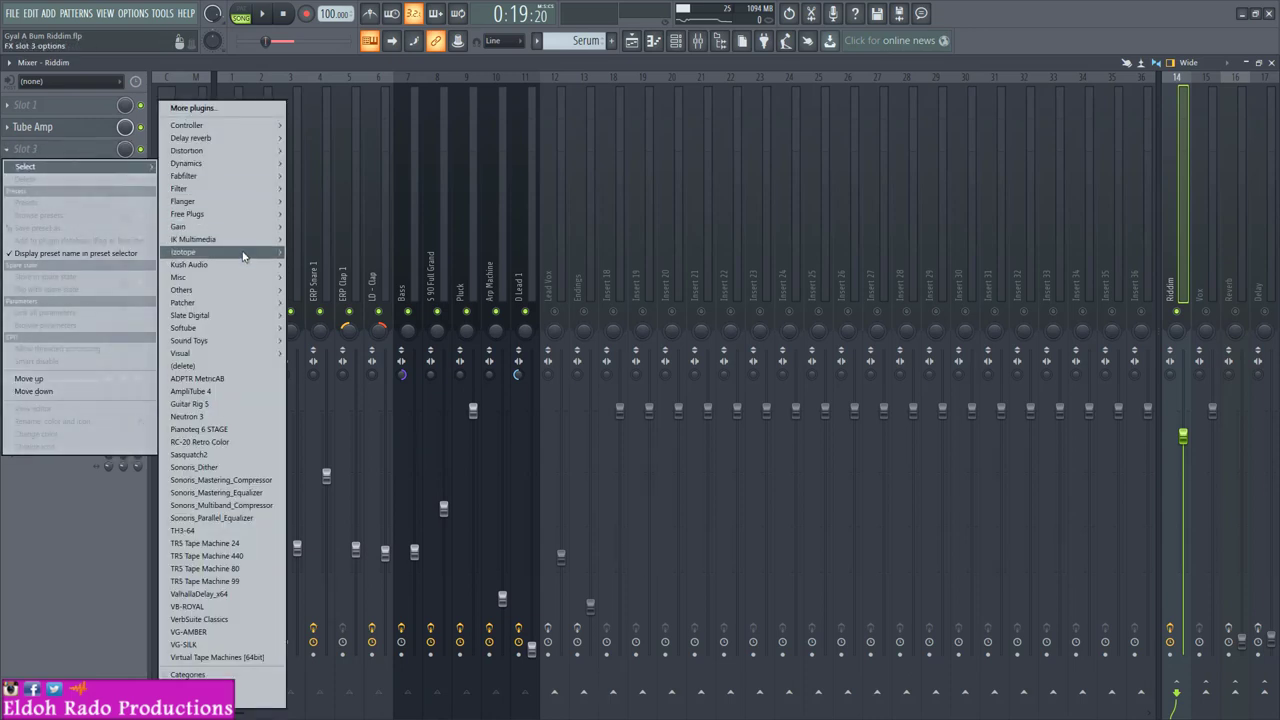
{"action": "mouse_move", "coordinate": [229, 214]}
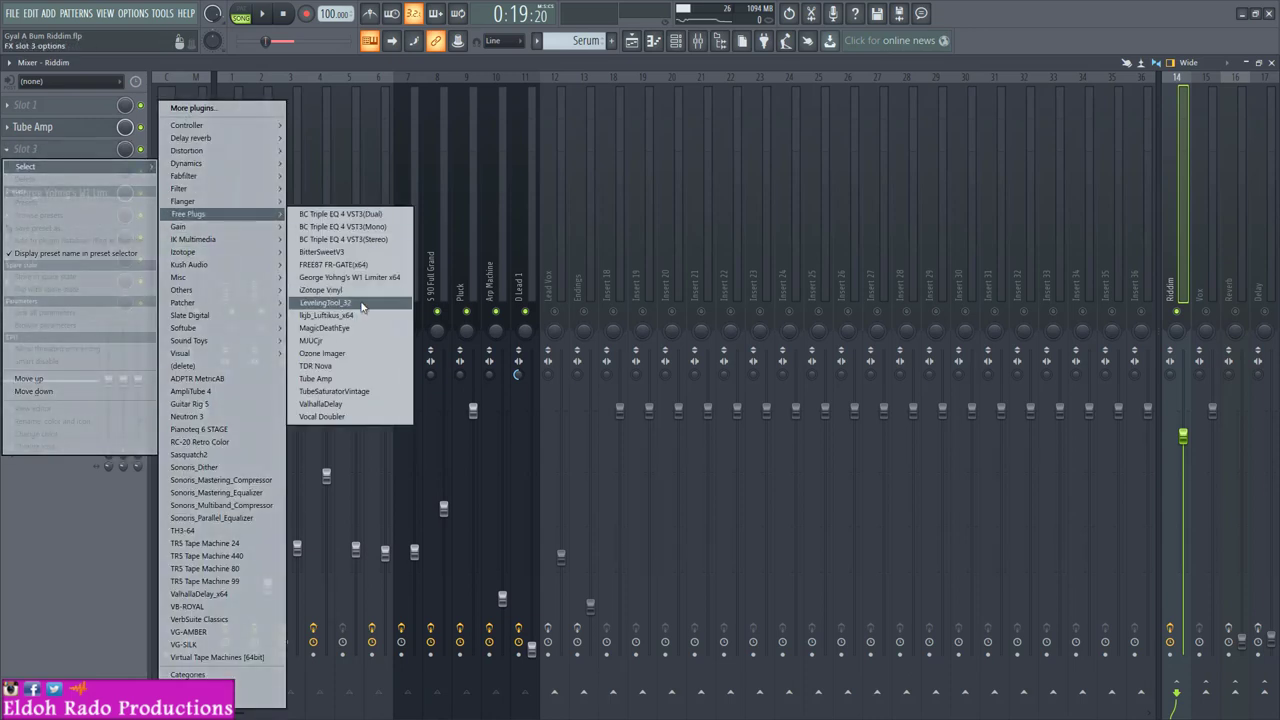
{"action": "left_click", "coordinate": [346, 362]}
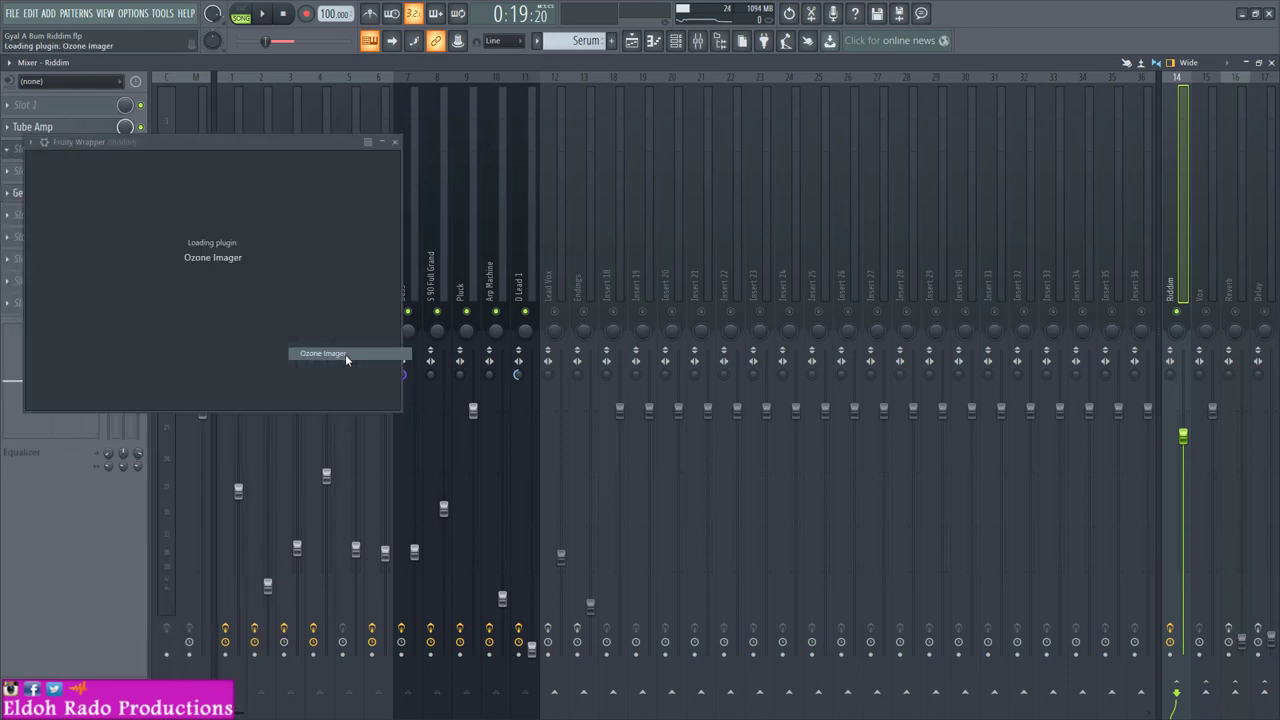
{"action": "left_click_drag", "start_coordinate": [306, 148], "coordinate": [658, 184]}
Step: During playback, enable Stereoize at an amount of 6.0 in the Riddim bus Ozone Imager and set its width to 17.9
{"action": "left_click", "coordinate": [545, 201]}
{"action": "key", "text": "space"}
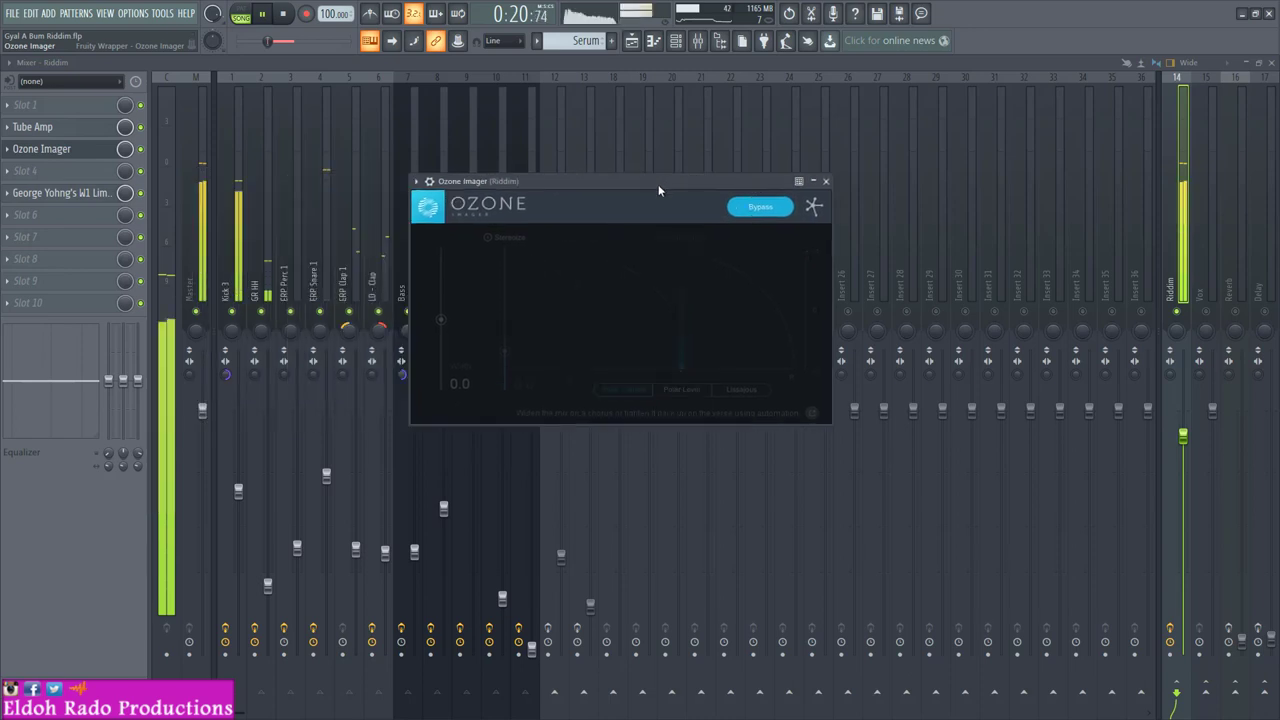
{"action": "left_click", "coordinate": [770, 213]}
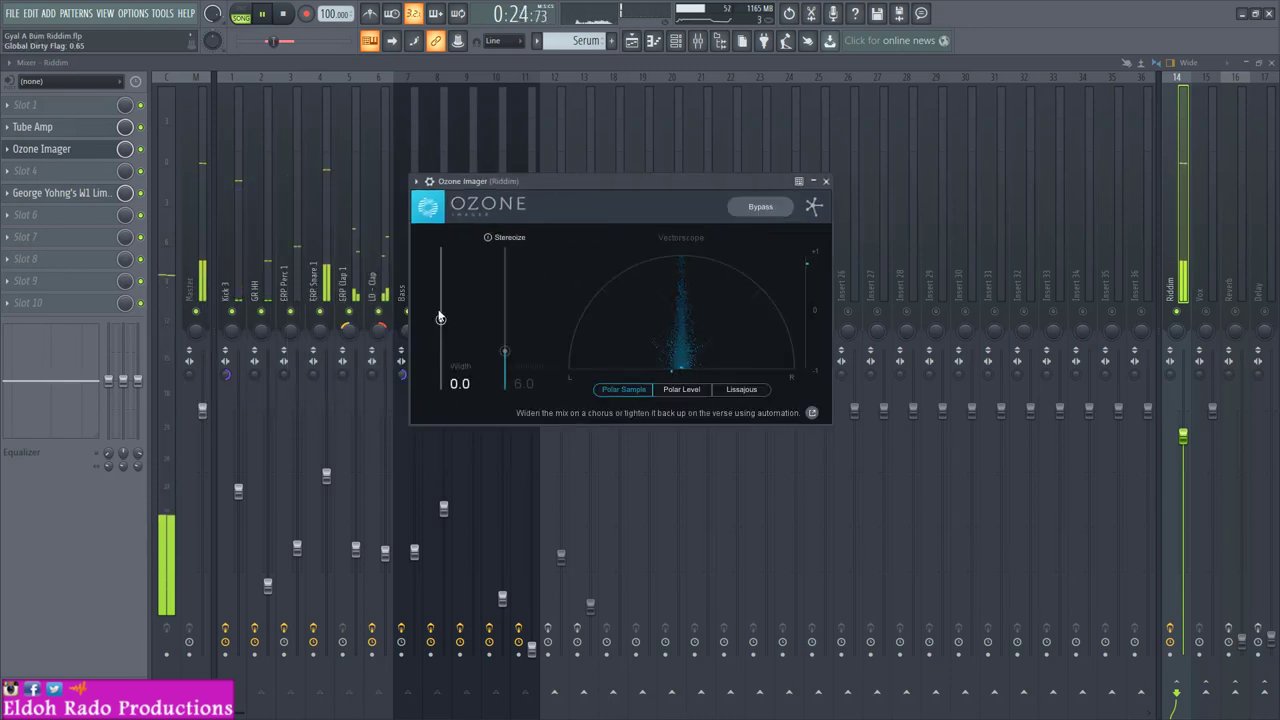
{"action": "left_click_drag", "start_coordinate": [440, 320], "coordinate": [447, 308]}
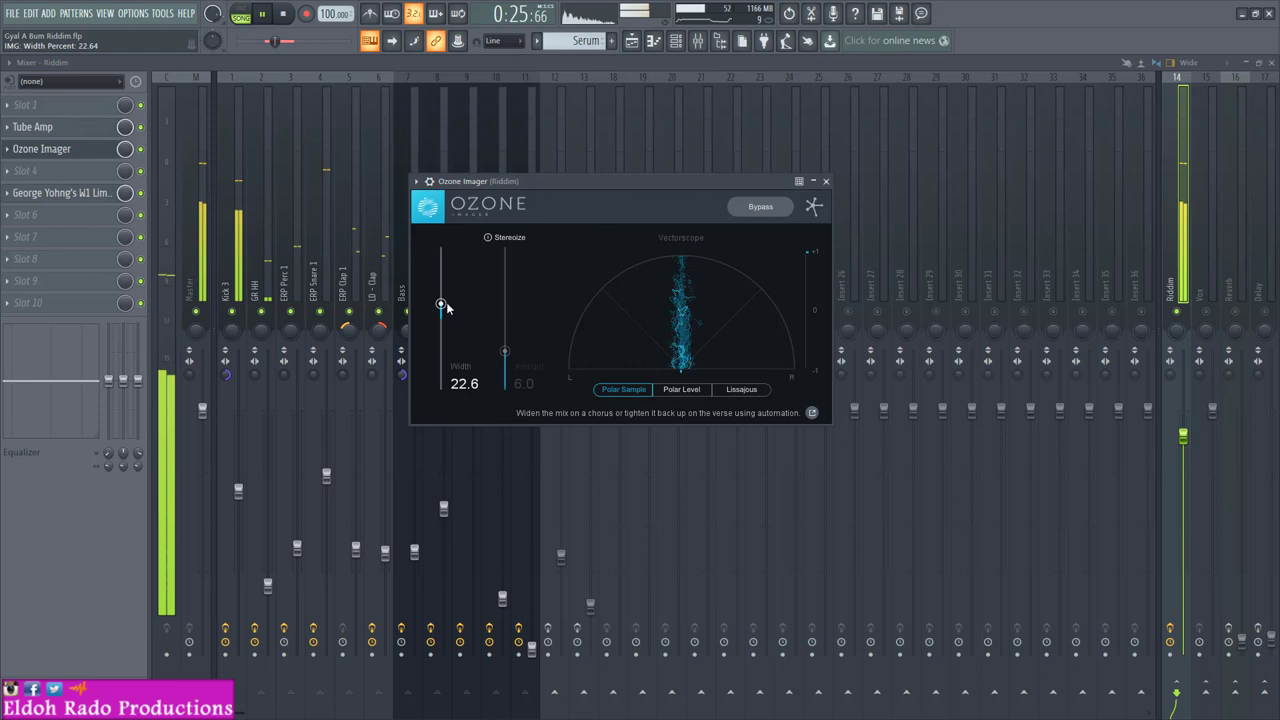
{"action": "left_click", "coordinate": [489, 239]}
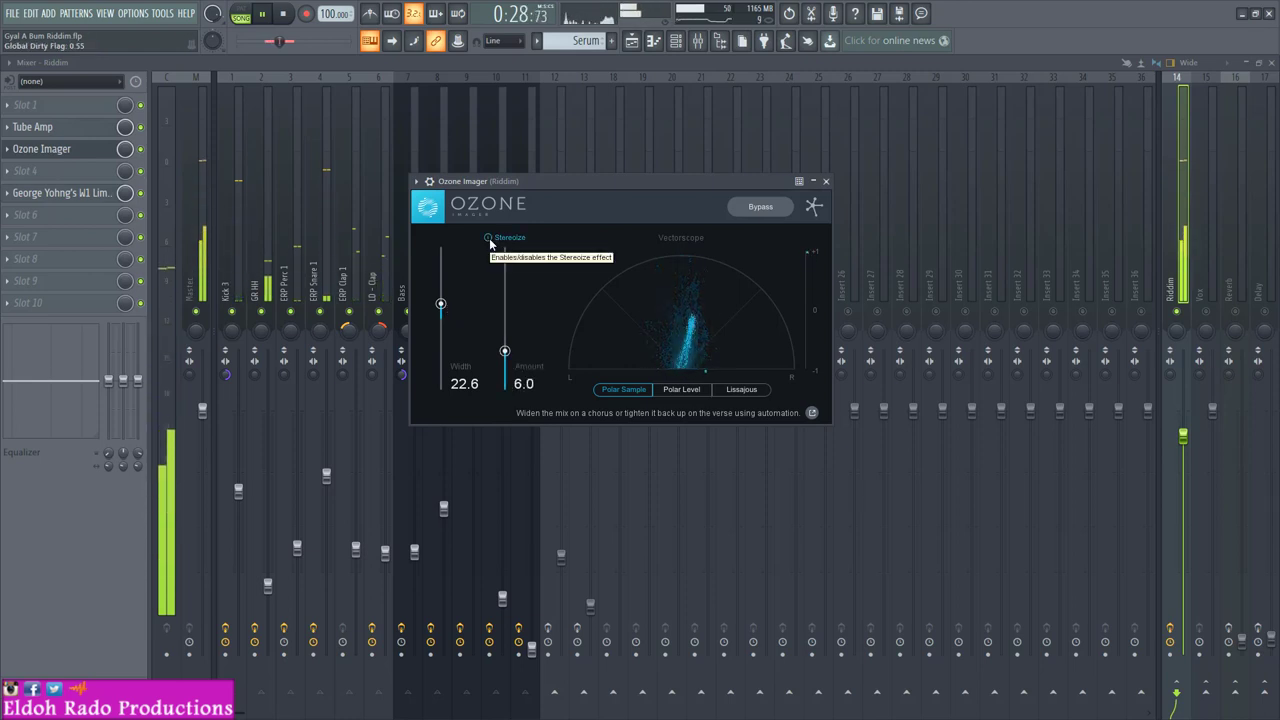
{"action": "left_click_drag", "start_coordinate": [437, 302], "coordinate": [440, 308]}
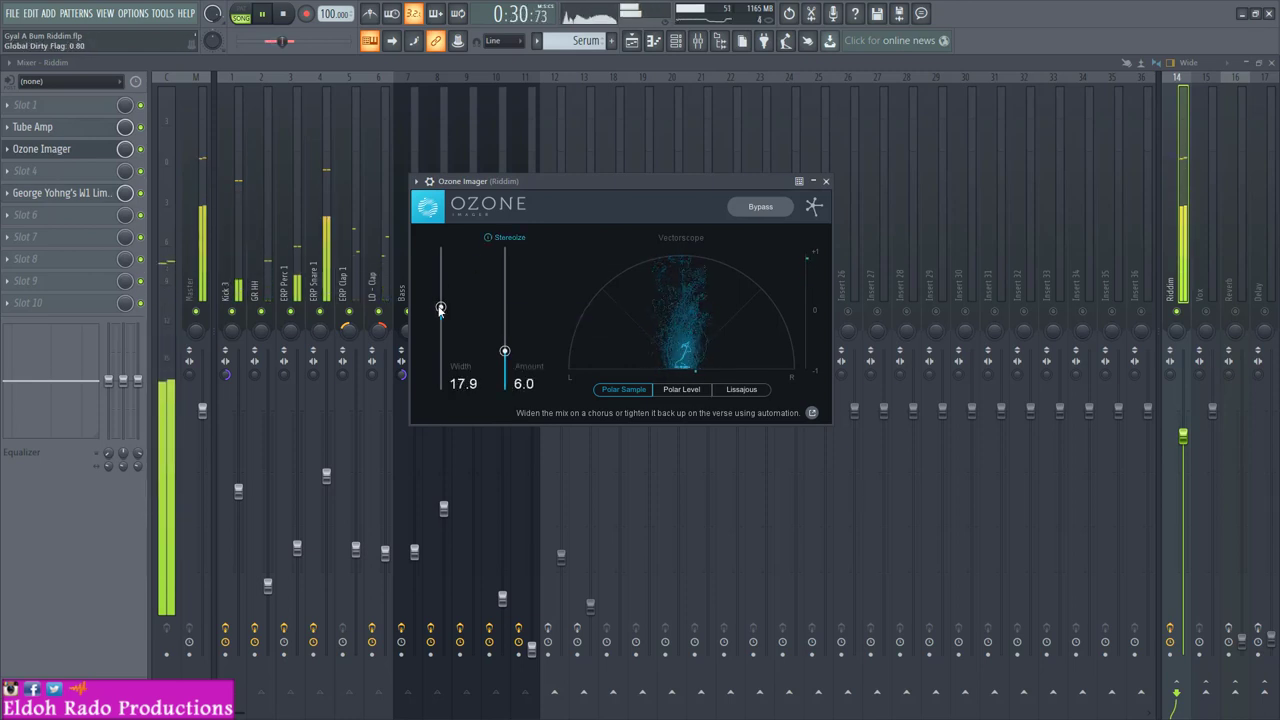
Step: Compare the Riddim bus with Ozone Imager bypassed and active, close the plugin and stop playback
{"action": "left_click", "coordinate": [762, 212]}
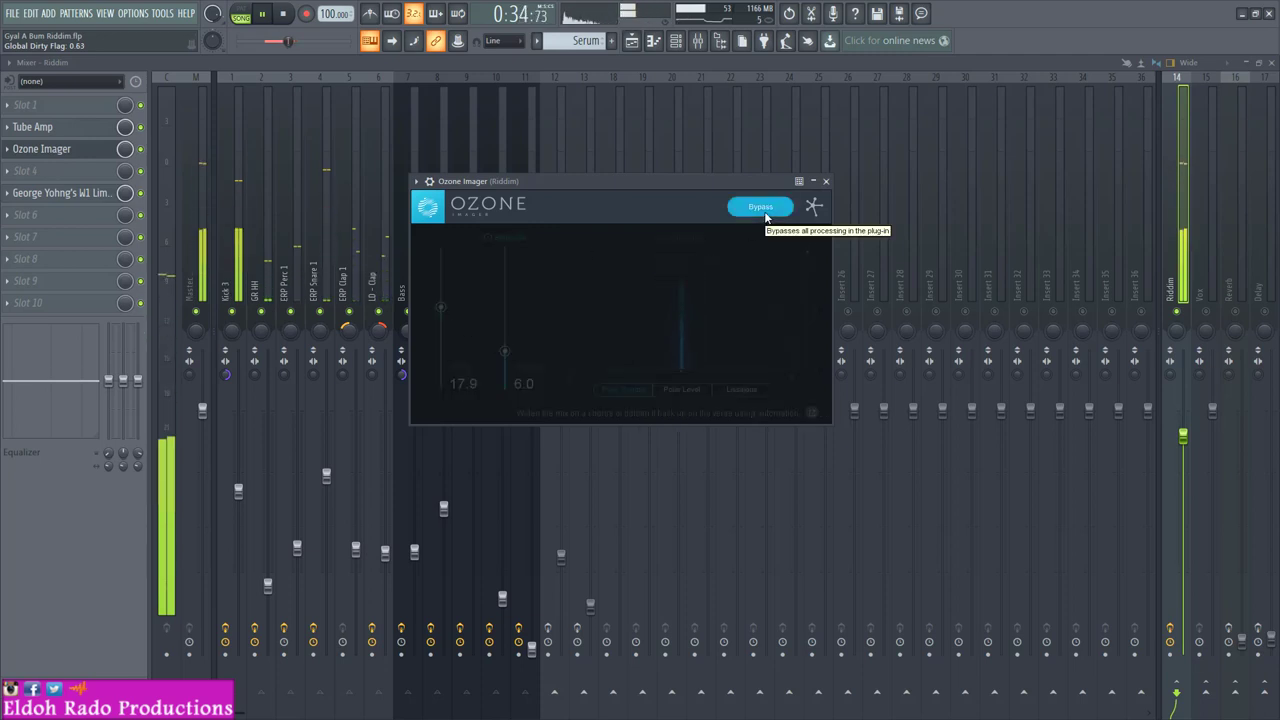
{"action": "left_click", "coordinate": [762, 208]}
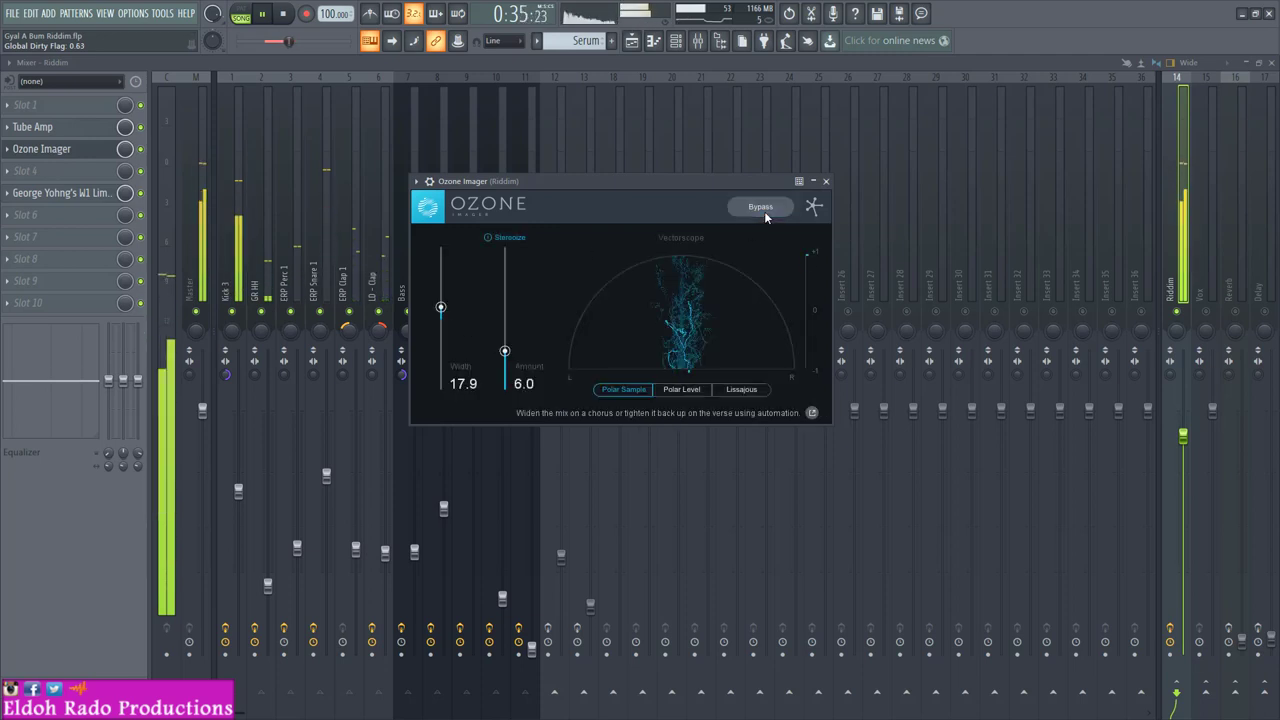
{"action": "left_click", "coordinate": [826, 181]}
{"action": "key", "text": "space"}
Step: Open the free plugins list for effect slot 4 of the Riddim bus
{"action": "left_click", "coordinate": [84, 174]}
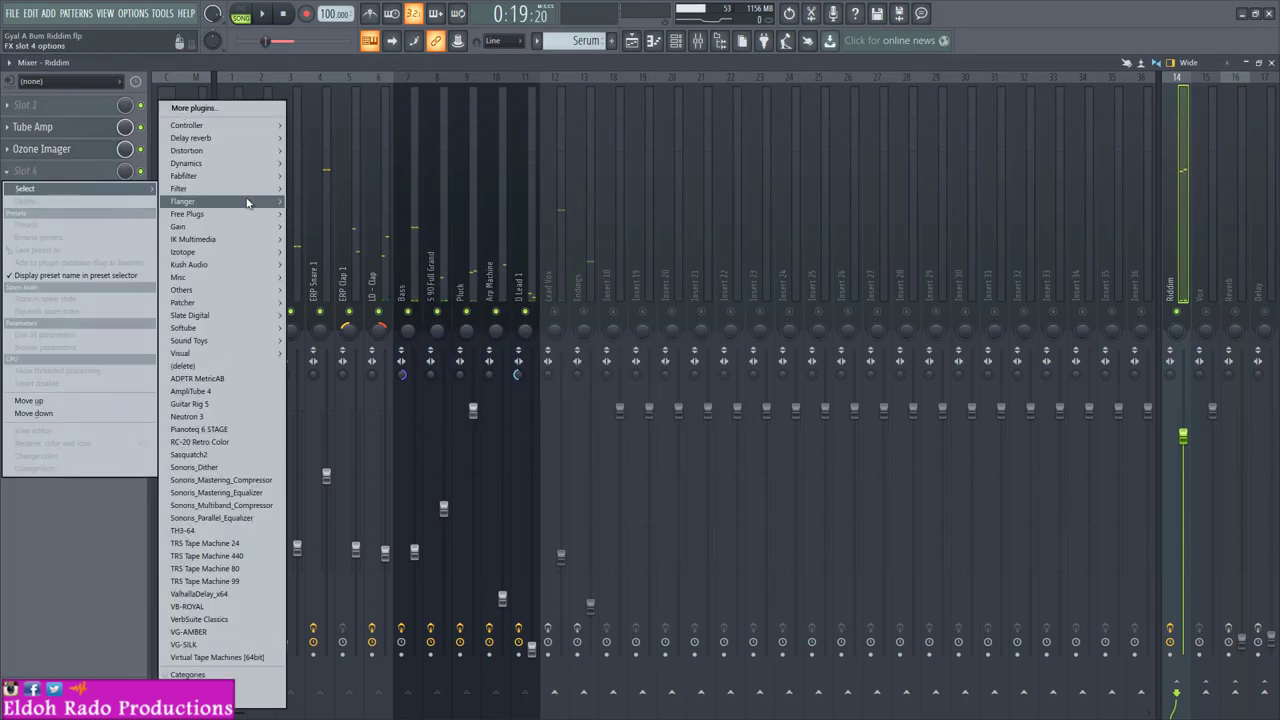
{"action": "mouse_move", "coordinate": [238, 215]}
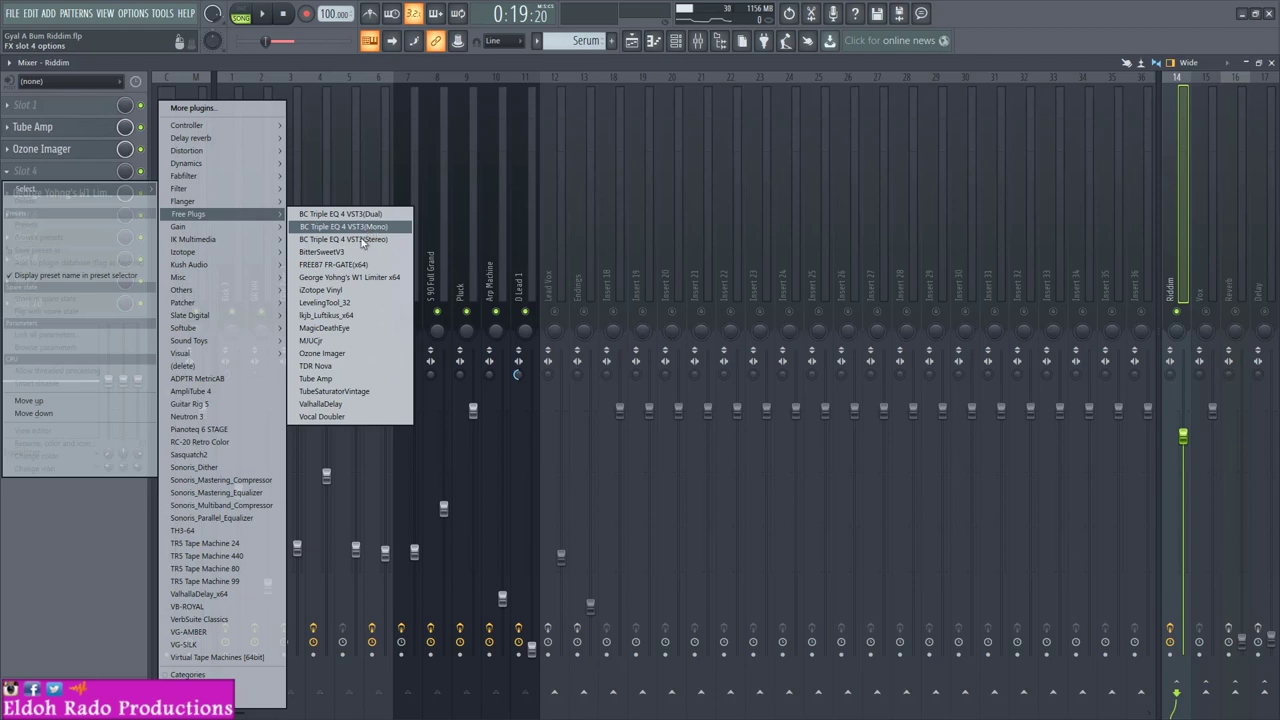
Step: Load LevelingTool_32 into the Riddim track's fourth effect slot and set its attack to 39.0 ms and release to 112 ms
{"action": "left_click", "coordinate": [340, 302]}
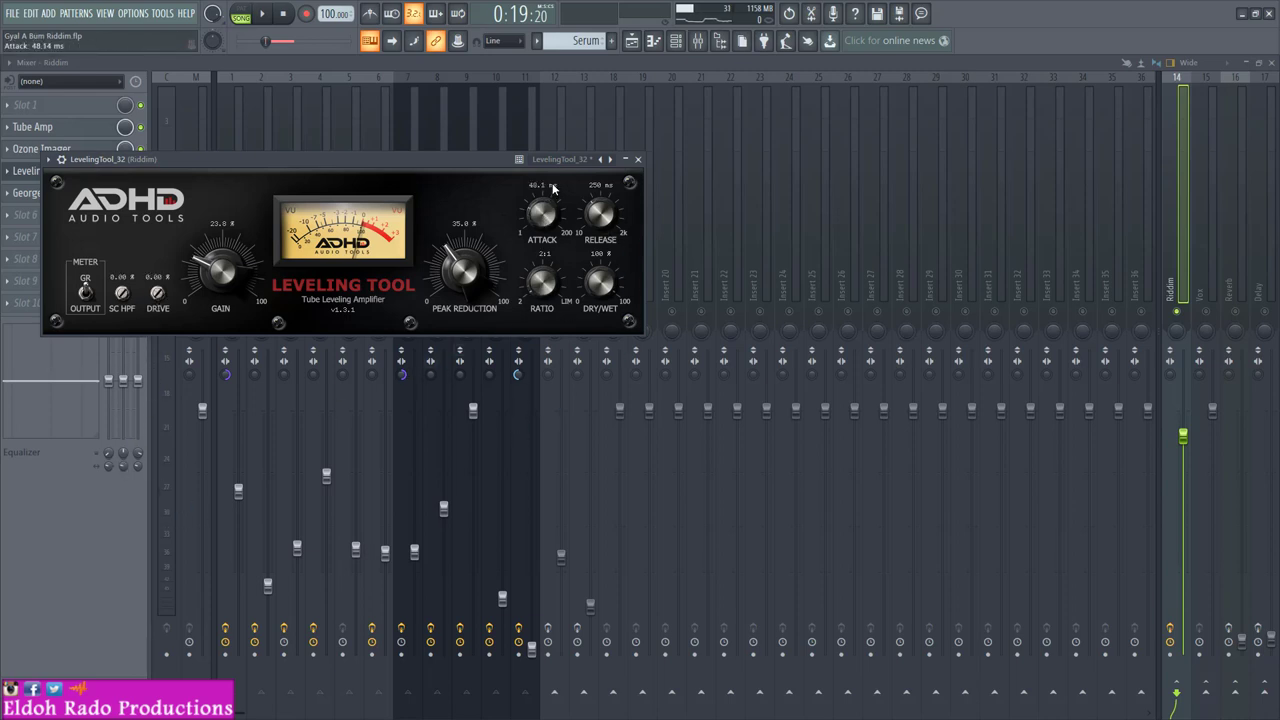
{"action": "left_click_drag", "start_coordinate": [550, 189], "coordinate": [597, 240]}
Step: Adjust the Leveling Tool during playback to about 19.4% gain and 28.8% peak reduction, comparing it against bypass, then close it
{"action": "key", "text": "space"}
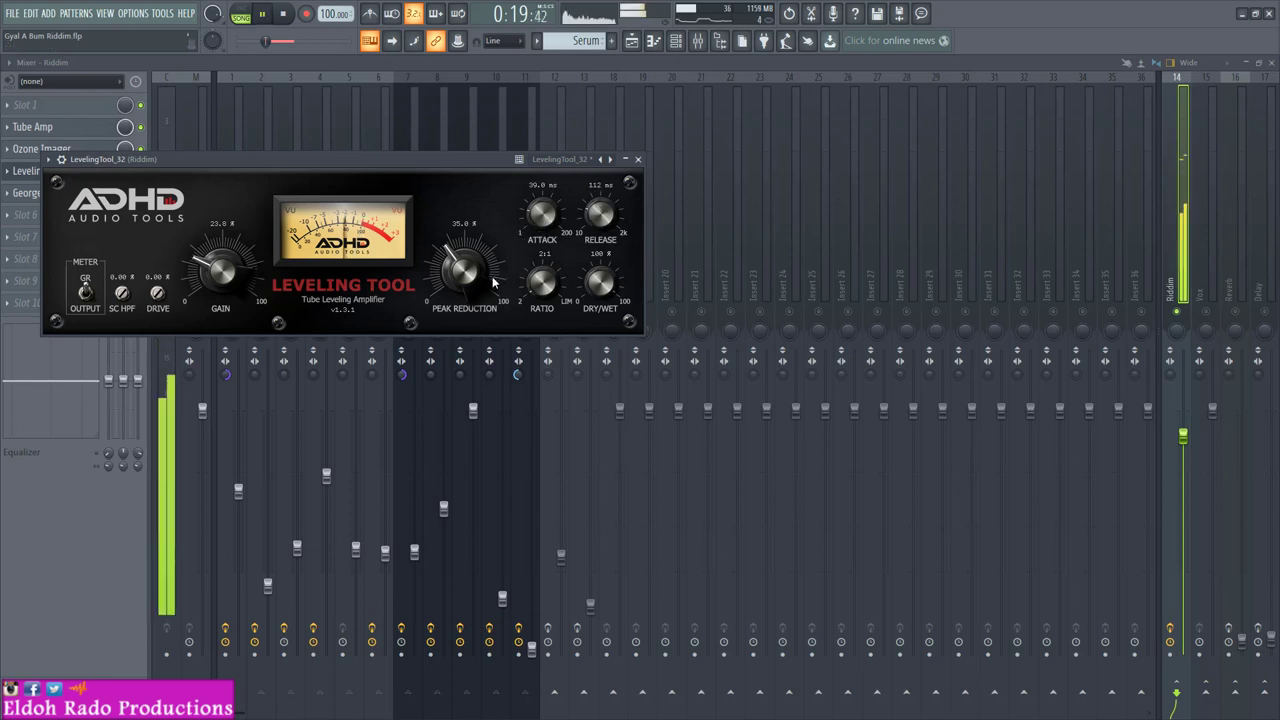
{"action": "left_click_drag", "start_coordinate": [462, 290], "coordinate": [458, 308]}
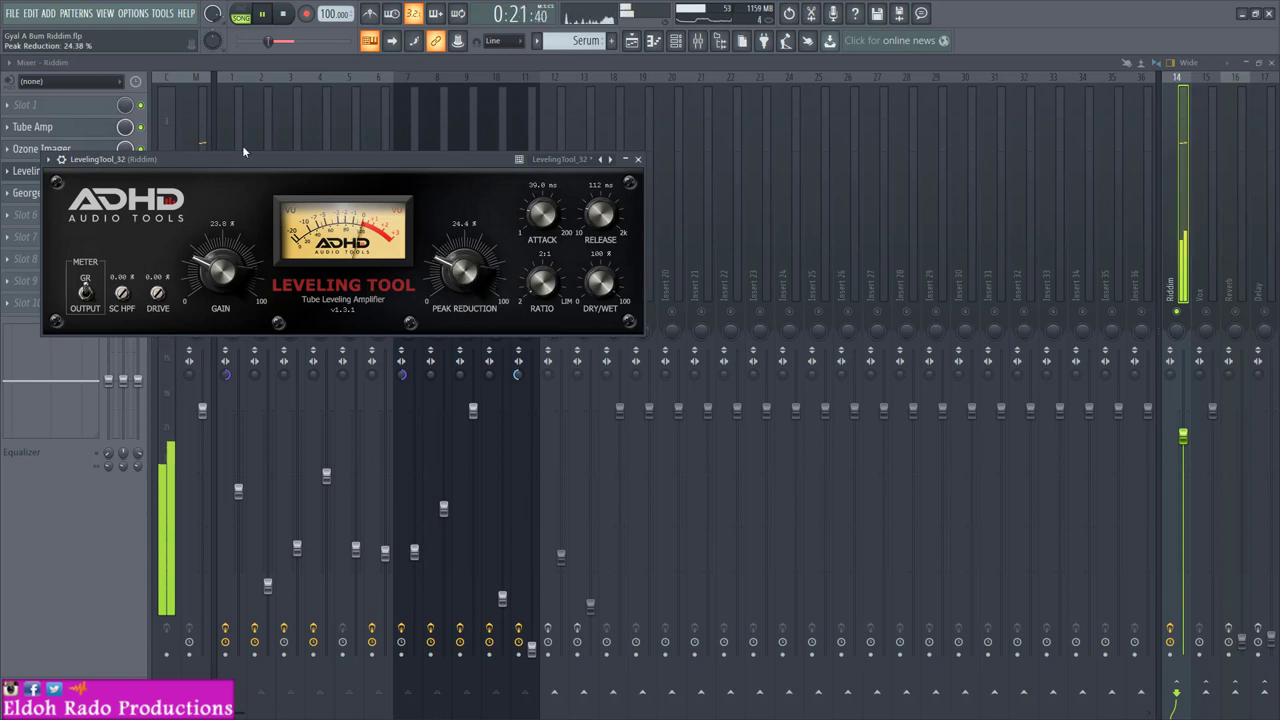
{"action": "left_click", "coordinate": [49, 159]}
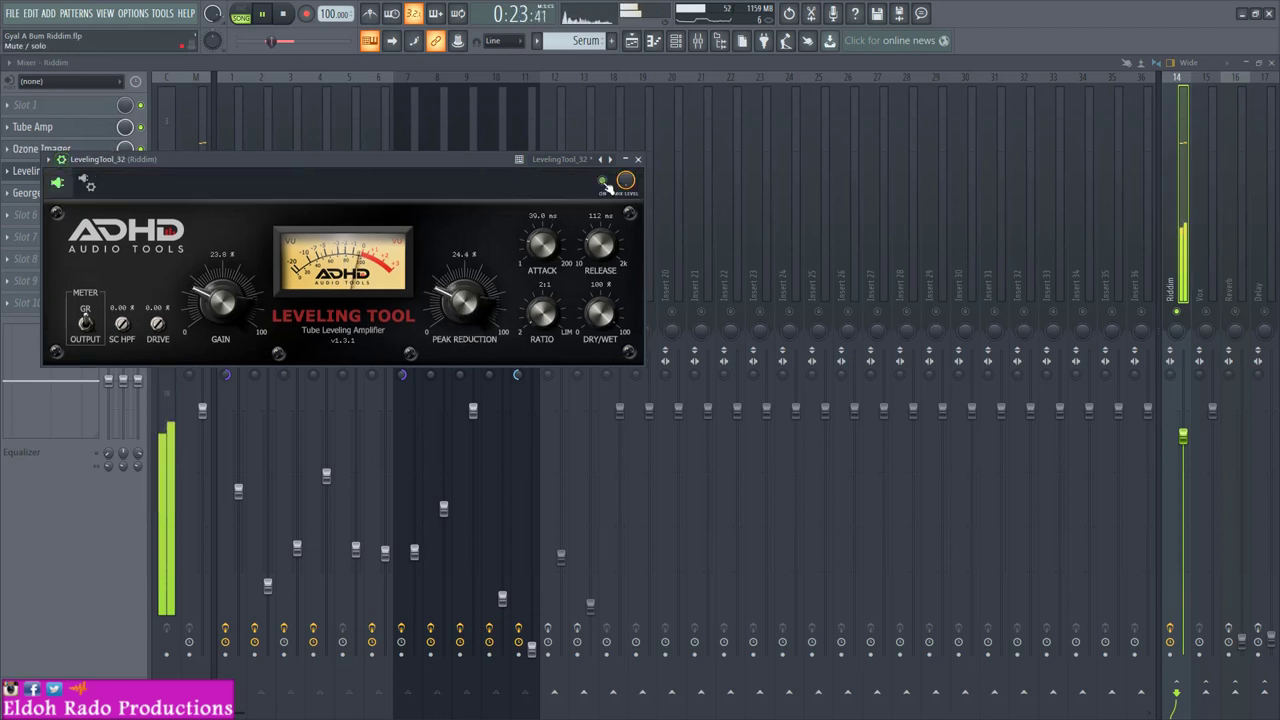
{"action": "left_click_drag", "start_coordinate": [217, 320], "coordinate": [223, 325]}
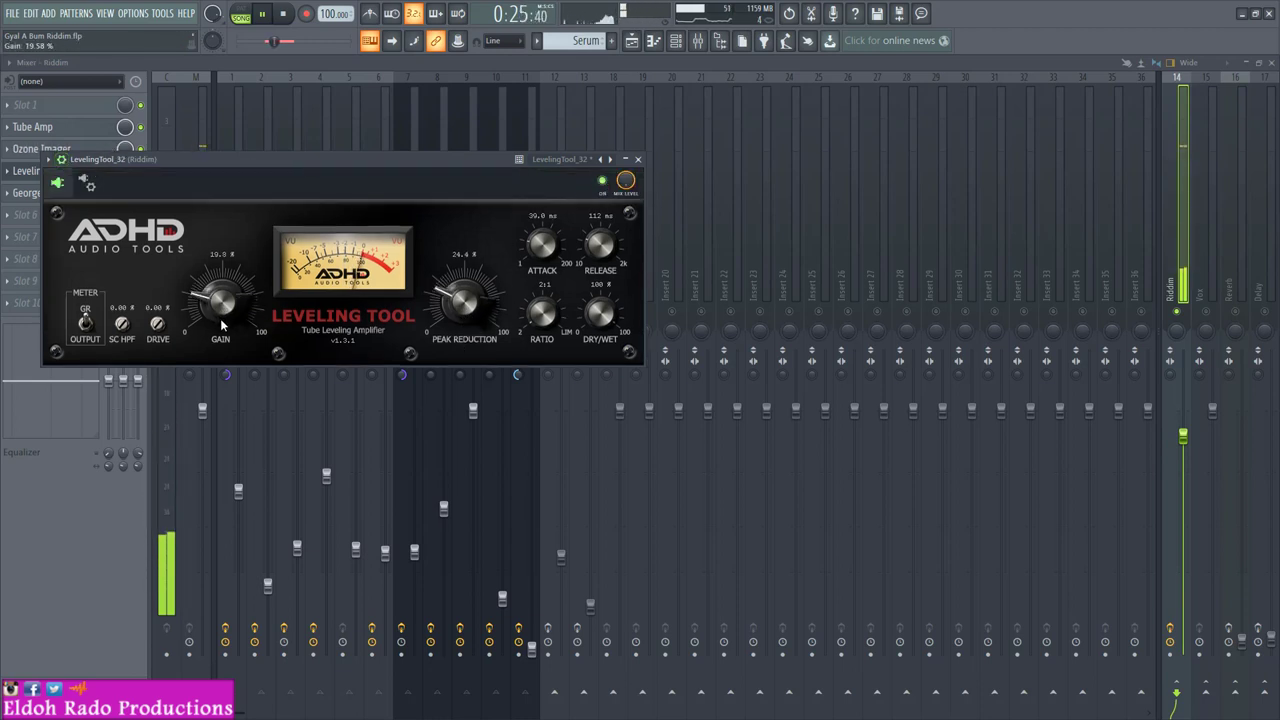
{"action": "left_click", "coordinate": [605, 183]}
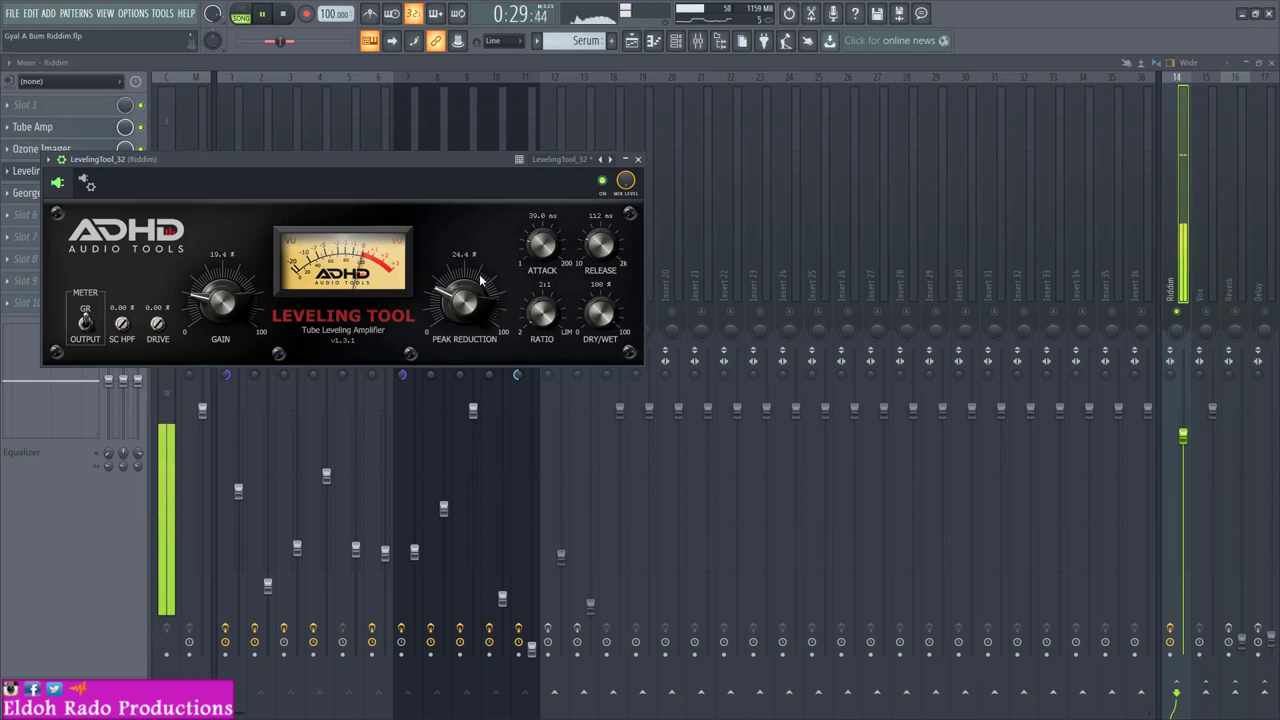
{"action": "left_click_drag", "start_coordinate": [479, 274], "coordinate": [477, 270]}
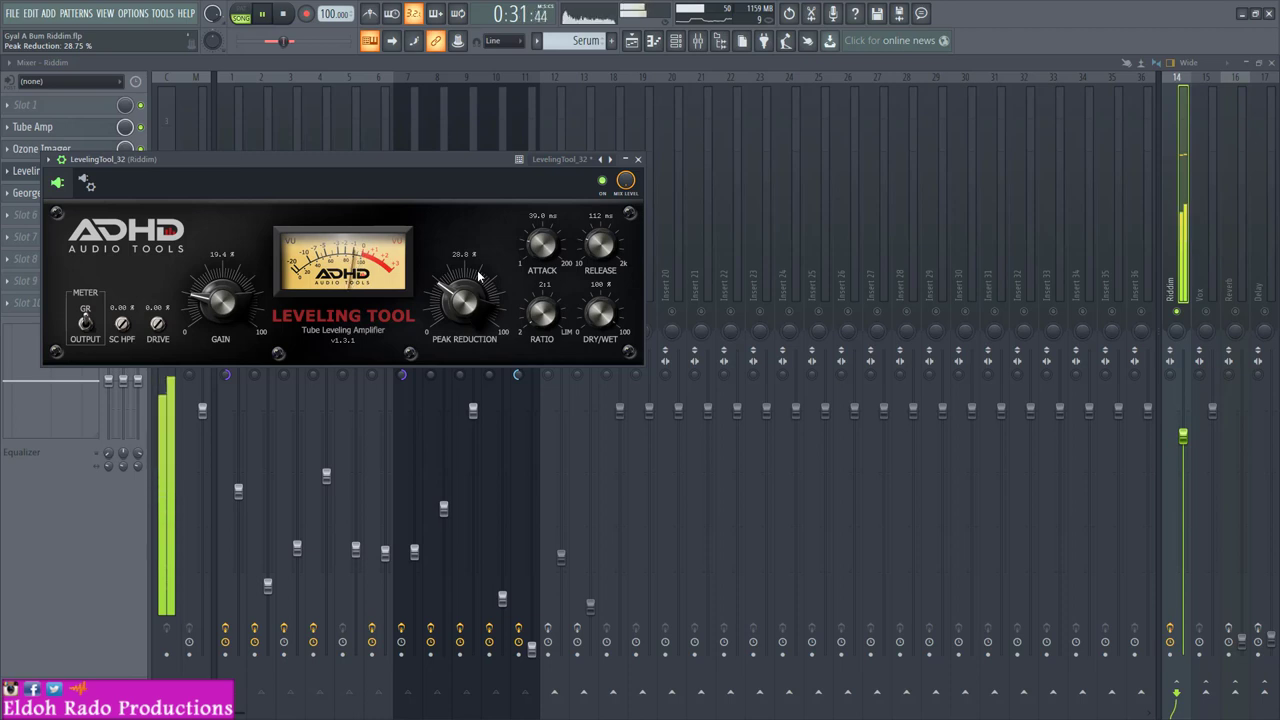
{"action": "left_click", "coordinate": [638, 160]}
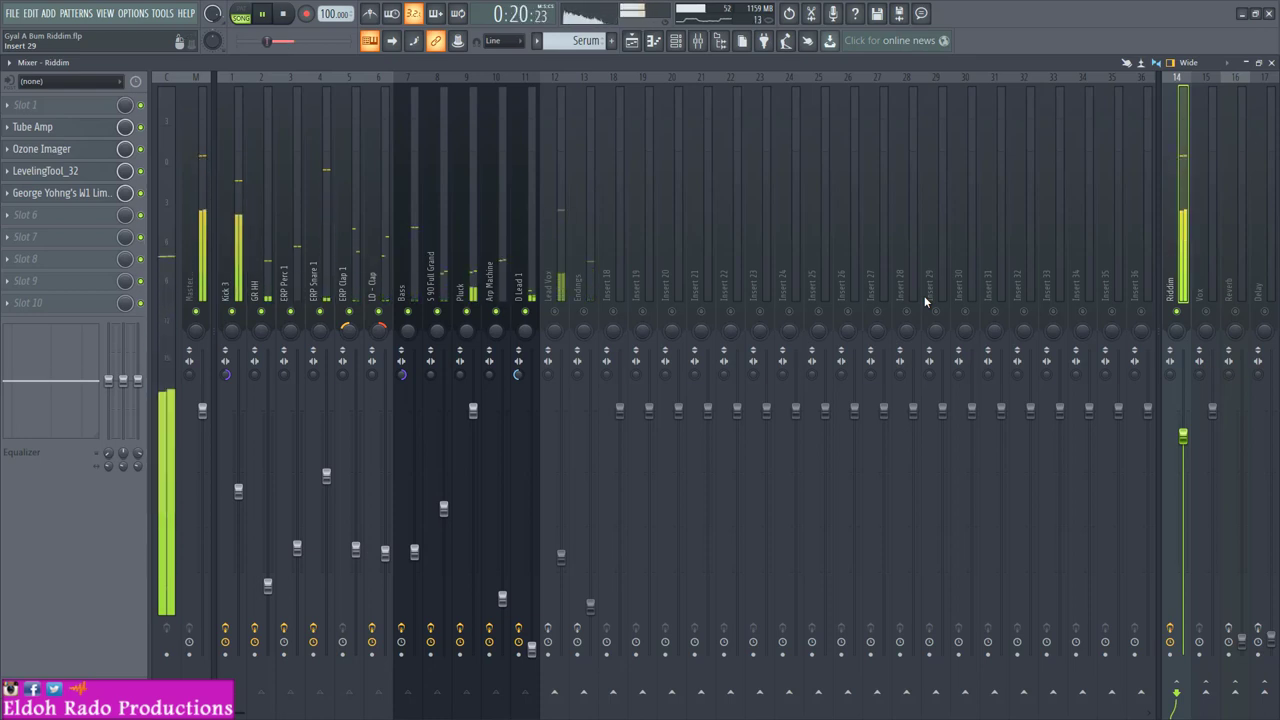
Step: Unmute the Lead Vox, Endings and Vox tracks and play the song to hear the vocals with the riddim
{"action": "key", "text": "space"}
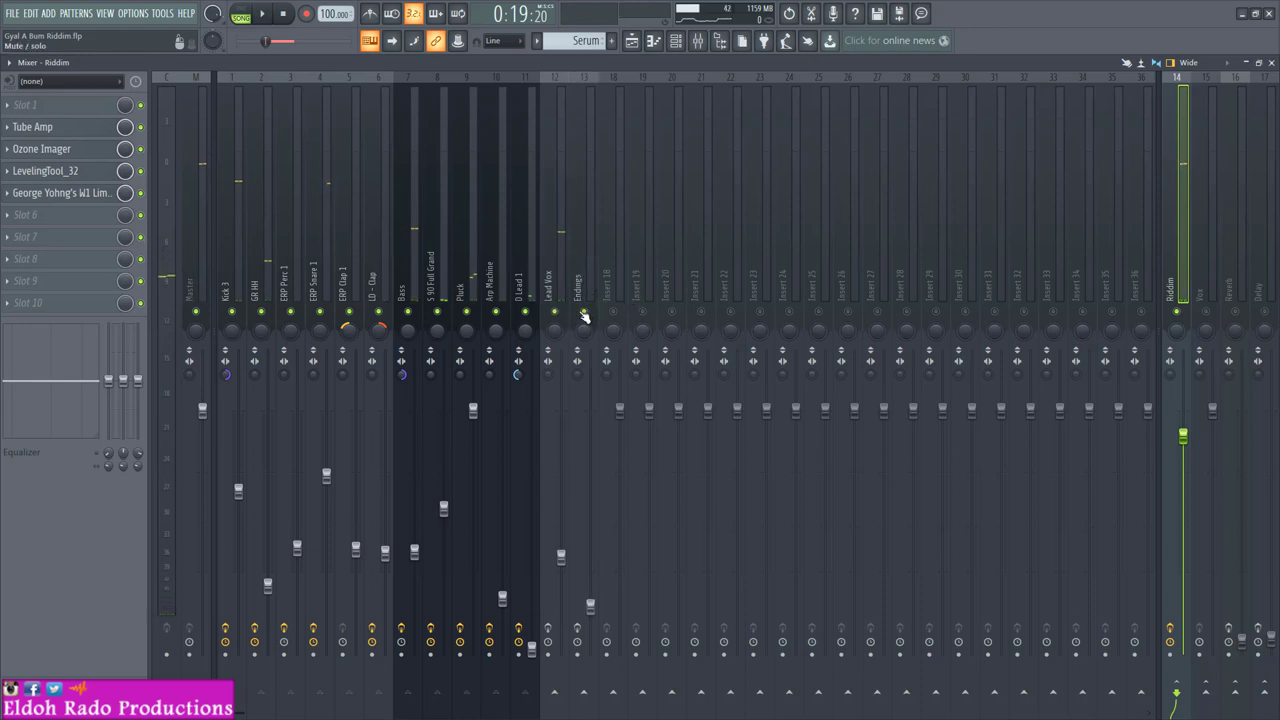
{"action": "key", "text": "space"}
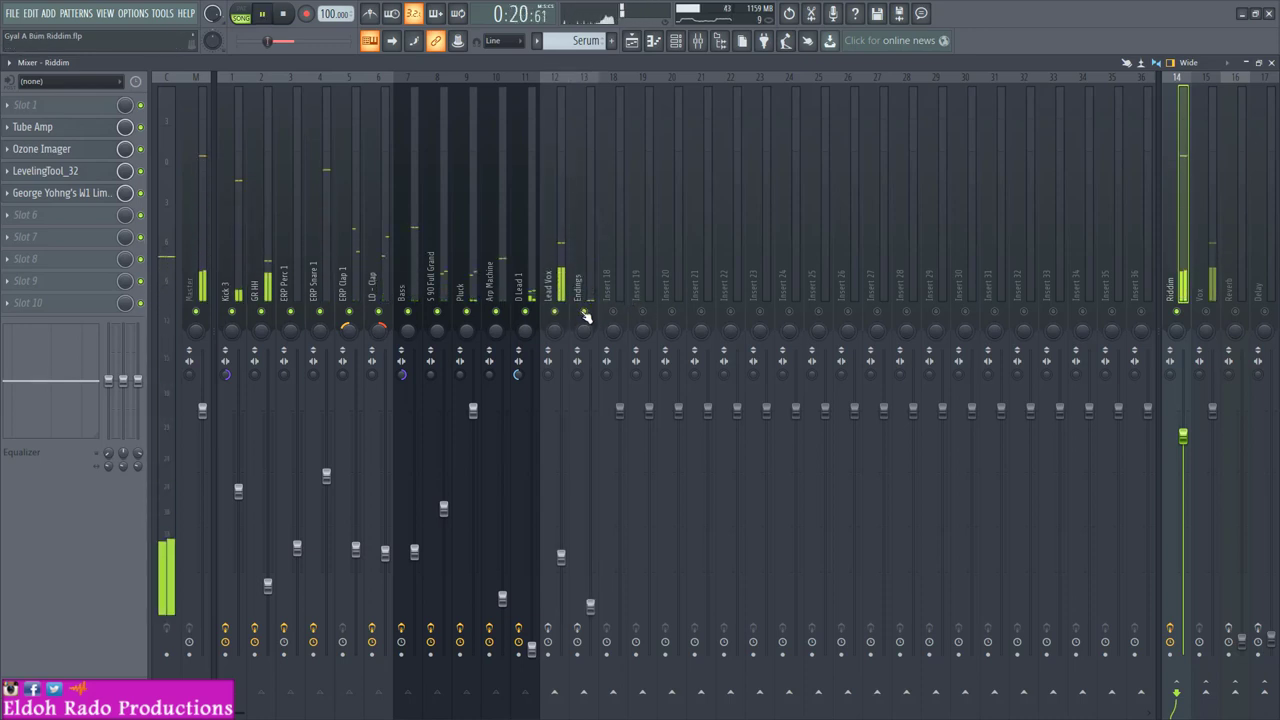
{"action": "key", "text": "space"}
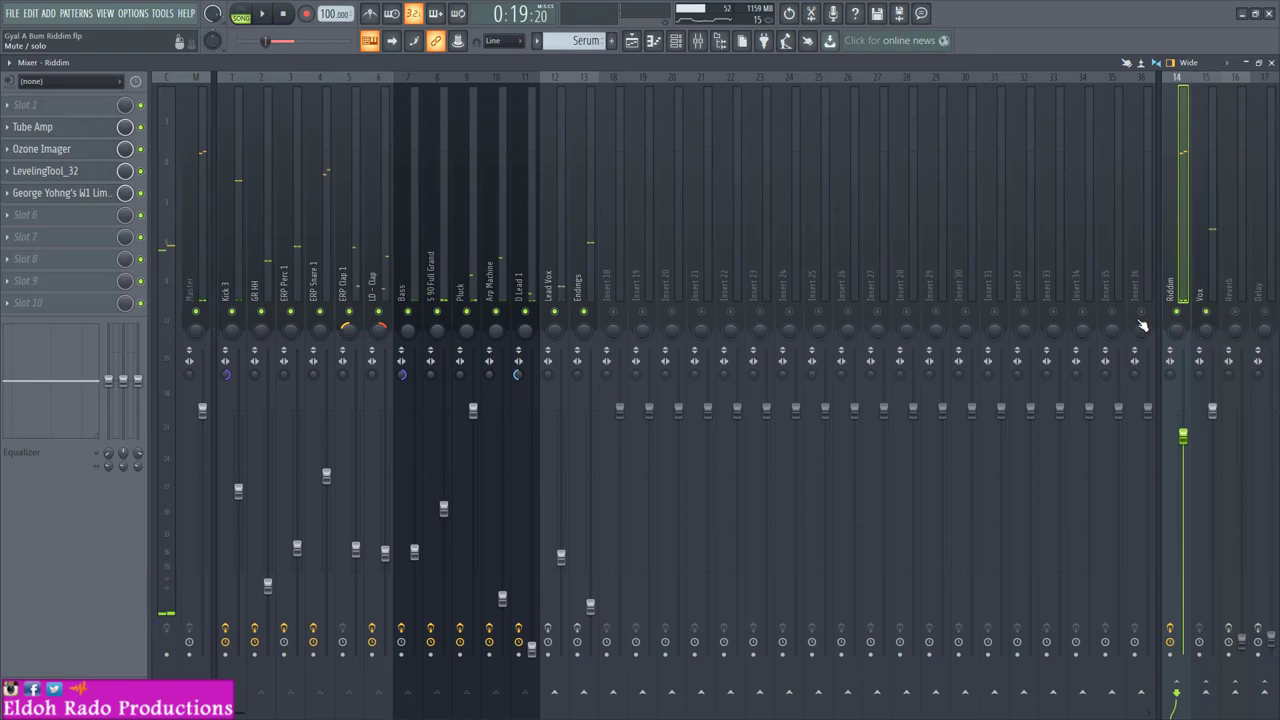
{"action": "key", "text": "space"}
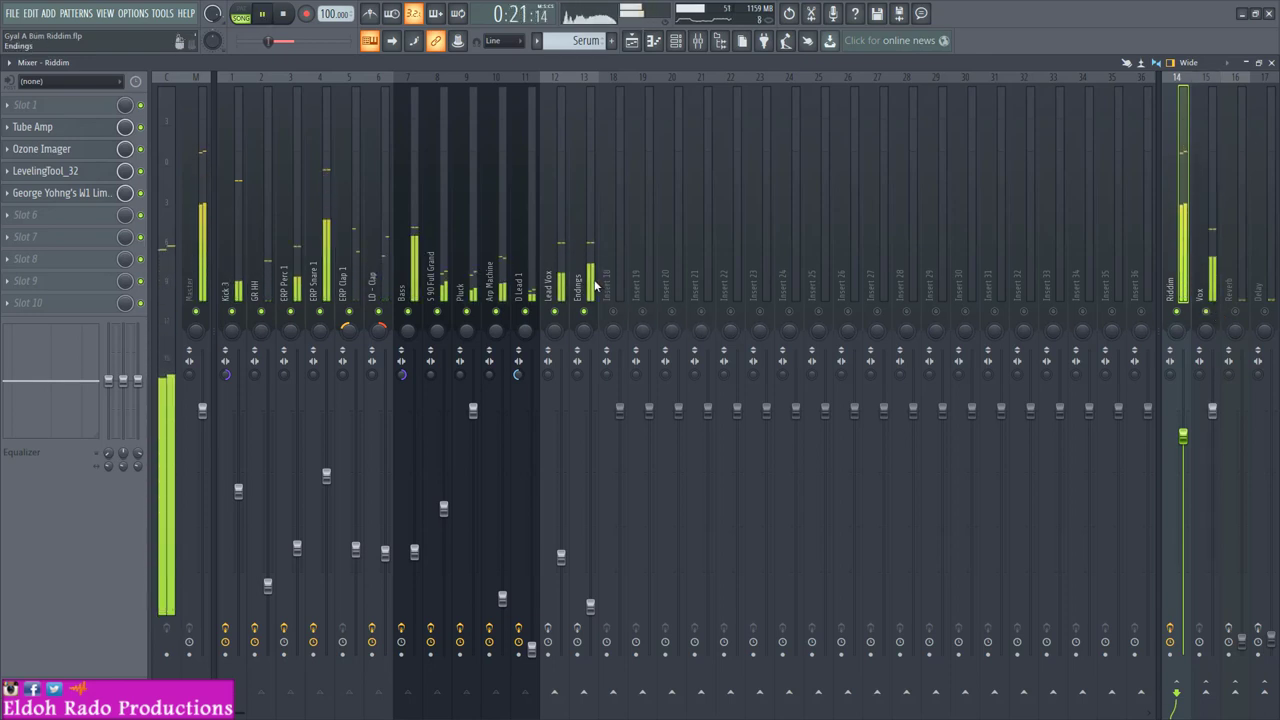
Step: Select the Lead Vox track, check its Fruity Limiter, and turn off the Pitcher and TDR Nova effects
{"action": "left_click", "coordinate": [563, 285]}
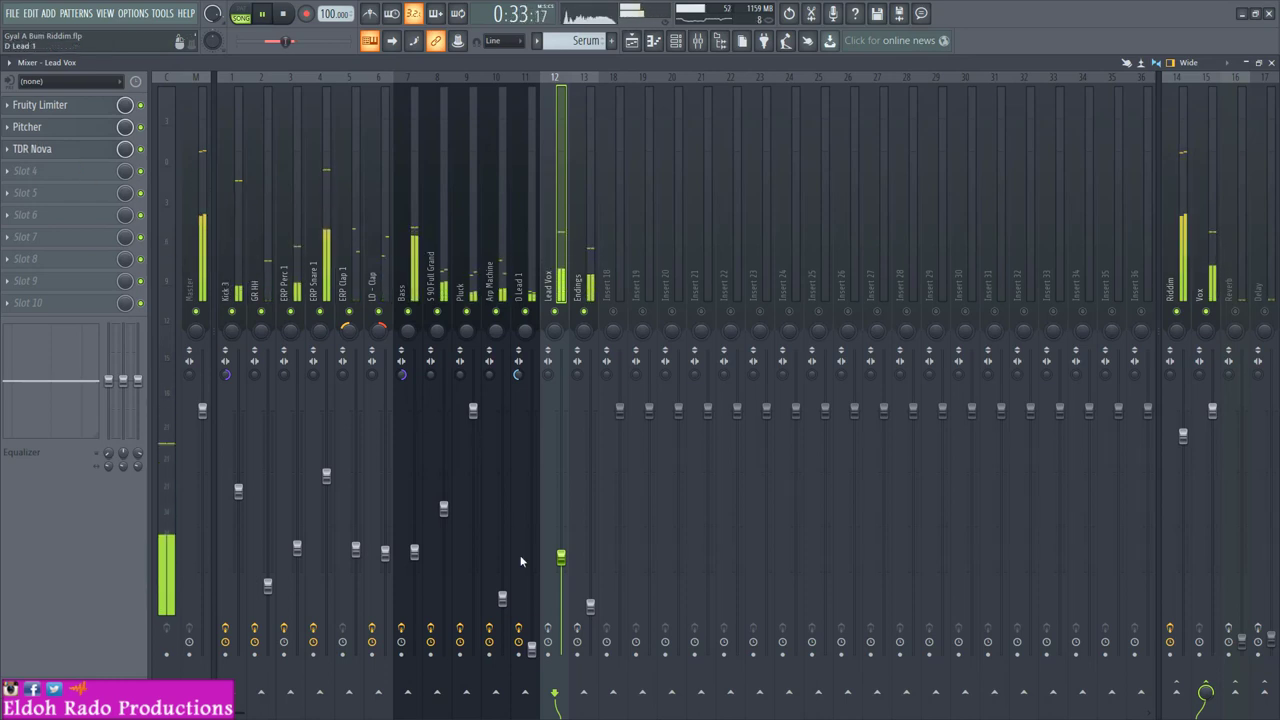
{"action": "key", "text": "space"}
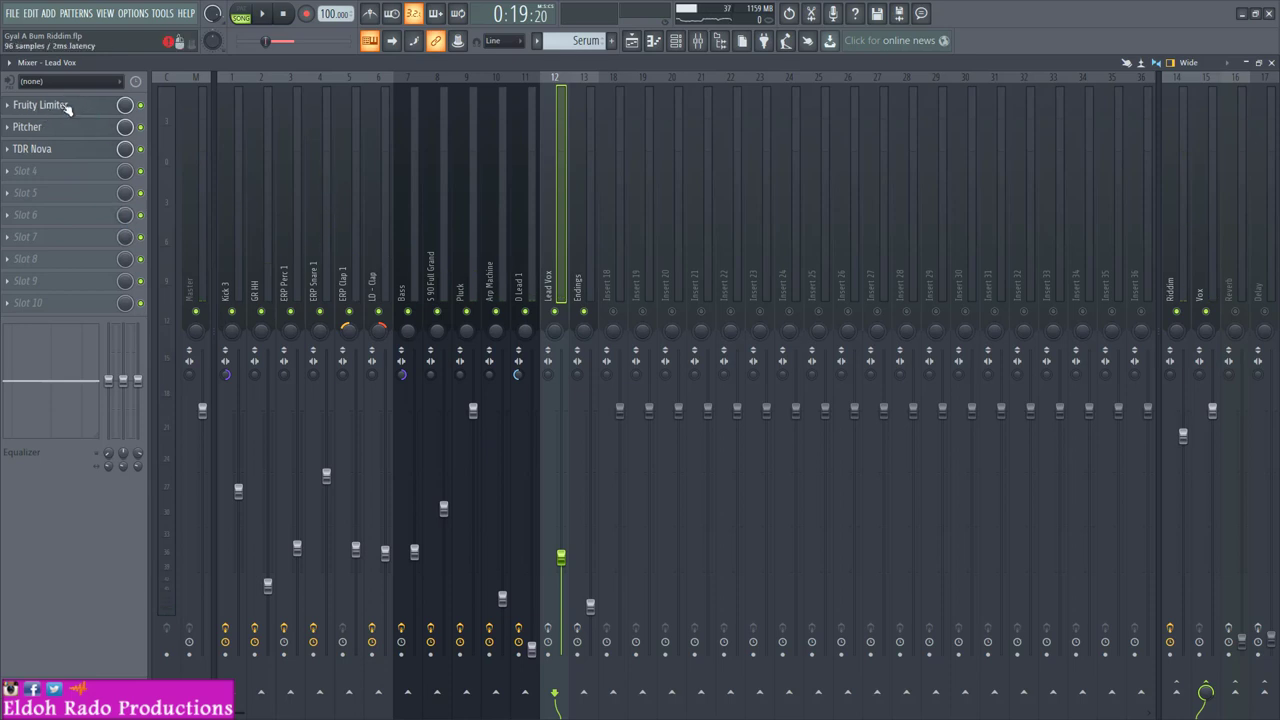
{"action": "left_click", "coordinate": [68, 106]}
{"action": "left_click", "coordinate": [457, 163]}
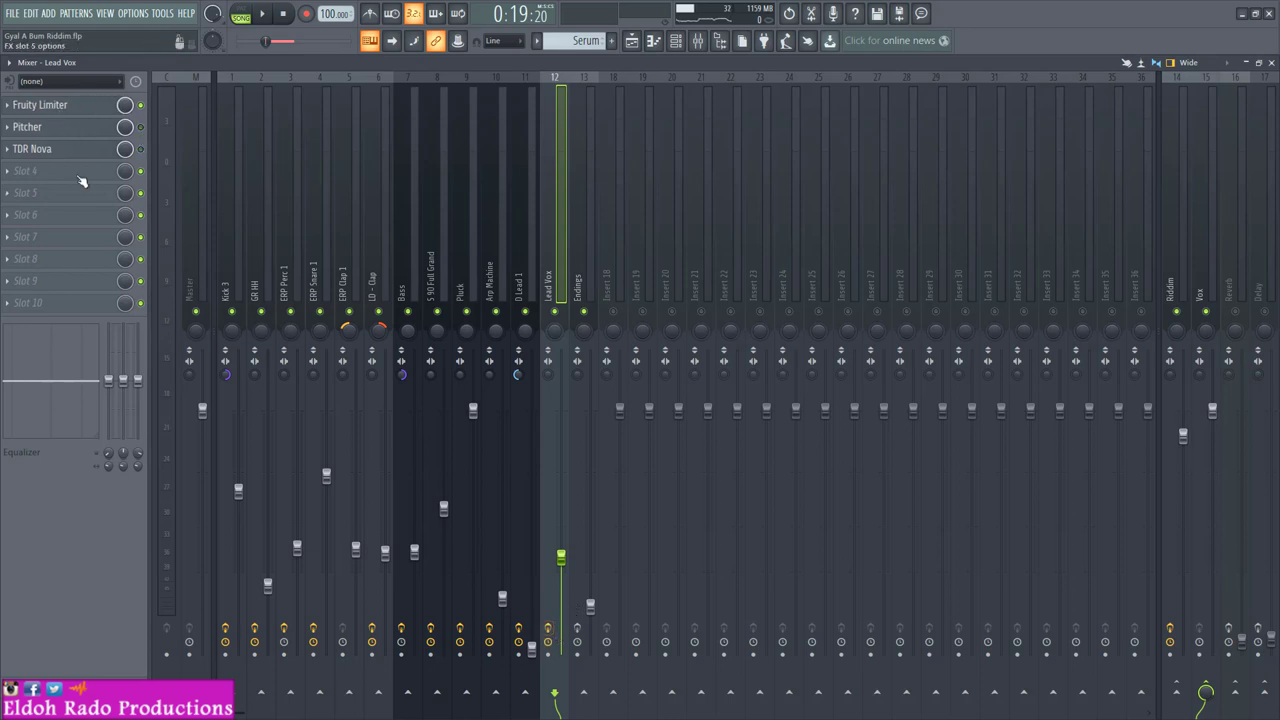
Step: Replace the Fruity Limiter in the Lead Vox track's first slot with the free plugin FREE87 FR-GATE(x64)
{"action": "left_click", "coordinate": [9, 106]}
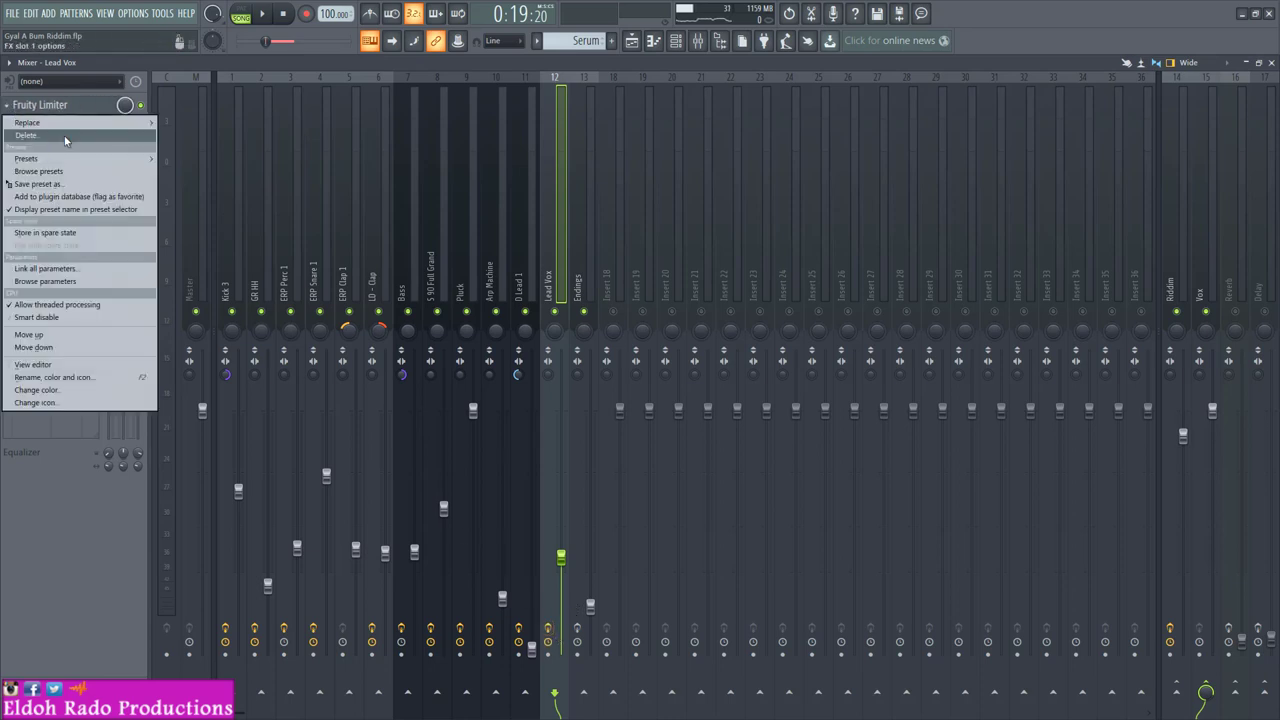
{"action": "mouse_move", "coordinate": [61, 163]}
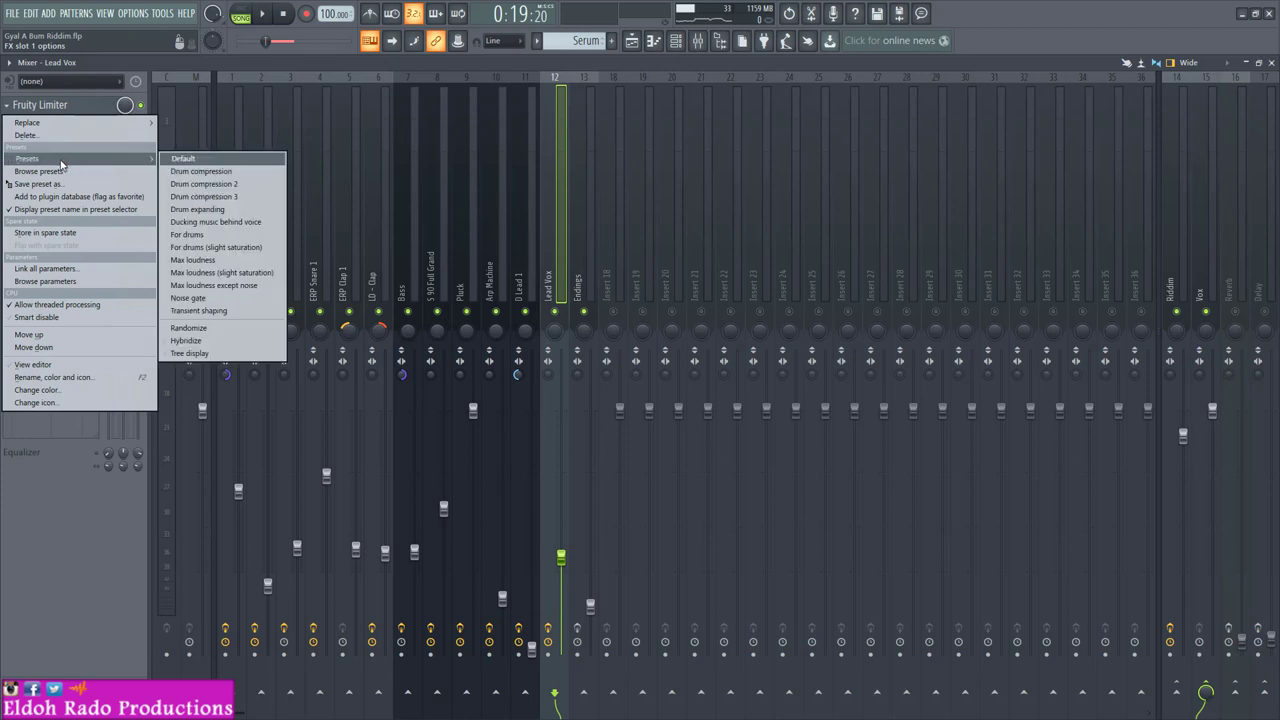
{"action": "mouse_move", "coordinate": [86, 124]}
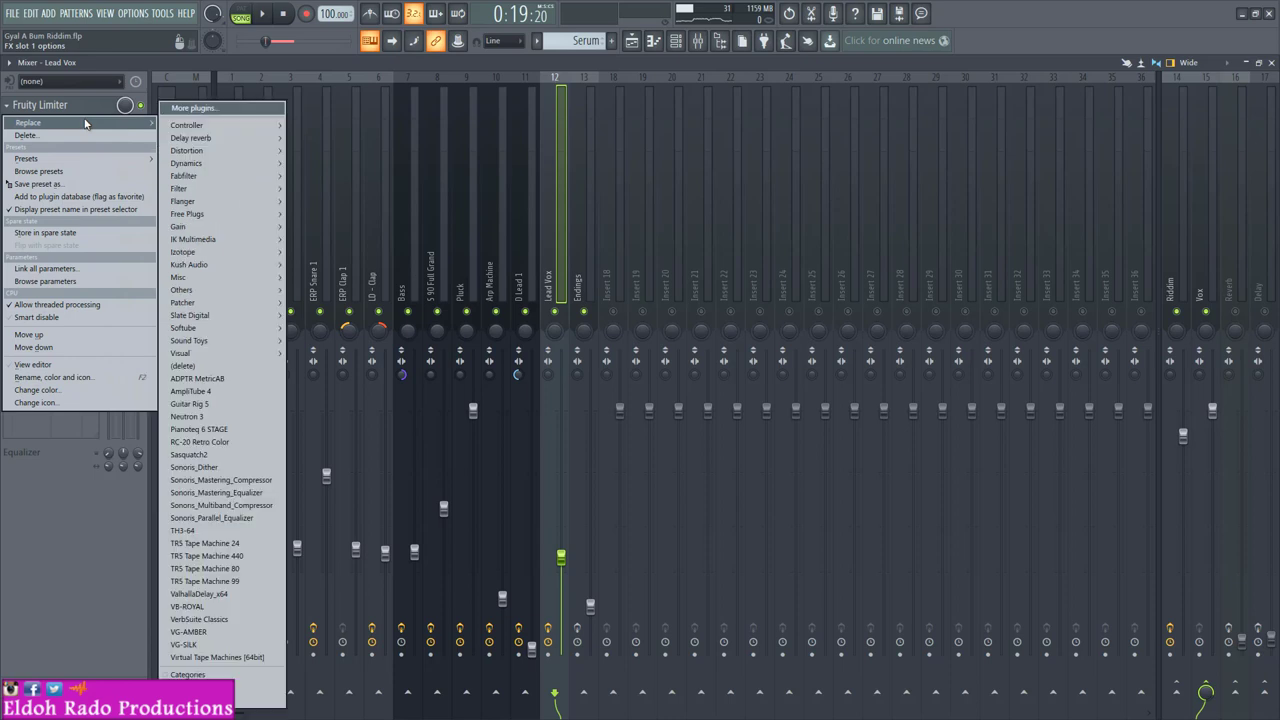
{"action": "mouse_move", "coordinate": [215, 215]}
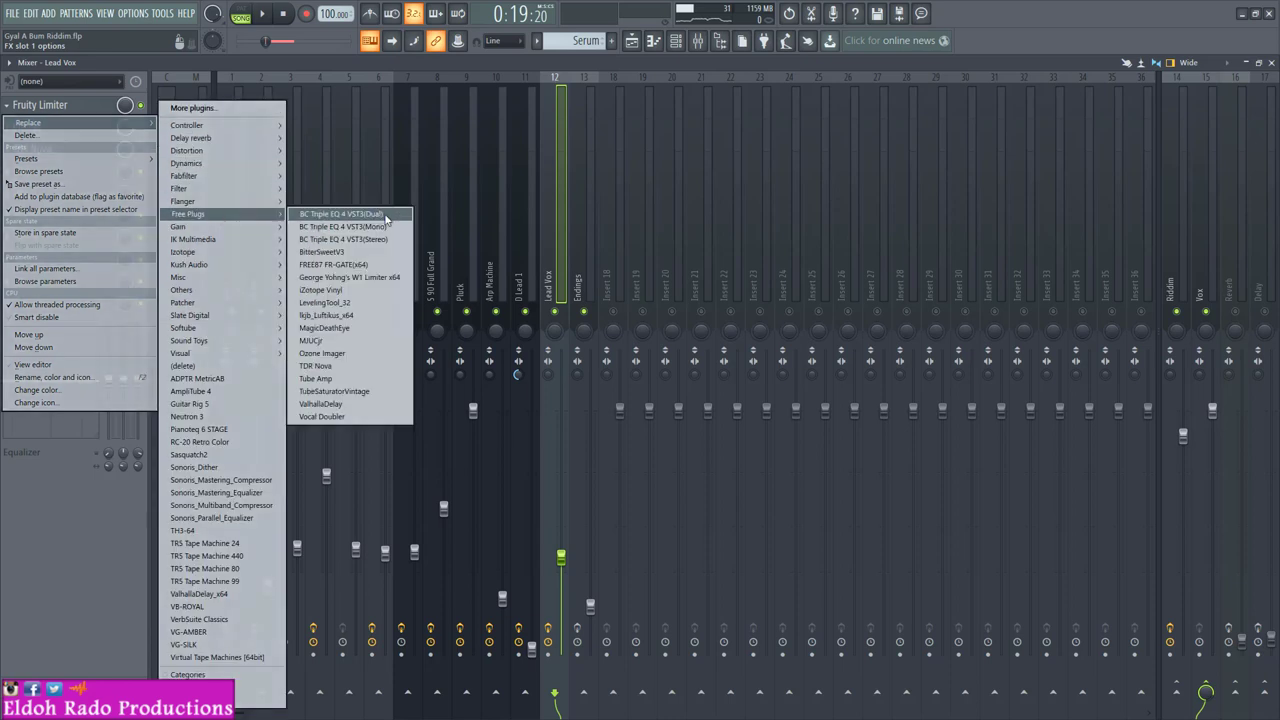
{"action": "left_click", "coordinate": [358, 265]}
{"action": "left_click_drag", "start_coordinate": [192, 160], "coordinate": [419, 195]}
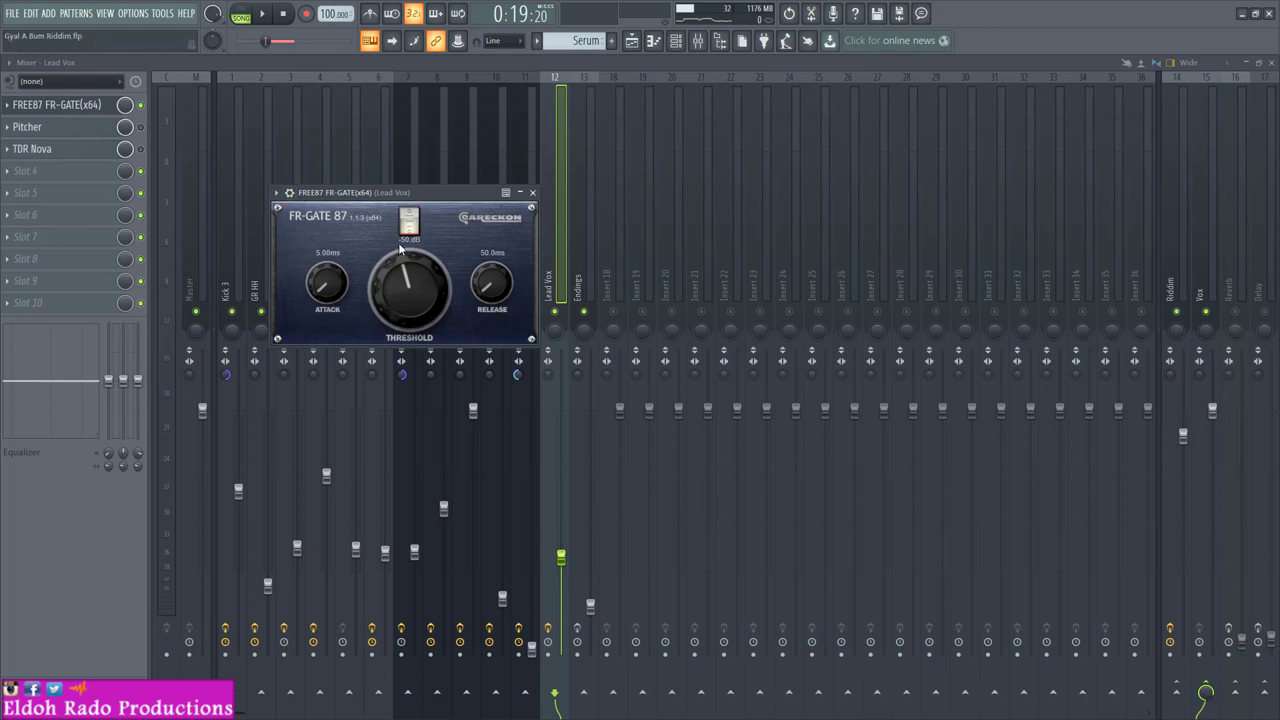
{"action": "left_click_drag", "start_coordinate": [426, 192], "coordinate": [464, 202]}
Step: Solo the Lead Vox track together with its Vox, Reverb and Delay routing and play it back
{"action": "key", "text": "space"}
{"action": "key", "text": "space"}
{"action": "key", "text": "Escape"}
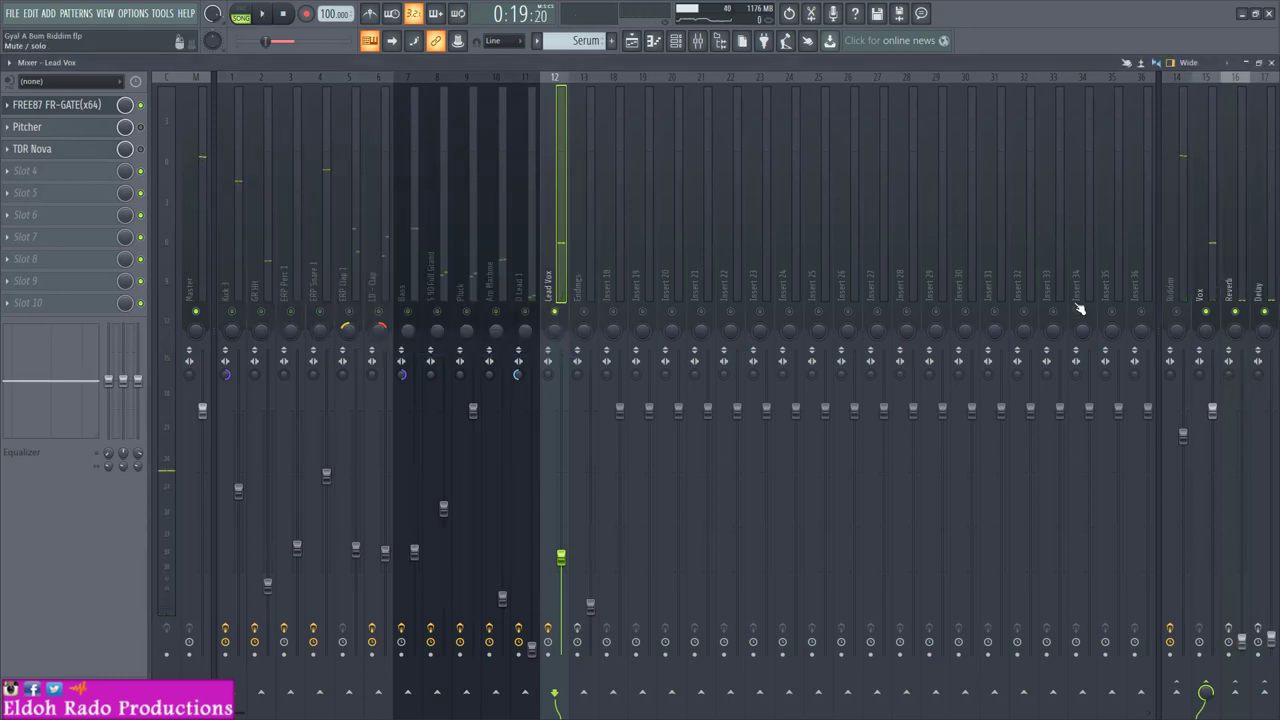
{"action": "key", "text": "space"}
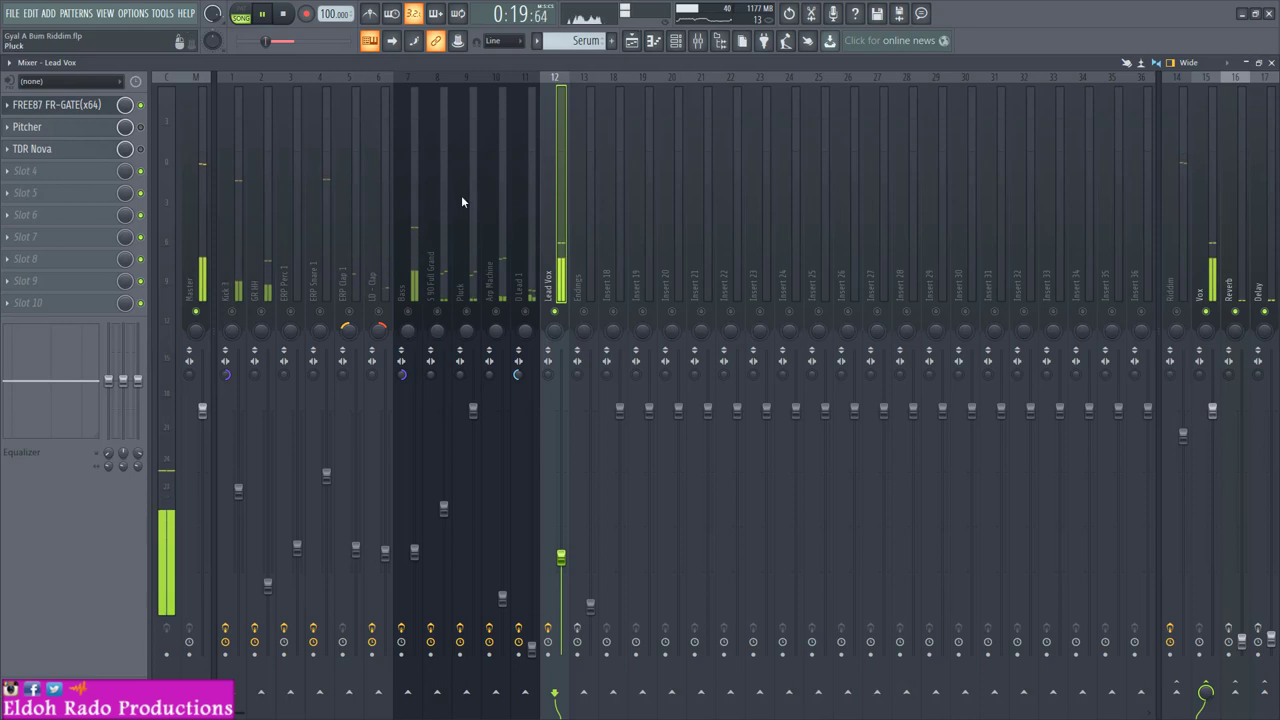
Step: Set the FR-GATE threshold on Lead Vox to -29 dB while listening, then close the gate and stop playback
{"action": "left_click", "coordinate": [98, 108]}
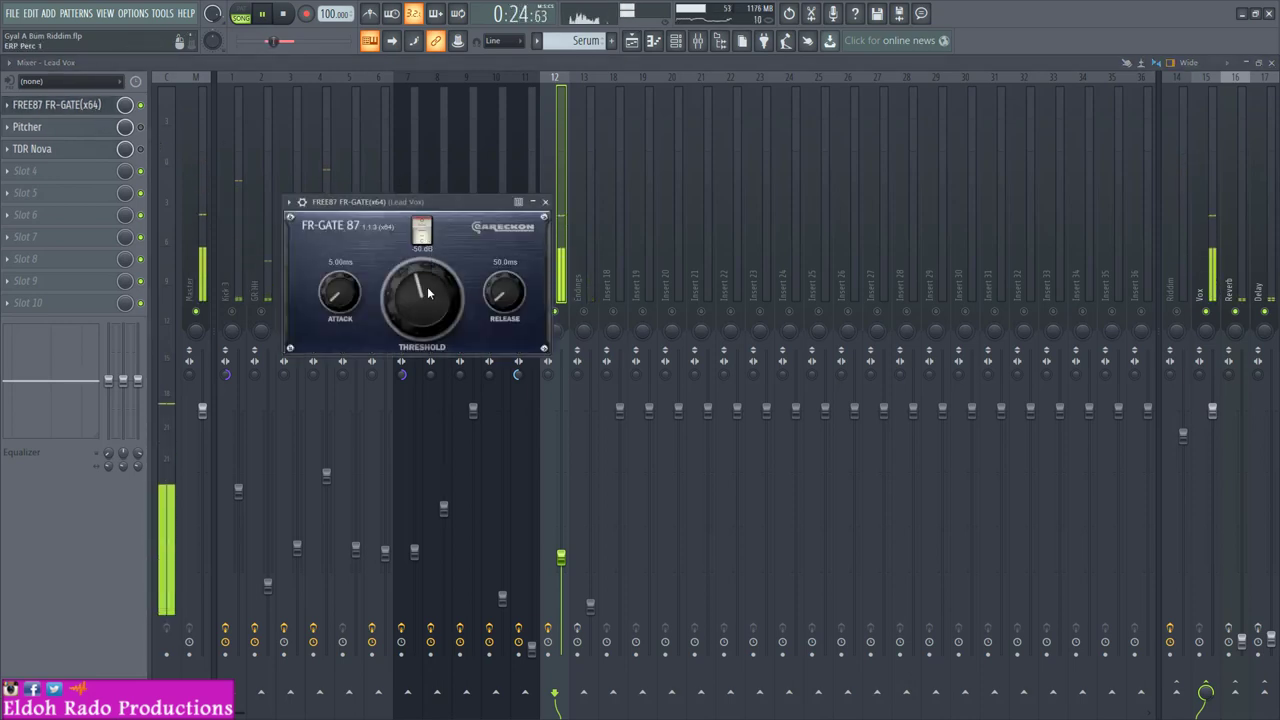
{"action": "left_click_drag", "start_coordinate": [419, 306], "coordinate": [476, 184]}
{"action": "left_click_drag", "start_coordinate": [448, 275], "coordinate": [425, 312]}
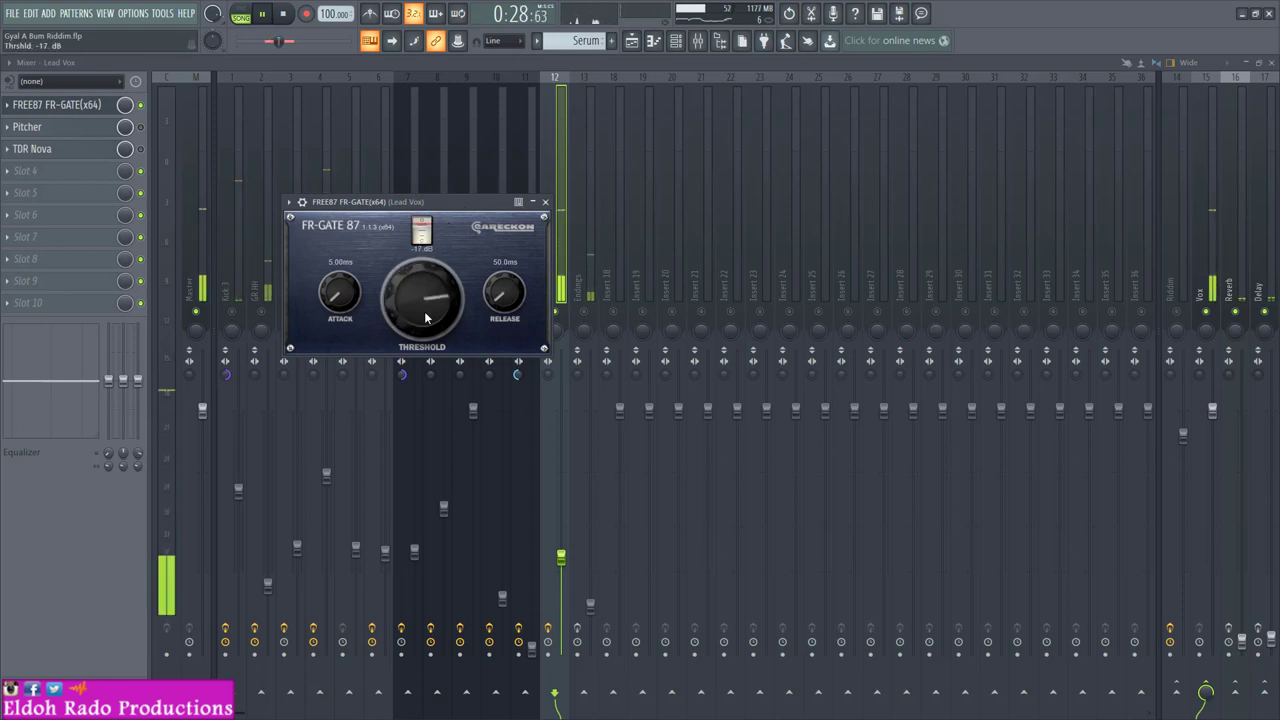
{"action": "left_click_drag", "start_coordinate": [425, 320], "coordinate": [425, 325]}
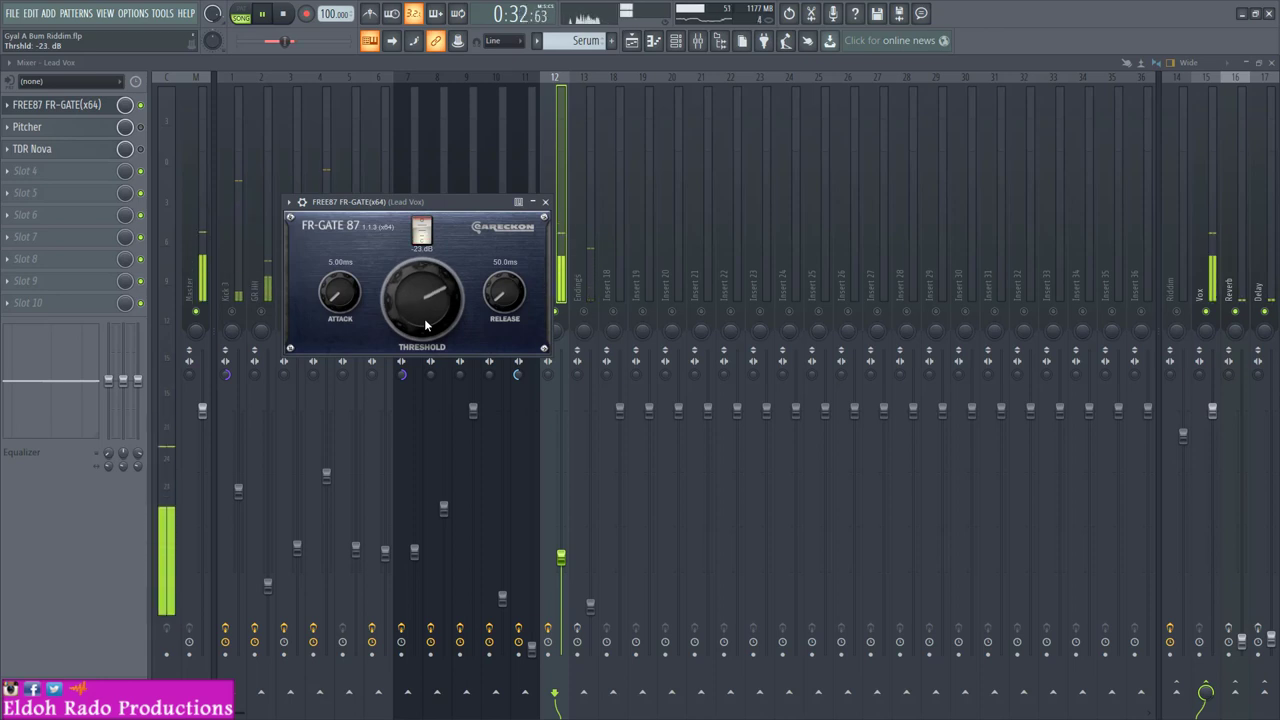
{"action": "left_click_drag", "start_coordinate": [425, 325], "coordinate": [423, 330]}
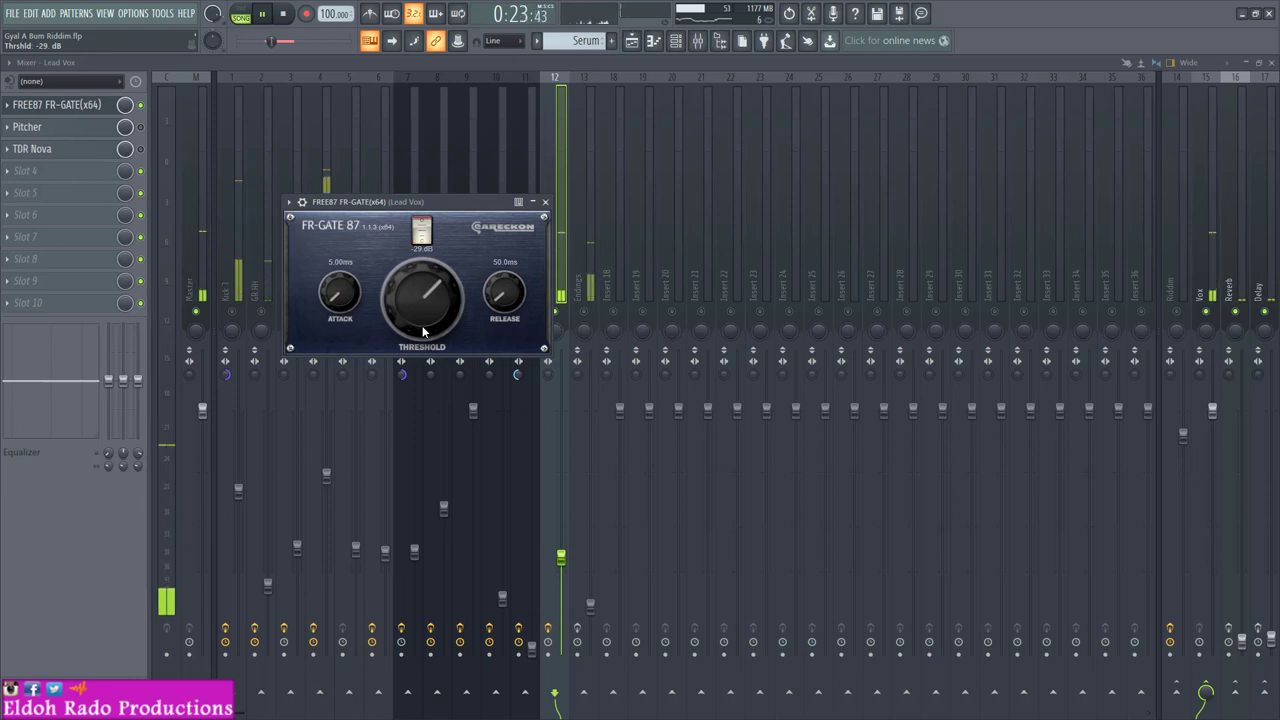
{"action": "left_click_drag", "start_coordinate": [423, 331], "coordinate": [424, 328]}
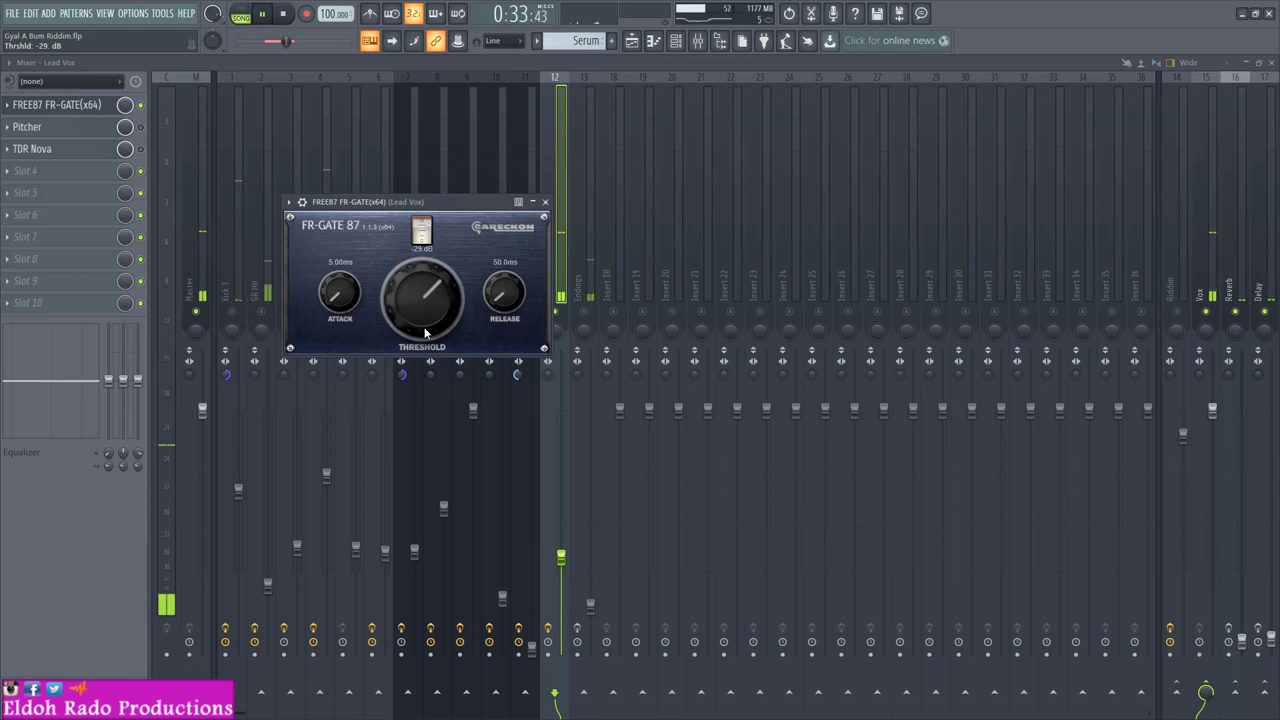
{"action": "left_click", "coordinate": [545, 202]}
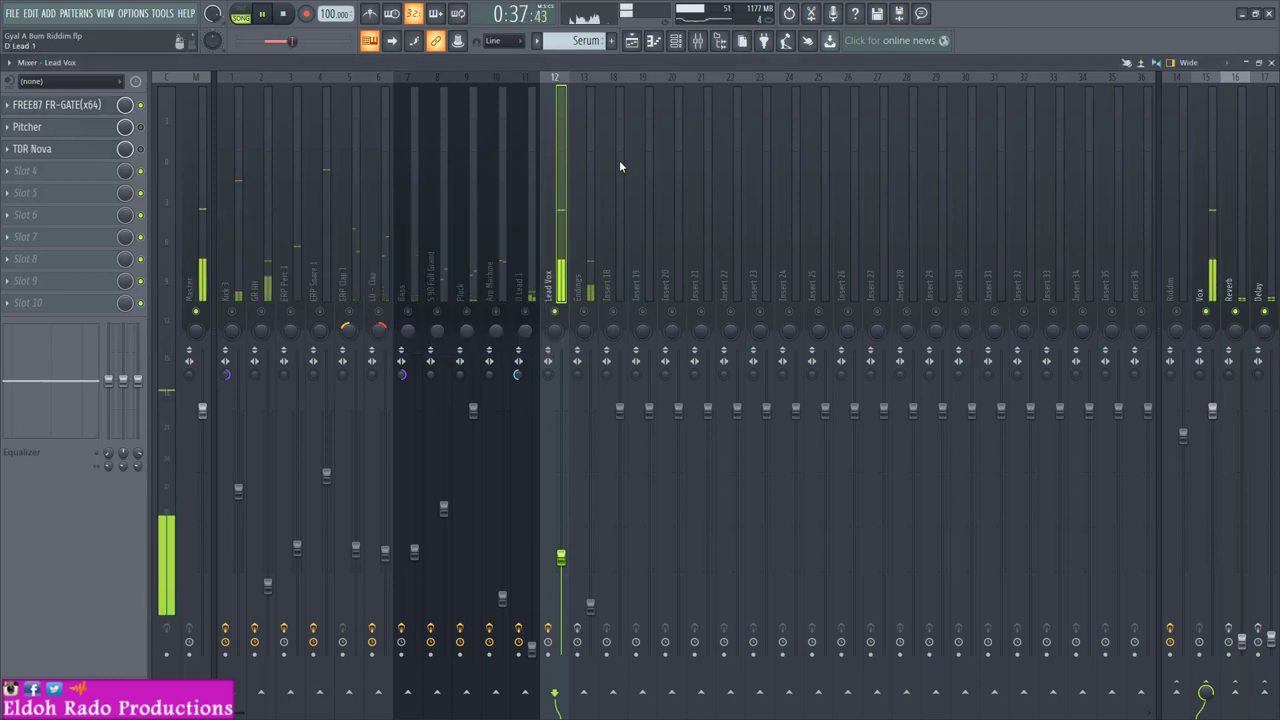
{"action": "key", "text": "space"}
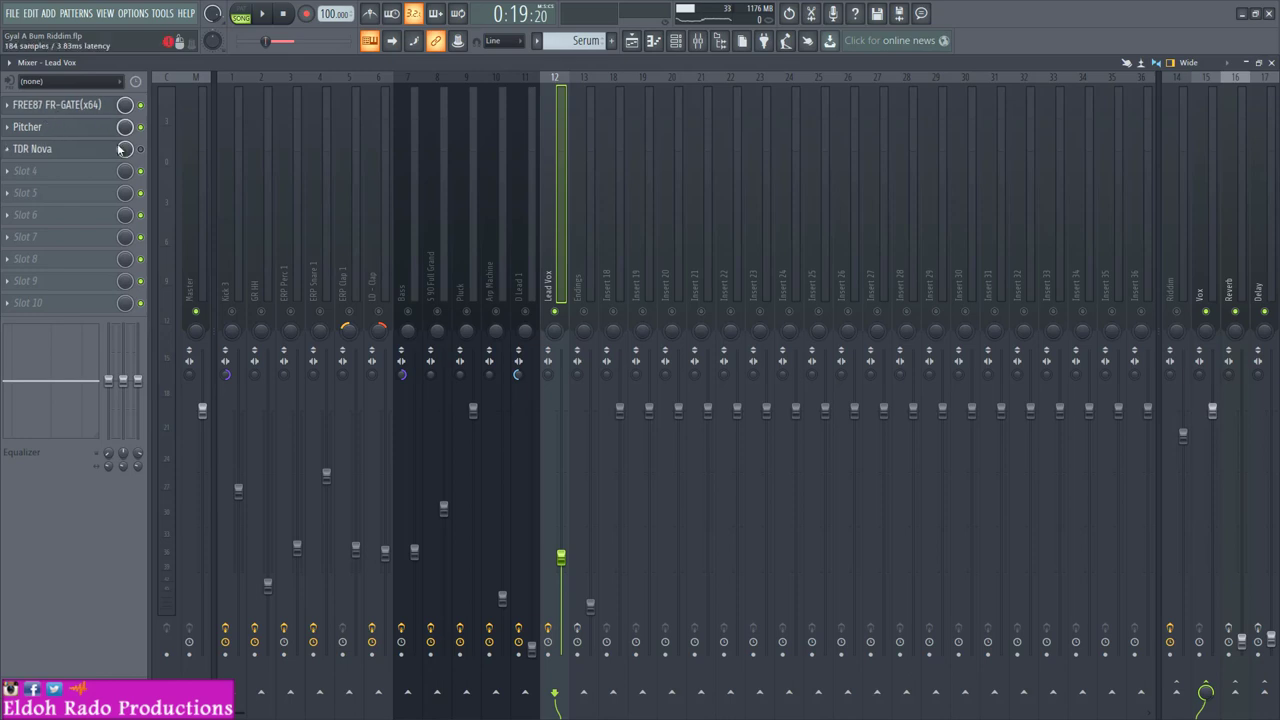
Step: Turn Pitcher back on for the Lead Vox track and review its settings while auditioning the vocal
{"action": "left_click", "coordinate": [102, 128]}
{"action": "left_click_drag", "start_coordinate": [132, 160], "coordinate": [219, 161]}
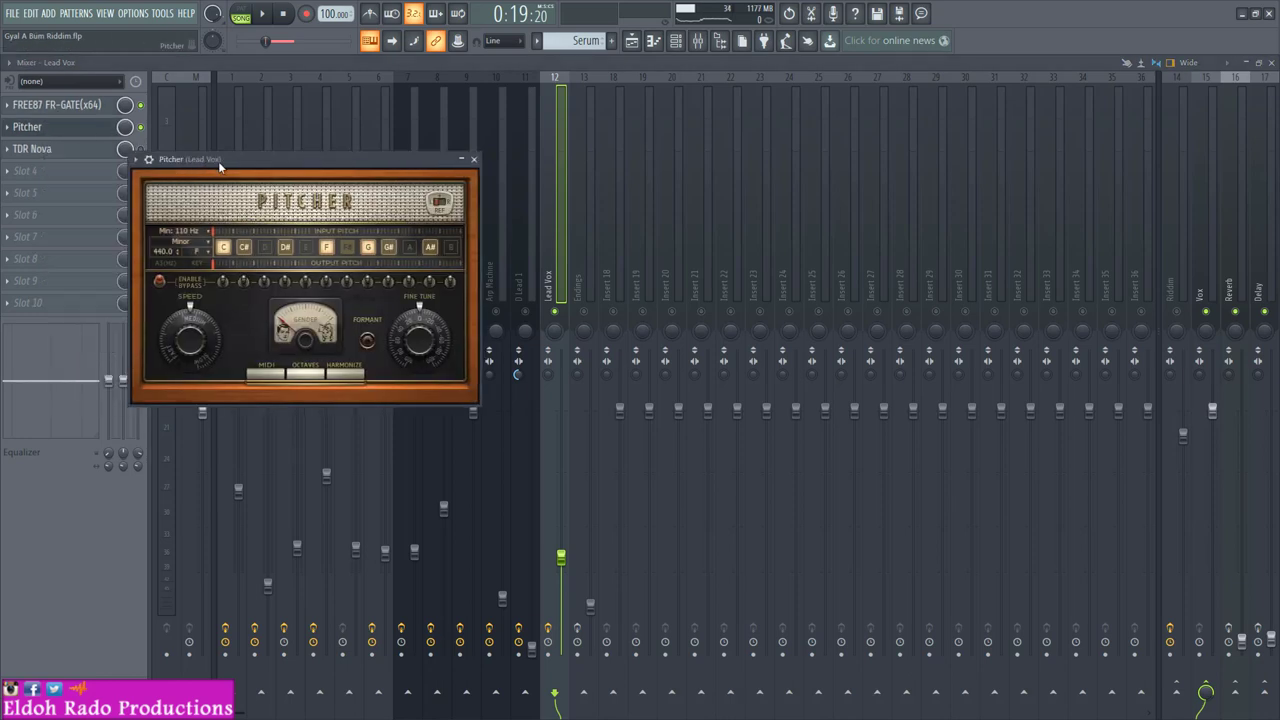
{"action": "left_click", "coordinate": [475, 160]}
{"action": "key", "text": "space"}
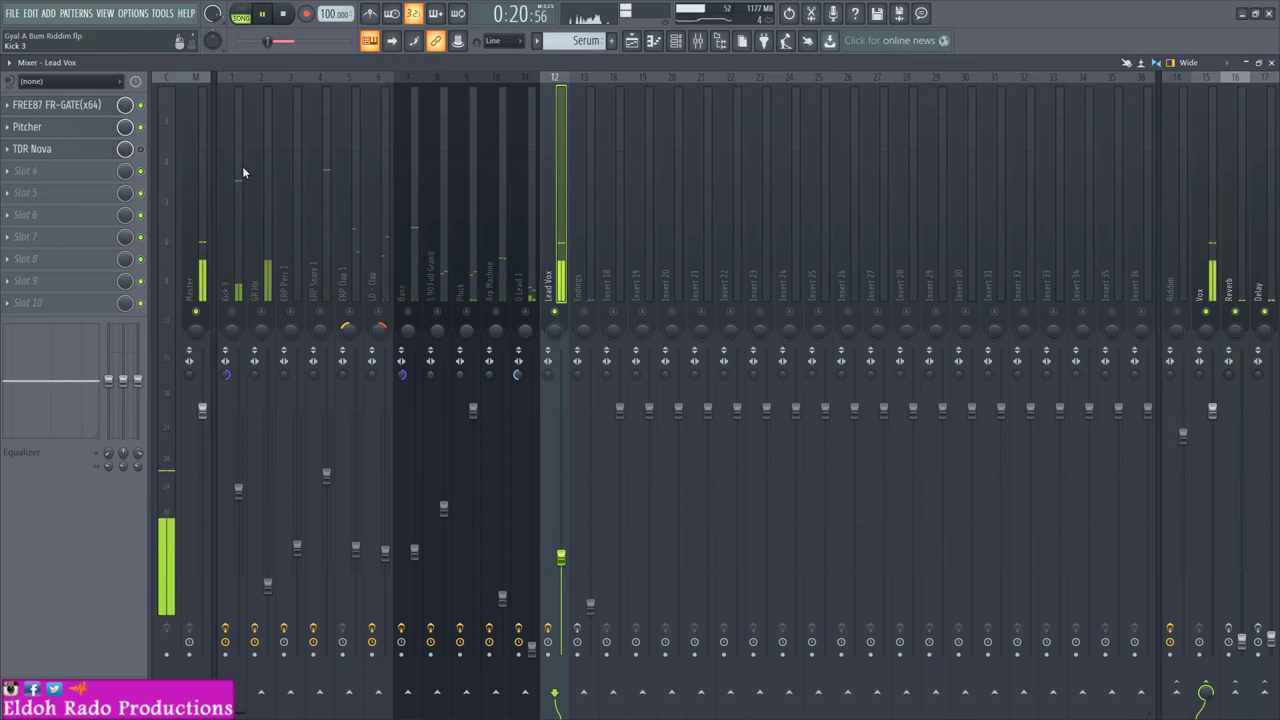
{"action": "left_click", "coordinate": [102, 127]}
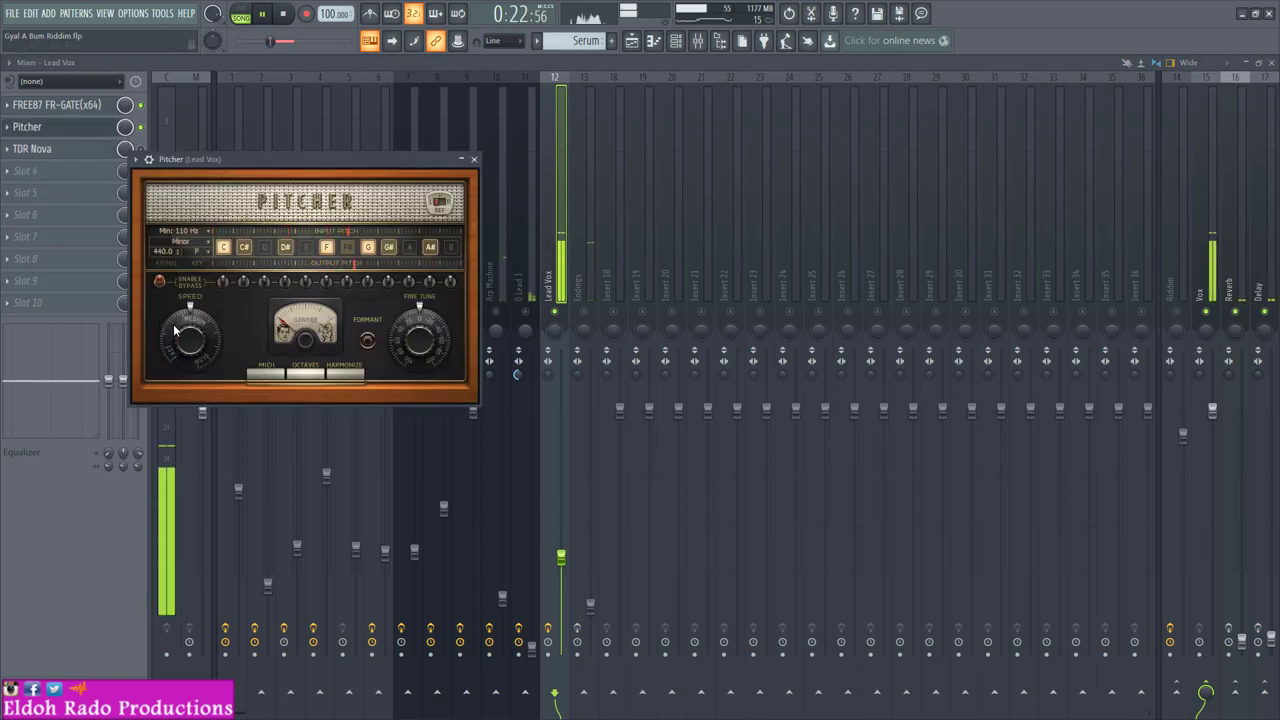
{"action": "left_click", "coordinate": [475, 160]}
{"action": "key", "text": "space"}
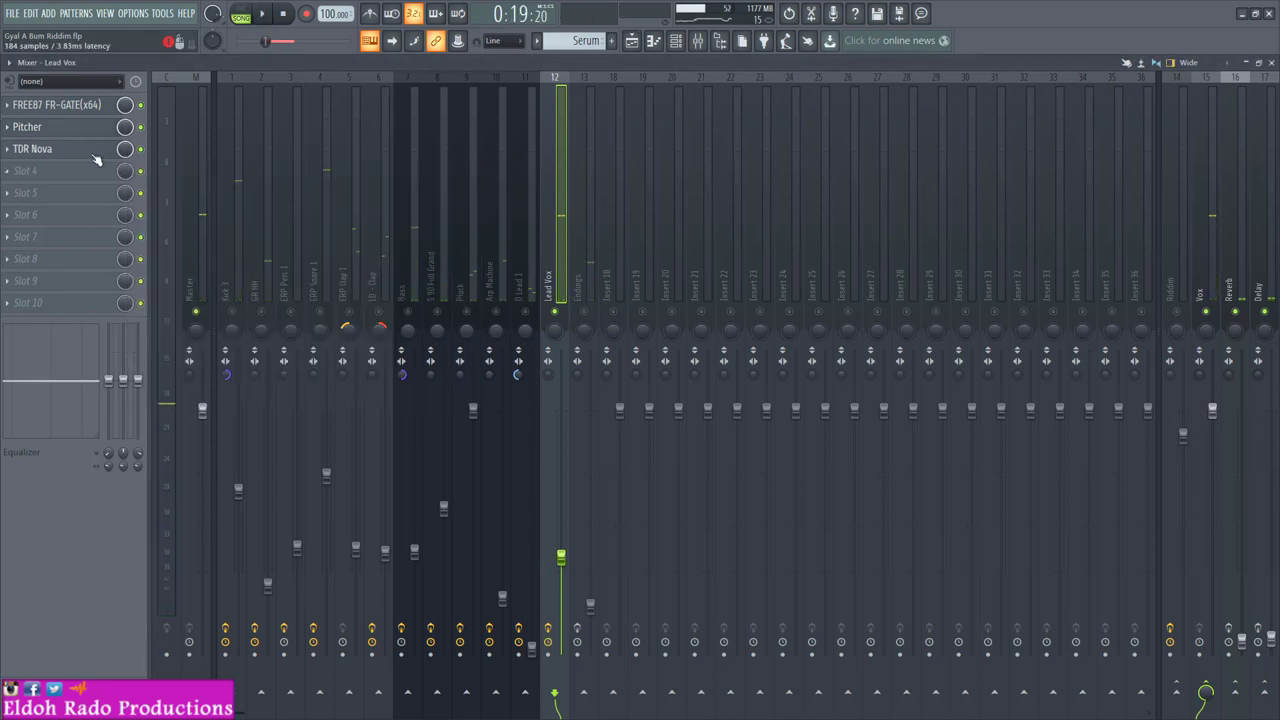
Step: Review the TDR Nova EQ on Lead Vox by comparing it enabled and disabled during playback, then stop and close it
{"action": "left_click", "coordinate": [97, 154]}
{"action": "left_click_drag", "start_coordinate": [415, 162], "coordinate": [577, 162]}
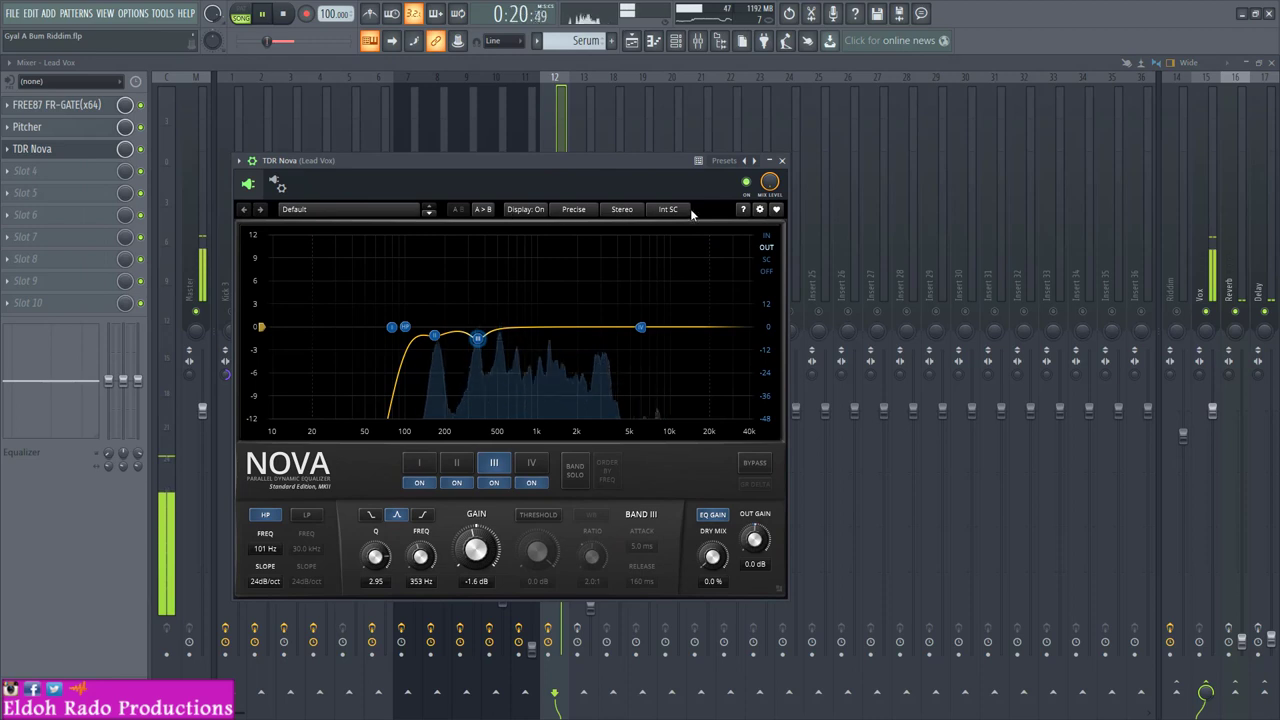
{"action": "left_click", "coordinate": [142, 150]}
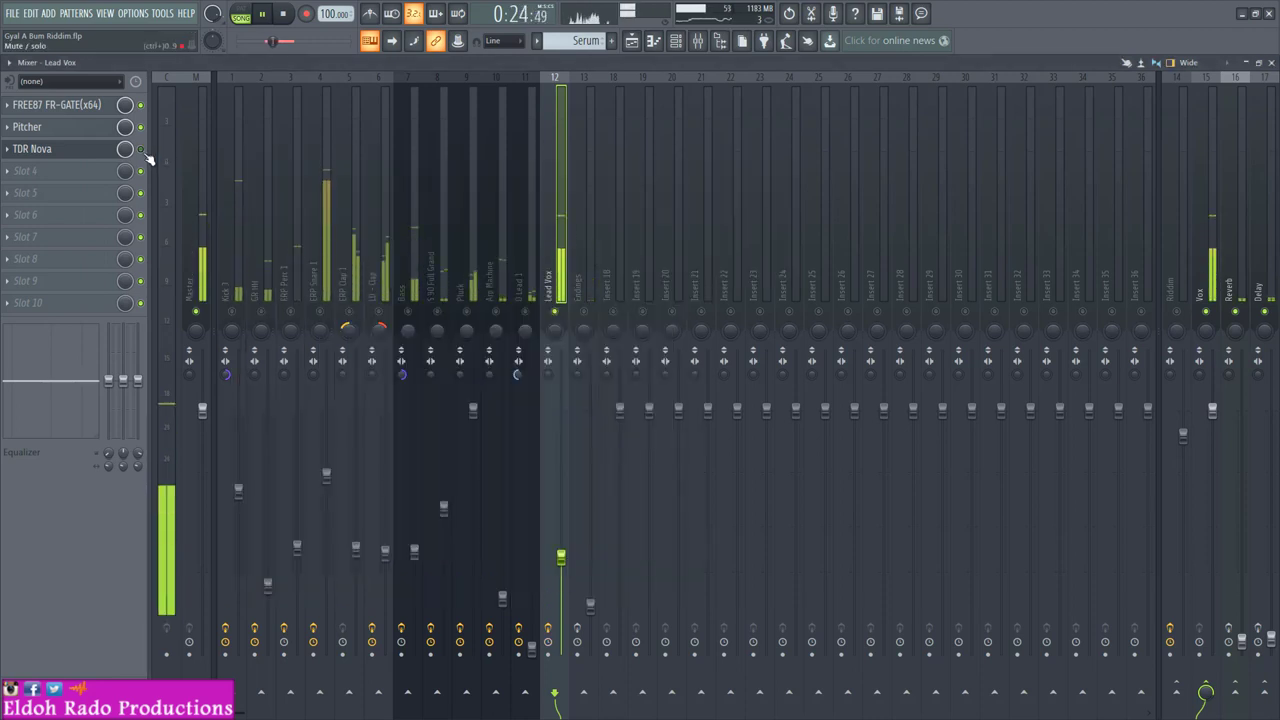
{"action": "left_click", "coordinate": [141, 150]}
{"action": "left_click", "coordinate": [91, 152]}
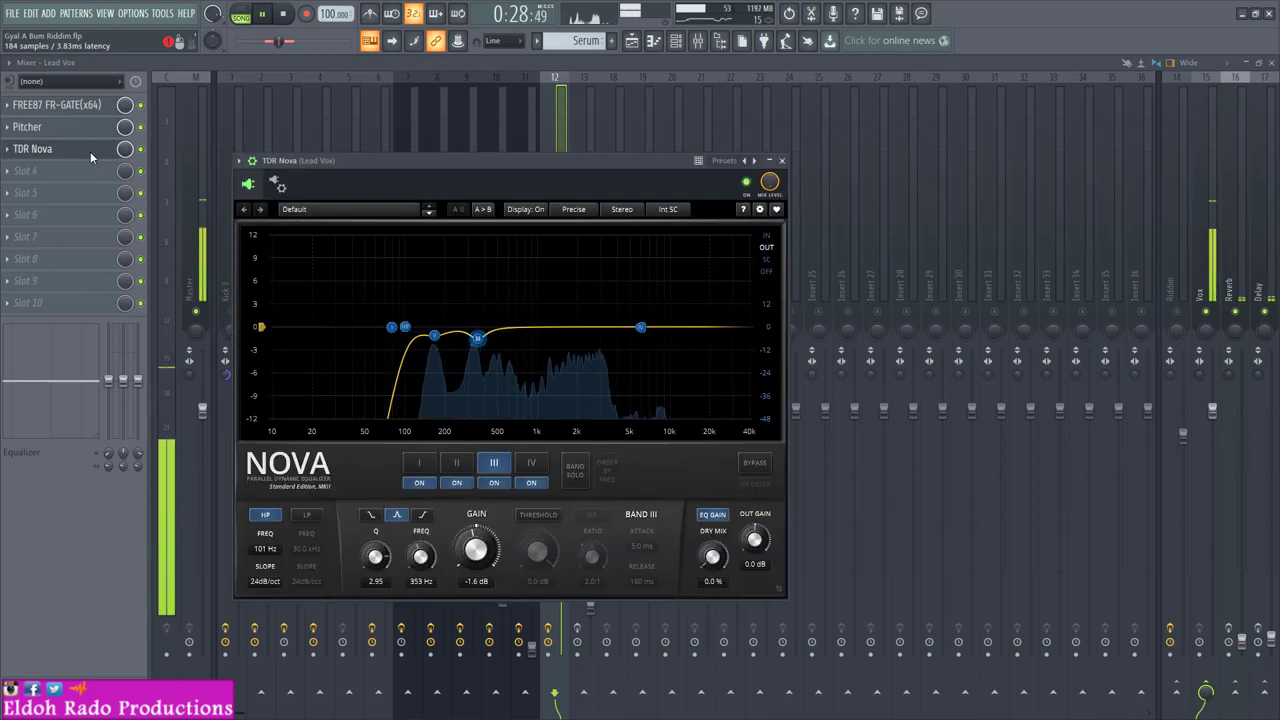
{"action": "key", "text": "space"}
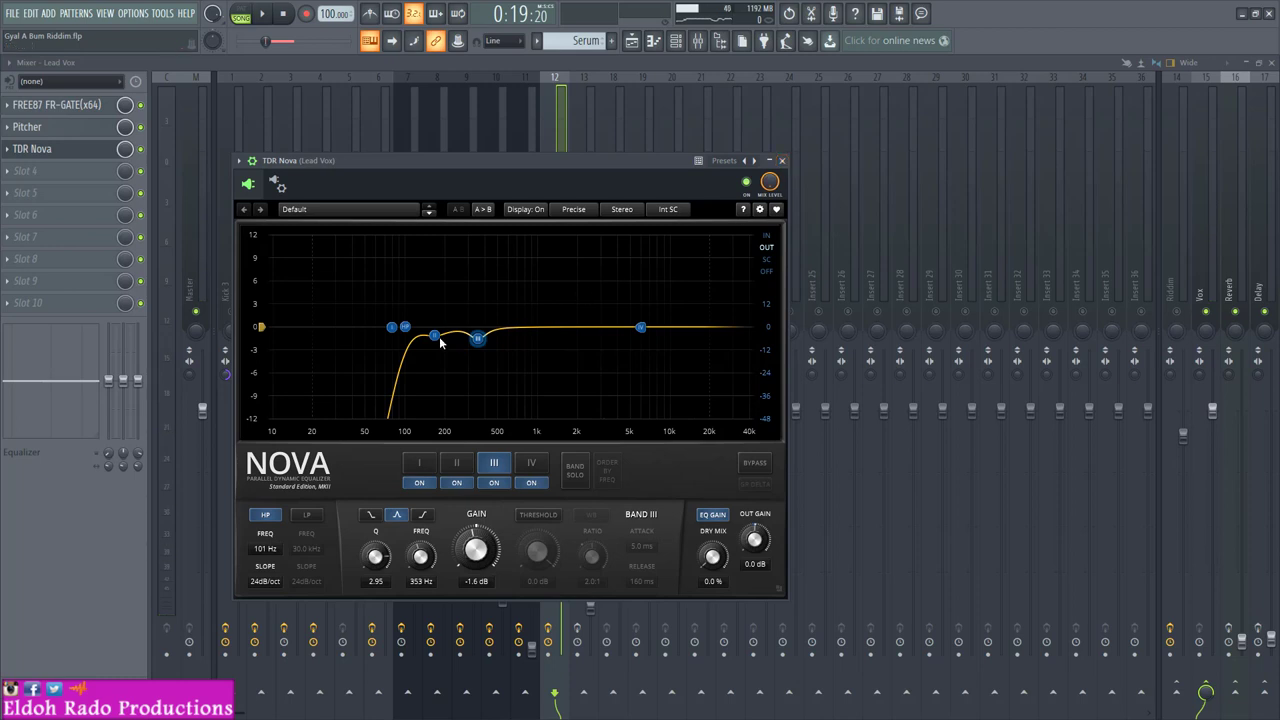
{"action": "left_click", "coordinate": [782, 161]}
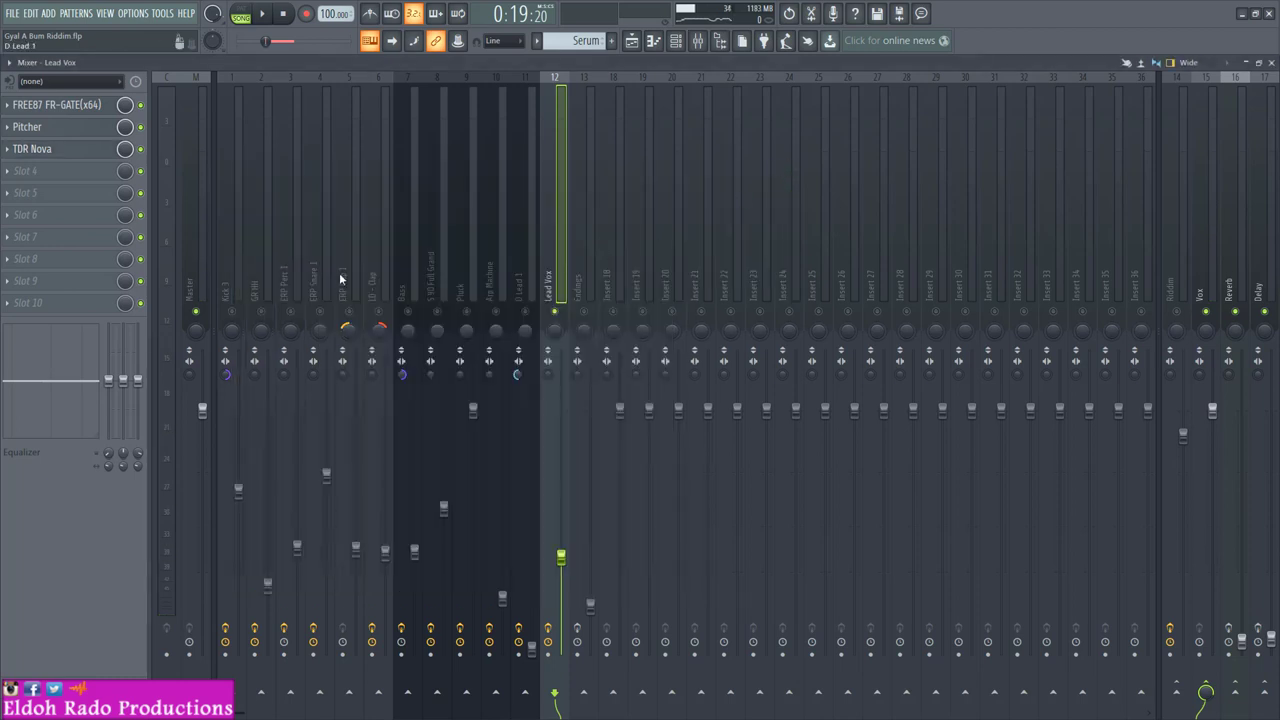
Step: Load the free compressor MJUCjr into slot 4 of the Lead Vox track
{"action": "left_click", "coordinate": [76, 177]}
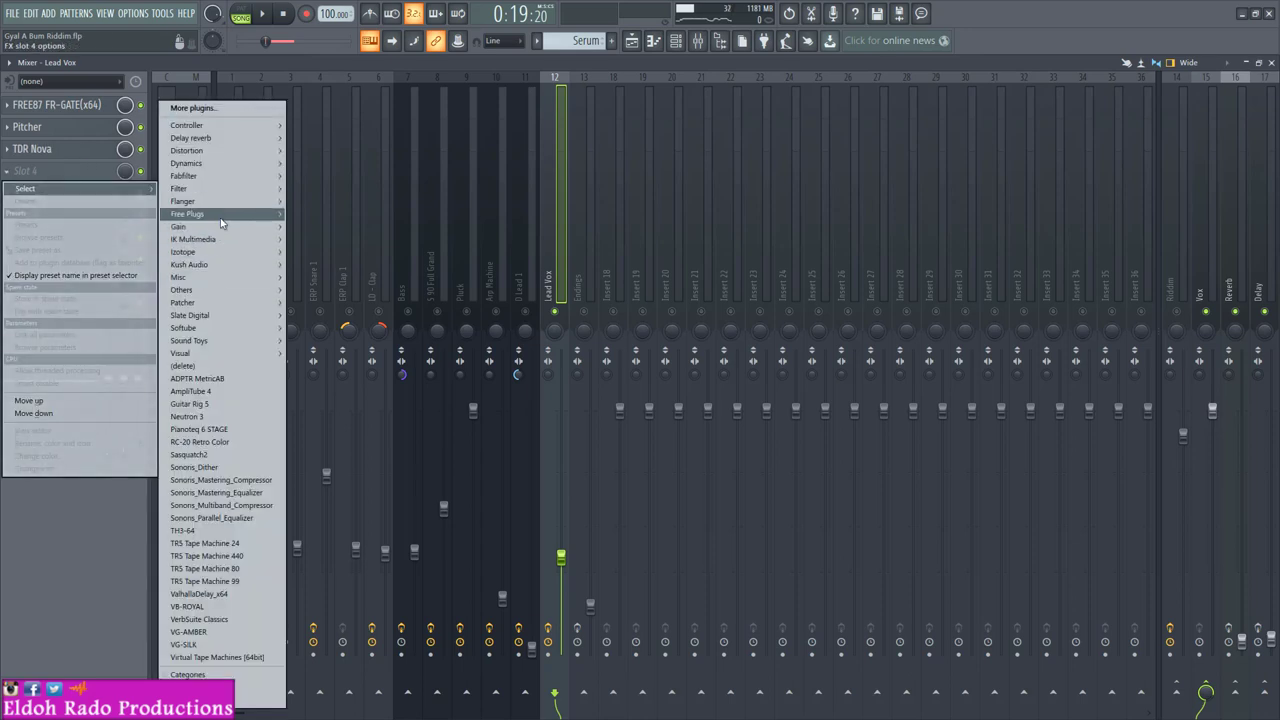
{"action": "mouse_move", "coordinate": [223, 182]}
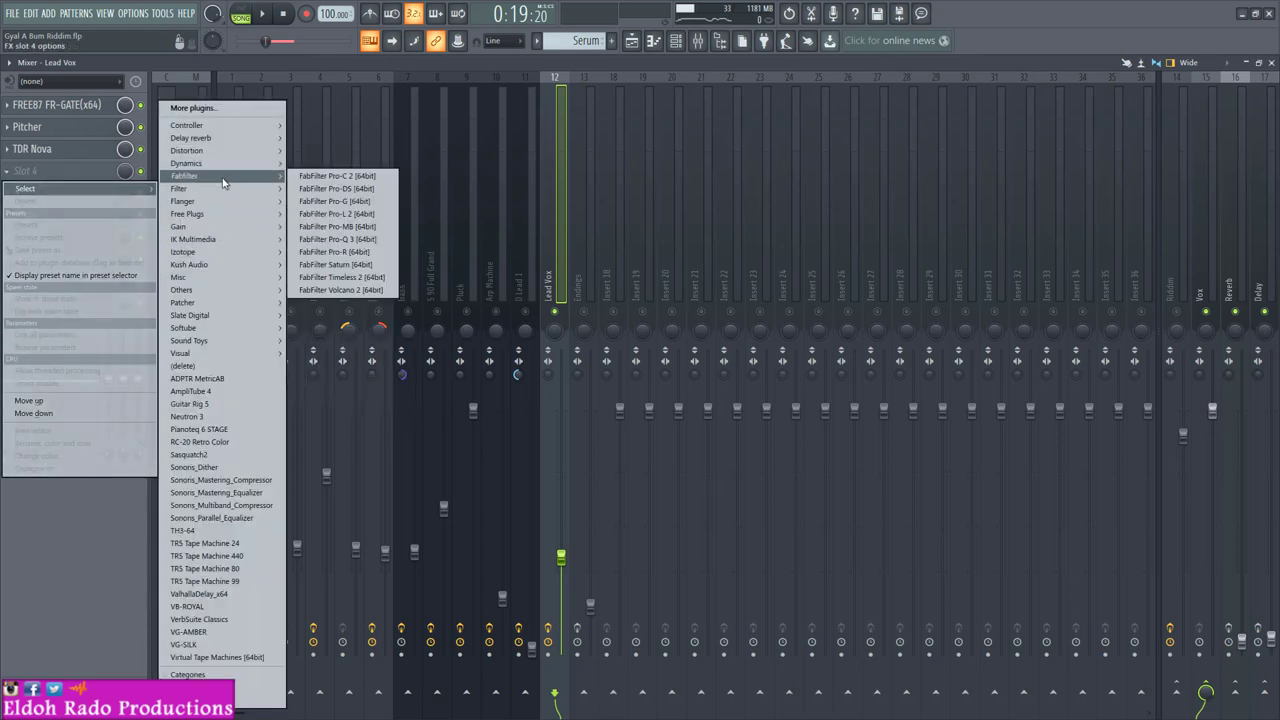
{"action": "mouse_move", "coordinate": [223, 214]}
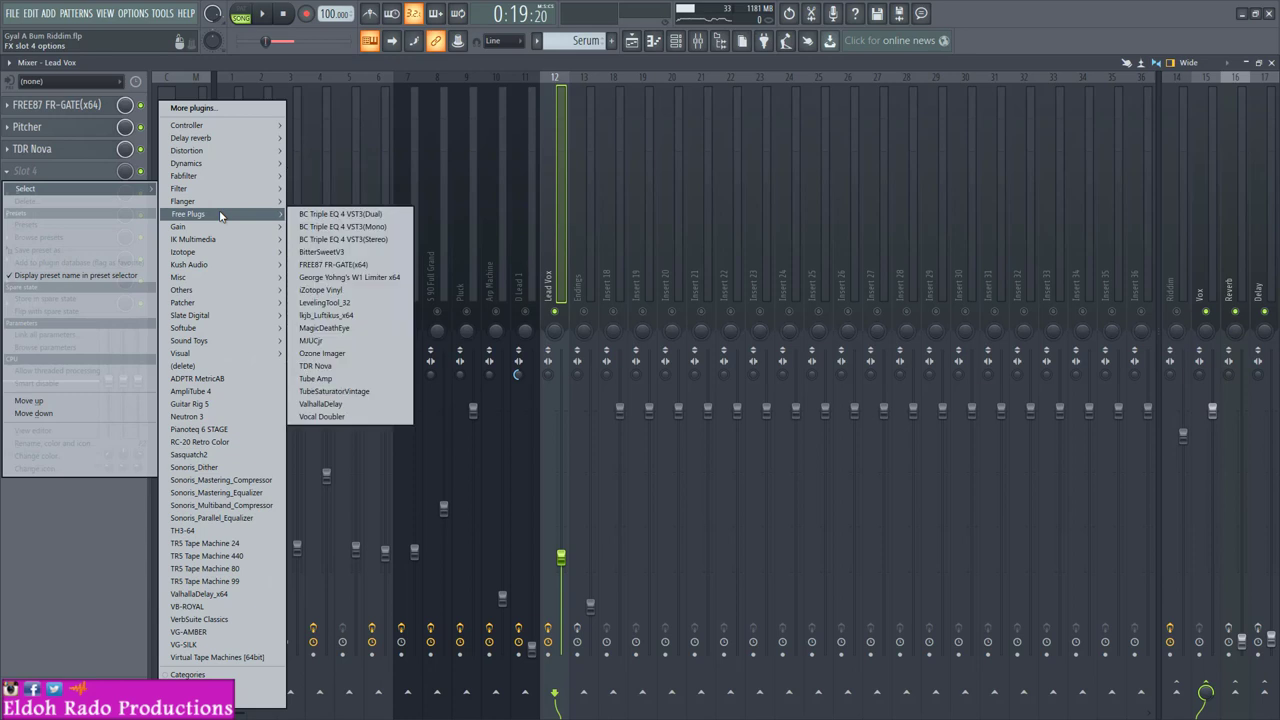
{"action": "left_click", "coordinate": [355, 348]}
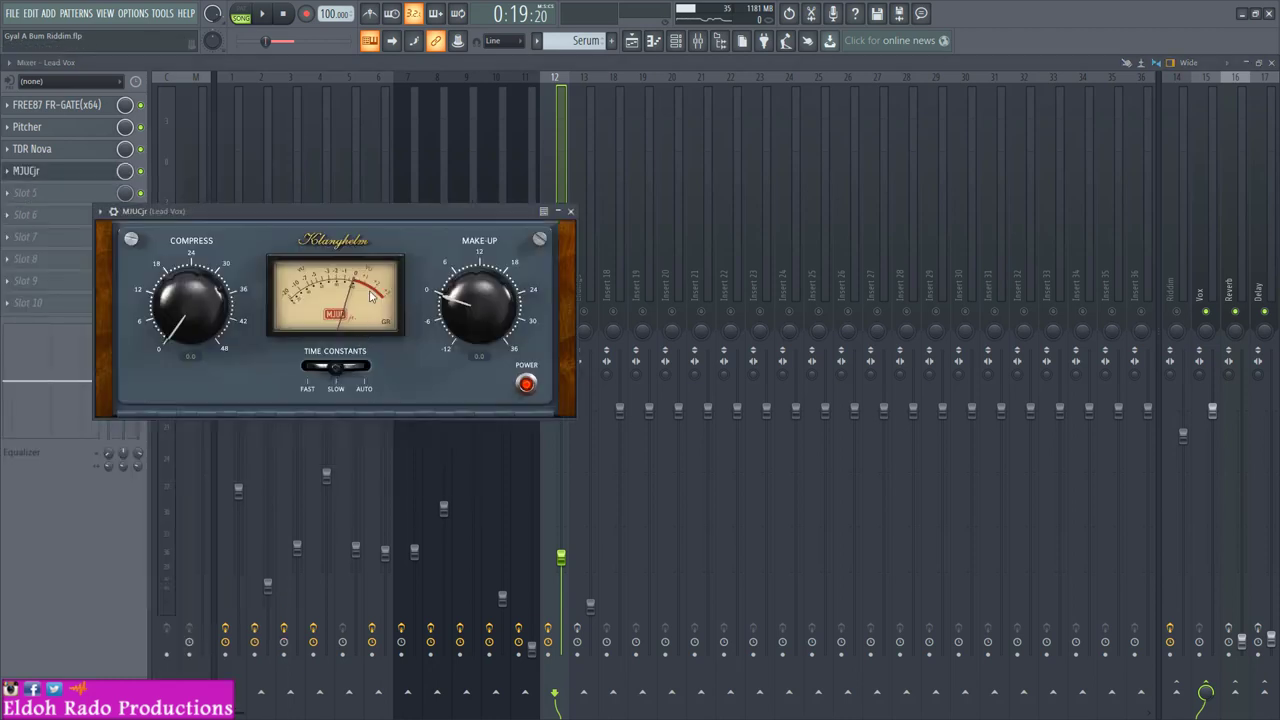
{"action": "left_click_drag", "start_coordinate": [344, 213], "coordinate": [477, 167]}
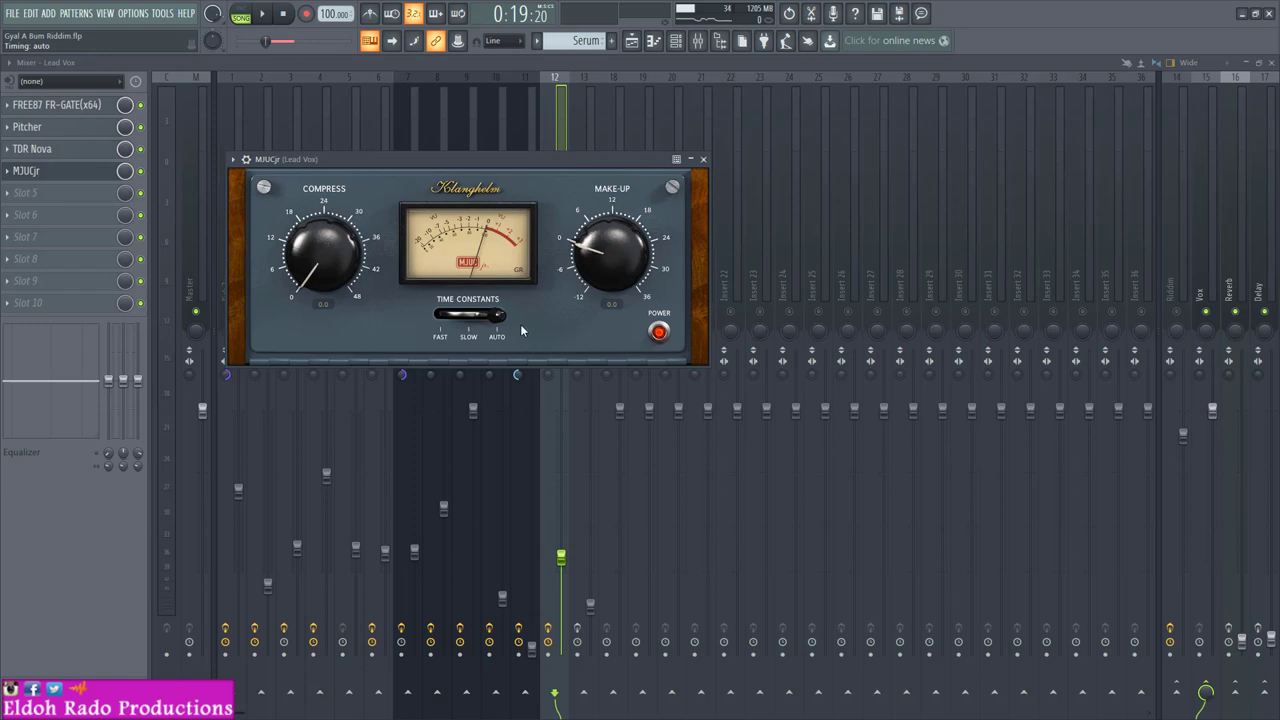
Step: Set MJUCjr's Compress to 15.3 while auditioning the vocal, trying Fast time constants before settling on Auto
{"action": "left_click_drag", "start_coordinate": [500, 315], "coordinate": [366, 320]}
{"action": "left_click_drag", "start_coordinate": [524, 182], "coordinate": [514, 216]}
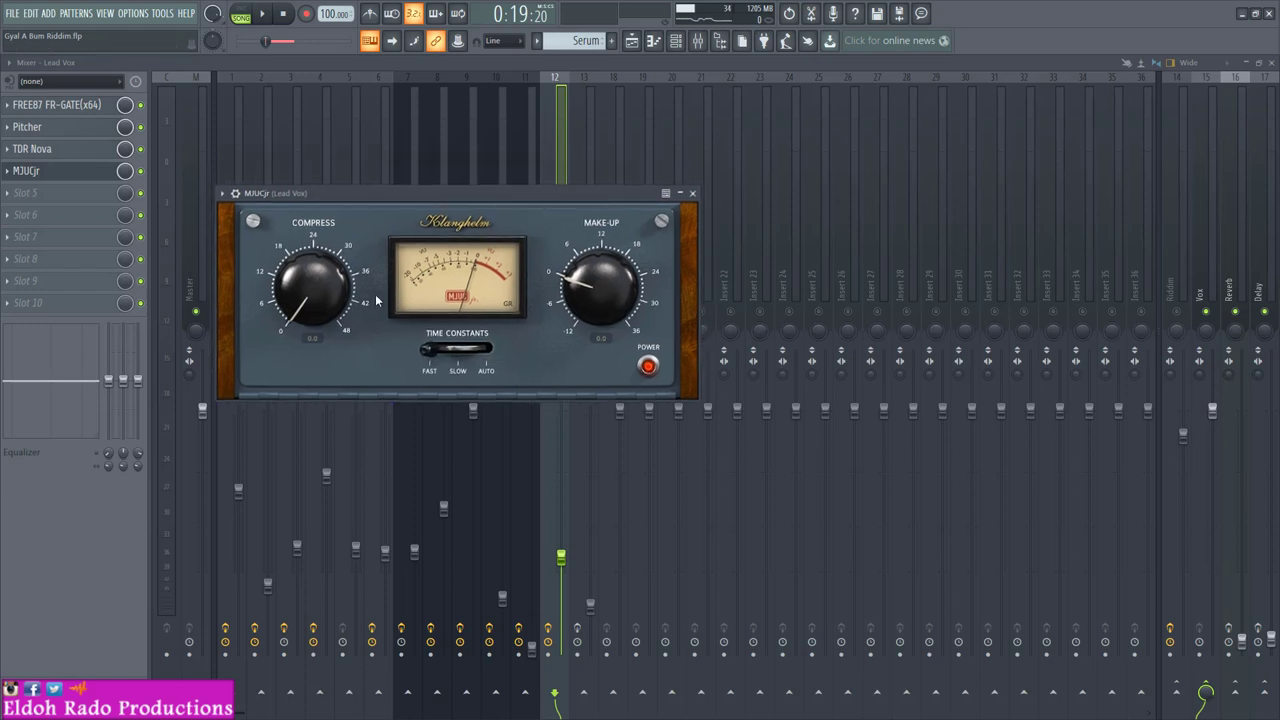
{"action": "key", "text": "space"}
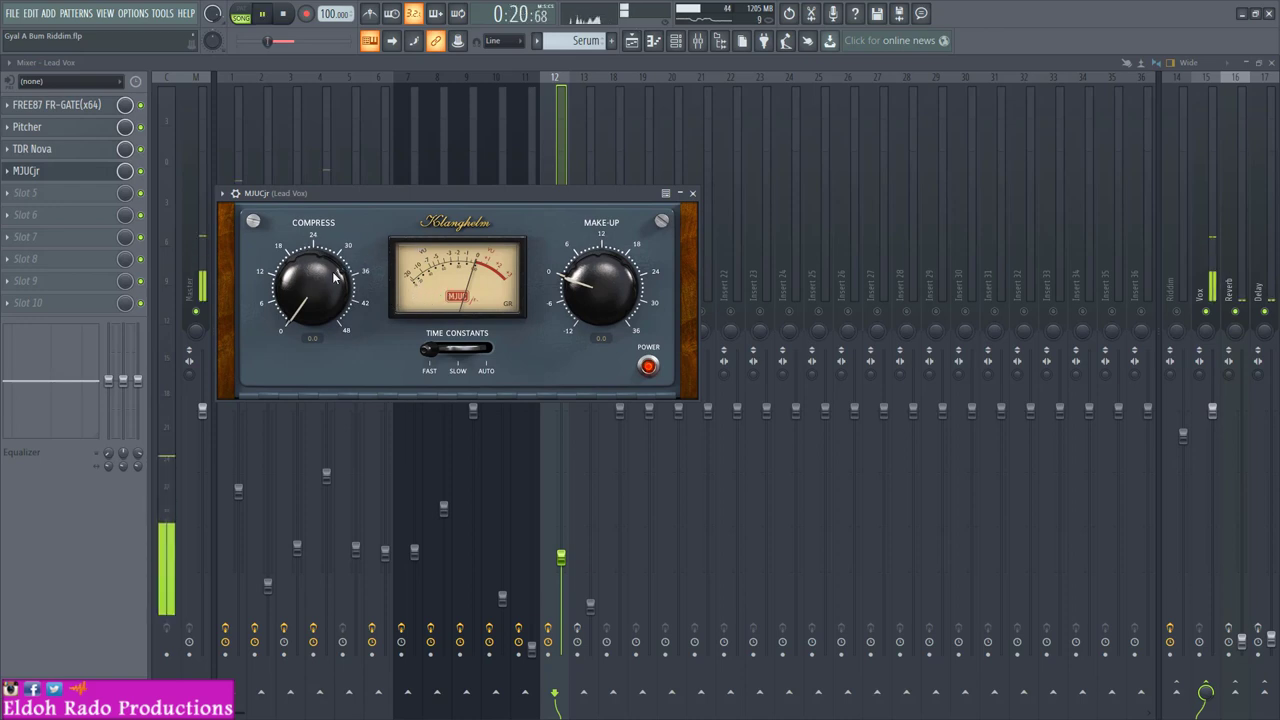
{"action": "scroll", "coordinate": [338, 247], "scroll_direction": "up", "scroll_amount": 3}
{"action": "scroll", "coordinate": [338, 247], "scroll_direction": "up", "scroll_amount": 5}
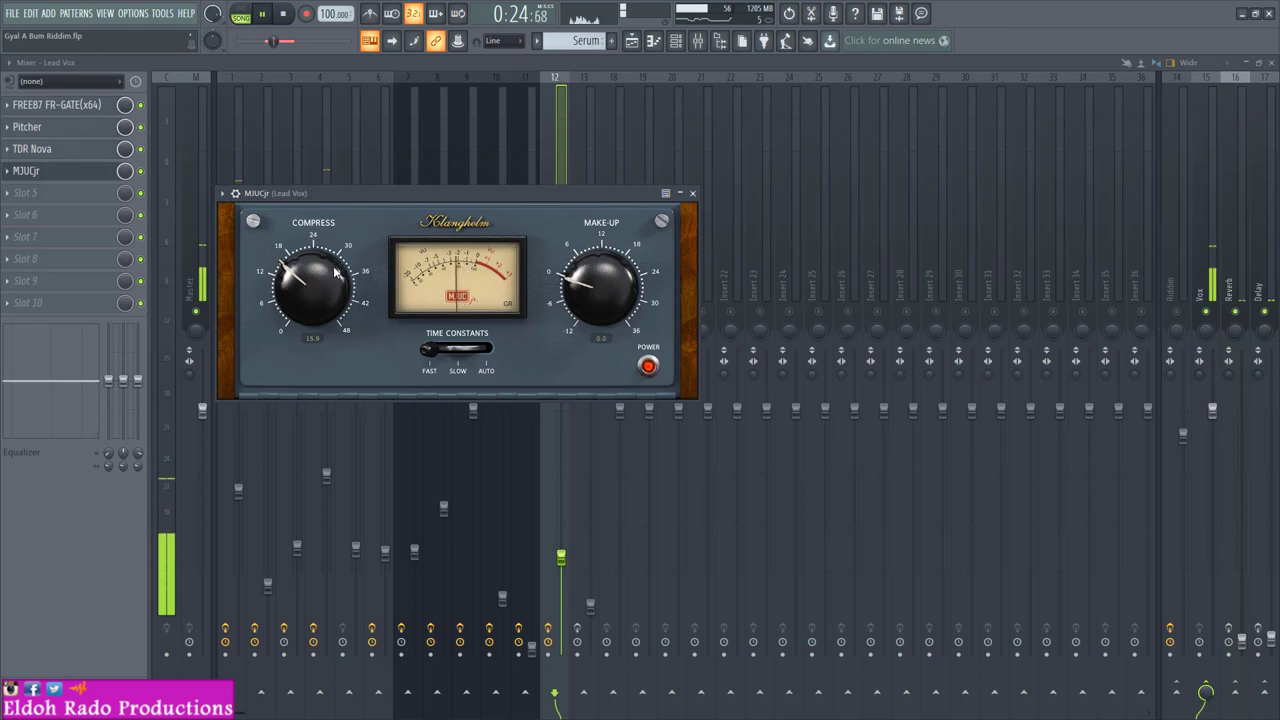
{"action": "key", "text": "space"}
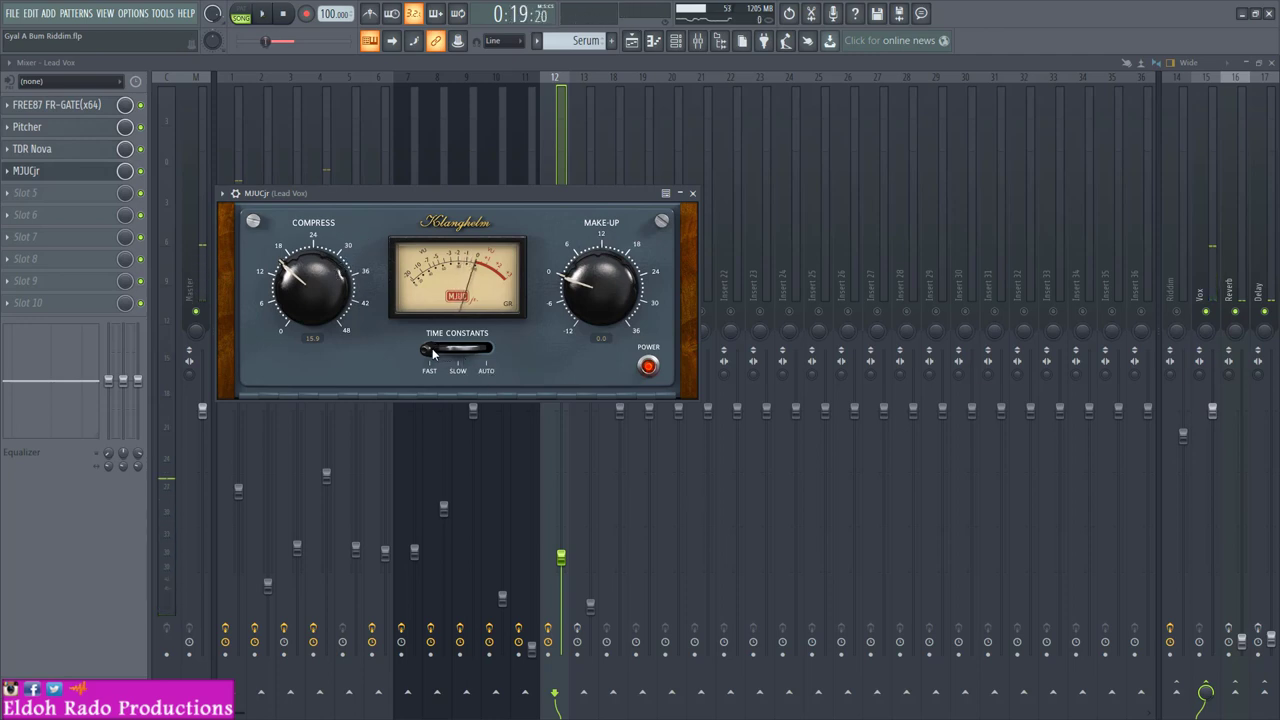
{"action": "left_click_drag", "start_coordinate": [437, 350], "coordinate": [488, 350]}
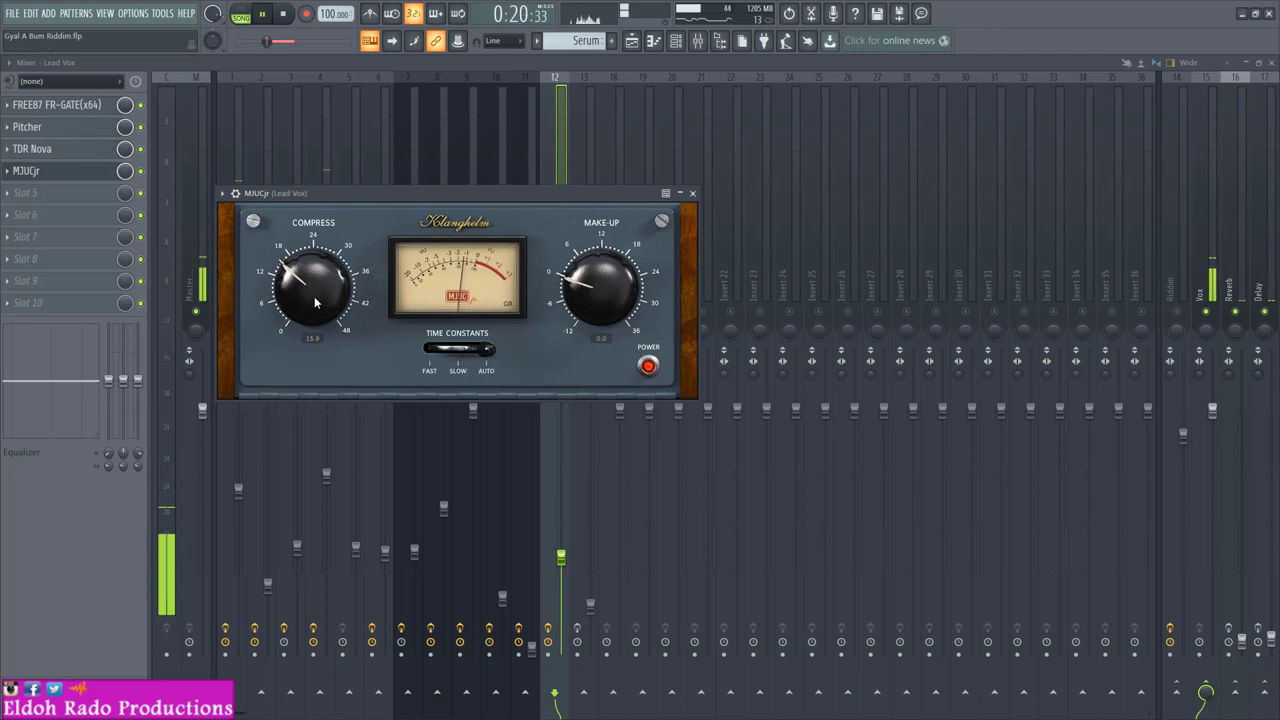
{"action": "left_click_drag", "start_coordinate": [315, 303], "coordinate": [318, 312]}
Step: Set MJUCjr's Make-up gain to 5.2 dB, matching the level against the bypassed signal
{"action": "left_click_drag", "start_coordinate": [593, 311], "coordinate": [606, 278]}
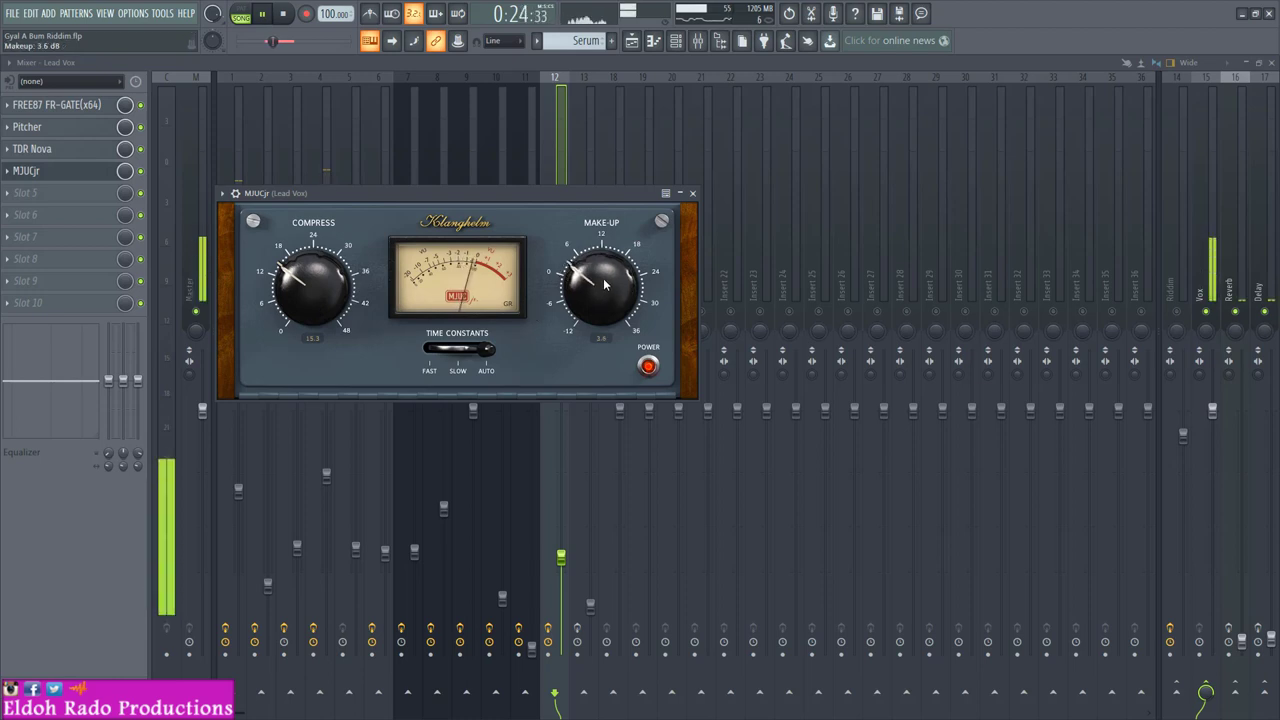
{"action": "left_click", "coordinate": [648, 367]}
{"action": "left_click", "coordinate": [648, 367]}
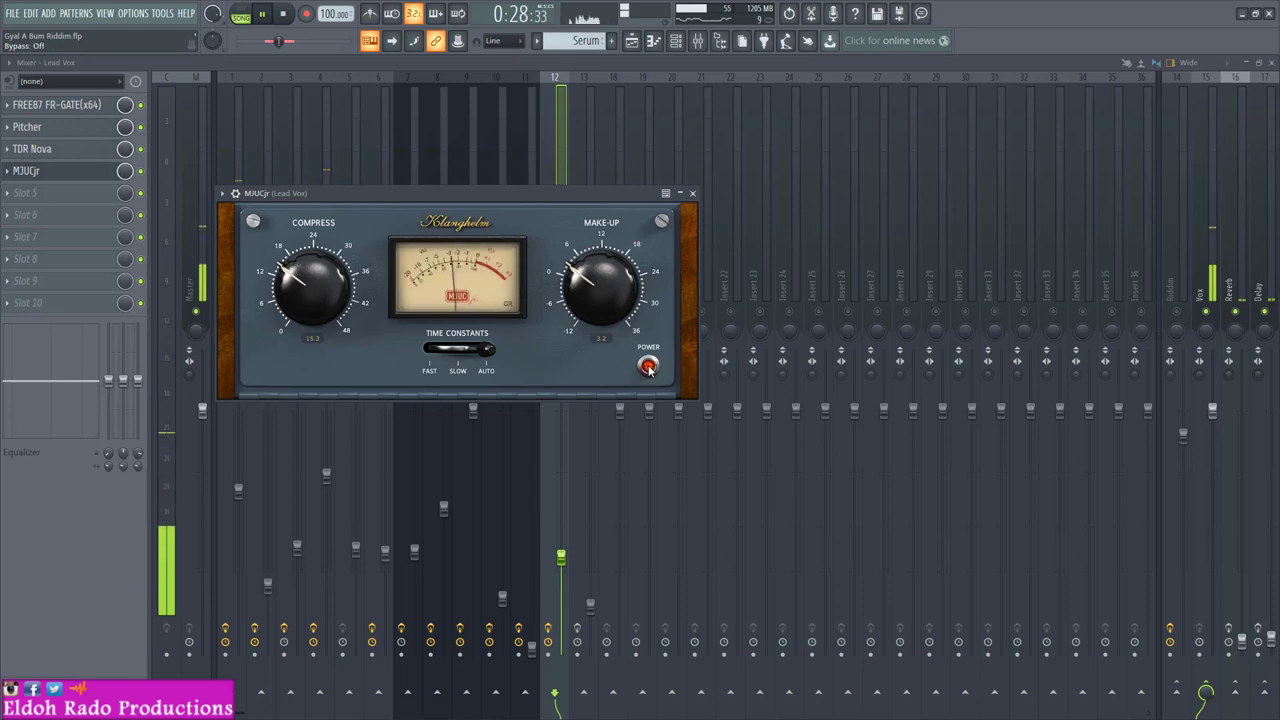
{"action": "left_click_drag", "start_coordinate": [606, 304], "coordinate": [607, 295]}
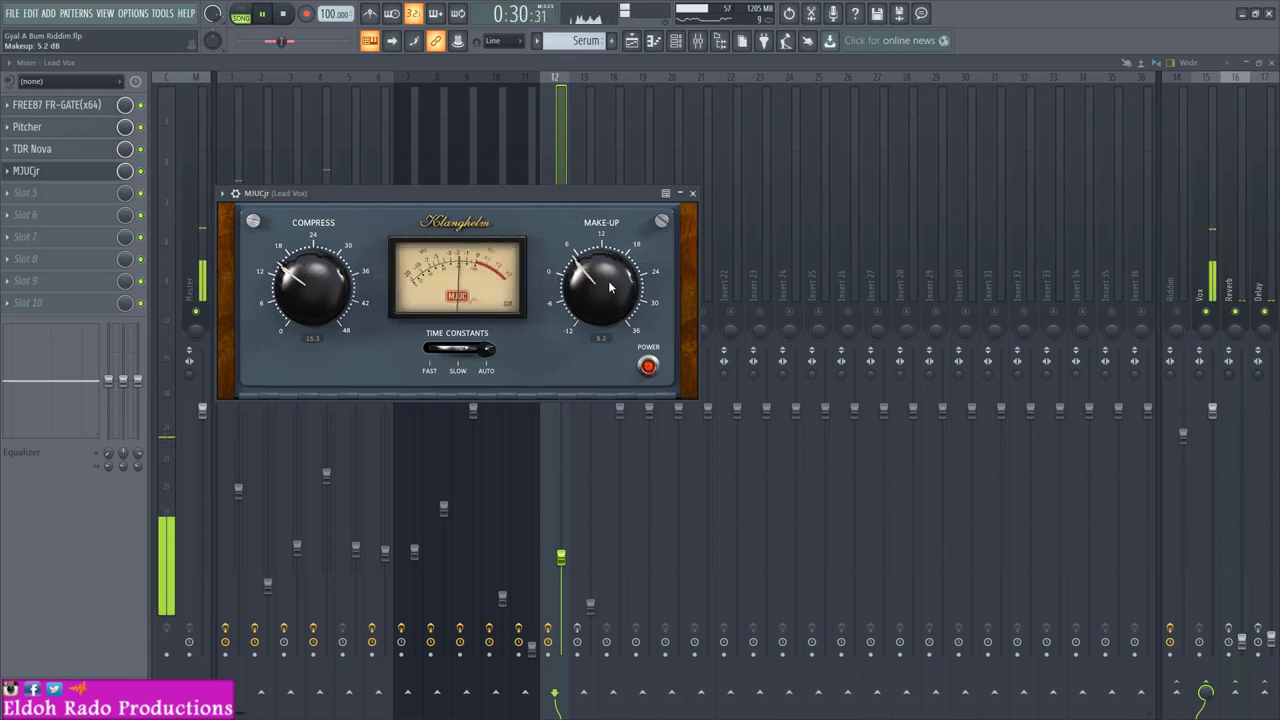
Step: Compare the vocal with MJUCjr off and on during playback, leave it powered on and close its window
{"action": "left_click", "coordinate": [648, 367]}
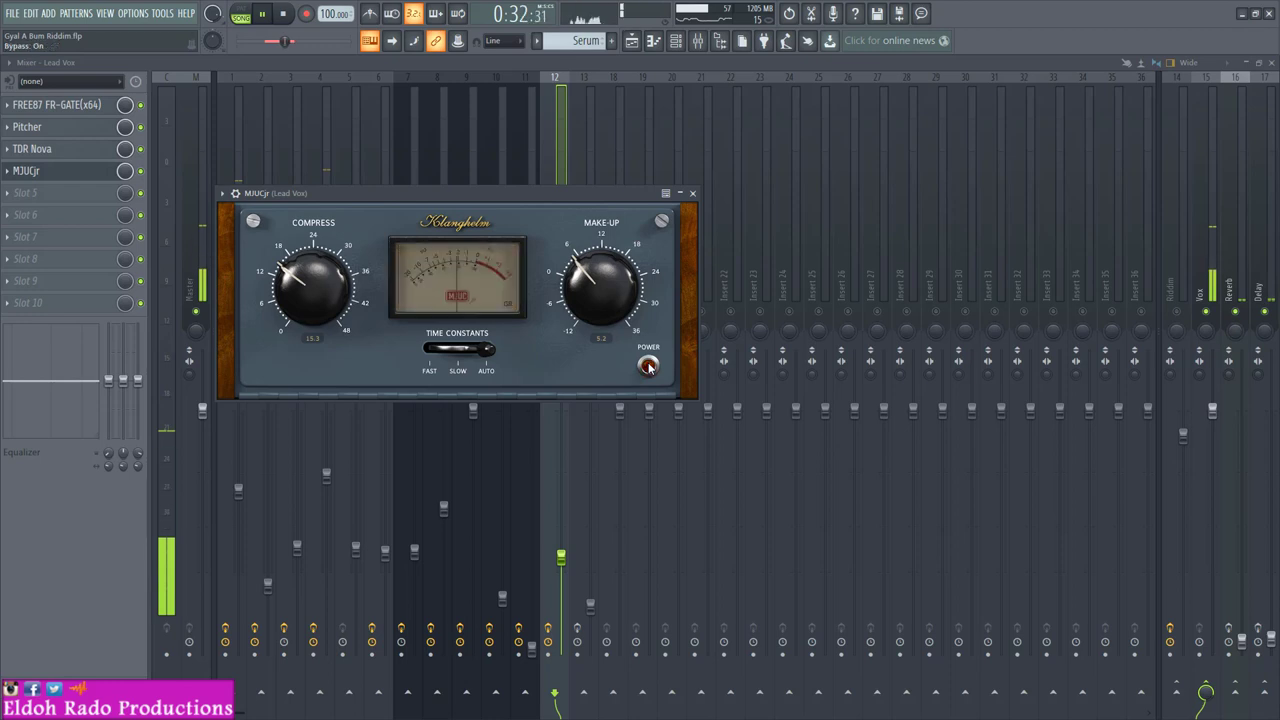
{"action": "left_click", "coordinate": [648, 367]}
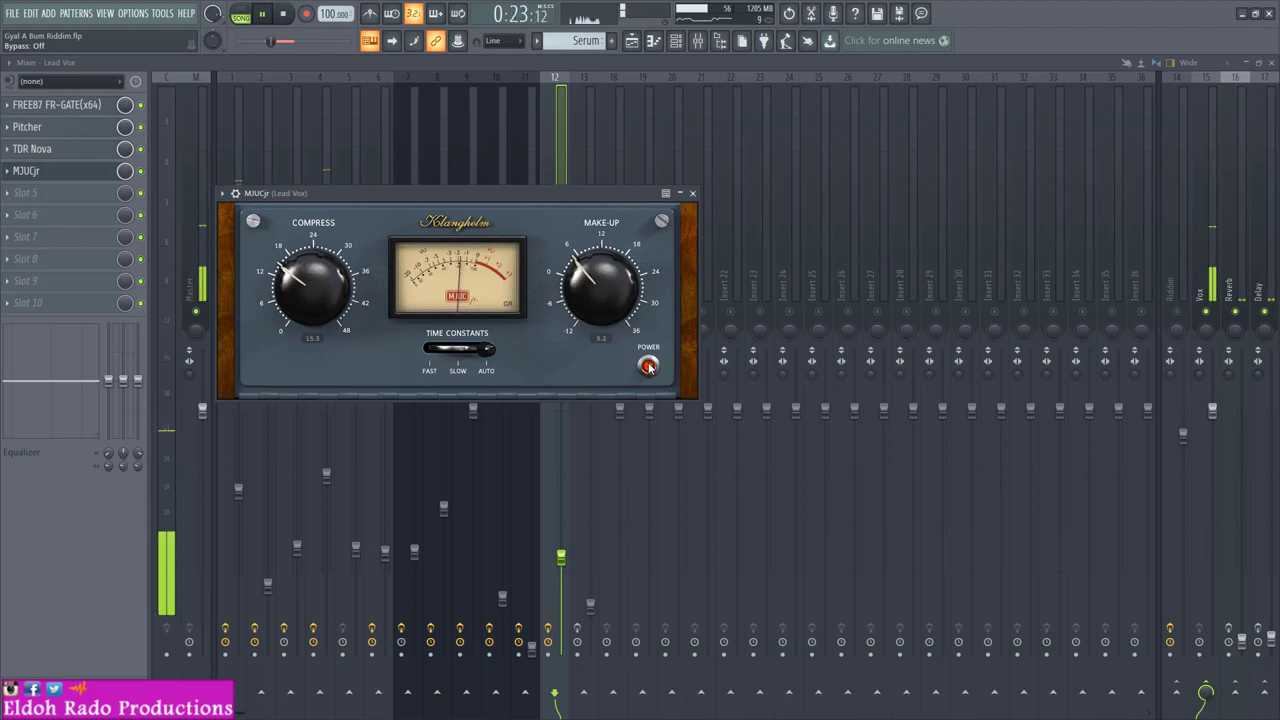
{"action": "left_click", "coordinate": [647, 367]}
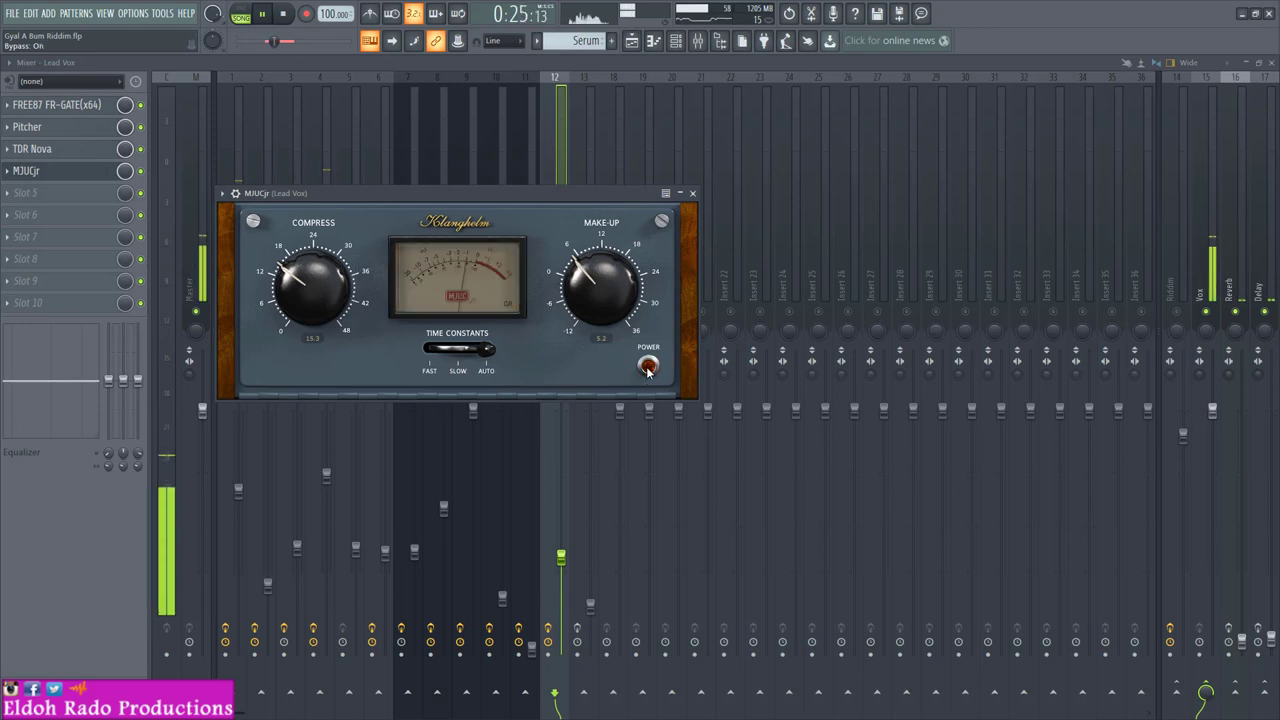
{"action": "left_click", "coordinate": [647, 367]}
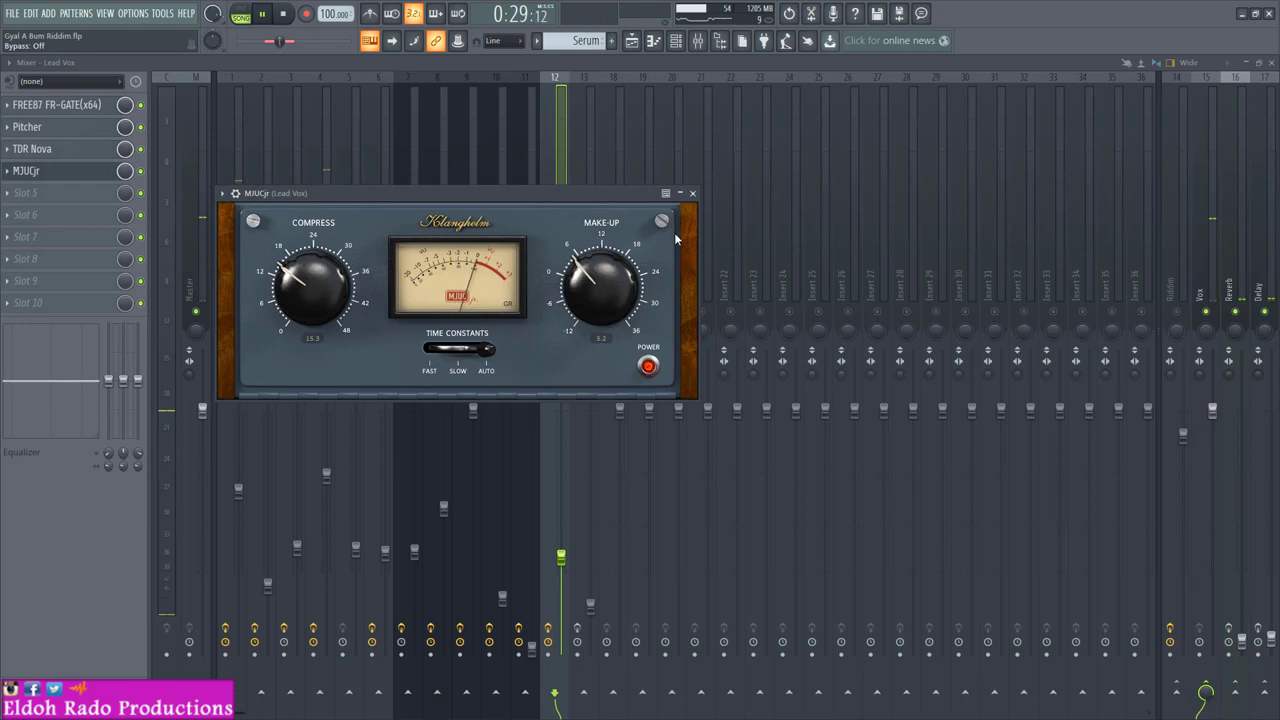
{"action": "left_click", "coordinate": [692, 193]}
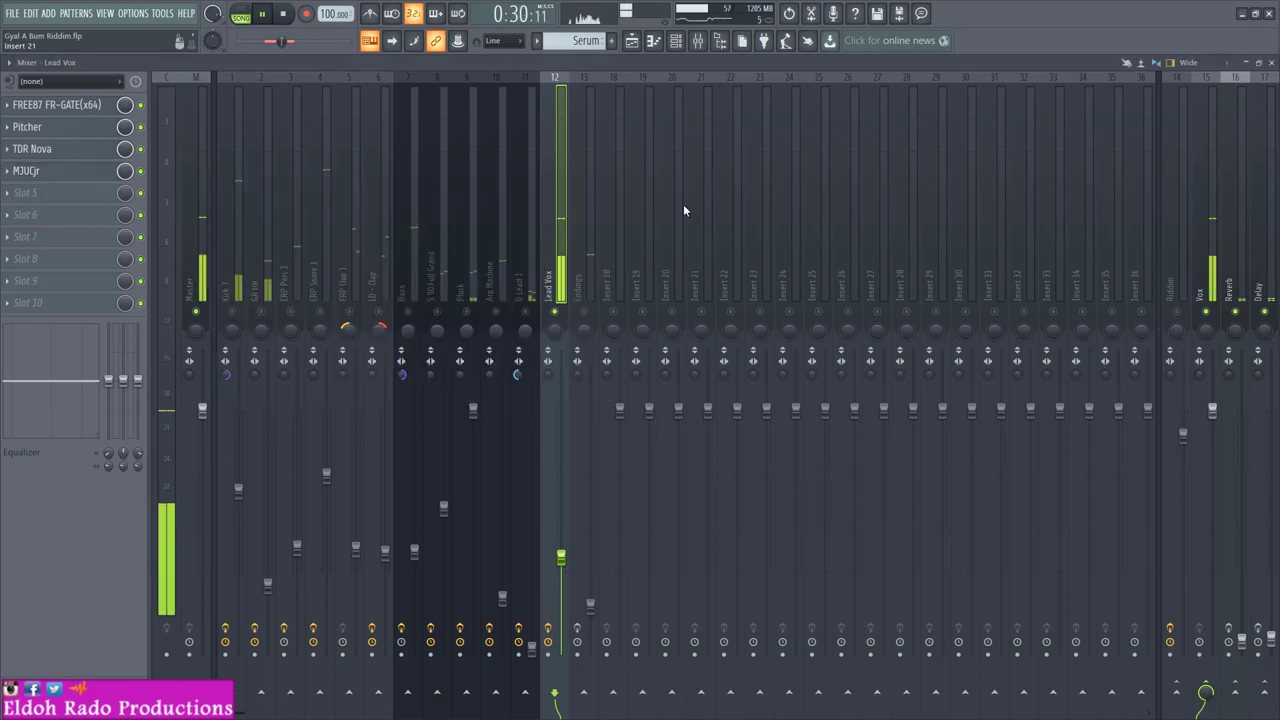
Step: Unsolo the Lead Vox track and load the free plugin Vocal Doubler into its slot 5
{"action": "right_click", "coordinate": [556, 314]}
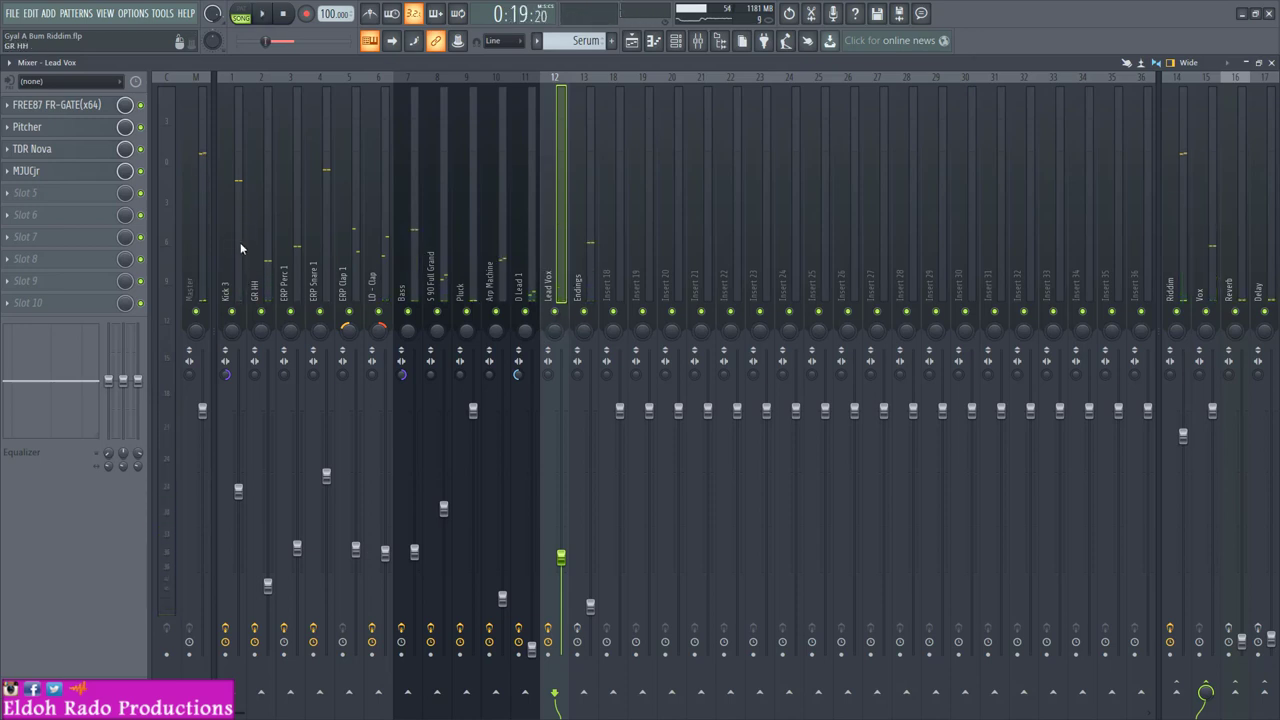
{"action": "left_click", "coordinate": [37, 194]}
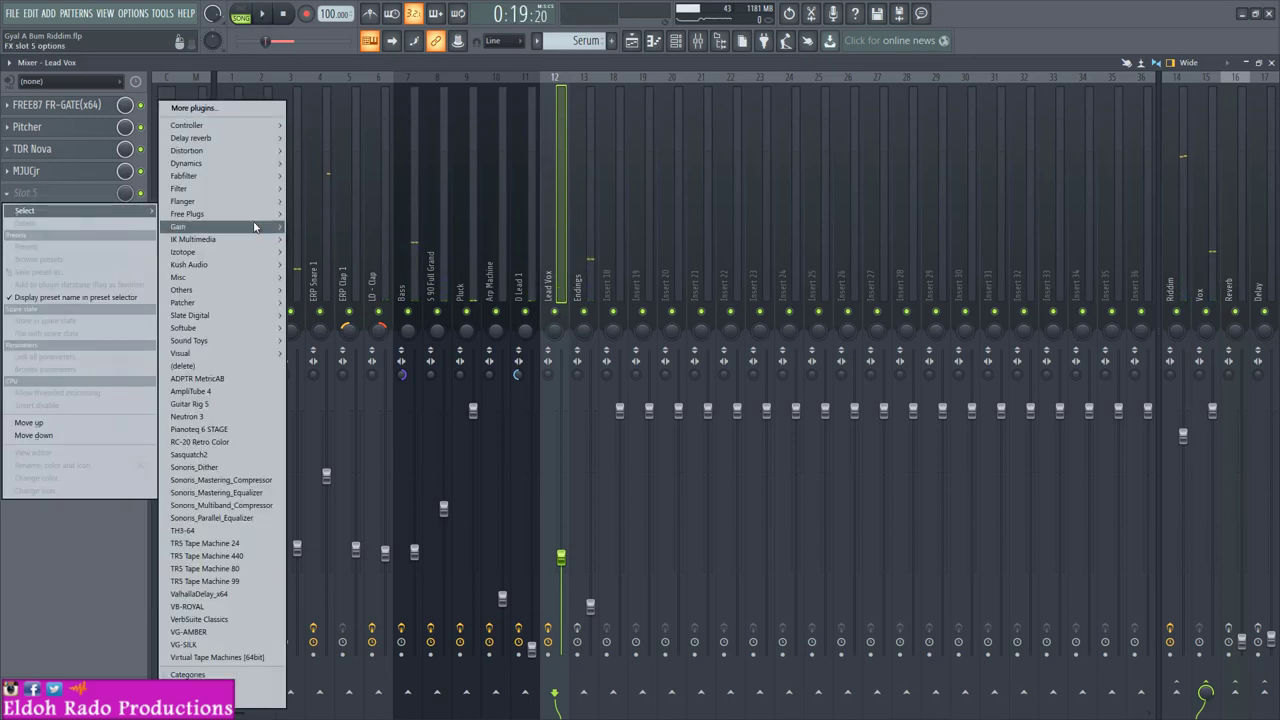
{"action": "mouse_move", "coordinate": [222, 268]}
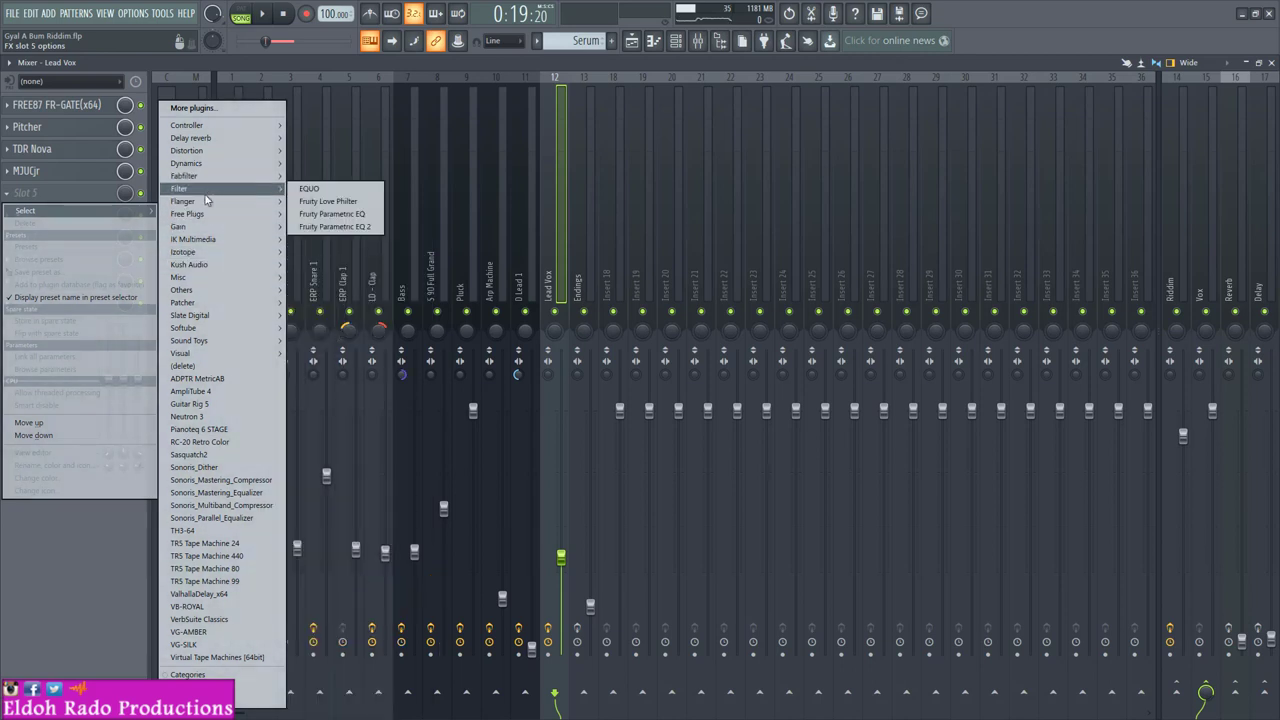
{"action": "mouse_move", "coordinate": [205, 214]}
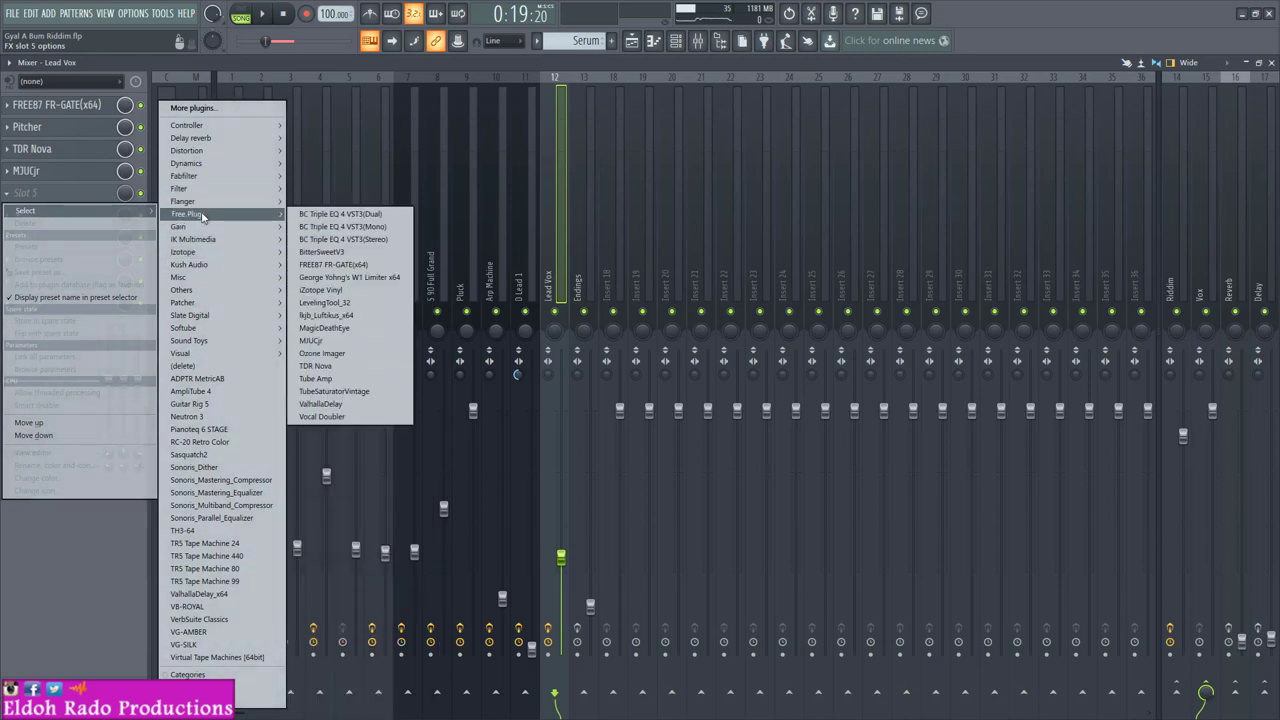
{"action": "left_click", "coordinate": [340, 417]}
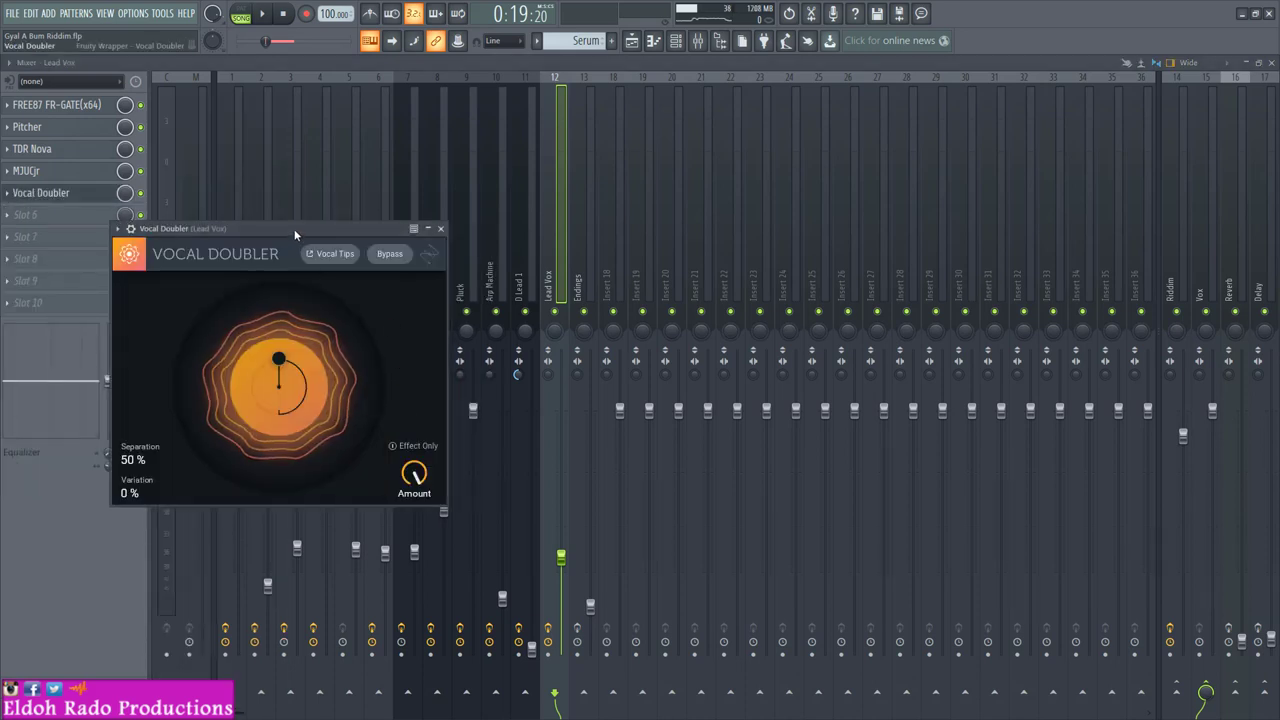
{"action": "left_click_drag", "start_coordinate": [295, 235], "coordinate": [469, 171]}
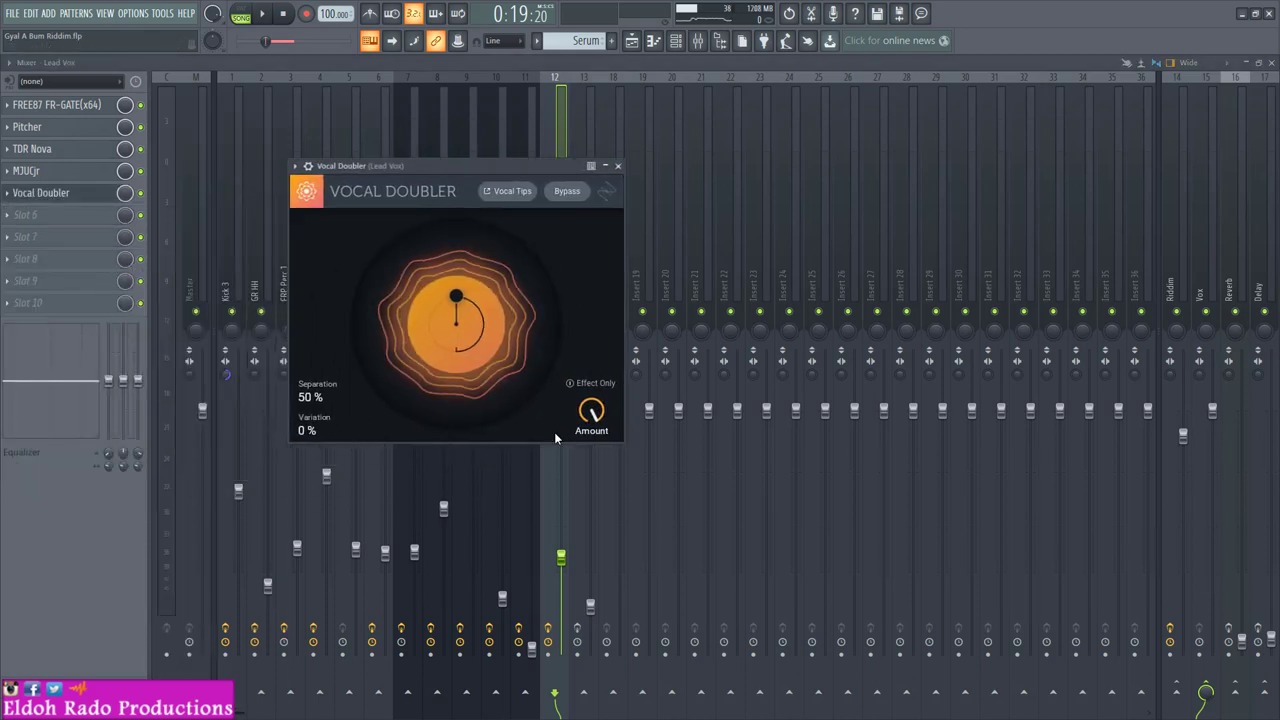
Step: Set Vocal Doubler's Amount to 0% and its Separation to 62%
{"action": "left_click_drag", "start_coordinate": [592, 412], "coordinate": [560, 579]}
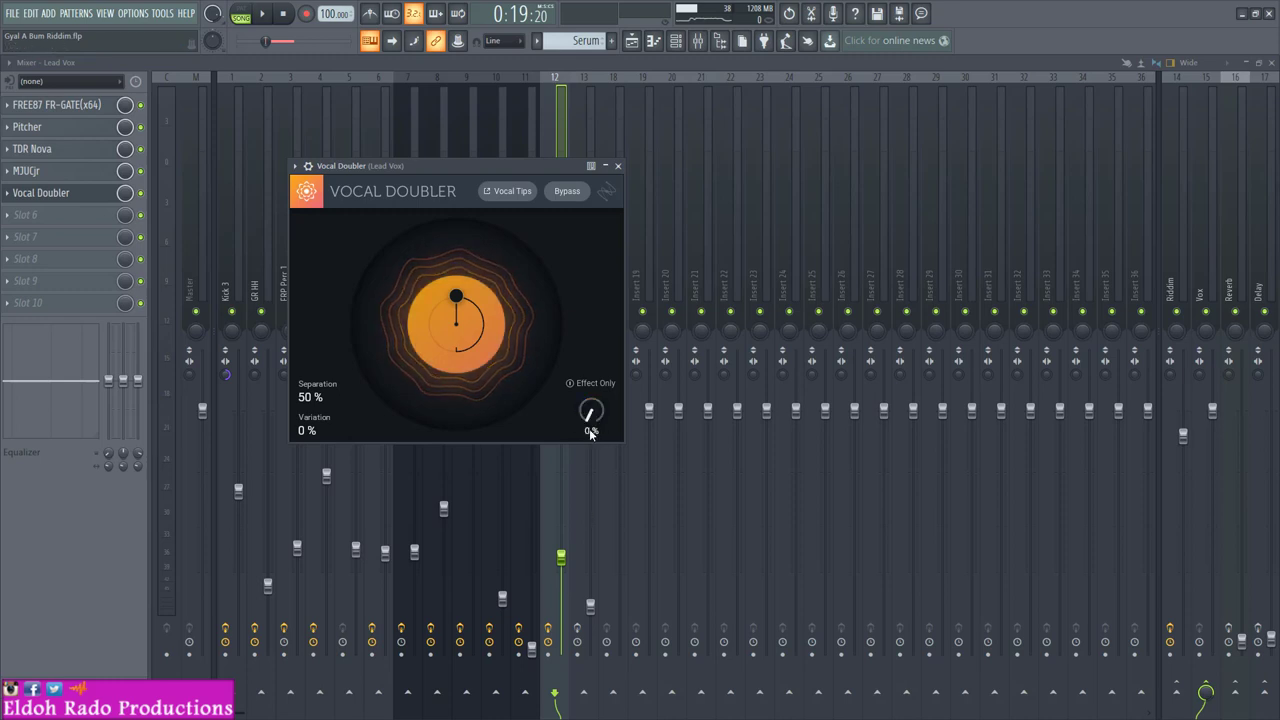
{"action": "mouse_move", "coordinate": [453, 296]}
{"action": "left_mouse_down"}
{"action": "mouse_move", "coordinate": [438, 303]}
{"action": "mouse_move", "coordinate": [446, 289]}
{"action": "left_mouse_up"}
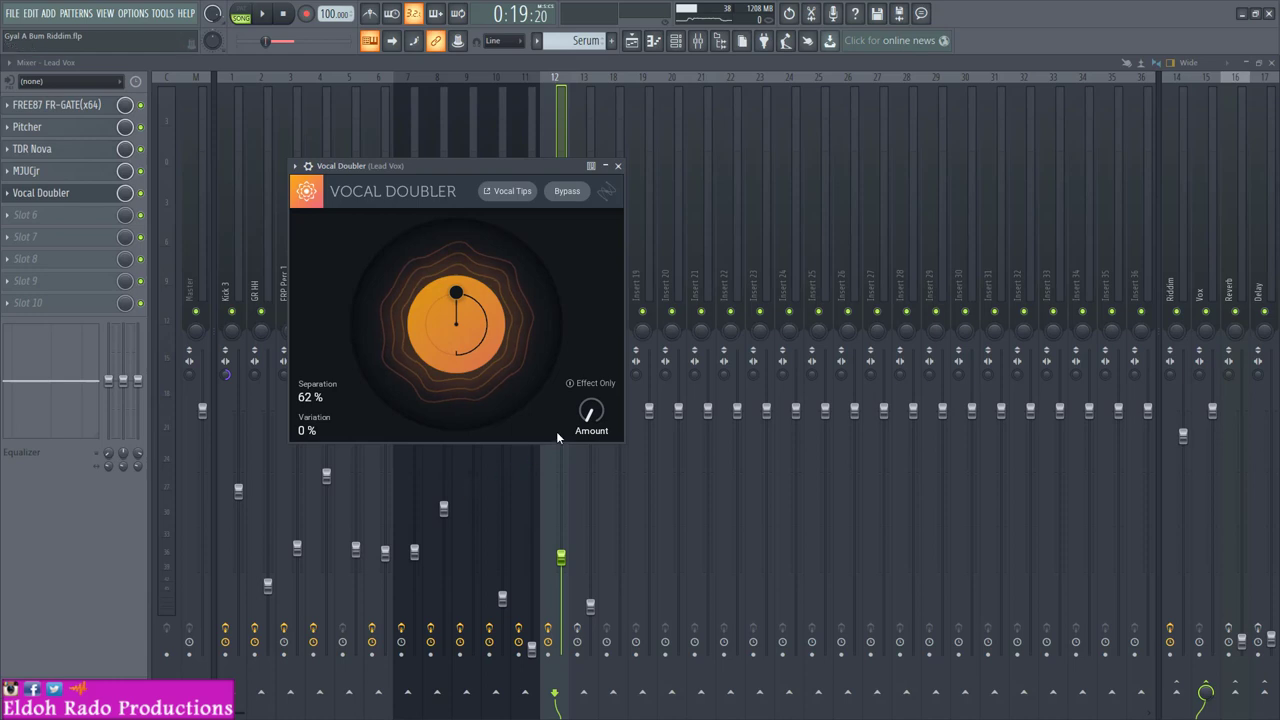
Step: Raise Vocal Doubler's Amount during playback while monitoring with Effect Only on, then switch Effect Only off
{"action": "key", "text": "space"}
{"action": "mouse_move", "coordinate": [593, 423]}
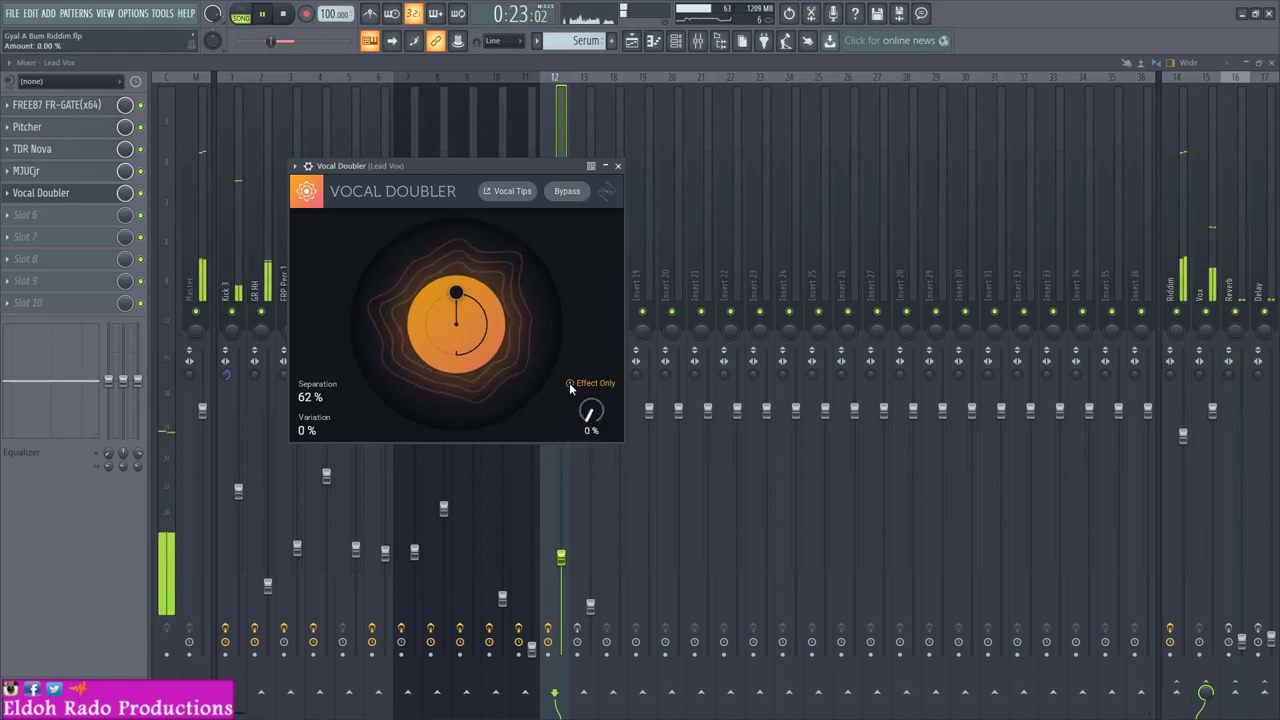
{"action": "left_click", "coordinate": [570, 387]}
{"action": "left_click_drag", "start_coordinate": [590, 413], "coordinate": [590, 387]}
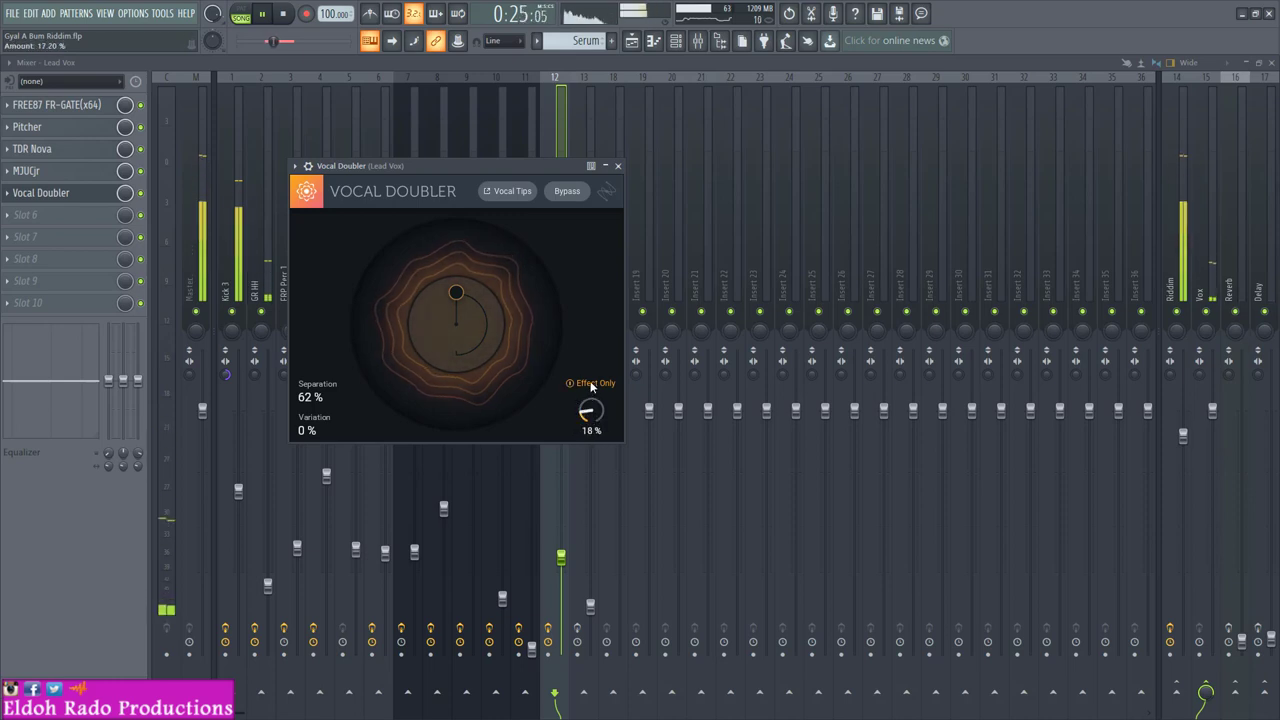
{"action": "left_click", "coordinate": [569, 383]}
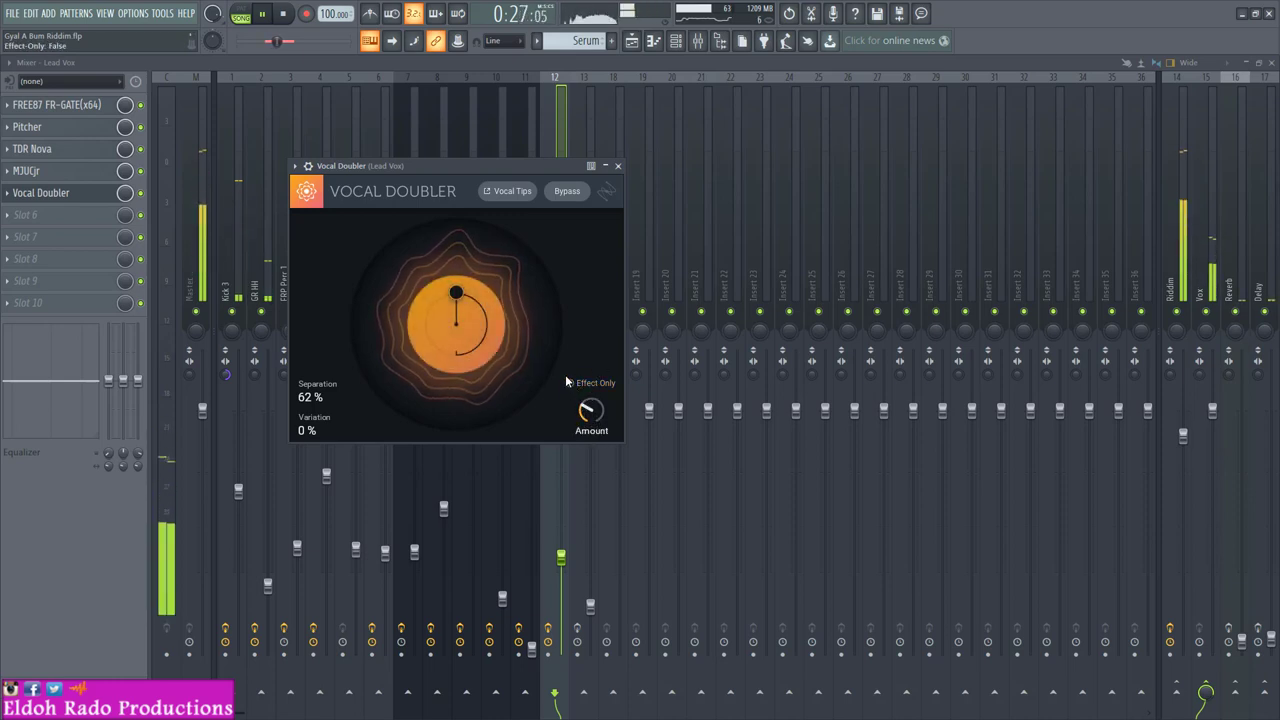
Step: Raise Vocal Doubler's Amount during playback and compare the vocal with the effect bypassed and active
{"action": "left_click", "coordinate": [566, 196]}
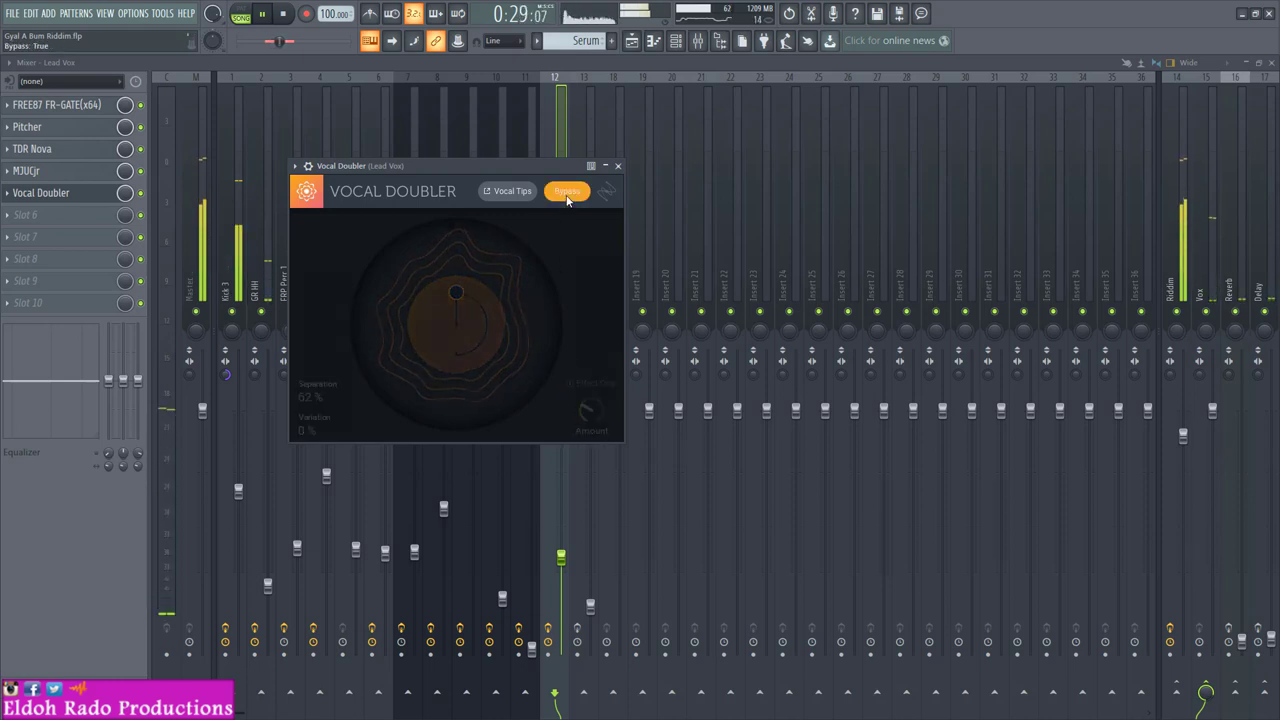
{"action": "left_click", "coordinate": [567, 193]}
{"action": "left_click_drag", "start_coordinate": [590, 410], "coordinate": [612, 370]}
{"action": "mouse_move", "coordinate": [595, 415]}
{"action": "left_mouse_down"}
{"action": "mouse_move", "coordinate": [629, 315]}
{"action": "mouse_move", "coordinate": [595, 417]}
{"action": "left_mouse_up"}
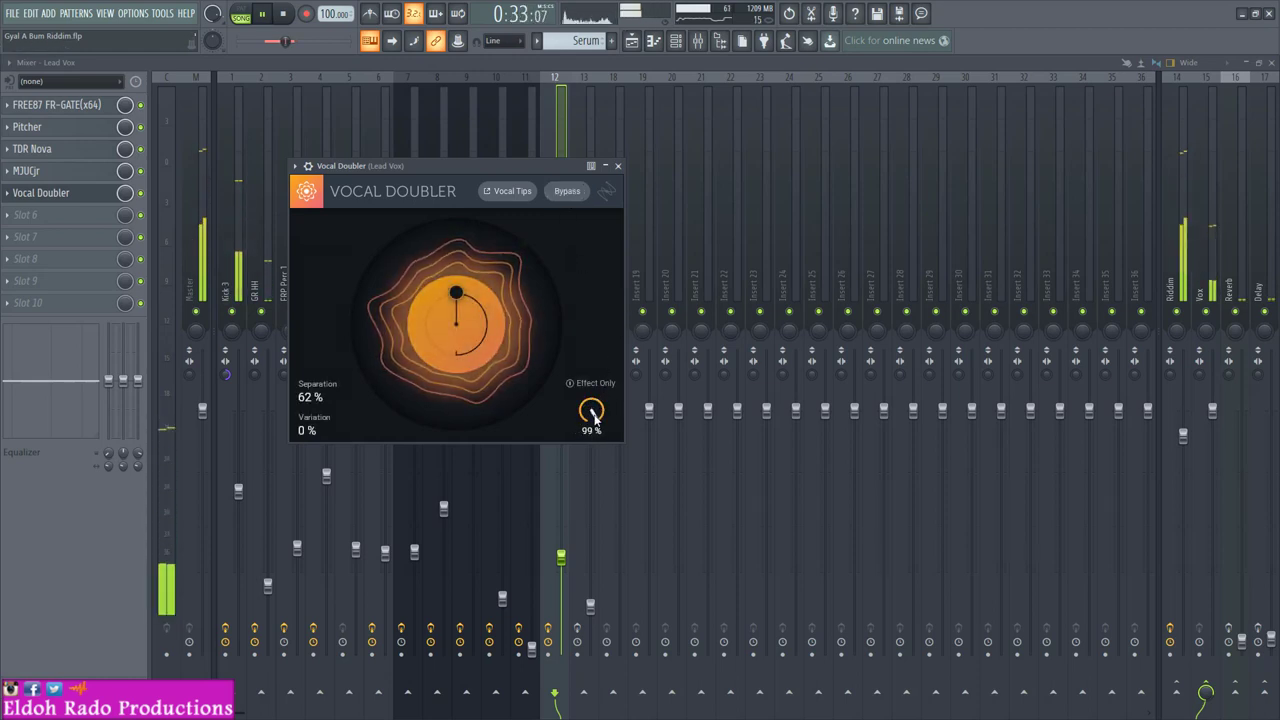
{"action": "left_click", "coordinate": [567, 191]}
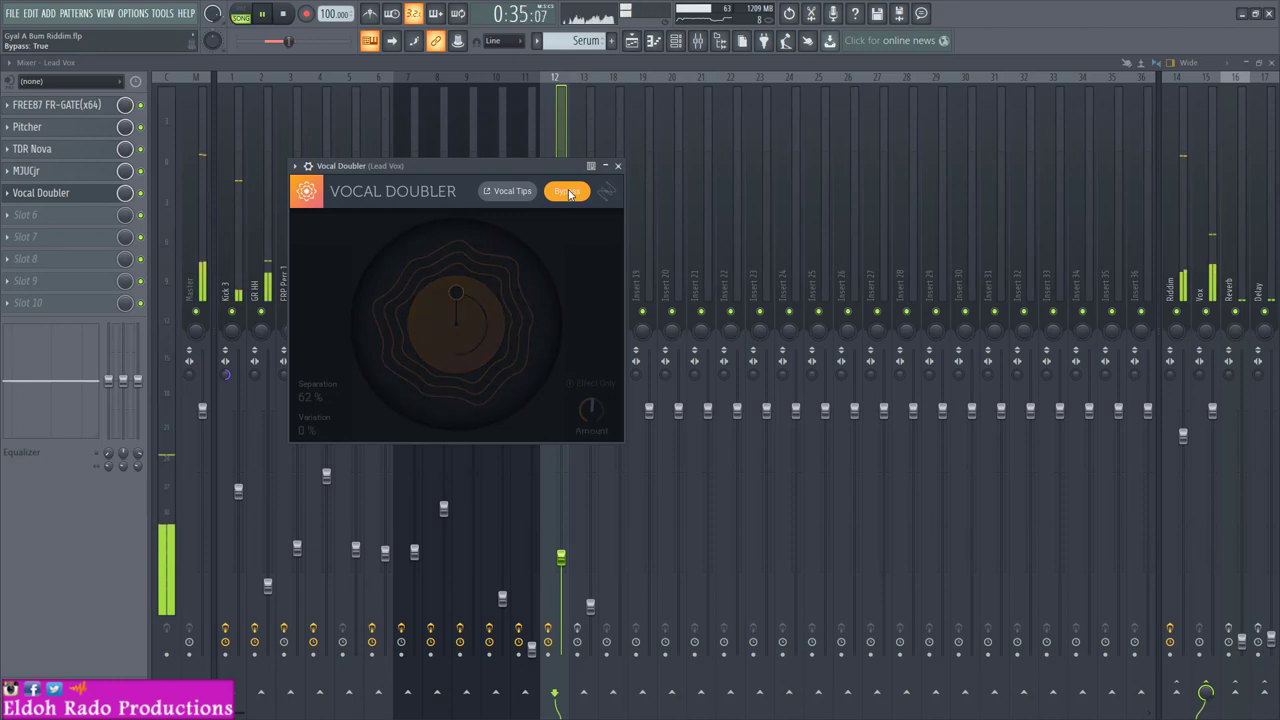
{"action": "left_click", "coordinate": [568, 192]}
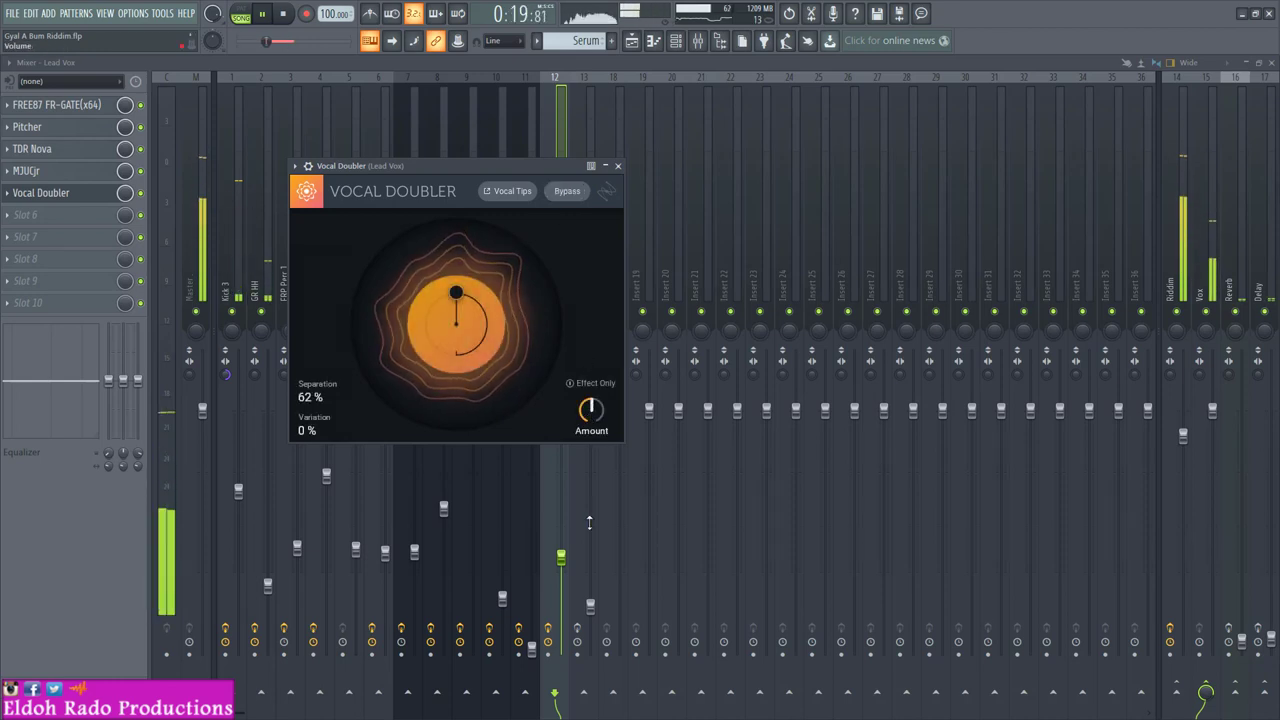
Step: Lower the Endings track's volume slightly and reopen Vocal Doubler on the Lead Vox track
{"action": "left_click", "coordinate": [590, 612]}
{"action": "left_click", "coordinate": [561, 557]}
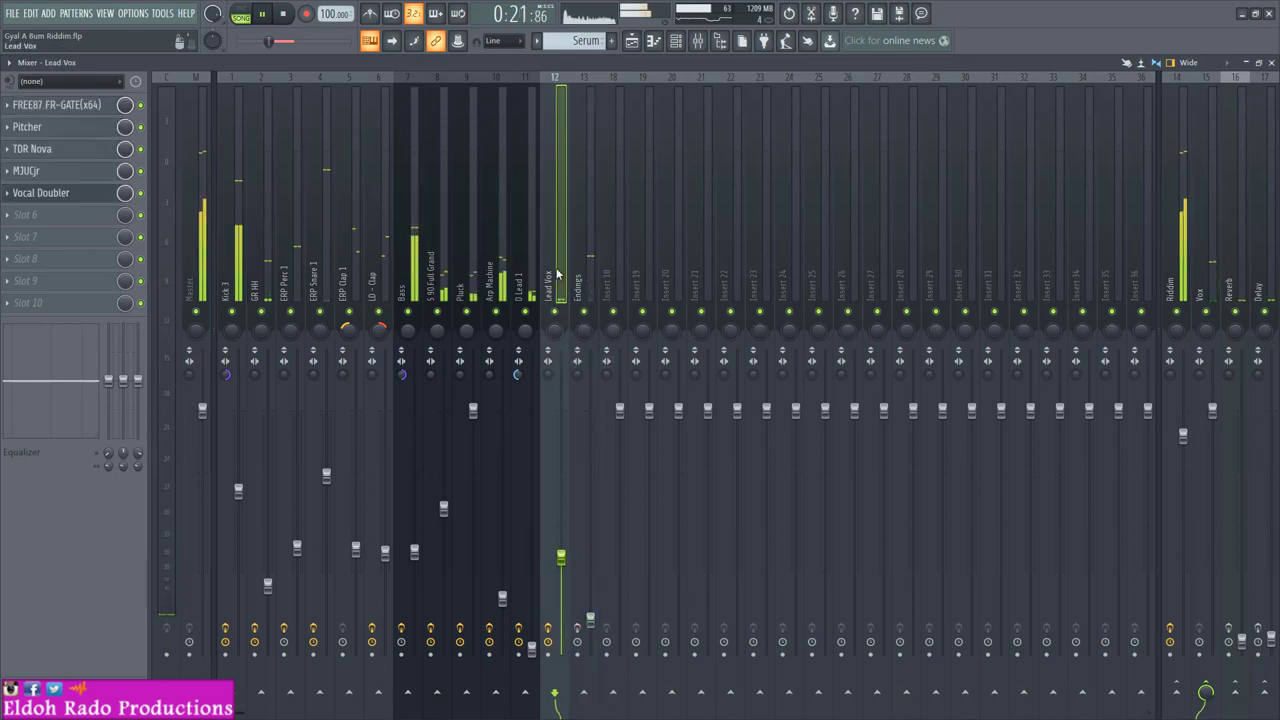
{"action": "left_click", "coordinate": [100, 193]}
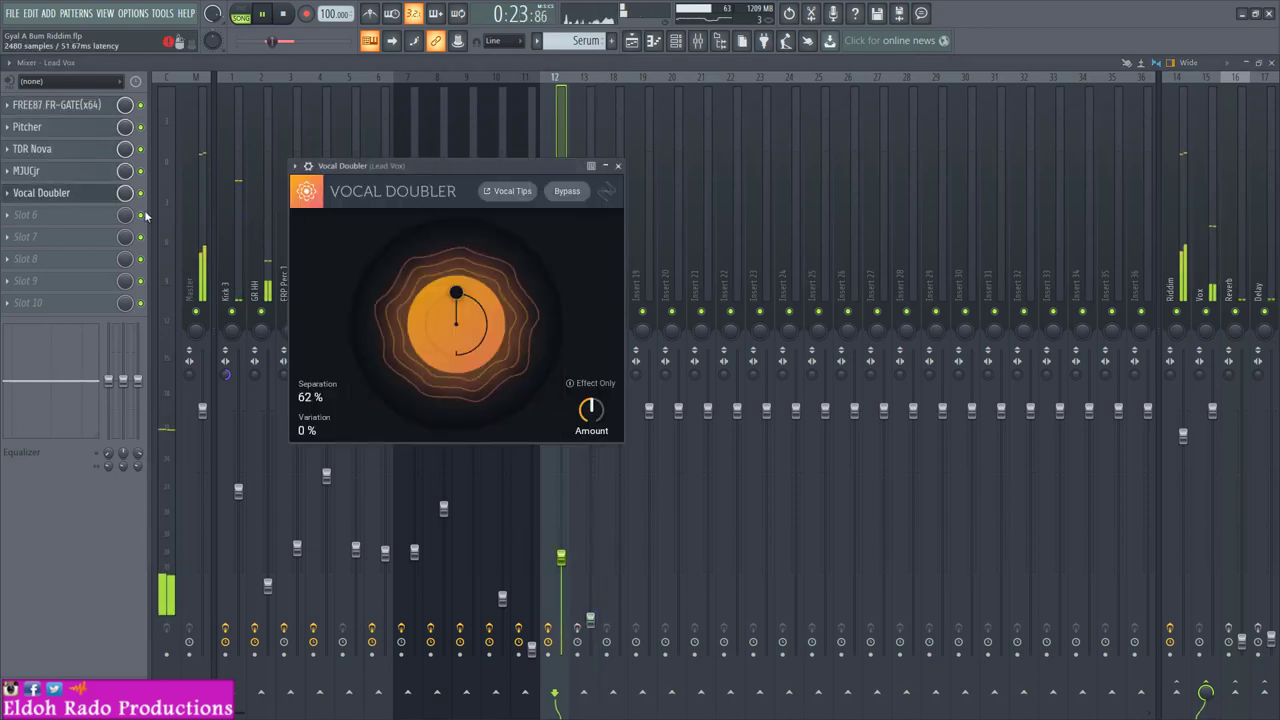
Step: Set Vocal Doubler's Amount to 42%, compare bypassed and active during playback, leave it active and close its window
{"action": "left_click", "coordinate": [560, 195]}
{"action": "left_click", "coordinate": [560, 195]}
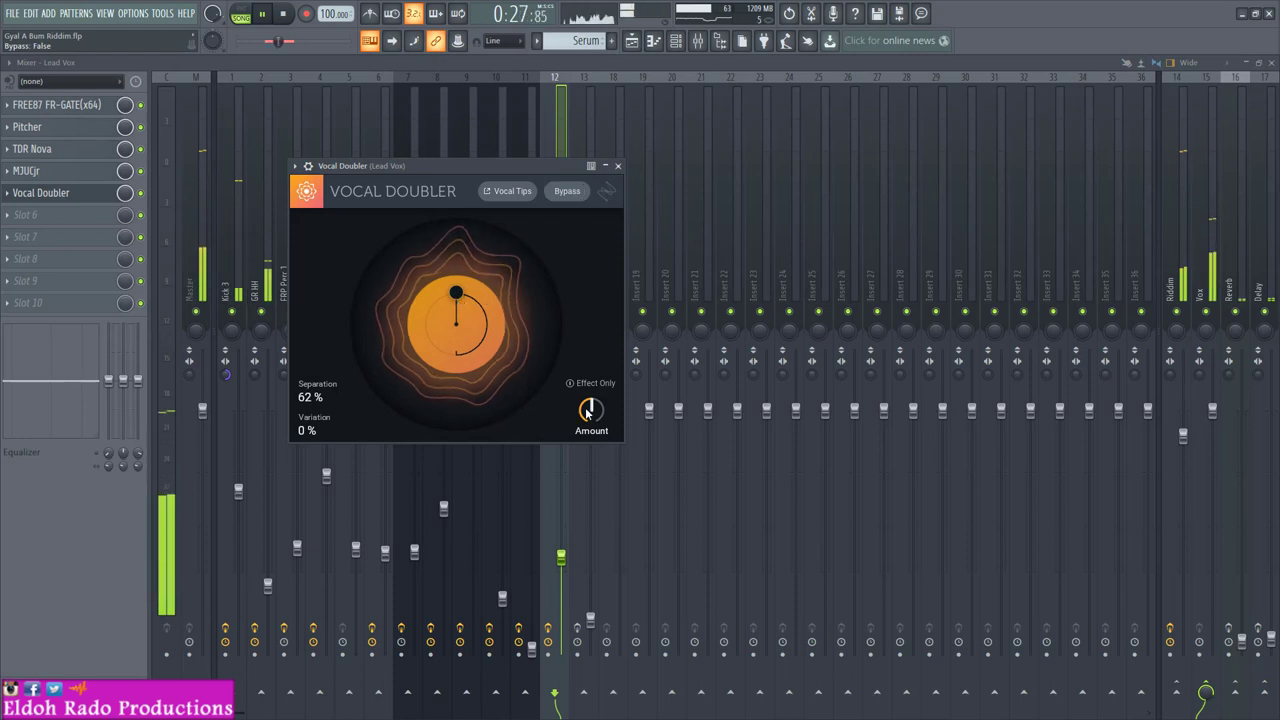
{"action": "left_click_drag", "start_coordinate": [588, 410], "coordinate": [592, 420]}
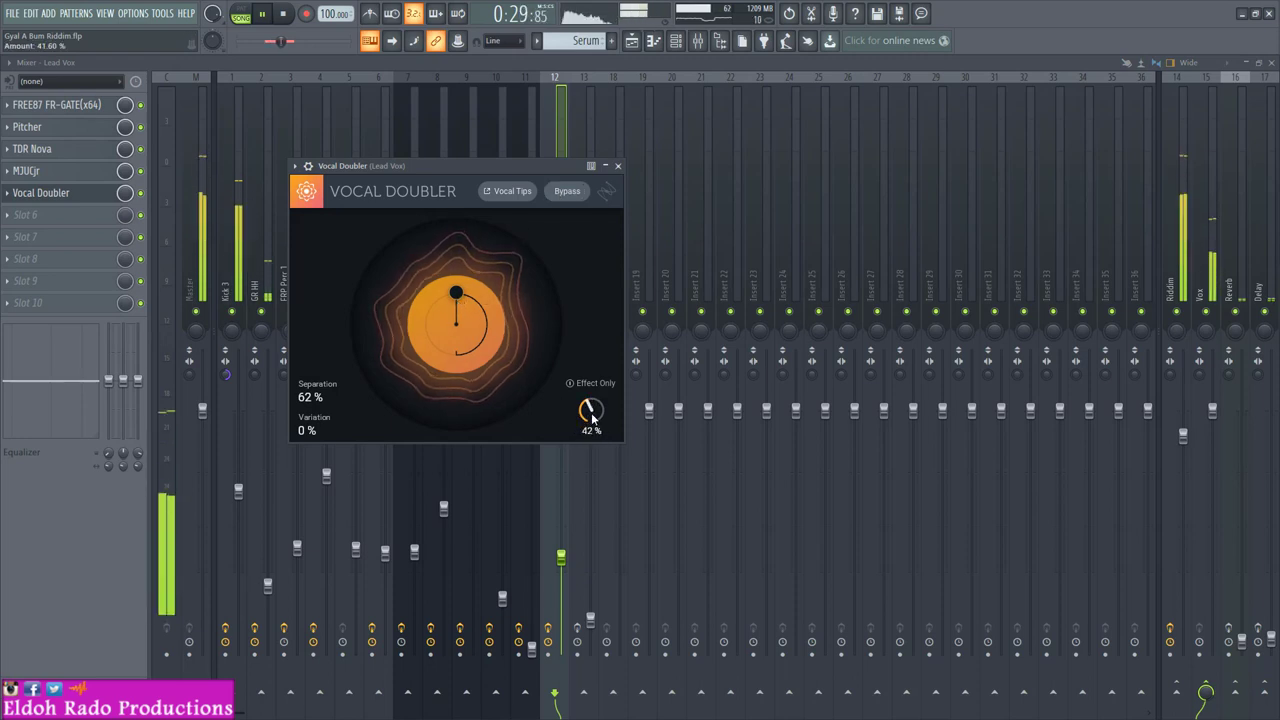
{"action": "left_click", "coordinate": [568, 192]}
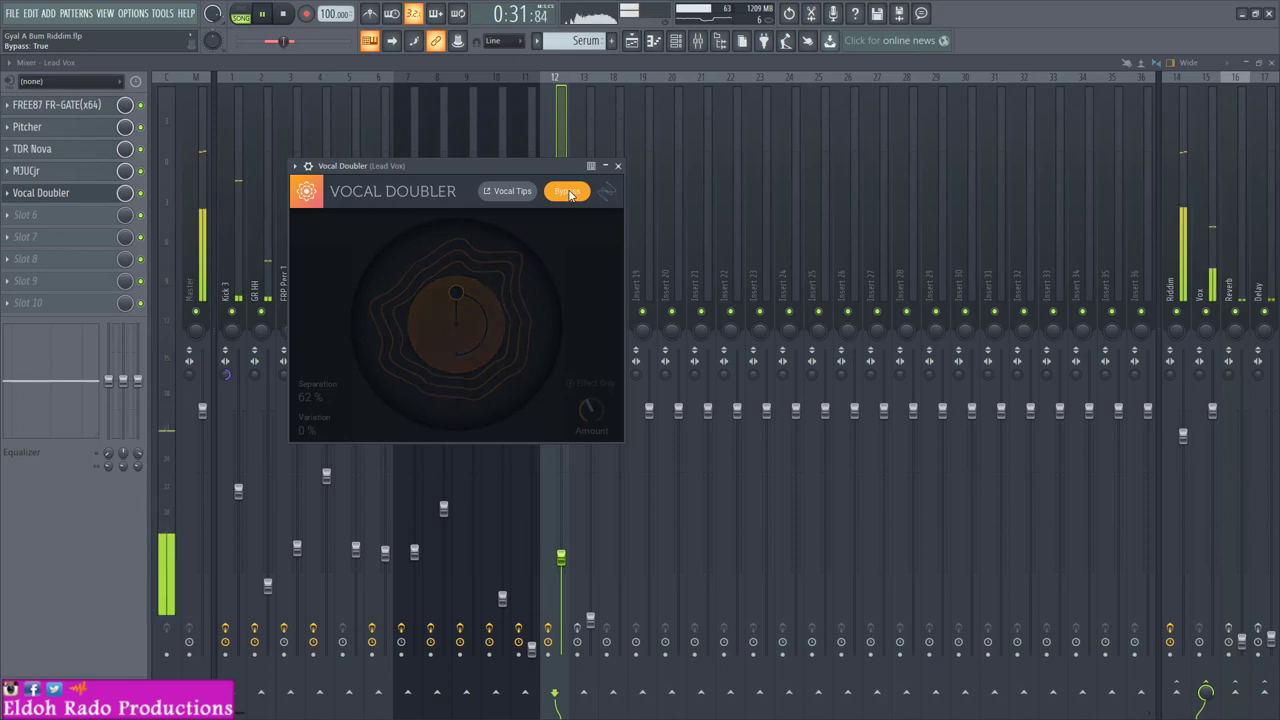
{"action": "left_click", "coordinate": [568, 192]}
{"action": "left_click", "coordinate": [617, 166]}
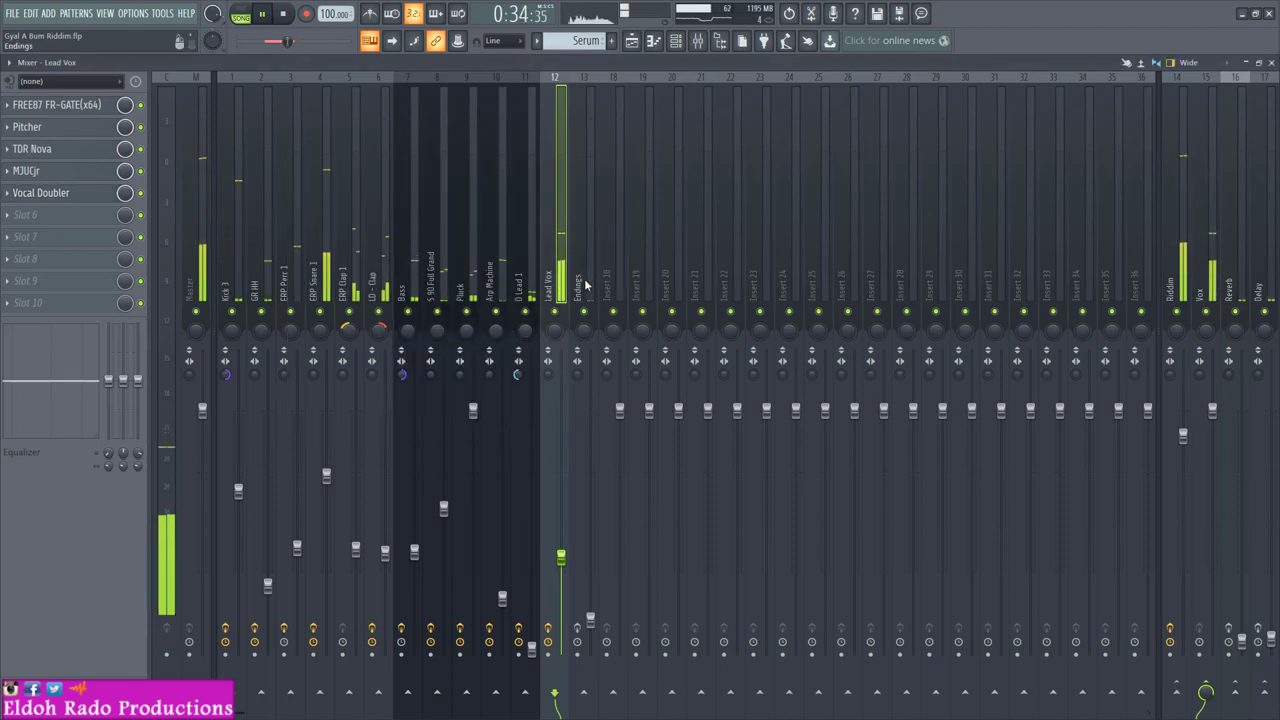
Step: Stop playback and save the project
{"action": "key", "text": "space"}
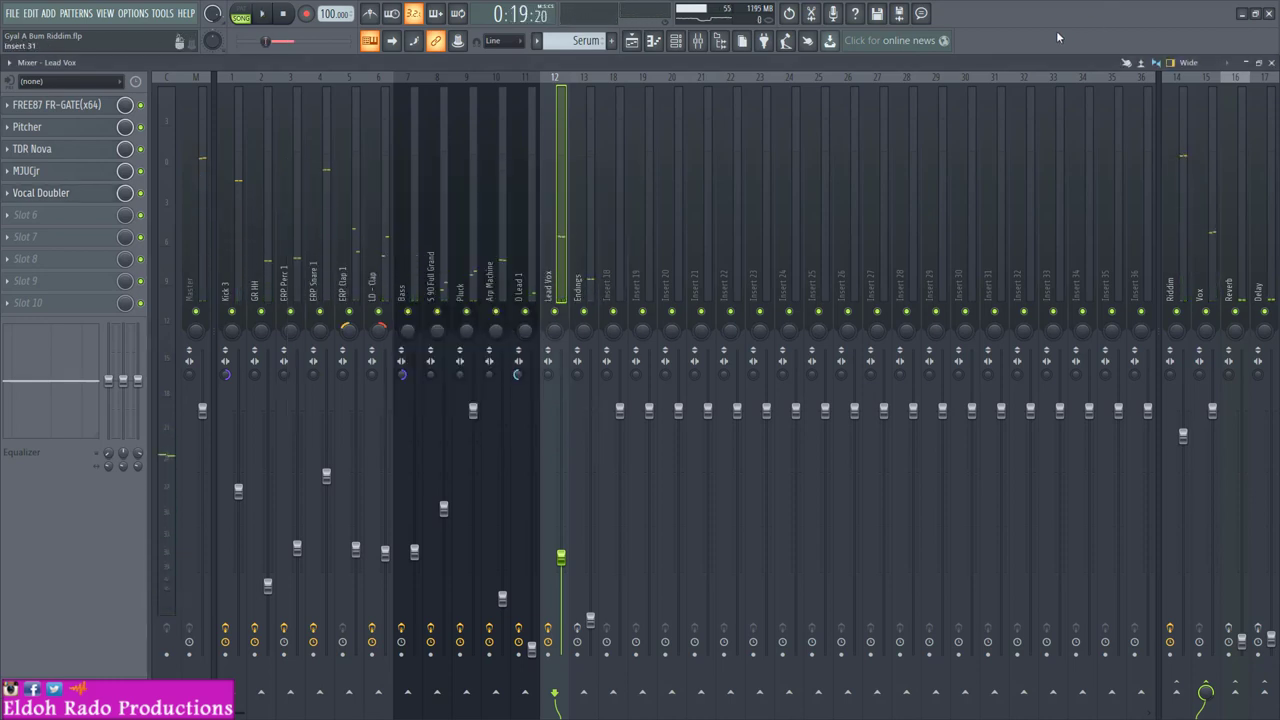
{"action": "left_click", "coordinate": [20, 18]}
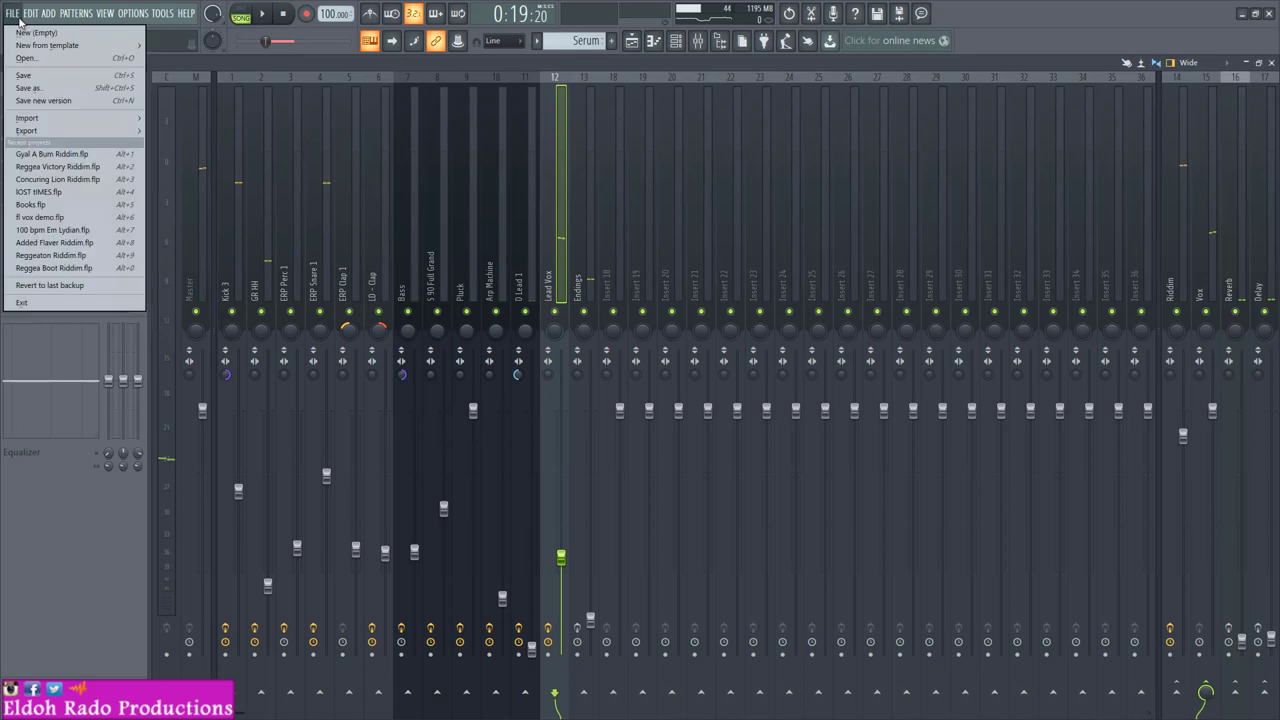
{"action": "left_click", "coordinate": [33, 77]}
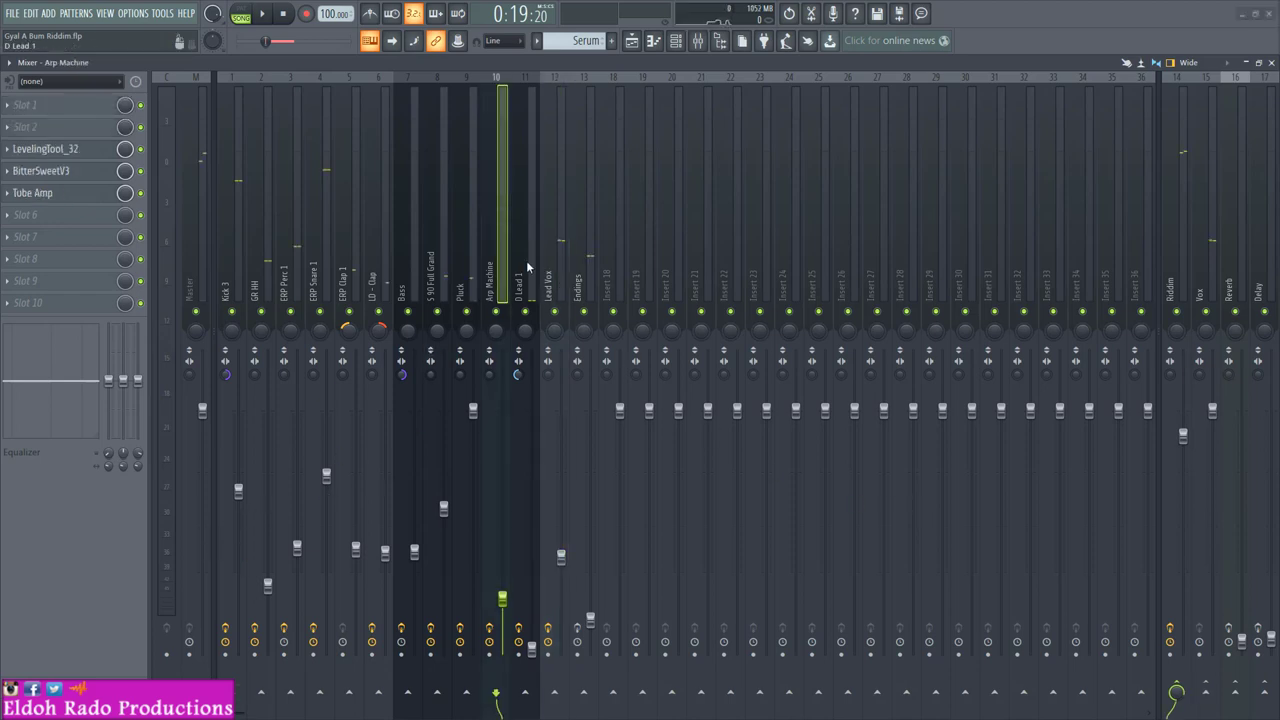
Step: Select the Lead Vox track and play the song to listen to the processed vocal in the mix
{"action": "left_click", "coordinate": [527, 263]}
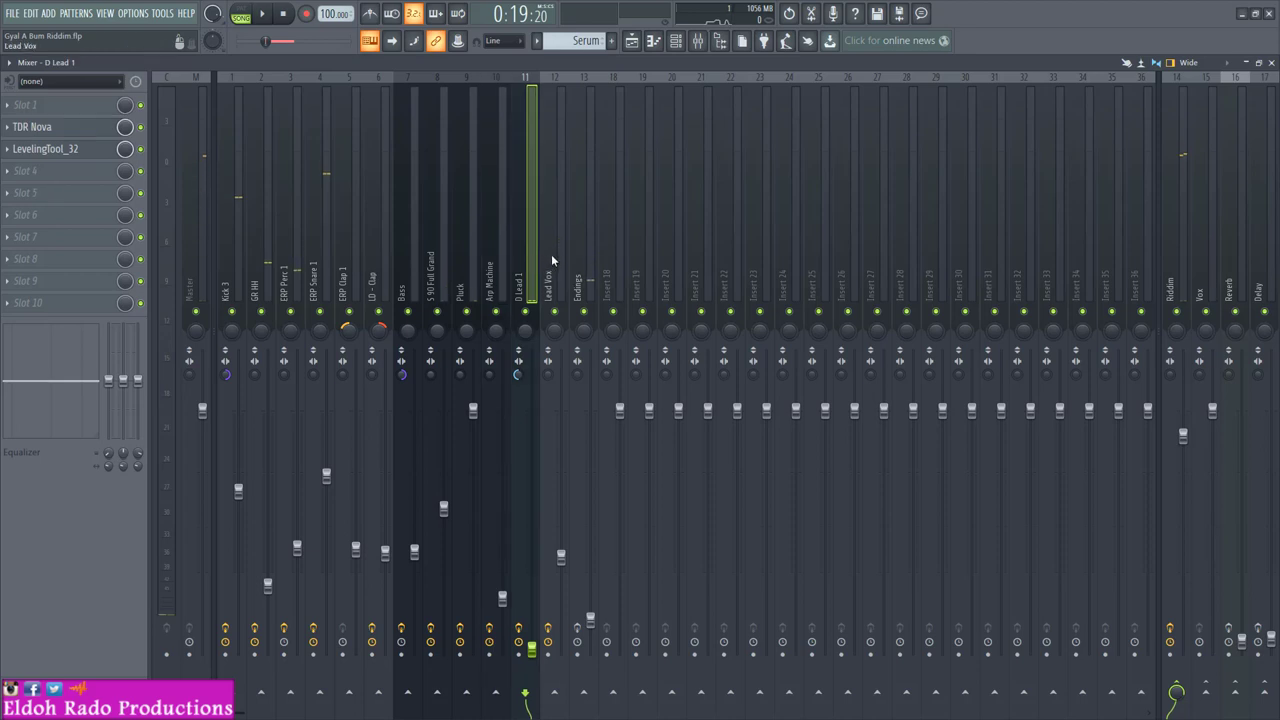
{"action": "left_click", "coordinate": [552, 255]}
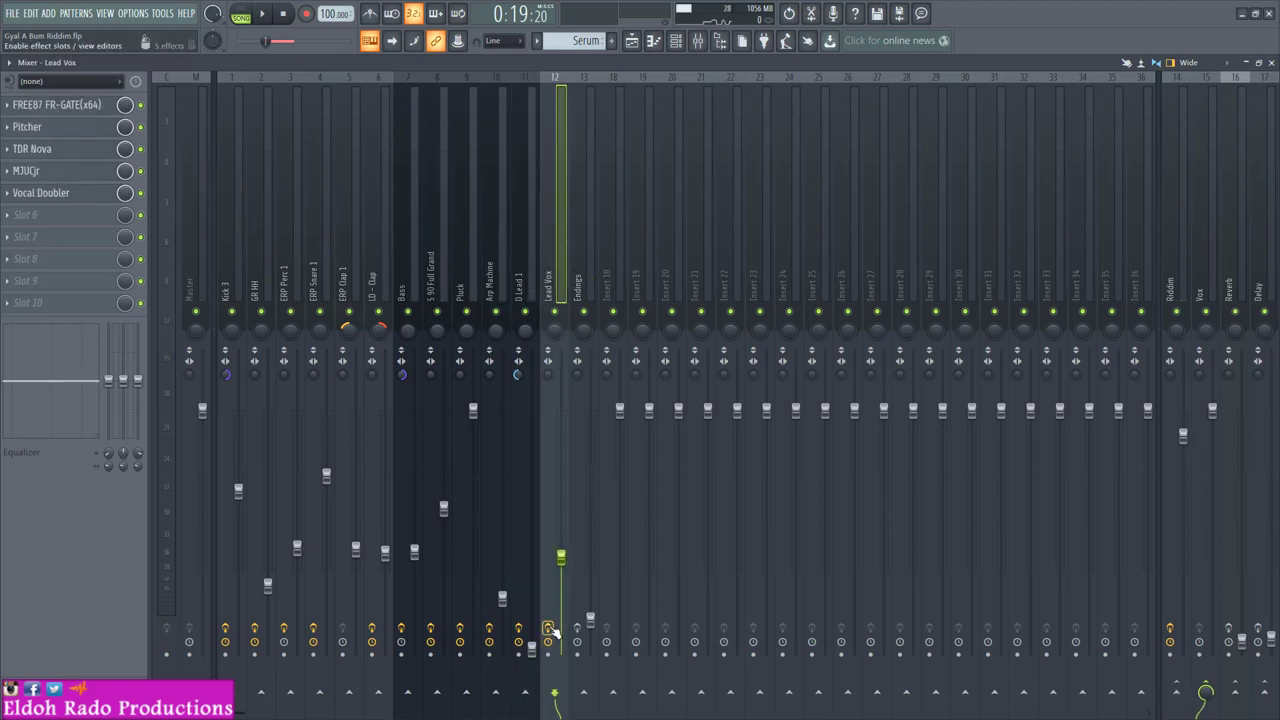
{"action": "key", "text": "space"}
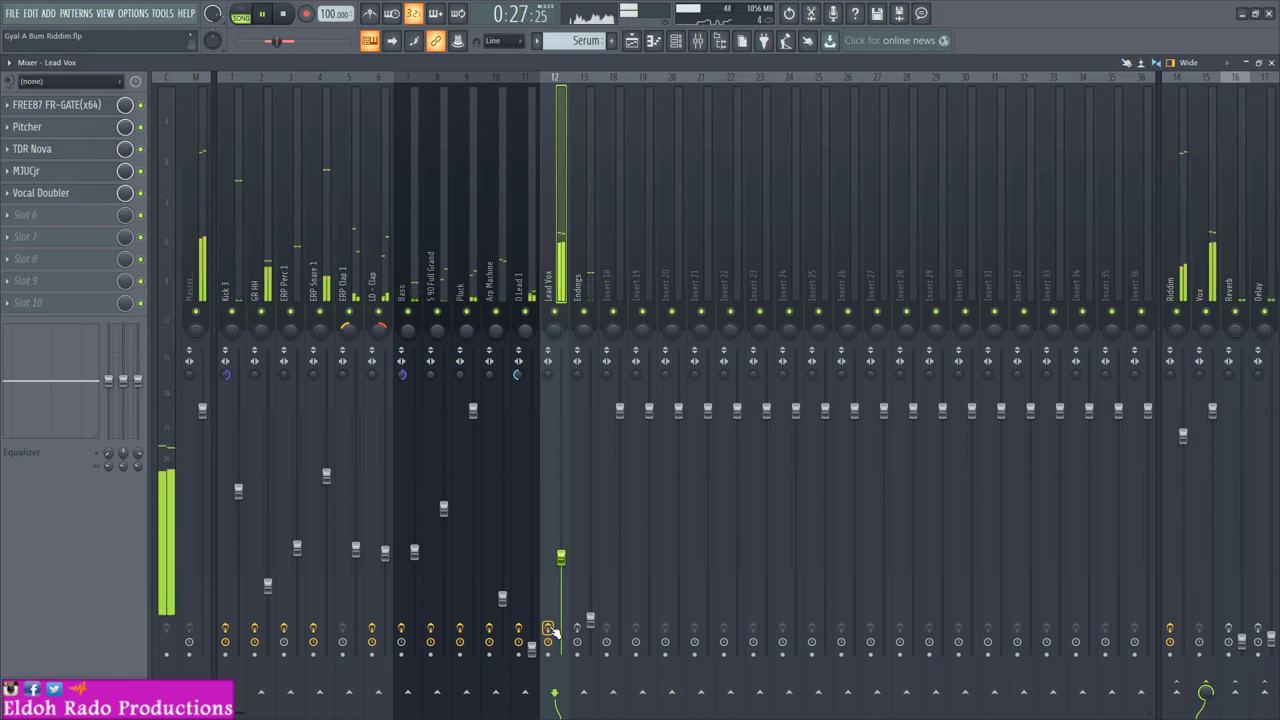
{"action": "key", "text": "space"}
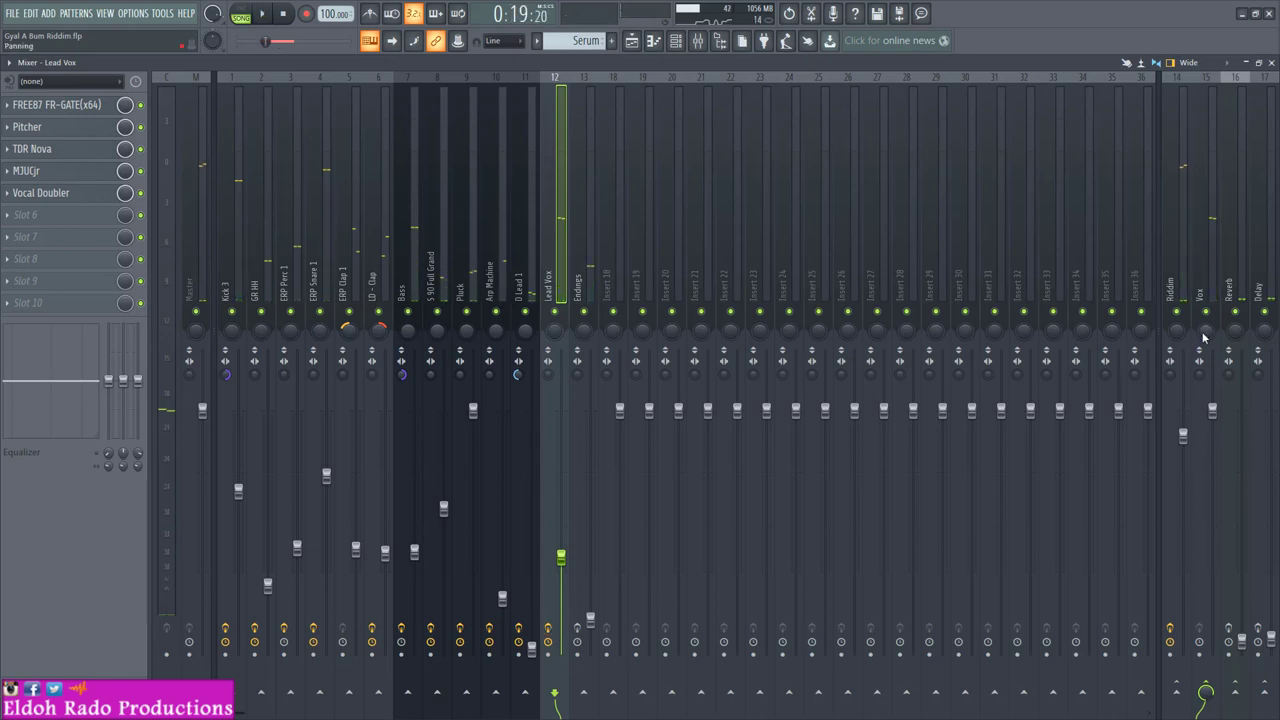
Step: Select the Vox bus and load the free plugin Tube Amp into its slot 2
{"action": "left_click", "coordinate": [1211, 273]}
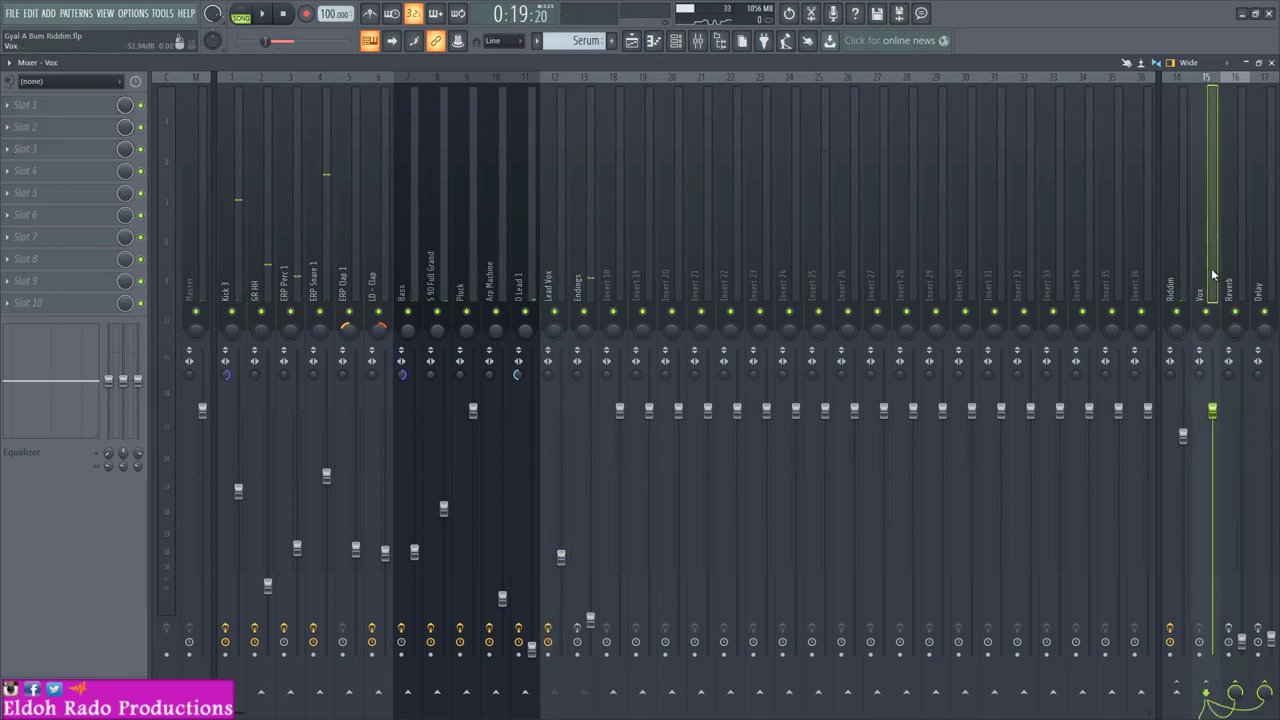
{"action": "left_click", "coordinate": [68, 131]}
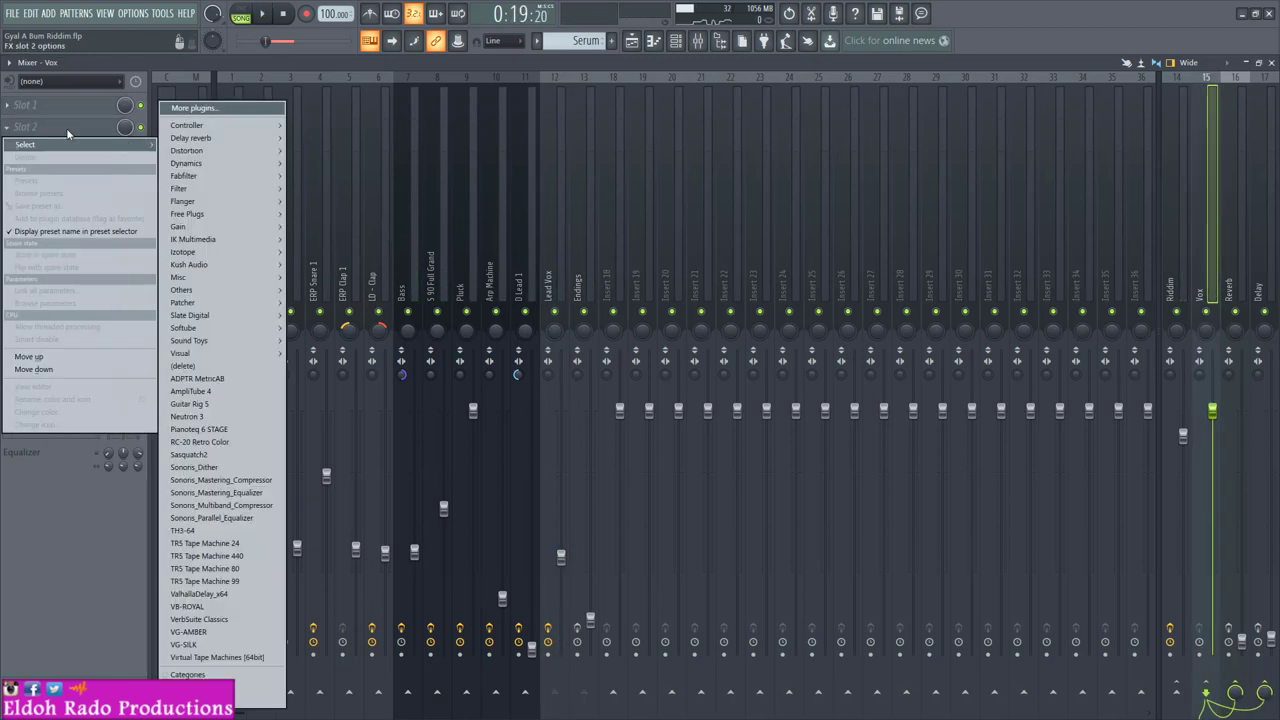
{"action": "mouse_move", "coordinate": [188, 216]}
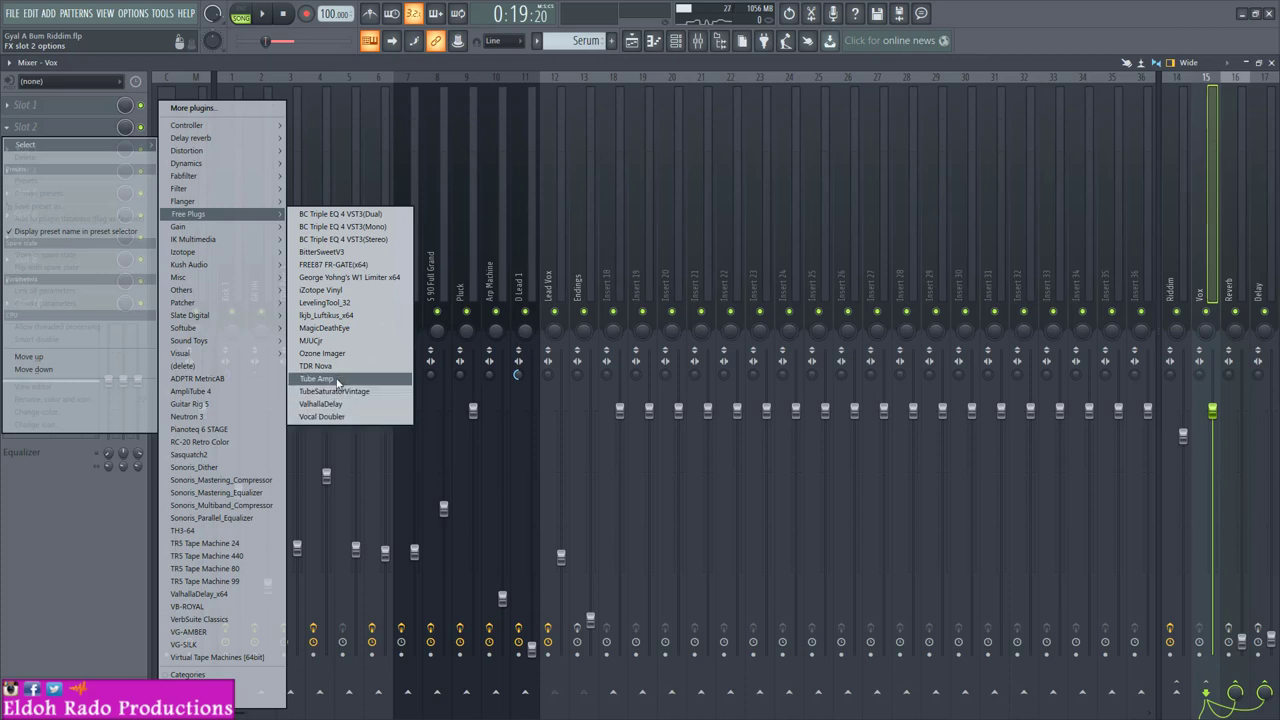
{"action": "left_click", "coordinate": [334, 379]}
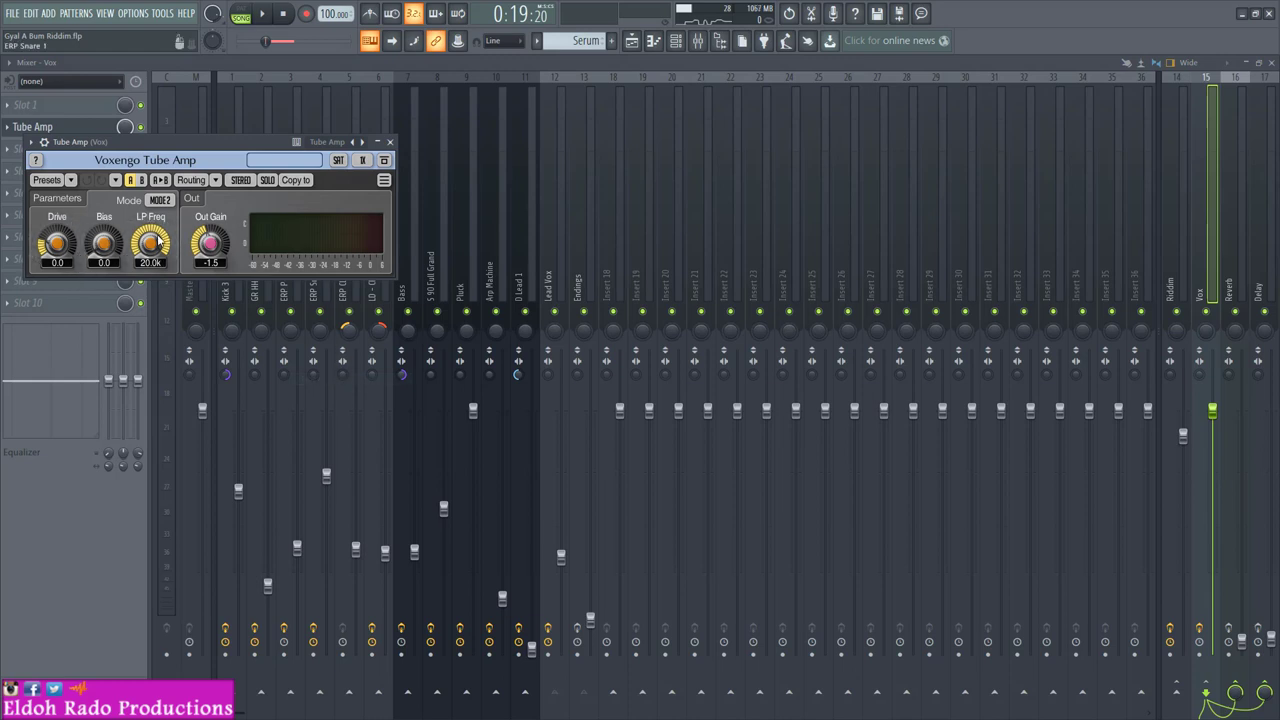
Step: Set Tube Amp's Drive to 3.3 on the Vox bus during playback, close its window and stop playback
{"action": "key", "text": "space"}
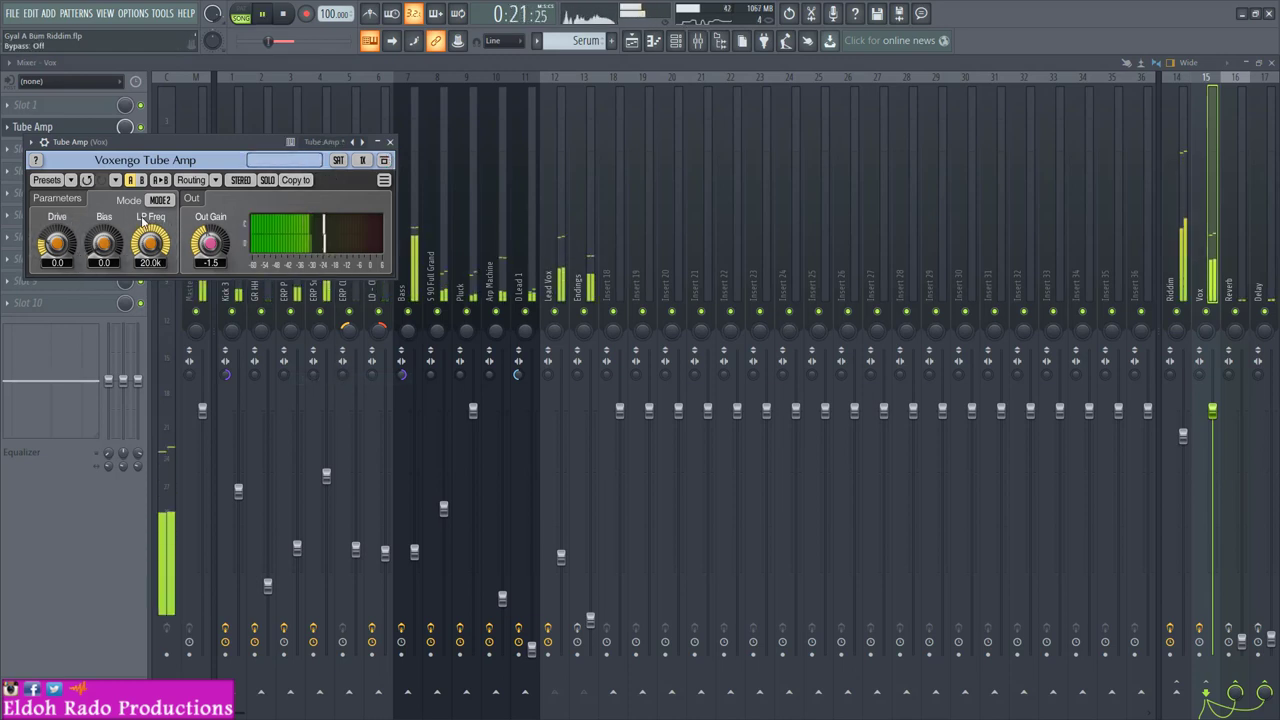
{"action": "left_click_drag", "start_coordinate": [57, 243], "coordinate": [54, 220]}
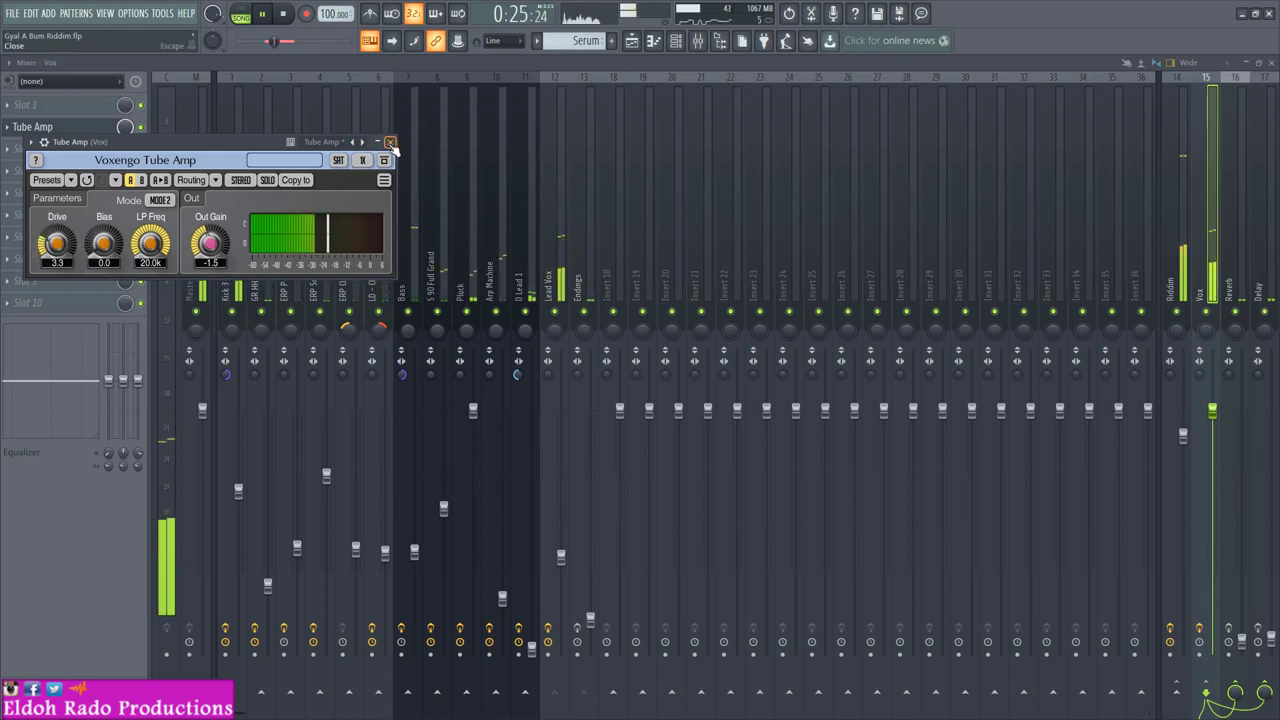
{"action": "left_click", "coordinate": [390, 143]}
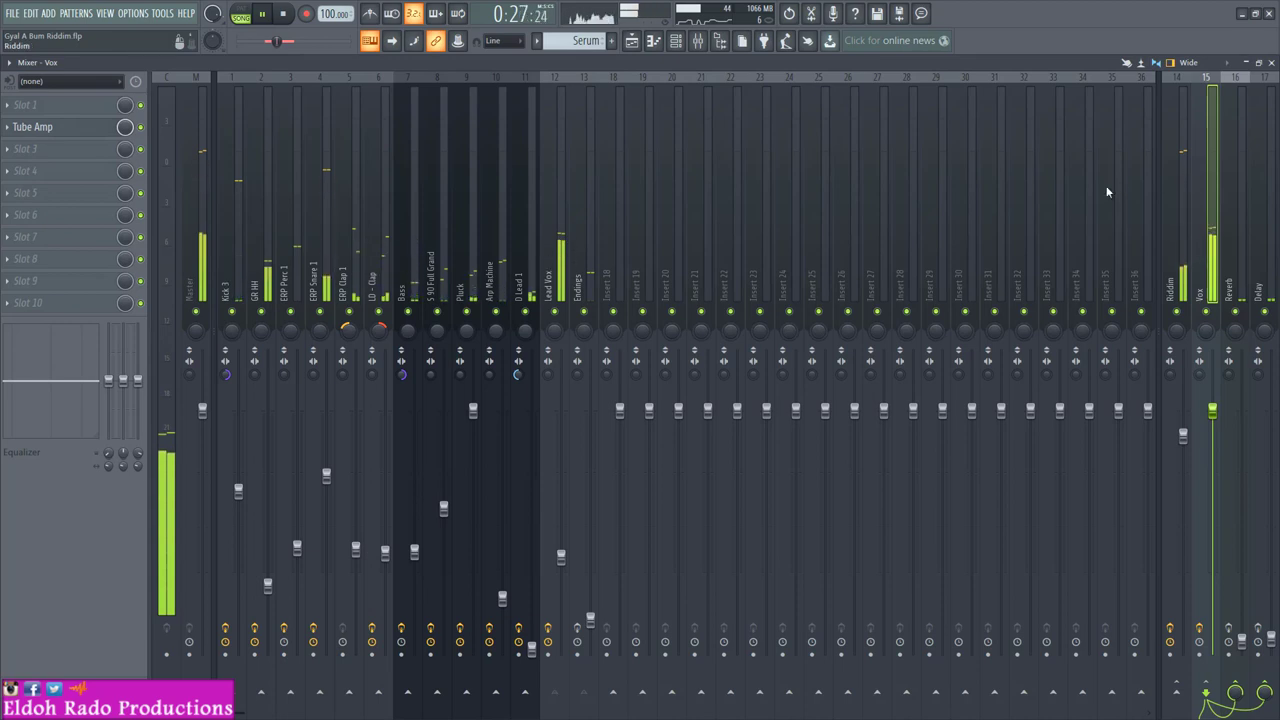
{"action": "key", "text": "space"}
Step: Load LevelingTool_32 into the Vox bus's slot 3 and set Attack to 10 ms, Release to 87.4 ms and Peak Reduction to 57.7%
{"action": "left_click", "coordinate": [30, 149]}
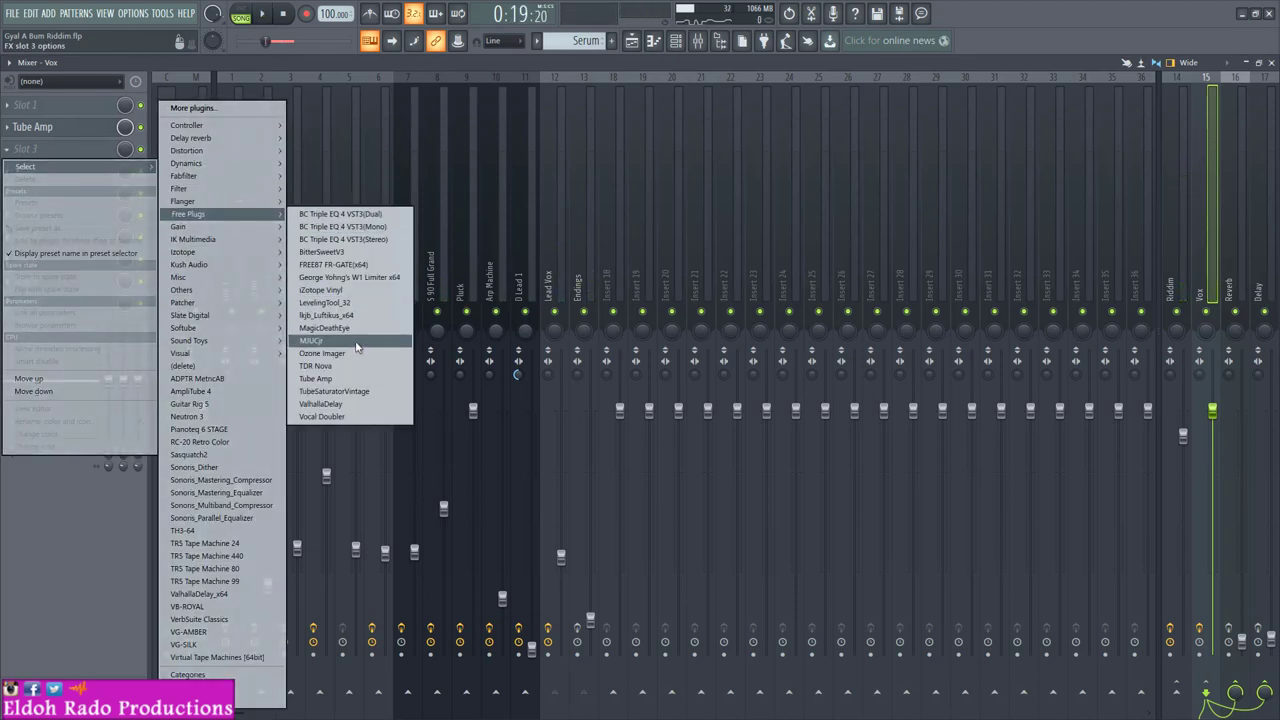
{"action": "left_click", "coordinate": [364, 303]}
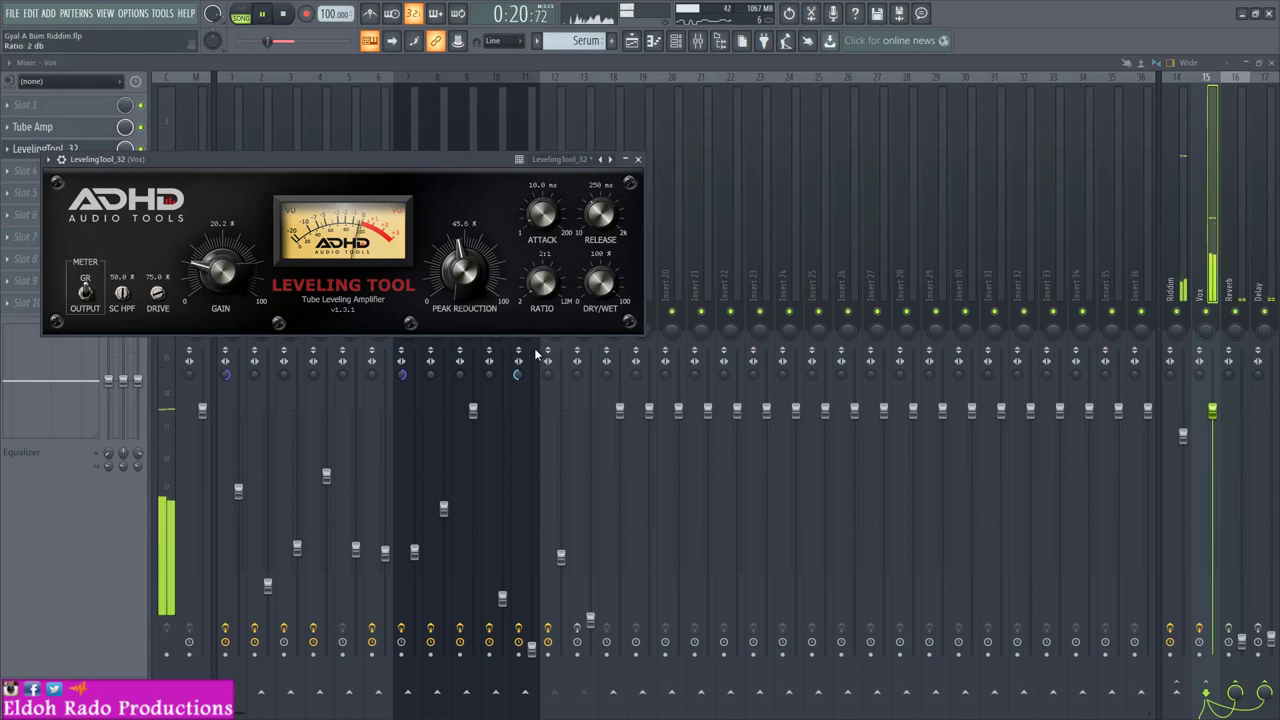
{"action": "mouse_move", "coordinate": [544, 228]}
{"action": "left_mouse_down"}
{"action": "mouse_move", "coordinate": [547, 217]}
{"action": "mouse_move", "coordinate": [596, 230]}
{"action": "mouse_move", "coordinate": [592, 219]}
{"action": "mouse_move", "coordinate": [541, 240]}
{"action": "left_mouse_up"}
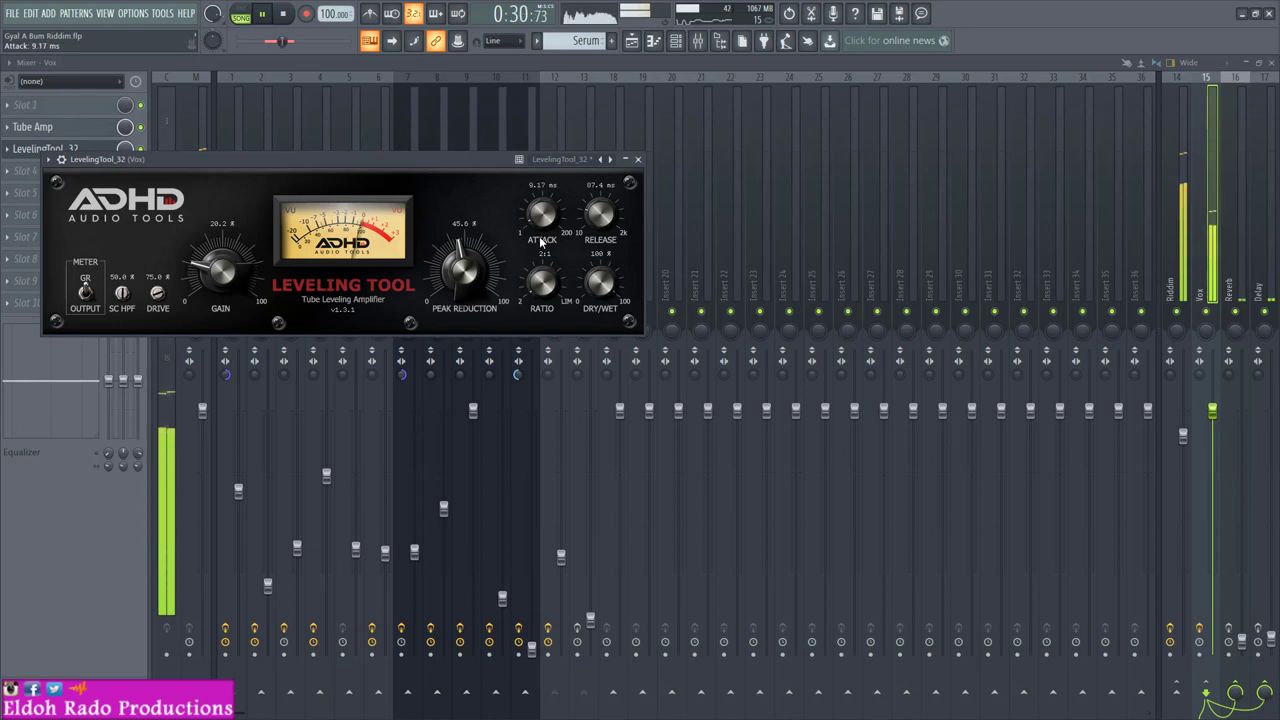
{"action": "scroll", "coordinate": [540, 241], "scroll_direction": "up", "scroll_amount": 1}
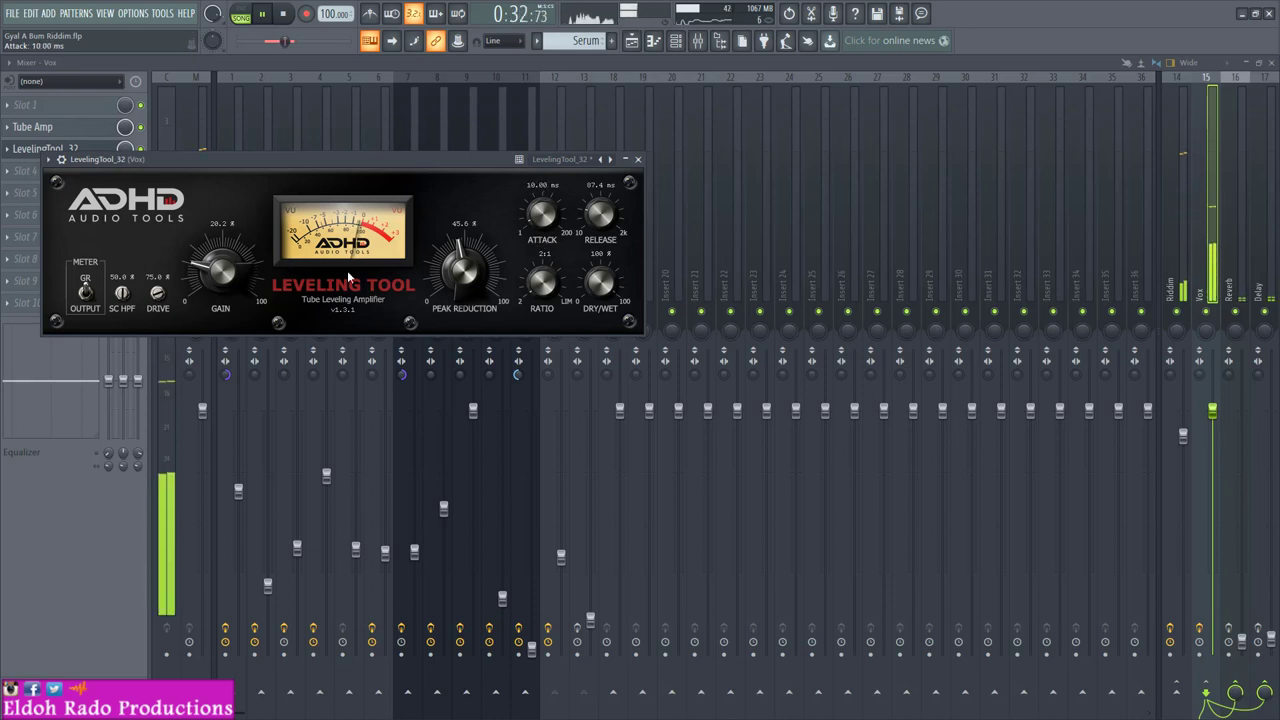
{"action": "left_click_drag", "start_coordinate": [452, 271], "coordinate": [467, 235]}
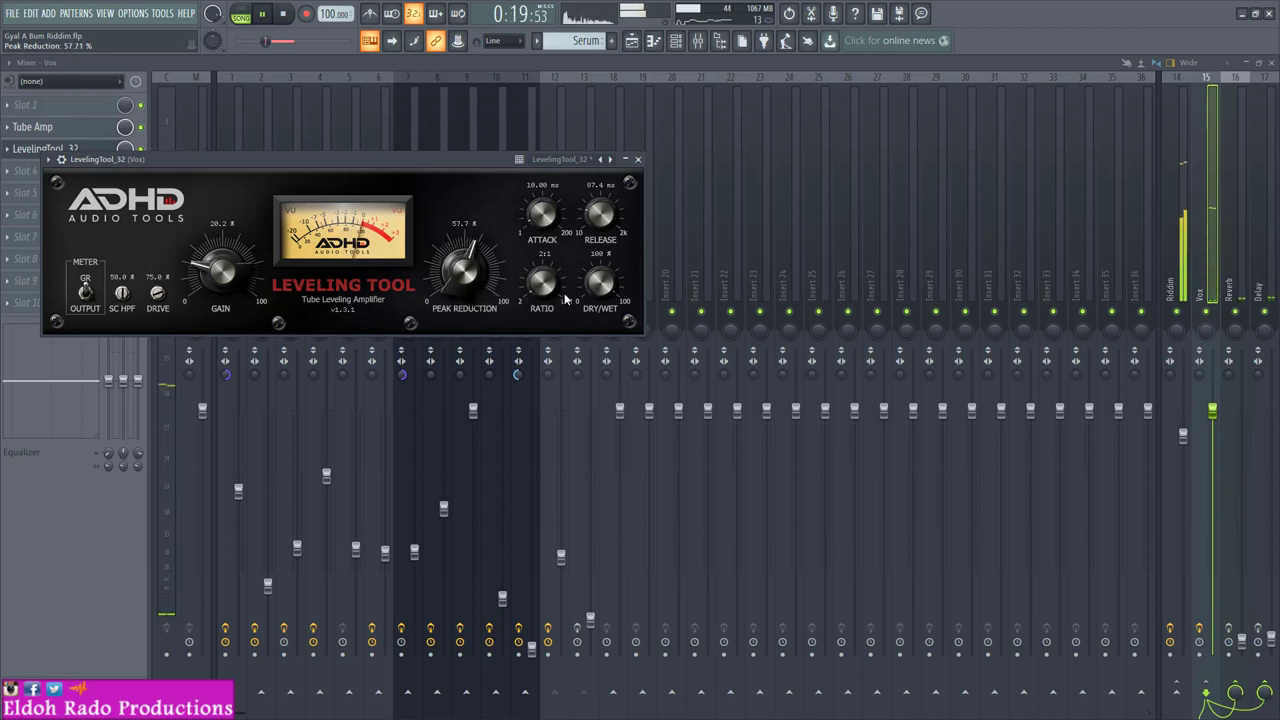
{"action": "left_click", "coordinate": [637, 159]}
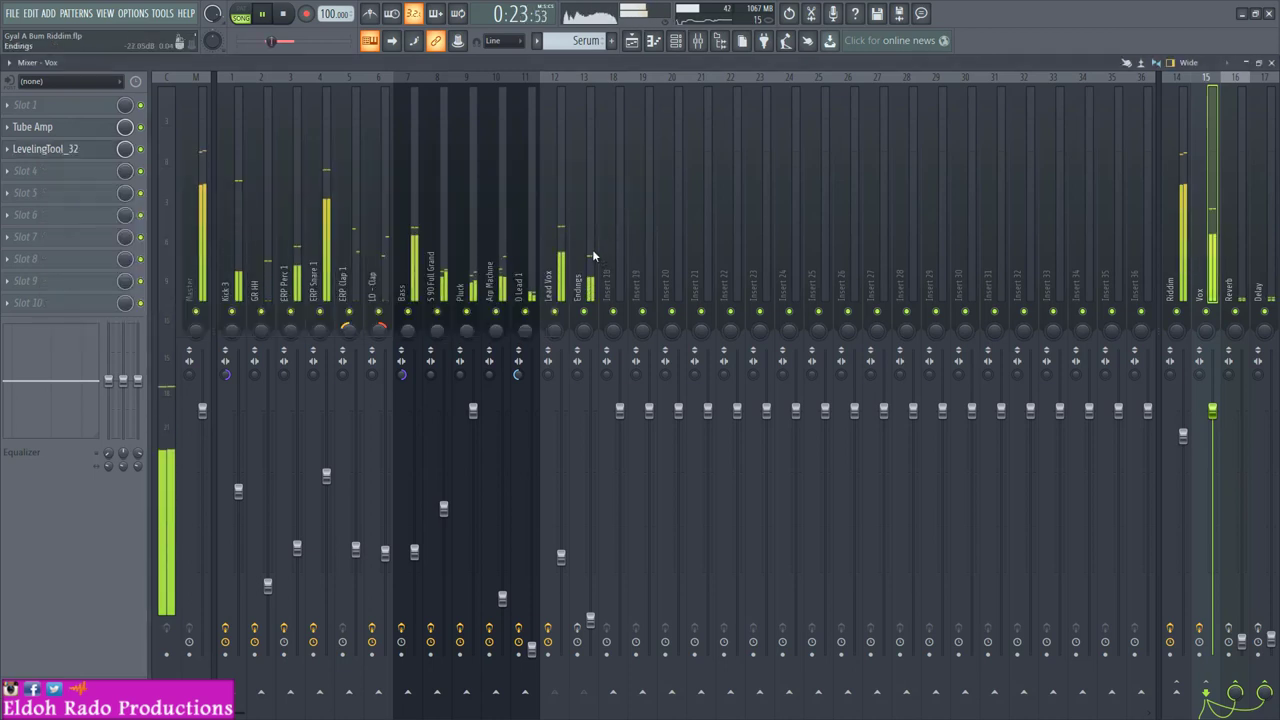
Step: Lower the Endings track's volume a little further during playback and stop the song
{"action": "left_click", "coordinate": [591, 627]}
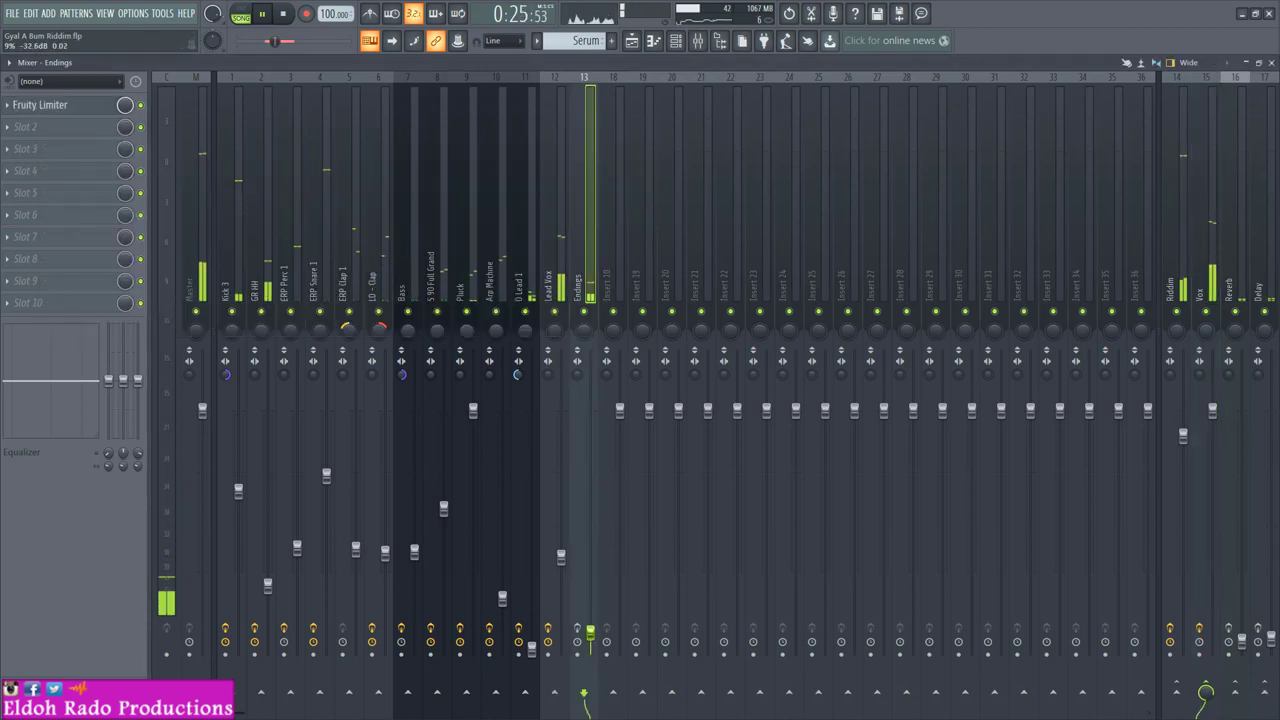
{"action": "scroll", "coordinate": [591, 633], "scroll_direction": "down", "scroll_amount": 1}
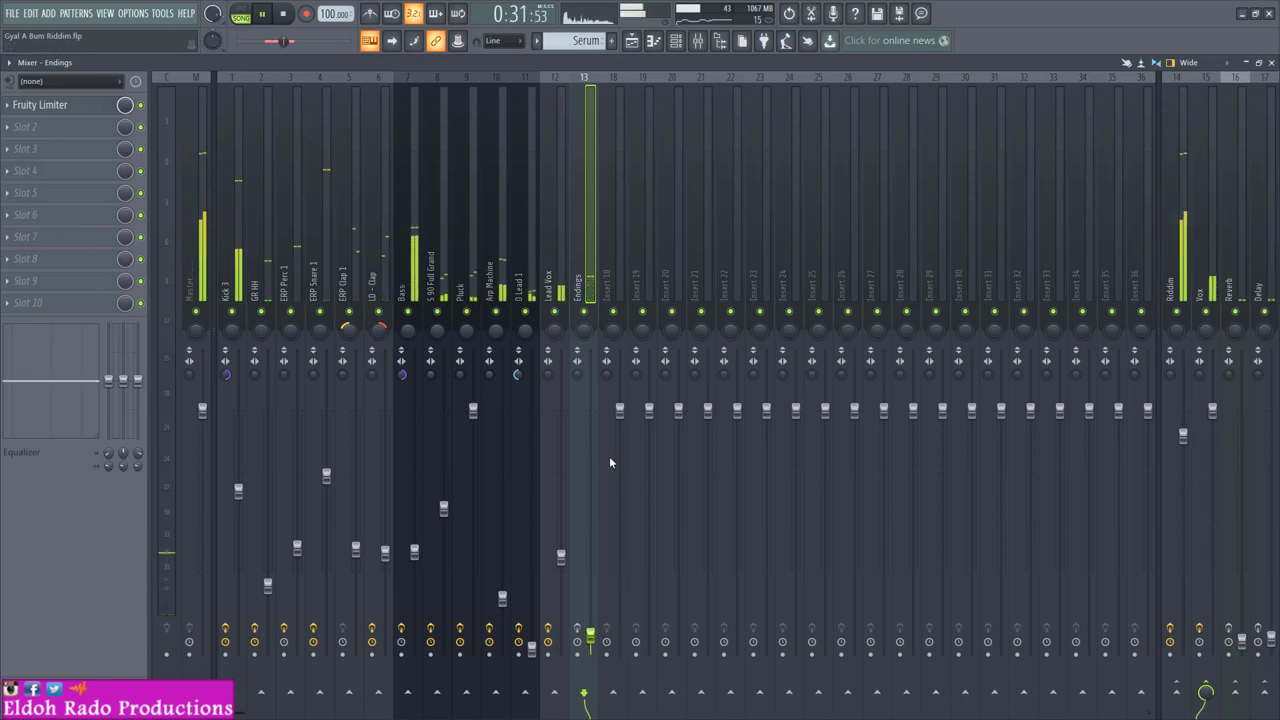
{"action": "key", "text": "space"}
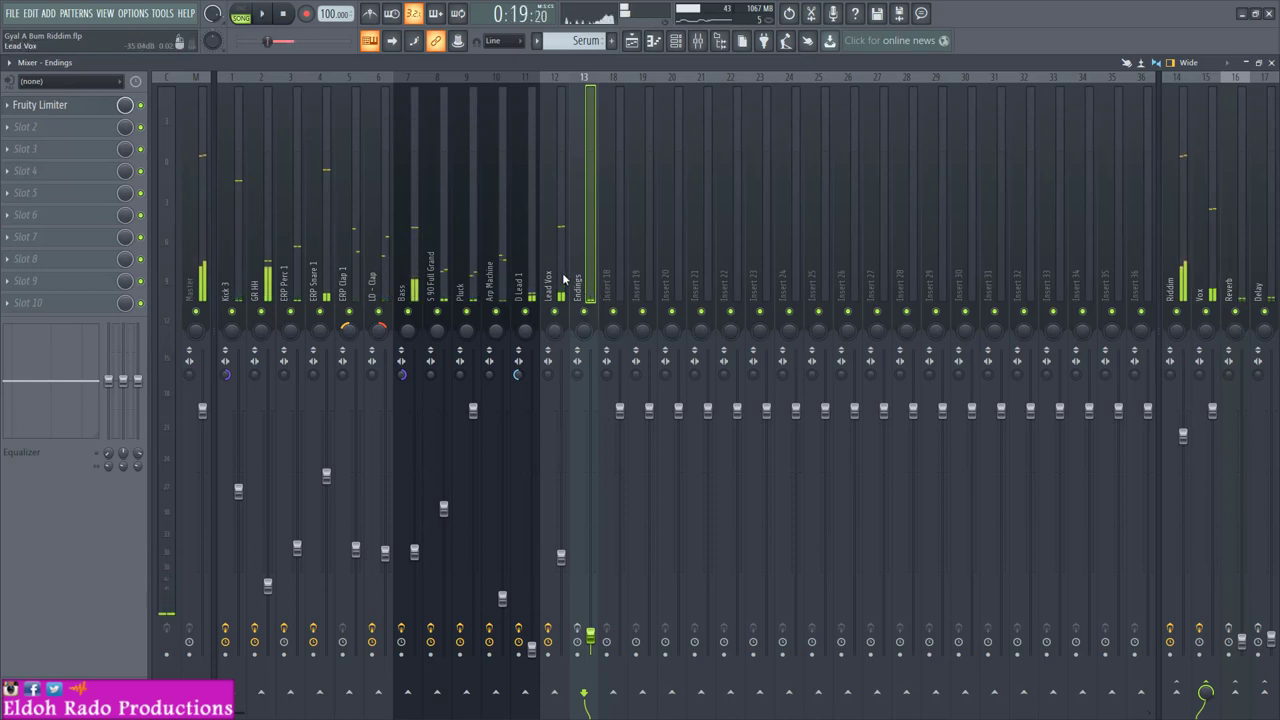
Step: Copy the TDR Nova effect with its settings from the Lead Vox track to the Endings track
{"action": "left_click", "coordinate": [560, 280]}
{"action": "left_click", "coordinate": [578, 276]}
{"action": "left_click", "coordinate": [562, 278]}
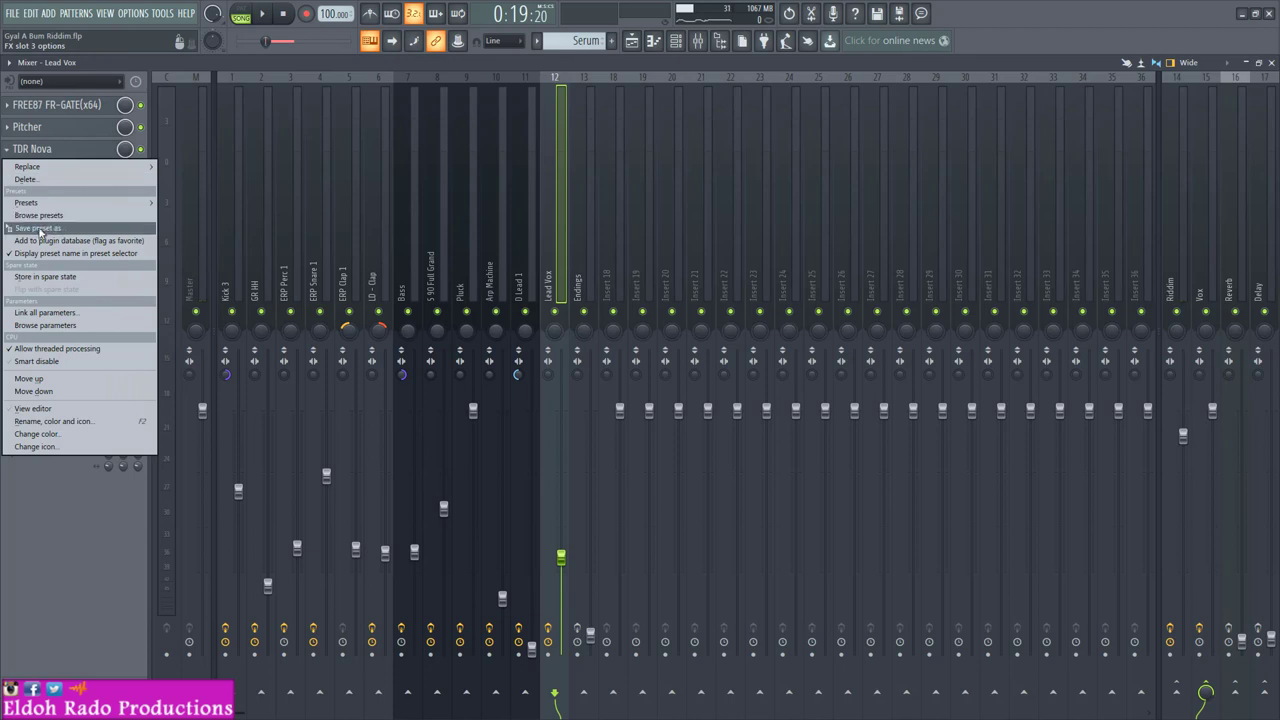
{"action": "left_click_drag", "start_coordinate": [40, 228], "coordinate": [587, 248]}
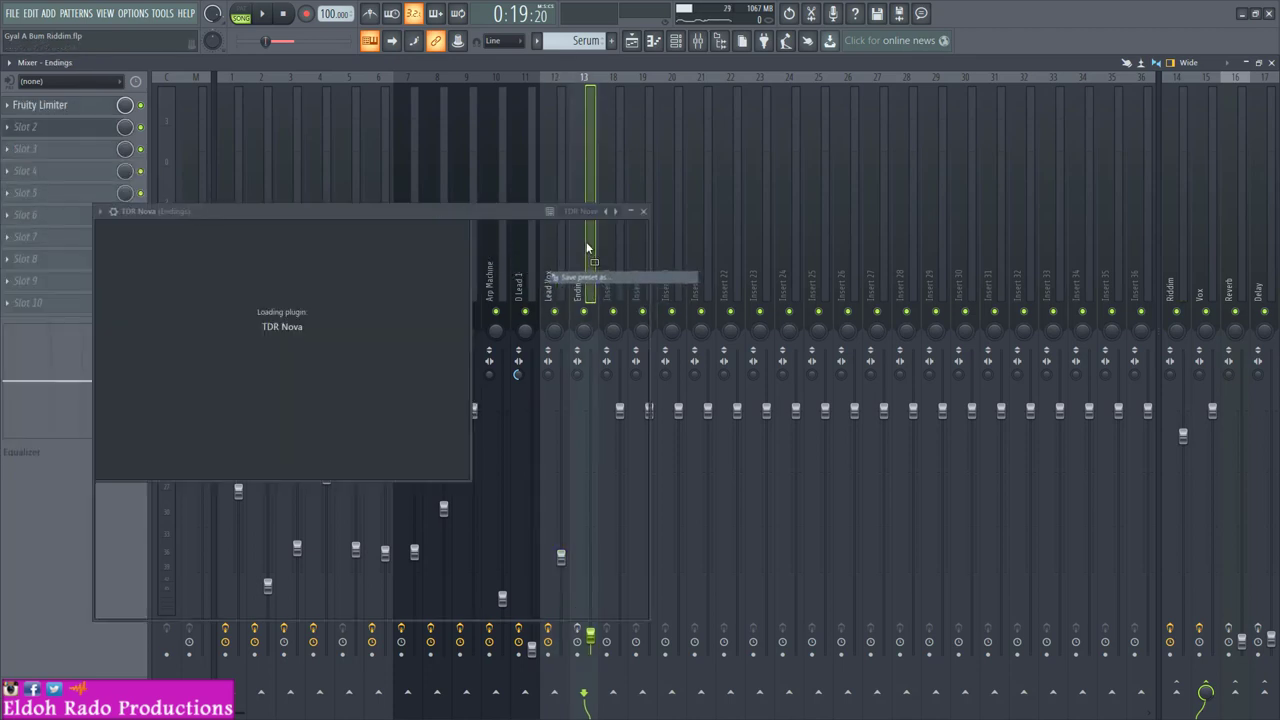
Step: Copy the FREE87 FR-GATE effect with its settings from the Lead Vox track to the Endings track and move it above TDR Nova
{"action": "left_click", "coordinate": [645, 213]}
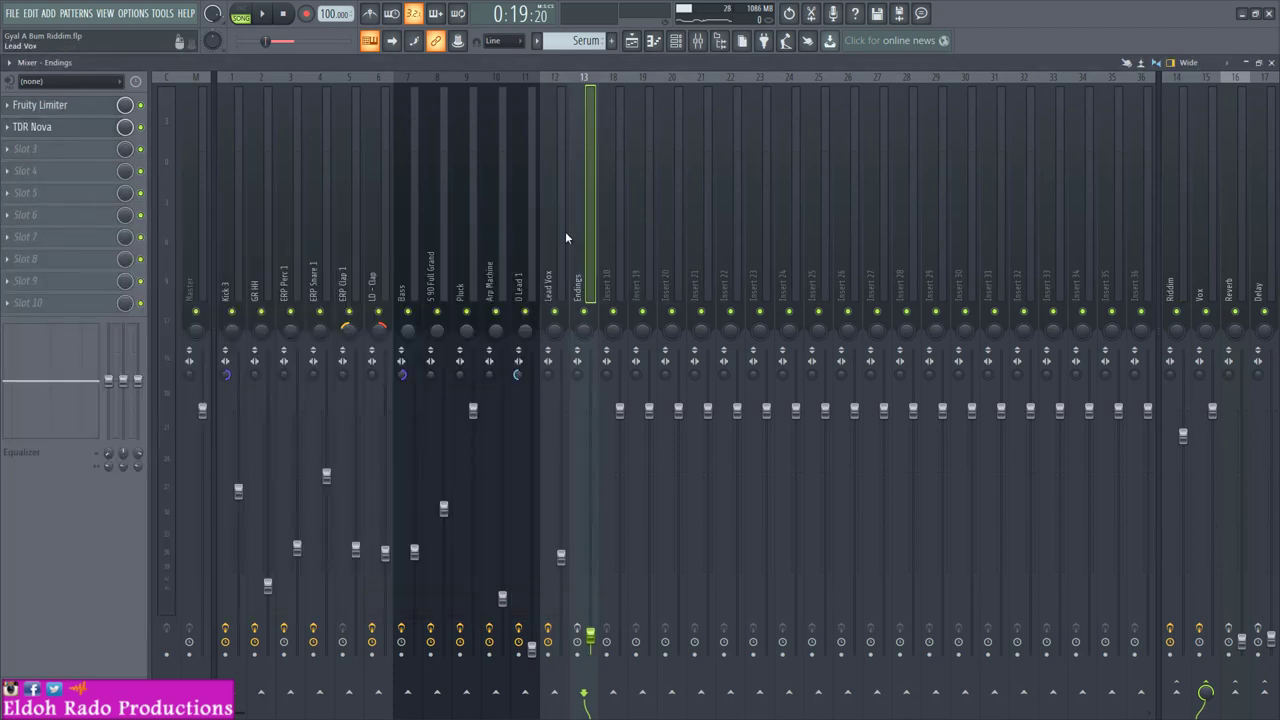
{"action": "left_click", "coordinate": [555, 238]}
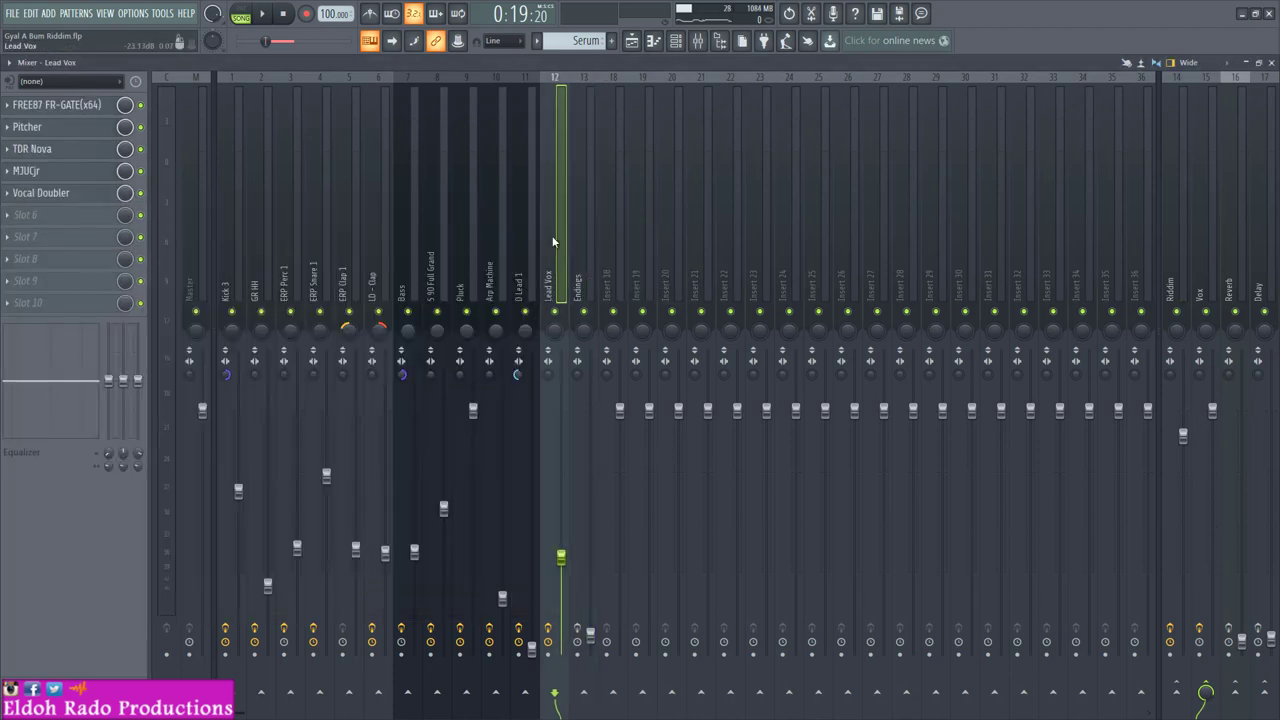
{"action": "left_click", "coordinate": [12, 110]}
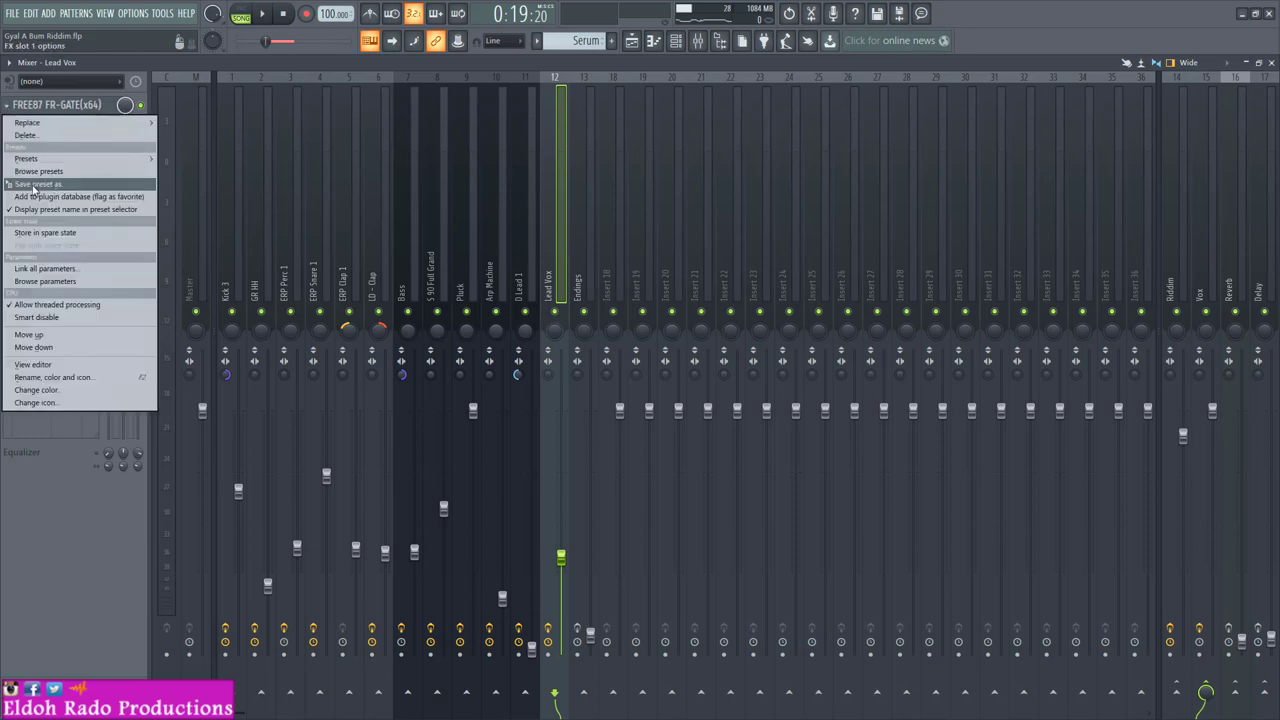
{"action": "left_click_drag", "start_coordinate": [40, 184], "coordinate": [587, 174]}
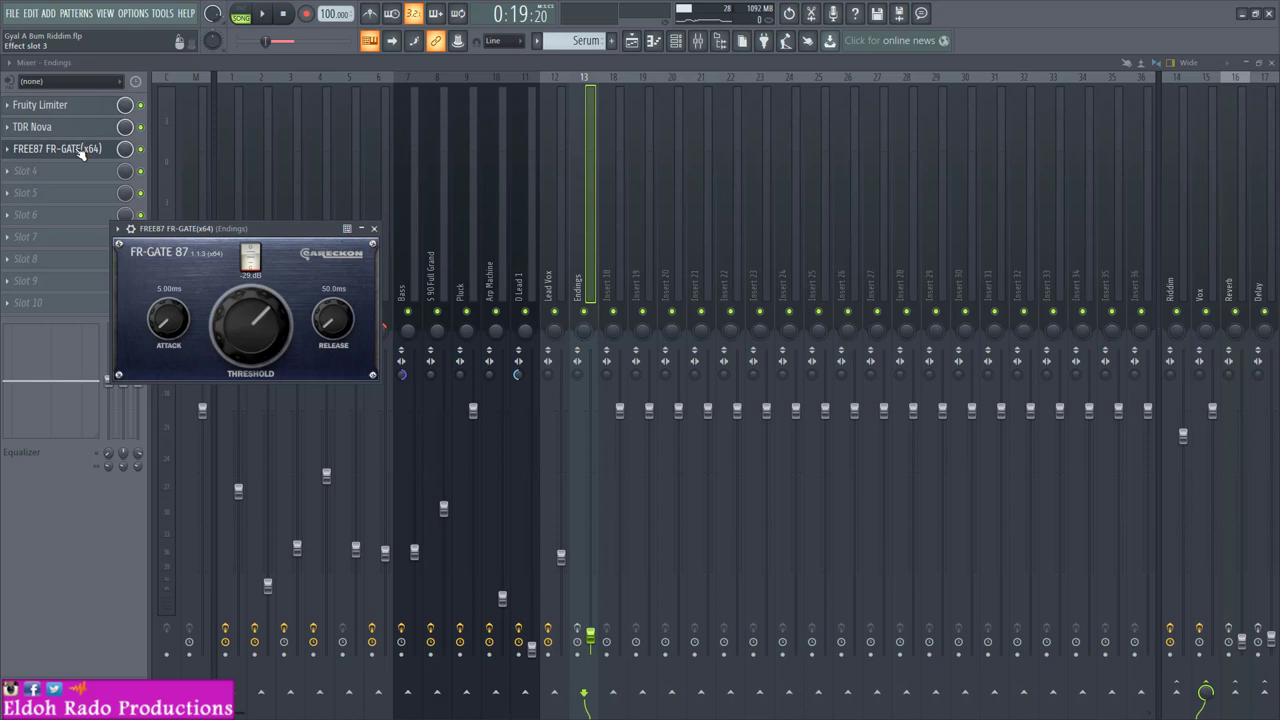
{"action": "key", "text": "alt+Up"}
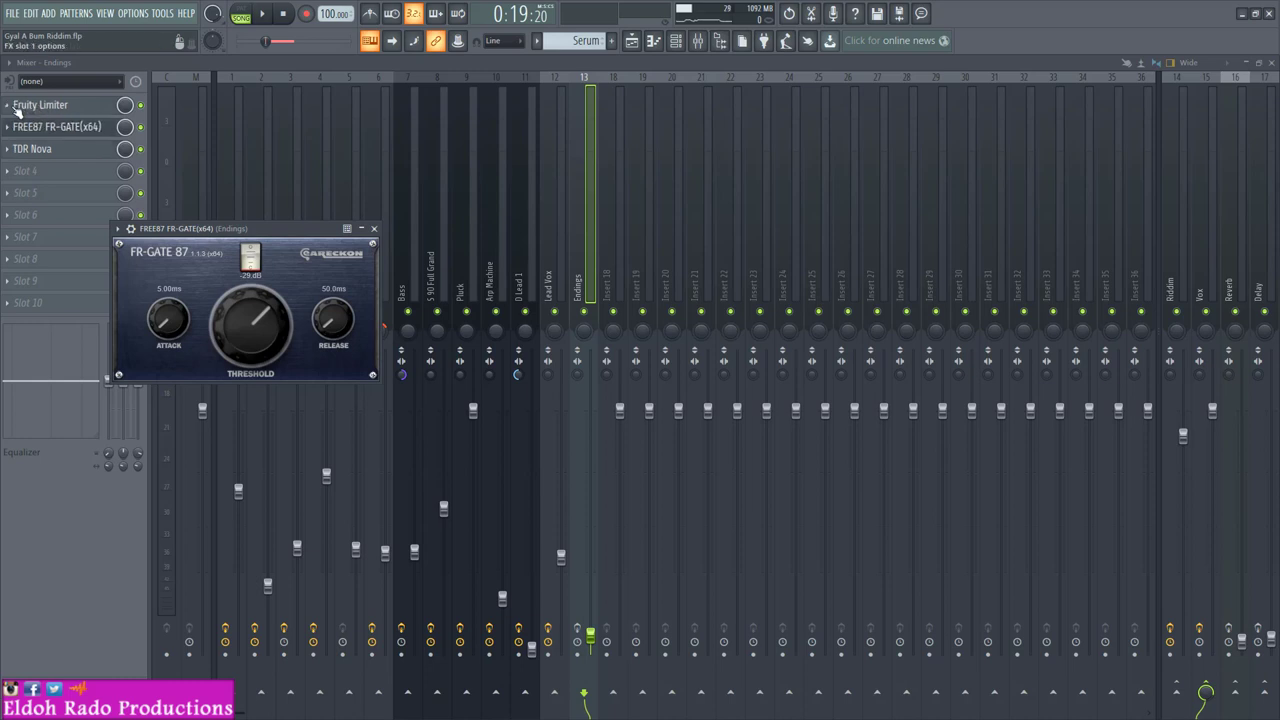
Step: Delete the Fruity Limiter effect from the Endings track
{"action": "left_click", "coordinate": [16, 110]}
{"action": "left_click", "coordinate": [40, 134]}
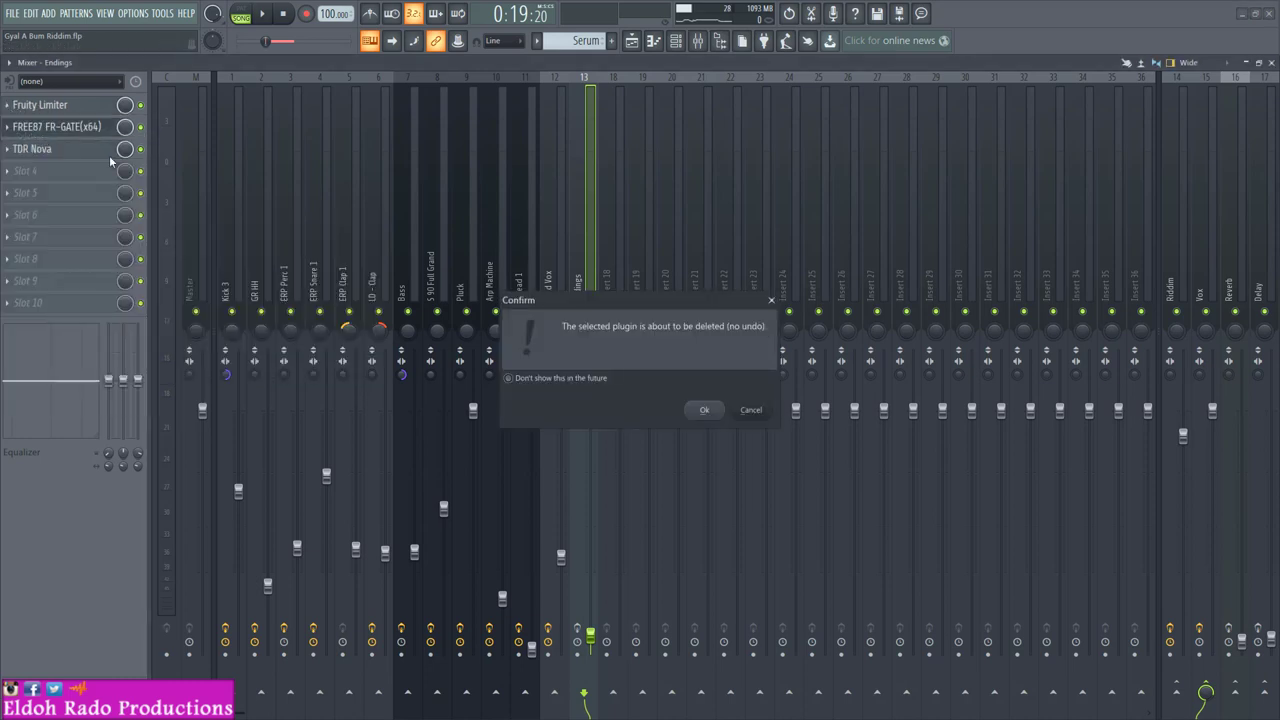
{"action": "left_click", "coordinate": [704, 411]}
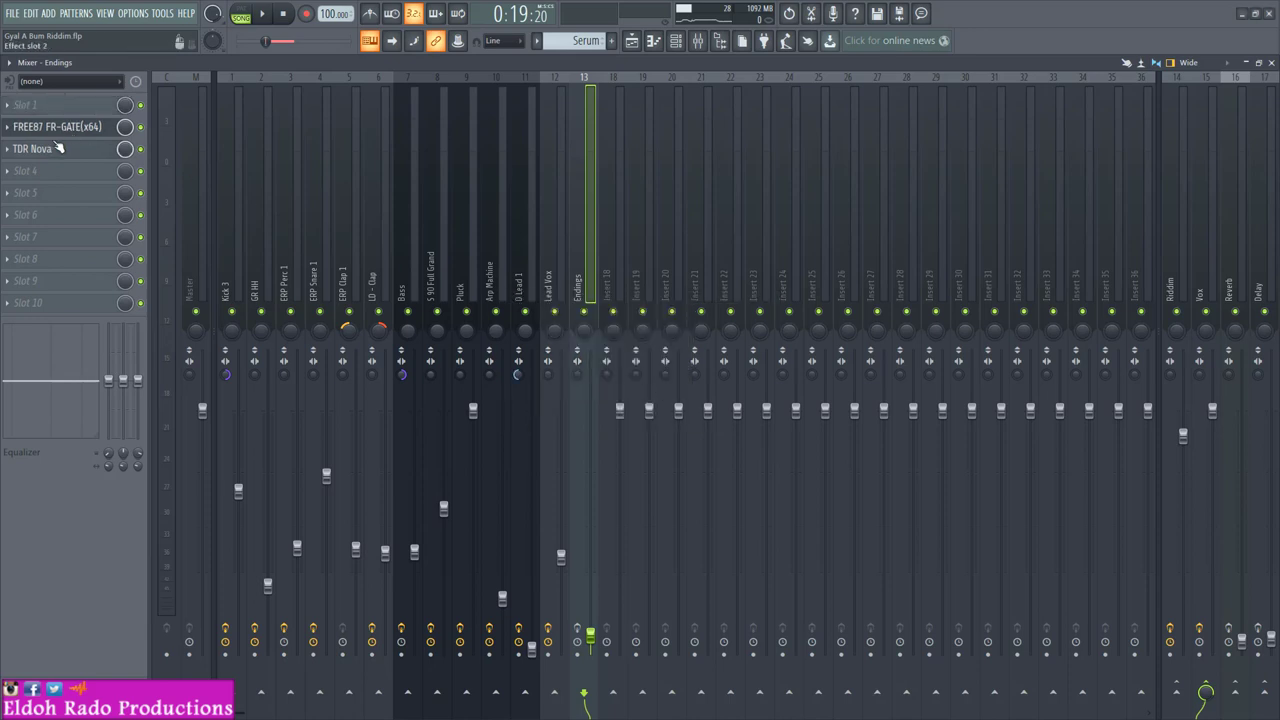
Step: Copy Pitcher with its settings from Lead Vox to the Endings track and order the effects as FREE87 FR-GATE, Pitcher, TDR Nova
{"action": "left_click_drag", "start_coordinate": [59, 148], "coordinate": [59, 158]}
{"action": "left_click", "coordinate": [547, 268]}
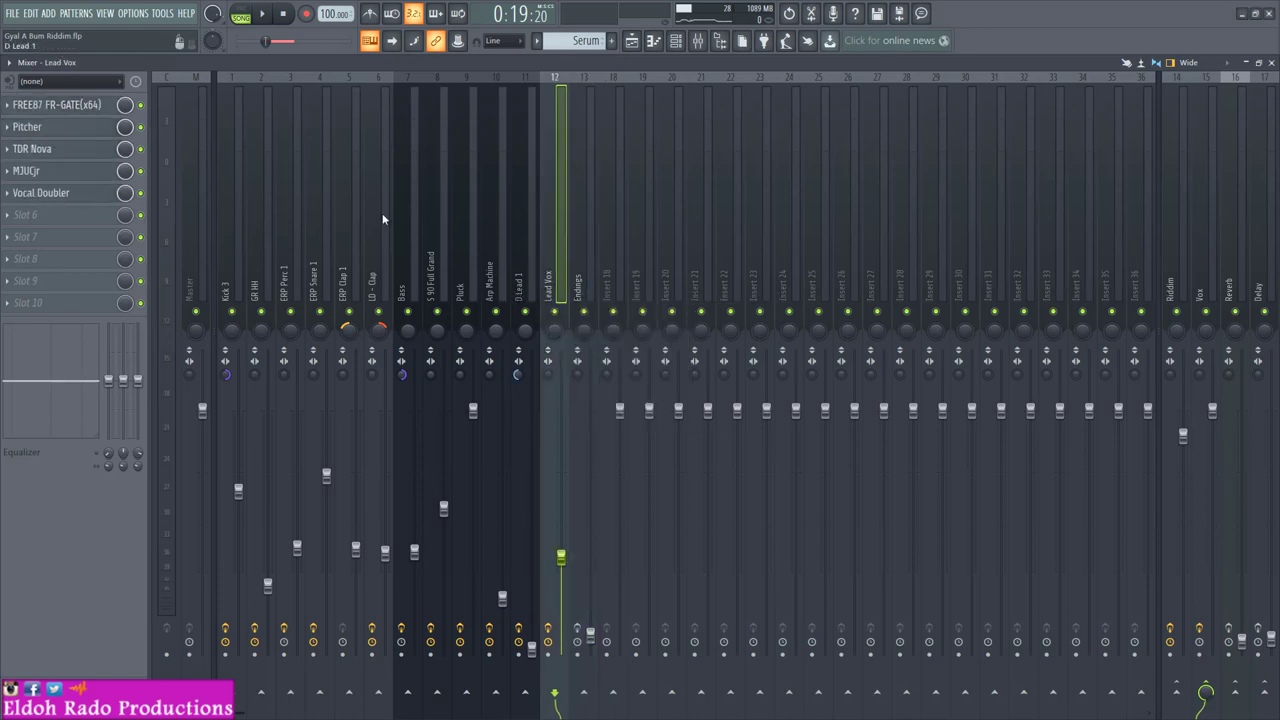
{"action": "left_click", "coordinate": [7, 127]}
{"action": "left_click_drag", "start_coordinate": [35, 208], "coordinate": [579, 248]}
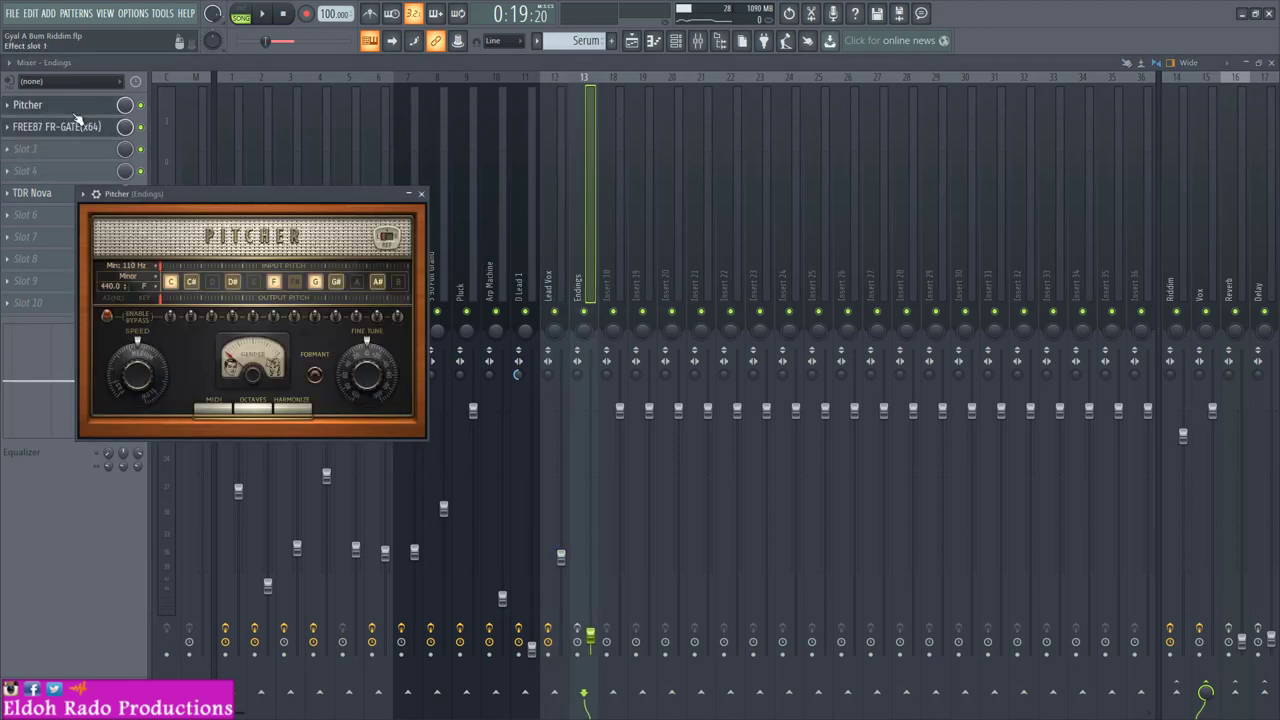
{"action": "left_click", "coordinate": [421, 194]}
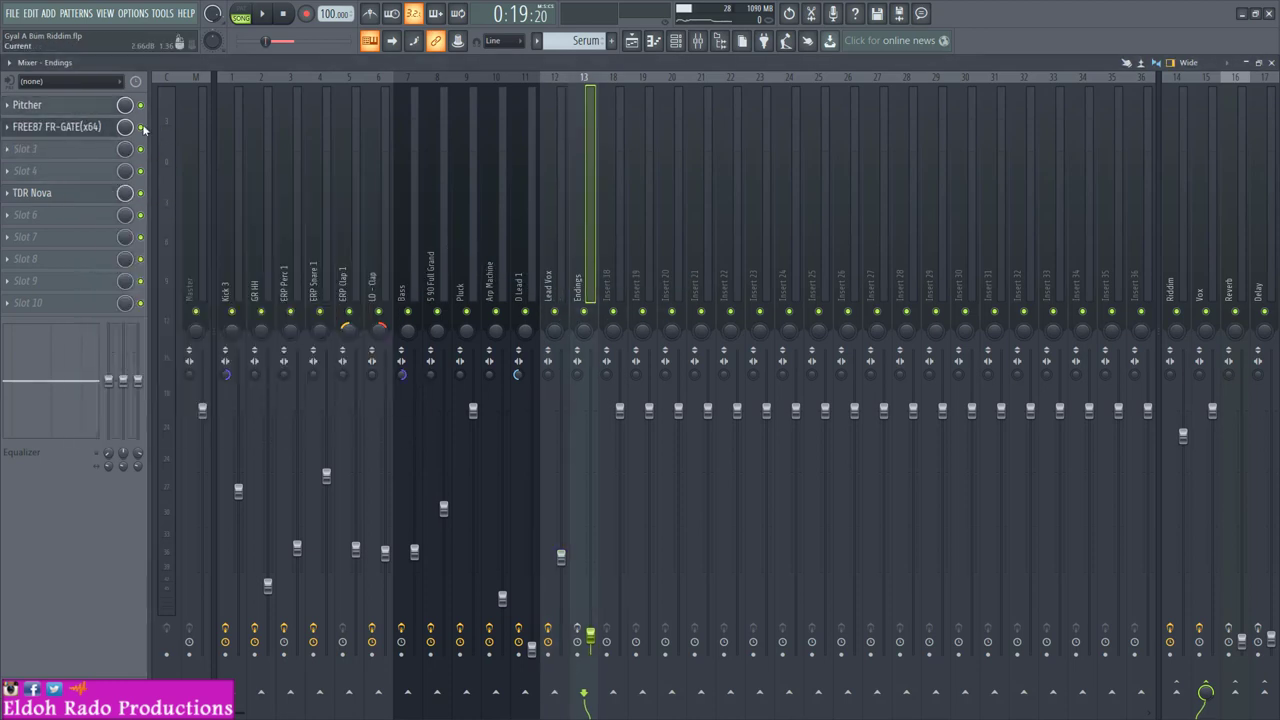
{"action": "left_click_drag", "start_coordinate": [84, 113], "coordinate": [81, 129]}
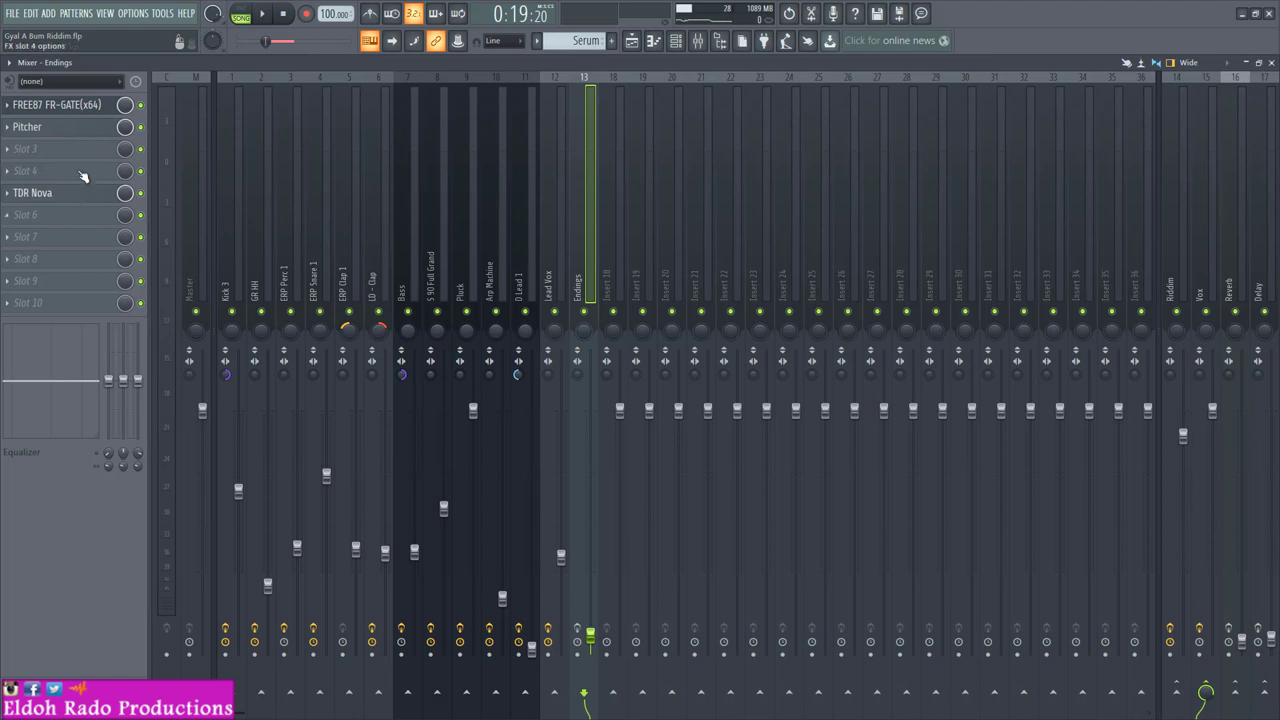
{"action": "scroll", "coordinate": [83, 177], "scroll_direction": "up", "scroll_amount": 3}
Step: Load MJUCjr into the Endings track's slot 4, set Compress to 22.3 and Make-up to 1.8 during playback, and close its window
{"action": "left_click", "coordinate": [45, 180]}
{"action": "mouse_move", "coordinate": [225, 282]}
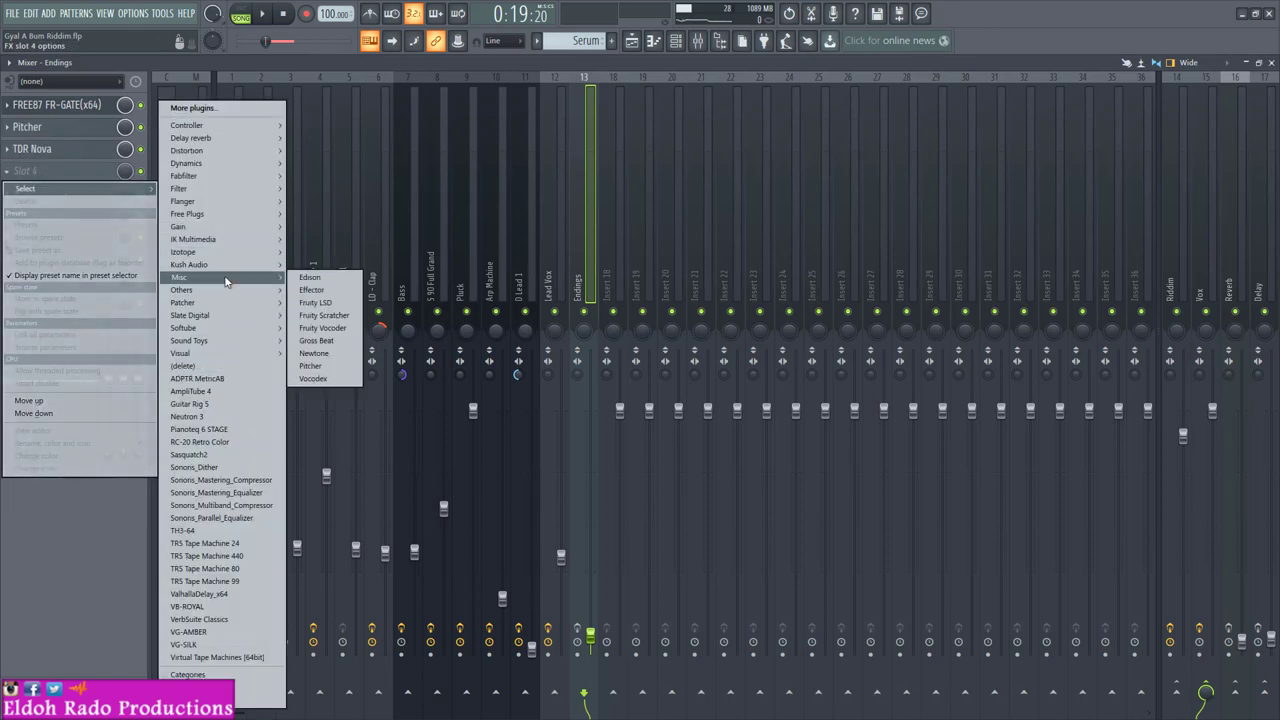
{"action": "mouse_move", "coordinate": [230, 214]}
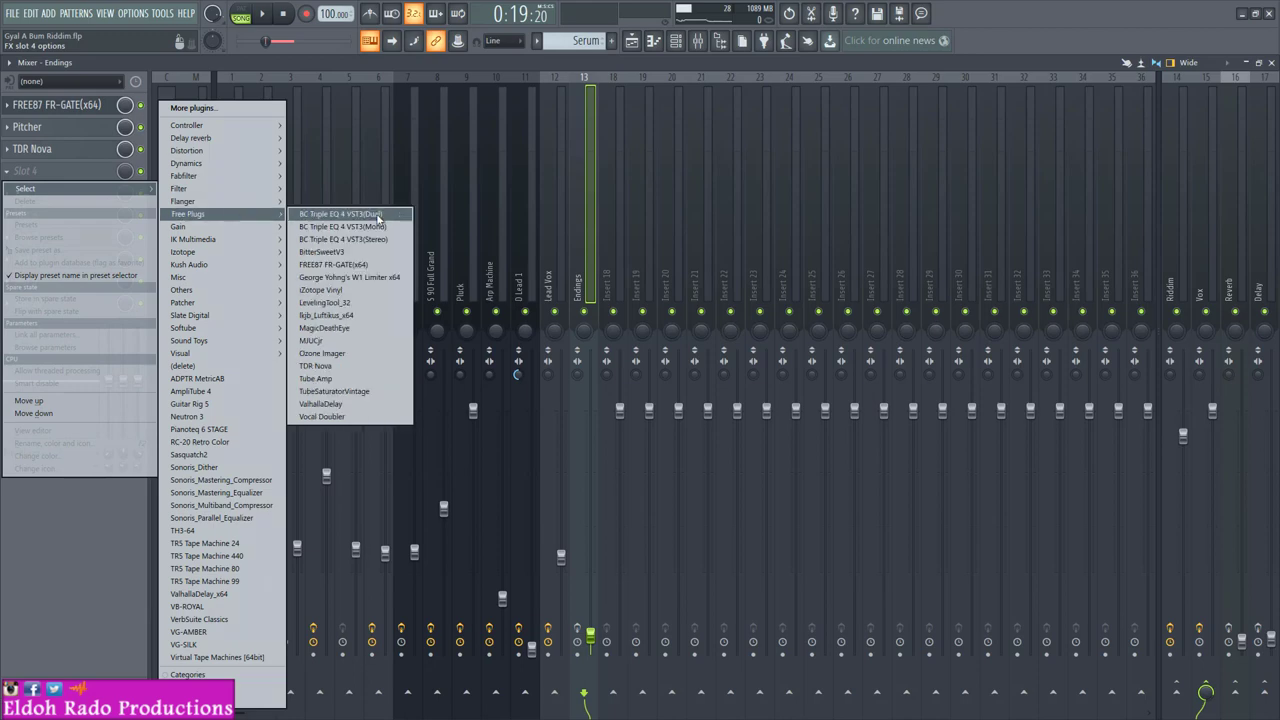
{"action": "left_click", "coordinate": [350, 341]}
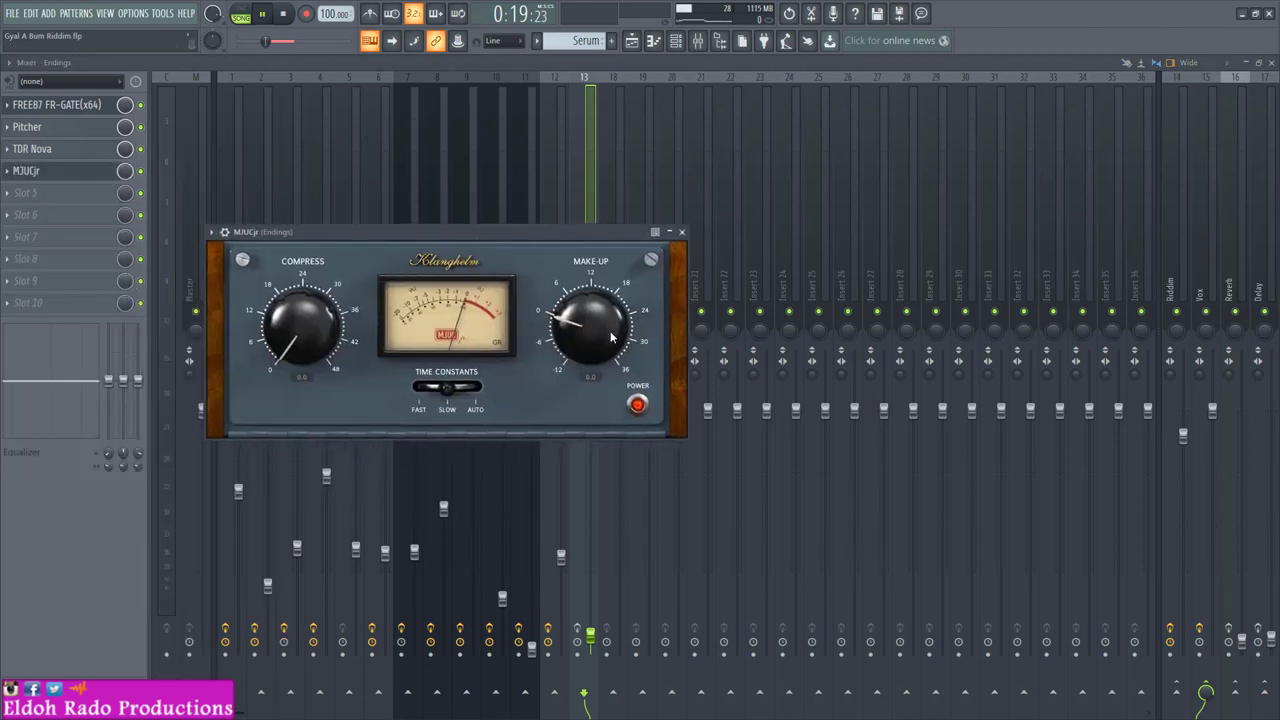
{"action": "left_click_drag", "start_coordinate": [612, 337], "coordinate": [748, 132]}
{"action": "left_click_drag", "start_coordinate": [591, 320], "coordinate": [587, 530]}
{"action": "left_click_drag", "start_coordinate": [337, 260], "coordinate": [401, 184]}
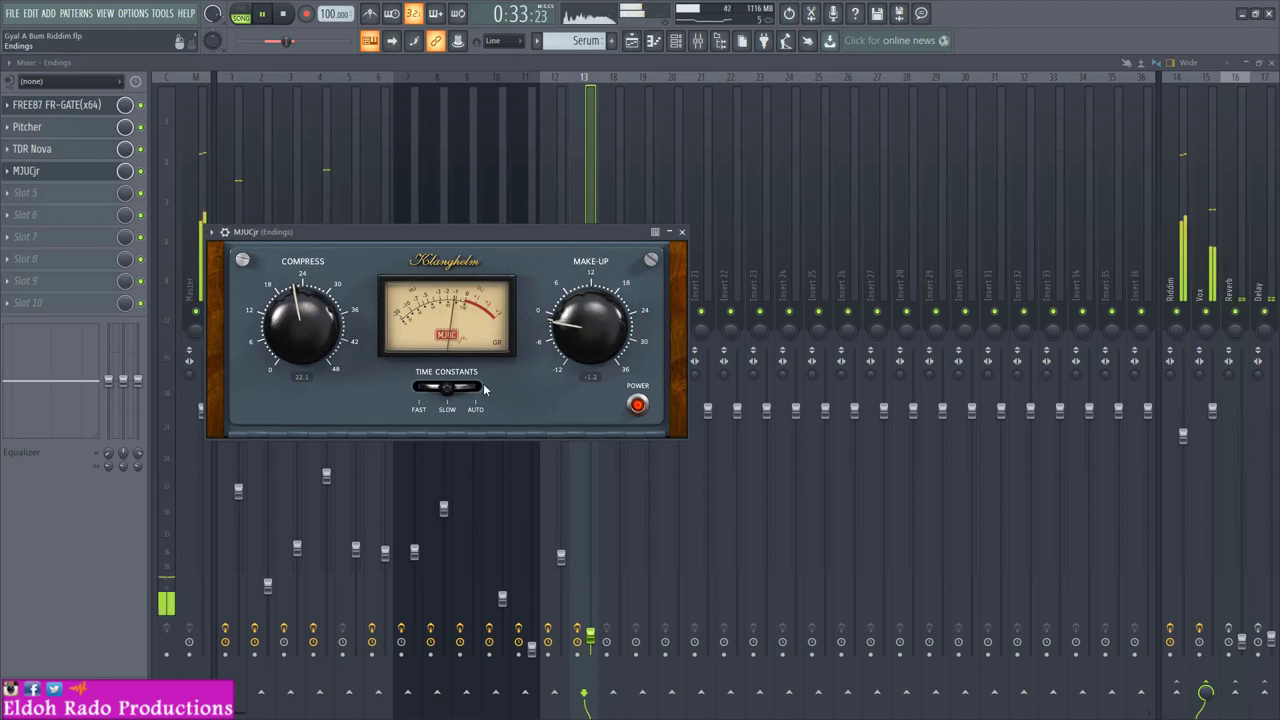
{"action": "left_click_drag", "start_coordinate": [585, 350], "coordinate": [596, 330]}
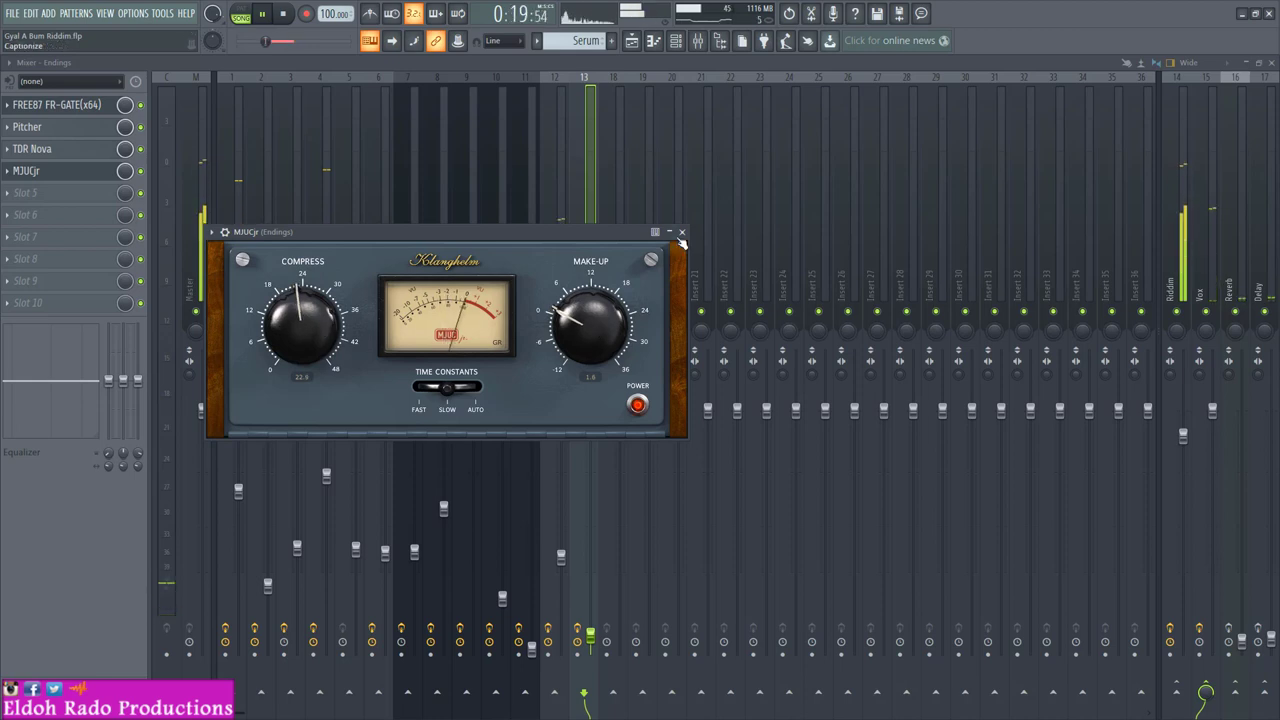
{"action": "left_click", "coordinate": [681, 233]}
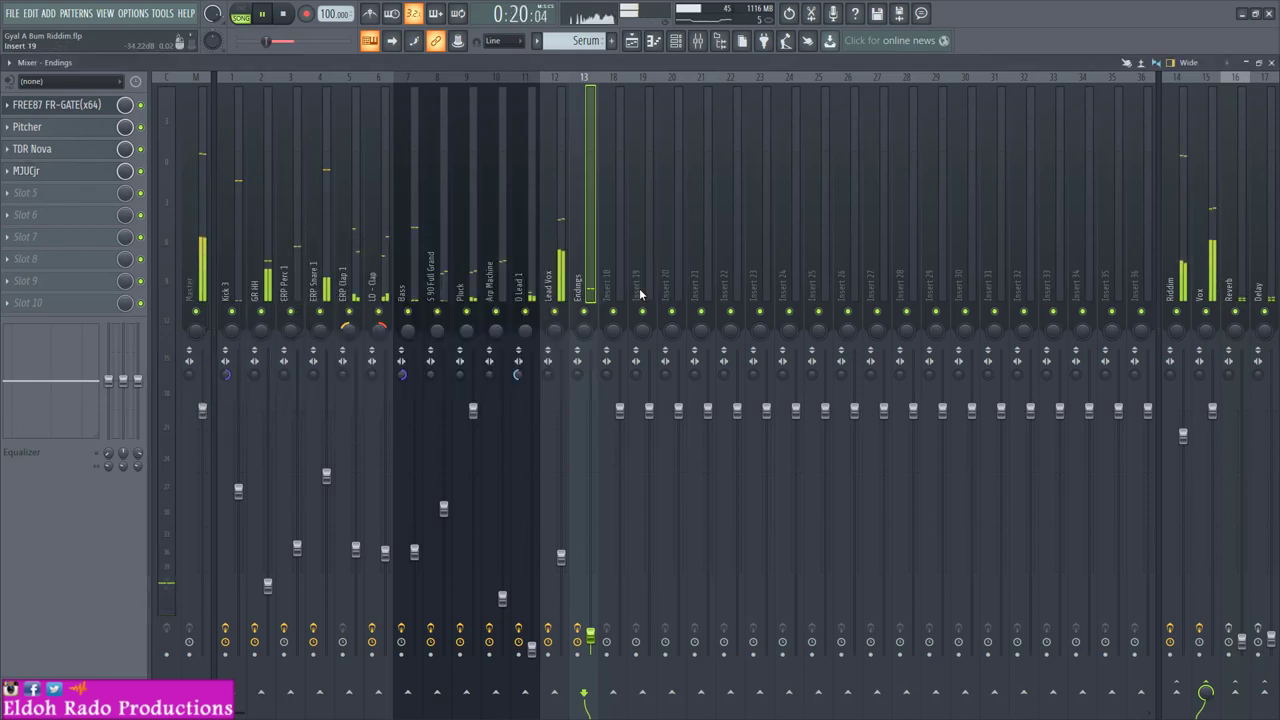
Step: Set MJUCjr's Compress to 17.0 on the Lead Vox track during playback and close its window
{"action": "left_click", "coordinate": [562, 345]}
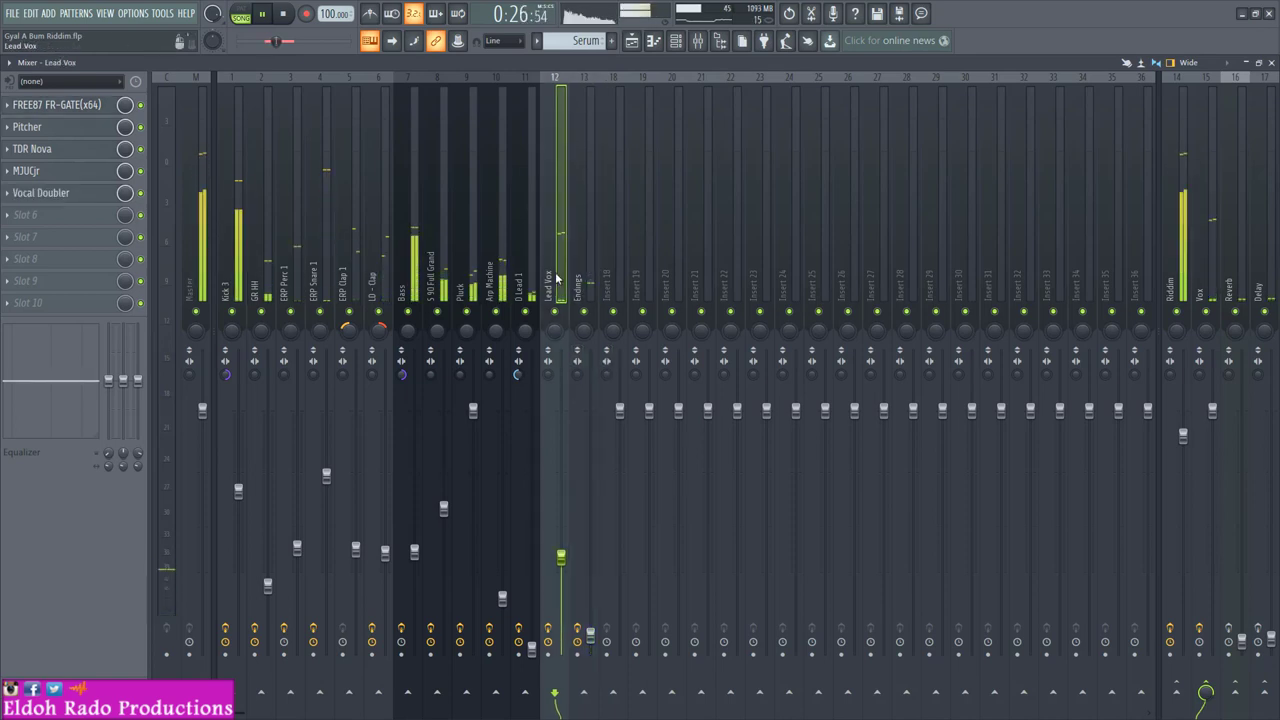
{"action": "left_click", "coordinate": [80, 172]}
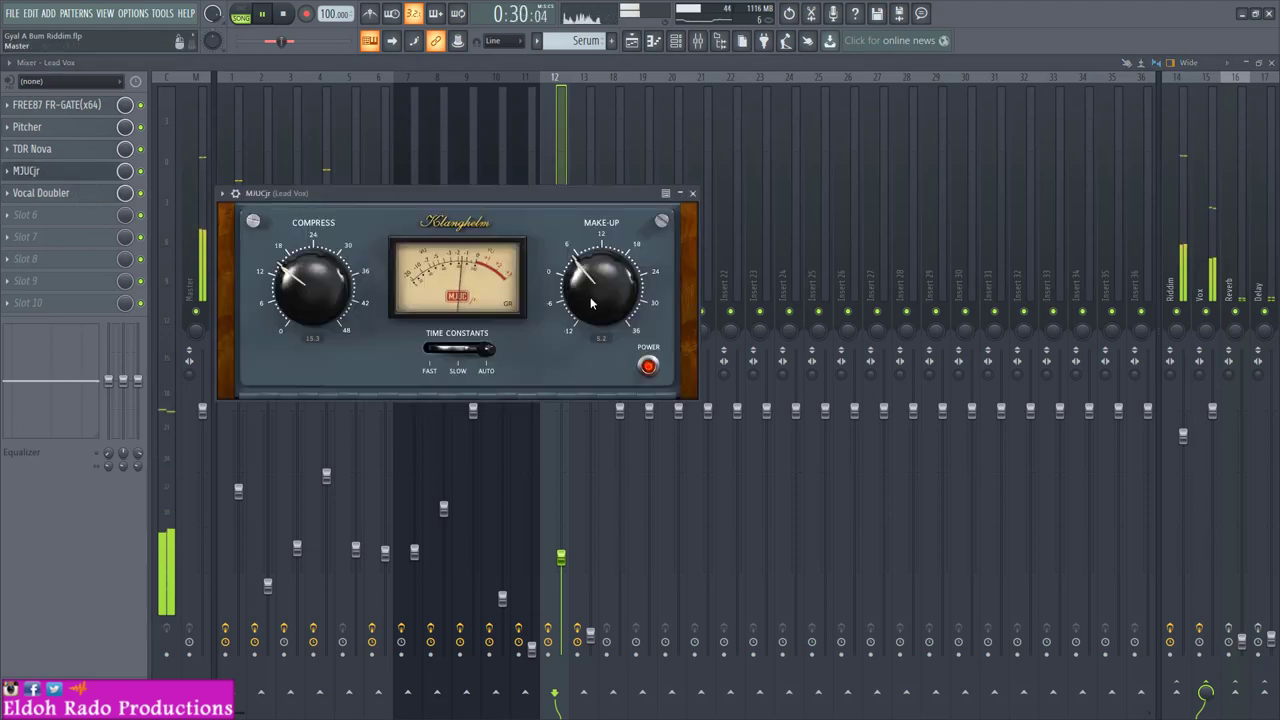
{"action": "left_click_drag", "start_coordinate": [309, 285], "coordinate": [311, 270]}
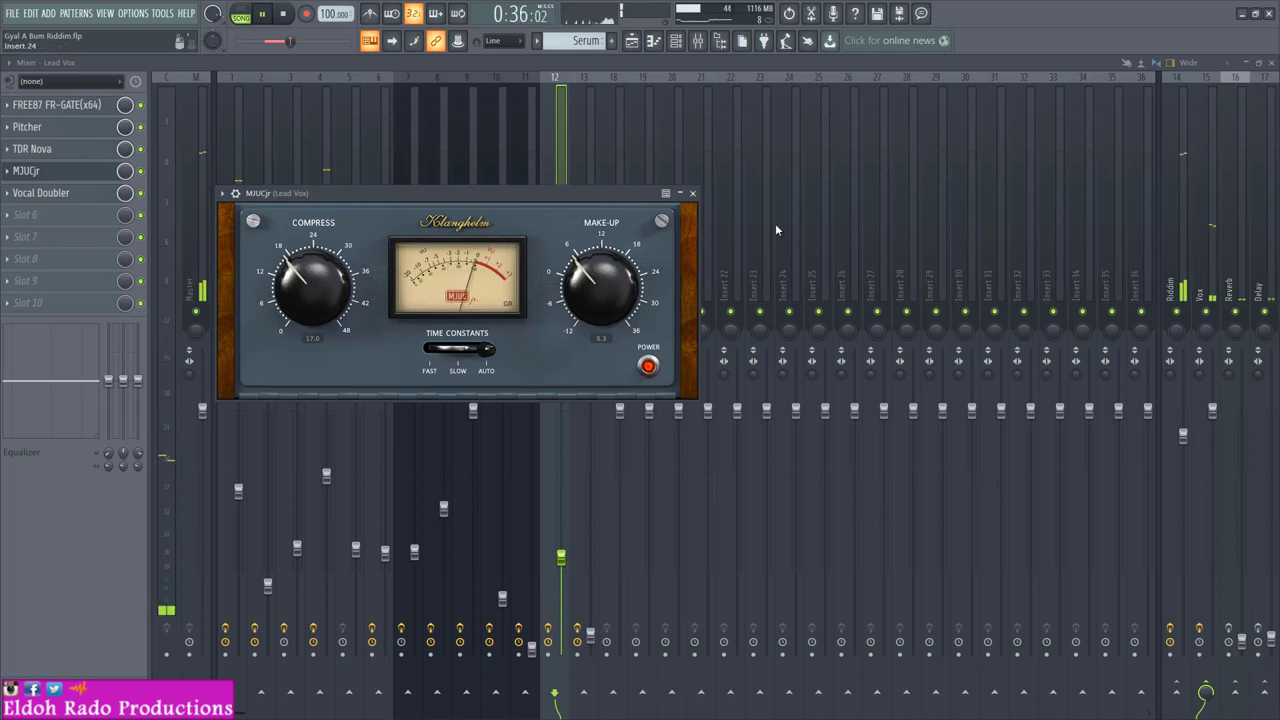
{"action": "left_click", "coordinate": [692, 193]}
Step: Set LevelingTool_32's Peak Reduction to 58.3% on the Vox bus, close its window and stop playback
{"action": "left_click", "coordinate": [1205, 205]}
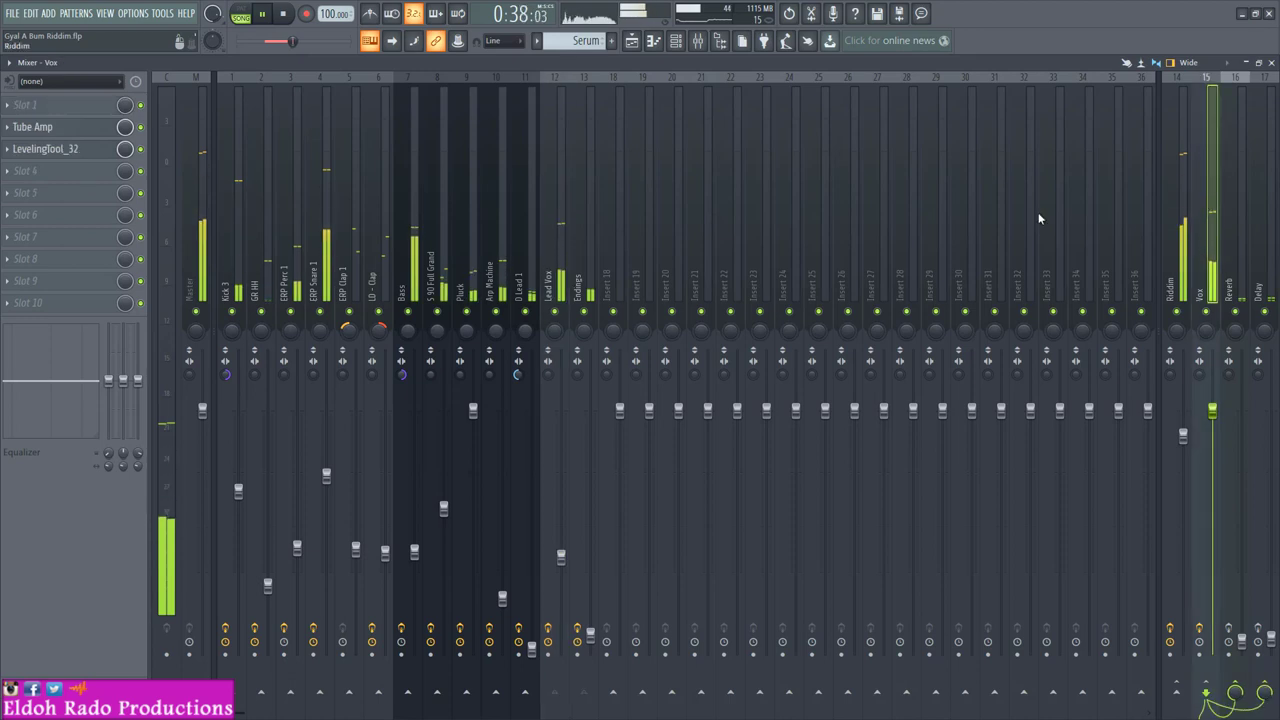
{"action": "left_click", "coordinate": [80, 149]}
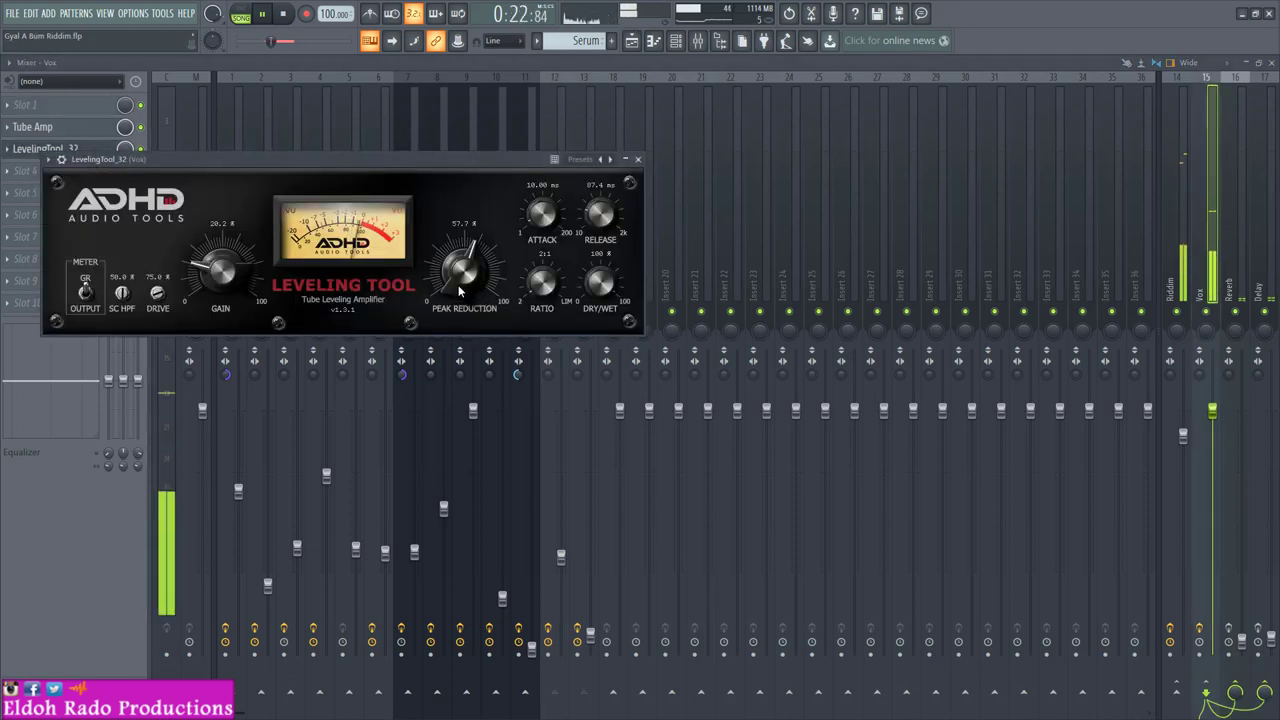
{"action": "left_click_drag", "start_coordinate": [461, 291], "coordinate": [461, 288]}
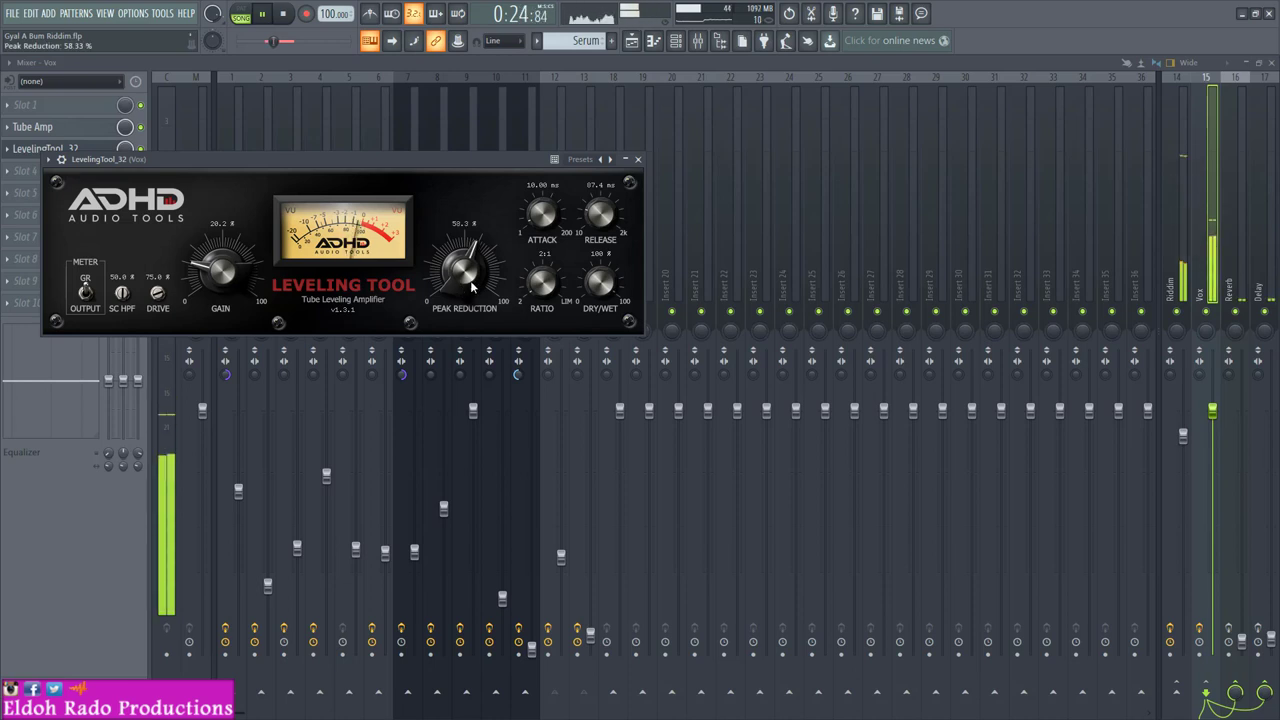
{"action": "left_click", "coordinate": [638, 159]}
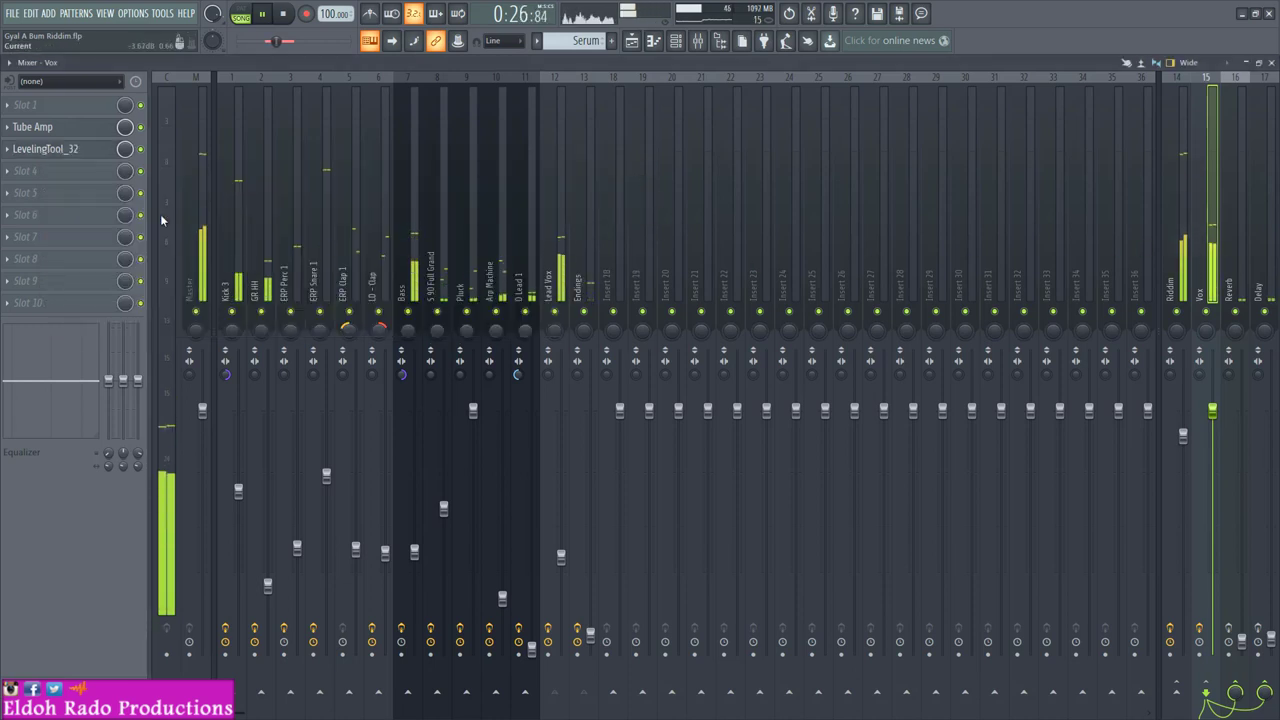
{"action": "key", "text": "space"}
Step: Load TDR Nova into the Vox bus's slot 4, start playback and set its spectrum analyzer to show the input signal
{"action": "left_click", "coordinate": [62, 171]}
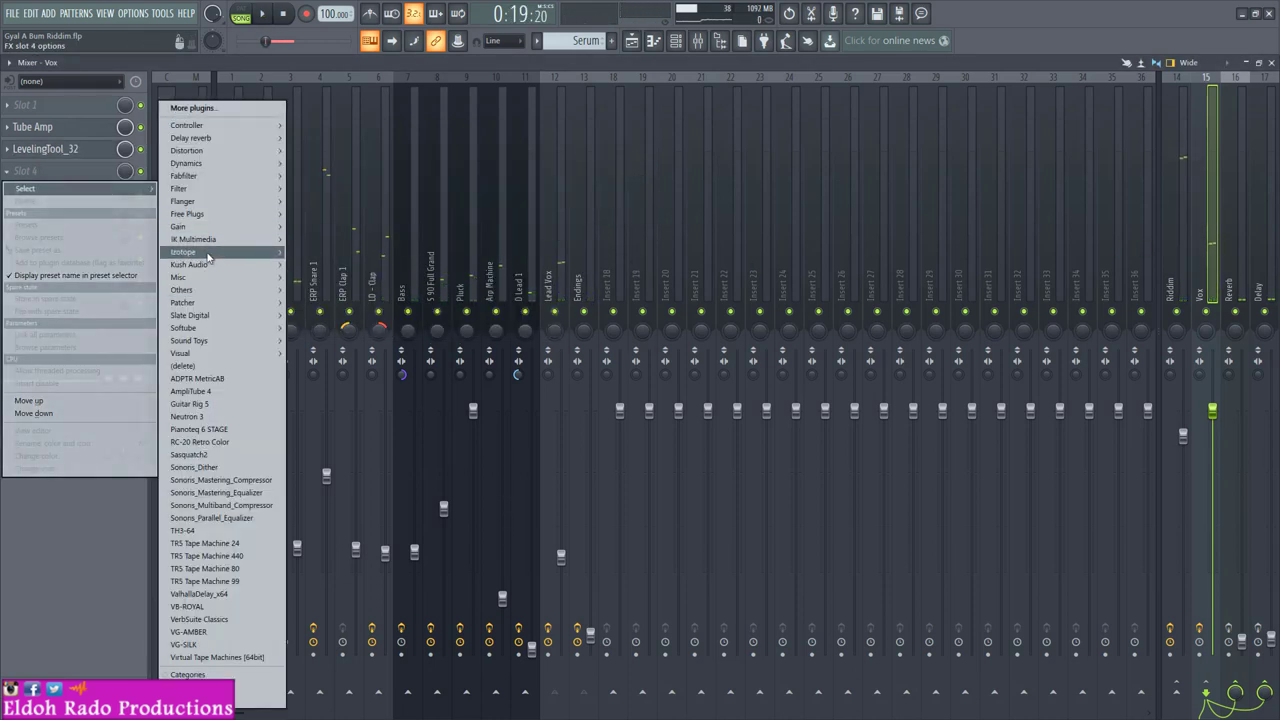
{"action": "mouse_move", "coordinate": [208, 219]}
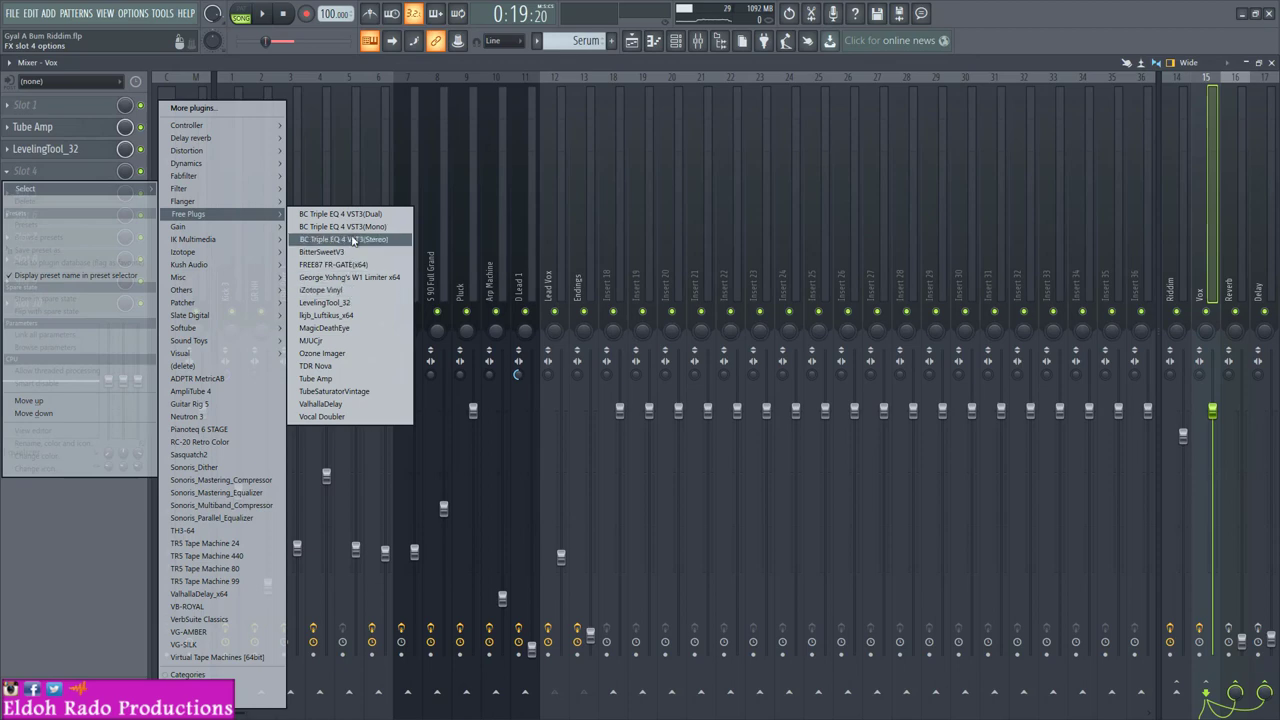
{"action": "left_click", "coordinate": [337, 365]}
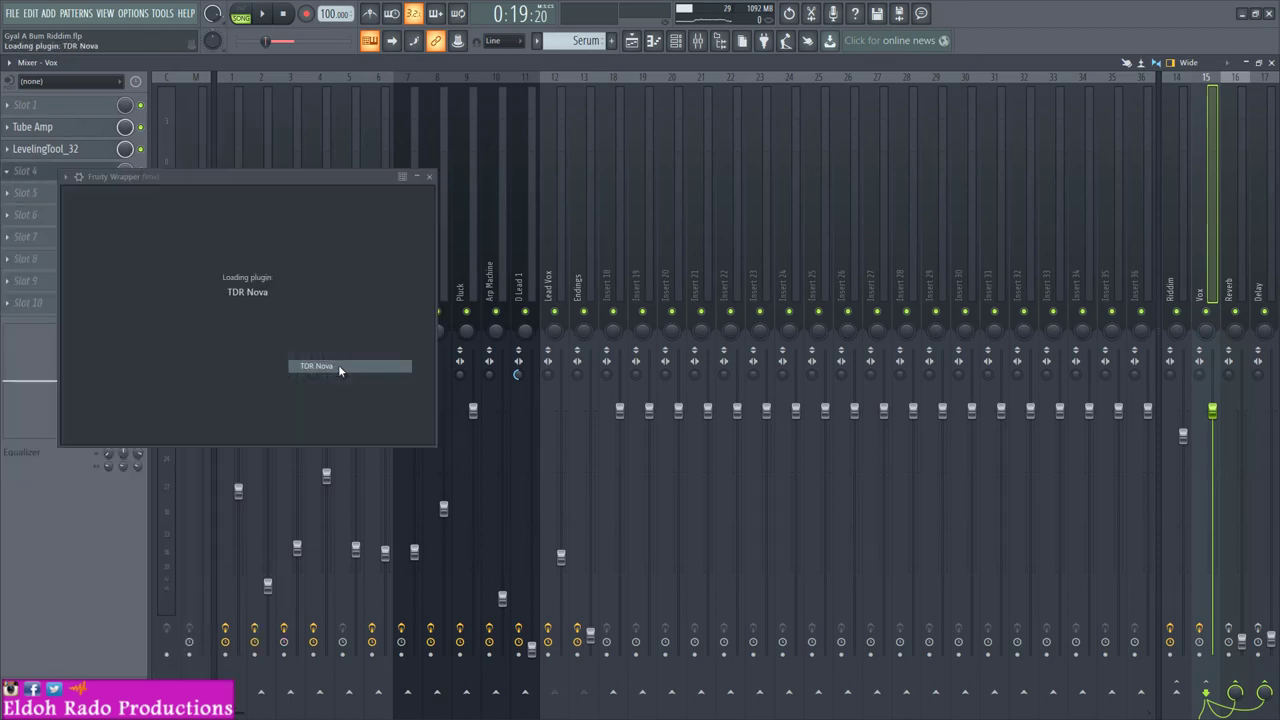
{"action": "key", "text": "space"}
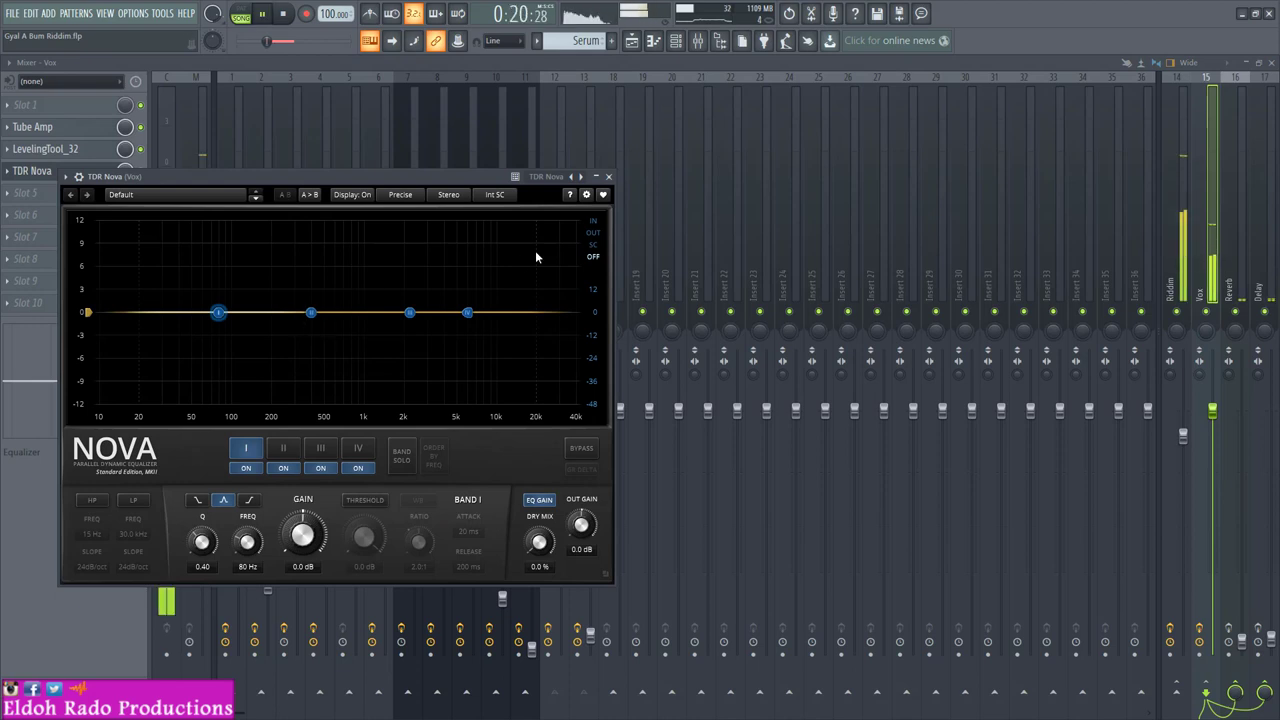
{"action": "left_click", "coordinate": [590, 234]}
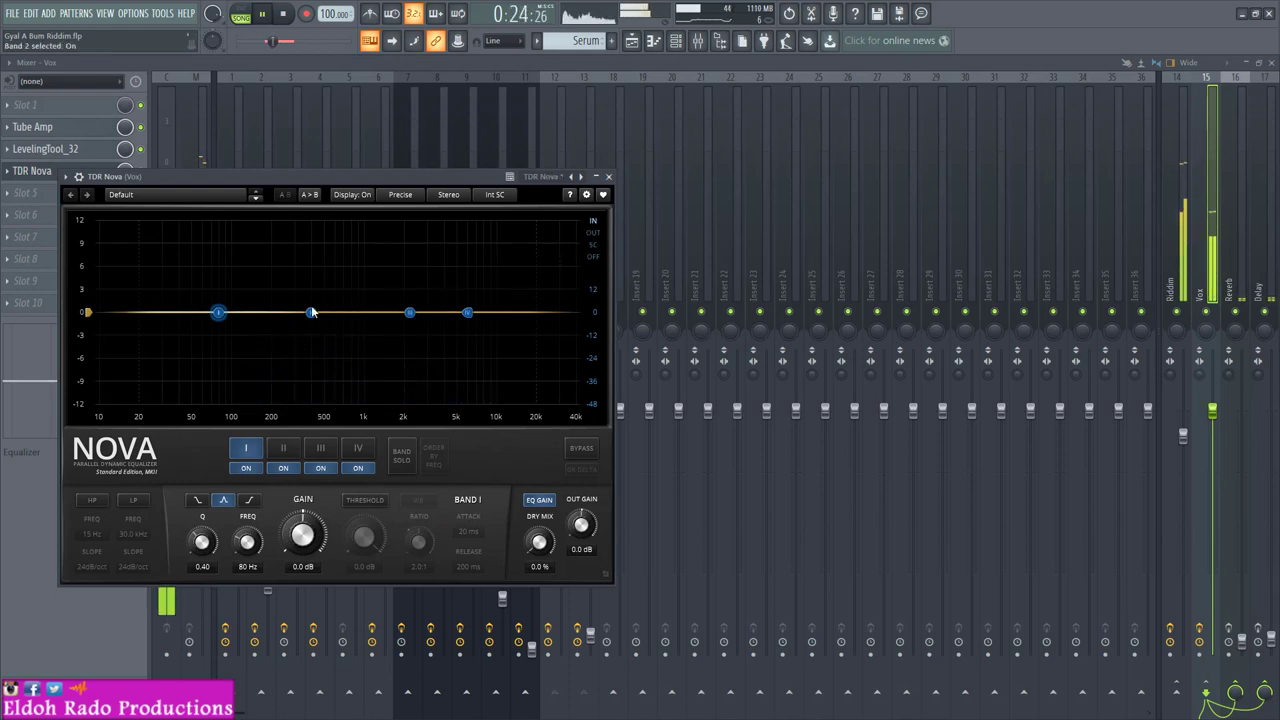
Step: Set TDR Nova's band II to -1.0 dB at 175 Hz with Q 2.02, and band III to -0.9 dB at 361 Hz with Q 2.01
{"action": "left_click_drag", "start_coordinate": [311, 311], "coordinate": [257, 322]}
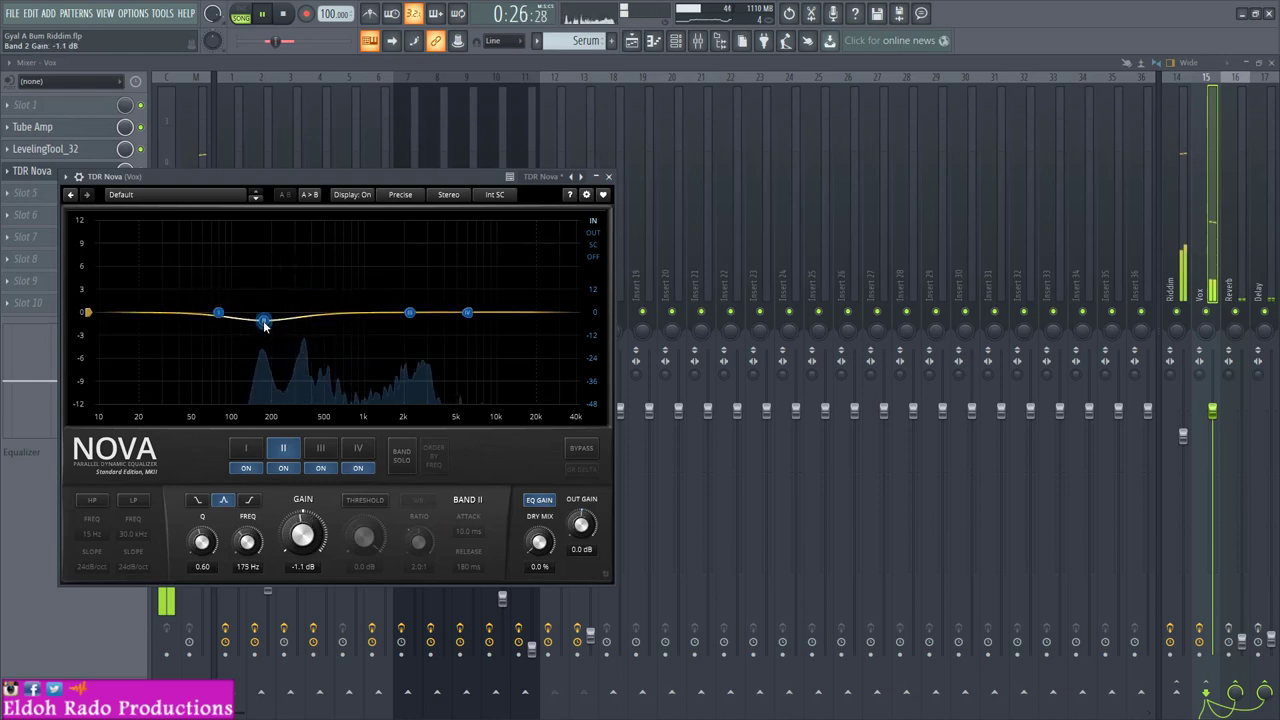
{"action": "left_click_drag", "start_coordinate": [205, 546], "coordinate": [205, 499]}
{"action": "left_click_drag", "start_coordinate": [409, 313], "coordinate": [305, 318]}
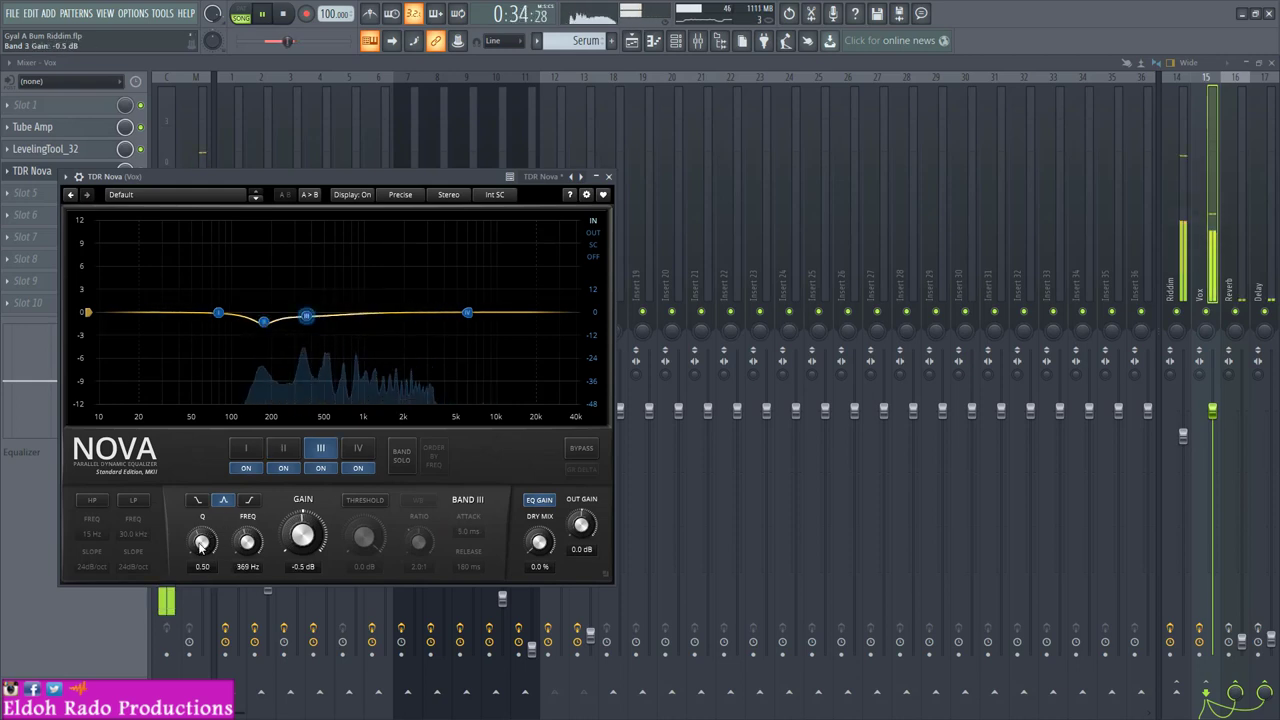
{"action": "left_click_drag", "start_coordinate": [201, 543], "coordinate": [201, 500]}
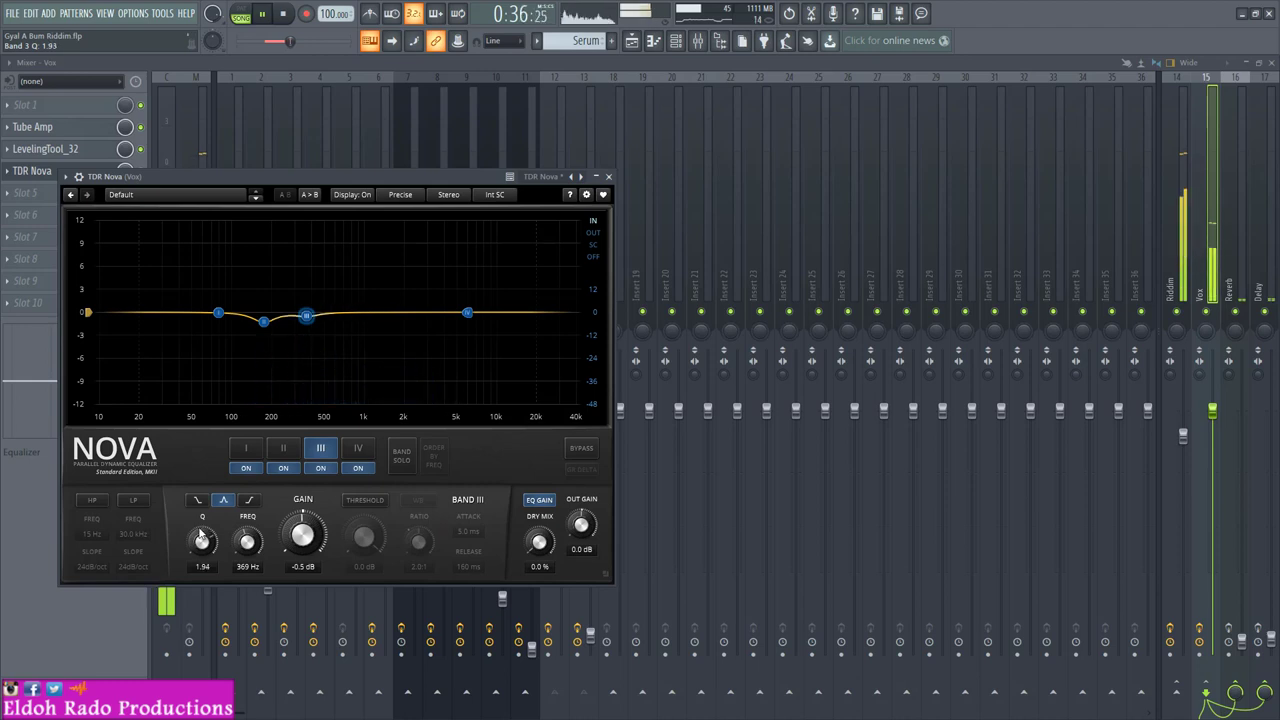
{"action": "left_click_drag", "start_coordinate": [306, 316], "coordinate": [309, 322]}
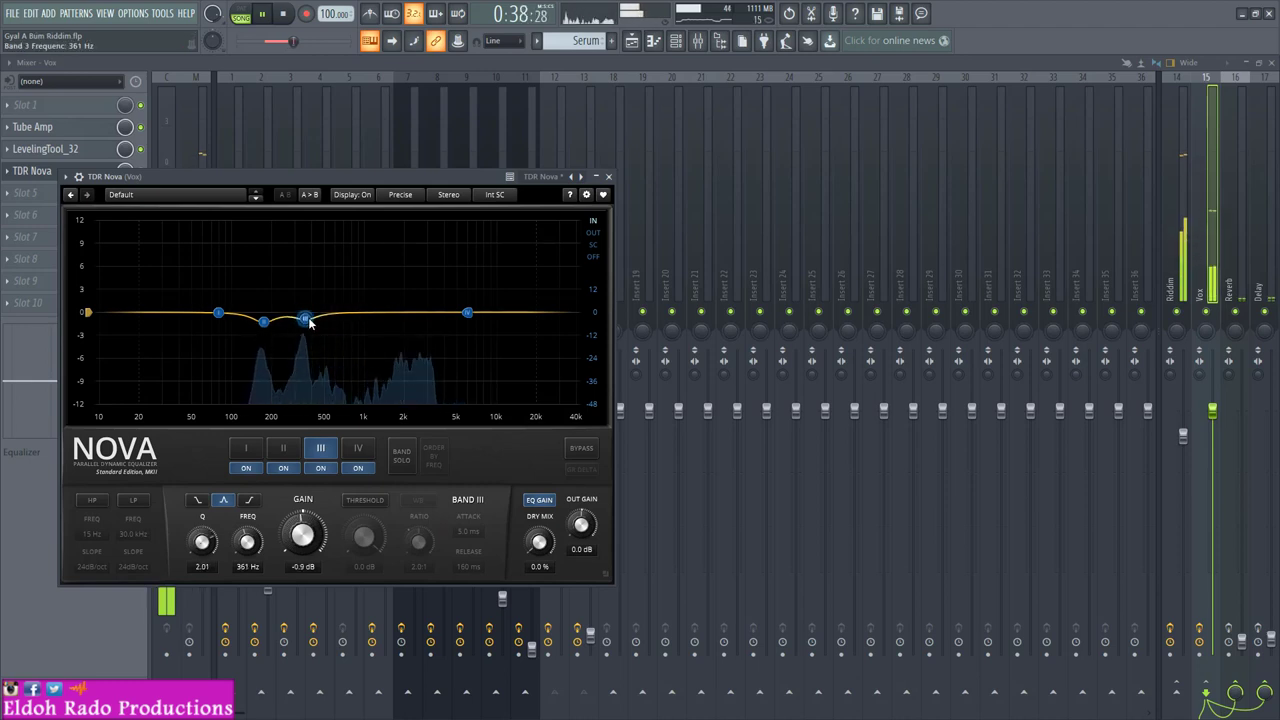
{"action": "left_click", "coordinate": [264, 321]}
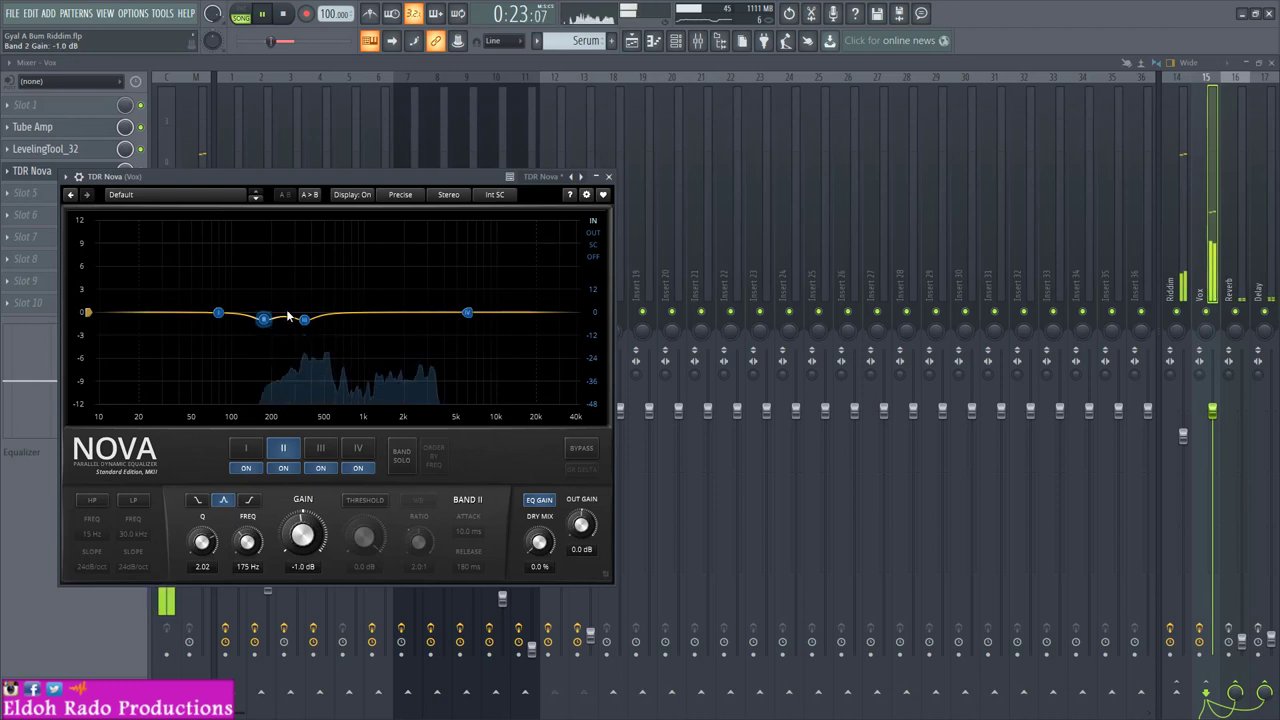
Step: Compare the vocals with TDR Nova bypassed and active on the Vox bus, close its window and stop playback
{"action": "left_click", "coordinate": [80, 177]}
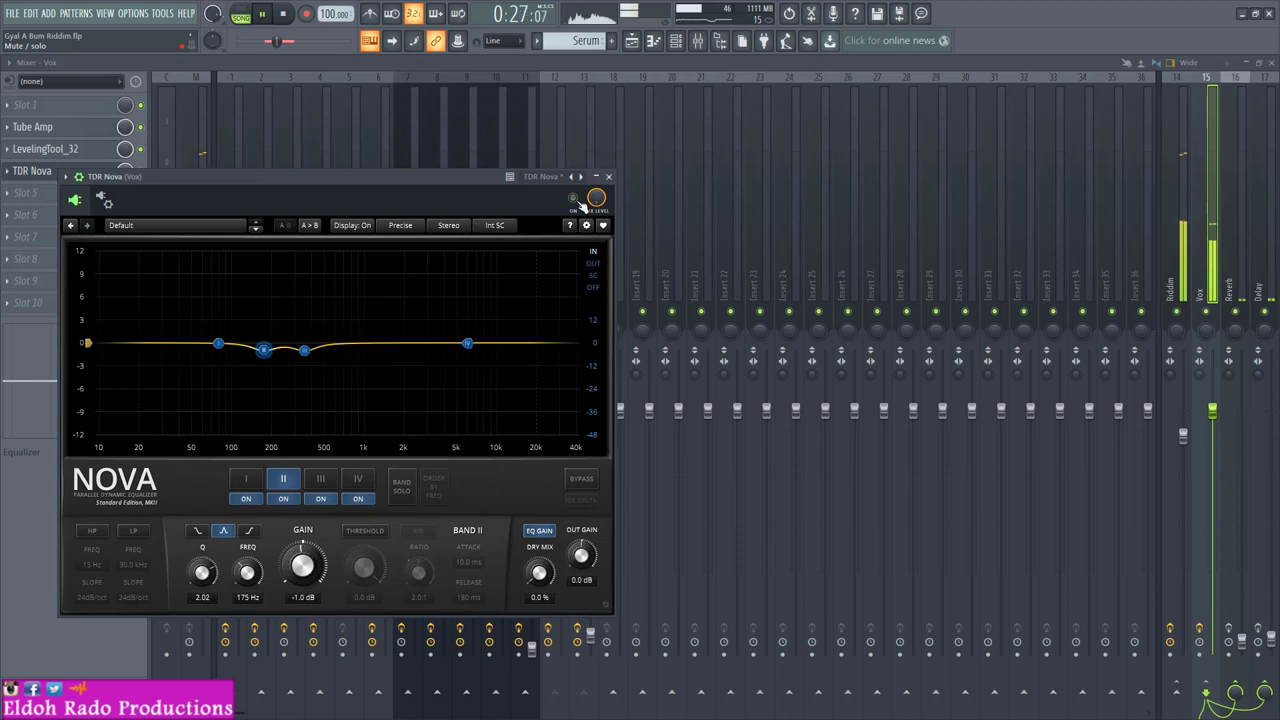
{"action": "left_click", "coordinate": [580, 480]}
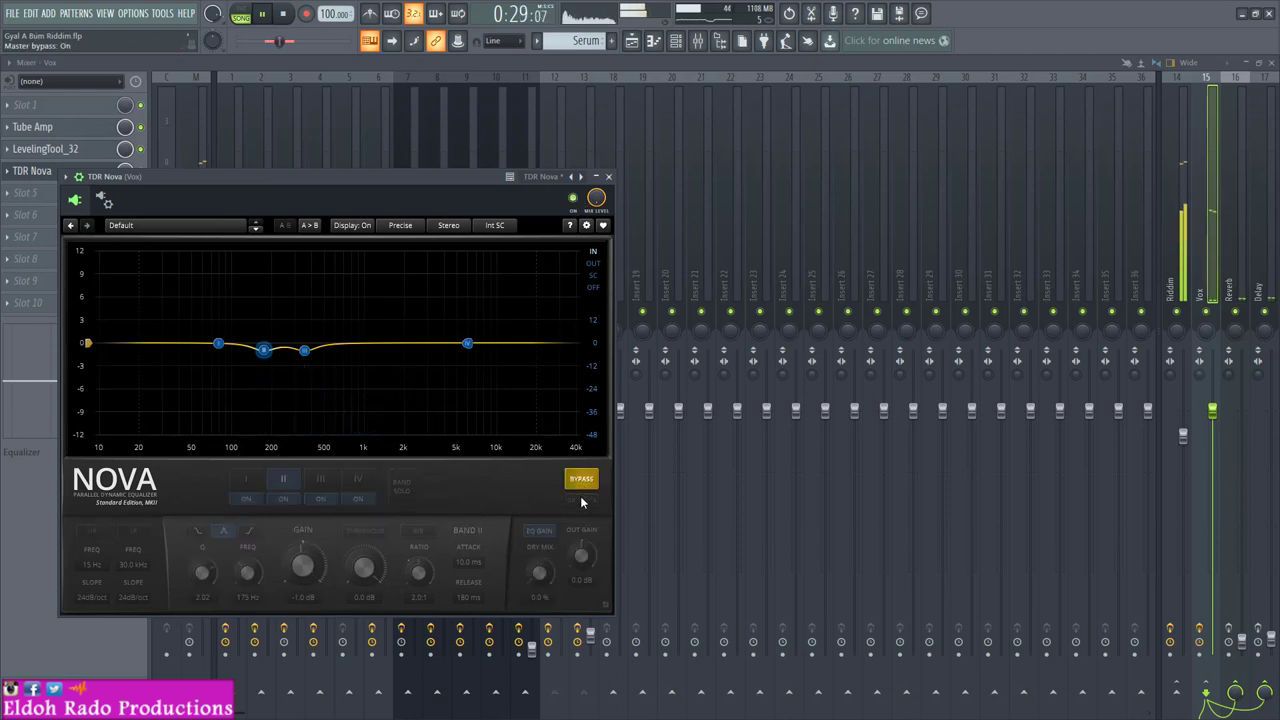
{"action": "left_click", "coordinate": [581, 480]}
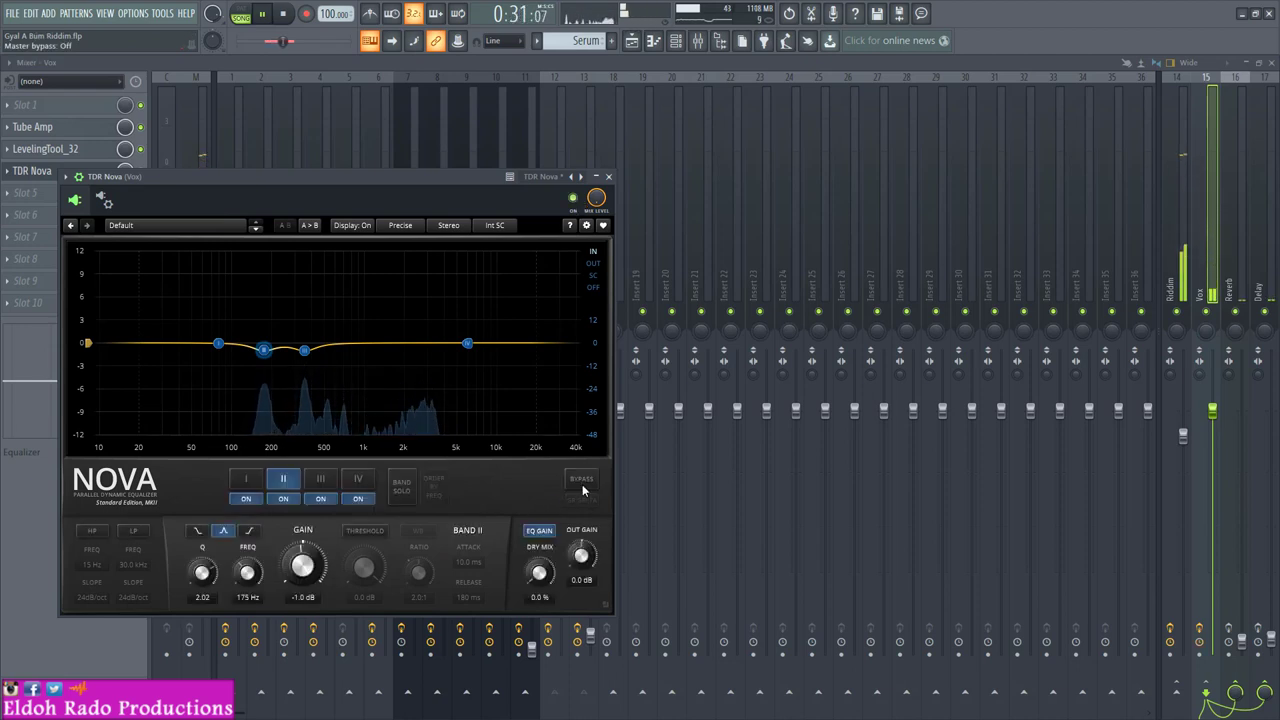
{"action": "left_click", "coordinate": [608, 176]}
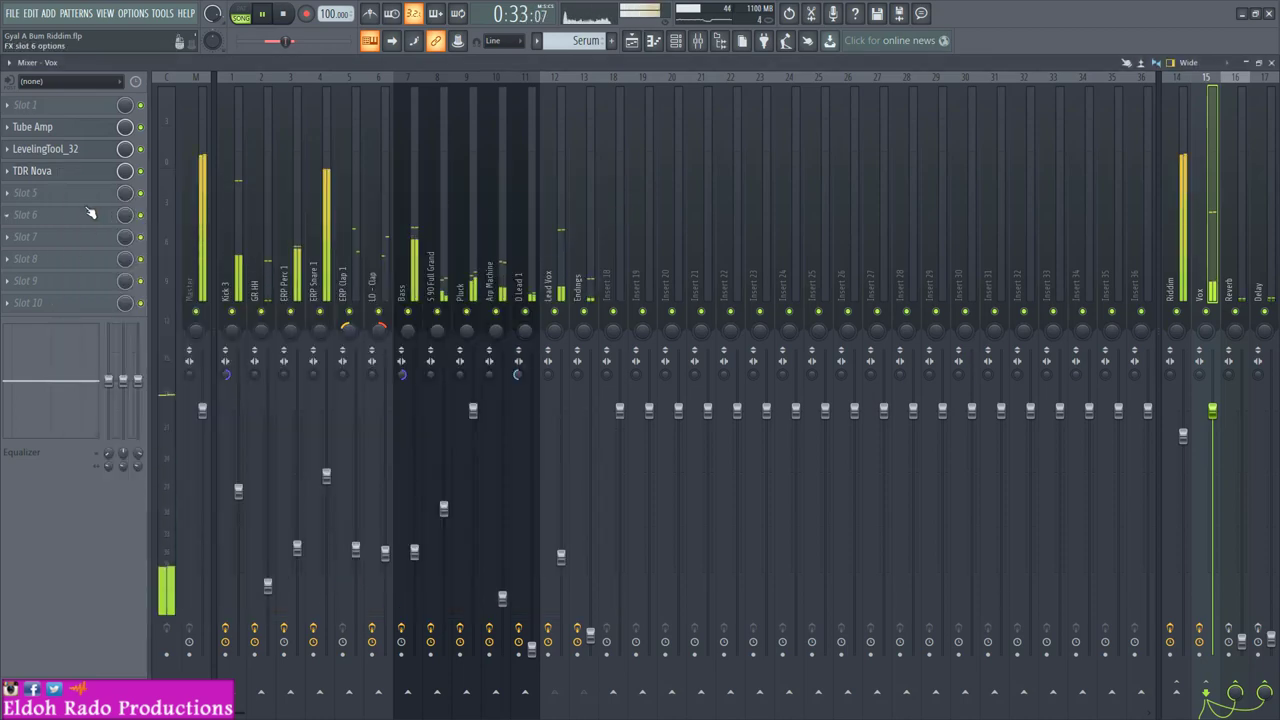
{"action": "key", "text": "space"}
Step: Load BC Triple EQ 4 VST3(Stereo) into slot 5 of the Vox bus and start playback
{"action": "left_click", "coordinate": [85, 193]}
{"action": "mouse_move", "coordinate": [220, 254]}
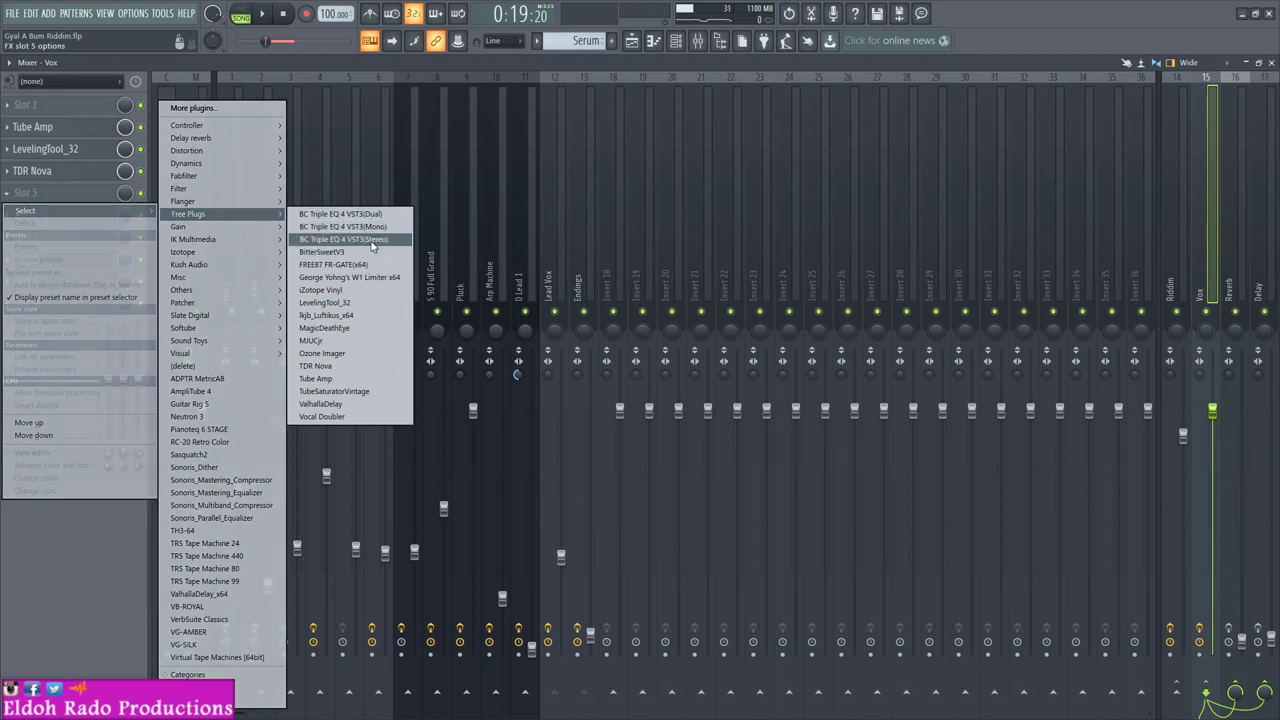
{"action": "left_click", "coordinate": [368, 240]}
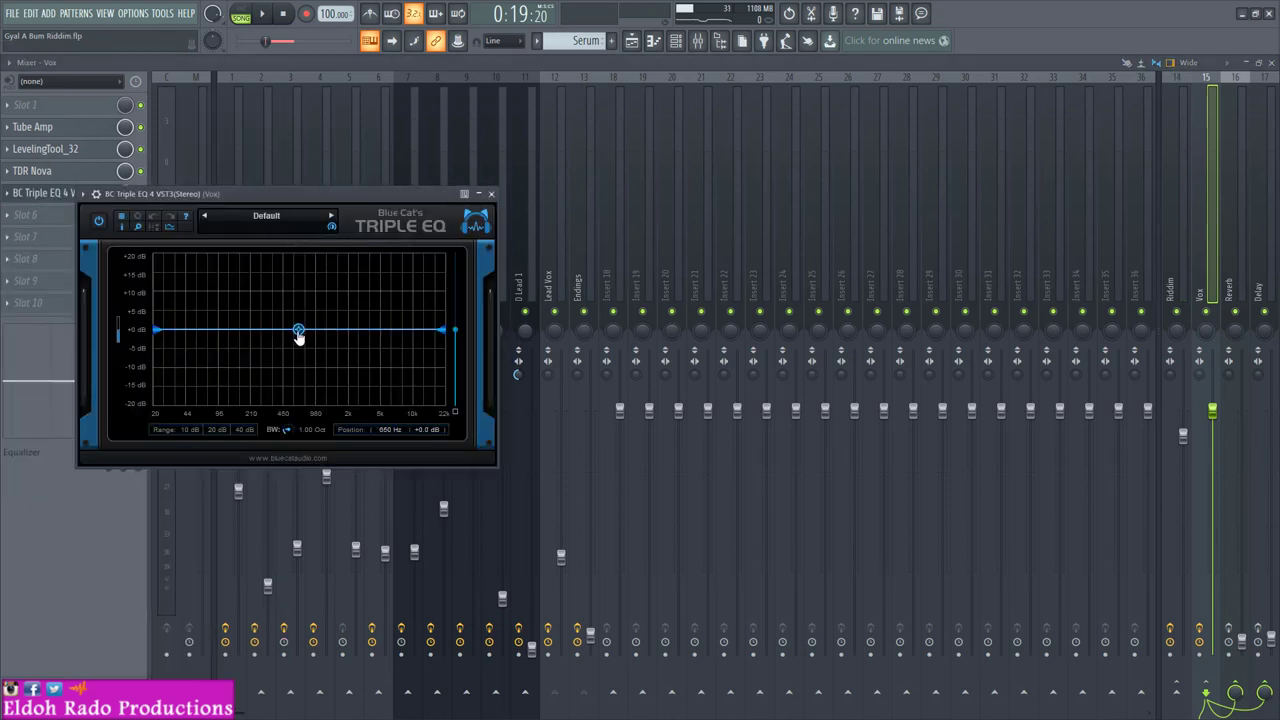
{"action": "left_click_drag", "start_coordinate": [347, 199], "coordinate": [427, 187]}
{"action": "key", "text": "space"}
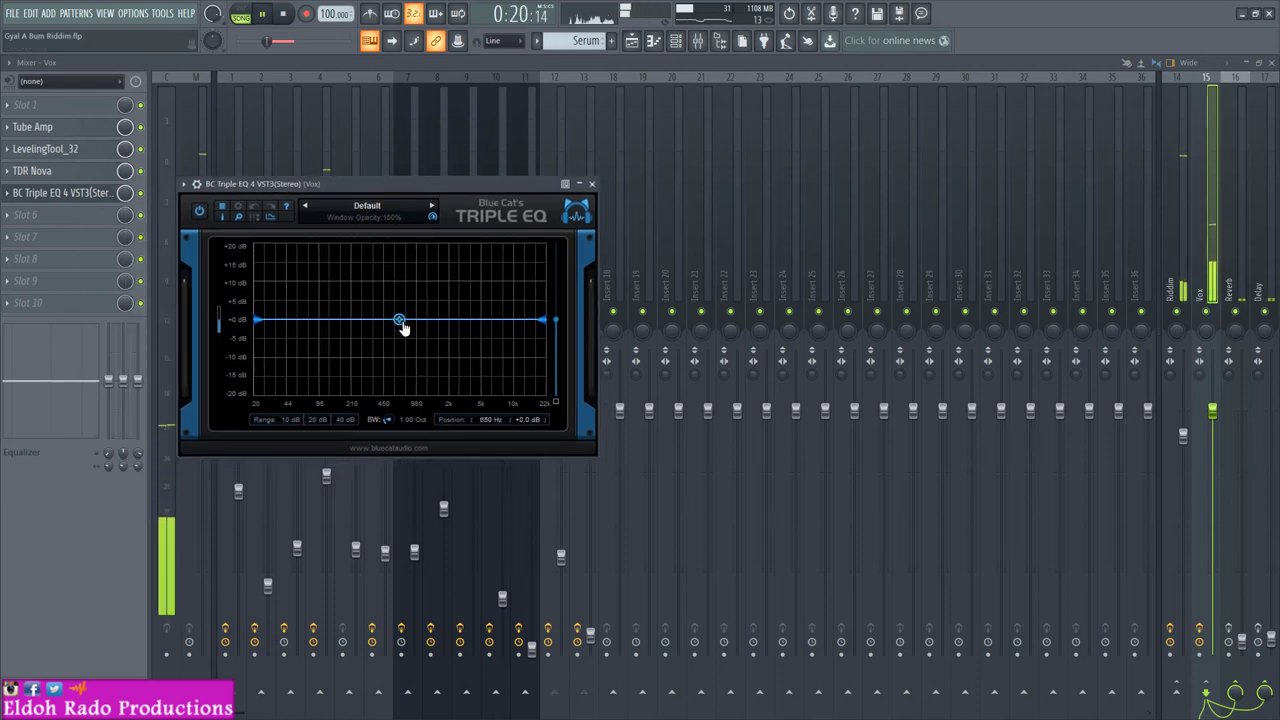
Step: Set Triple EQ's mid band to +1.6 dB at about 2.2 kHz with a 2.50-octave bandwidth, and its high band to +2.3 dB
{"action": "left_click_drag", "start_coordinate": [400, 322], "coordinate": [450, 310]}
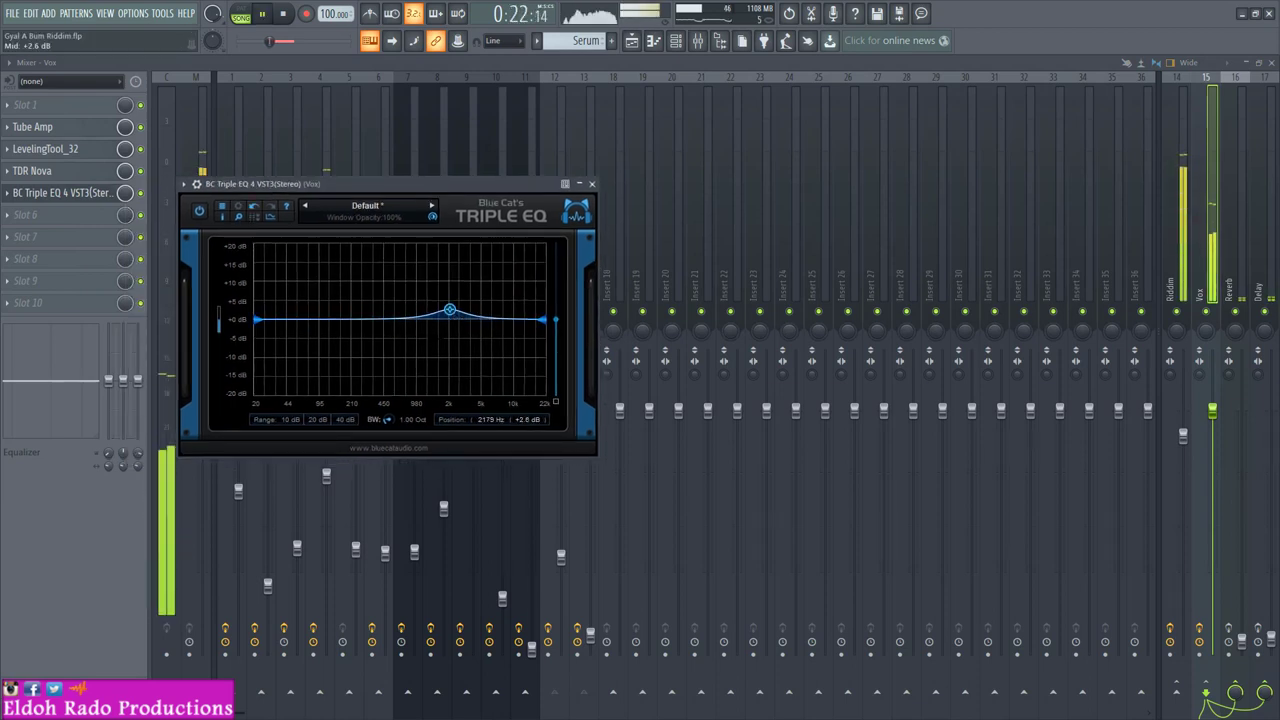
{"action": "left_click_drag", "start_coordinate": [391, 421], "coordinate": [404, 399]}
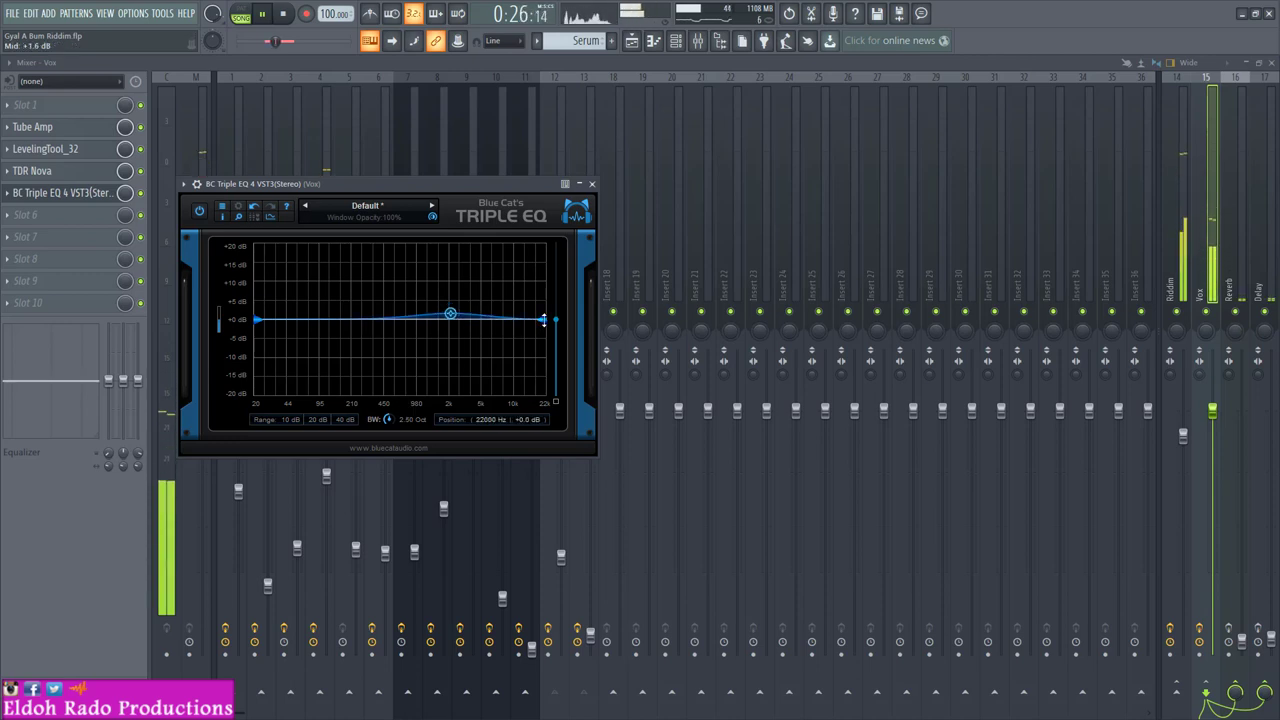
{"action": "left_click_drag", "start_coordinate": [543, 320], "coordinate": [545, 309]}
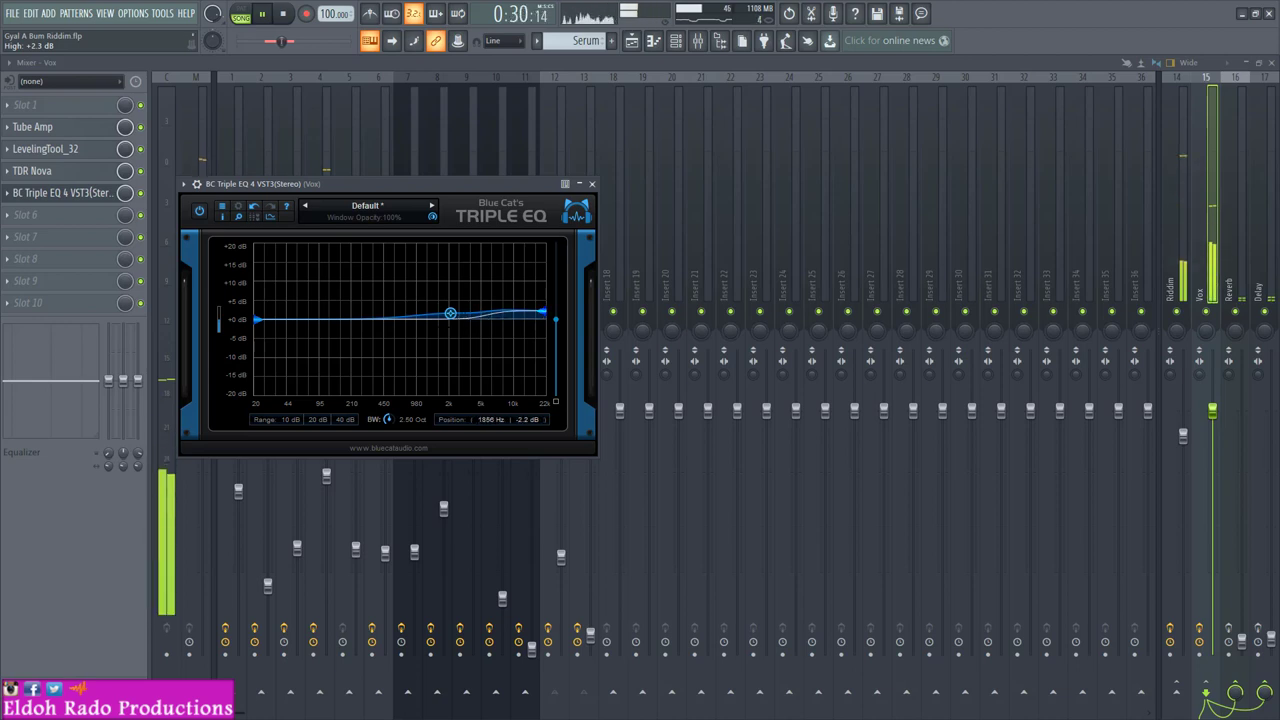
Step: Shift Triple EQ's mid band slightly higher in frequency, close its window, stop playback and select the Reverb track
{"action": "left_click_drag", "start_coordinate": [453, 315], "coordinate": [478, 319]}
{"action": "left_click", "coordinate": [592, 184]}
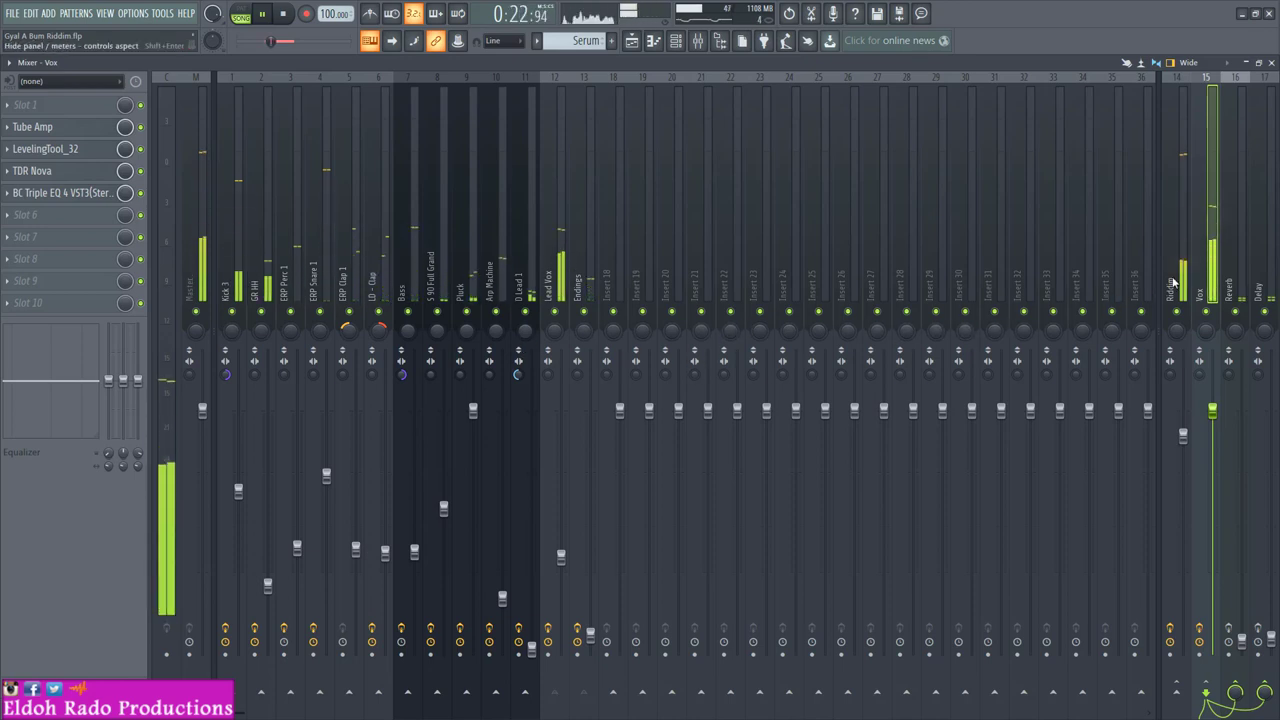
{"action": "key", "text": "space"}
{"action": "left_click", "coordinate": [1235, 261]}
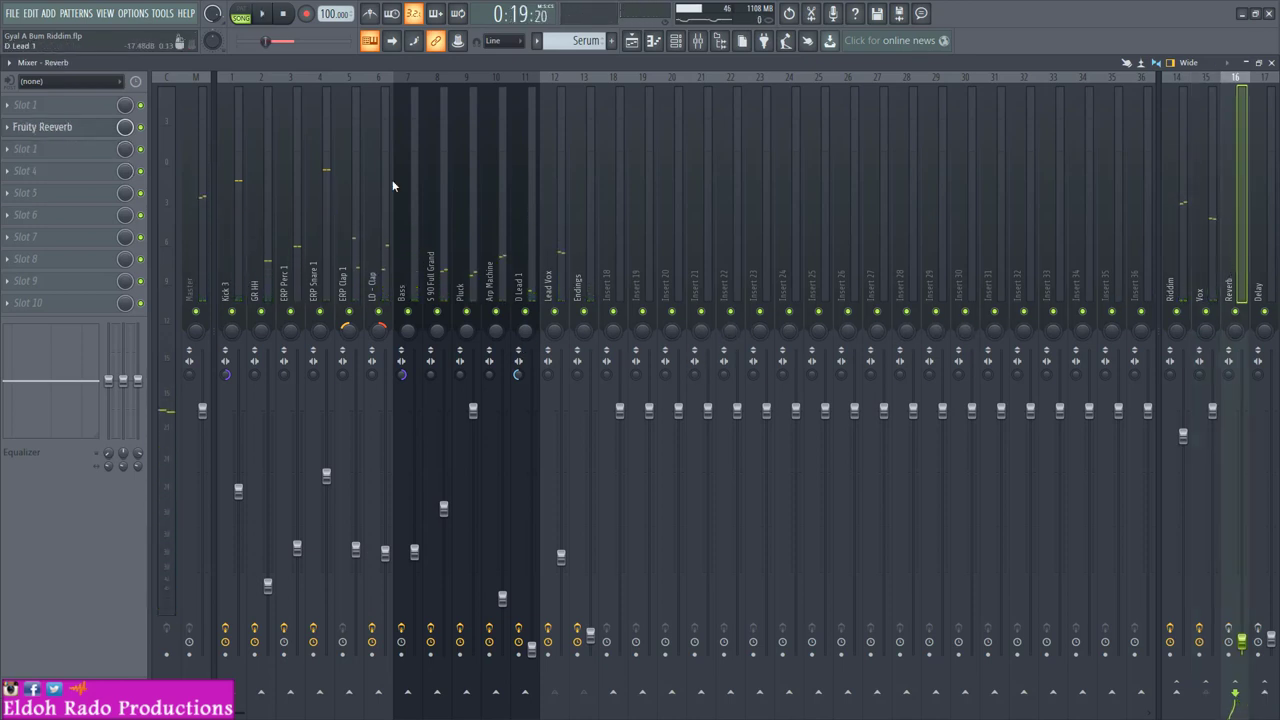
Step: Try lkjb_Luftikus_x64 in slot 3 of the Reverb track with Fruity Reeverb disabled, and delete it from the slot
{"action": "left_click", "coordinate": [16, 138]}
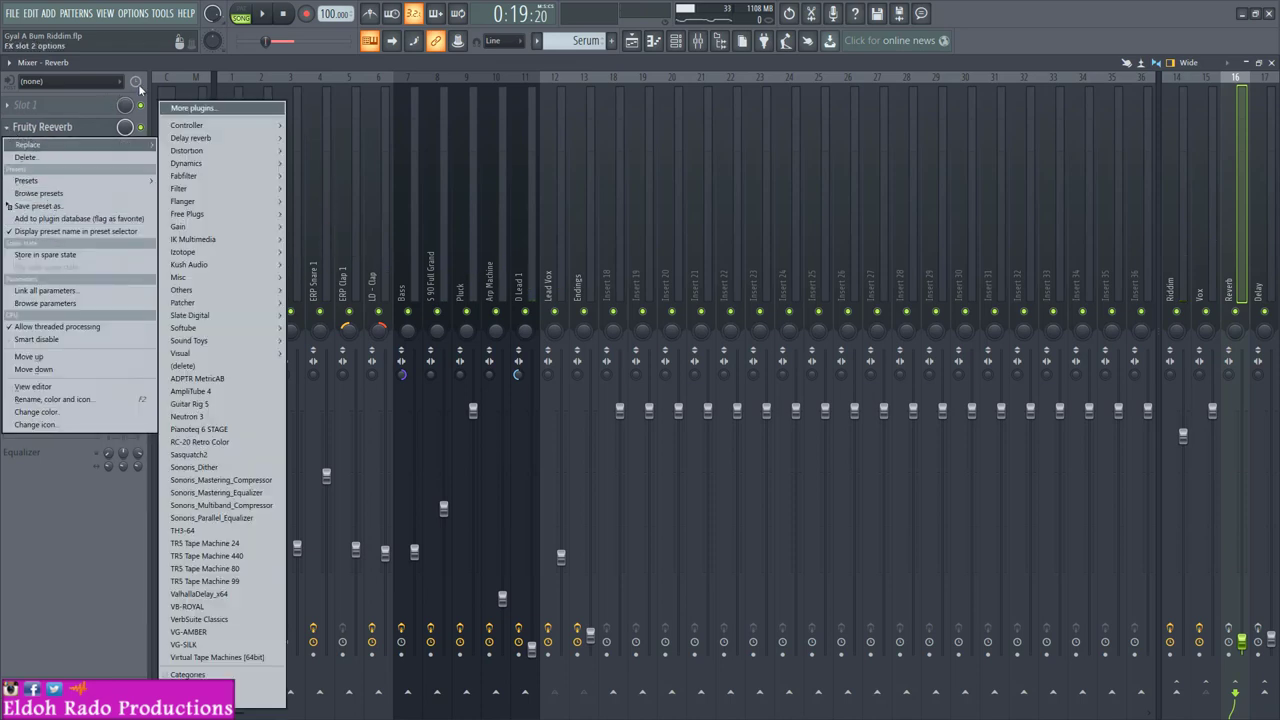
{"action": "left_click", "coordinate": [160, 74]}
{"action": "left_click", "coordinate": [72, 155]}
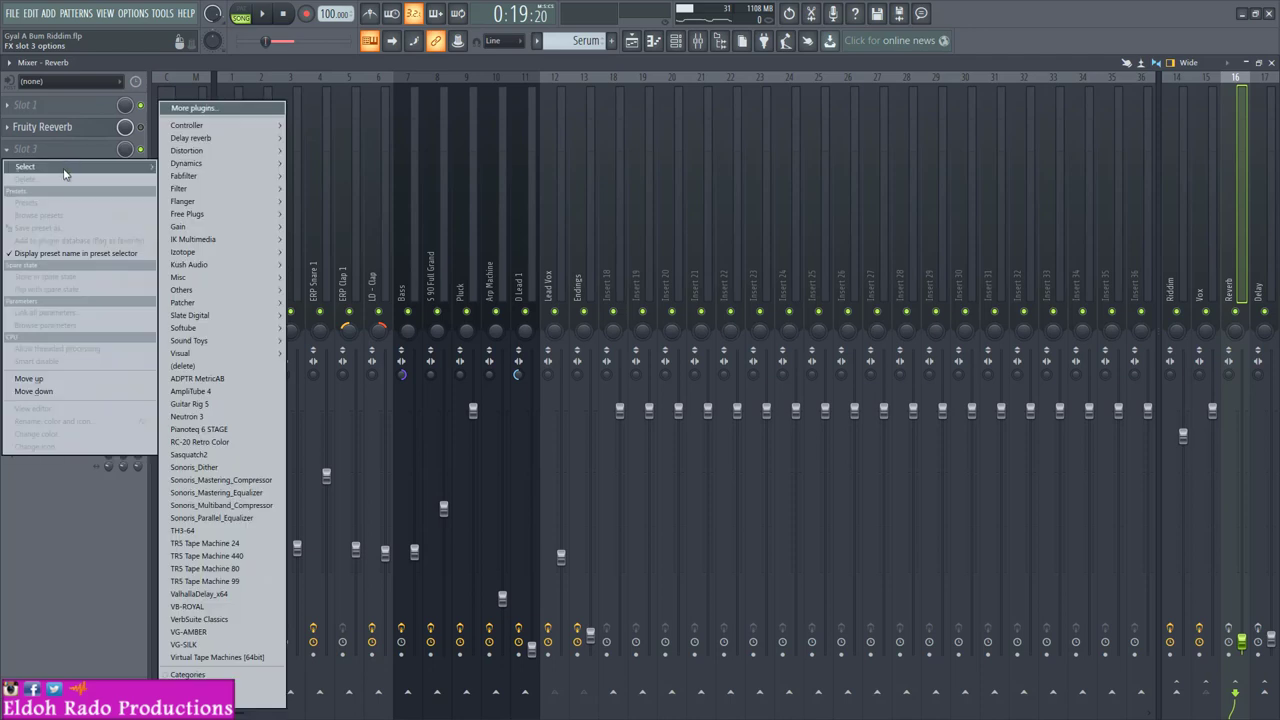
{"action": "mouse_move", "coordinate": [207, 226]}
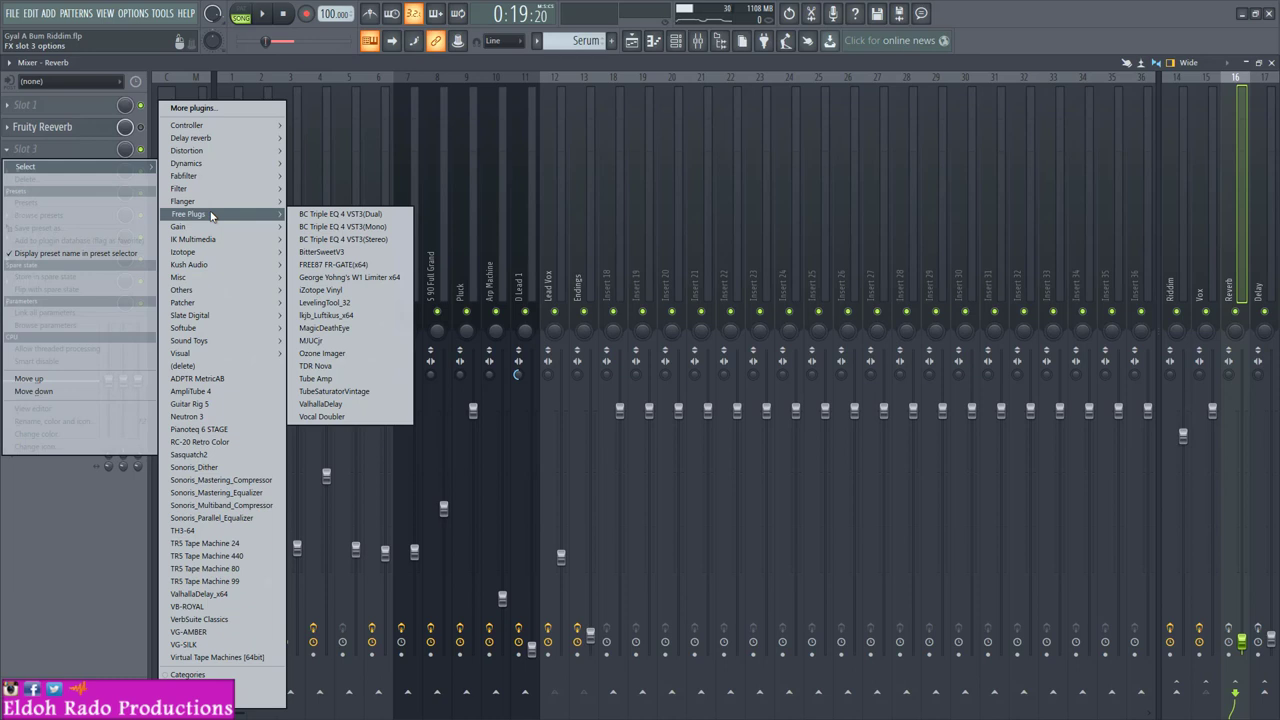
{"action": "left_click", "coordinate": [349, 315]}
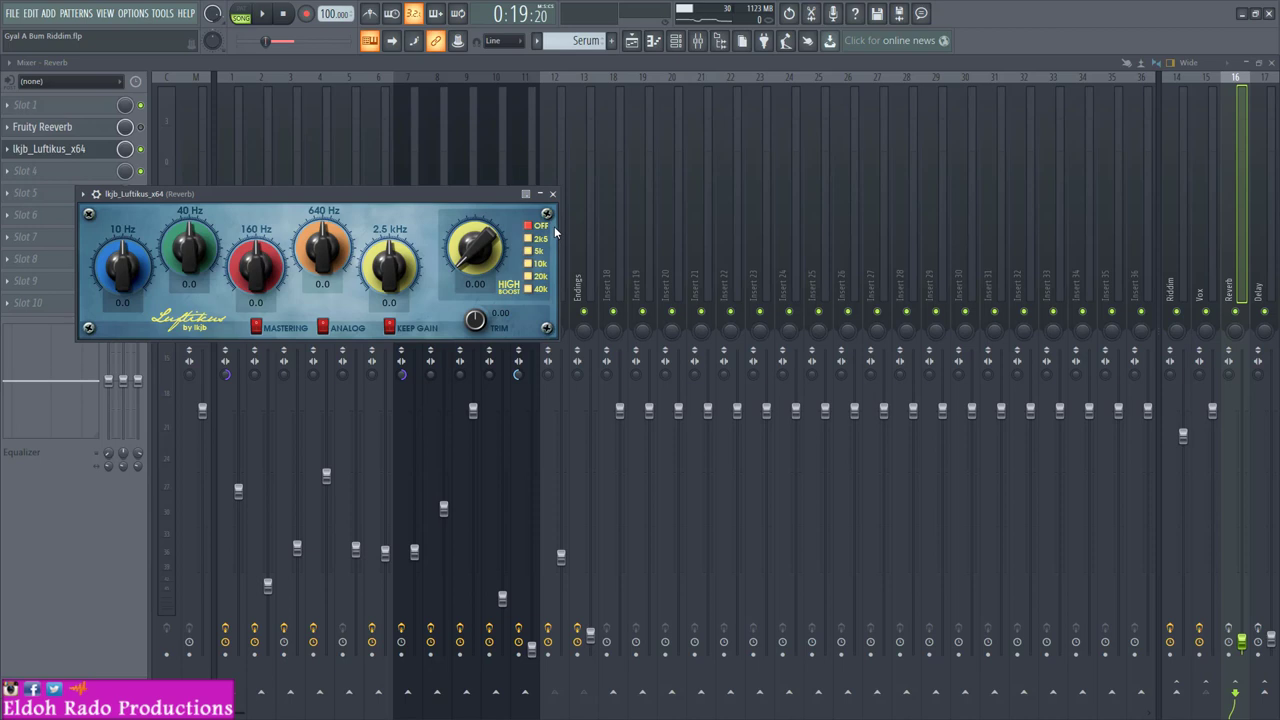
{"action": "left_click", "coordinate": [18, 152]}
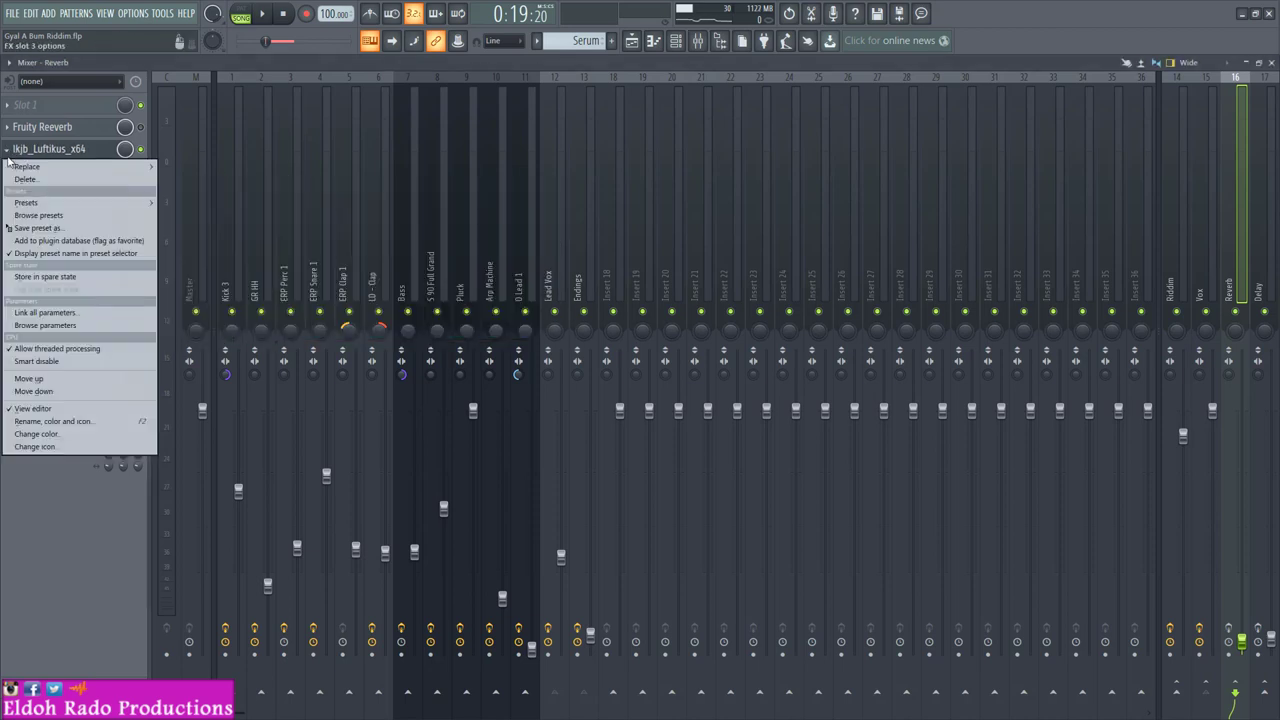
{"action": "left_click", "coordinate": [59, 180]}
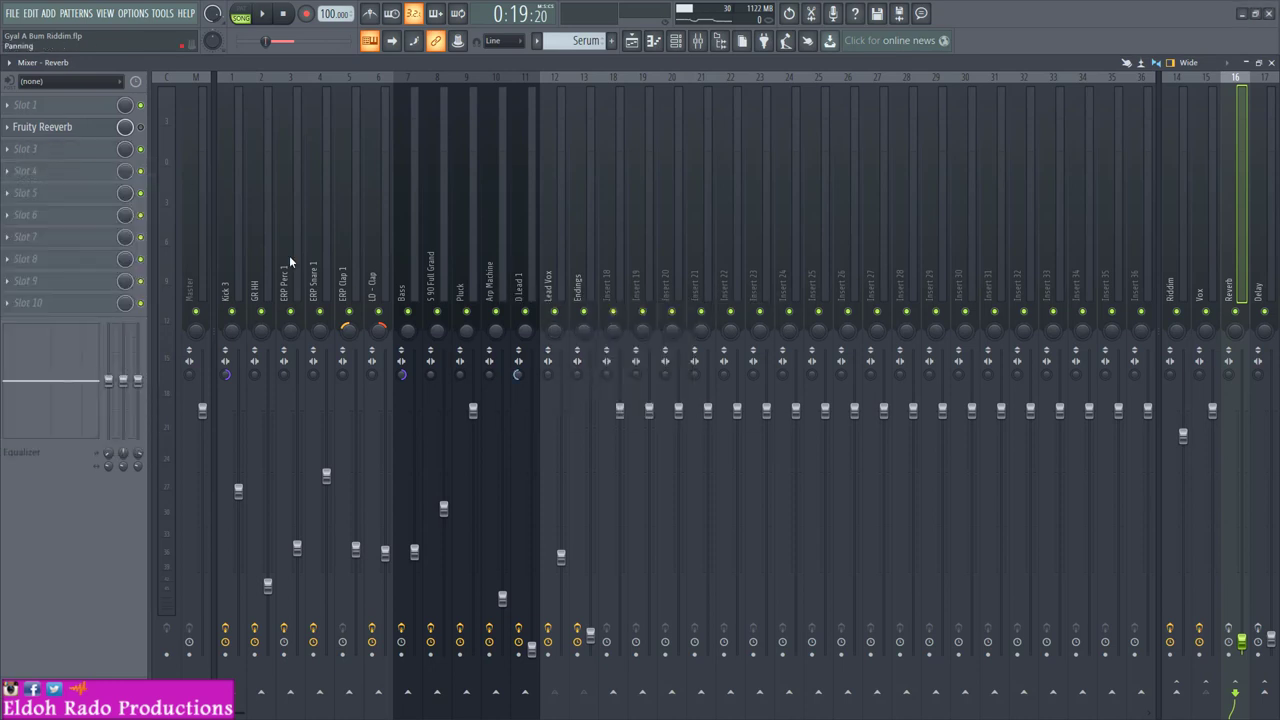
{"action": "left_click", "coordinate": [40, 149]}
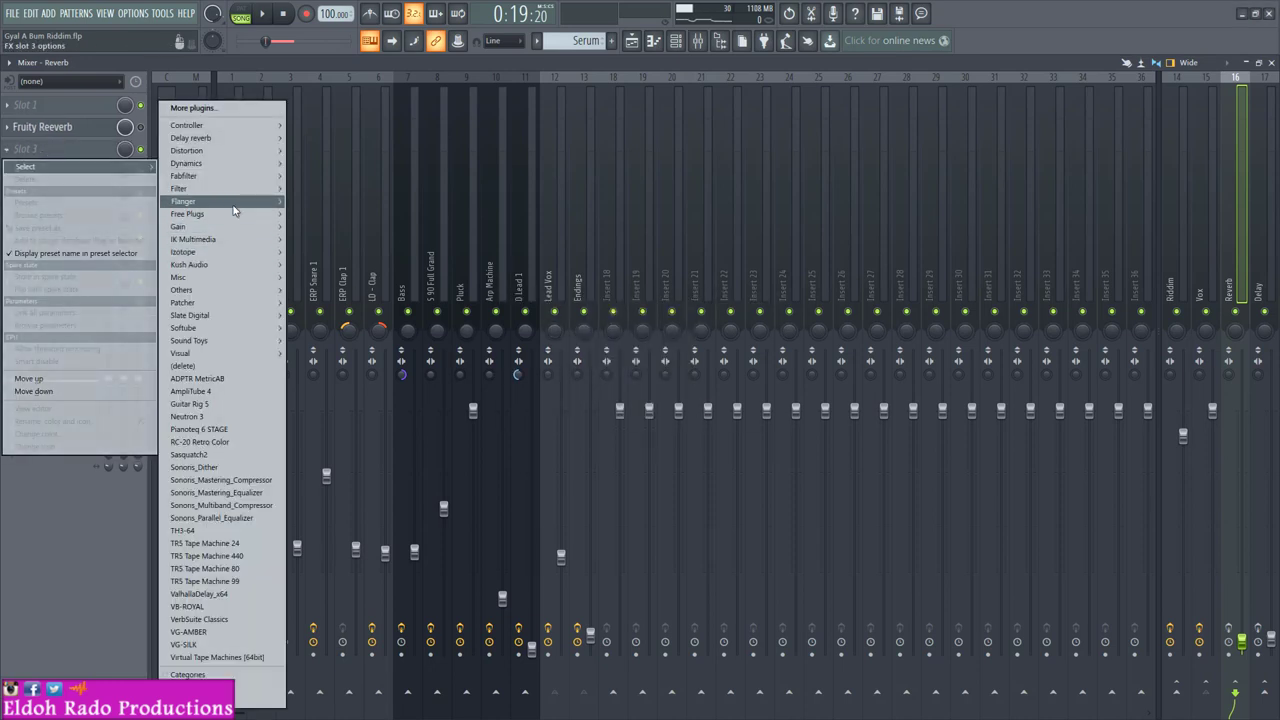
{"action": "mouse_move", "coordinate": [239, 178]}
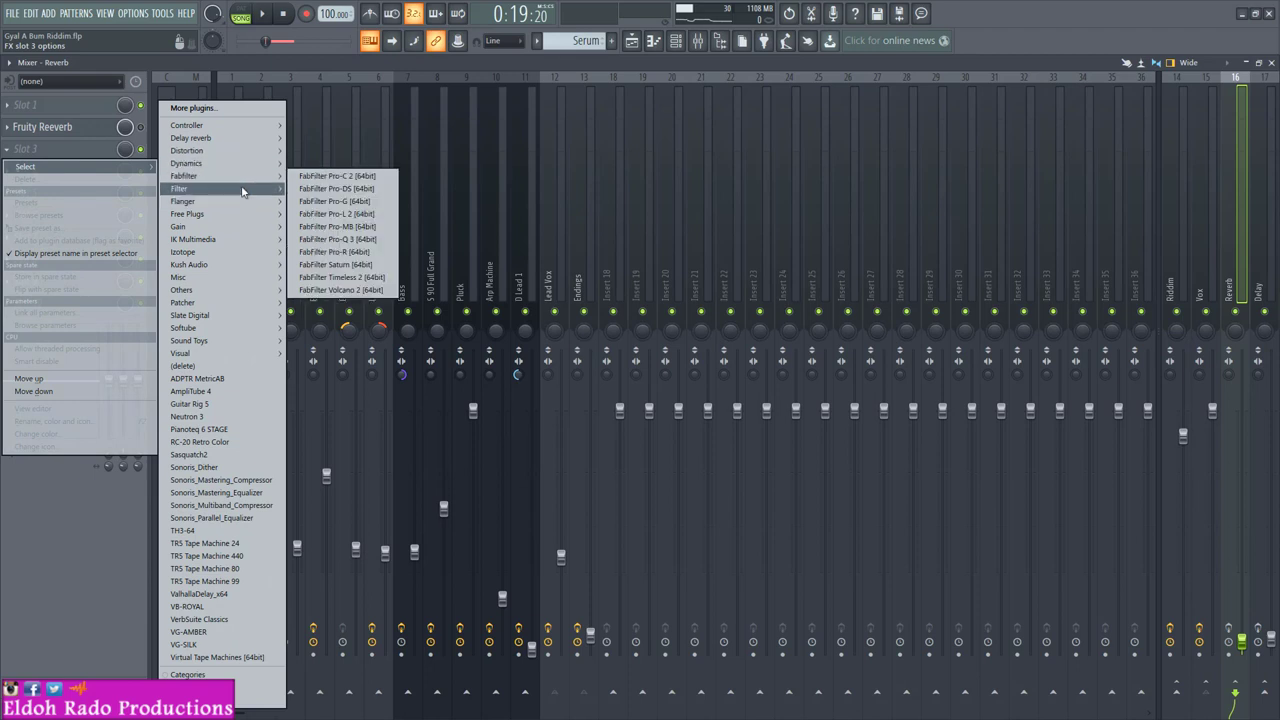
{"action": "mouse_move", "coordinate": [227, 218]}
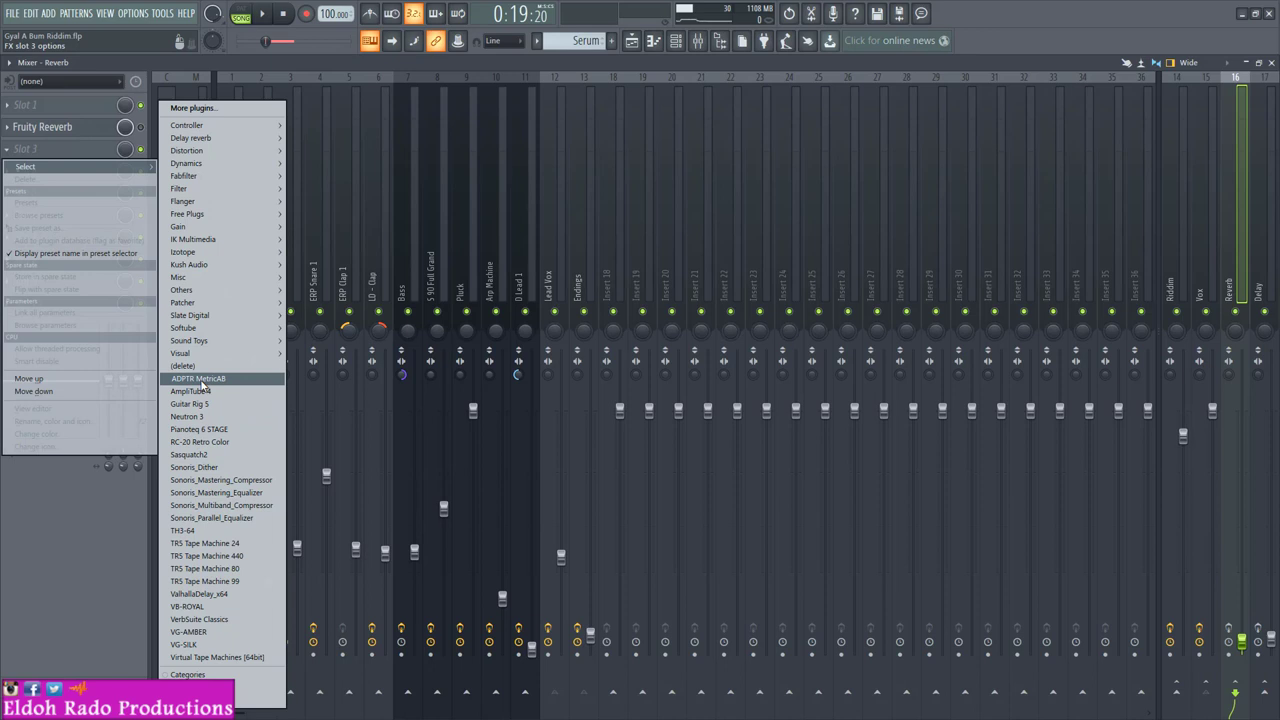
{"action": "left_click", "coordinate": [626, 64]}
Step: Set Fruity Reeverb's low cut to 575 Hz, high cut 6.5 kHz, predelay 140 ms, room size 36, diffusion 85 and decay 1.8 sec
{"action": "left_click", "coordinate": [100, 127]}
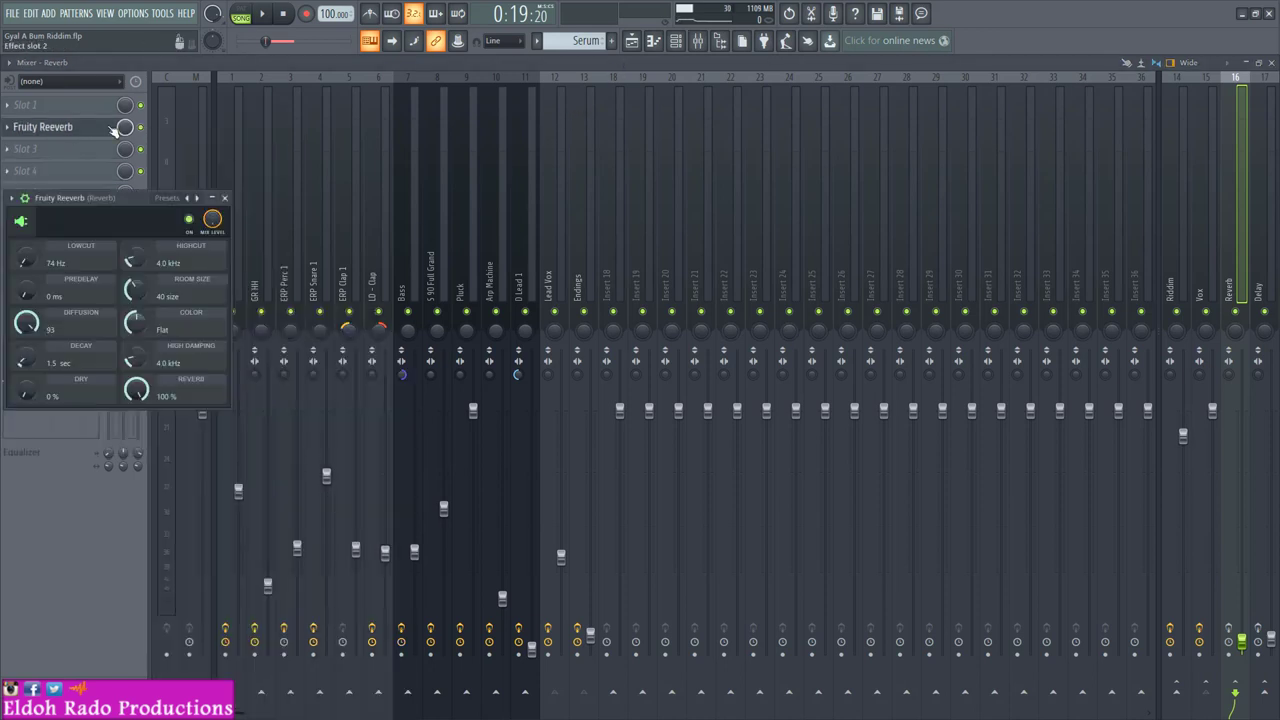
{"action": "left_click_drag", "start_coordinate": [104, 199], "coordinate": [425, 133]}
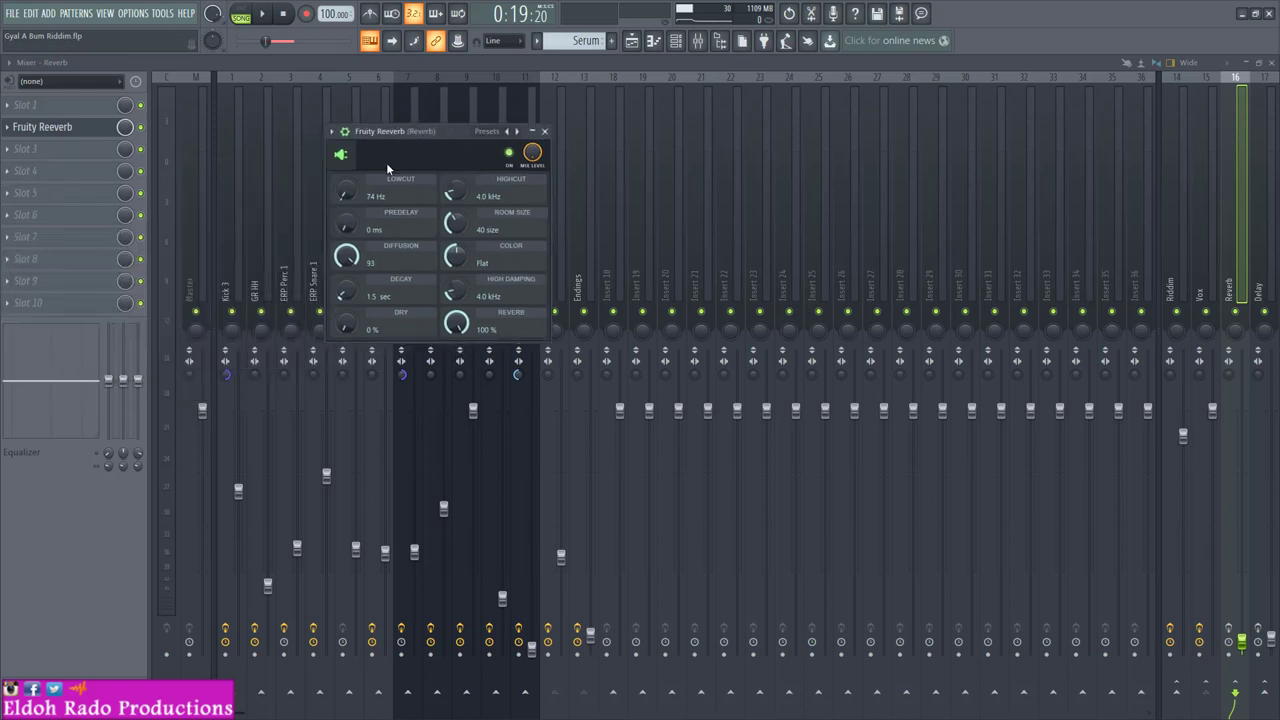
{"action": "left_click_drag", "start_coordinate": [345, 193], "coordinate": [345, 166]}
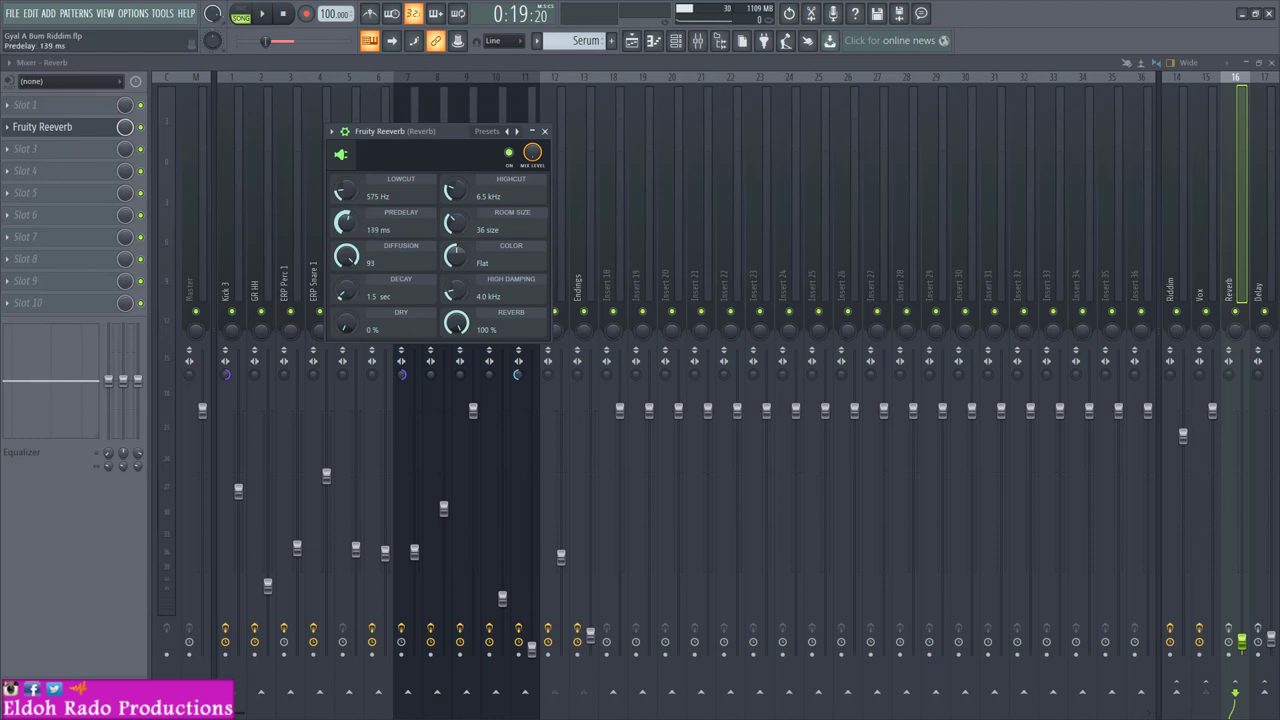
{"action": "left_click_drag", "start_coordinate": [346, 256], "coordinate": [346, 261]}
{"action": "left_click_drag", "start_coordinate": [436, 130], "coordinate": [496, 139]}
Step: Close Fruity Reeverb, set the Reverb track's volume to 17% (-26.2 dB) during playback, and stop playback
{"action": "key", "text": "space"}
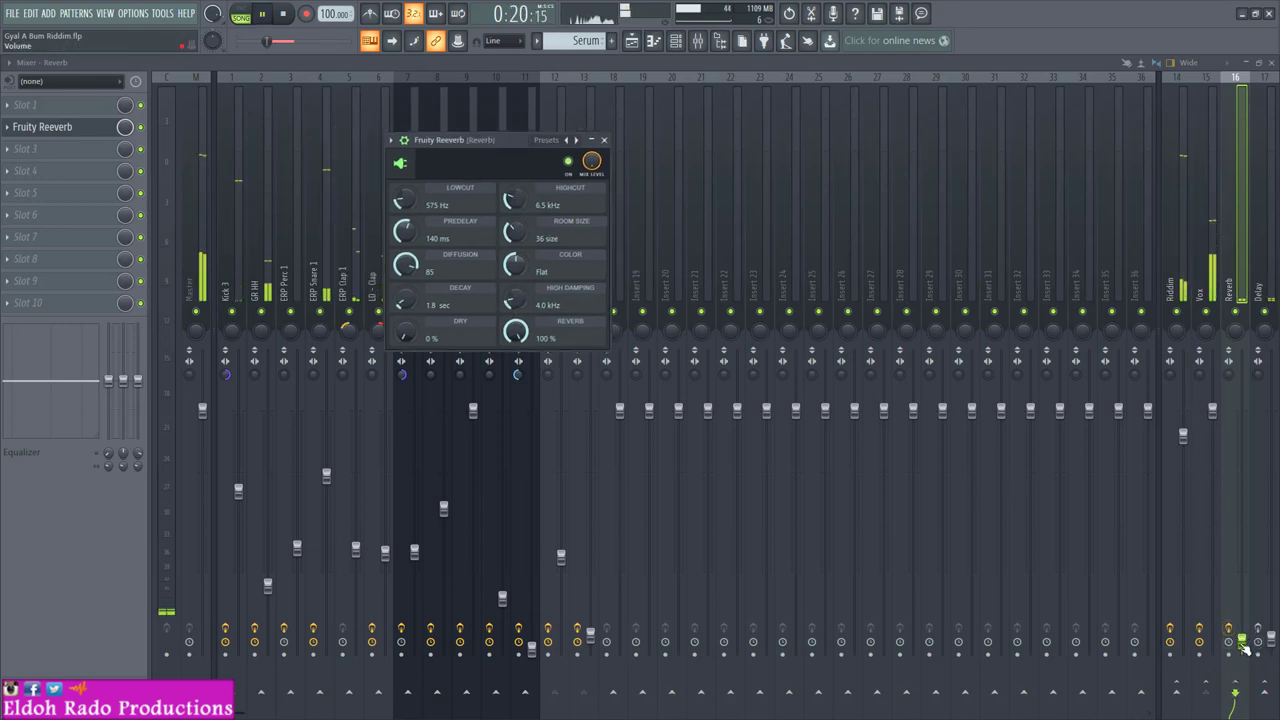
{"action": "left_click", "coordinate": [1243, 645]}
{"action": "left_click_drag", "start_coordinate": [1243, 645], "coordinate": [1242, 588]}
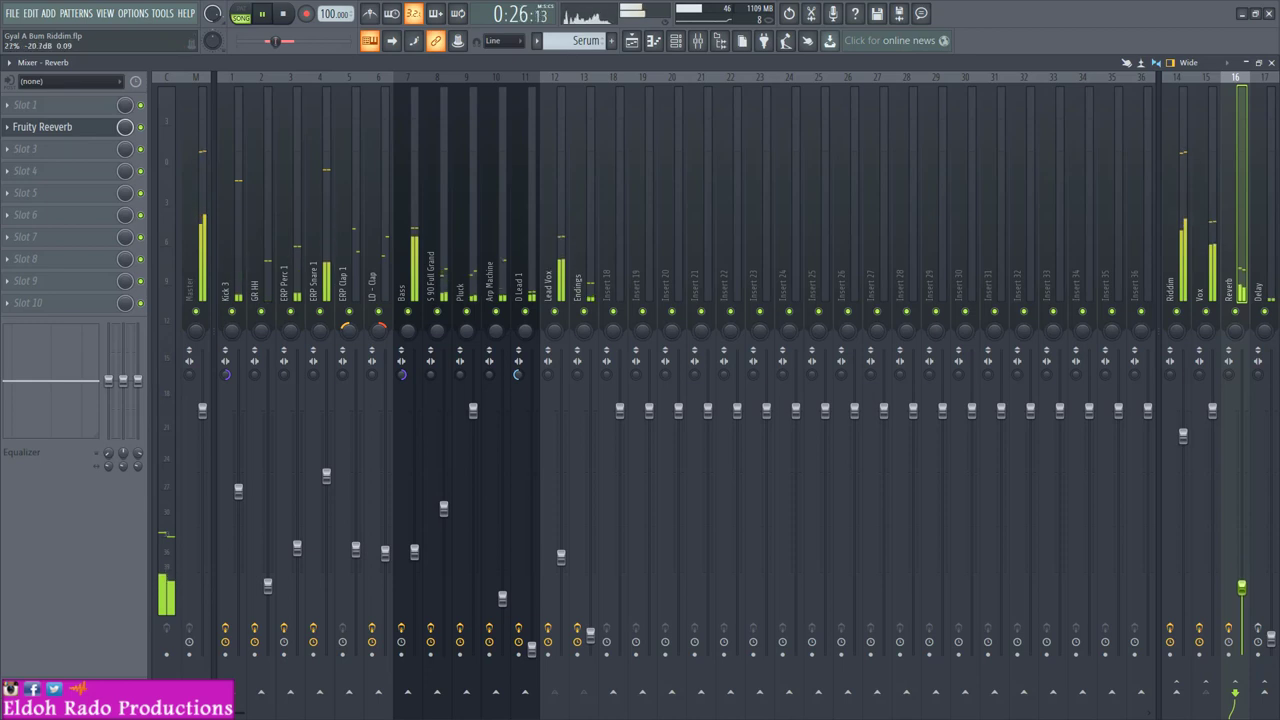
{"action": "left_click_drag", "start_coordinate": [1242, 588], "coordinate": [1242, 613]}
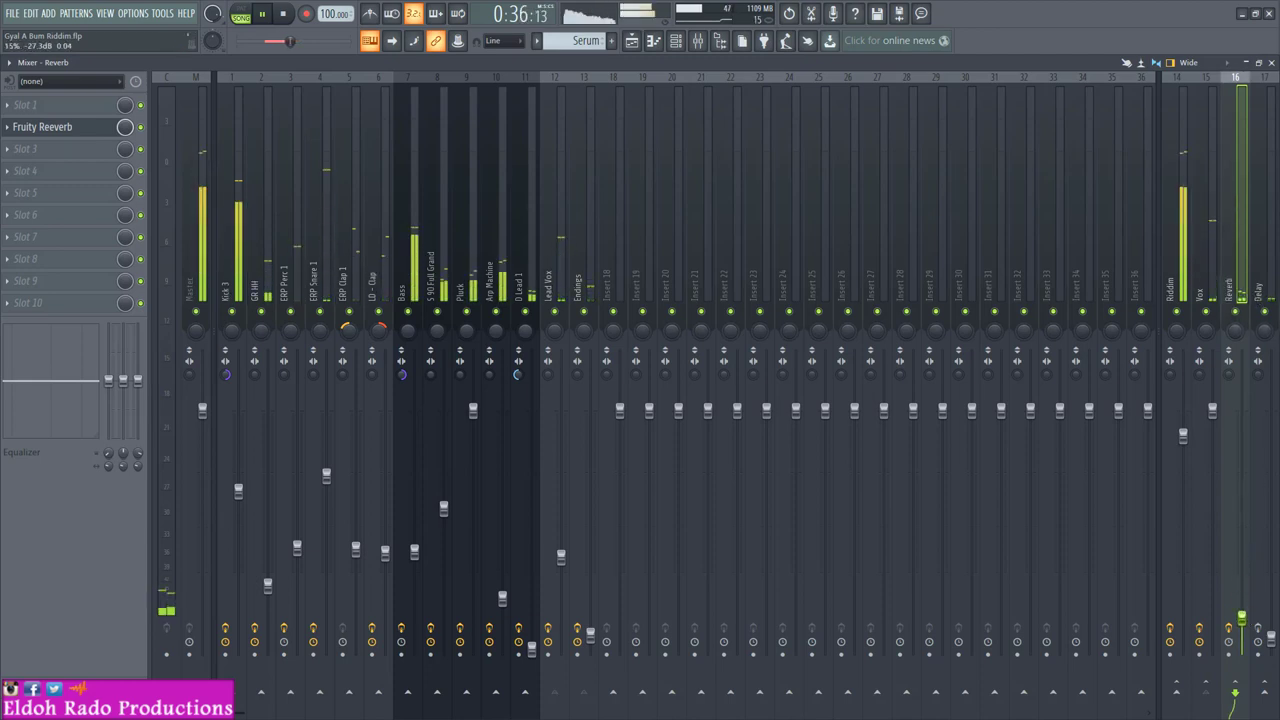
{"action": "left_click_drag", "start_coordinate": [1242, 618], "coordinate": [1242, 613]}
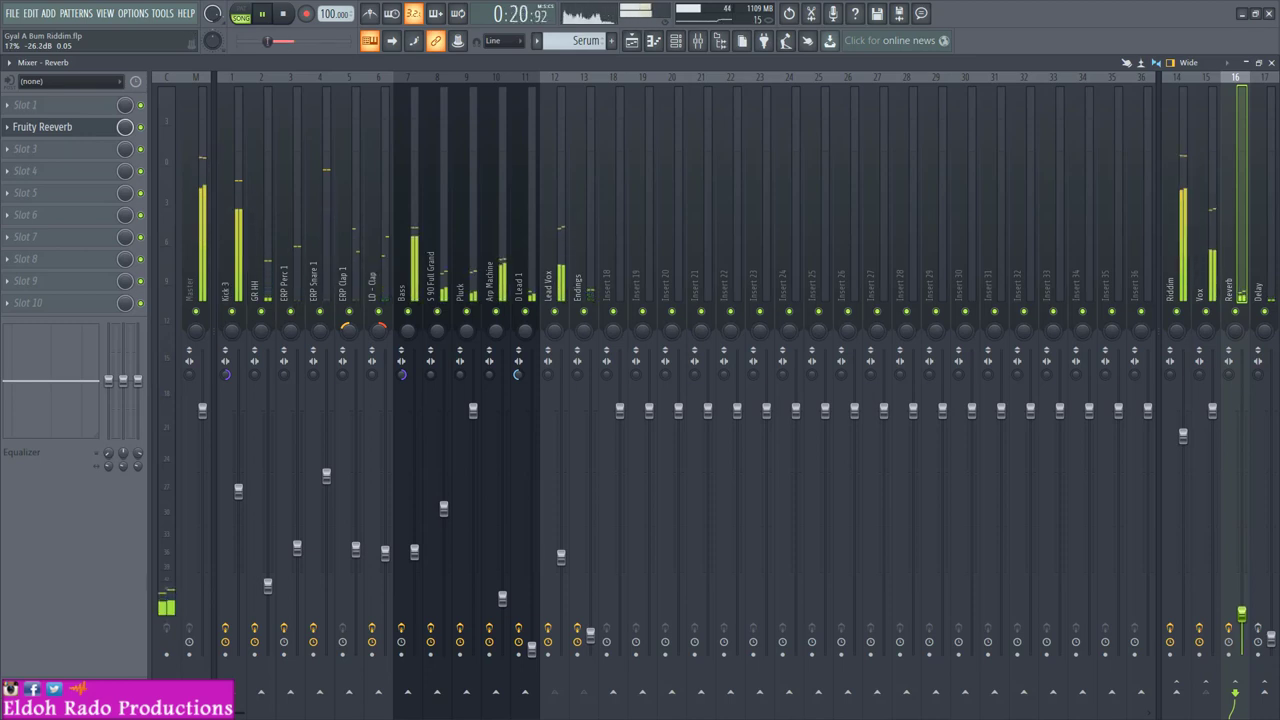
{"action": "key", "text": "space"}
Step: Disable Fruity Delay 3 on the Delay track and load ValhallaDelay into its slot 3
{"action": "left_click", "coordinate": [1266, 314]}
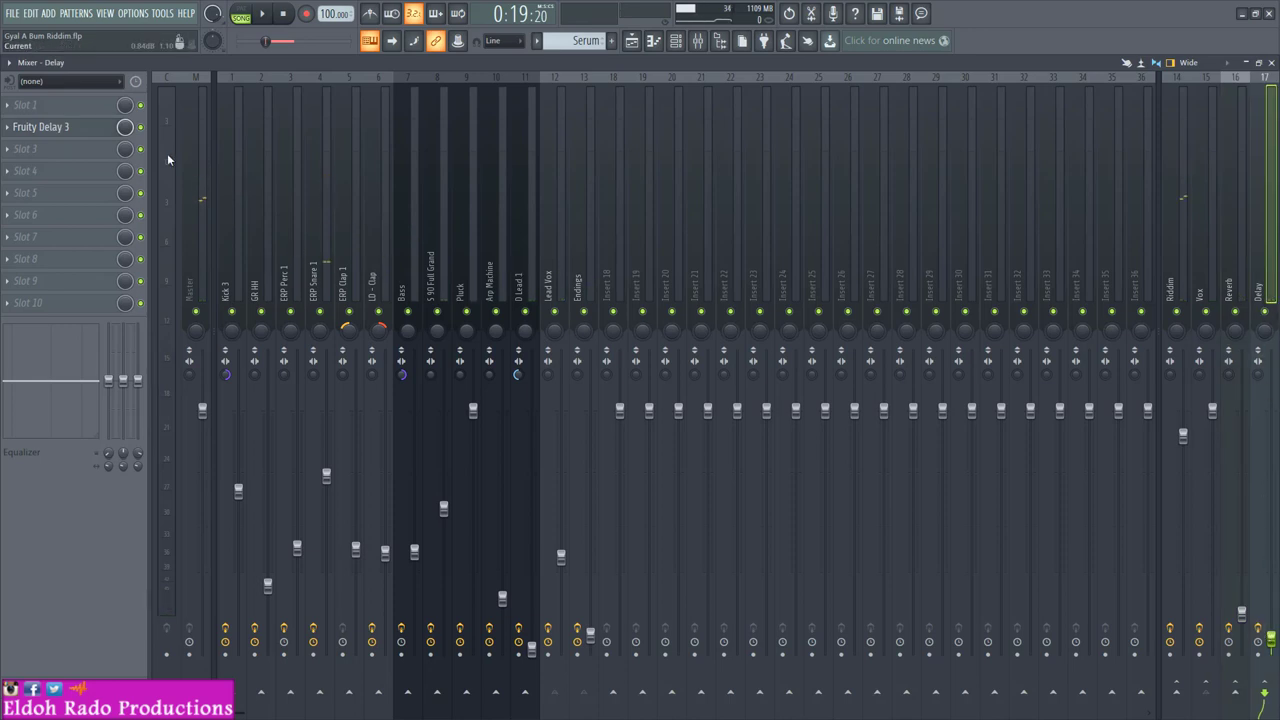
{"action": "left_click", "coordinate": [80, 149]}
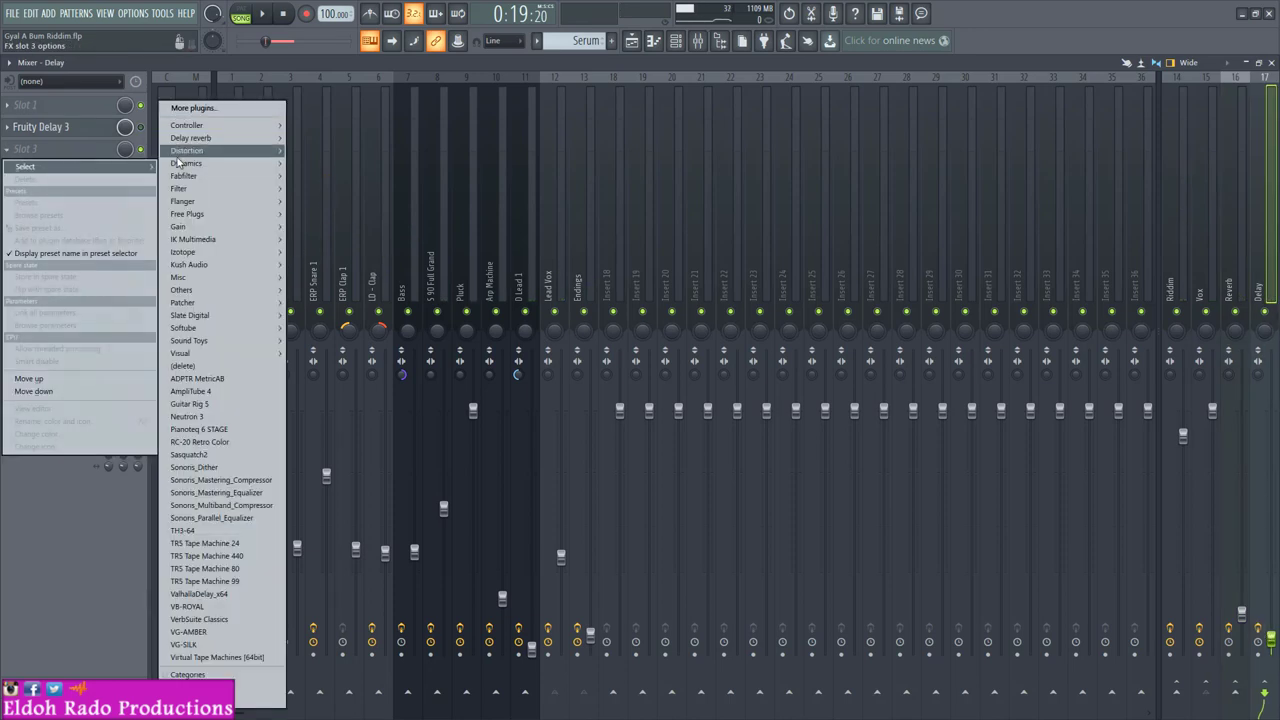
{"action": "mouse_move", "coordinate": [227, 214]}
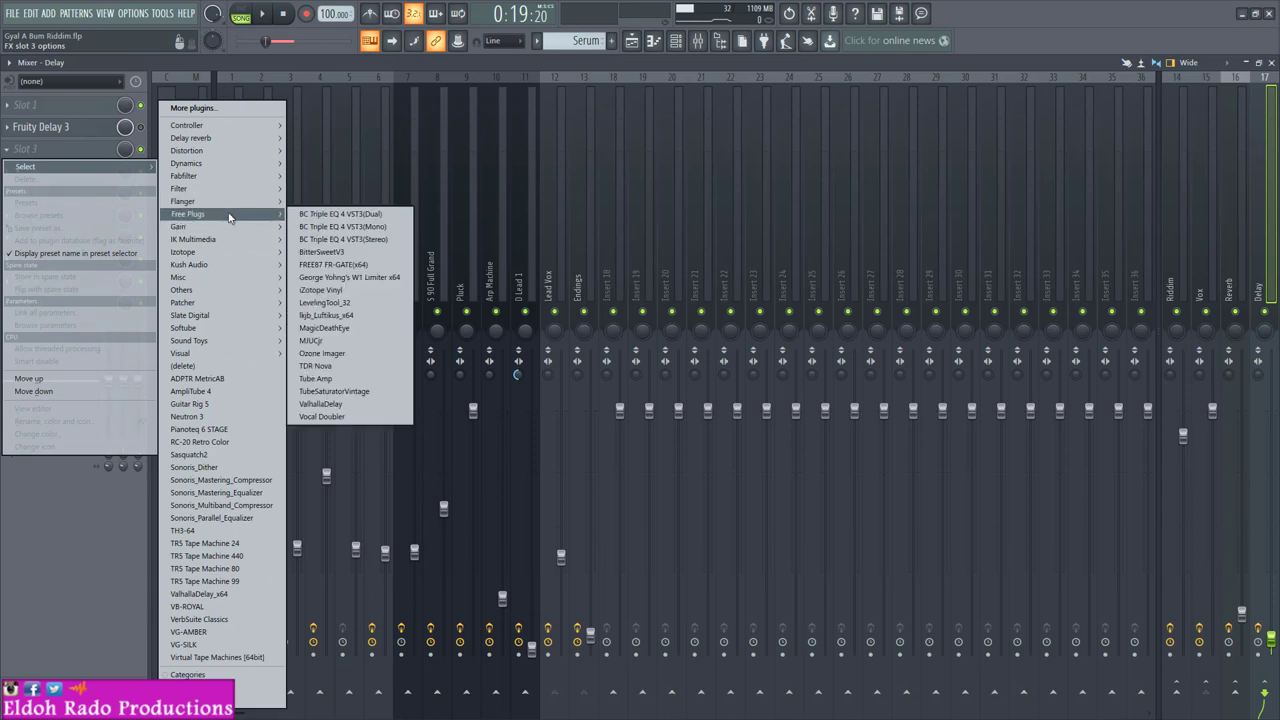
{"action": "left_click", "coordinate": [361, 404]}
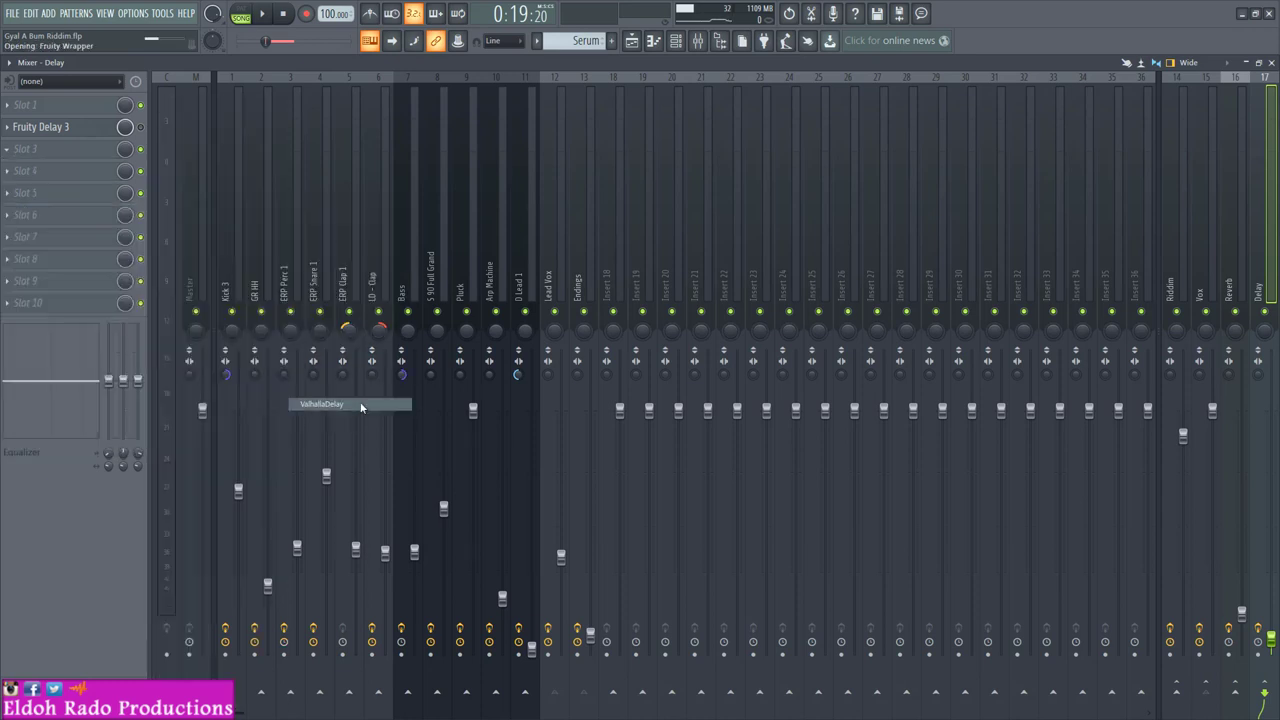
{"action": "left_click_drag", "start_coordinate": [522, 150], "coordinate": [611, 71]}
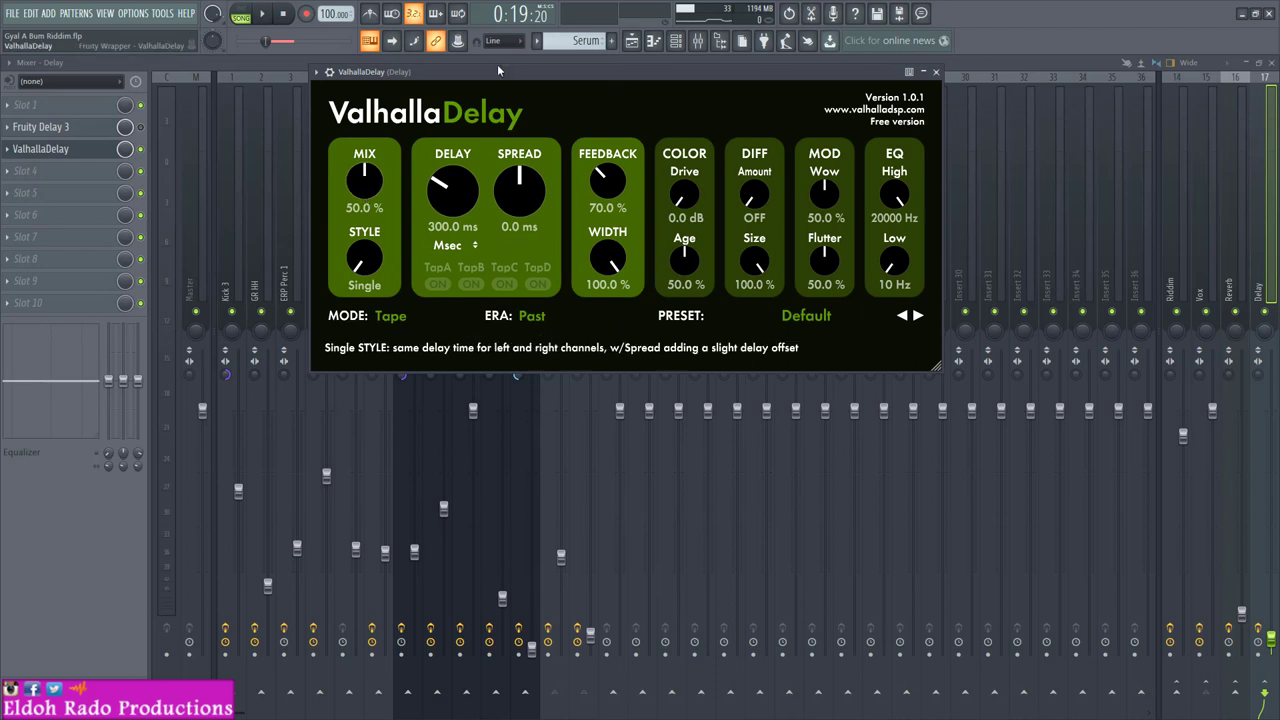
{"action": "left_click_drag", "start_coordinate": [476, 70], "coordinate": [463, 142]}
Step: Set ValhallaDelay's mix to 100%, the style to Dual, and both delay times to 1/4 in Note sync
{"action": "left_click_drag", "start_coordinate": [356, 254], "coordinate": [431, 137]}
{"action": "left_click_drag", "start_coordinate": [358, 334], "coordinate": [378, 290]}
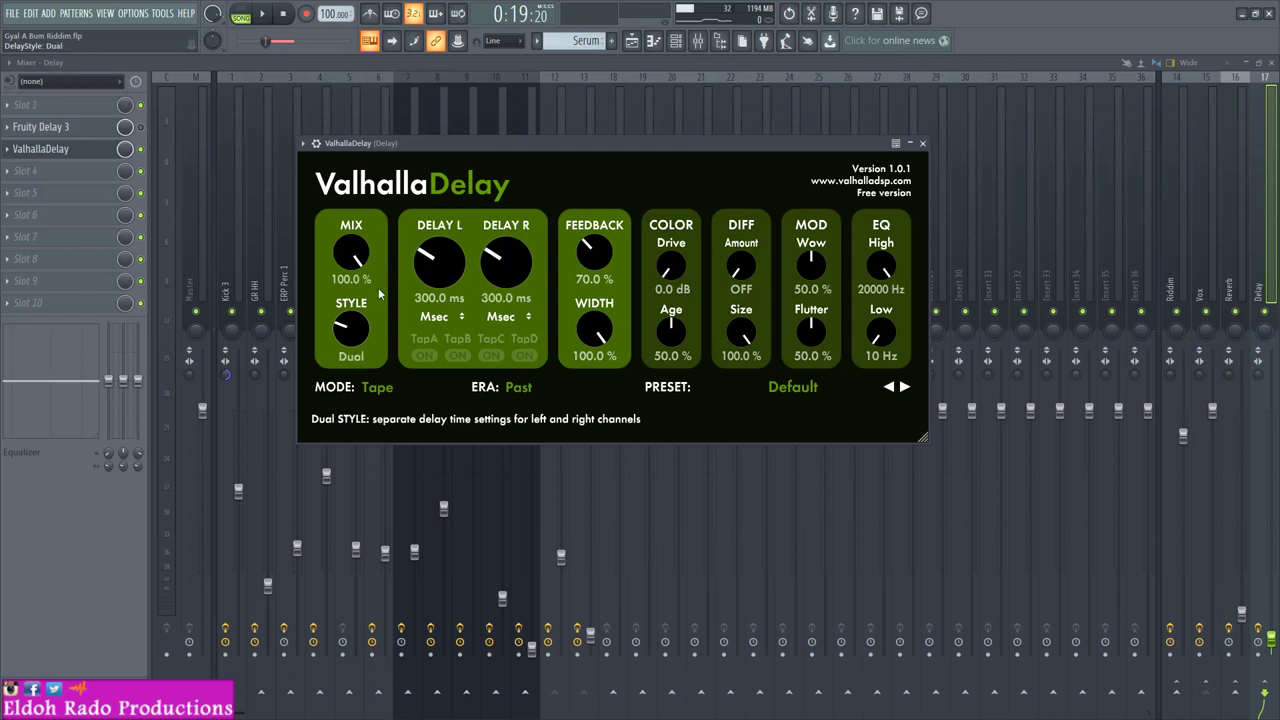
{"action": "left_click", "coordinate": [445, 318]}
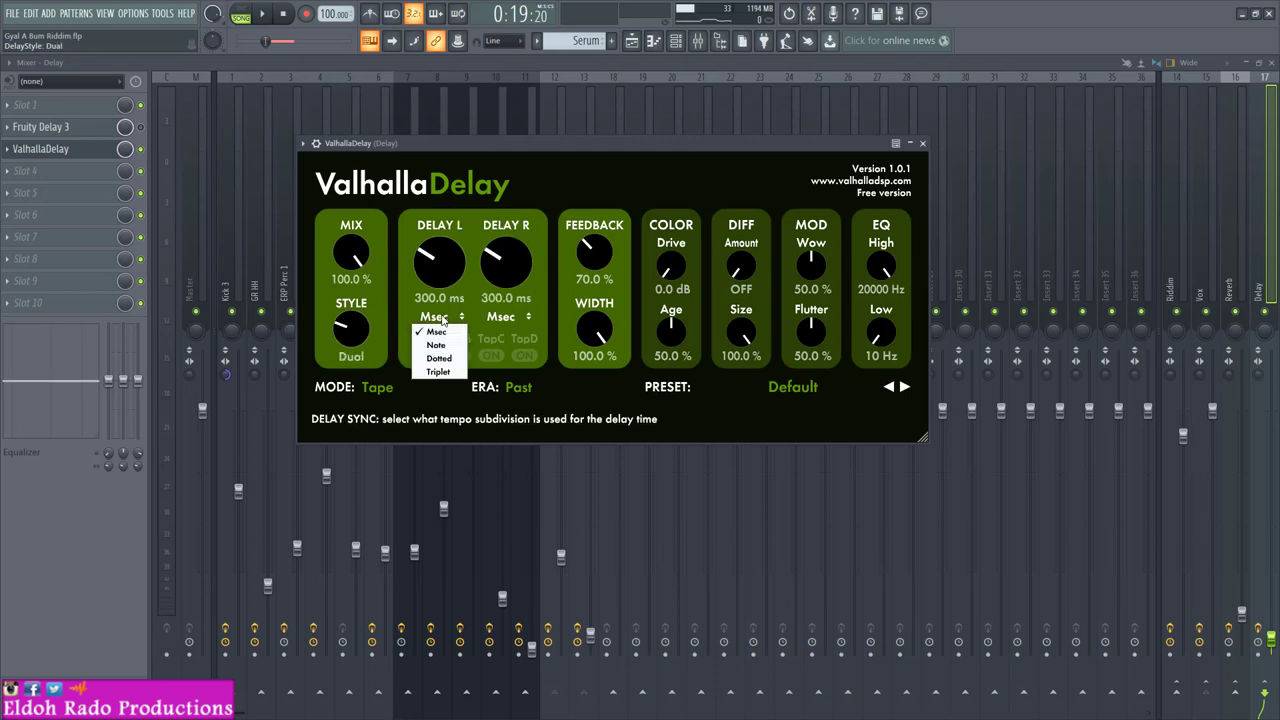
{"action": "left_click", "coordinate": [447, 346]}
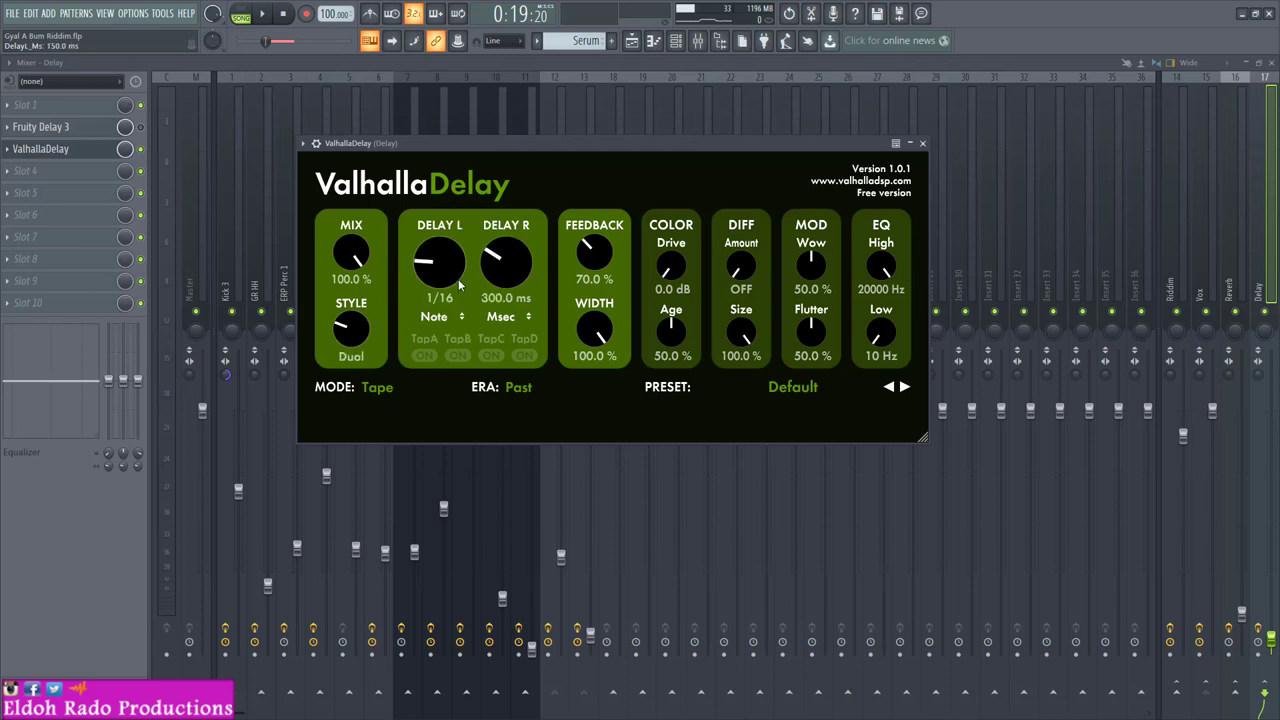
{"action": "left_click", "coordinate": [509, 318]}
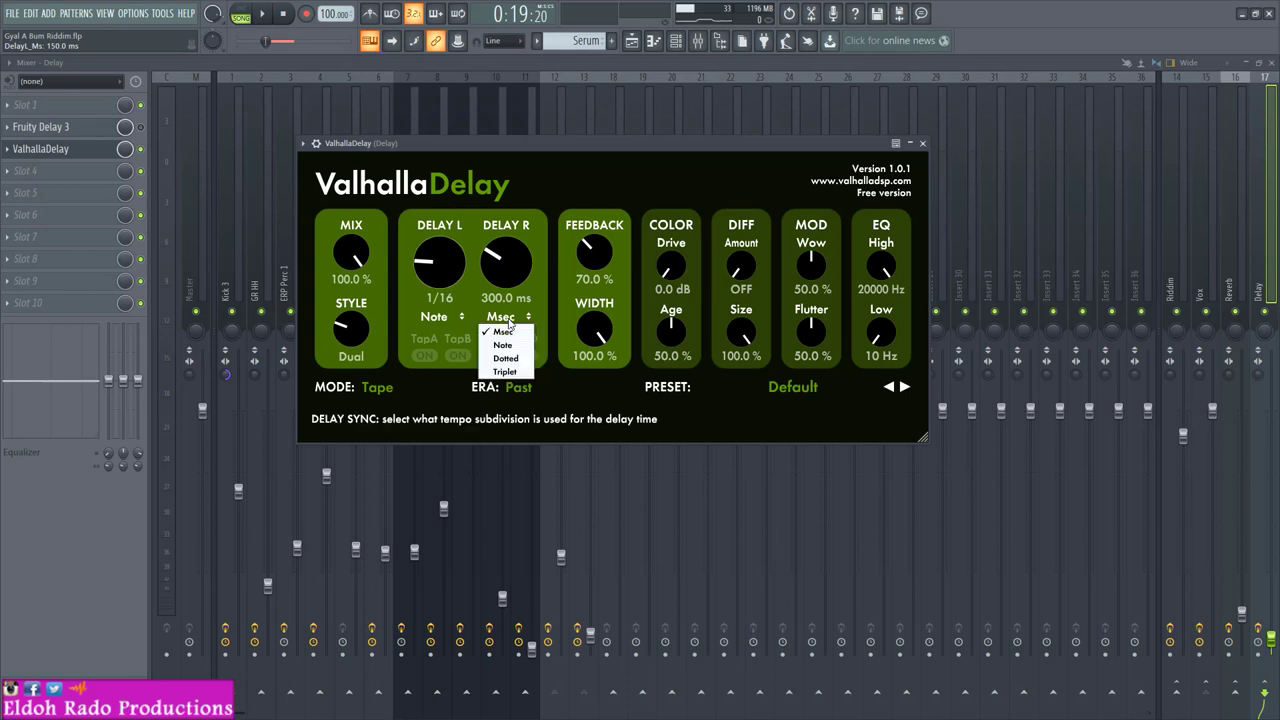
{"action": "left_click", "coordinate": [511, 346]}
{"action": "left_click_drag", "start_coordinate": [462, 298], "coordinate": [523, 238]}
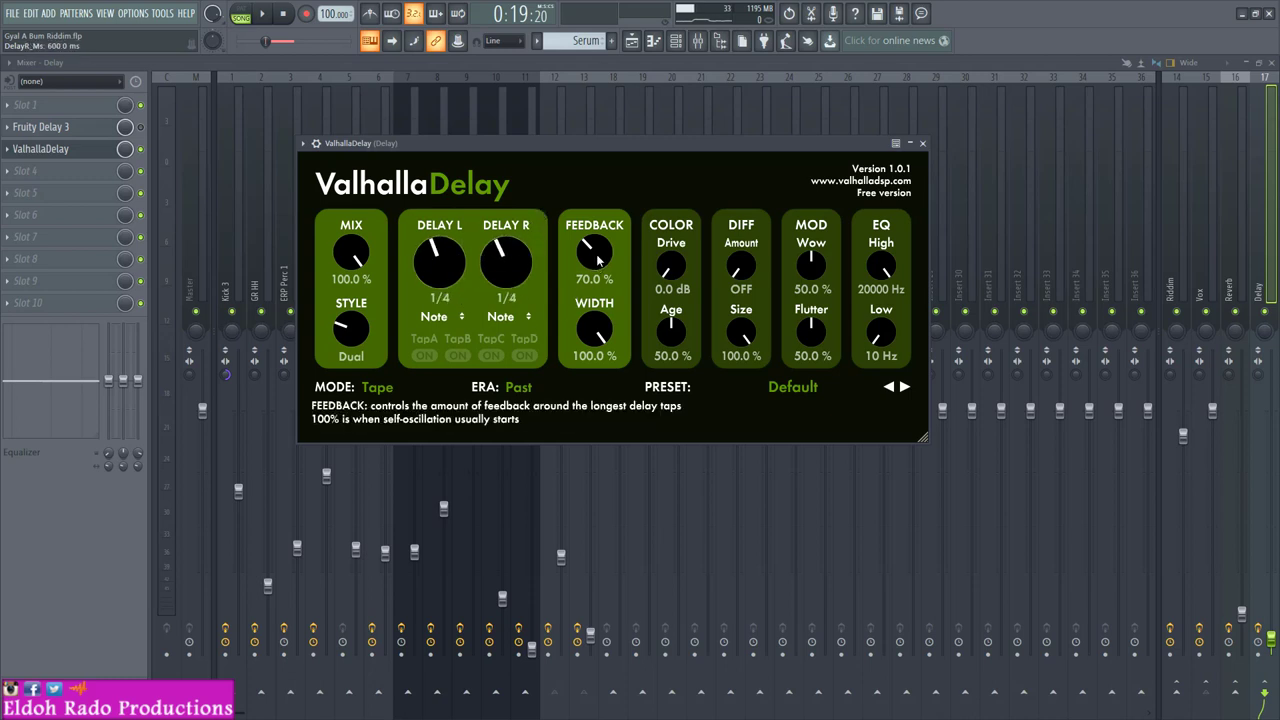
Step: Set ValhallaDelay's feedback to 56.4%, drive to 9.9 dB, age to 66.8%, diffusion amount to 65.2% and diffusion size to 72.0%
{"action": "left_click_drag", "start_coordinate": [601, 260], "coordinate": [697, 220]}
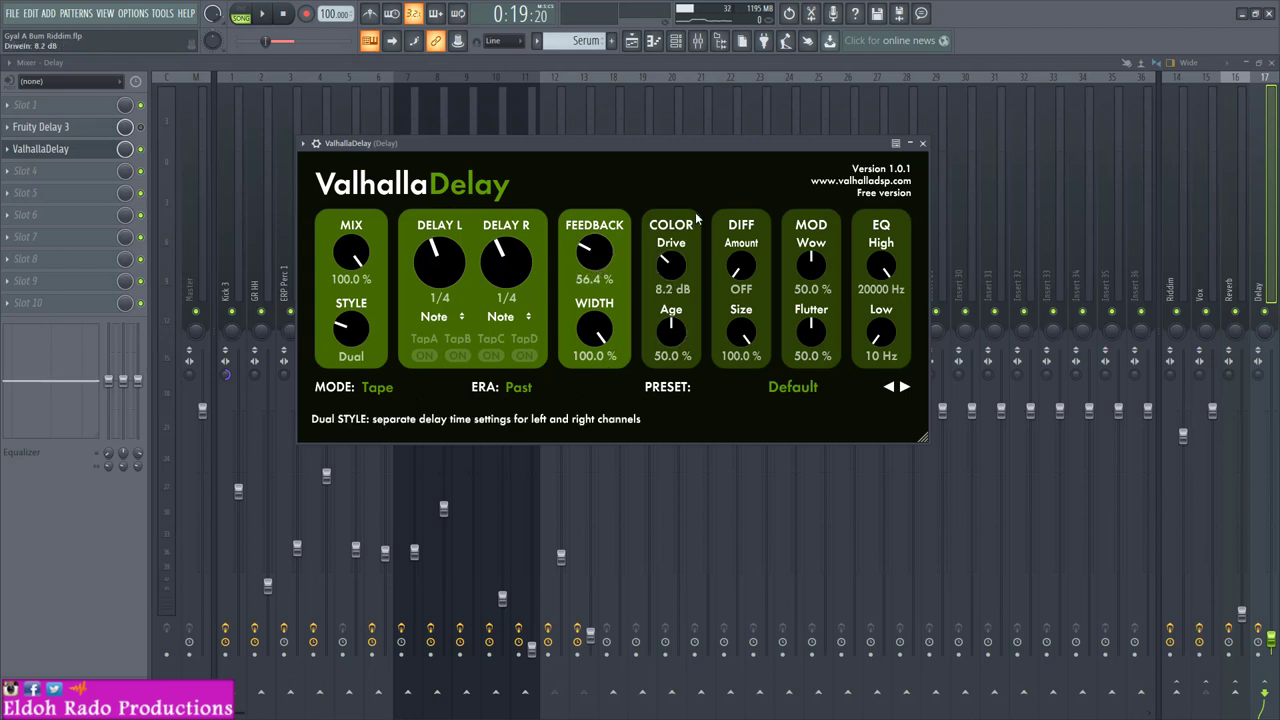
{"action": "left_click_drag", "start_coordinate": [670, 267], "coordinate": [672, 252]}
{"action": "left_click_drag", "start_coordinate": [672, 342], "coordinate": [681, 314]}
{"action": "left_click_drag", "start_coordinate": [739, 267], "coordinate": [748, 232]}
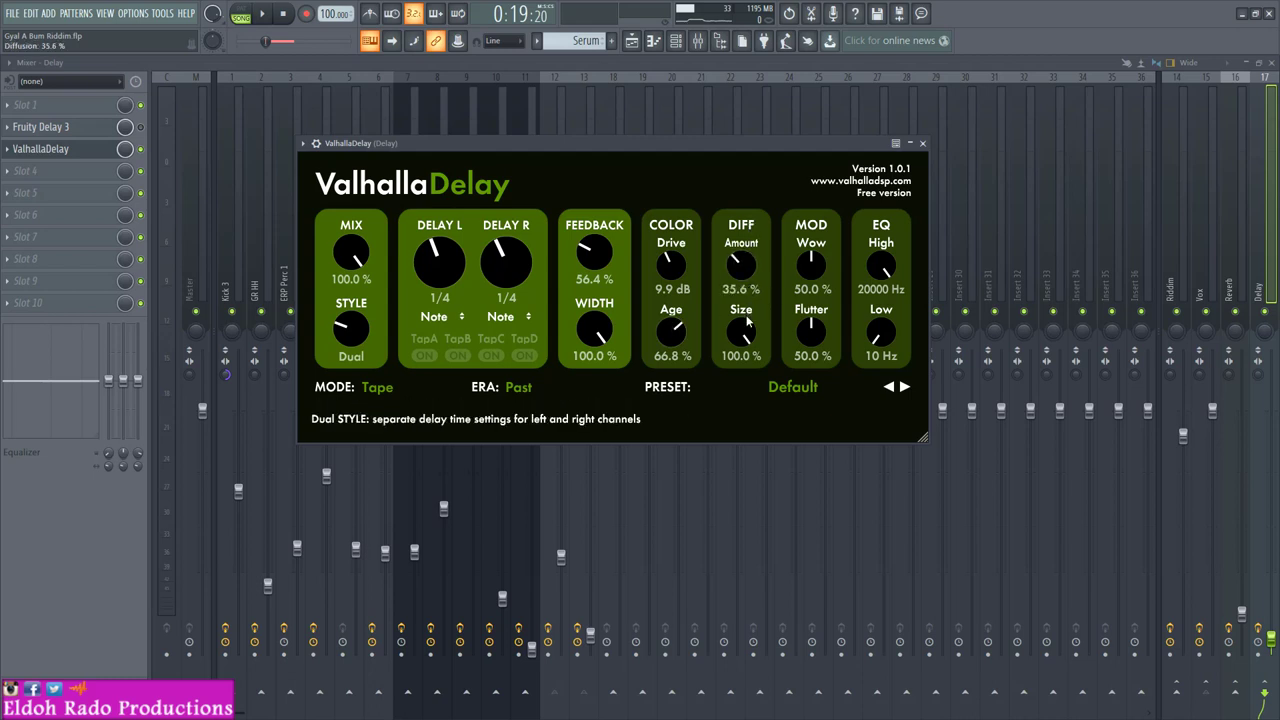
{"action": "left_click_drag", "start_coordinate": [746, 320], "coordinate": [740, 369]}
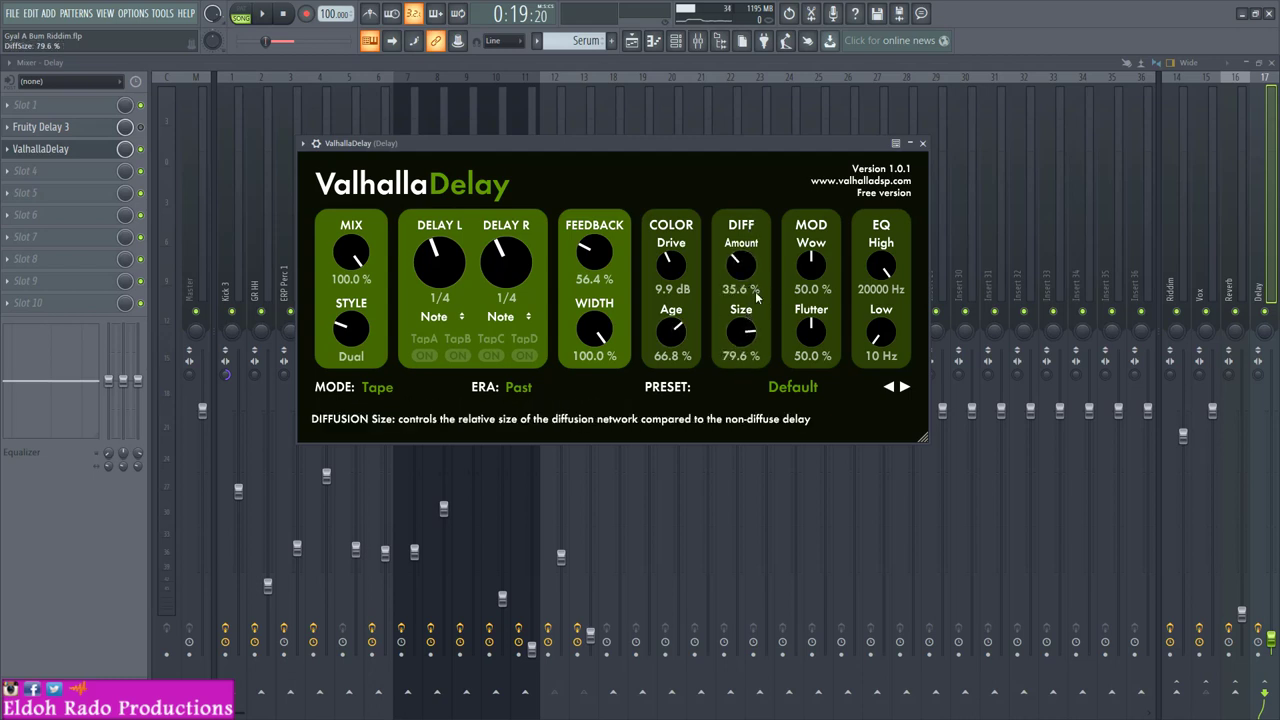
{"action": "left_click_drag", "start_coordinate": [741, 265], "coordinate": [768, 199]}
{"action": "left_click_drag", "start_coordinate": [749, 318], "coordinate": [808, 360]}
Step: Set ValhallaDelay's wow to 61.6%, flutter to 61.2%, high EQ to 11210 Hz and low EQ to 530 Hz
{"action": "left_click", "coordinate": [822, 283]}
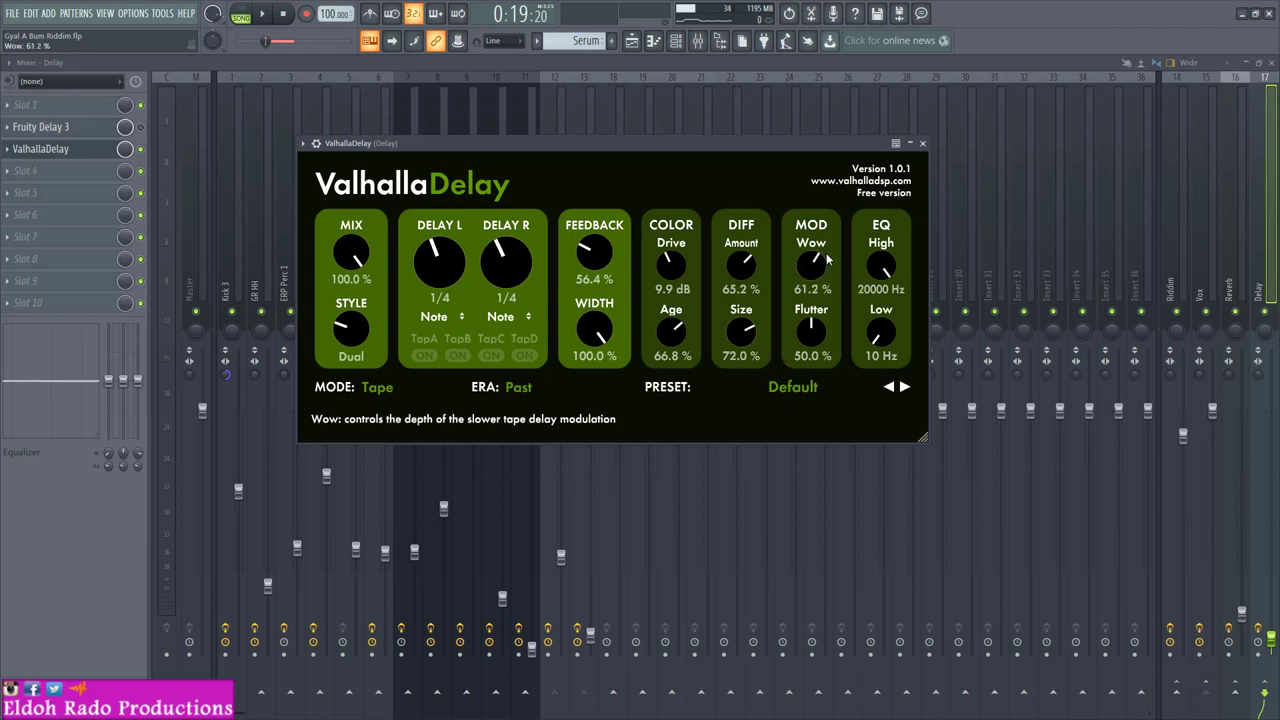
{"action": "left_click_drag", "start_coordinate": [827, 259], "coordinate": [827, 258]}
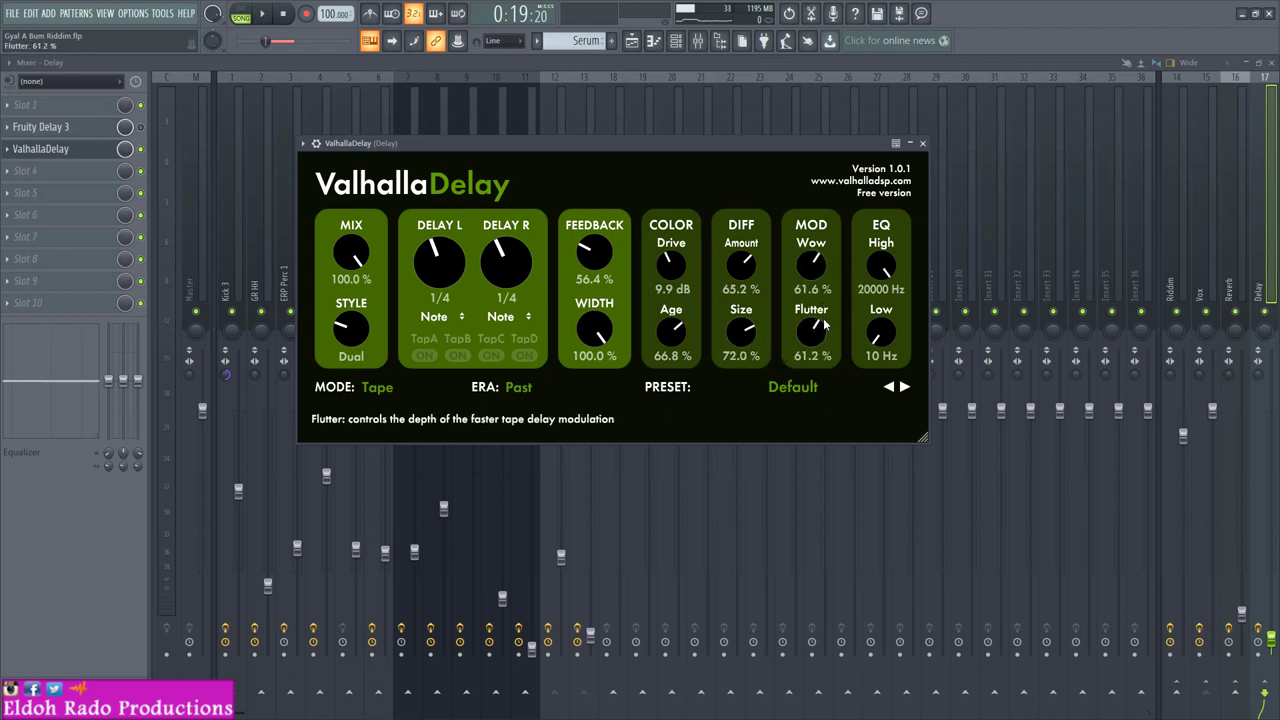
{"action": "left_click_drag", "start_coordinate": [876, 279], "coordinate": [898, 307]}
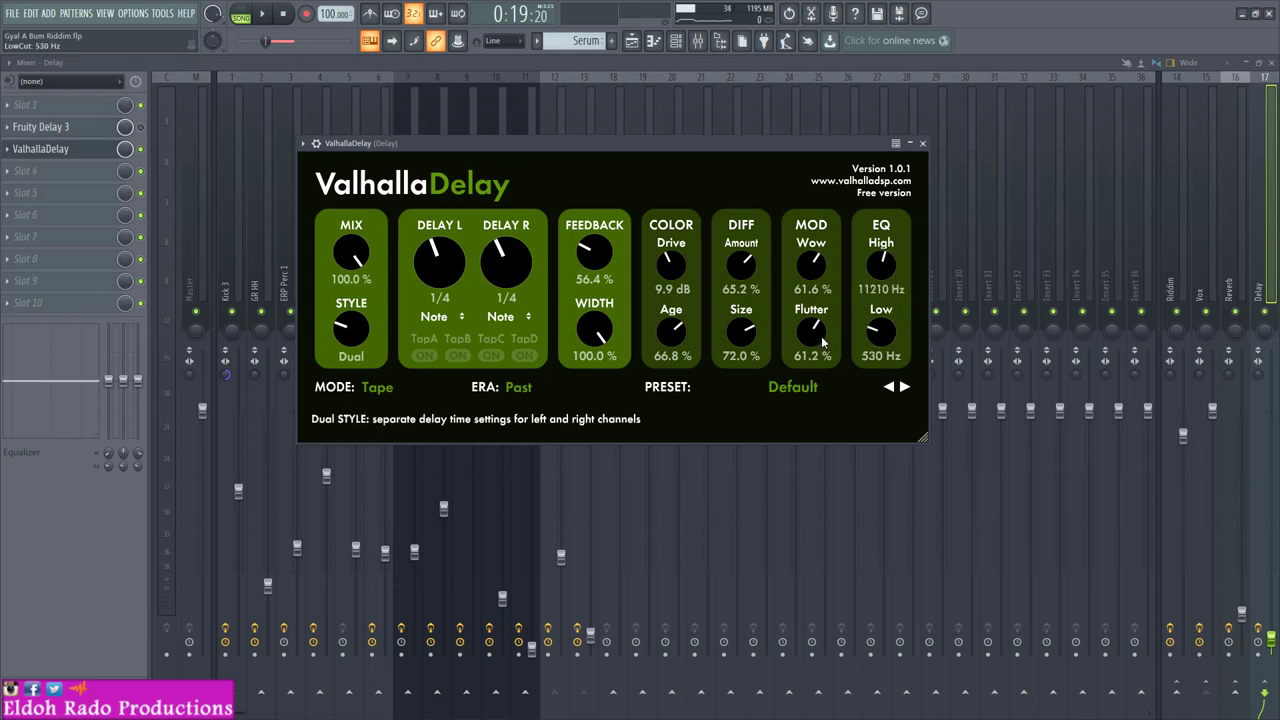
Step: Keep ValhallaDelay's mode on Tape, set its era to Present, and raise the Delay track's volume during playback
{"action": "left_click", "coordinate": [388, 390]}
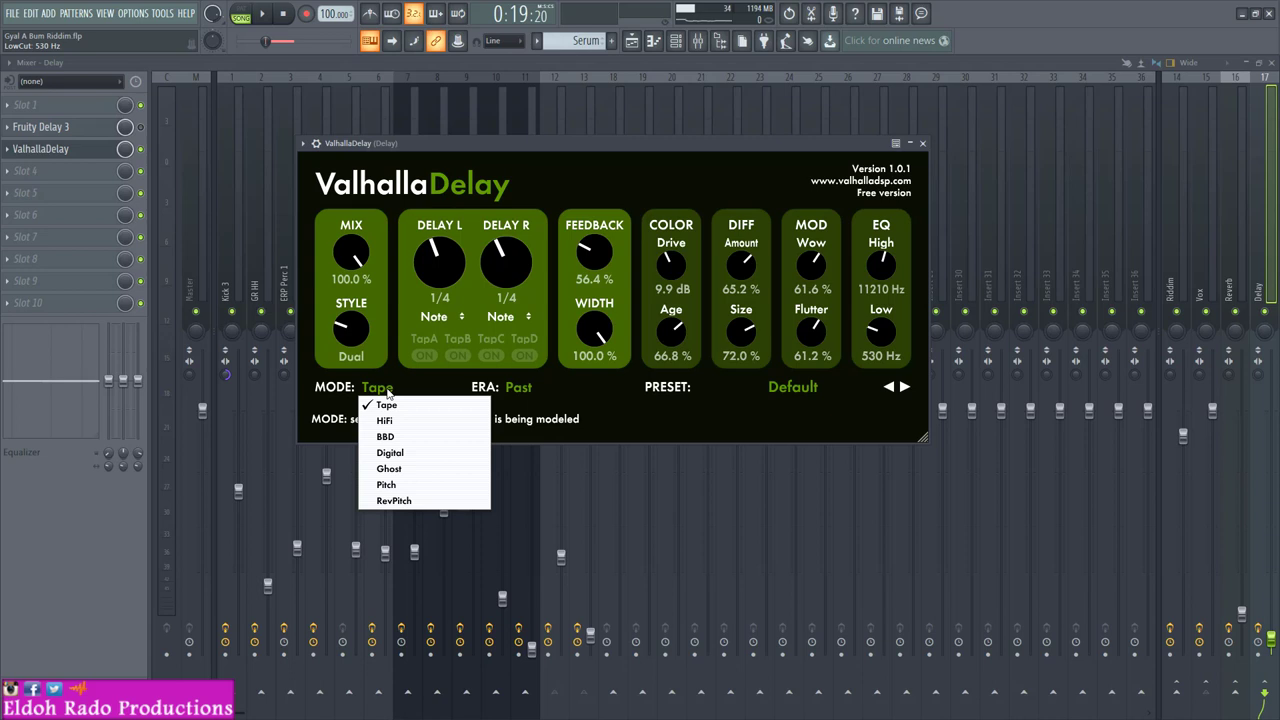
{"action": "left_click", "coordinate": [325, 427]}
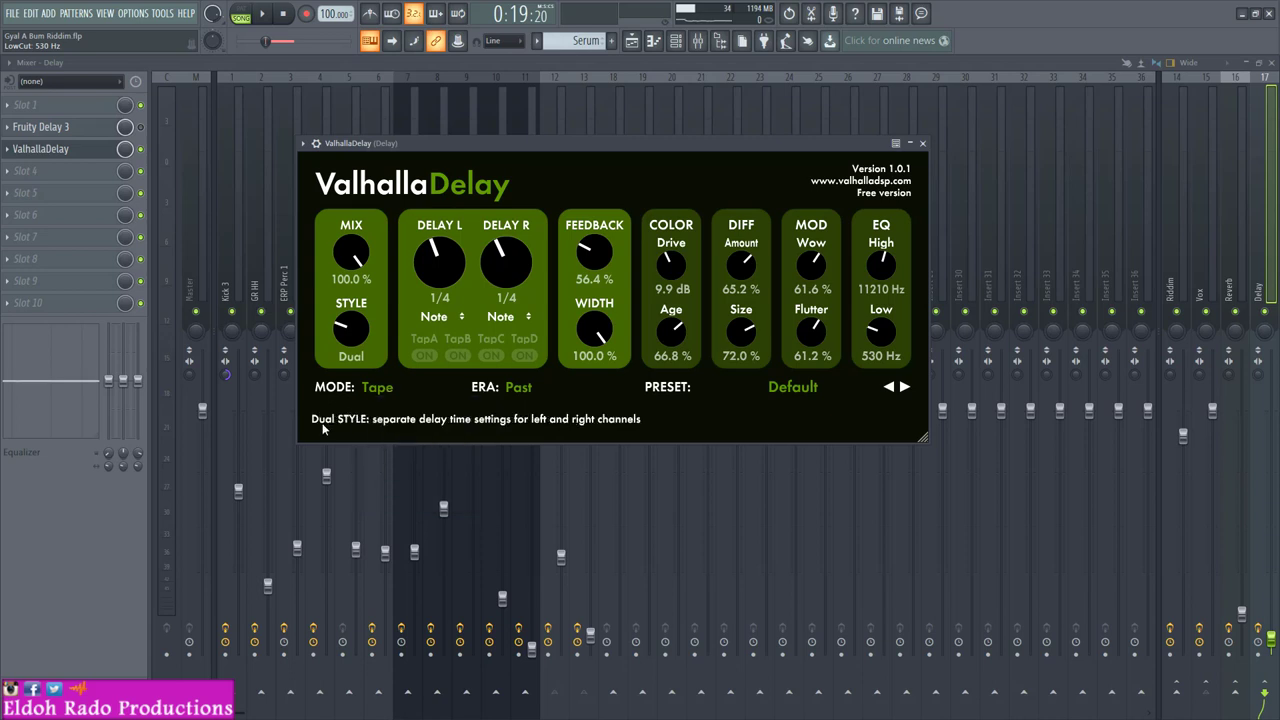
{"action": "left_click", "coordinate": [527, 398]}
{"action": "left_click", "coordinate": [522, 424]}
{"action": "left_click_drag", "start_coordinate": [672, 145], "coordinate": [619, 138]}
{"action": "key", "text": "space"}
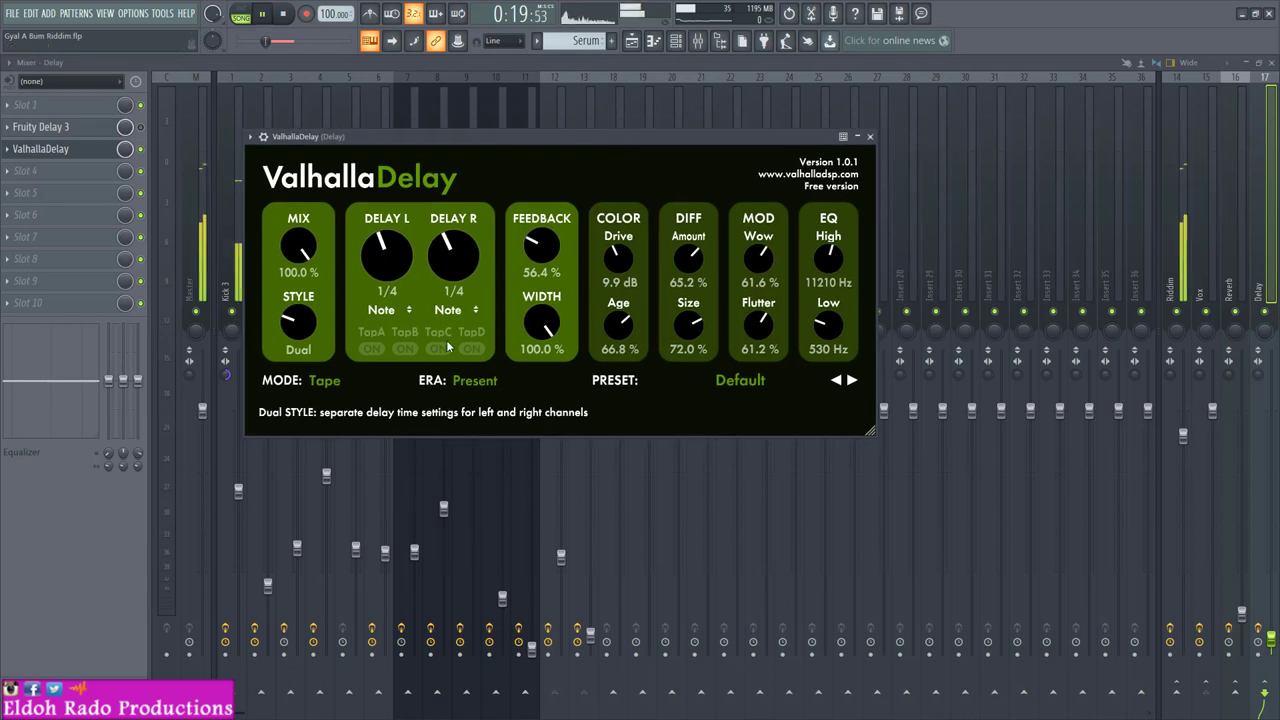
{"action": "left_click", "coordinate": [1262, 625]}
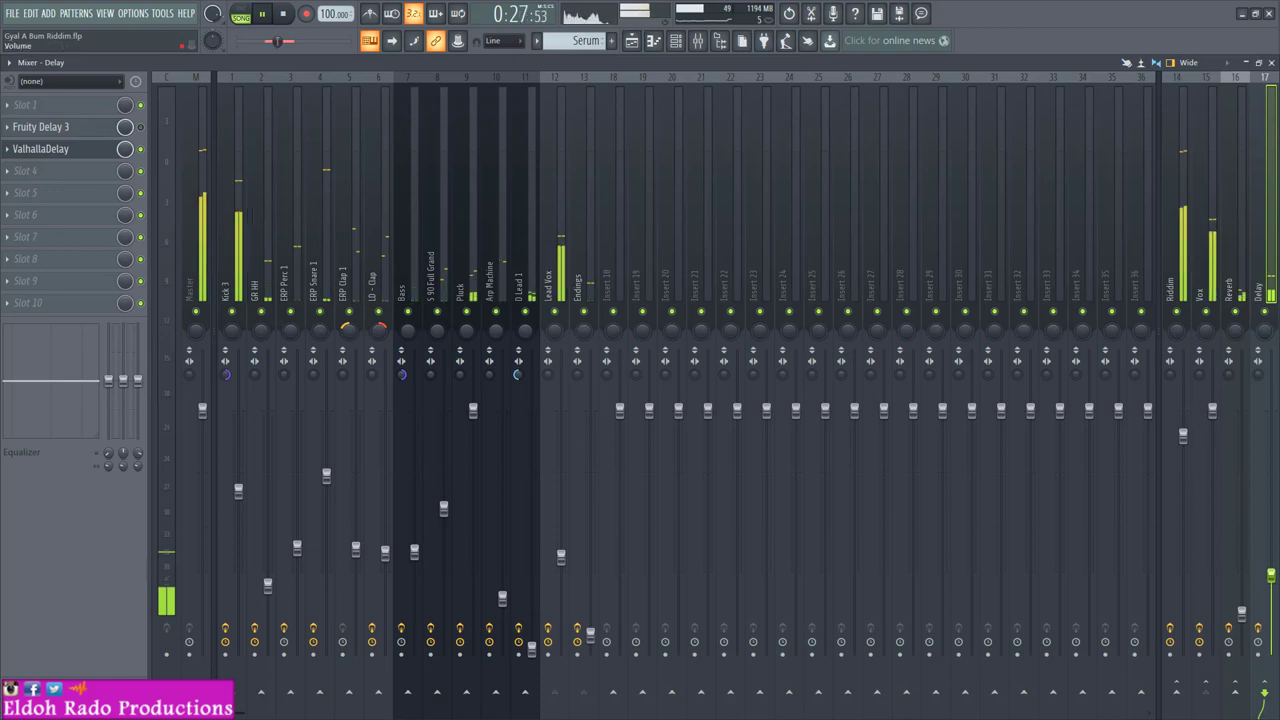
Step: Set ValhallaDelay's diffusion amount to 38.4%, feedback to 34.0% and age to 60.4%, and lower the Delay track's volume
{"action": "left_click", "coordinate": [72, 155]}
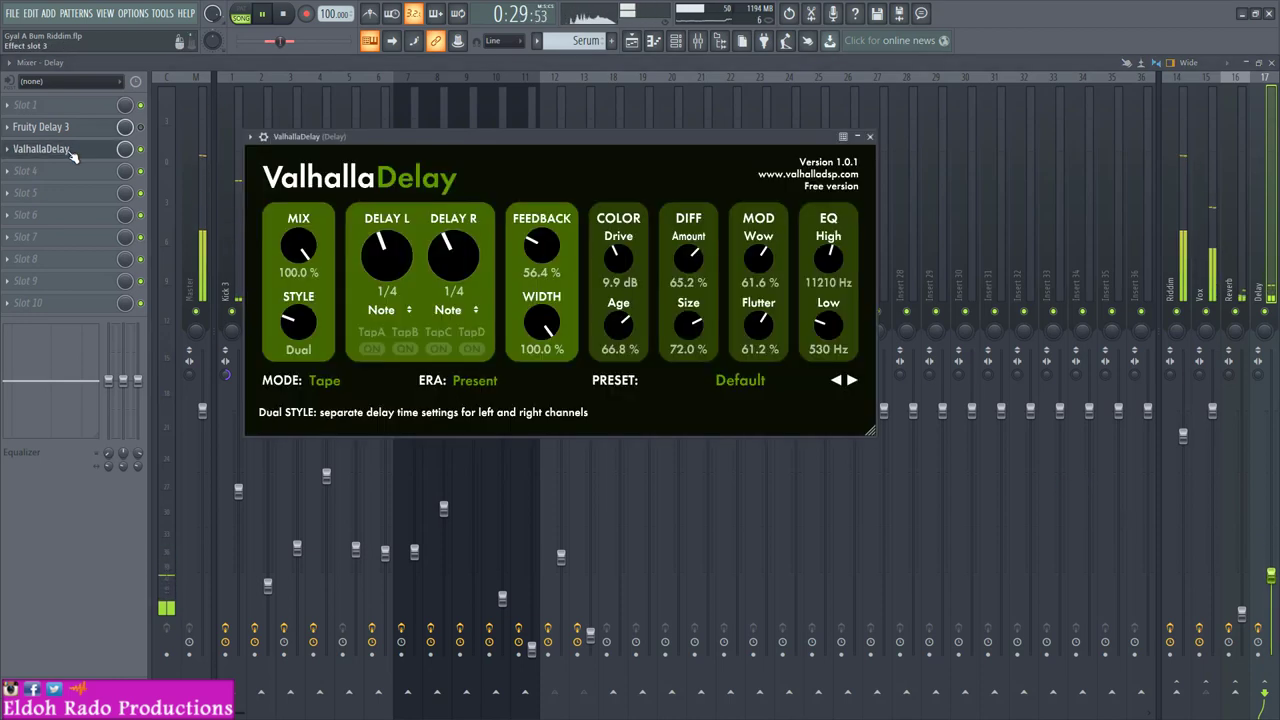
{"action": "left_click_drag", "start_coordinate": [690, 285], "coordinate": [690, 318]}
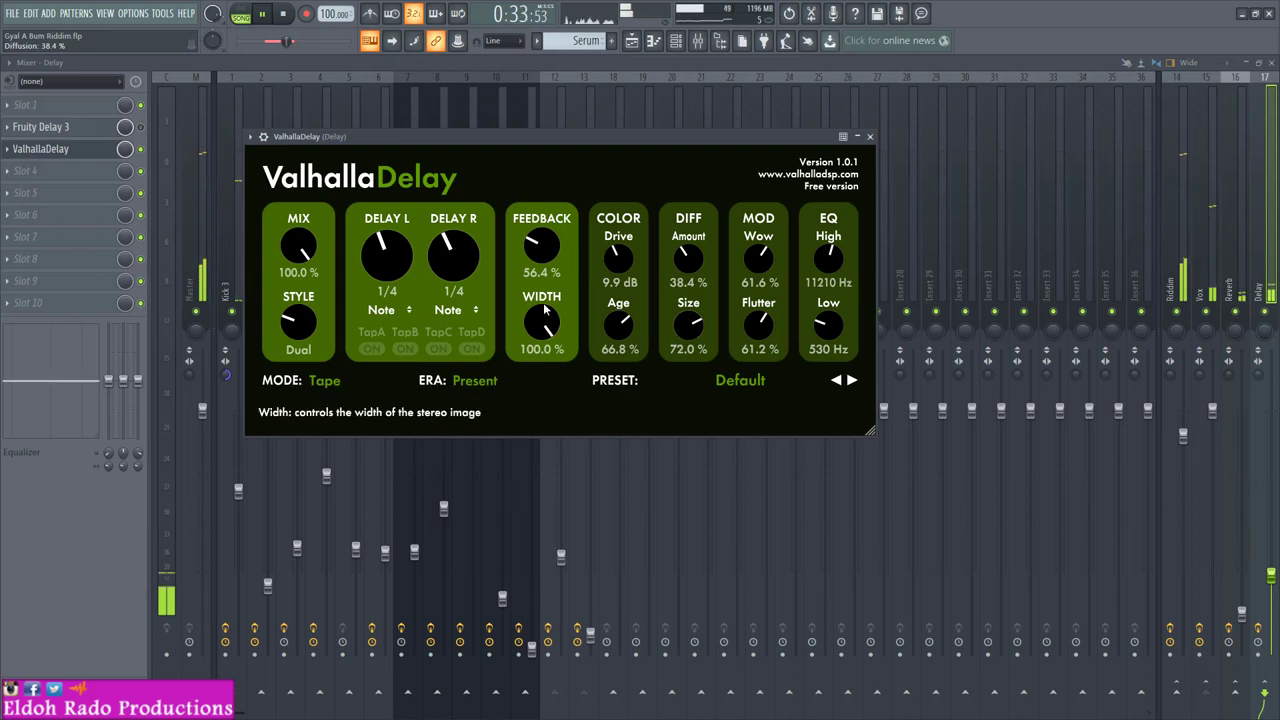
{"action": "left_click_drag", "start_coordinate": [543, 248], "coordinate": [545, 258]}
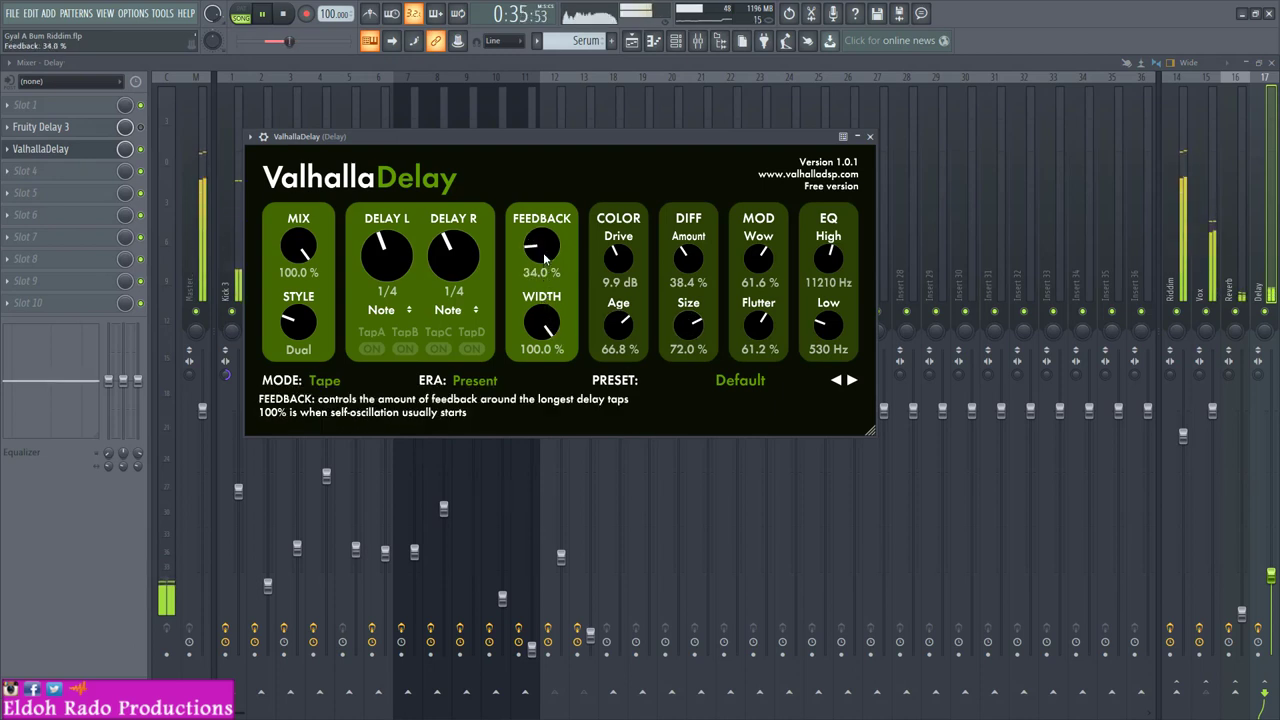
{"action": "left_click_drag", "start_coordinate": [622, 326], "coordinate": [627, 347]}
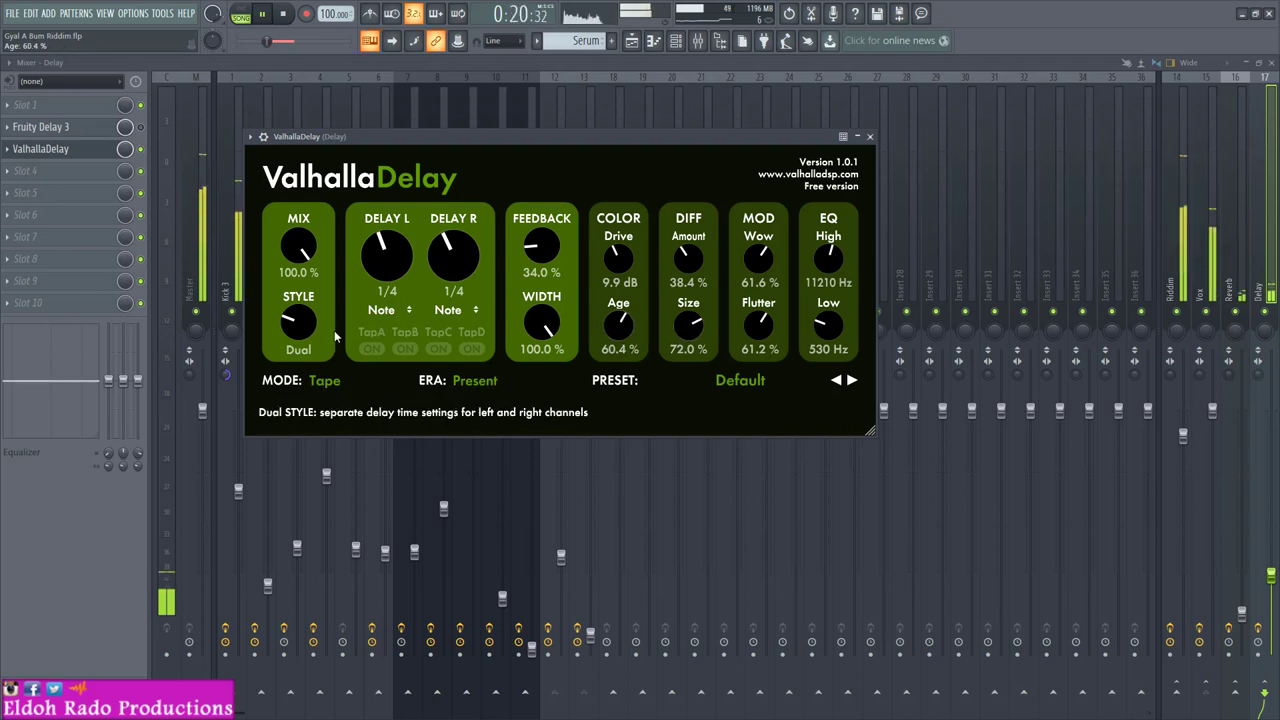
{"action": "left_click_drag", "start_coordinate": [306, 322], "coordinate": [310, 368]}
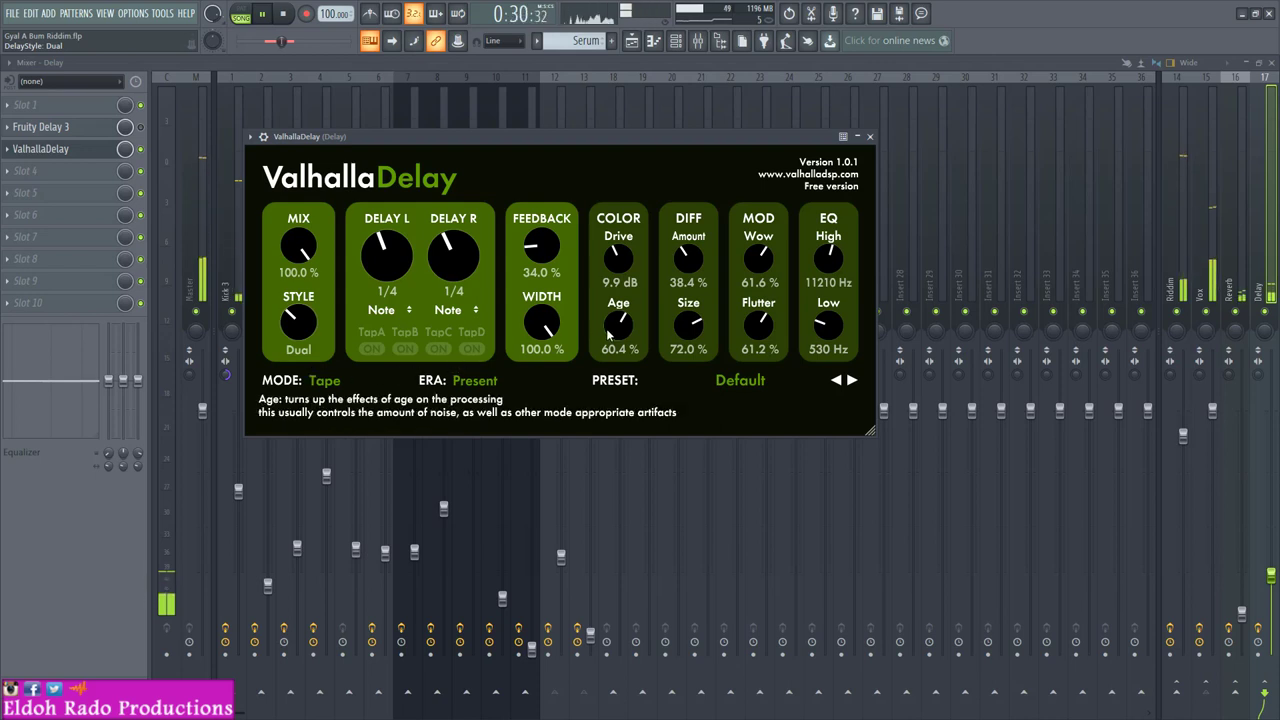
{"action": "left_click_drag", "start_coordinate": [1271, 577], "coordinate": [1271, 547]}
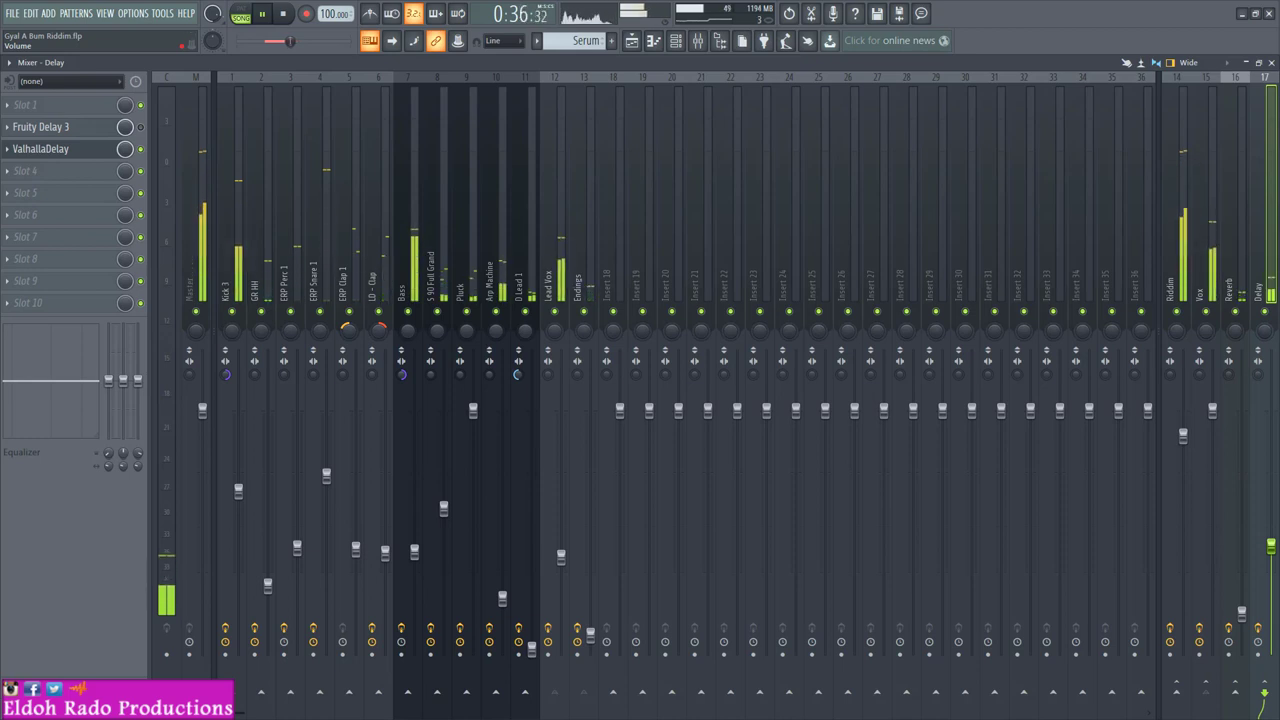
{"action": "left_click_drag", "start_coordinate": [1271, 547], "coordinate": [1271, 605]}
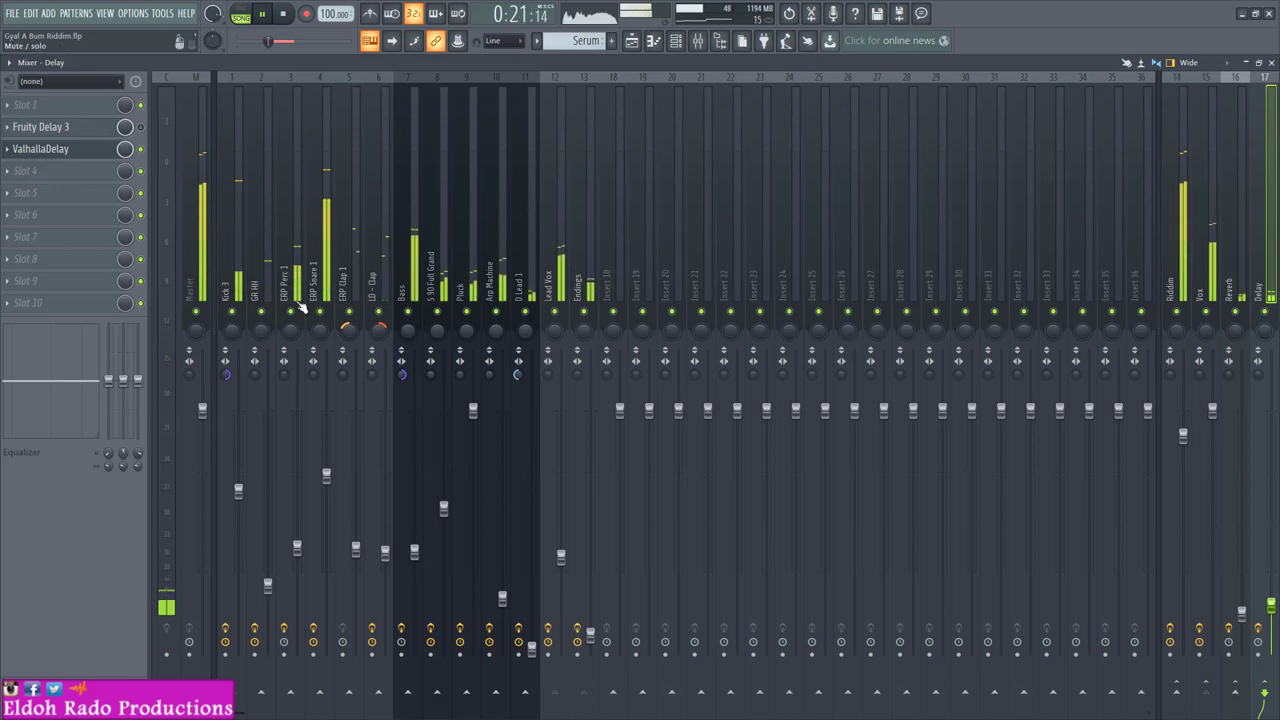
Step: Reopen ValhallaDelay and set its width to 80.8%, drive to 5.5 dB and diffusion size to 31.2%
{"action": "left_click", "coordinate": [98, 152]}
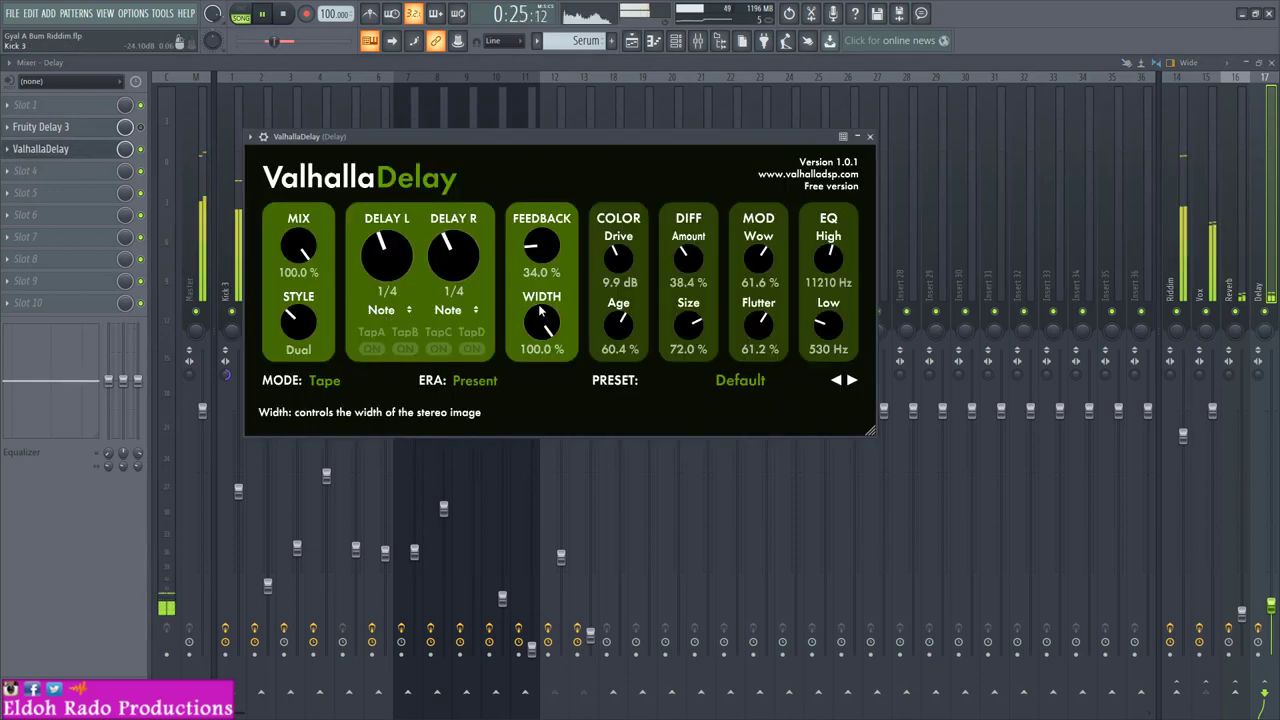
{"action": "mouse_move", "coordinate": [540, 312]}
{"action": "left_mouse_down"}
{"action": "mouse_move", "coordinate": [534, 400]}
{"action": "mouse_move", "coordinate": [556, 313]}
{"action": "left_mouse_up"}
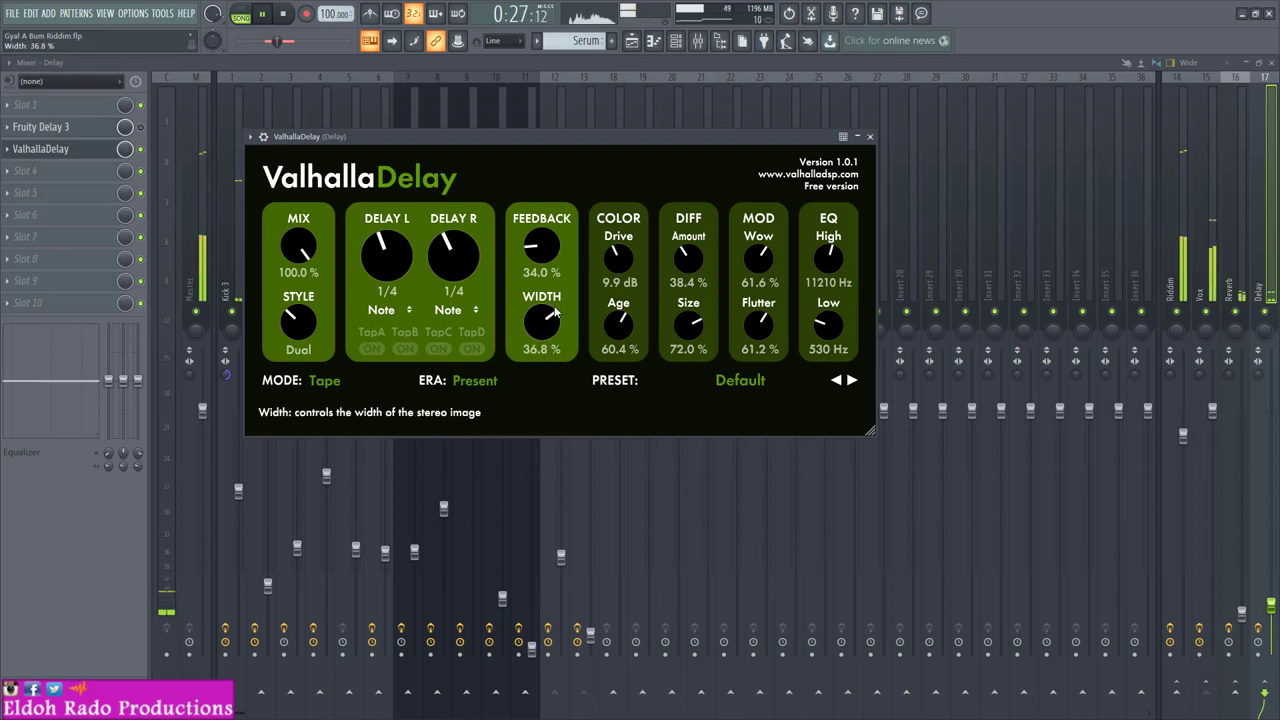
{"action": "scroll", "coordinate": [545, 325], "scroll_direction": "up", "scroll_amount": 10}
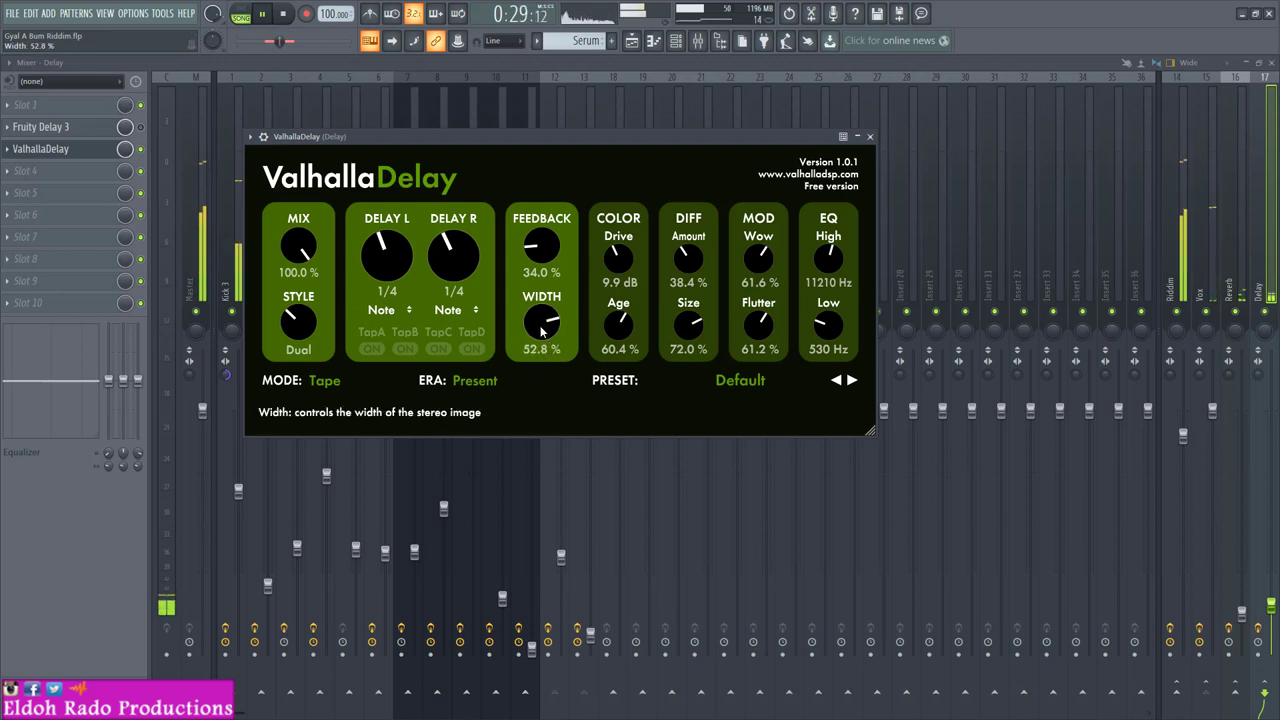
{"action": "left_click_drag", "start_coordinate": [541, 328], "coordinate": [543, 360]}
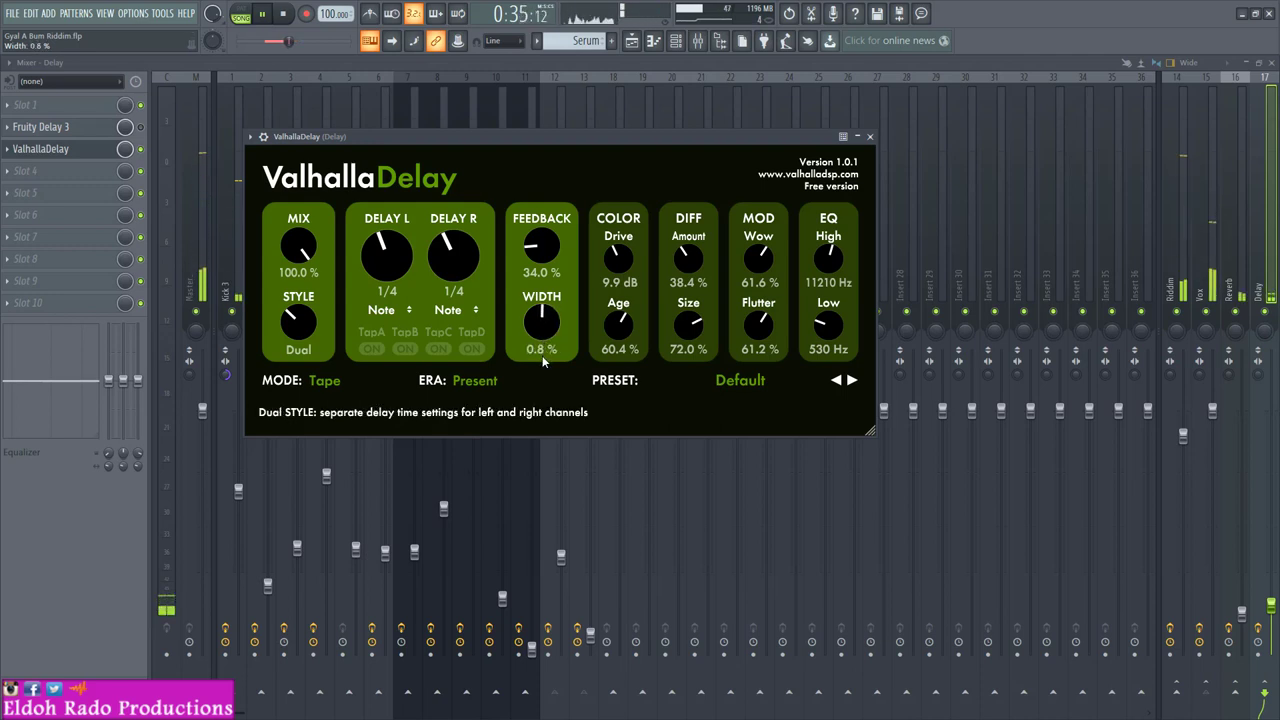
{"action": "double_click", "coordinate": [542, 357]}
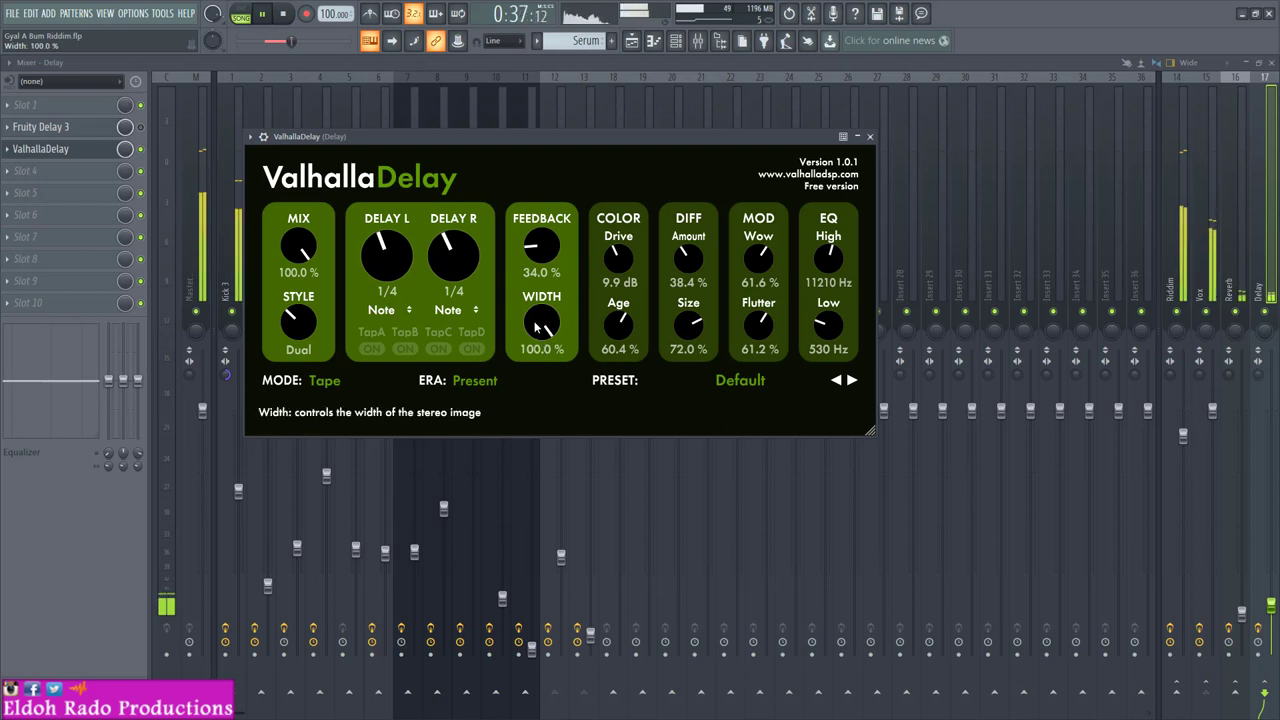
{"action": "left_click_drag", "start_coordinate": [535, 325], "coordinate": [529, 387]}
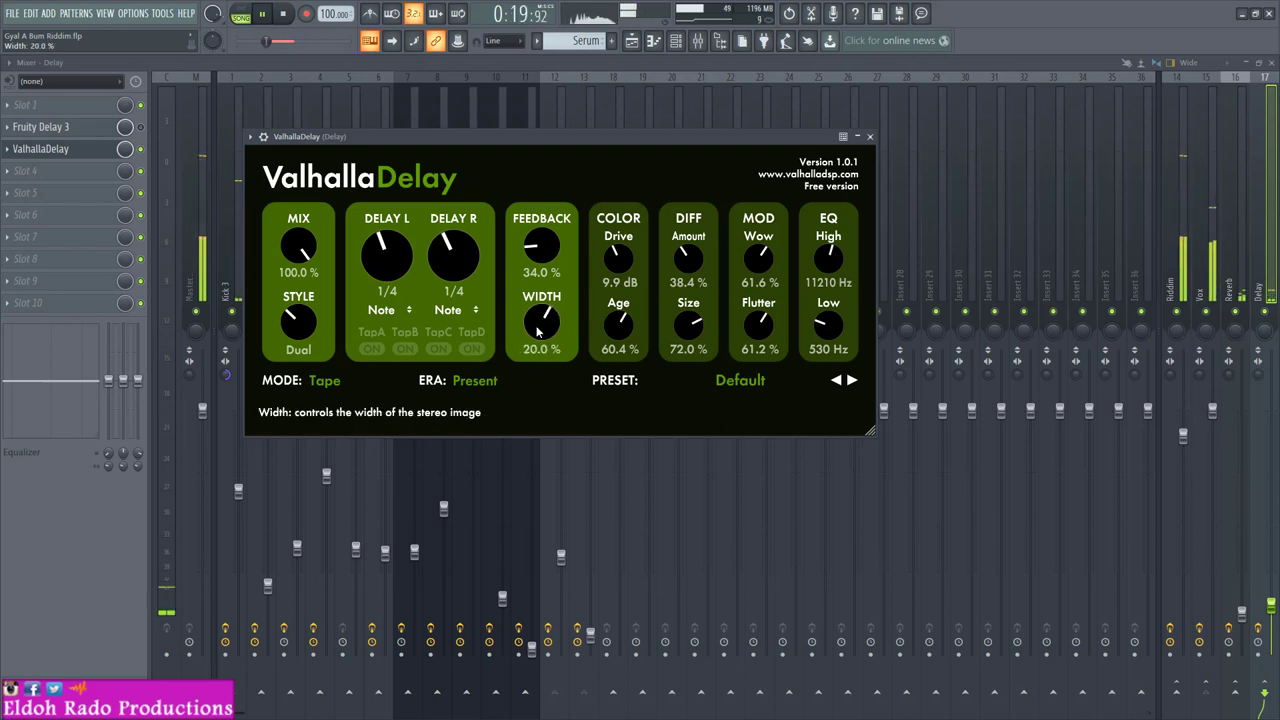
{"action": "mouse_move", "coordinate": [537, 332]}
{"action": "left_mouse_down"}
{"action": "mouse_move", "coordinate": [545, 322]}
{"action": "mouse_move", "coordinate": [545, 345]}
{"action": "mouse_move", "coordinate": [553, 316]}
{"action": "mouse_move", "coordinate": [545, 336]}
{"action": "left_mouse_up"}
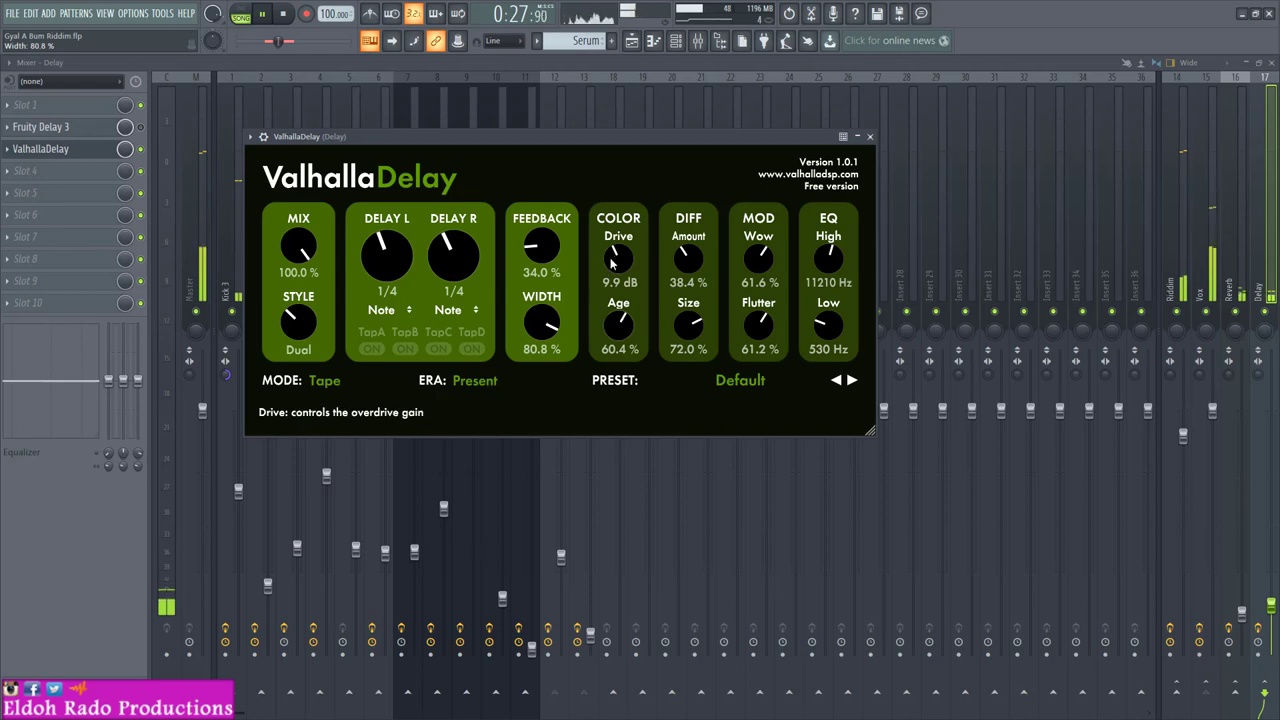
{"action": "left_click_drag", "start_coordinate": [617, 264], "coordinate": [616, 293]}
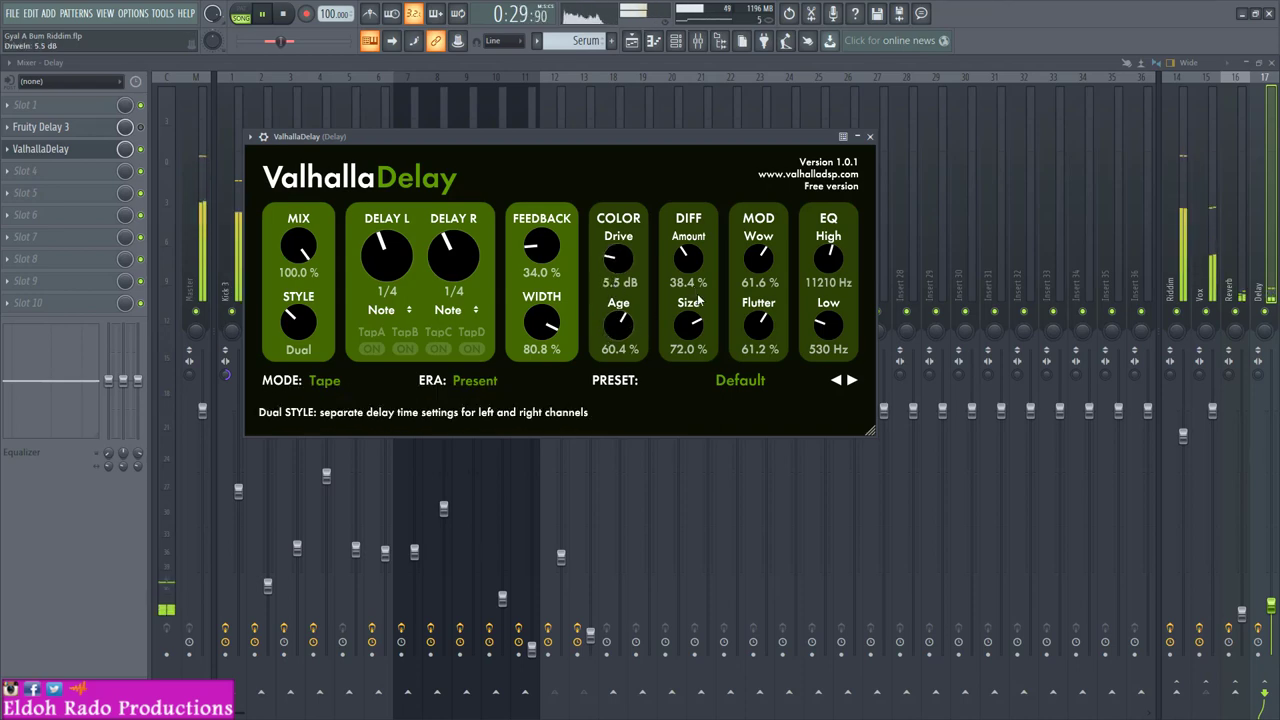
{"action": "left_click_drag", "start_coordinate": [686, 323], "coordinate": [686, 388]}
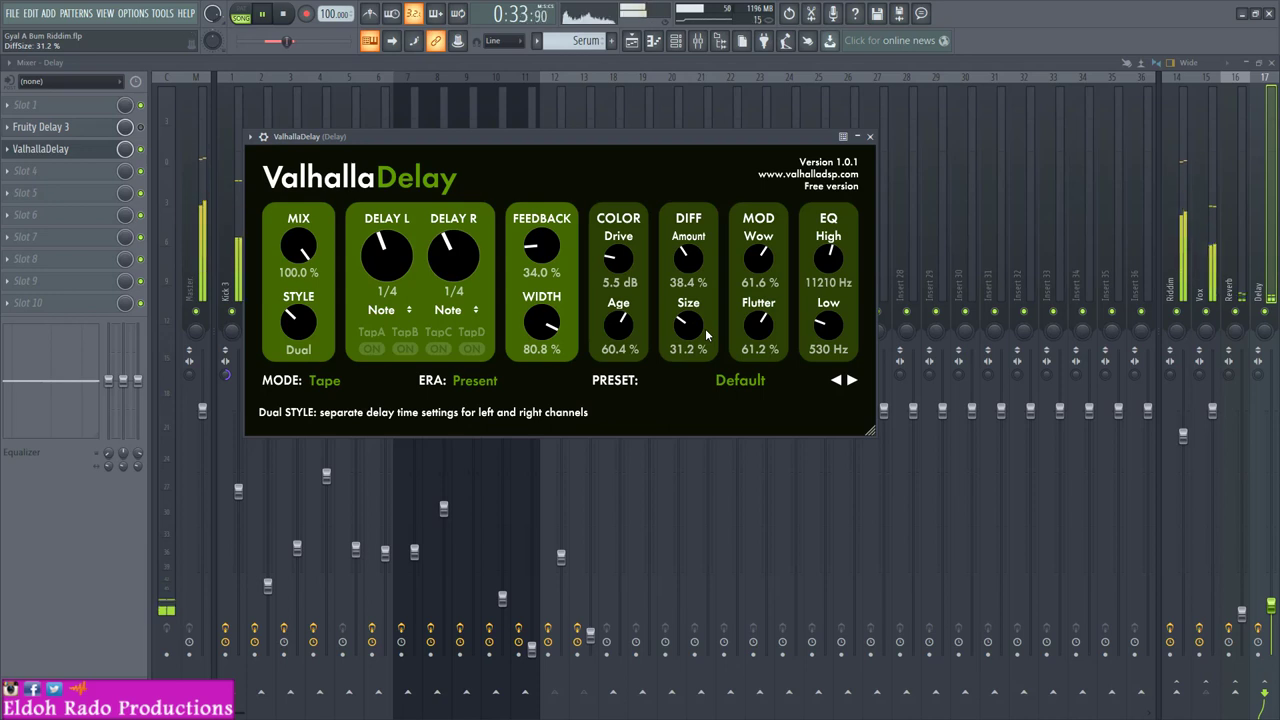
Step: Raise the Reverb track's volume slightly, lower the Delay track's volume slightly, and stop playback
{"action": "left_click_drag", "start_coordinate": [1271, 607], "coordinate": [1242, 605]}
{"action": "left_click", "coordinate": [1271, 614]}
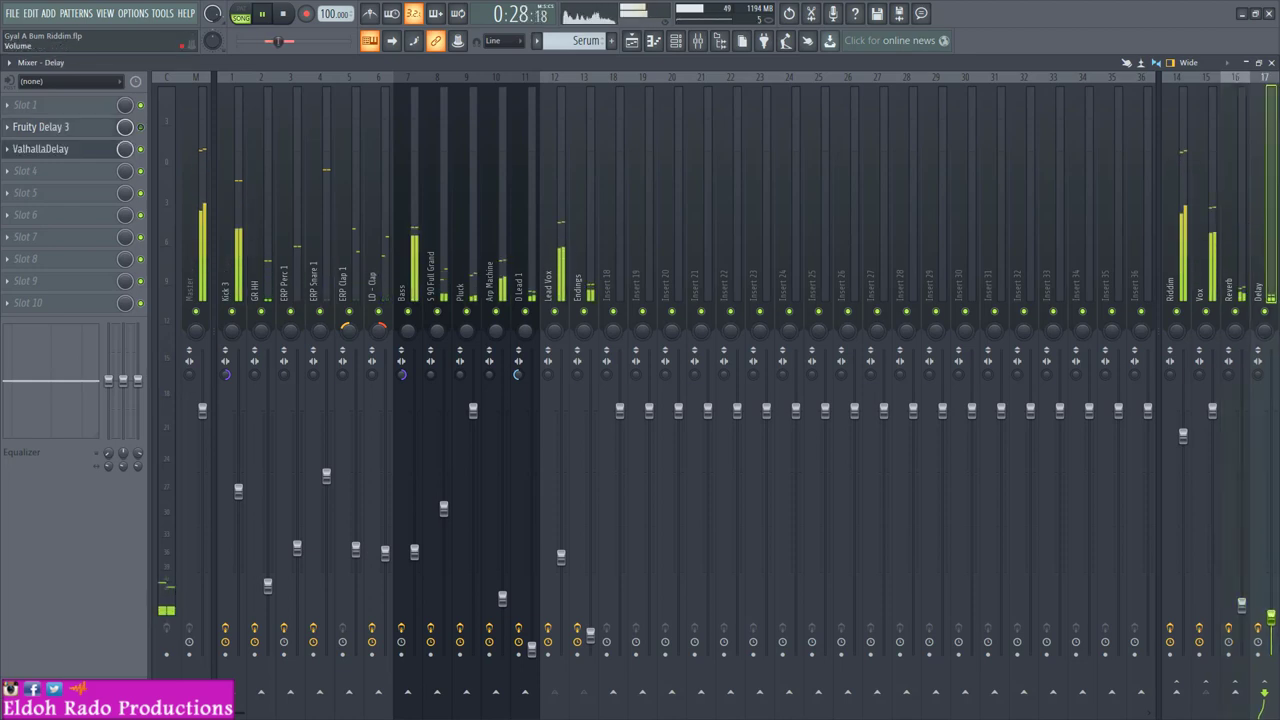
{"action": "key", "text": "space"}
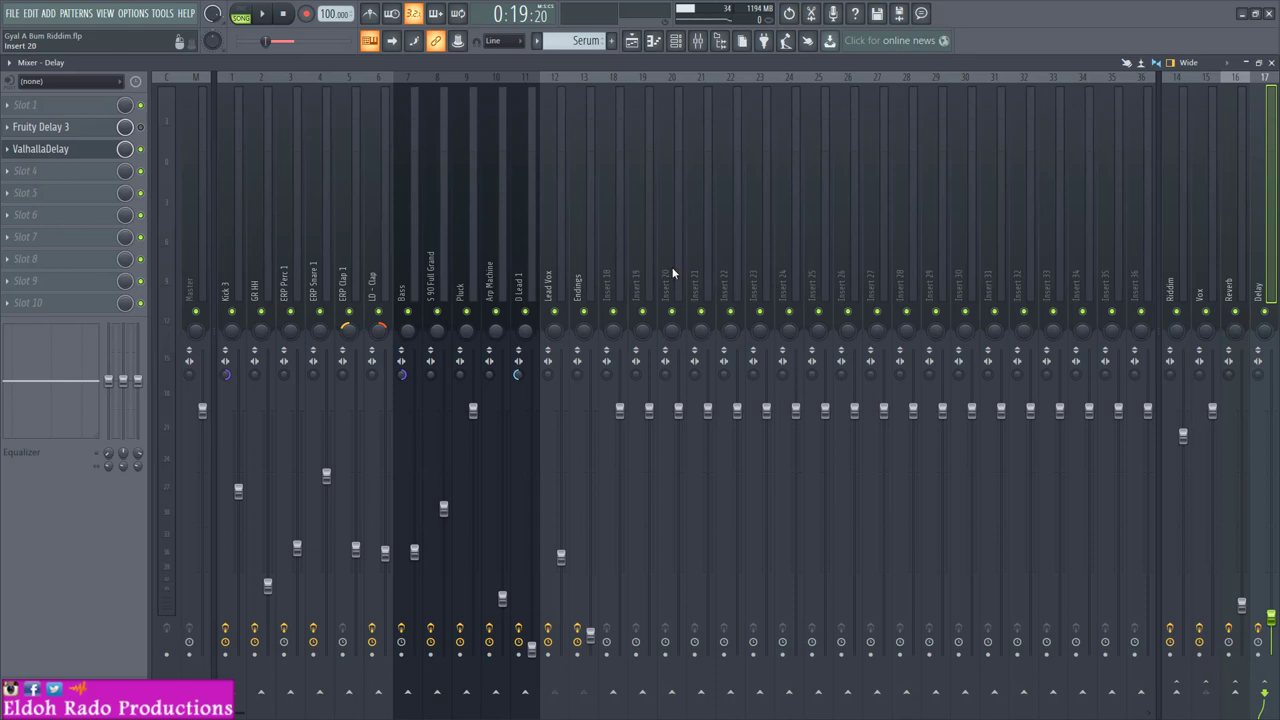
Step: Dock mixer insert 18 to the right
{"action": "left_click", "coordinate": [619, 275]}
{"action": "right_click", "coordinate": [619, 275]}
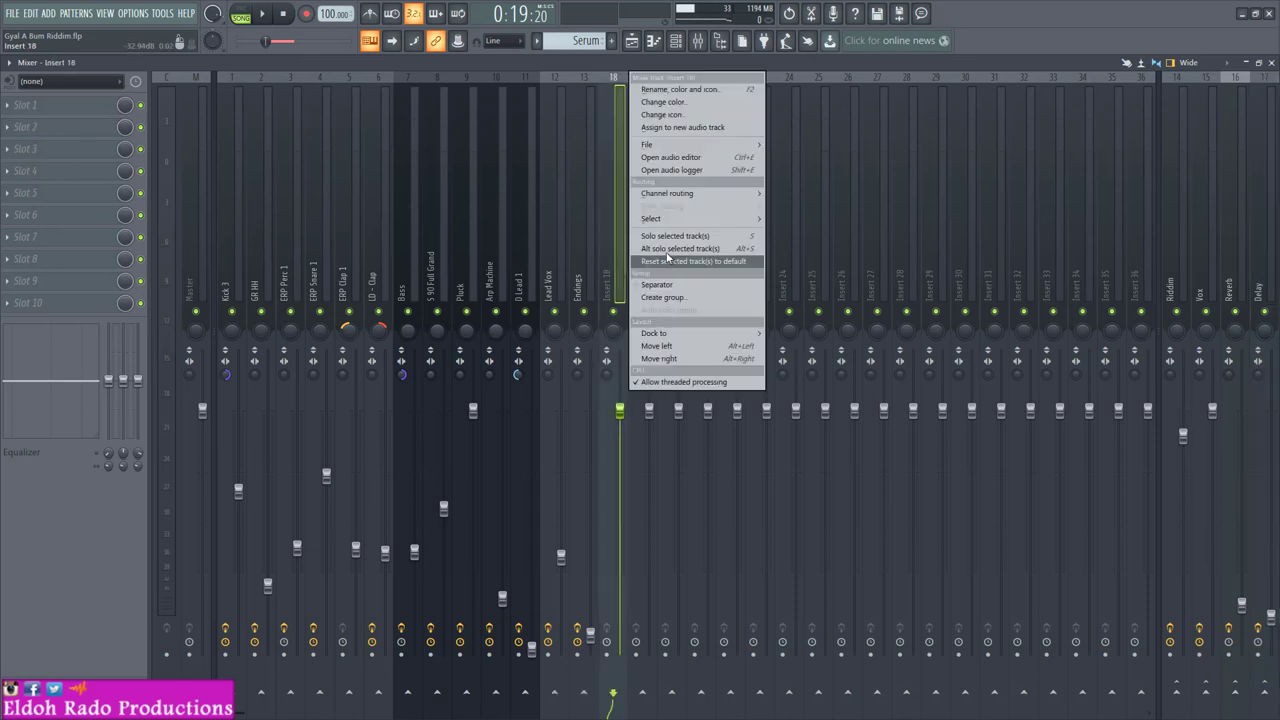
{"action": "mouse_move", "coordinate": [696, 337]}
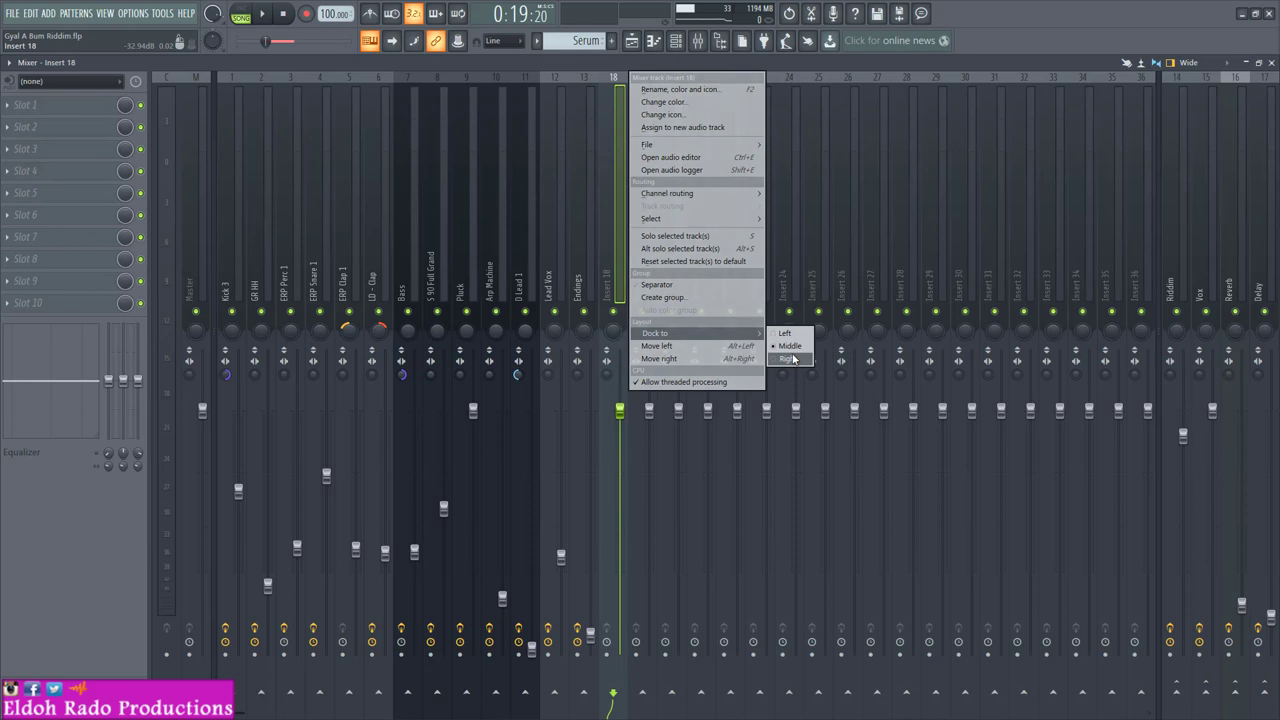
{"action": "left_click", "coordinate": [790, 358]}
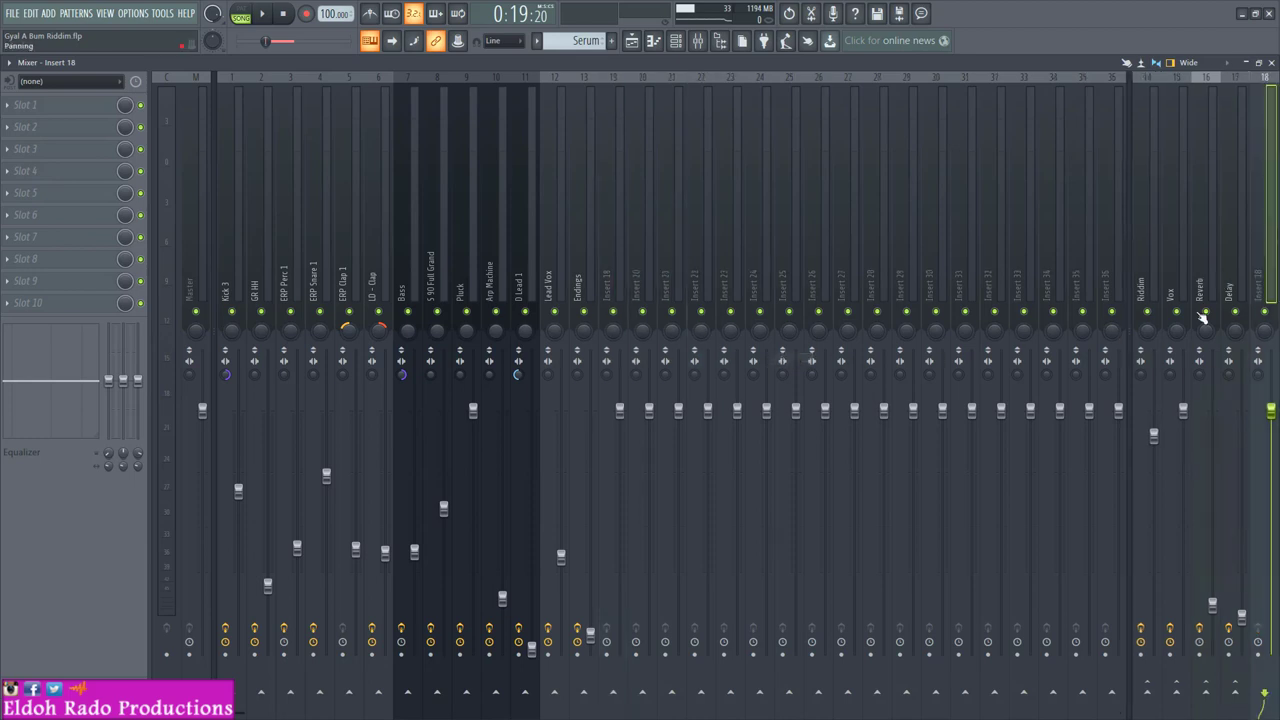
Step: Rename the newly docked insert track as Mod & Pitch
{"action": "double_click", "coordinate": [1258, 279]}
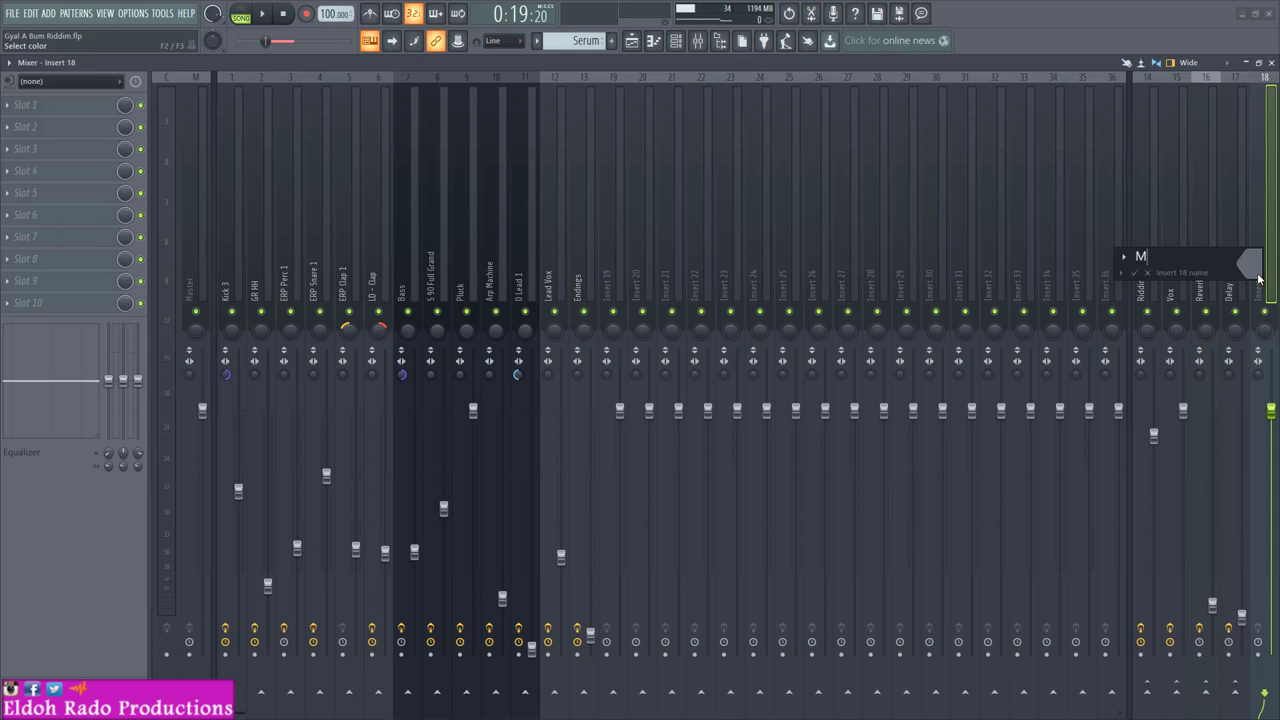
{"action": "type", "text": "Mod"}
{"action": "type", "text": " &"}
{"action": "type", "text": " Pictbh"}
{"action": "key", "text": "Return"}
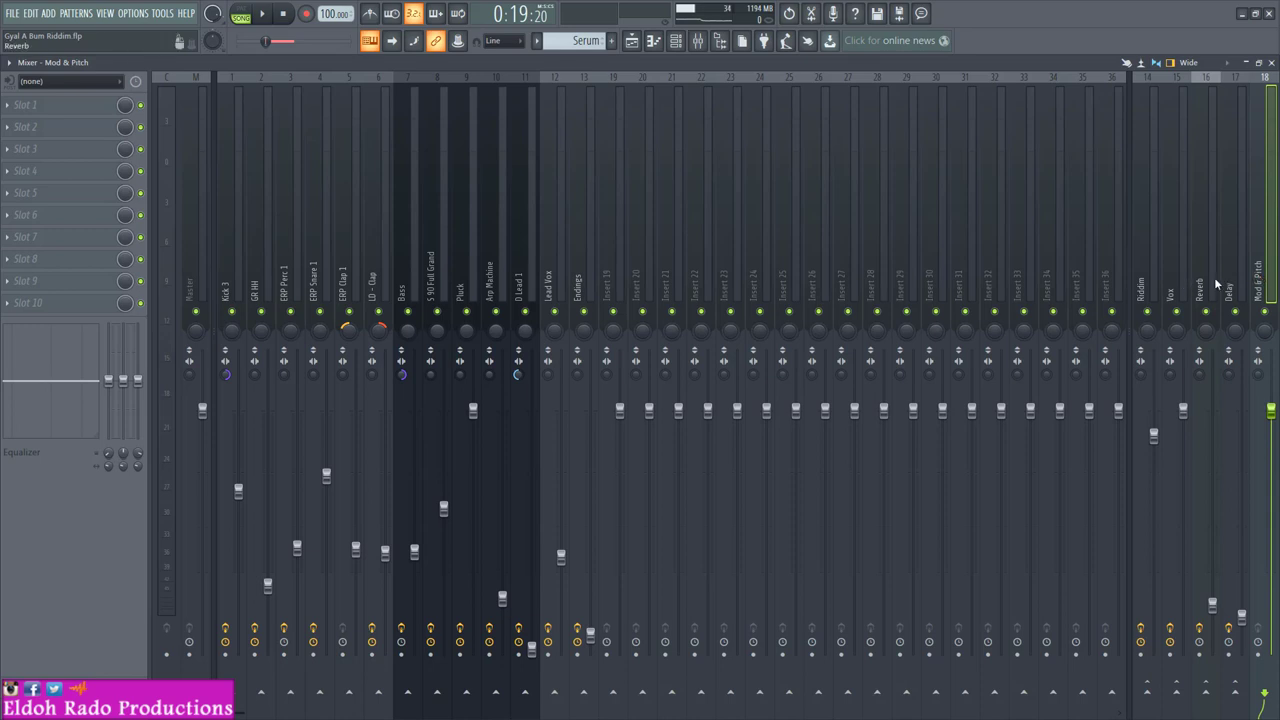
Step: Try to load an effect plugin into the first slot of the Mod & Pitch track
{"action": "left_click", "coordinate": [84, 110]}
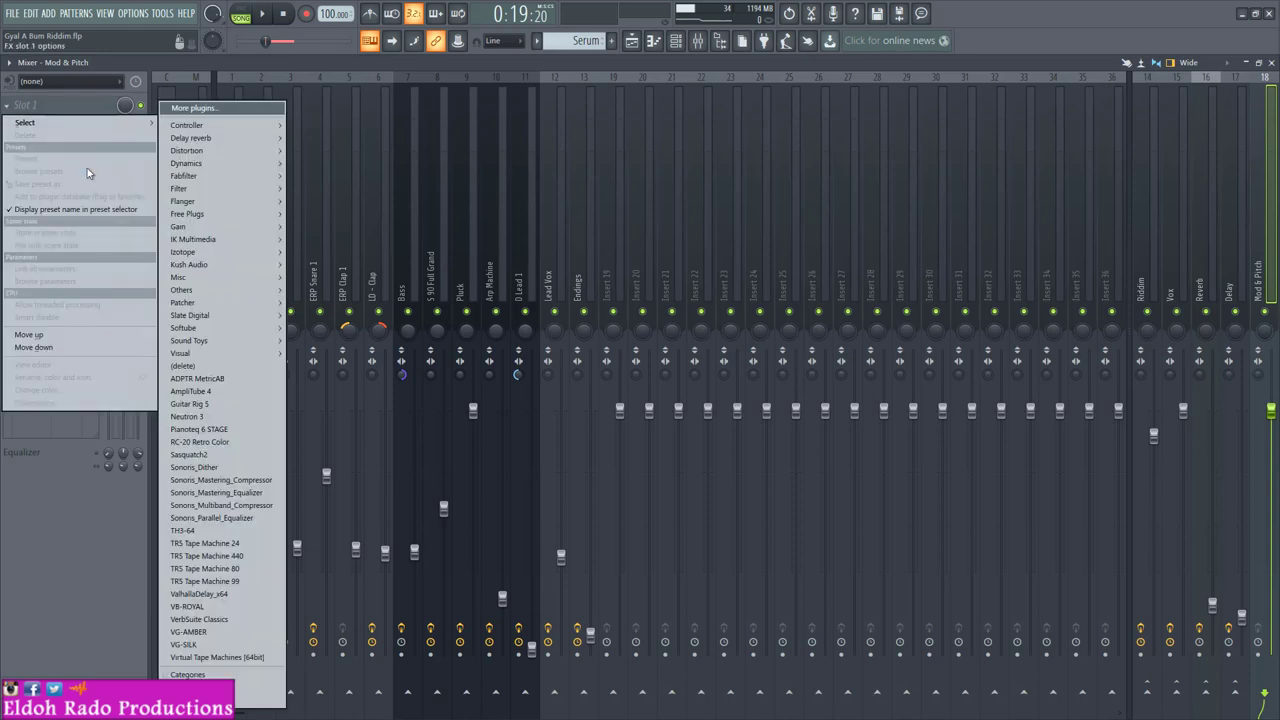
{"action": "mouse_move", "coordinate": [216, 215]}
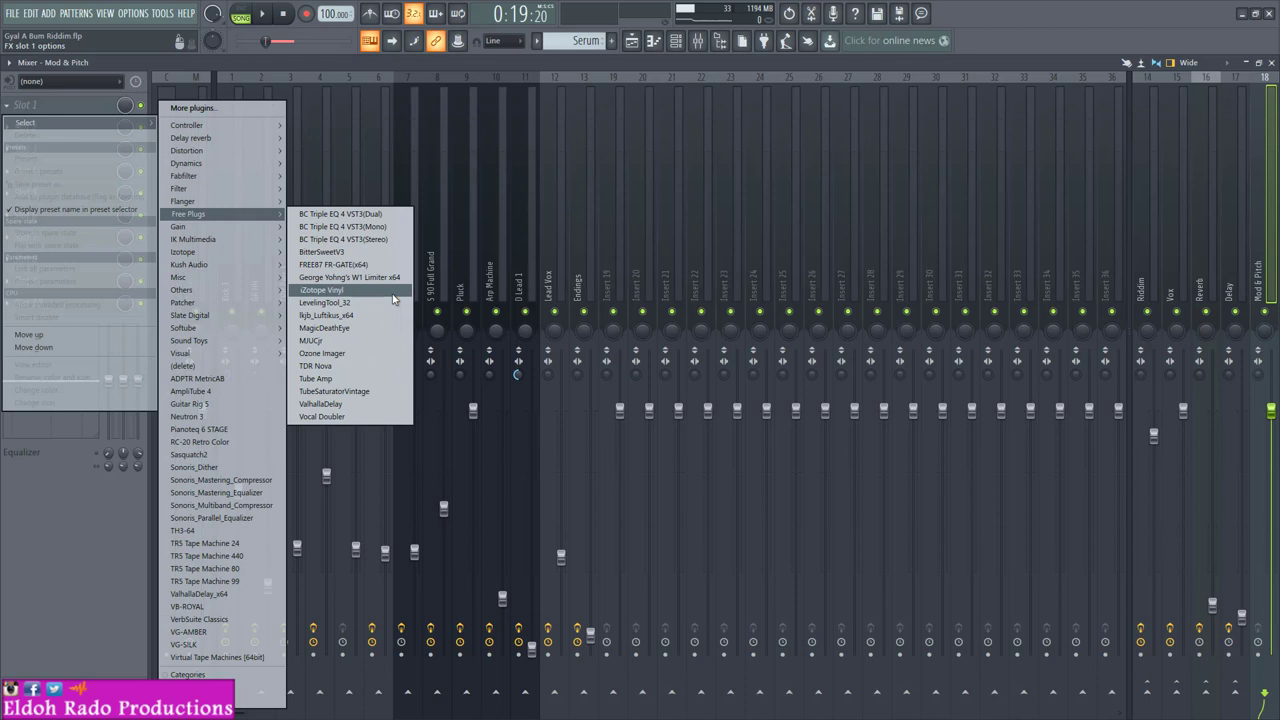
{"action": "left_click", "coordinate": [380, 391]}
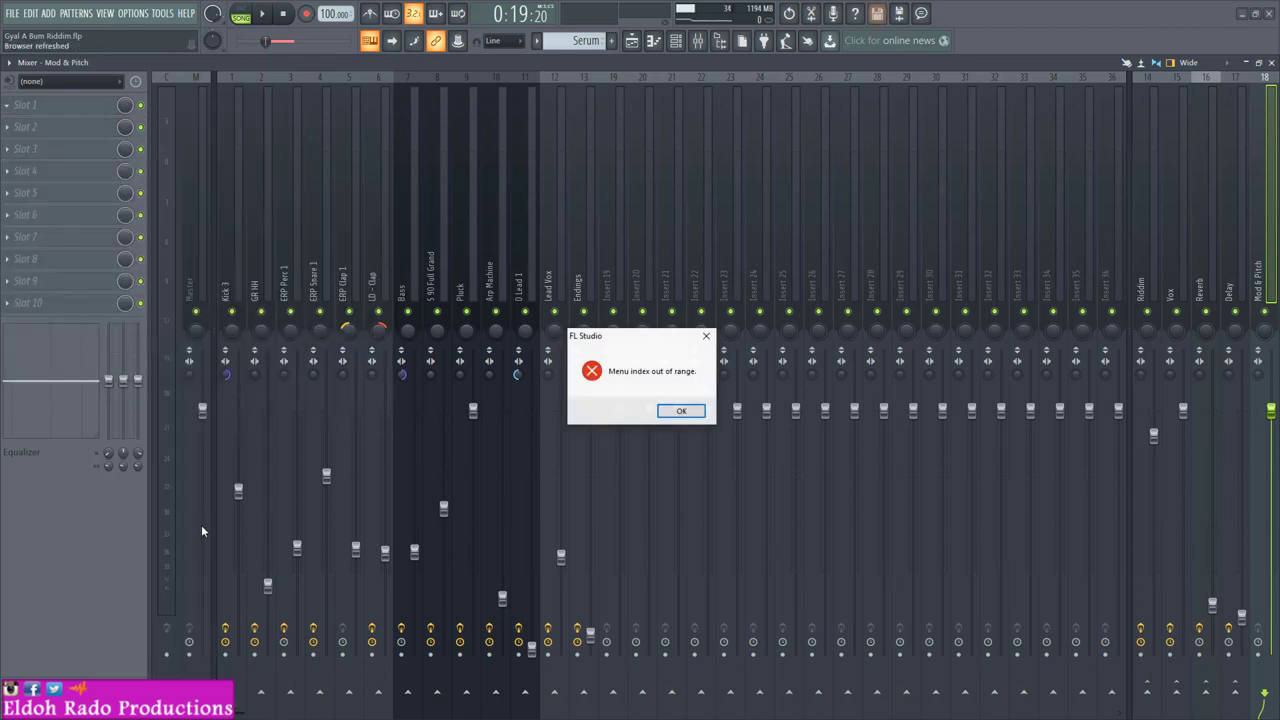
{"action": "left_click", "coordinate": [678, 413]}
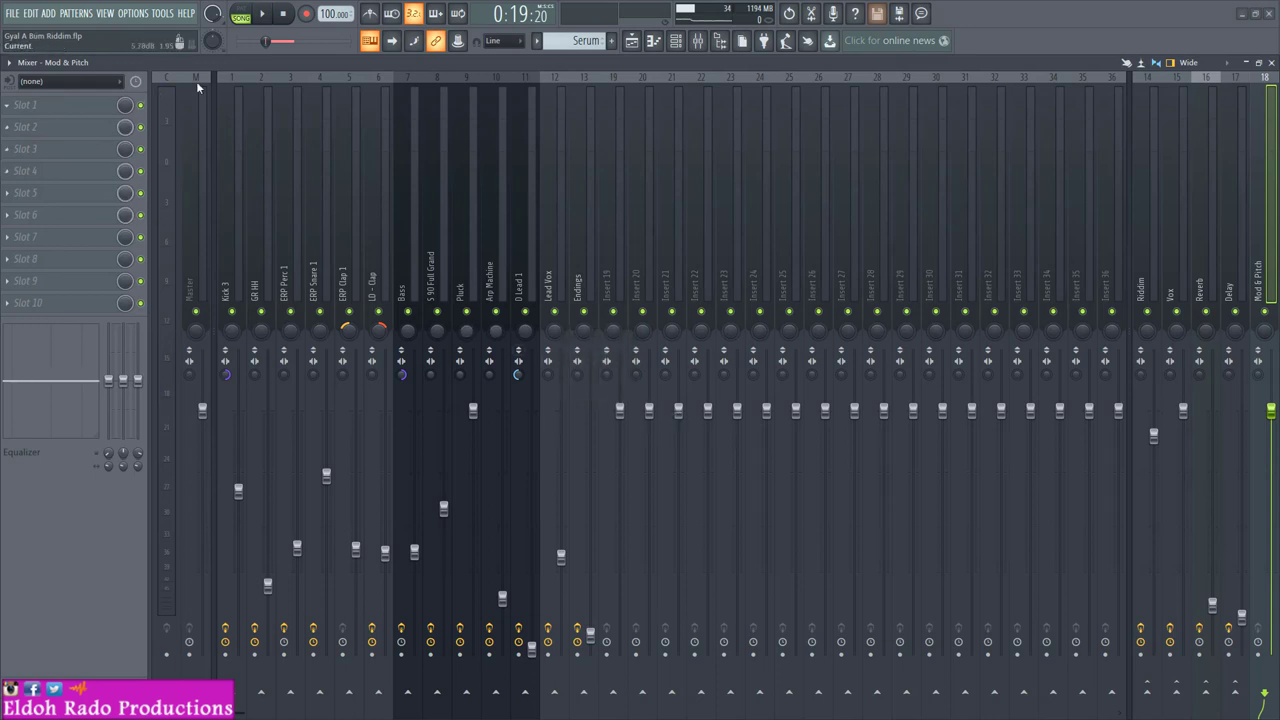
Step: Examine the installed effects in the plugin database, including the New and VST lists
{"action": "left_click", "coordinate": [717, 46]}
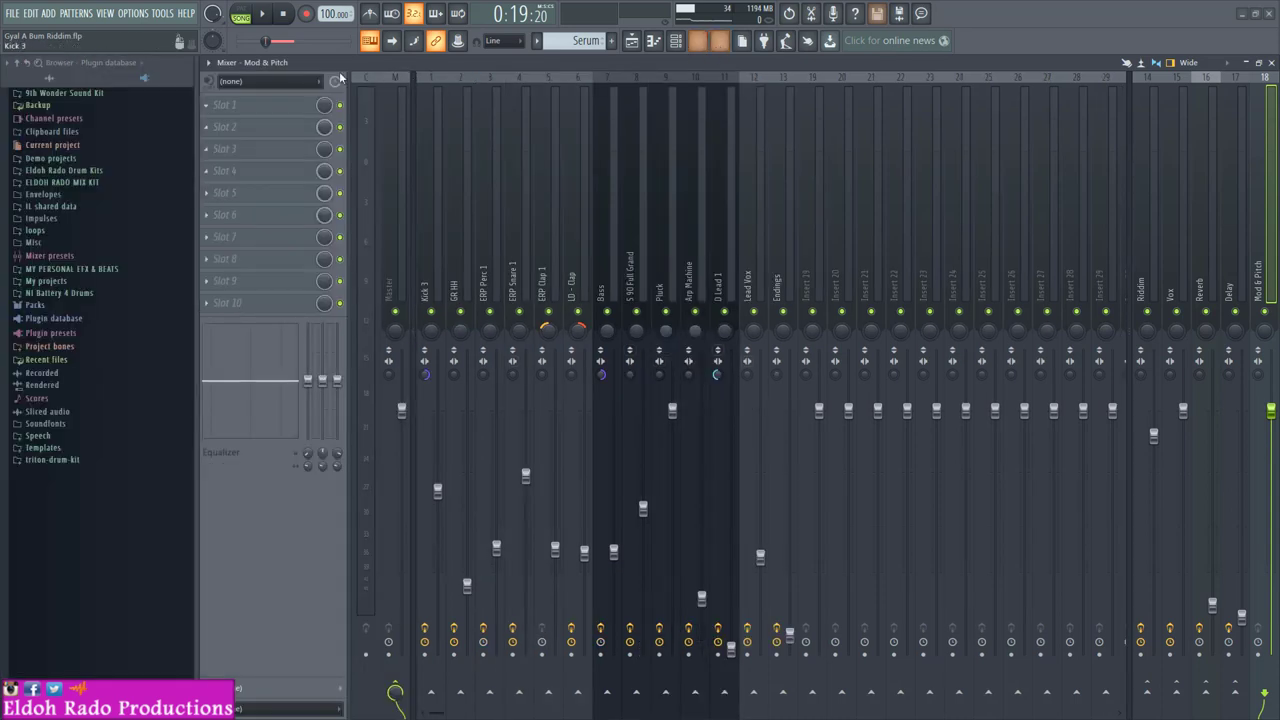
{"action": "left_click", "coordinate": [12, 13]}
{"action": "left_click", "coordinate": [34, 76]}
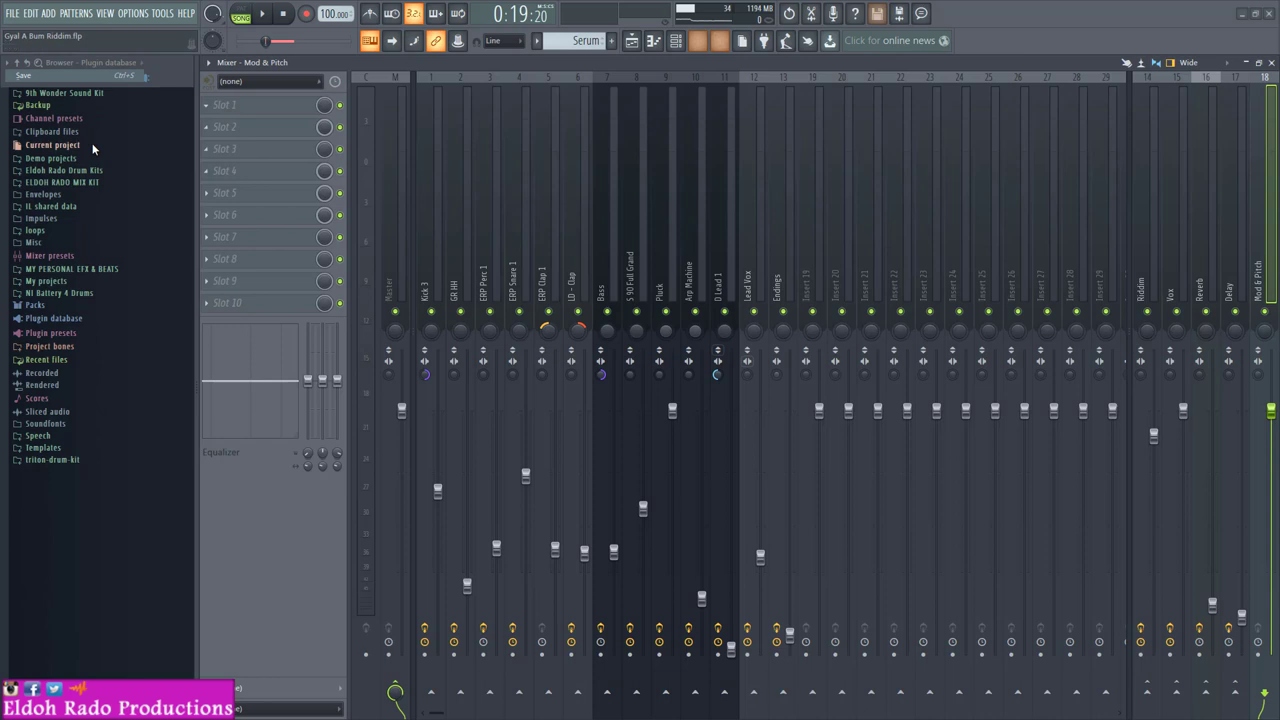
{"action": "left_click", "coordinate": [60, 319]}
{"action": "left_click", "coordinate": [48, 357]}
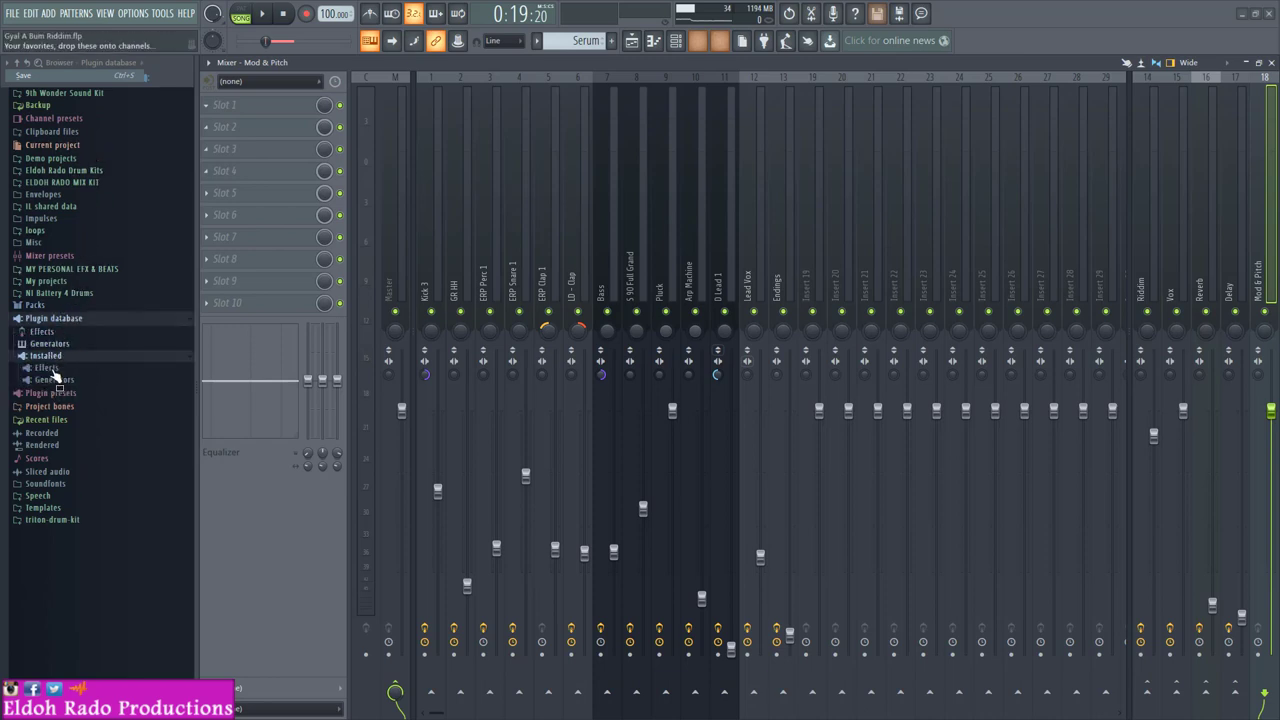
{"action": "left_click", "coordinate": [50, 368]}
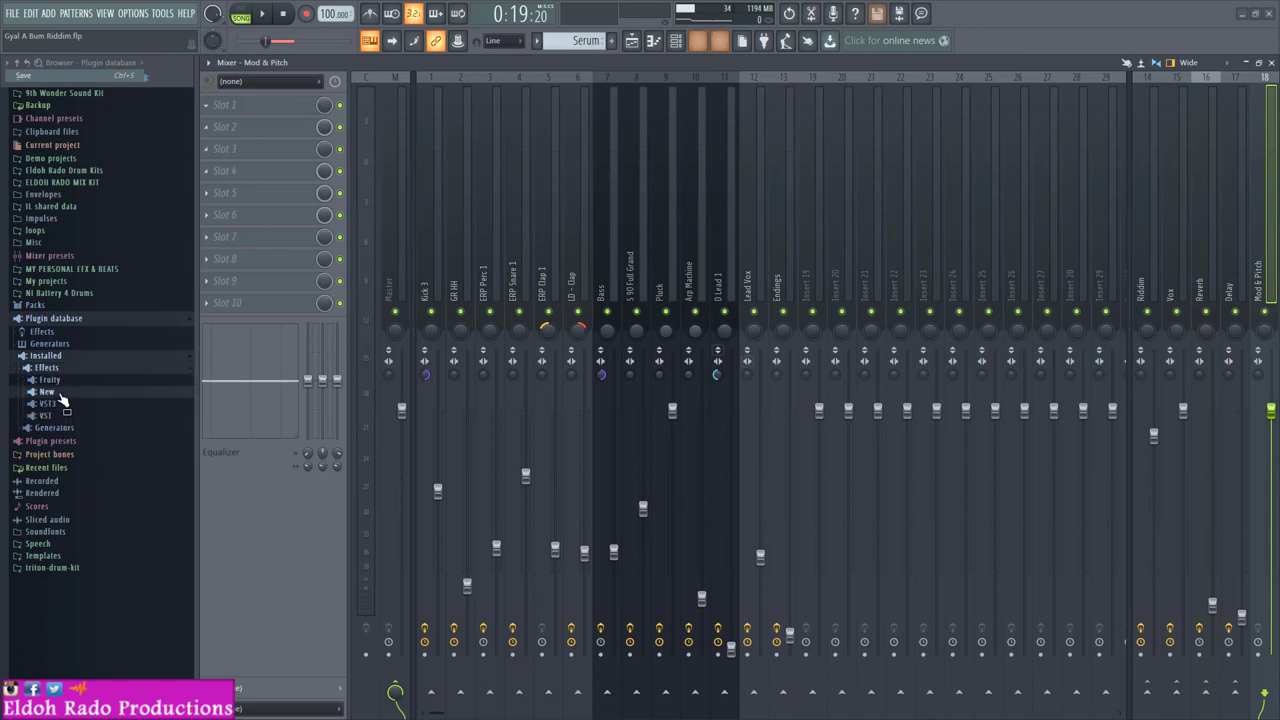
{"action": "left_click", "coordinate": [55, 392]}
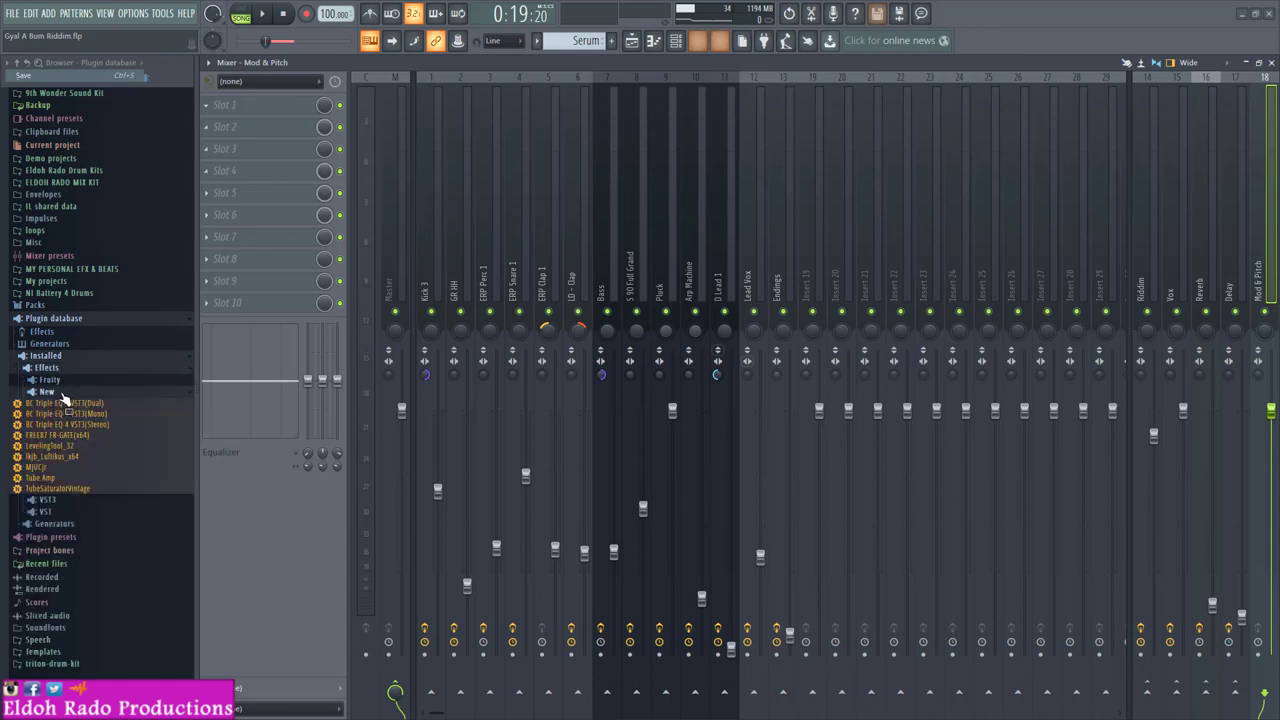
{"action": "left_click", "coordinate": [48, 479]}
{"action": "left_click", "coordinate": [51, 489]}
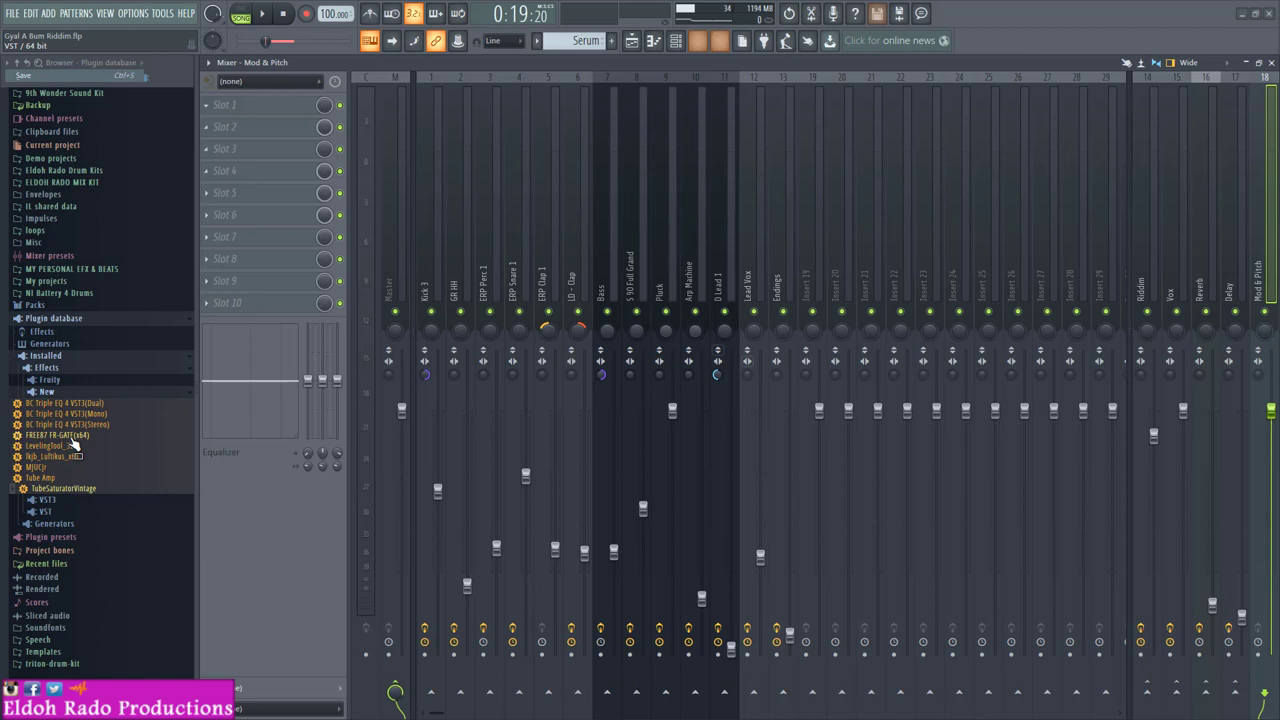
{"action": "left_click_drag", "start_coordinate": [72, 444], "coordinate": [57, 493]}
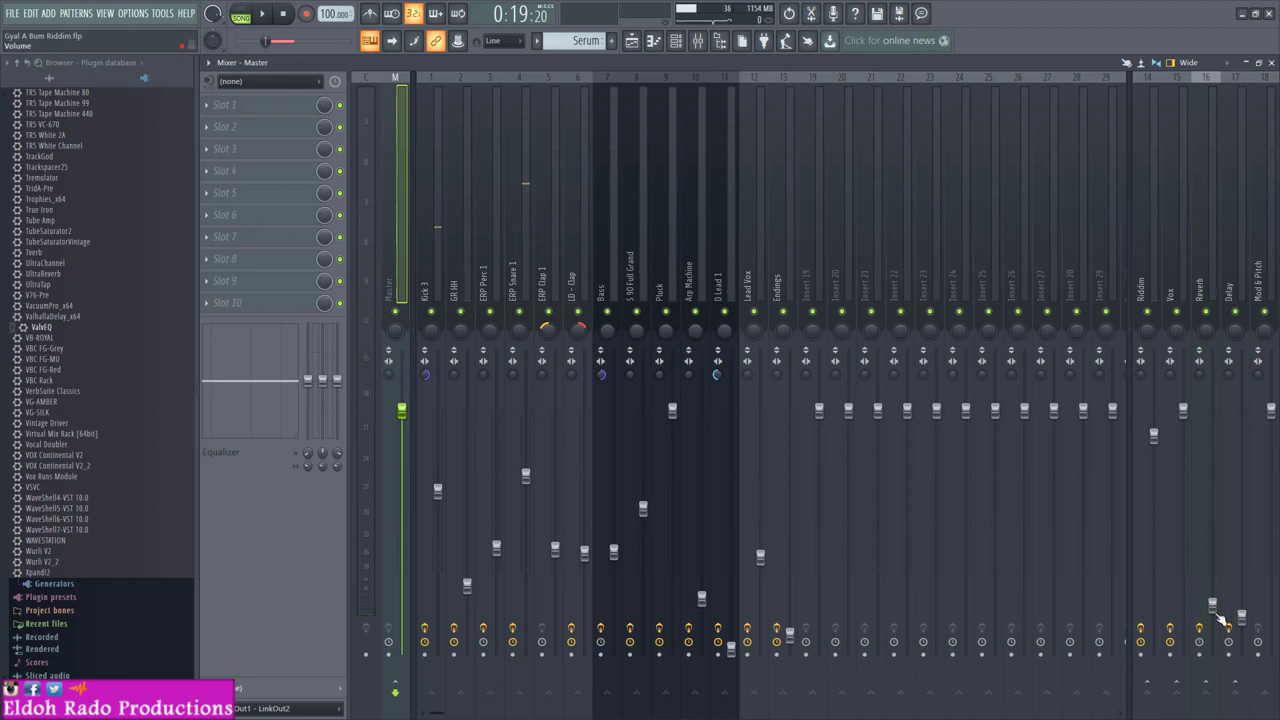
Step: Lower the Reverb track's volume slightly and select the Delay track
{"action": "left_click", "coordinate": [1212, 608]}
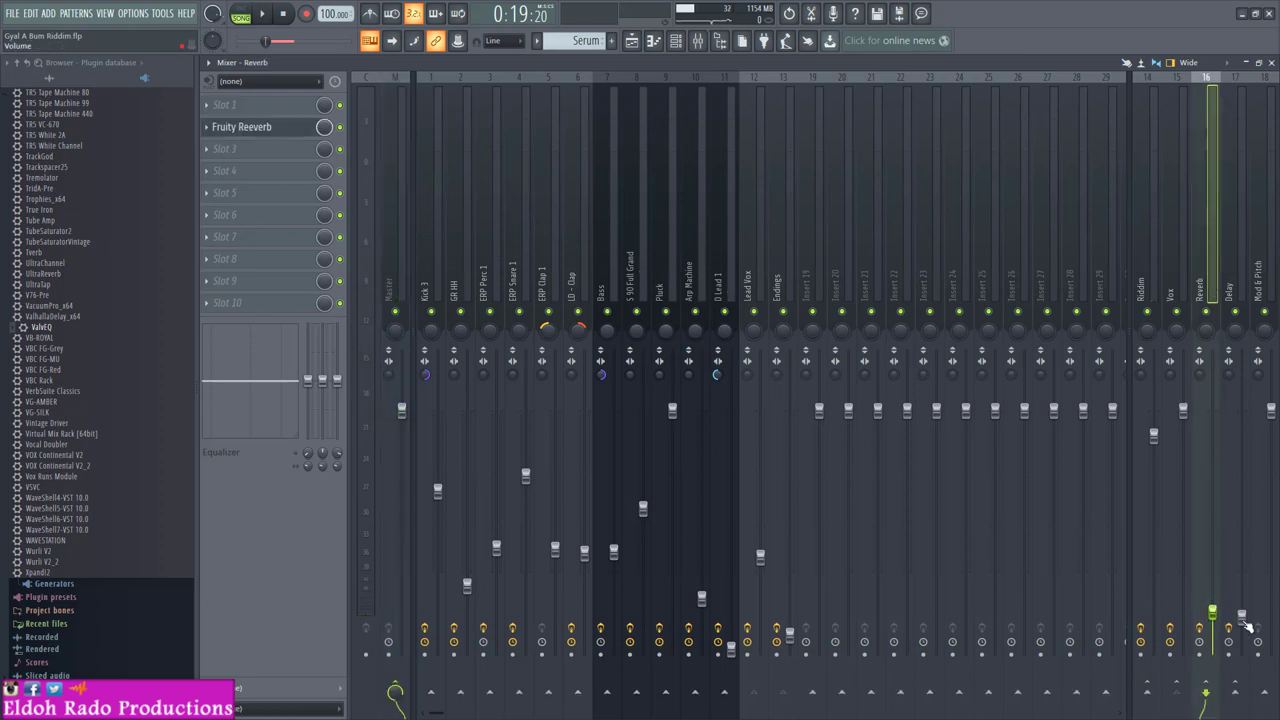
{"action": "left_click", "coordinate": [1241, 618]}
{"action": "left_click", "coordinate": [1265, 278]}
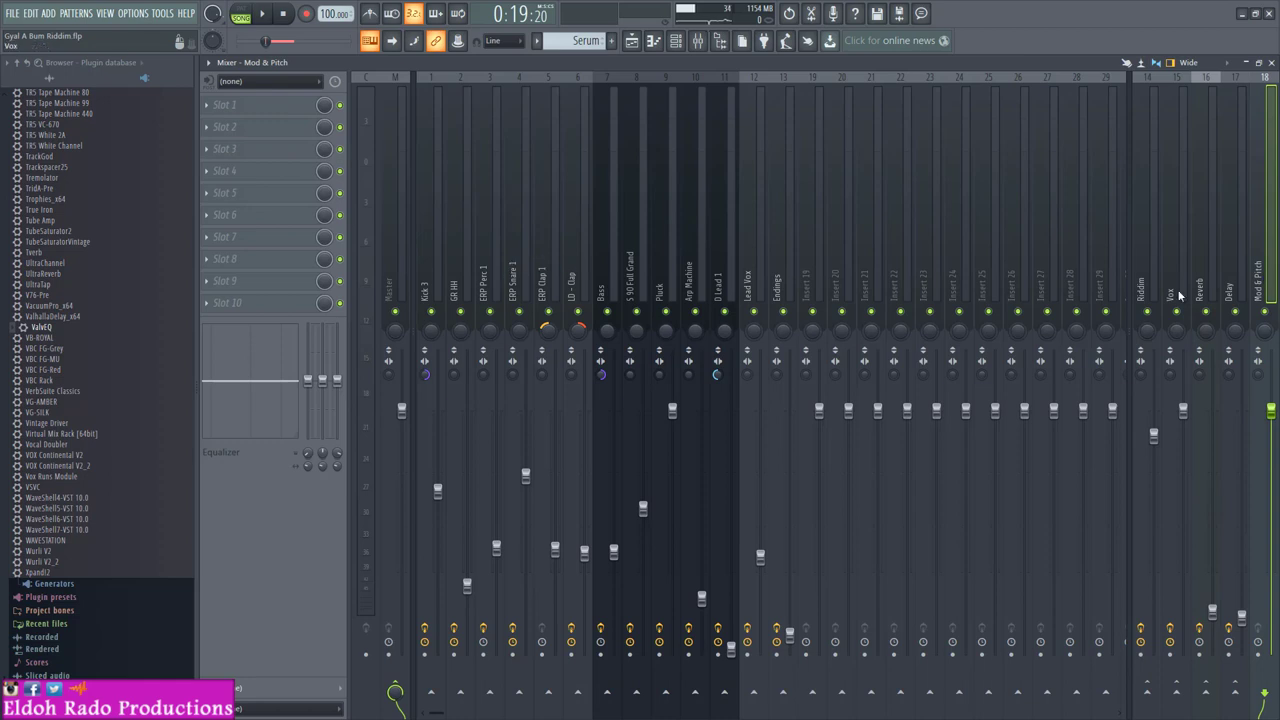
{"action": "left_click", "coordinate": [277, 152]}
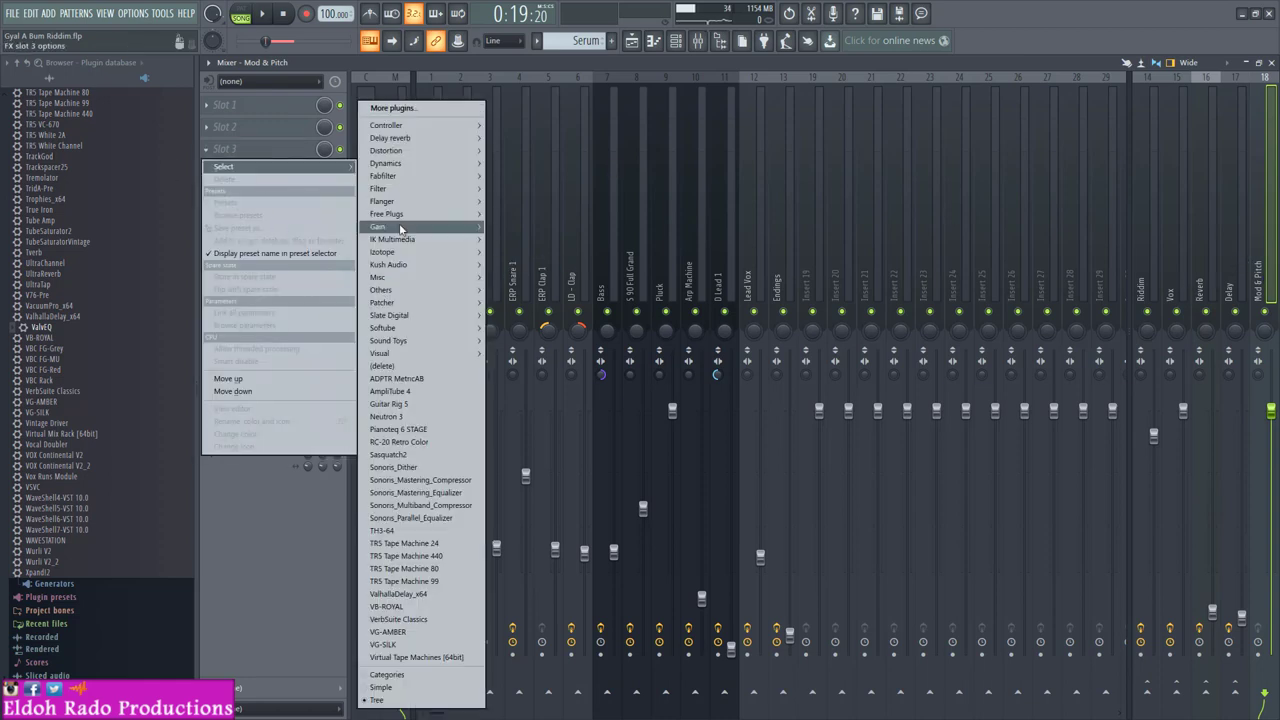
{"action": "mouse_move", "coordinate": [405, 217]}
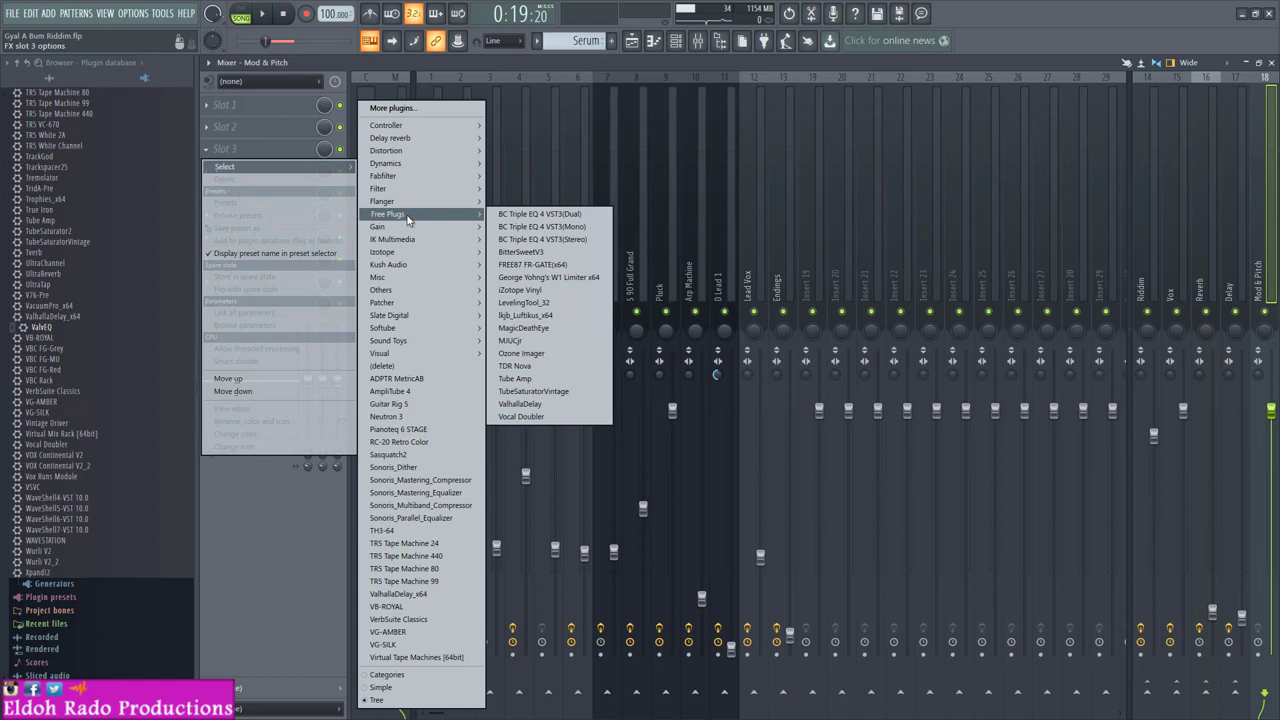
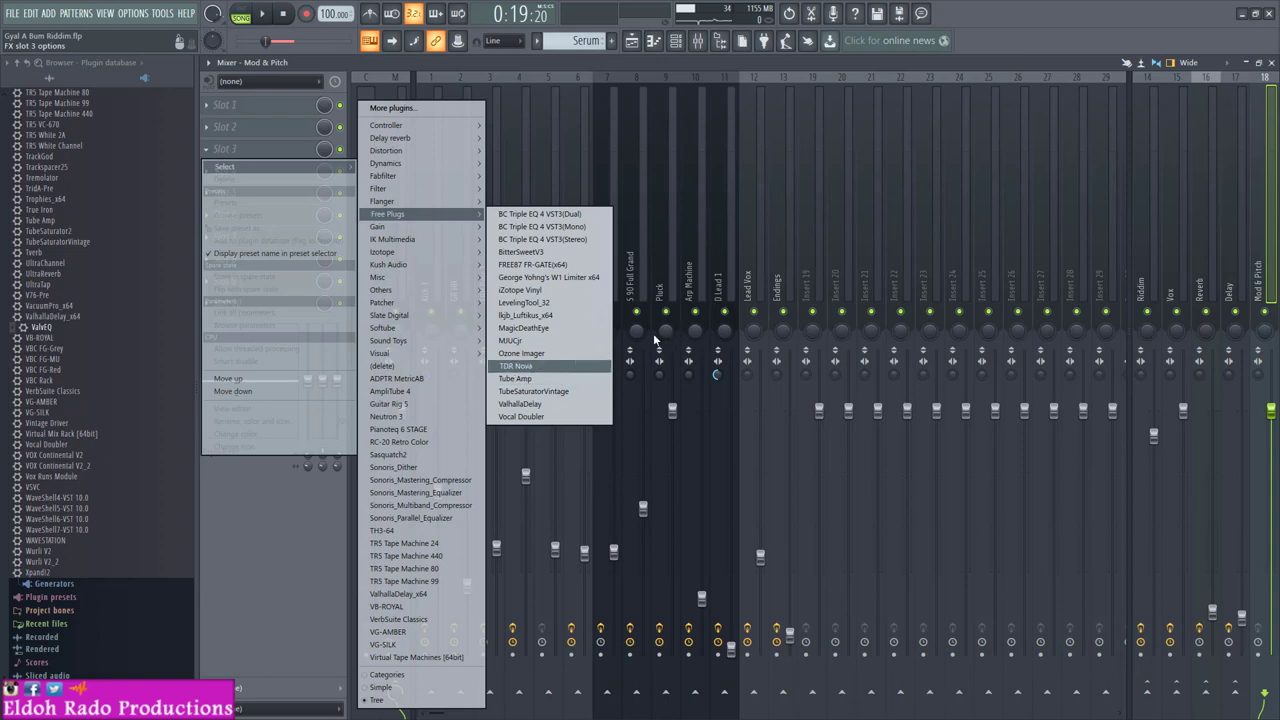
{"action": "left_click", "coordinate": [1040, 74]}
{"action": "right_click", "coordinate": [1273, 236]}
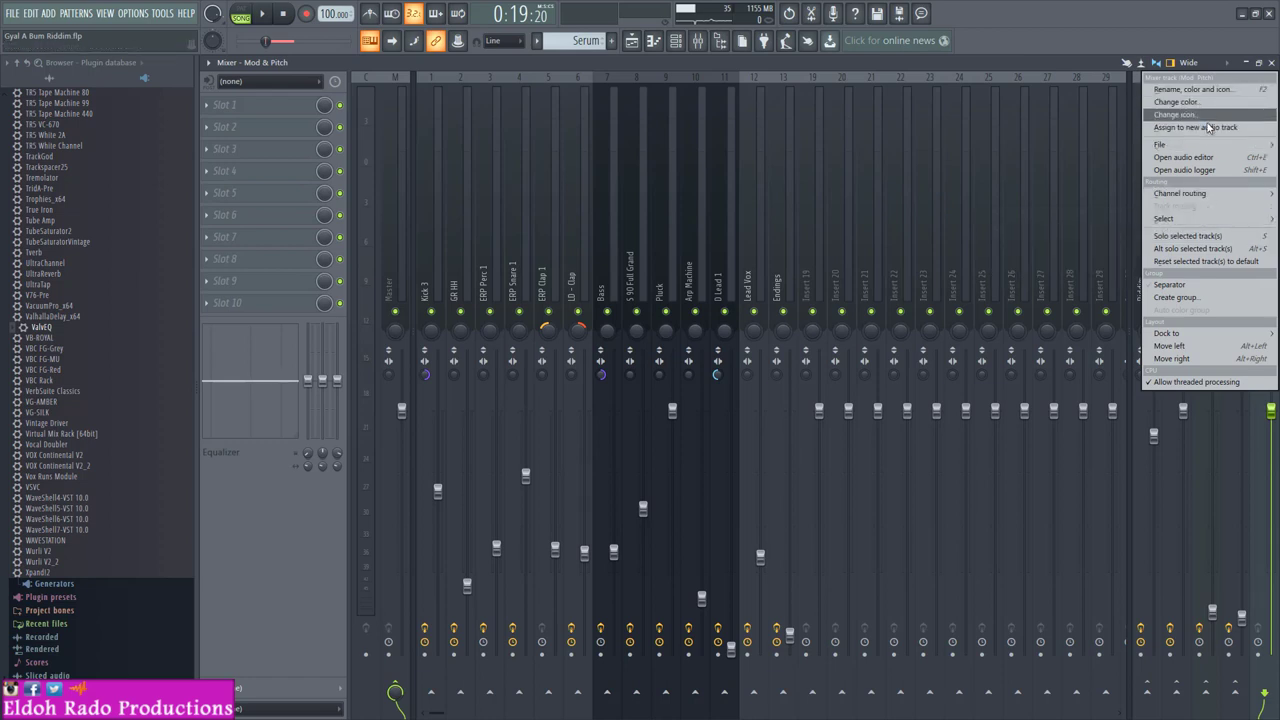
{"action": "left_click", "coordinate": [1080, 64]}
Step: Play the song, lower the Vox bus volume slightly, and stop playback
{"action": "key", "text": "space"}
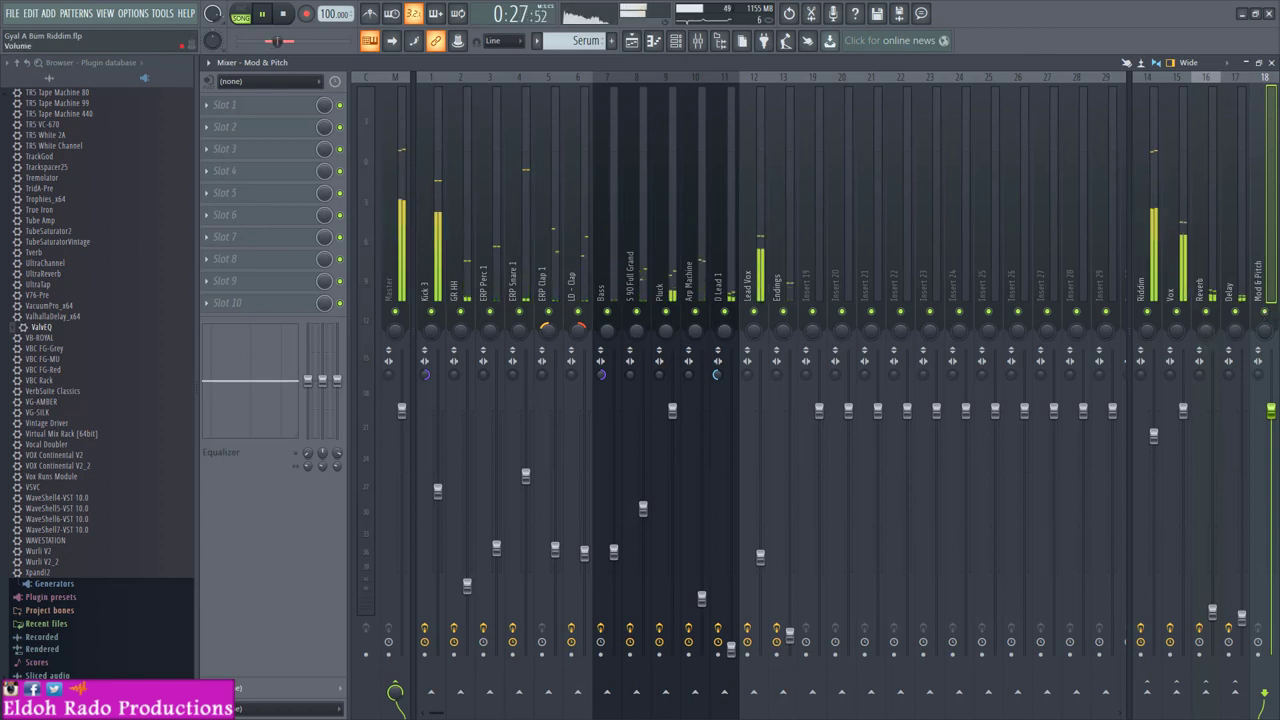
{"action": "left_click", "coordinate": [1184, 411]}
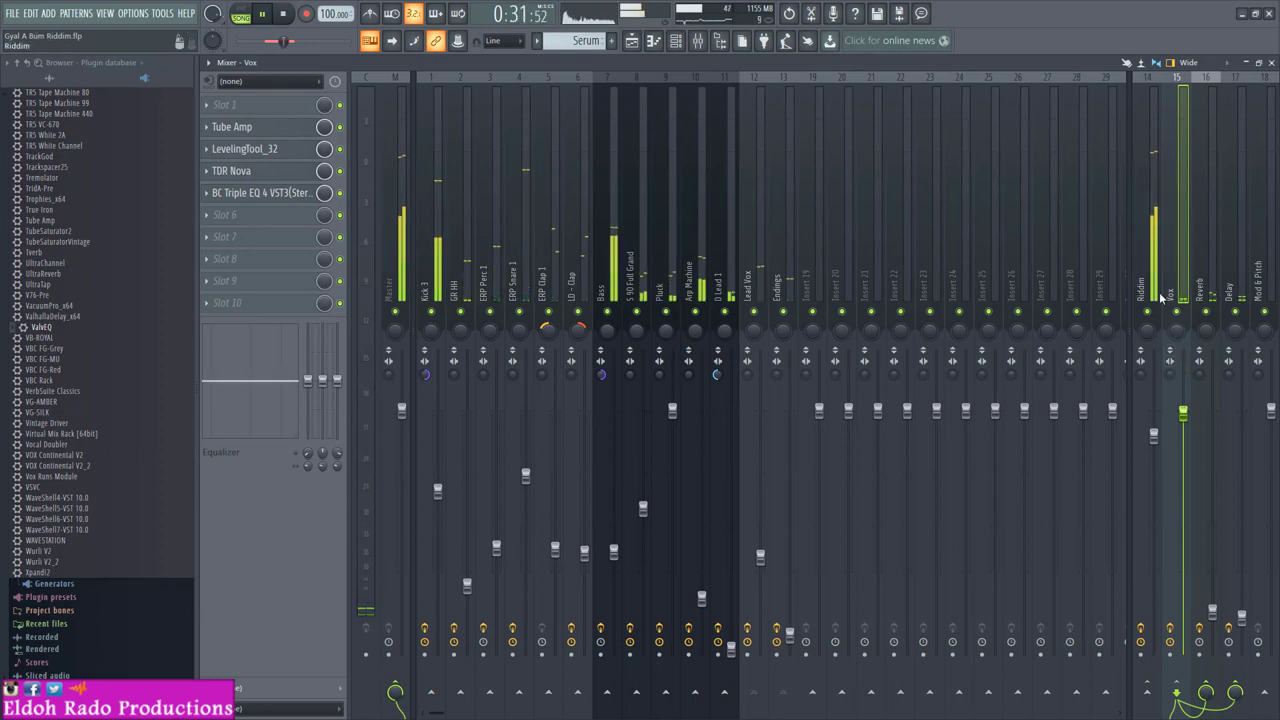
{"action": "key", "text": "space"}
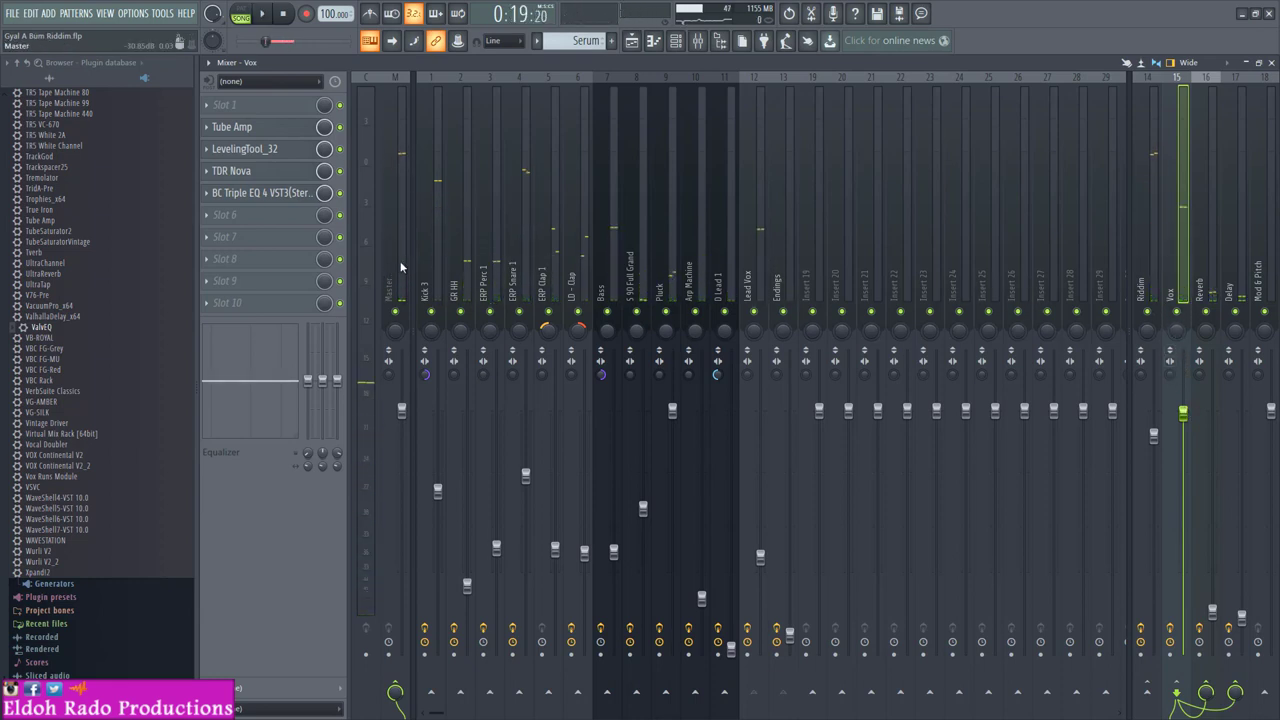
Step: Load lkjb_Luftikus_x64 into the third effect slot of the Master track and reposition its window
{"action": "left_click", "coordinate": [401, 270]}
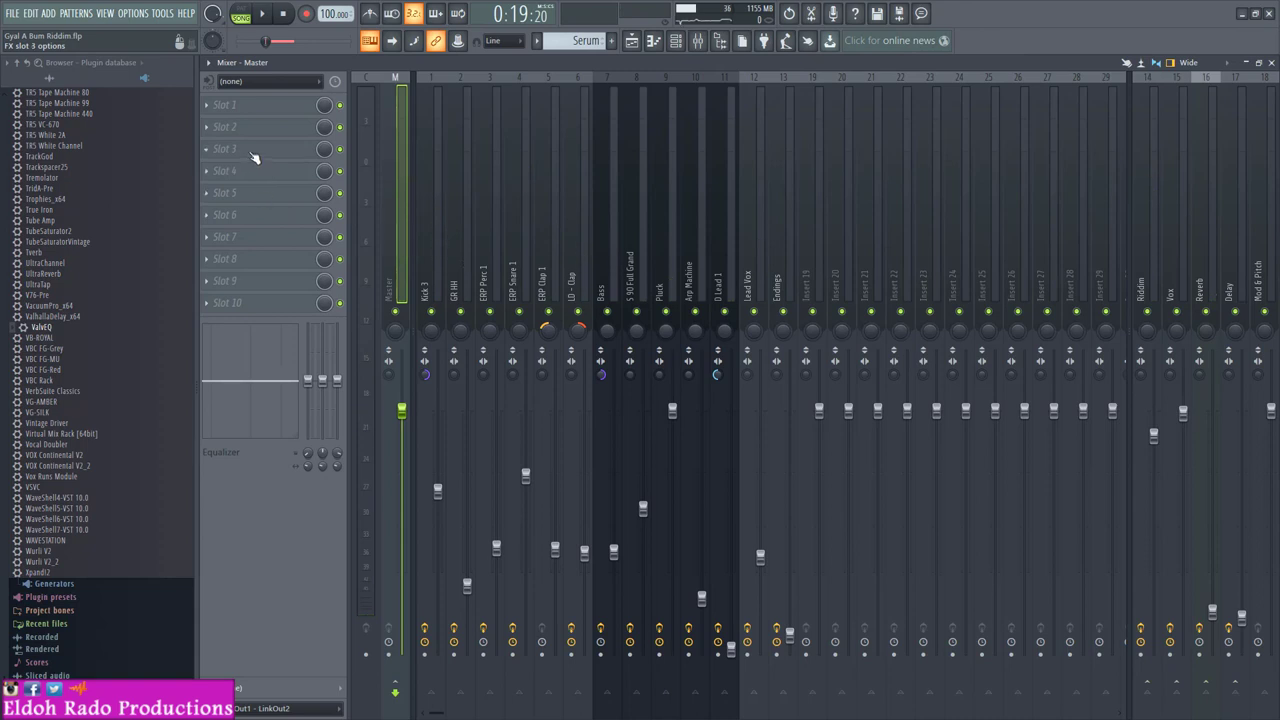
{"action": "left_click", "coordinate": [249, 155]}
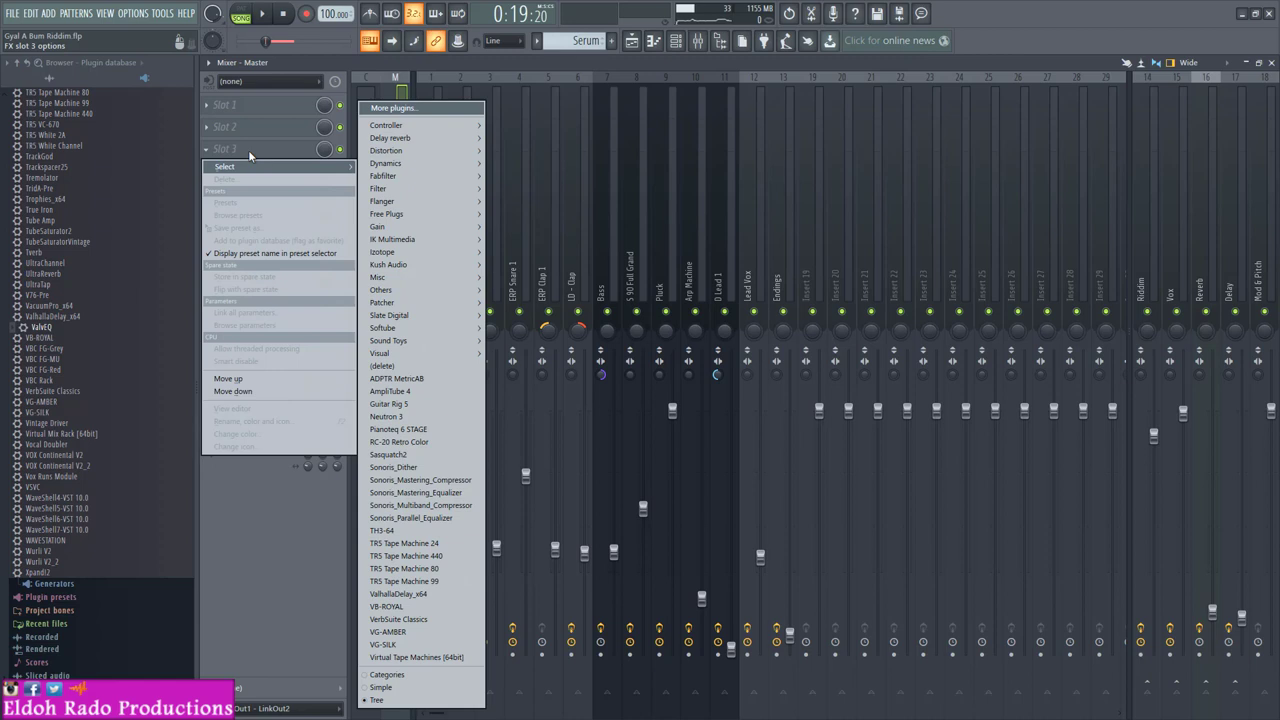
{"action": "mouse_move", "coordinate": [421, 219]}
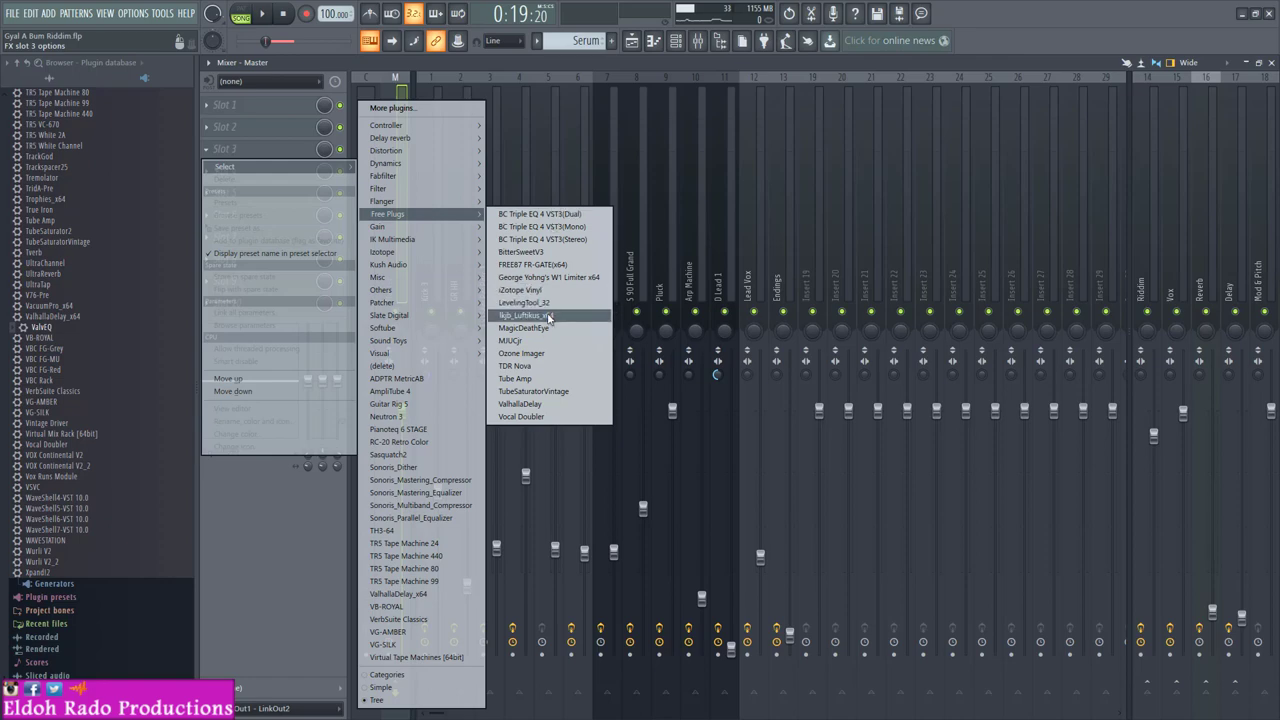
{"action": "left_click", "coordinate": [548, 316]}
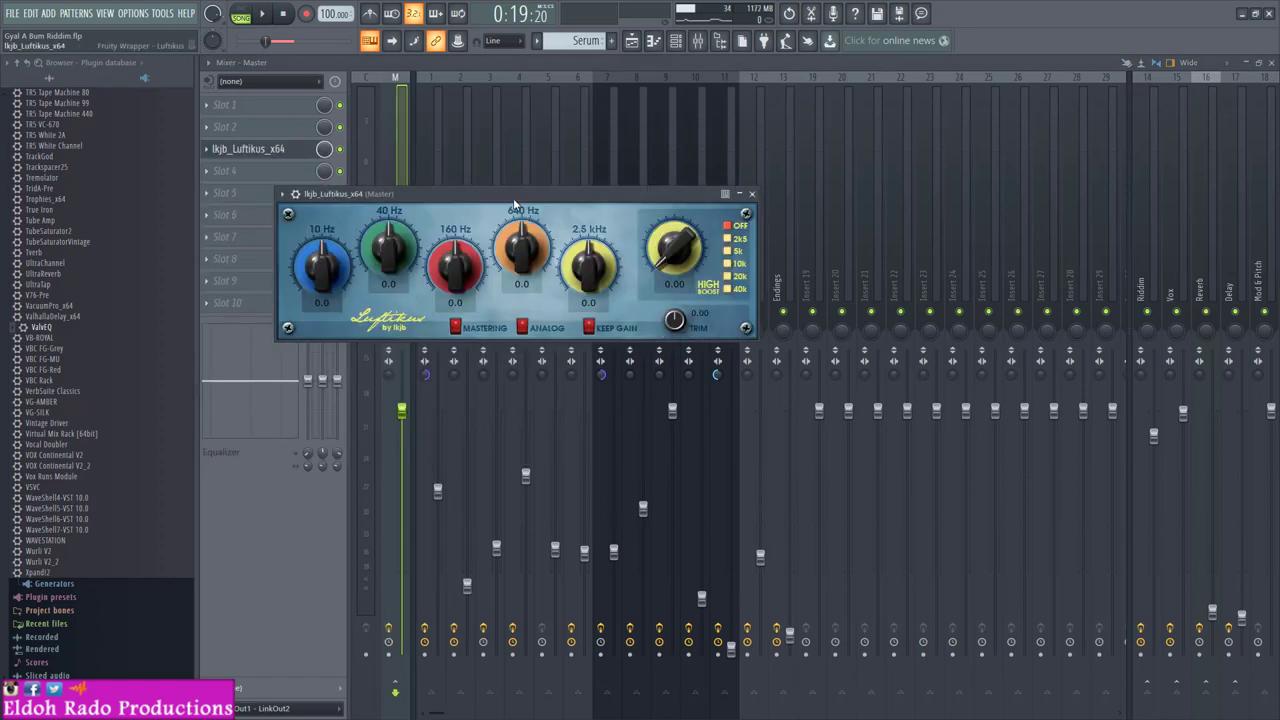
{"action": "left_click_drag", "start_coordinate": [513, 198], "coordinate": [580, 183]}
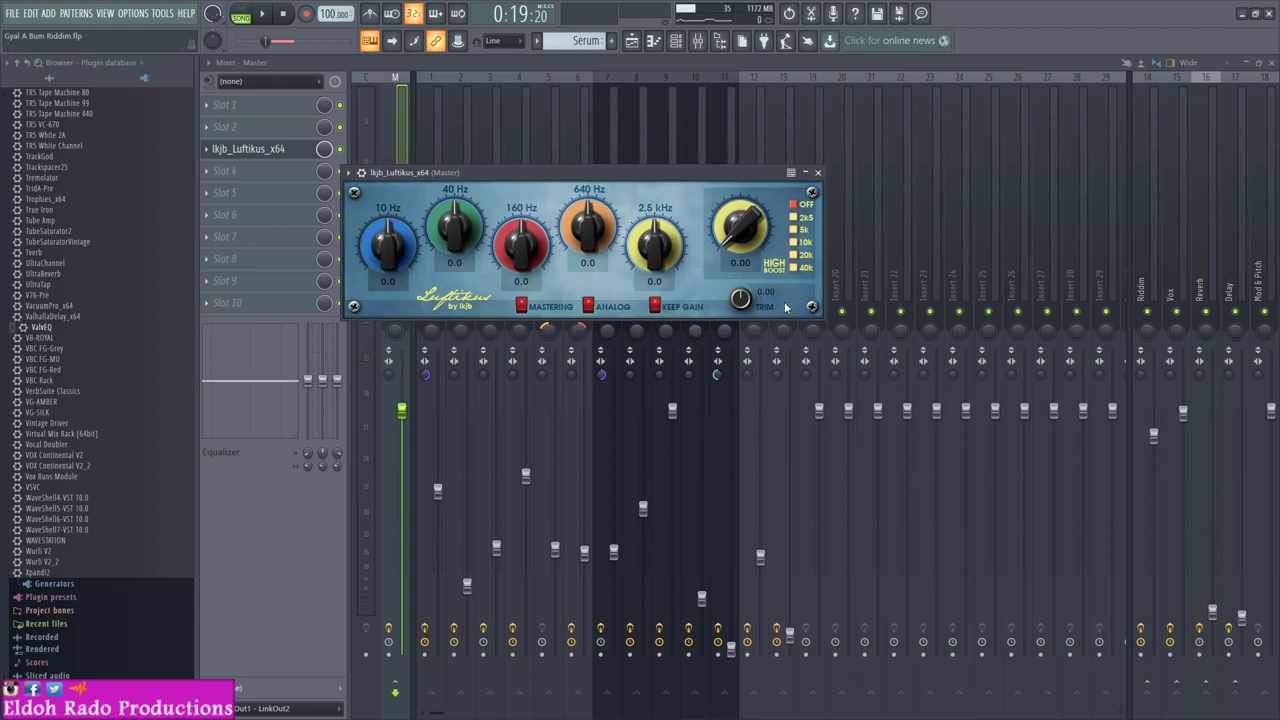
{"action": "left_click_drag", "start_coordinate": [720, 181], "coordinate": [722, 194]}
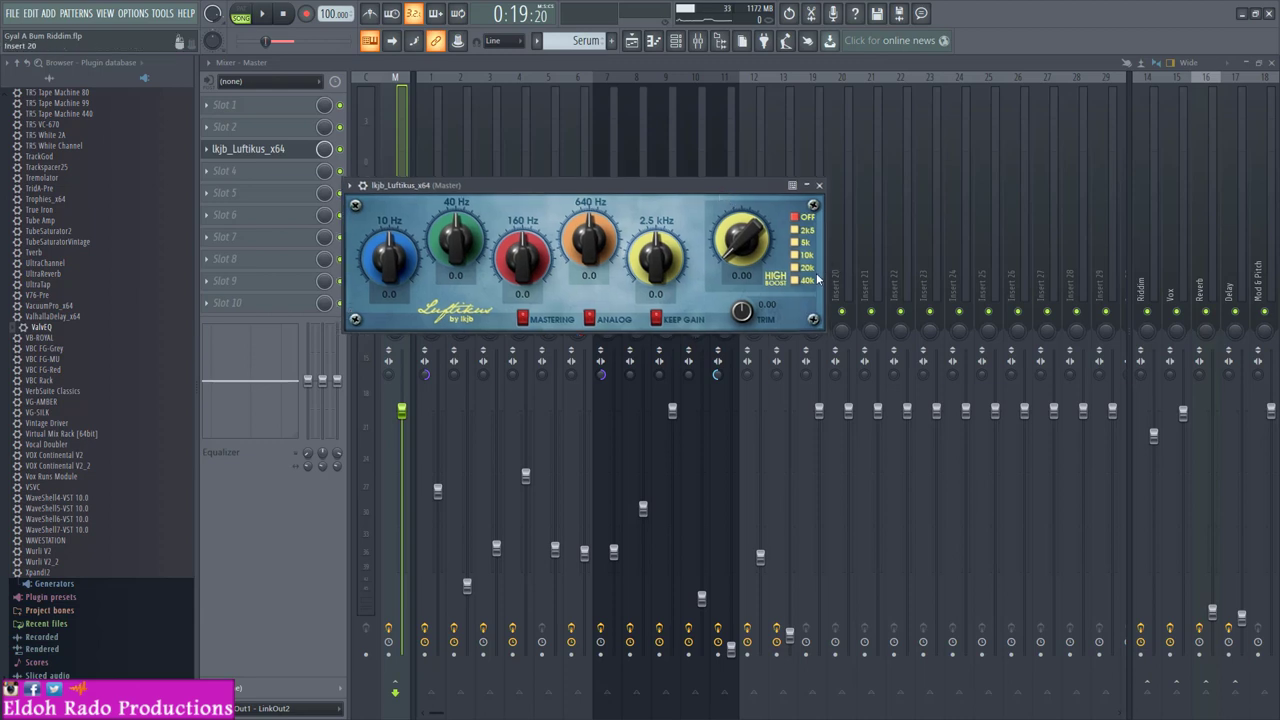
Step: Set Luftikus's high boost to 20k with a gain of 2.65 during playback, and stop playback
{"action": "left_click", "coordinate": [800, 269]}
{"action": "left_click_drag", "start_coordinate": [719, 188], "coordinate": [748, 182]}
{"action": "key", "text": "space"}
{"action": "left_click_drag", "start_coordinate": [771, 235], "coordinate": [771, 226]}
{"action": "scroll", "coordinate": [770, 227], "scroll_direction": "up", "scroll_amount": 5}
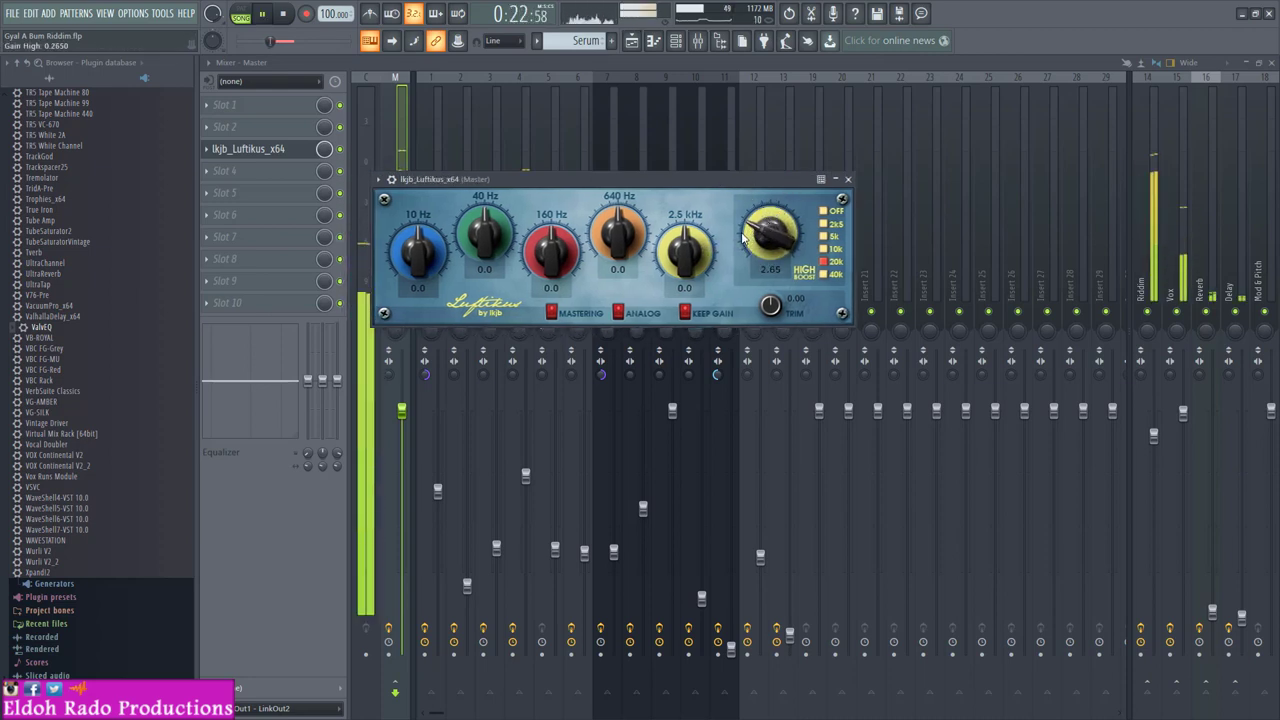
{"action": "left_click_drag", "start_coordinate": [606, 185], "coordinate": [627, 187]}
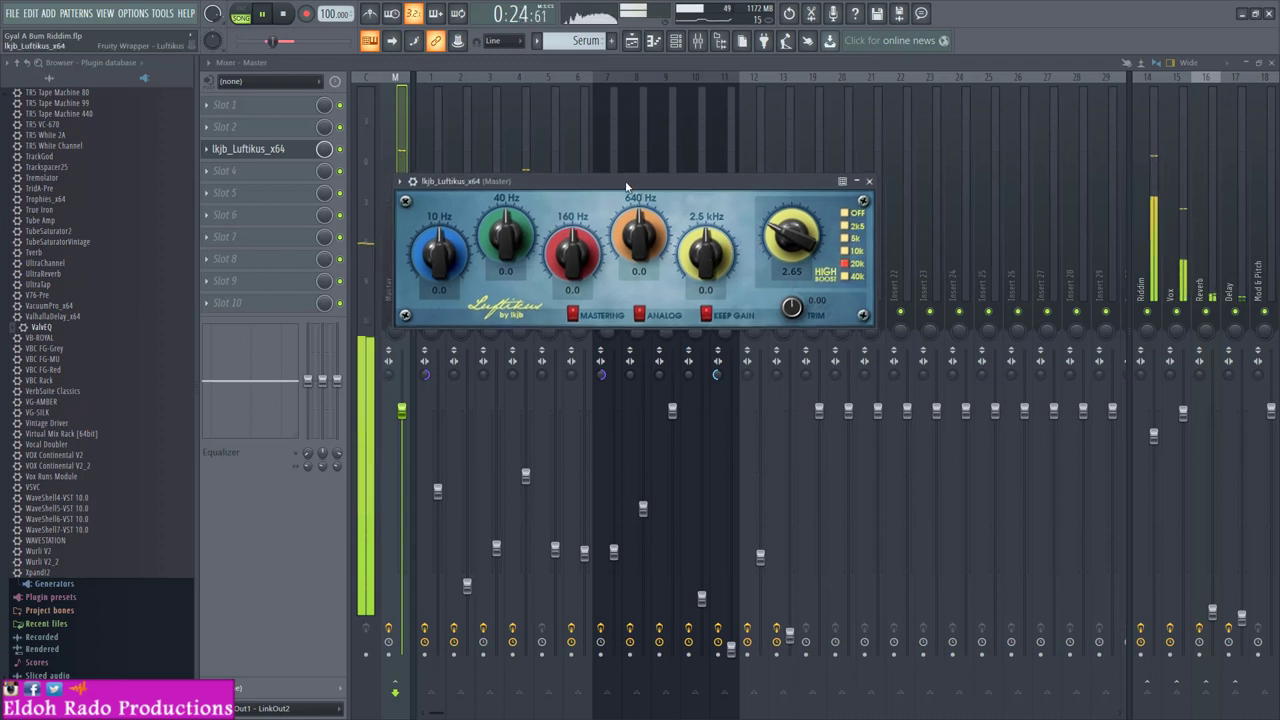
{"action": "key", "text": "space"}
Step: Set Luftikus's 40 Hz gain to 1.1 and start playback
{"action": "scroll", "coordinate": [504, 237], "scroll_direction": "up", "scroll_amount": 1}
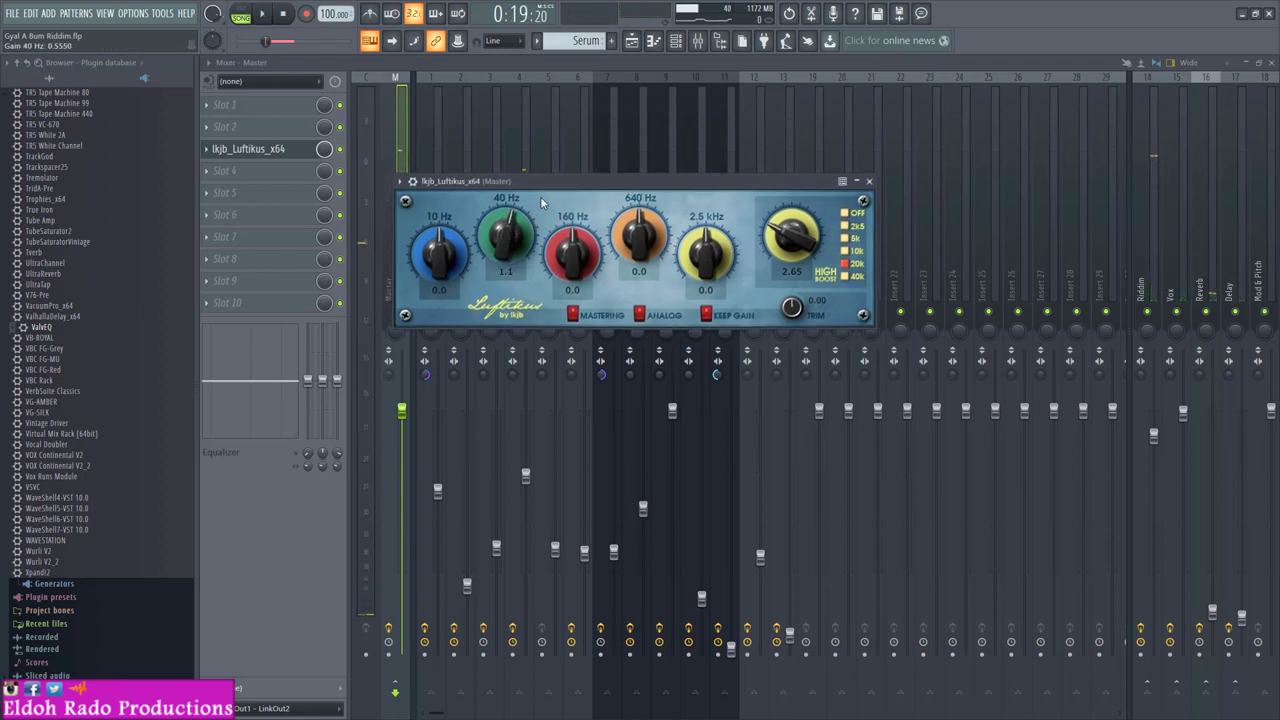
{"action": "left_click_drag", "start_coordinate": [554, 185], "coordinate": [566, 184]}
{"action": "key", "text": "space"}
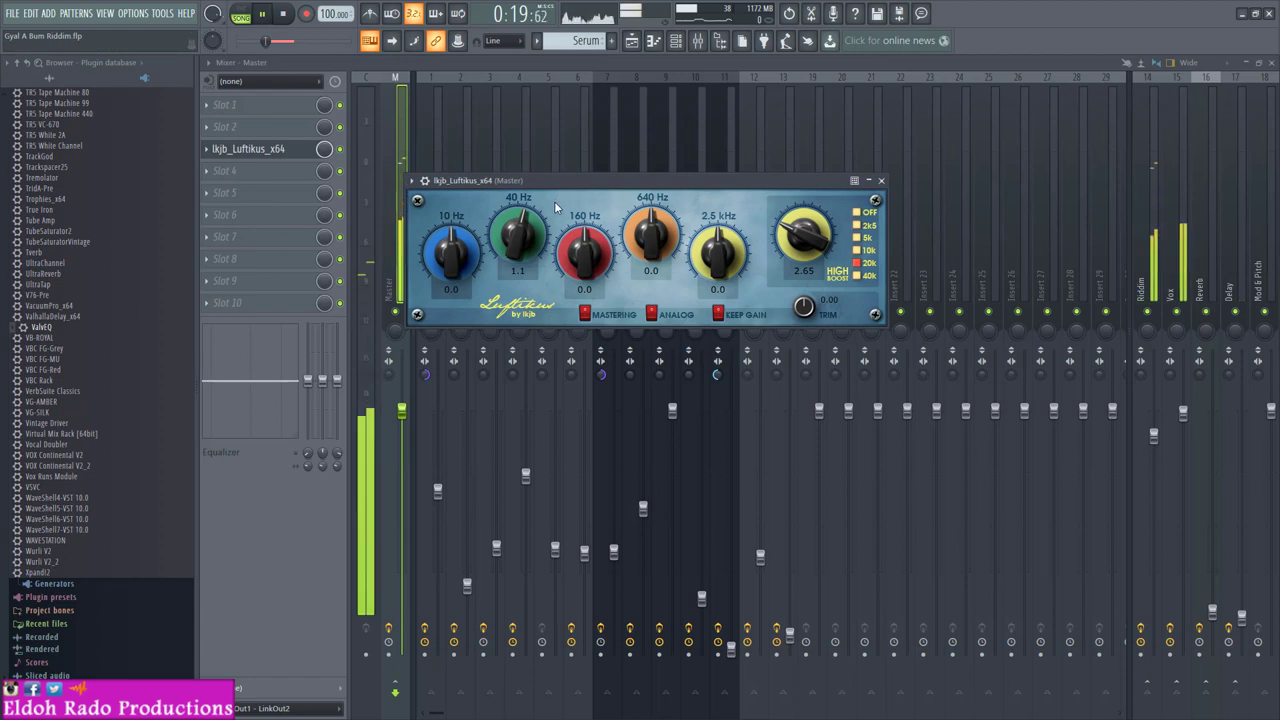
Step: Set Luftikus's 40 Hz gain to 0.9 and its 160 Hz gain to 0.5 during playback
{"action": "scroll", "coordinate": [518, 237], "scroll_direction": "down", "scroll_amount": 1}
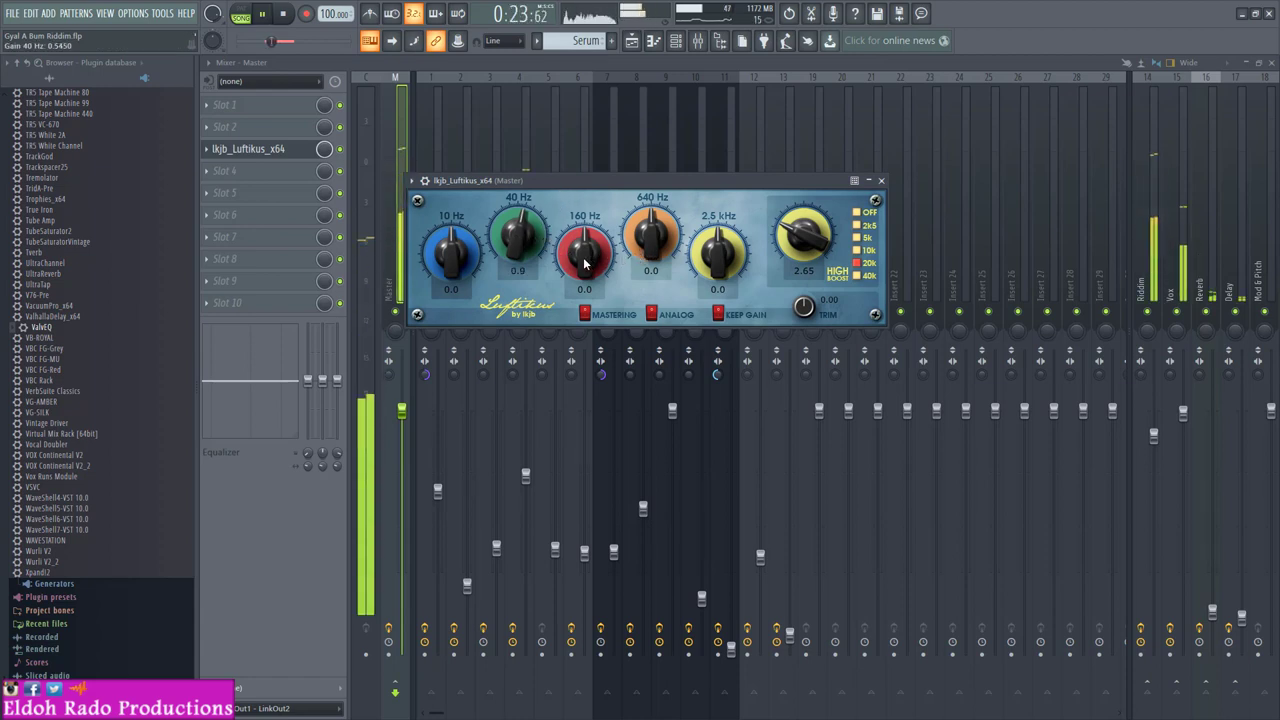
{"action": "scroll", "coordinate": [587, 258], "scroll_direction": "up", "scroll_amount": 1}
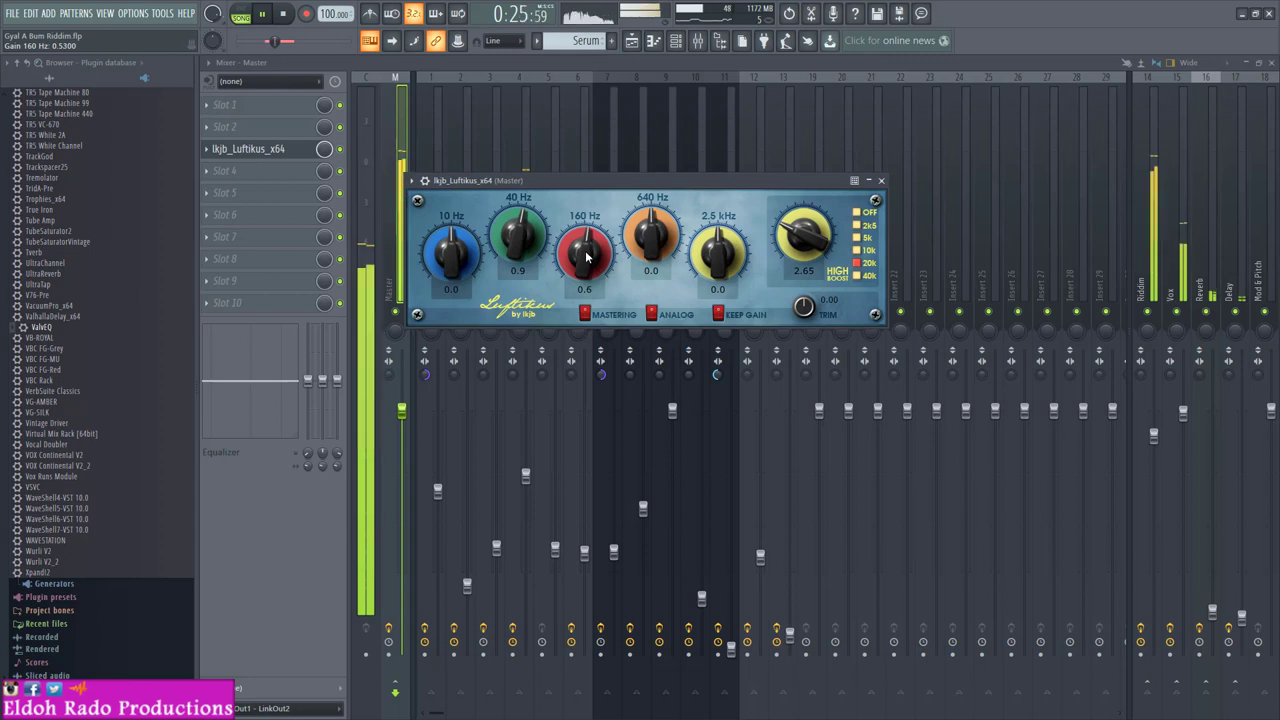
{"action": "scroll", "coordinate": [587, 258], "scroll_direction": "down", "scroll_amount": 1}
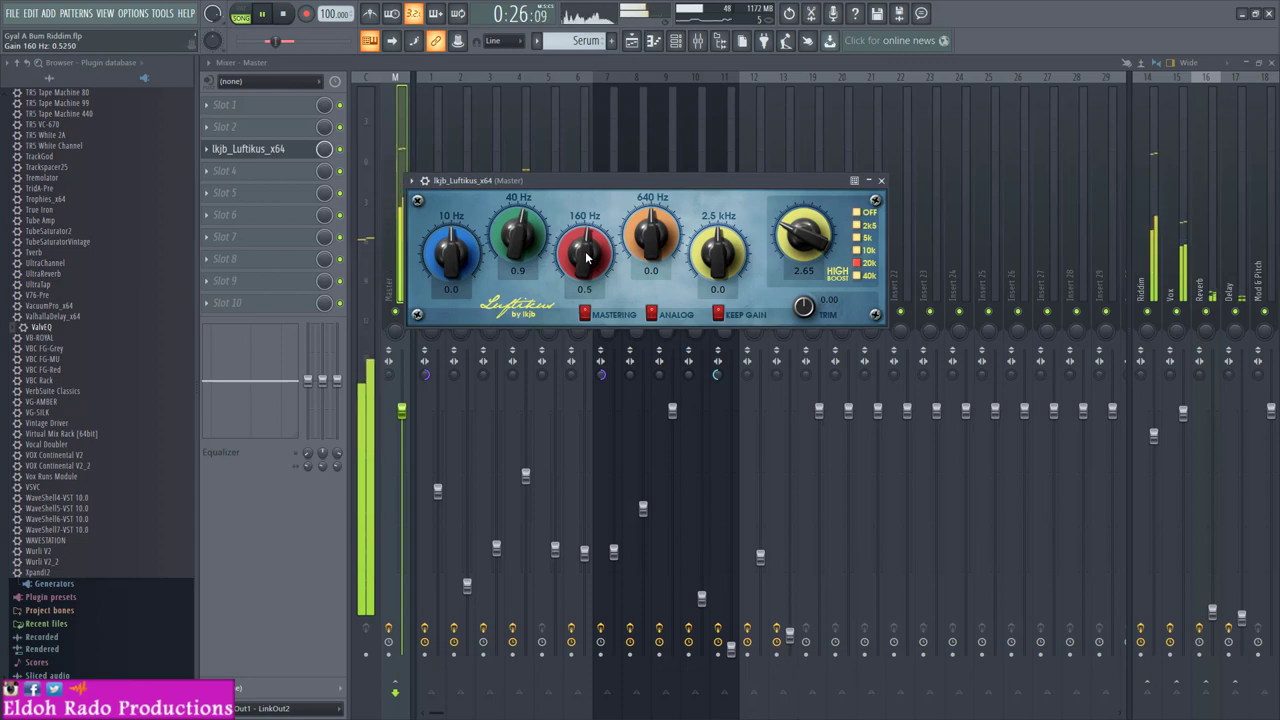
Step: Compare Luftikus with analog emulation off and on, leave Analog enabled, and close the plugin window
{"action": "left_click", "coordinate": [651, 316]}
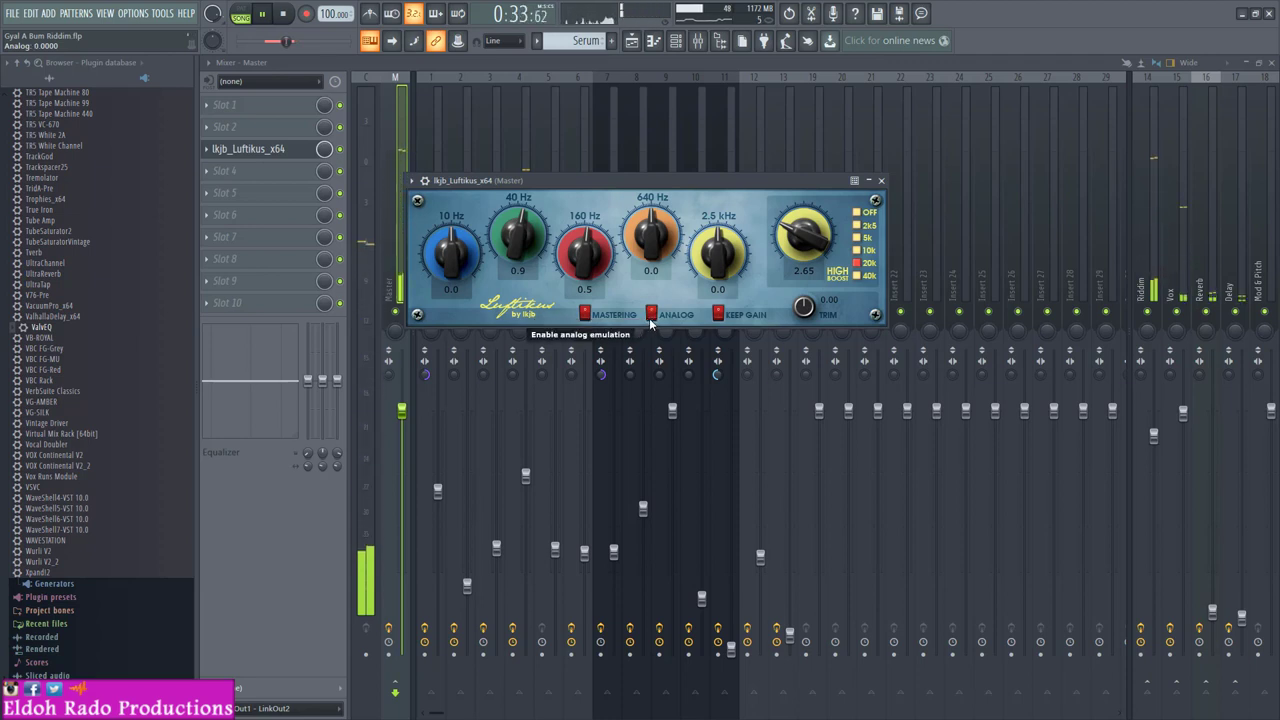
{"action": "left_click", "coordinate": [648, 325]}
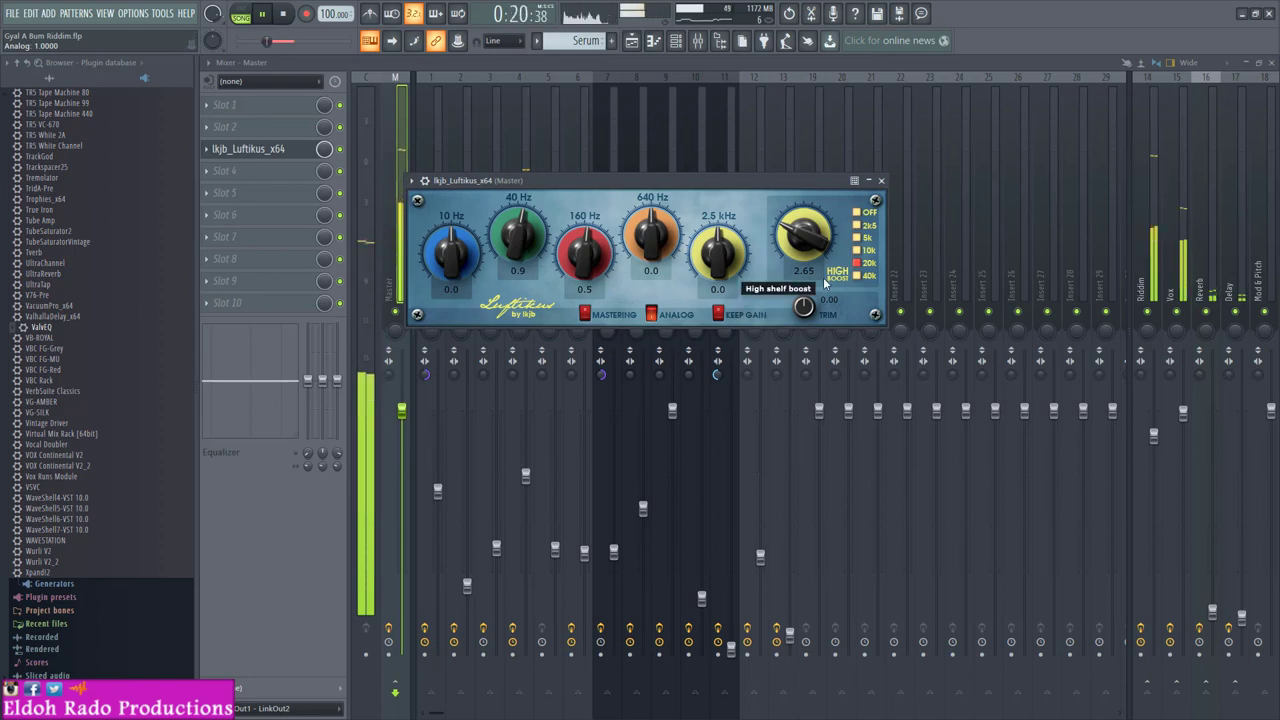
{"action": "left_click", "coordinate": [881, 180]}
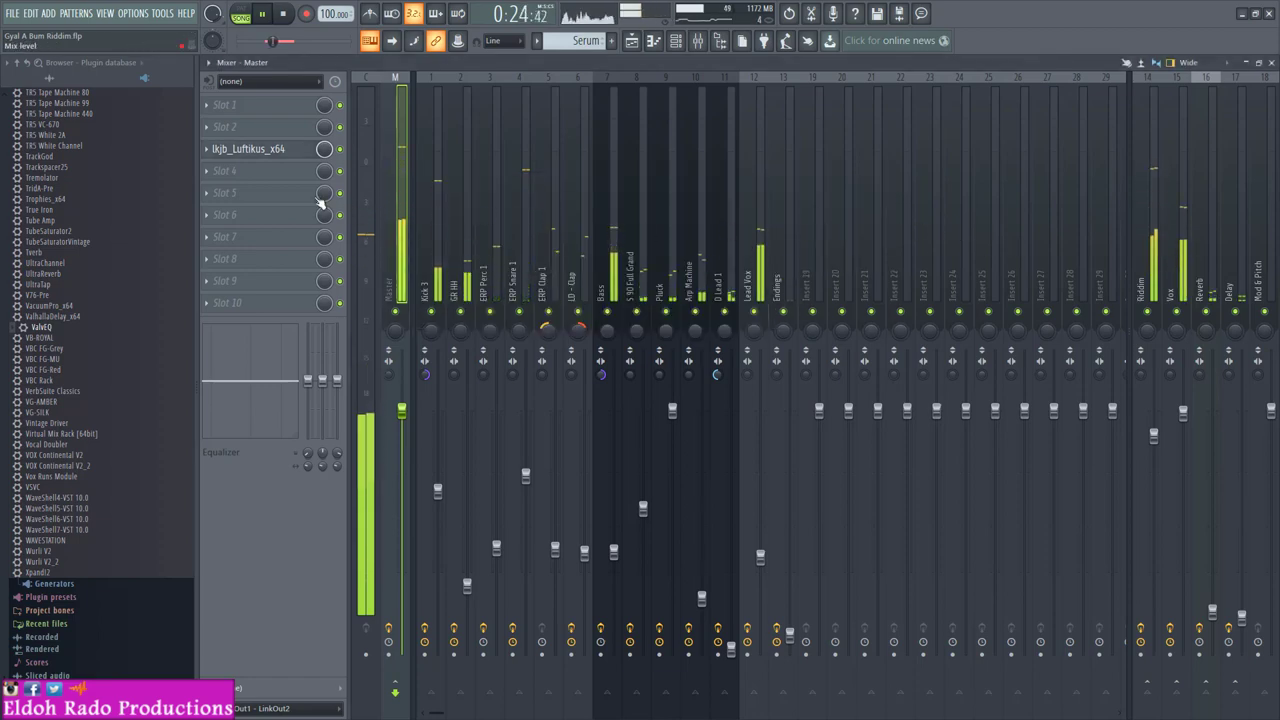
Step: Load LevelingTool_32 from the Free Plugs group into the fourth effect slot of the Master track
{"action": "left_click", "coordinate": [270, 172]}
{"action": "mouse_move", "coordinate": [300, 189]}
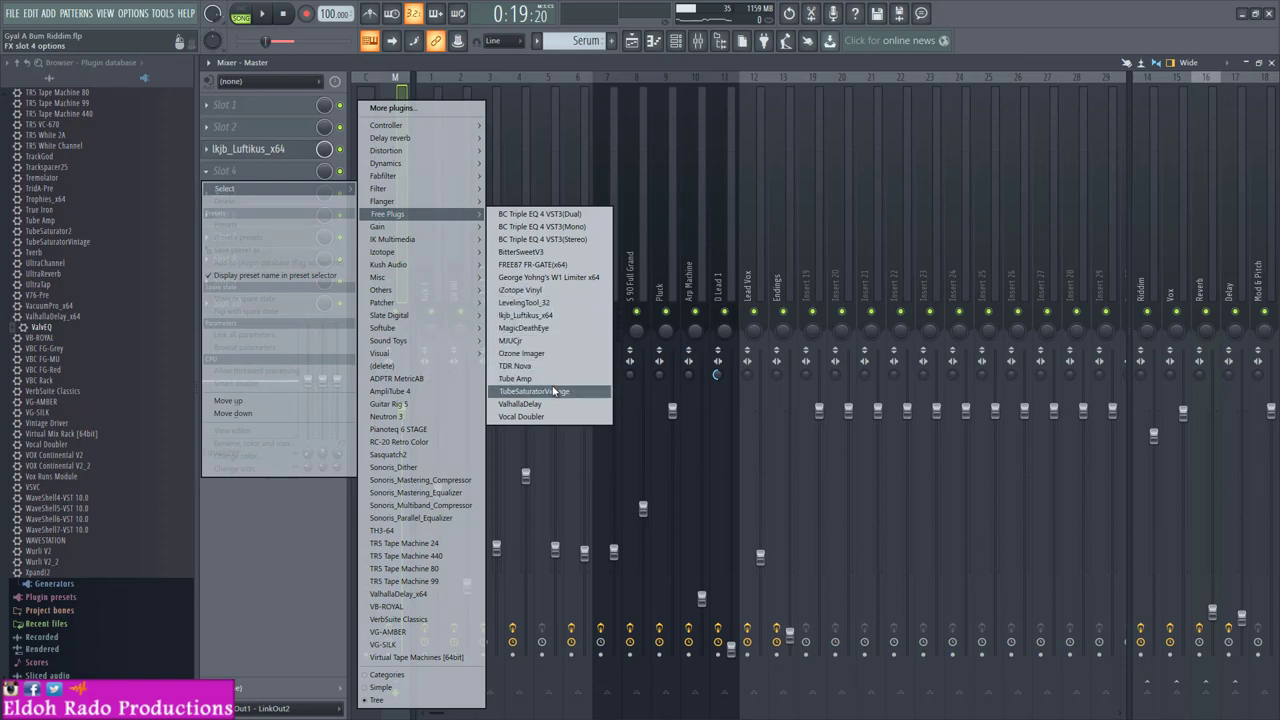
{"action": "left_click", "coordinate": [540, 302]}
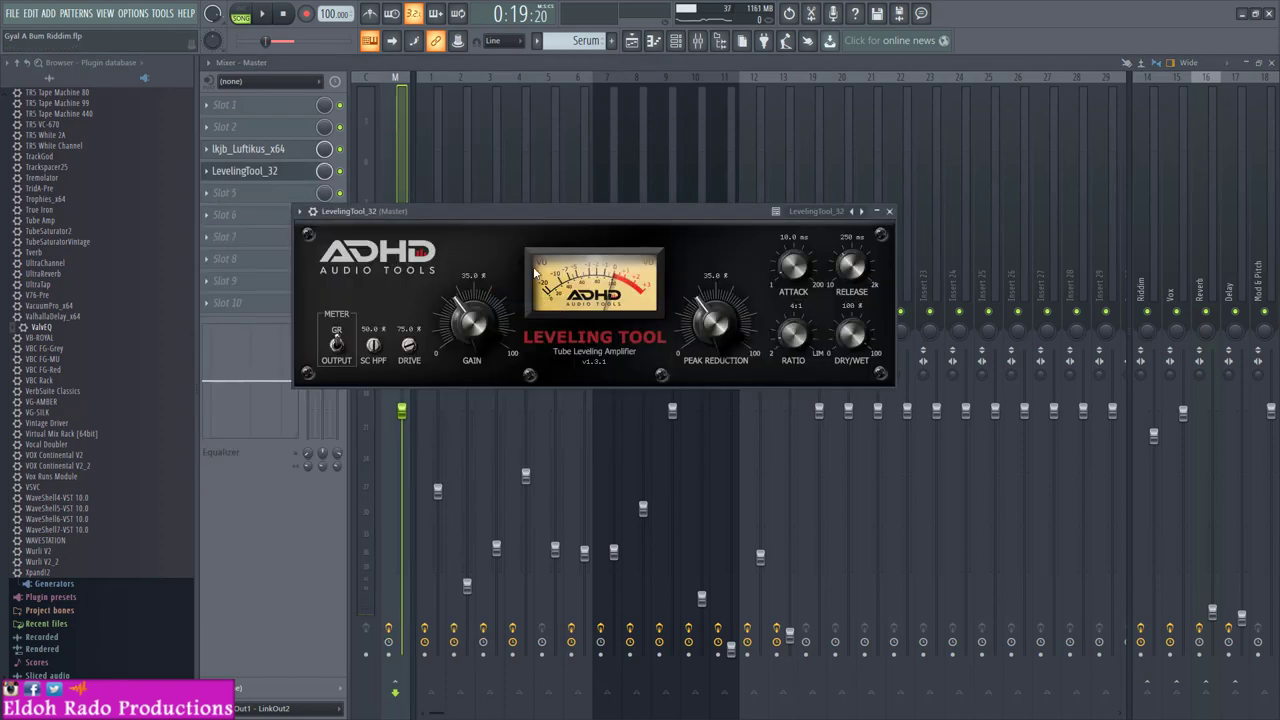
Step: Set the Leveling Tool to 0% peak reduction, 26.6 ms attack, 105 ms release, 2:1 ratio, 0% SC HPF, 0% drive and 20.6% gain
{"action": "left_click_drag", "start_coordinate": [705, 296], "coordinate": [679, 454]}
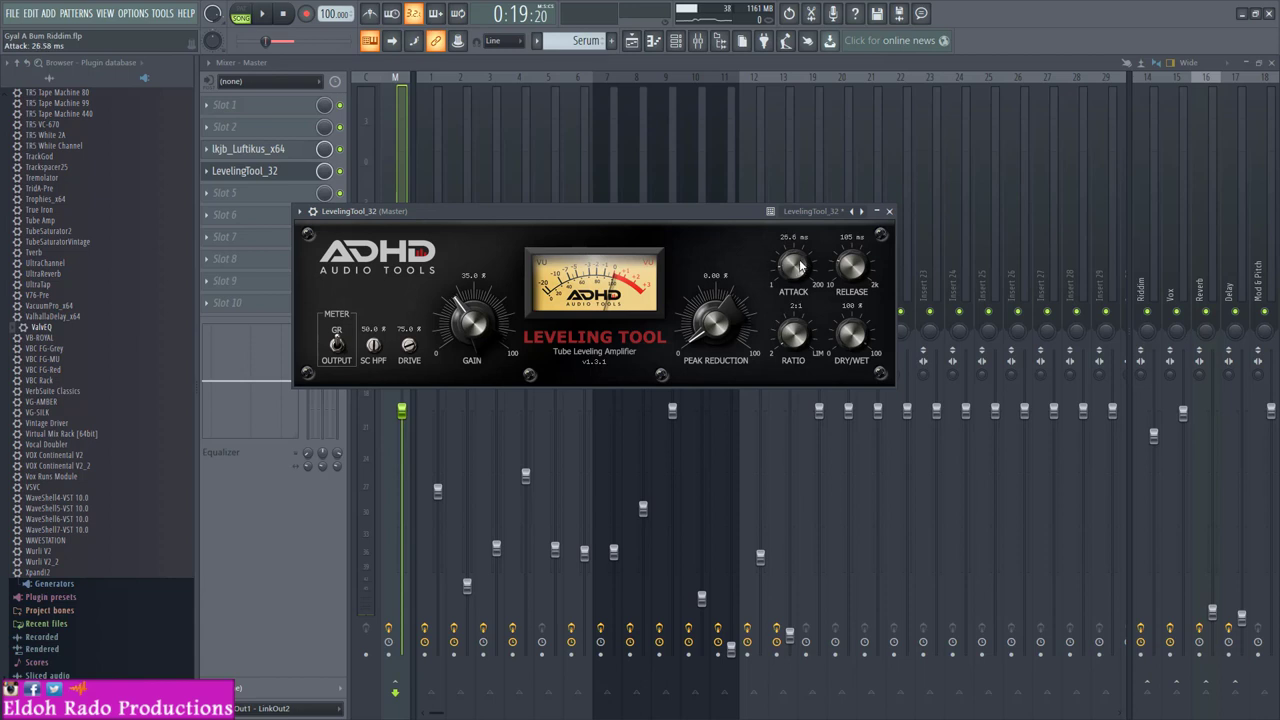
{"action": "left_click_drag", "start_coordinate": [678, 217], "coordinate": [697, 208]}
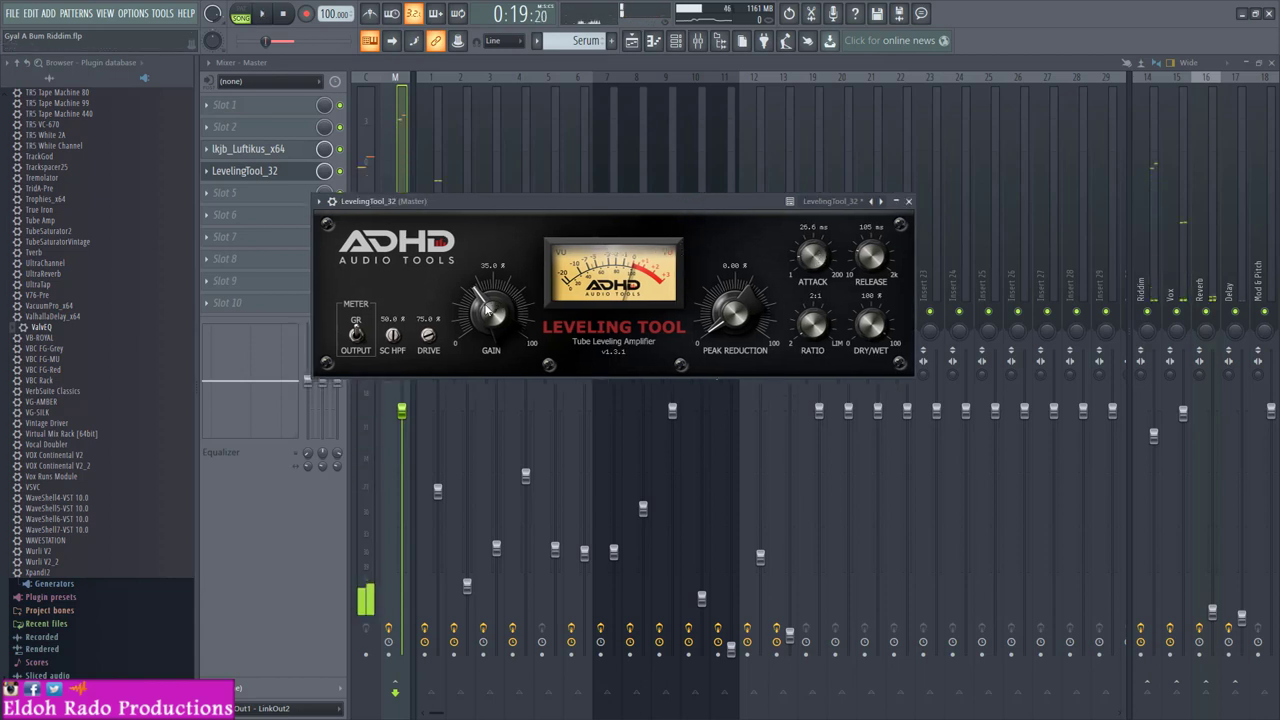
{"action": "left_click_drag", "start_coordinate": [480, 330], "coordinate": [477, 356]}
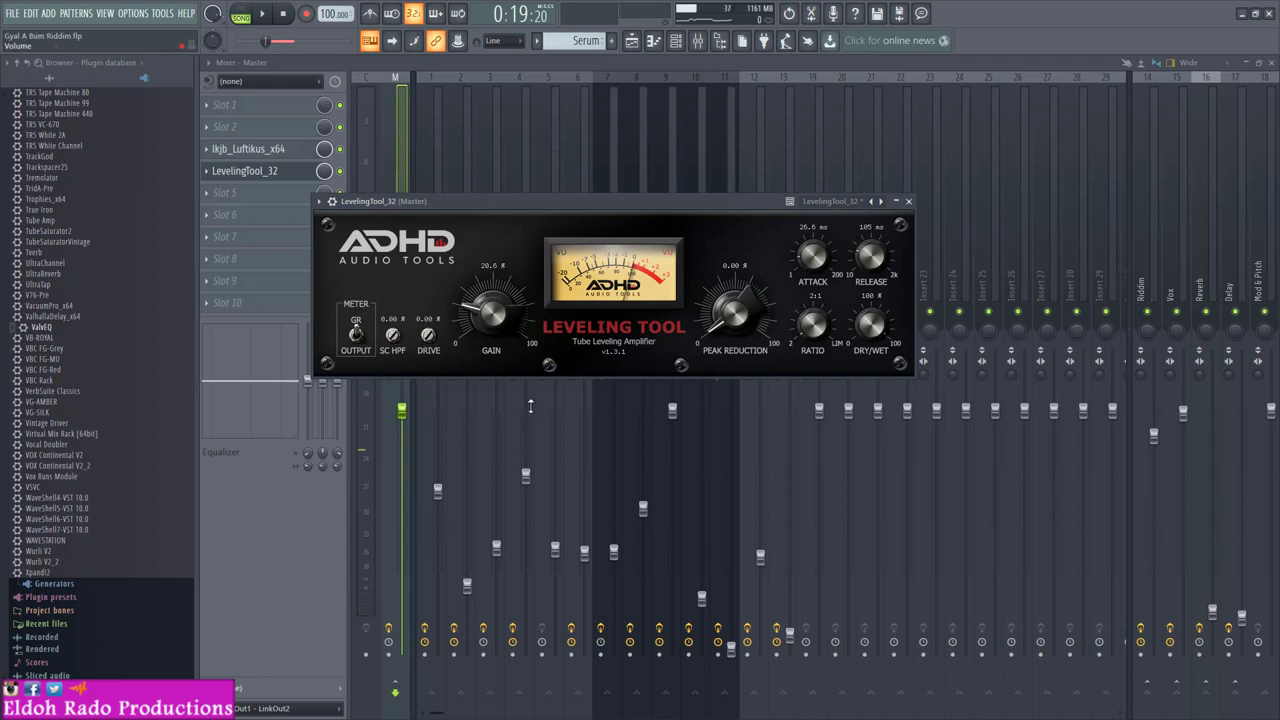
Step: Play the song, bypass and re-enable the Leveling Tool to match levels, and set its gain to 19.0%
{"action": "key", "text": "space"}
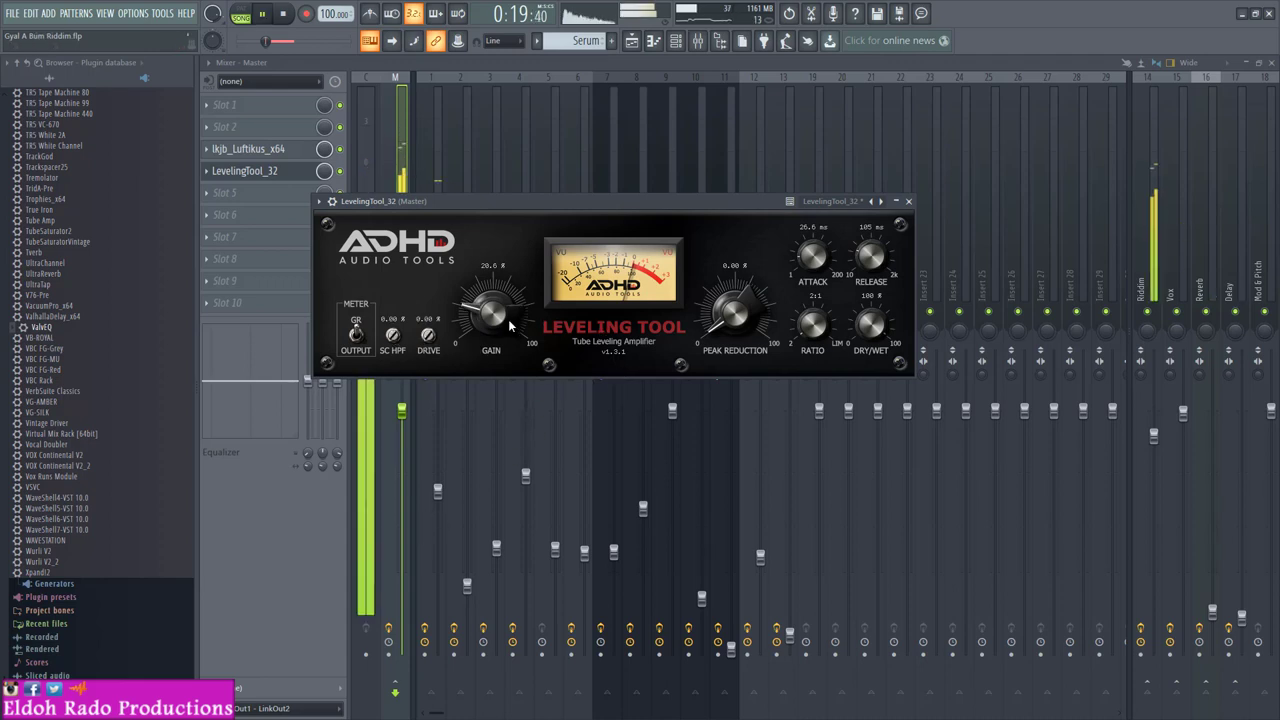
{"action": "left_click", "coordinate": [333, 202]}
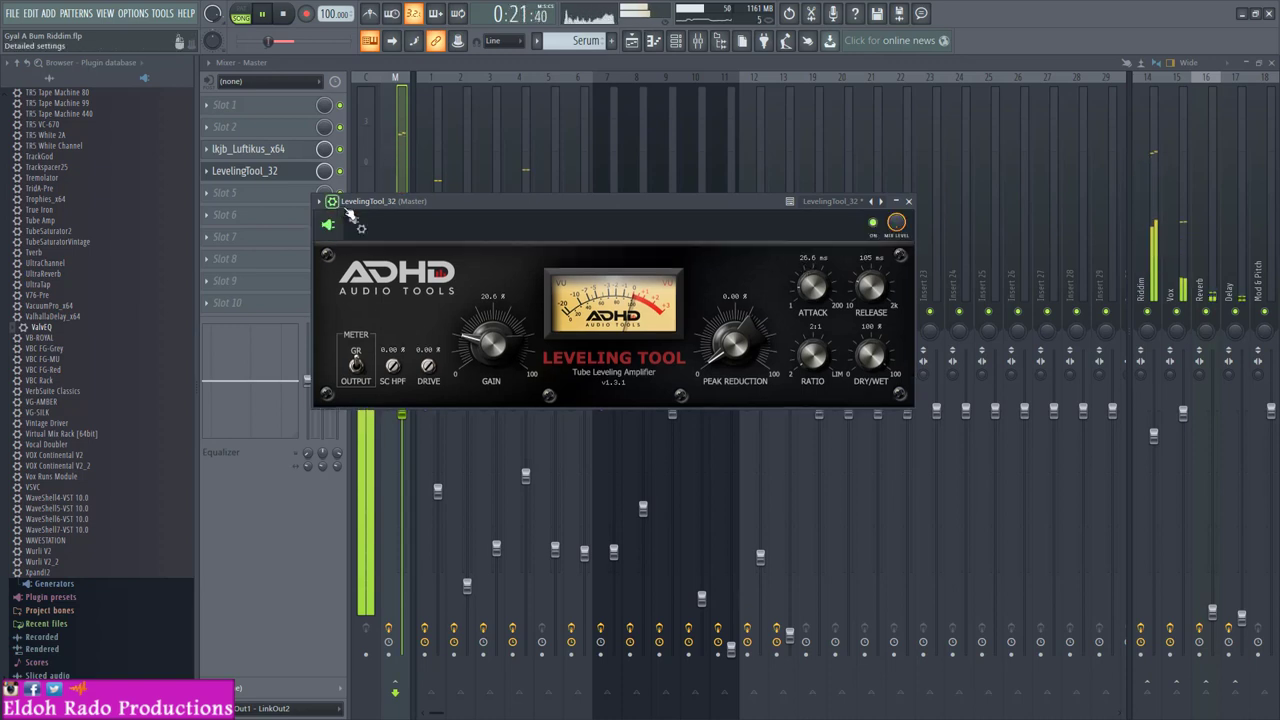
{"action": "left_click", "coordinate": [874, 225]}
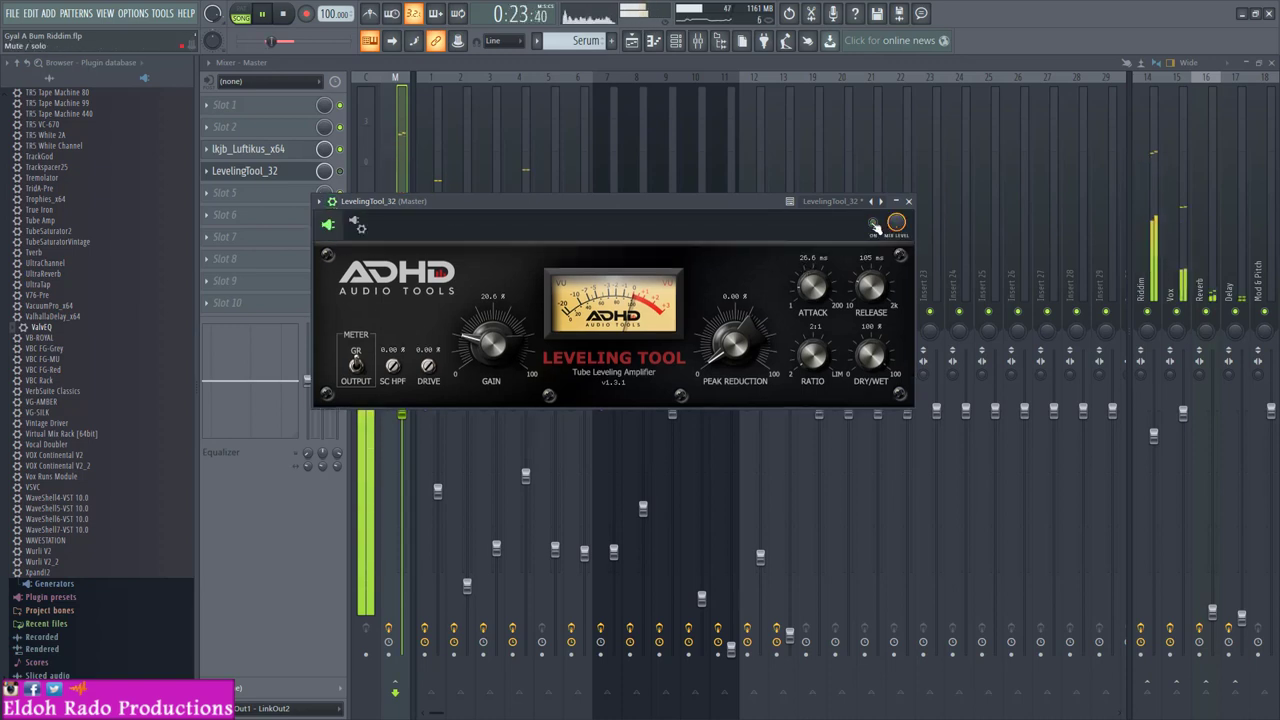
{"action": "left_click_drag", "start_coordinate": [488, 338], "coordinate": [488, 342]}
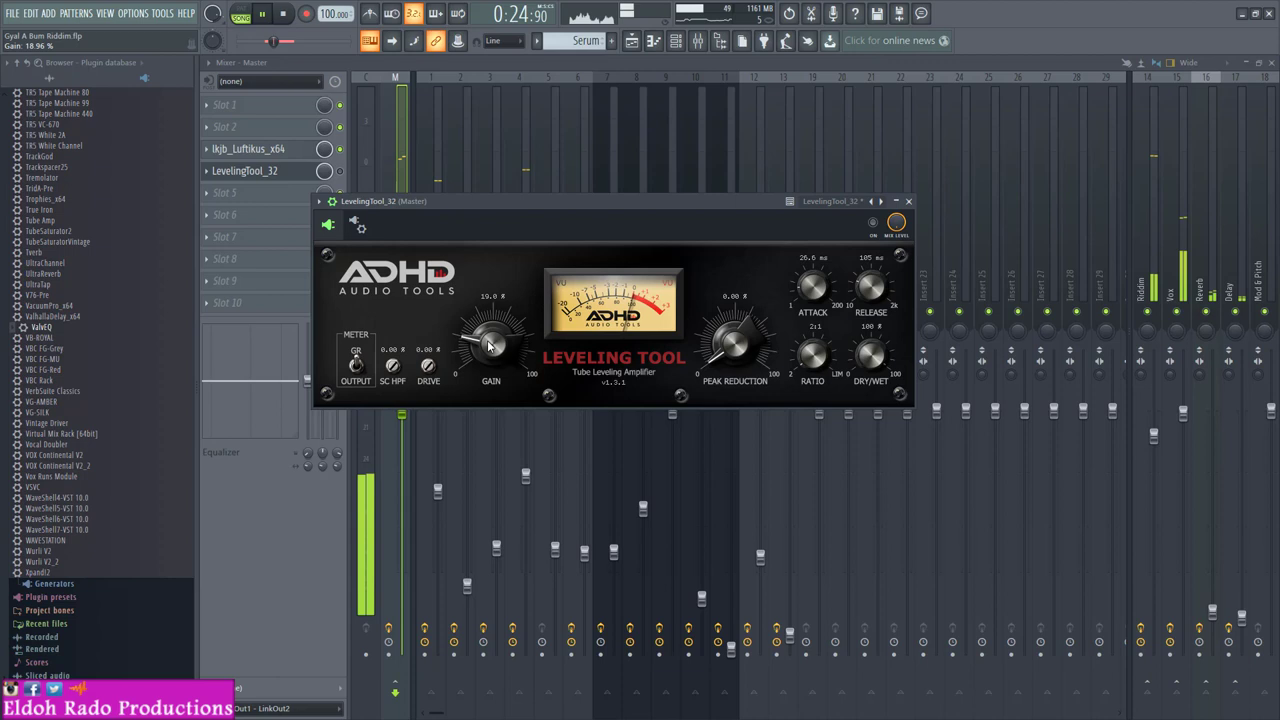
{"action": "left_click", "coordinate": [874, 224]}
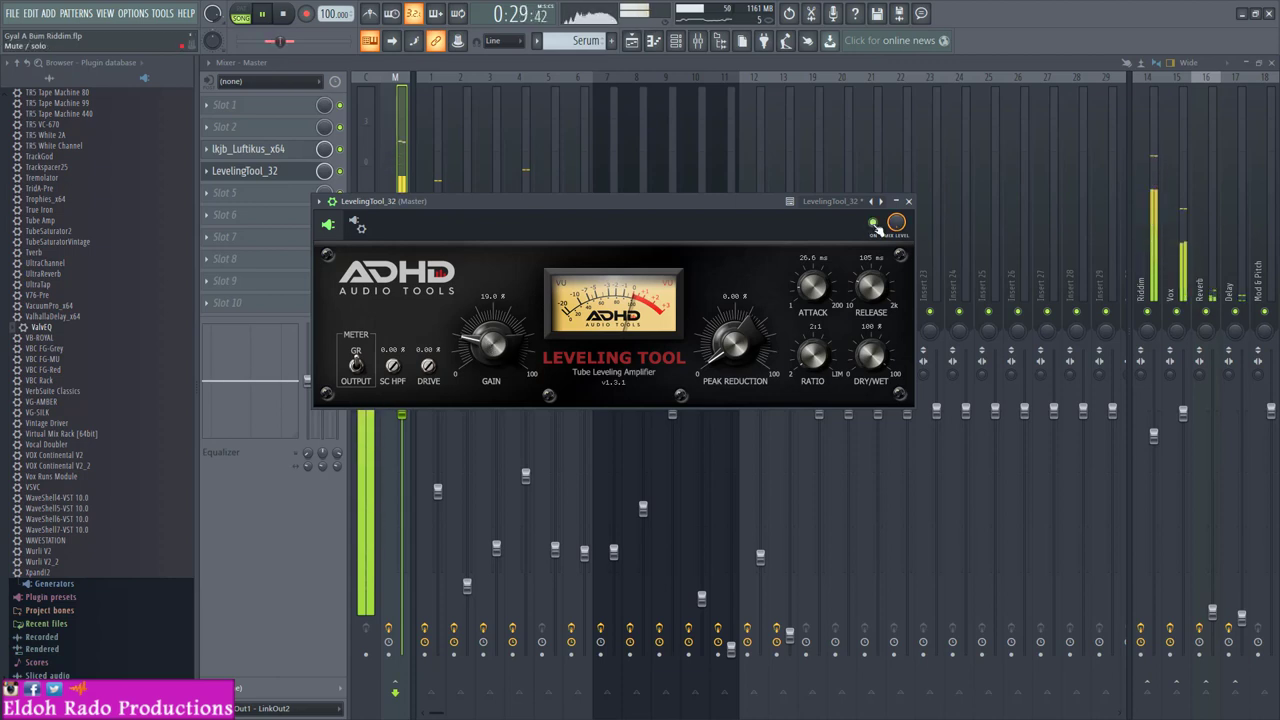
Step: Set the Leveling Tool's peak reduction to 26.2% and its gain to 25.0%, and close its window
{"action": "left_click_drag", "start_coordinate": [755, 334], "coordinate": [772, 270]}
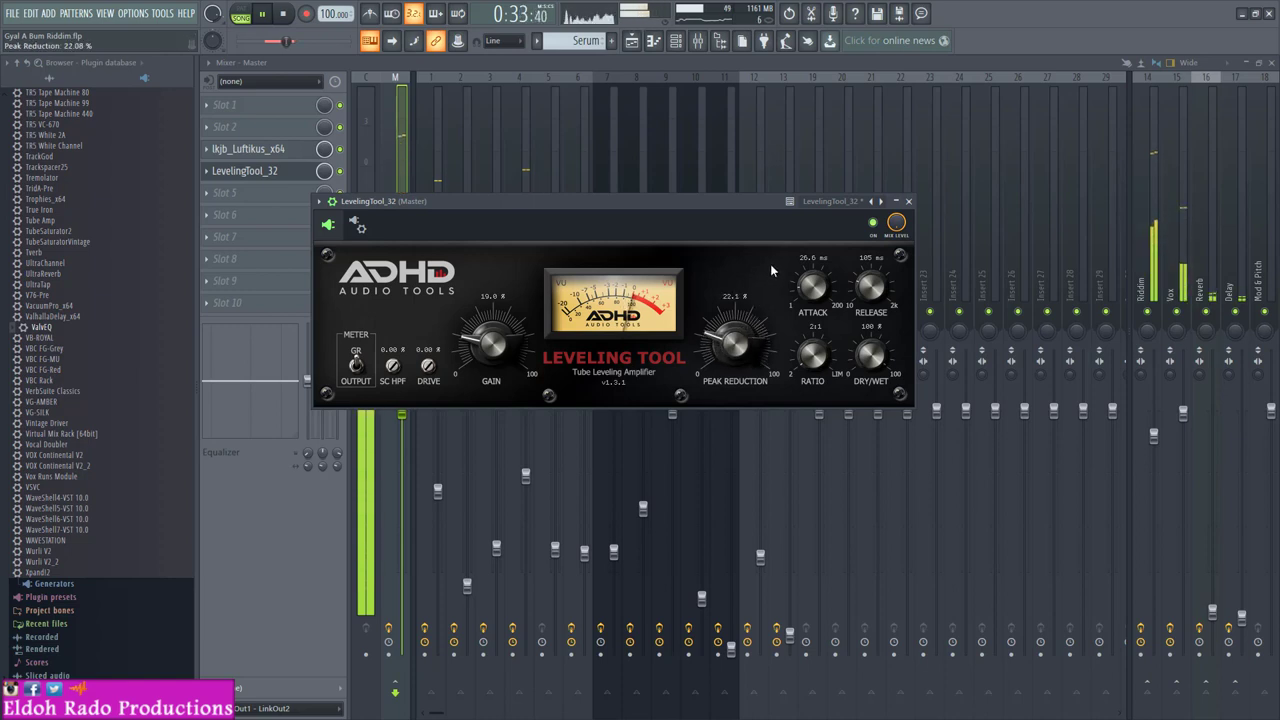
{"action": "left_click_drag", "start_coordinate": [734, 345], "coordinate": [734, 328]}
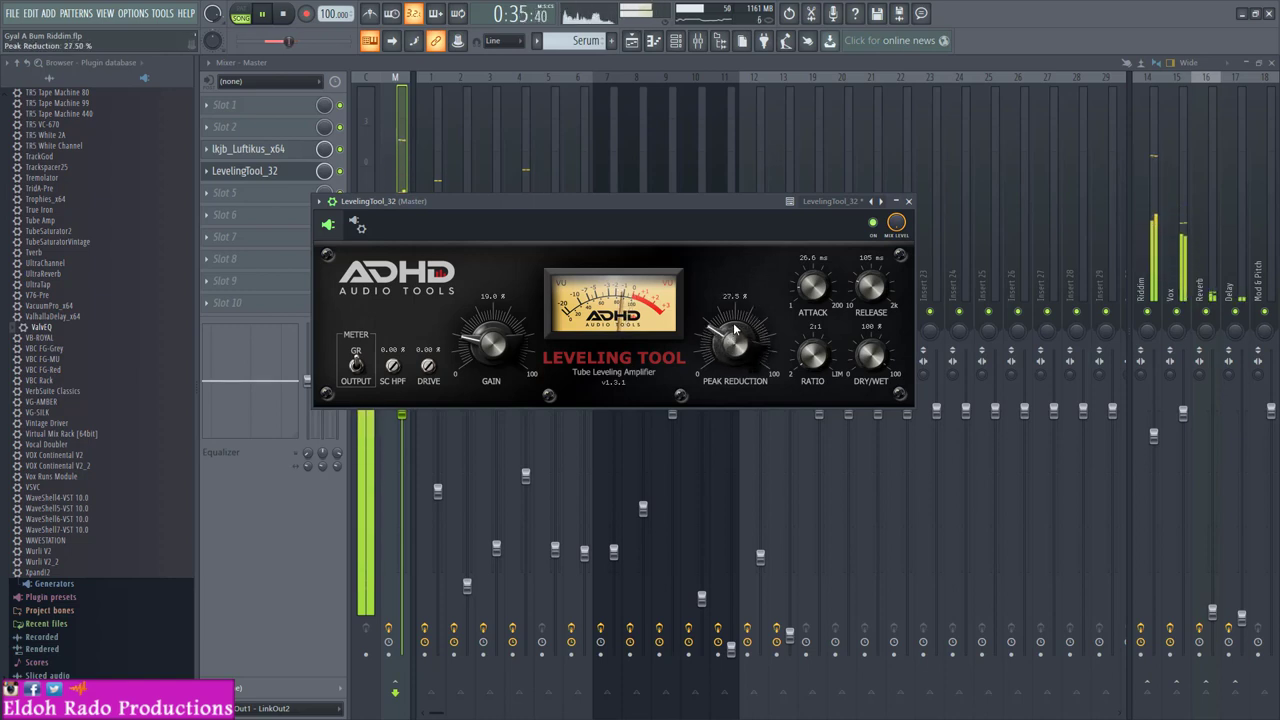
{"action": "left_click_drag", "start_coordinate": [505, 334], "coordinate": [513, 323]}
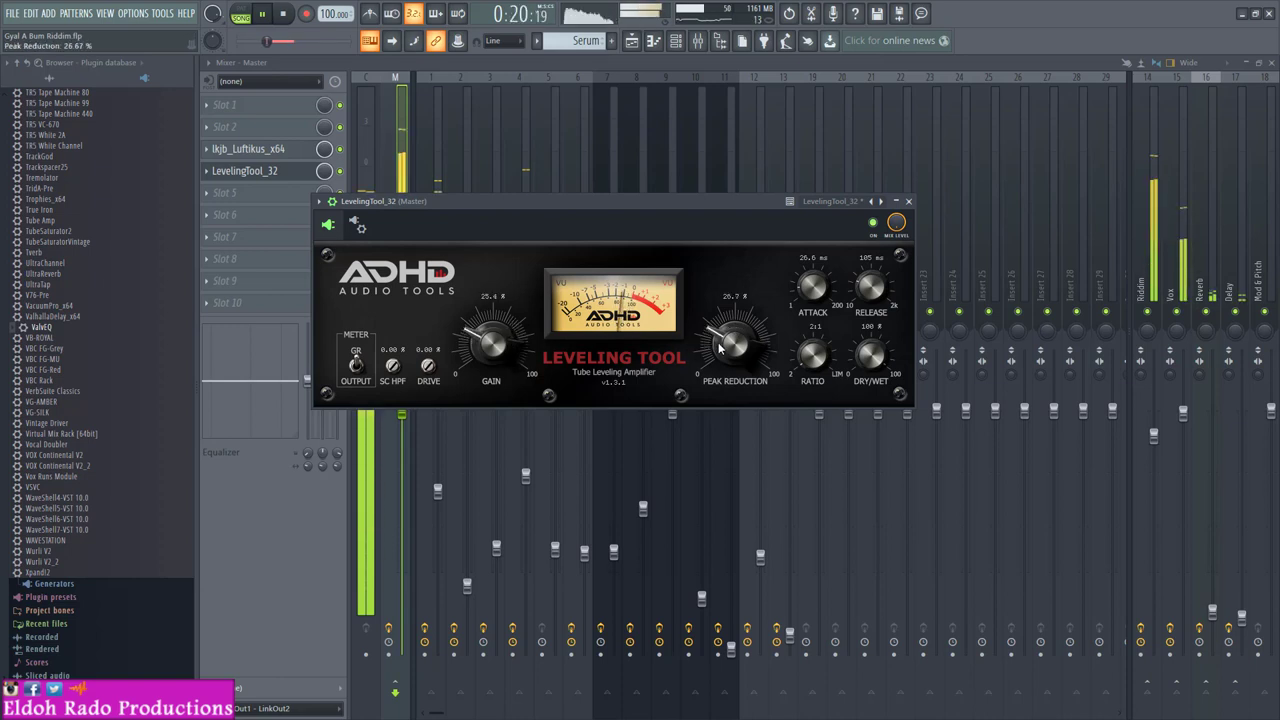
{"action": "left_click_drag", "start_coordinate": [718, 347], "coordinate": [718, 349]}
{"action": "left_click_drag", "start_coordinate": [479, 346], "coordinate": [479, 347]}
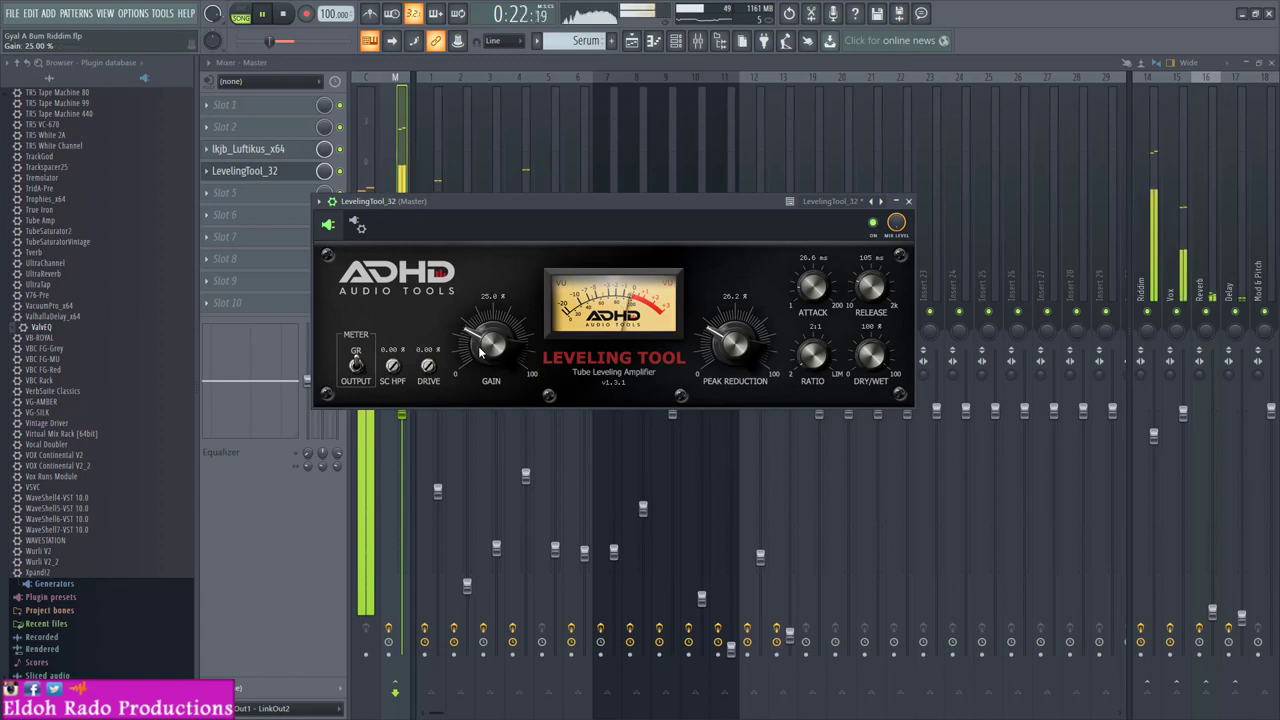
{"action": "left_click", "coordinate": [908, 201]}
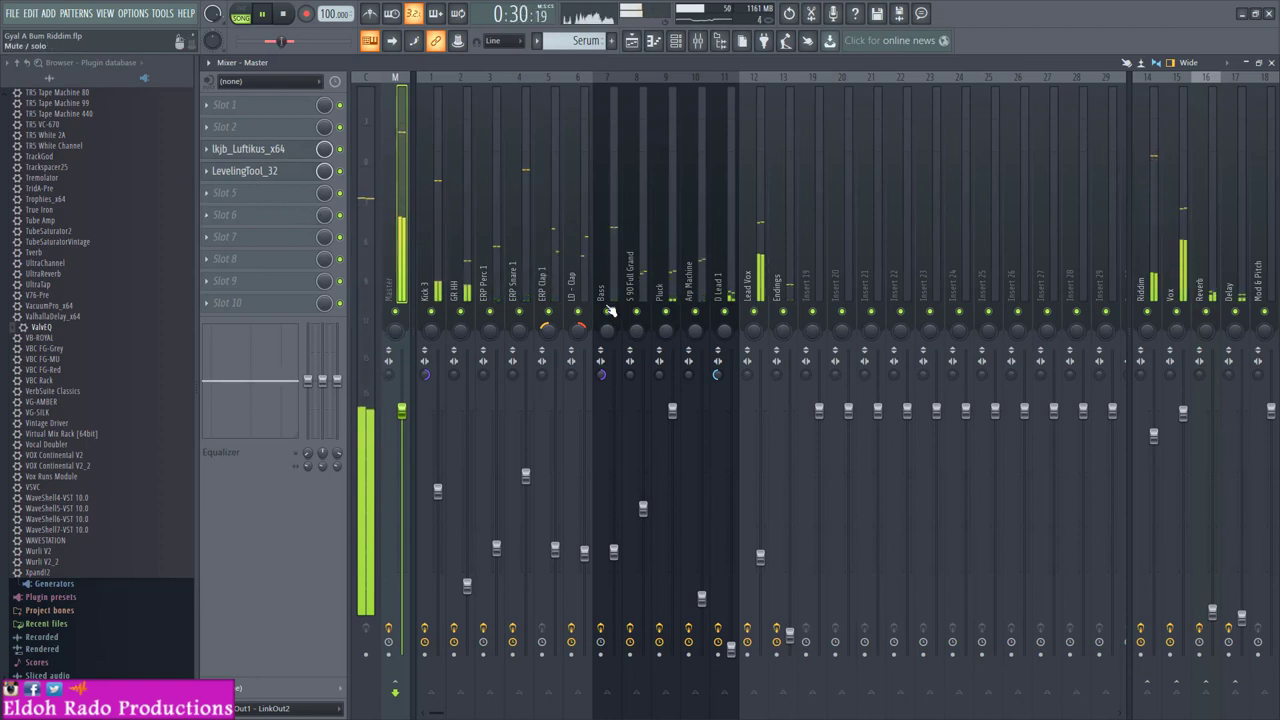
Step: Load George Yohng's W1 Limiter x64 into the fifth effect slot of the Master track
{"action": "left_click", "coordinate": [264, 198]}
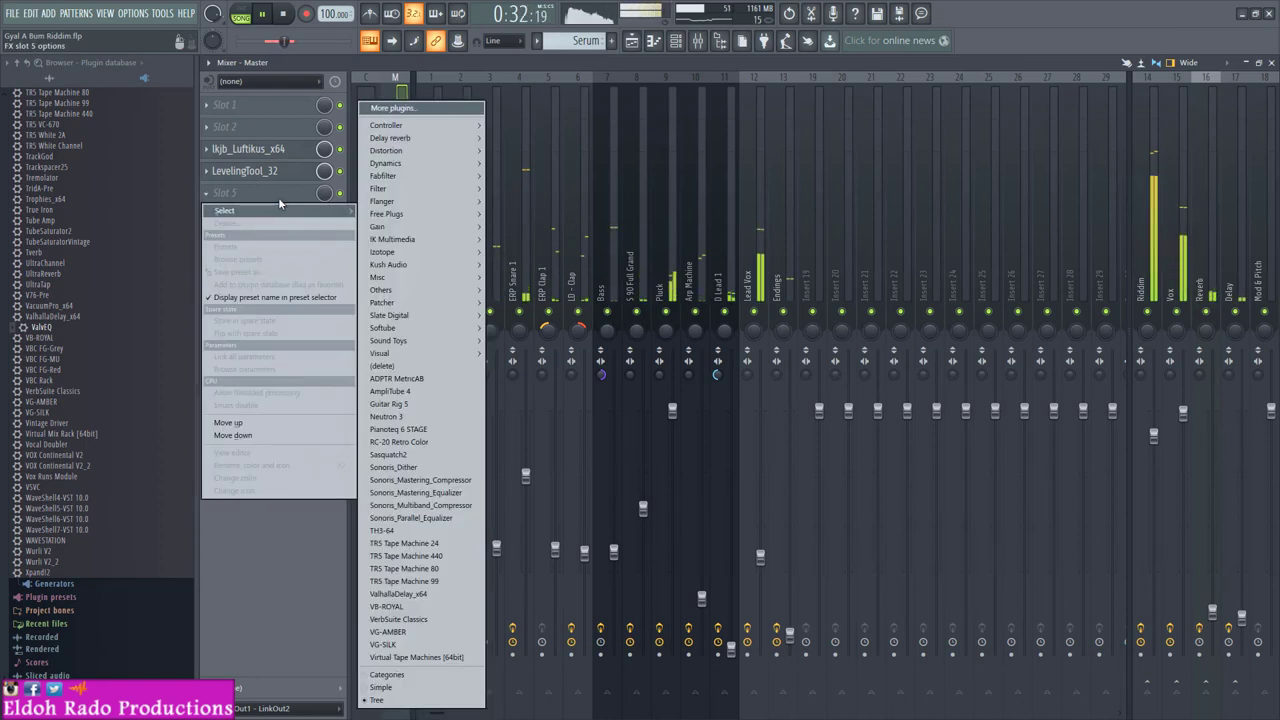
{"action": "mouse_move", "coordinate": [418, 214]}
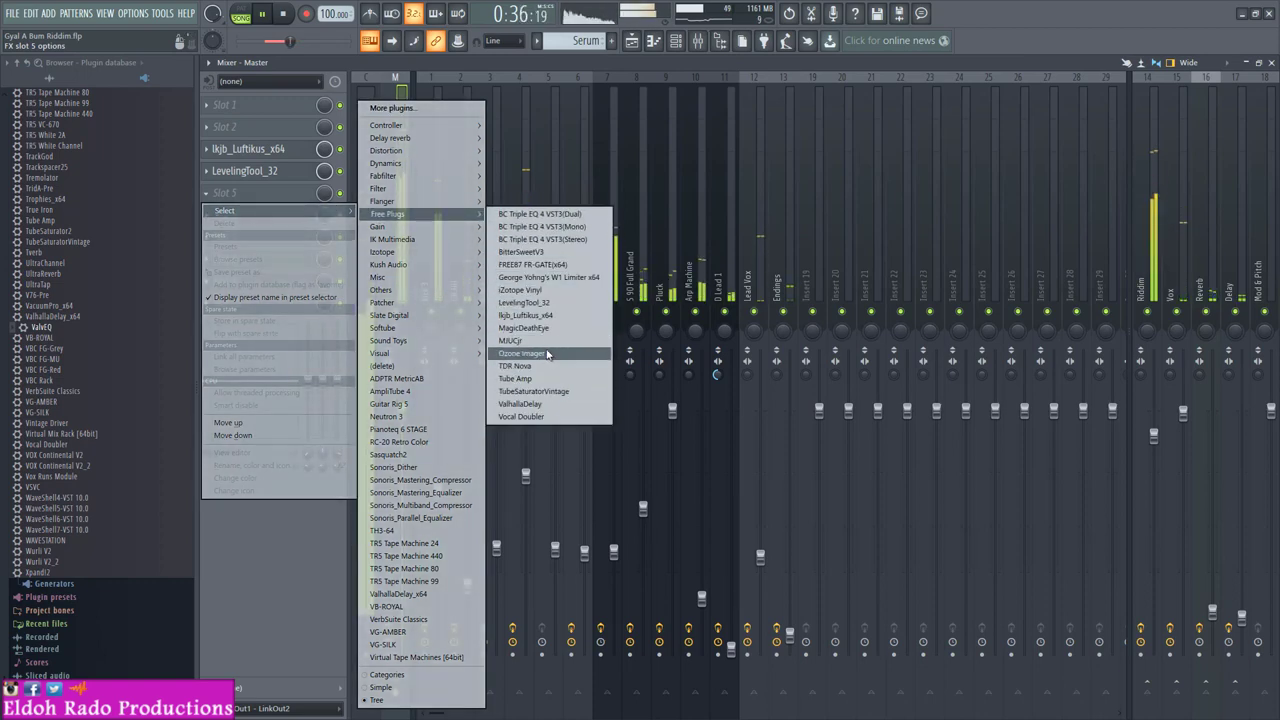
{"action": "left_click", "coordinate": [545, 277]}
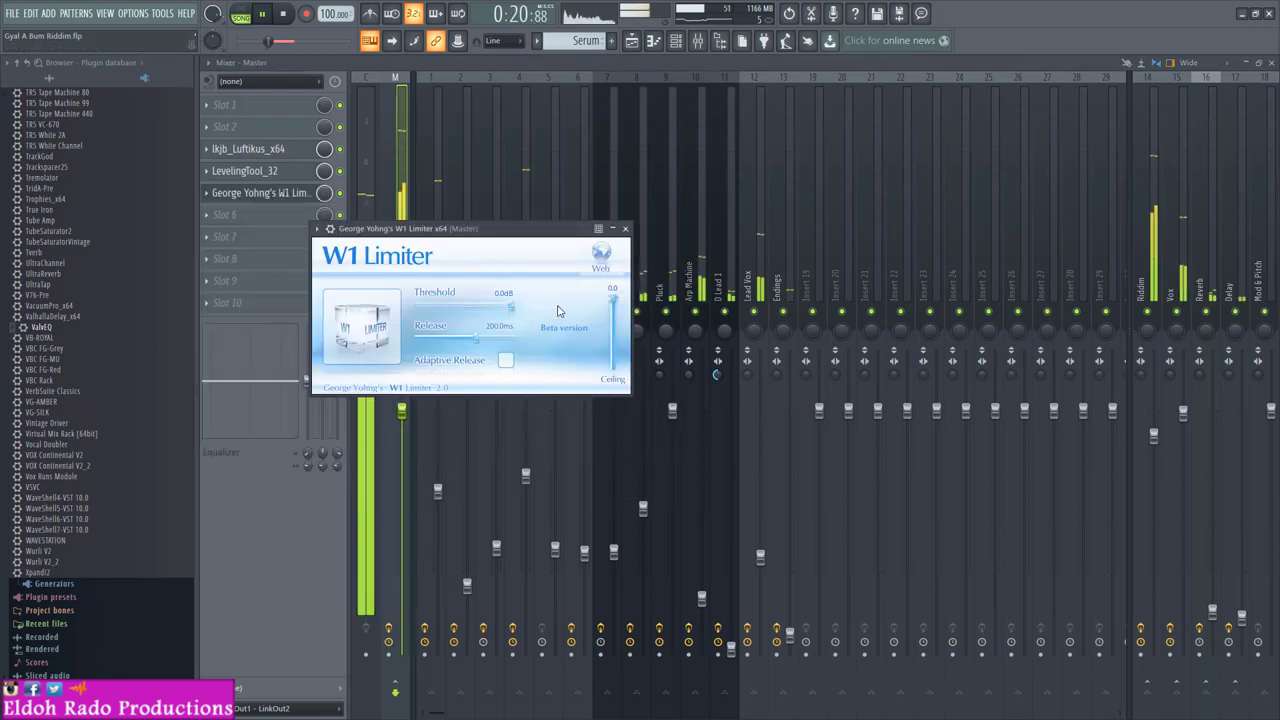
Step: Set the W1 Limiter's ceiling to -0.5 dB and its threshold to -6.1 dB, and close its window
{"action": "left_click_drag", "start_coordinate": [612, 300], "coordinate": [612, 306]}
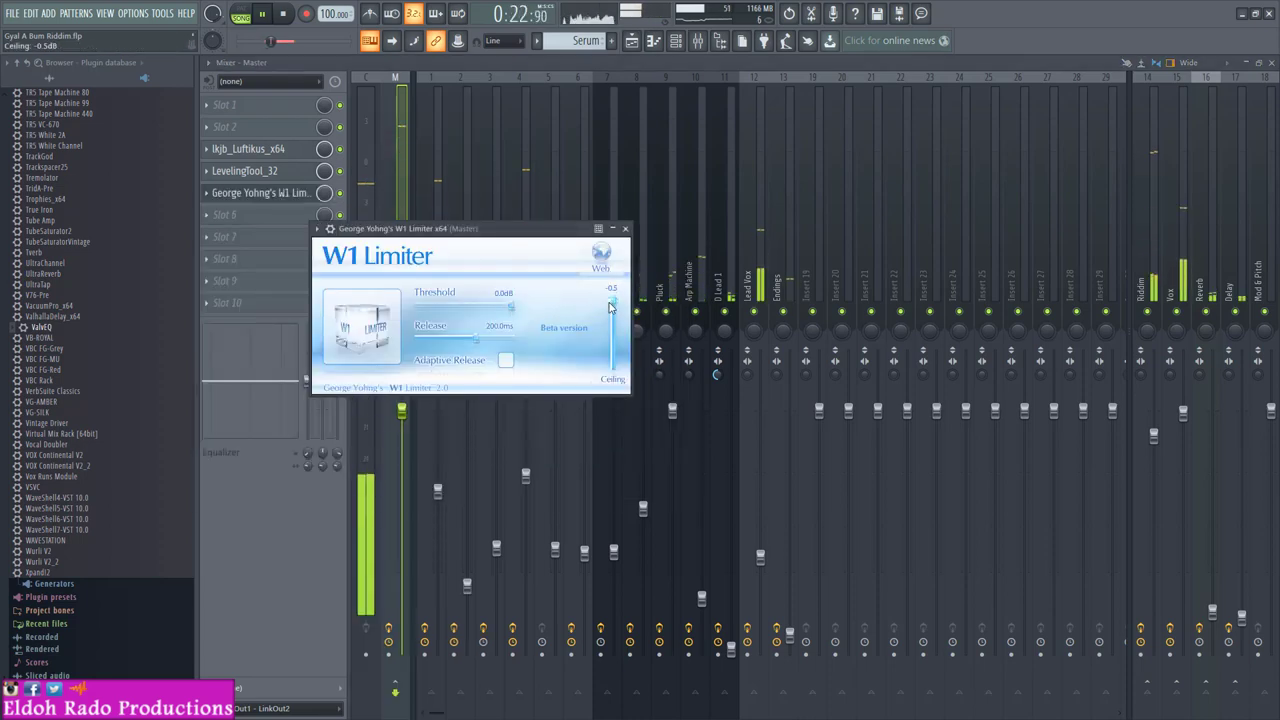
{"action": "left_click_drag", "start_coordinate": [510, 307], "coordinate": [481, 309]}
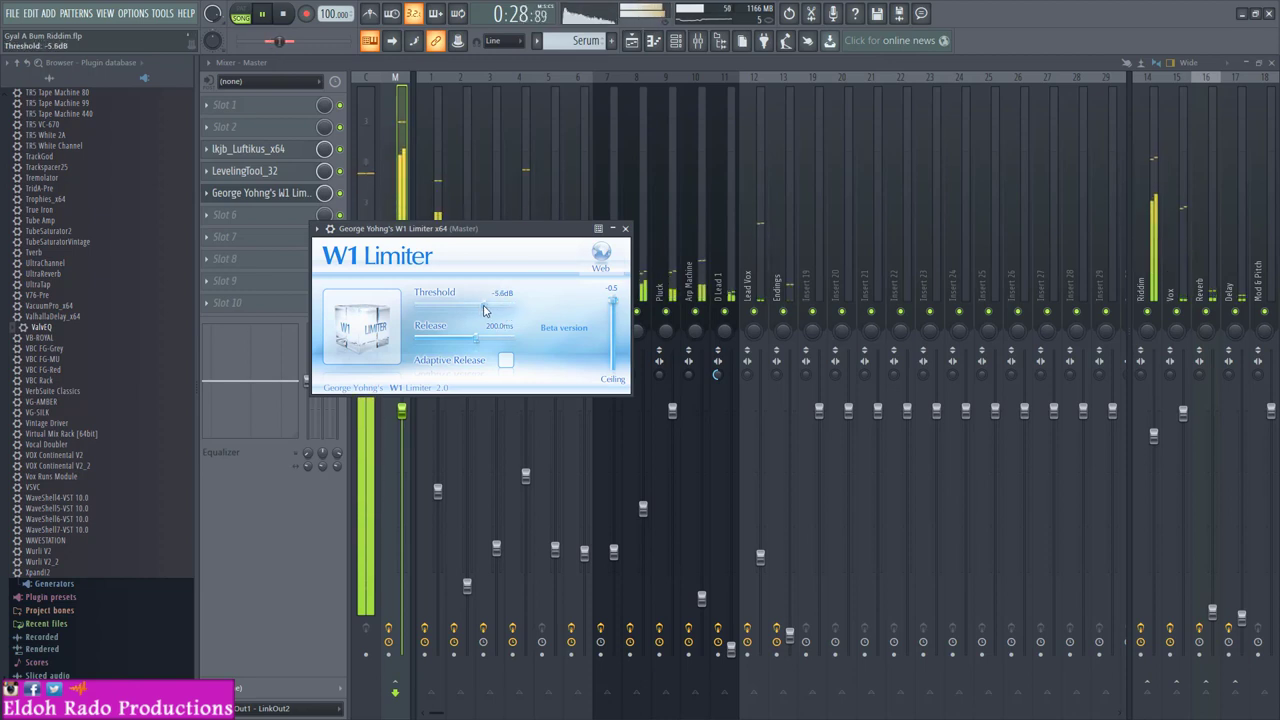
{"action": "left_click_drag", "start_coordinate": [513, 234], "coordinate": [539, 222]}
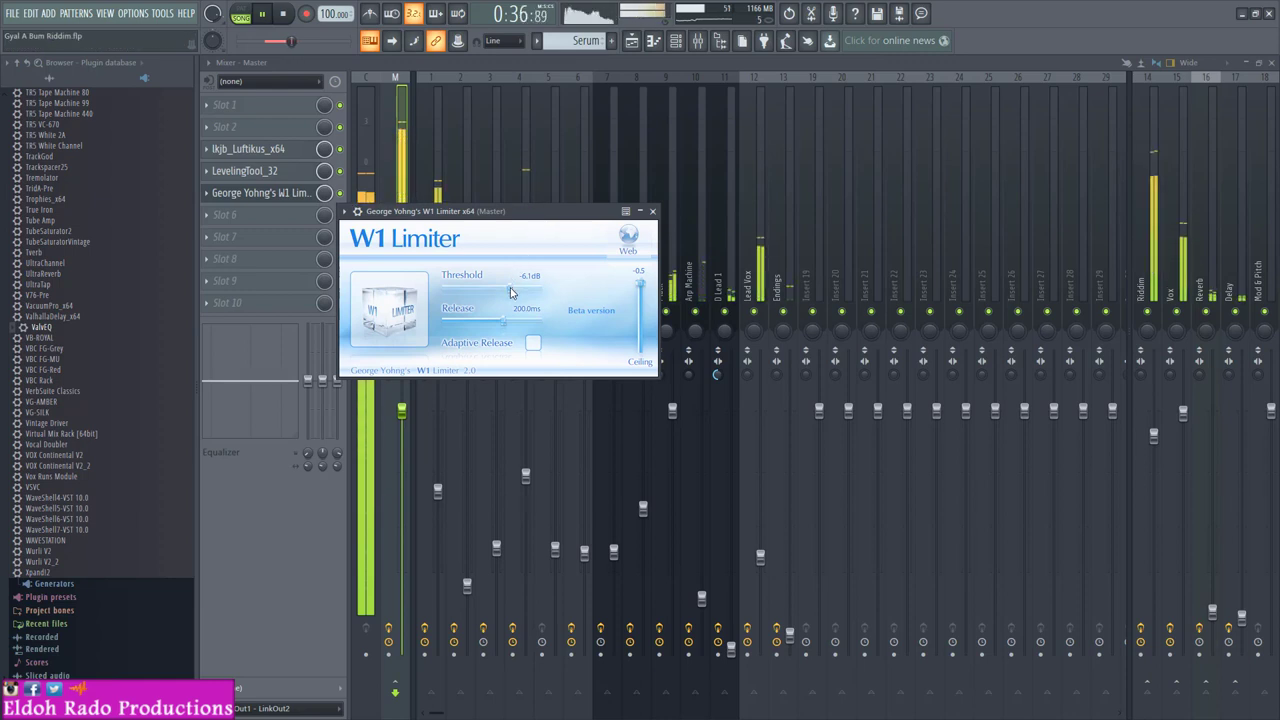
{"action": "scroll", "coordinate": [510, 291], "scroll_direction": "up", "scroll_amount": 2}
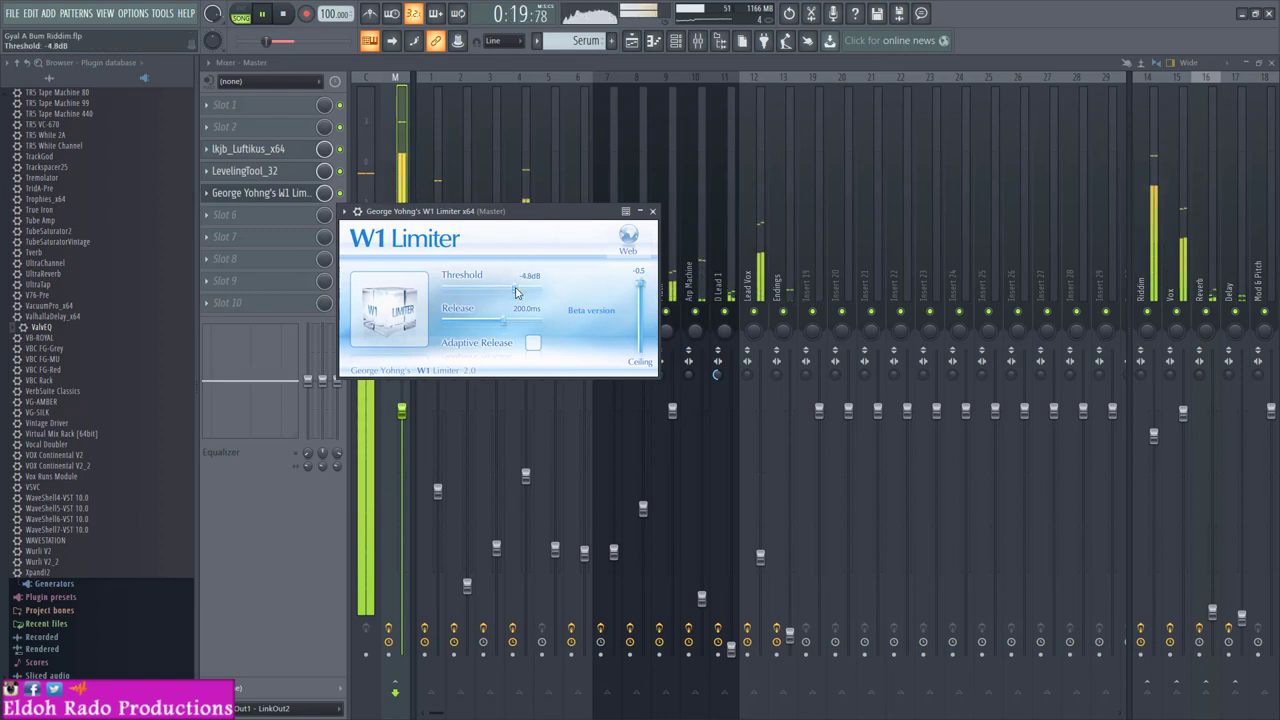
{"action": "left_click_drag", "start_coordinate": [513, 292], "coordinate": [508, 293]}
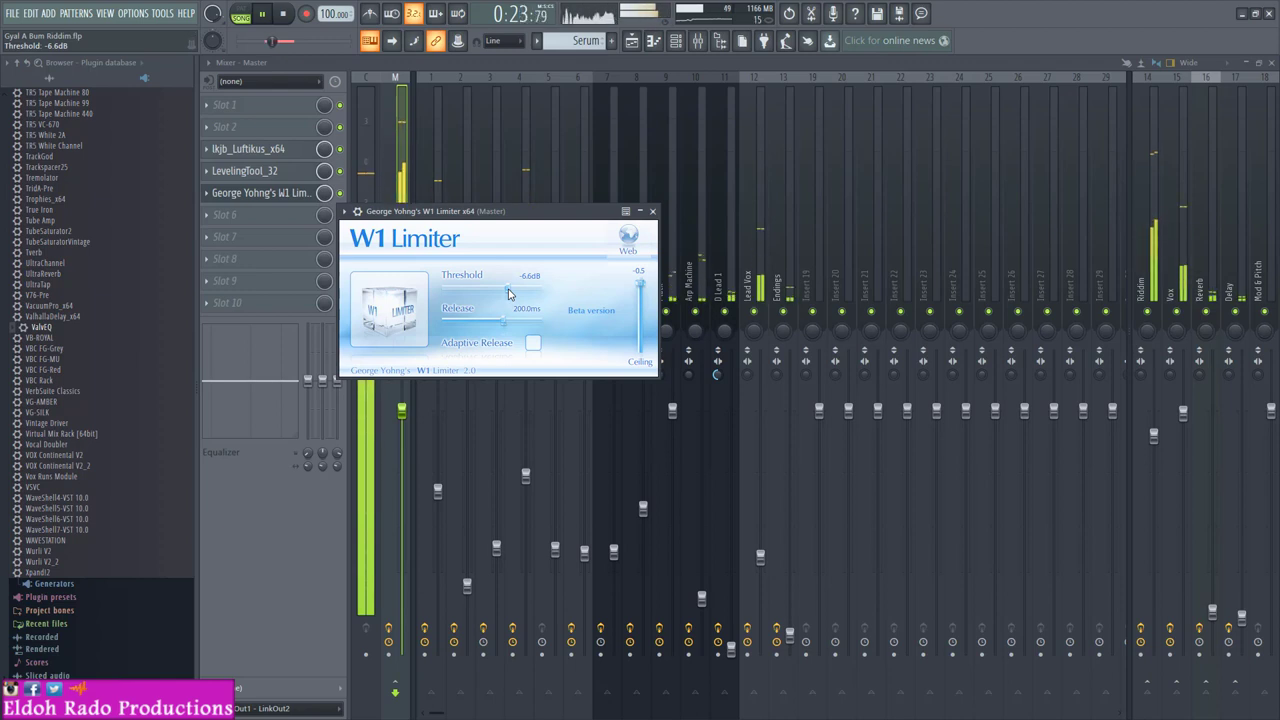
{"action": "left_click_drag", "start_coordinate": [508, 293], "coordinate": [510, 293]}
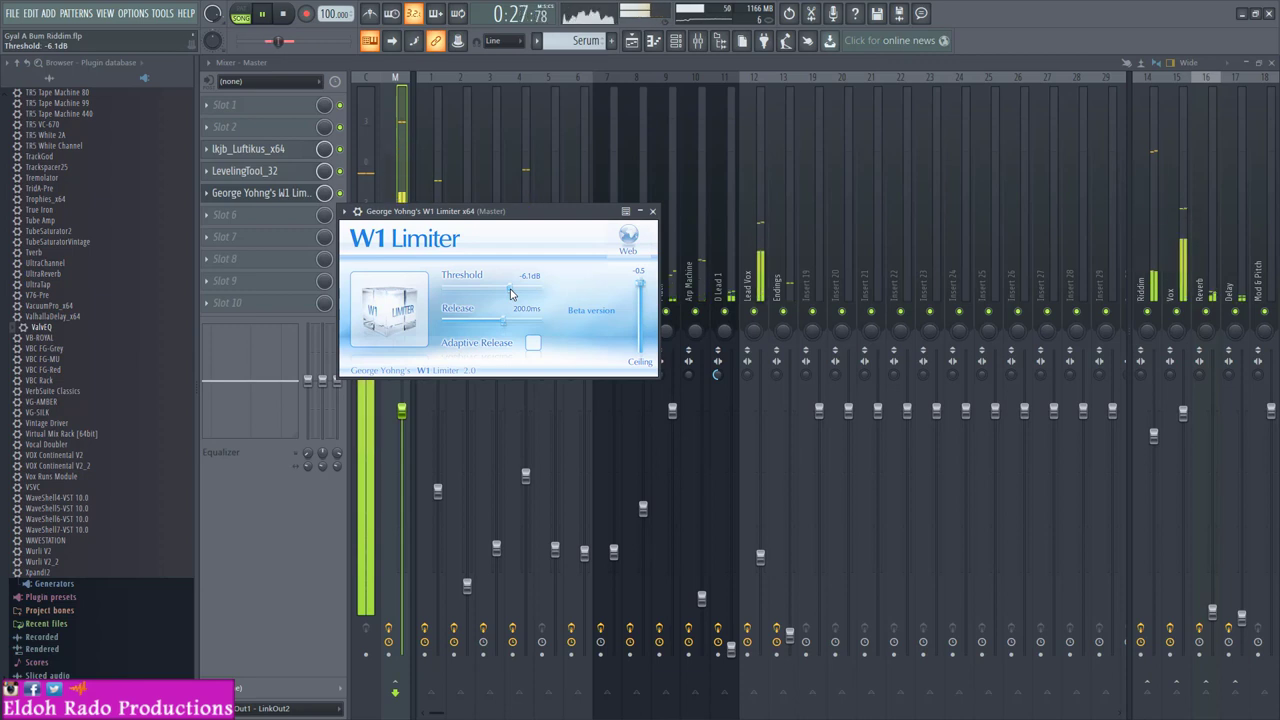
{"action": "left_click", "coordinate": [652, 211]}
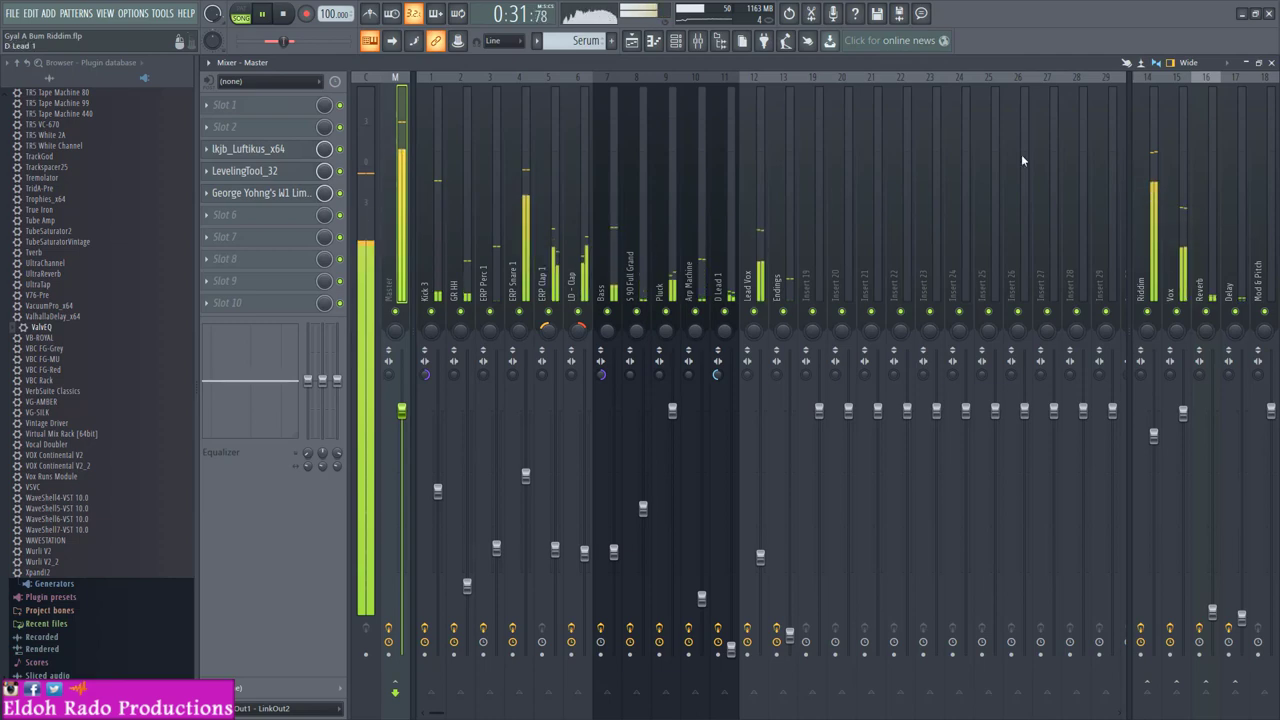
Step: Close the Mixer and the leftover ValhallaDelay, FR-GATE and Fruity Reeverb plugin windows
{"action": "left_click", "coordinate": [1271, 62]}
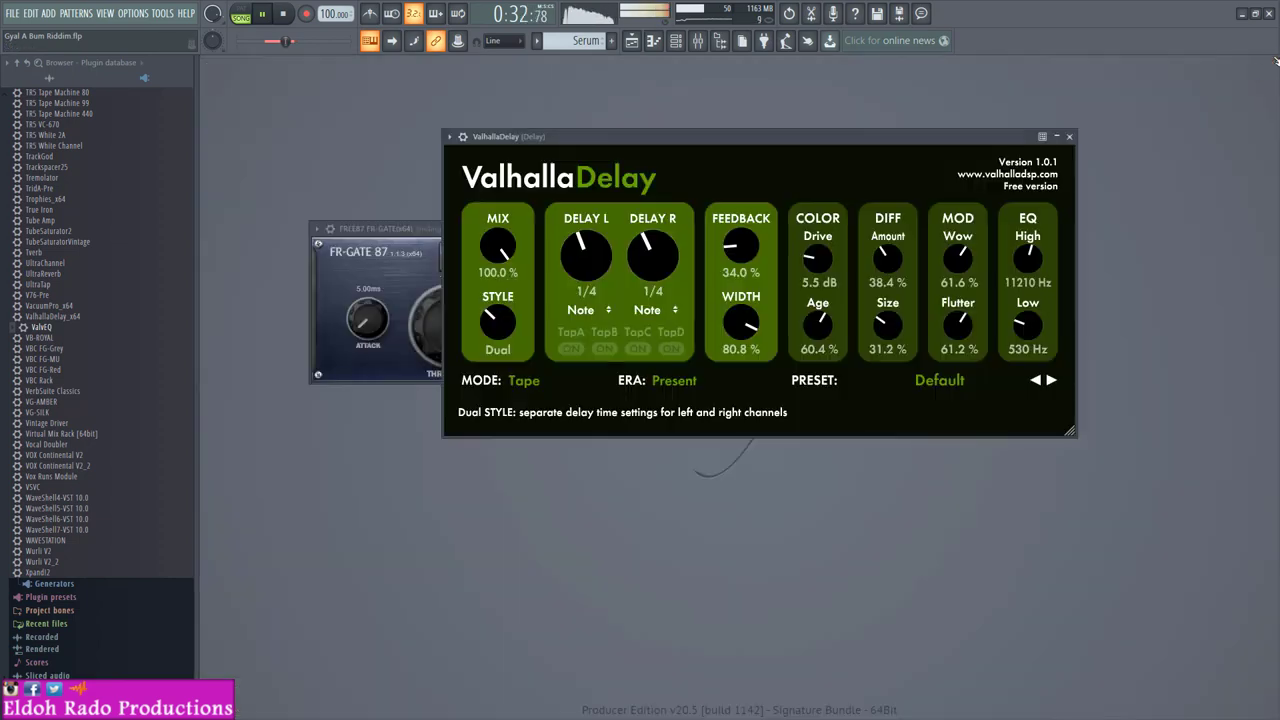
{"action": "left_click", "coordinate": [1069, 136]}
{"action": "left_click", "coordinate": [664, 229]}
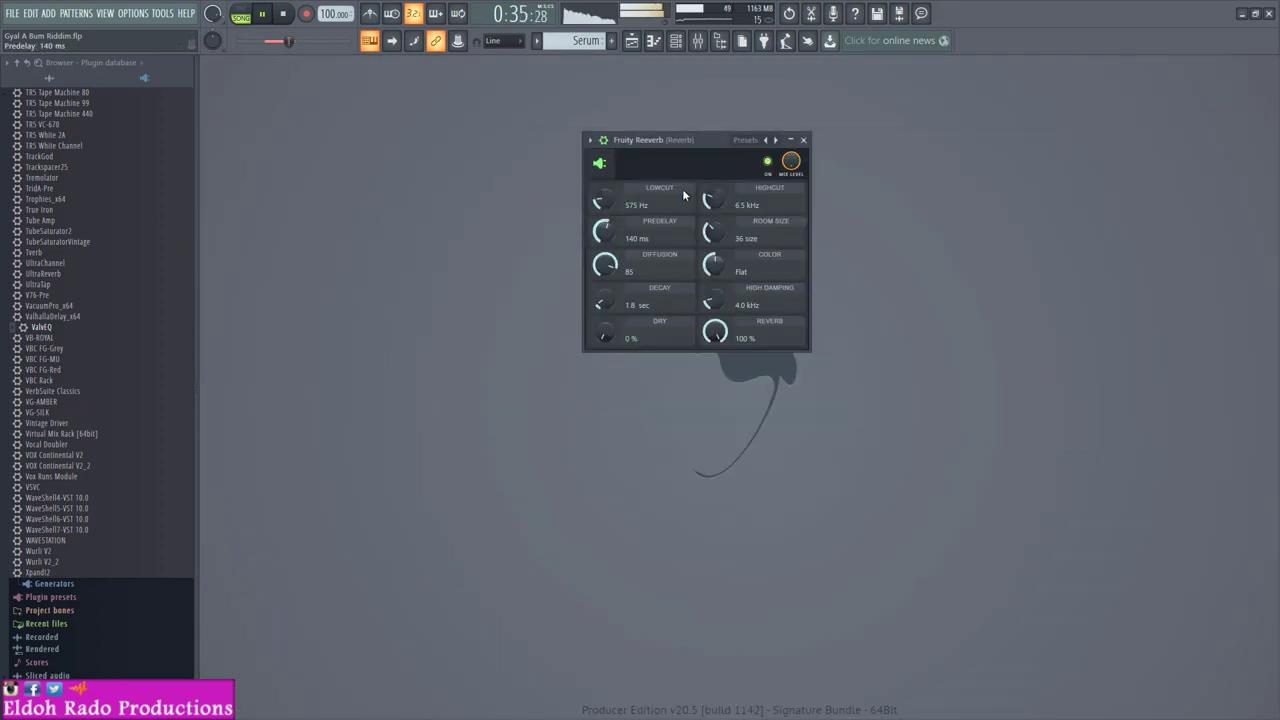
{"action": "left_click", "coordinate": [803, 140]}
Step: Open the Playlist, stop playback, and bring the whole song arrangement into view
{"action": "left_click", "coordinate": [631, 40]}
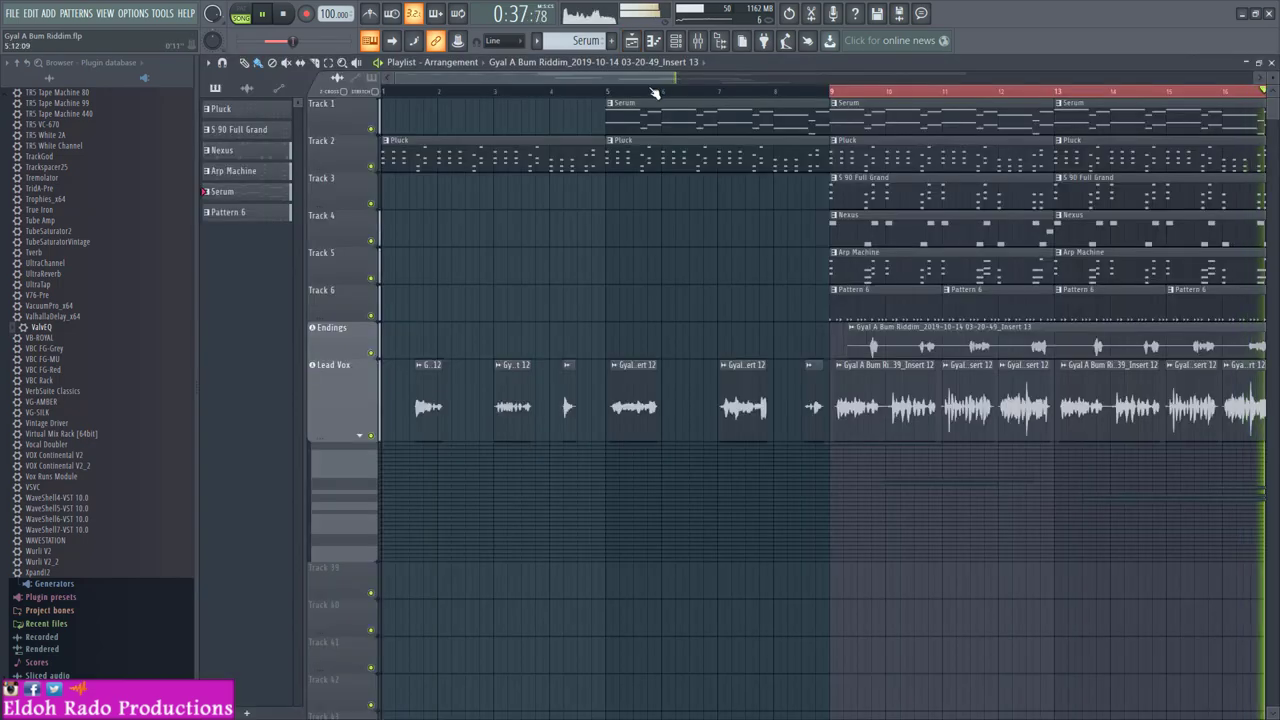
{"action": "key", "text": "space"}
{"action": "left_click_drag", "start_coordinate": [672, 78], "coordinate": [989, 65]}
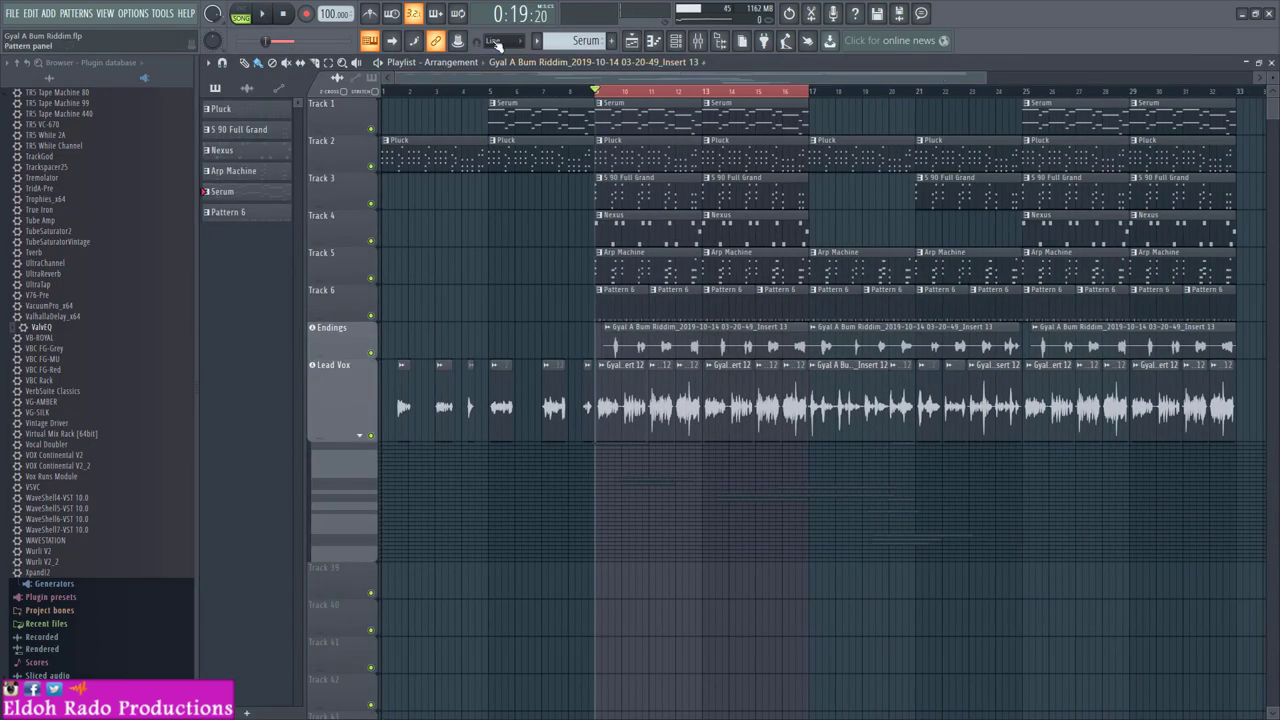
Step: Clear the bar 9 to 17 time selection in the Playlist and play the song from the beginning
{"action": "left_click", "coordinate": [667, 92]}
{"action": "left_click", "coordinate": [285, 15]}
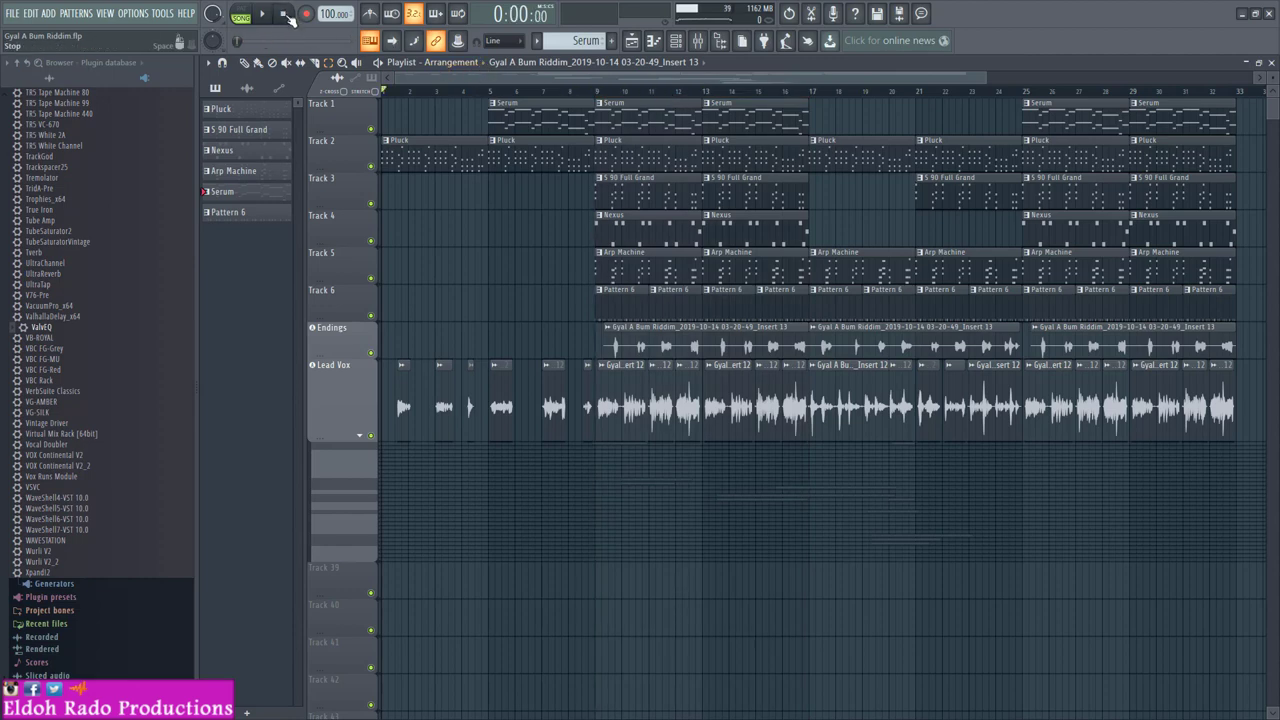
{"action": "key", "text": "space"}
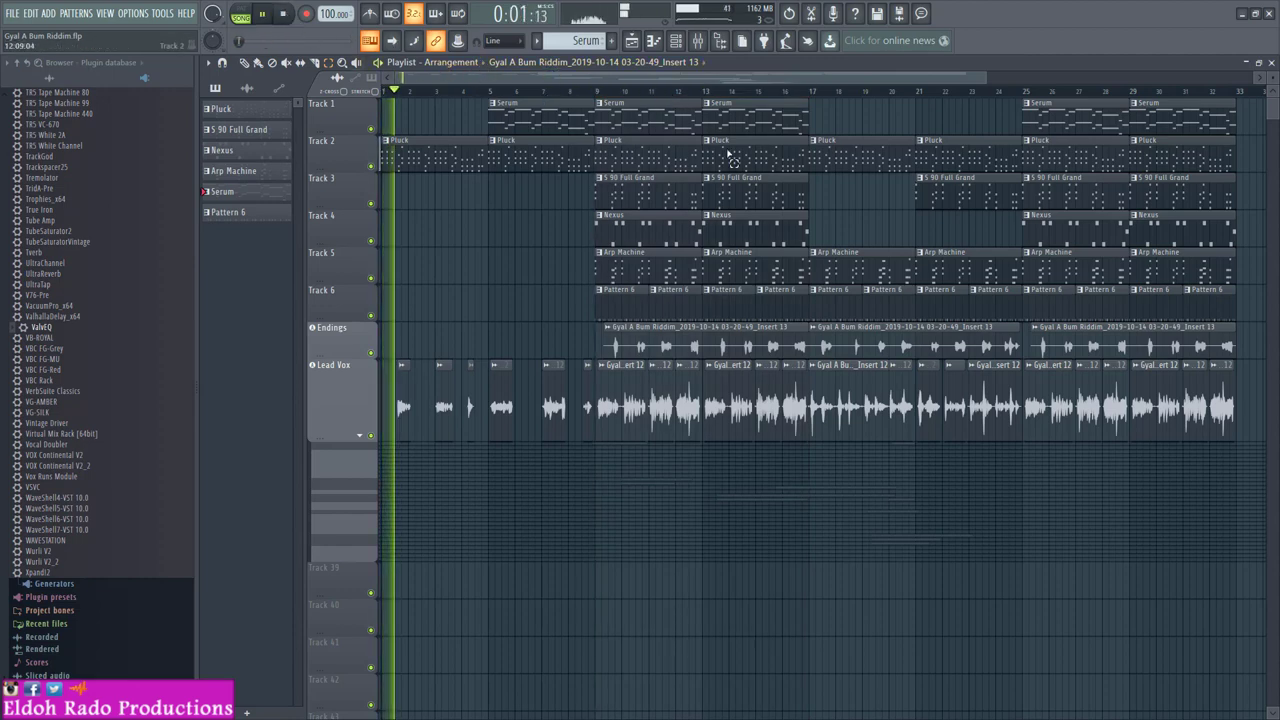
Step: Fine-tune the effect tracks in the Mixer during playback, lowering the Reverb fader slightly and raising the Delay fader slightly
{"action": "left_click", "coordinate": [1272, 64]}
{"action": "left_click", "coordinate": [675, 43]}
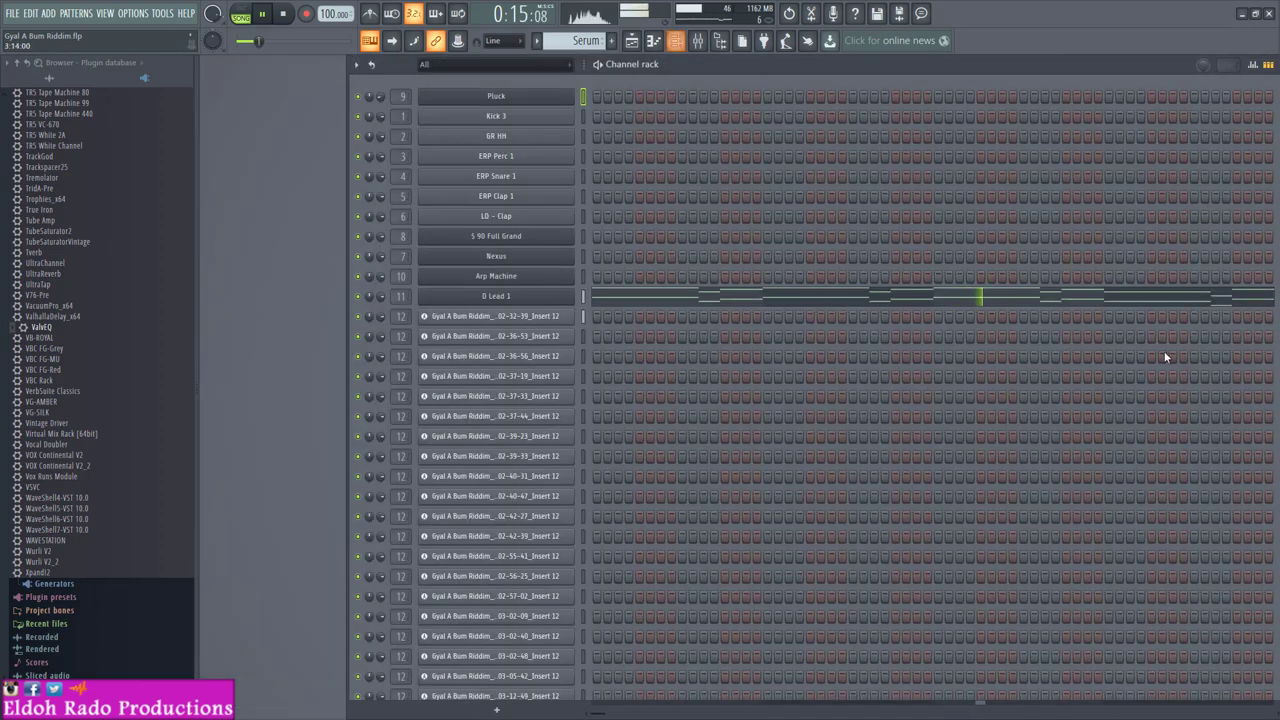
{"action": "left_click", "coordinate": [697, 41]}
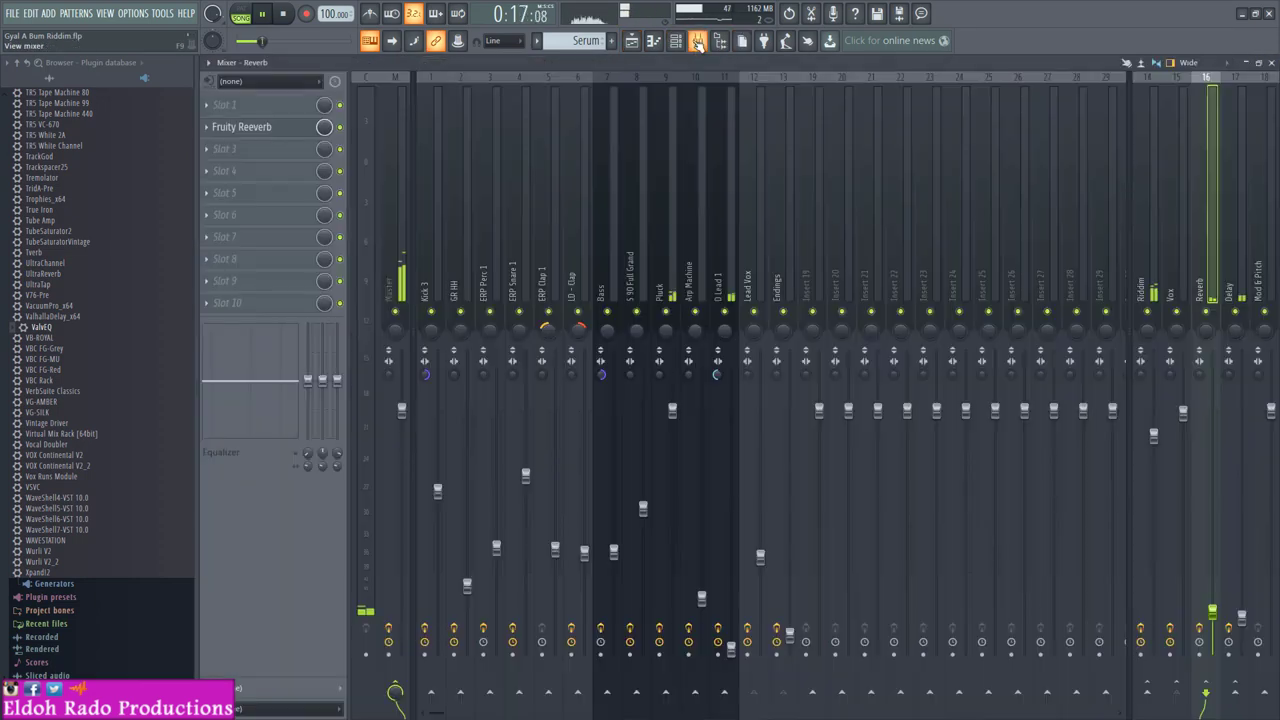
{"action": "left_click", "coordinate": [1248, 624]}
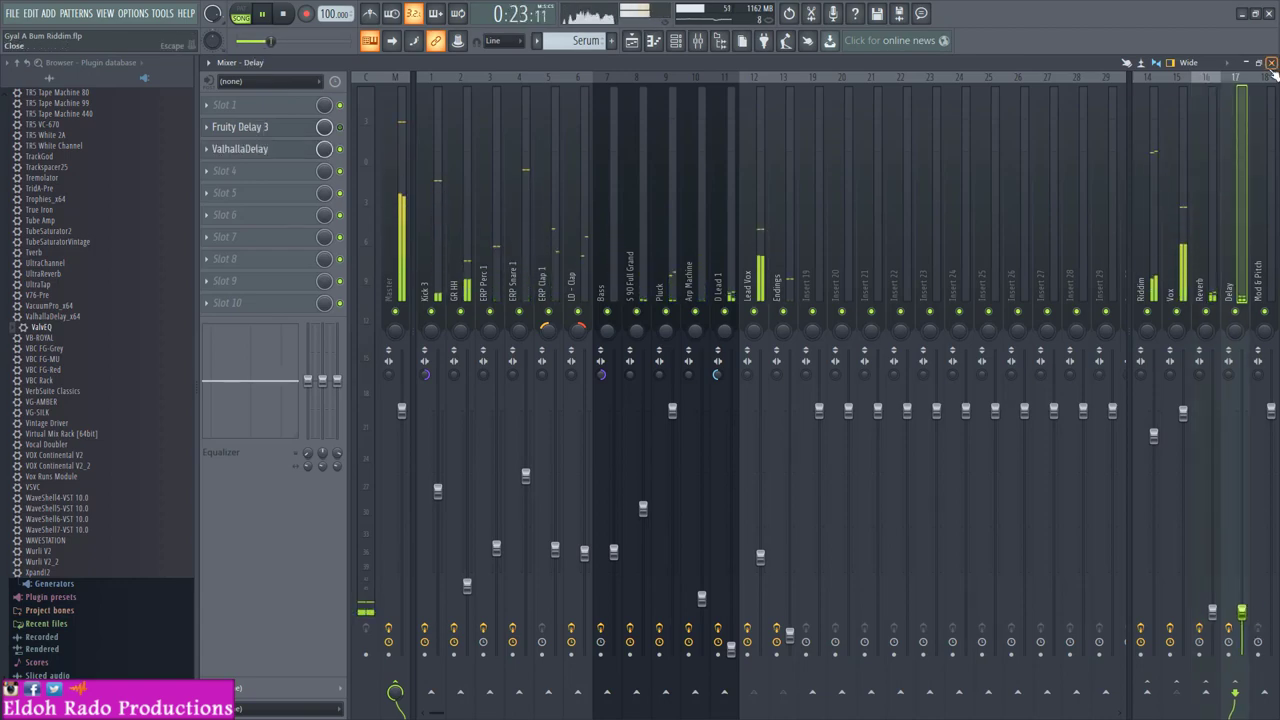
{"action": "key", "text": "F6"}
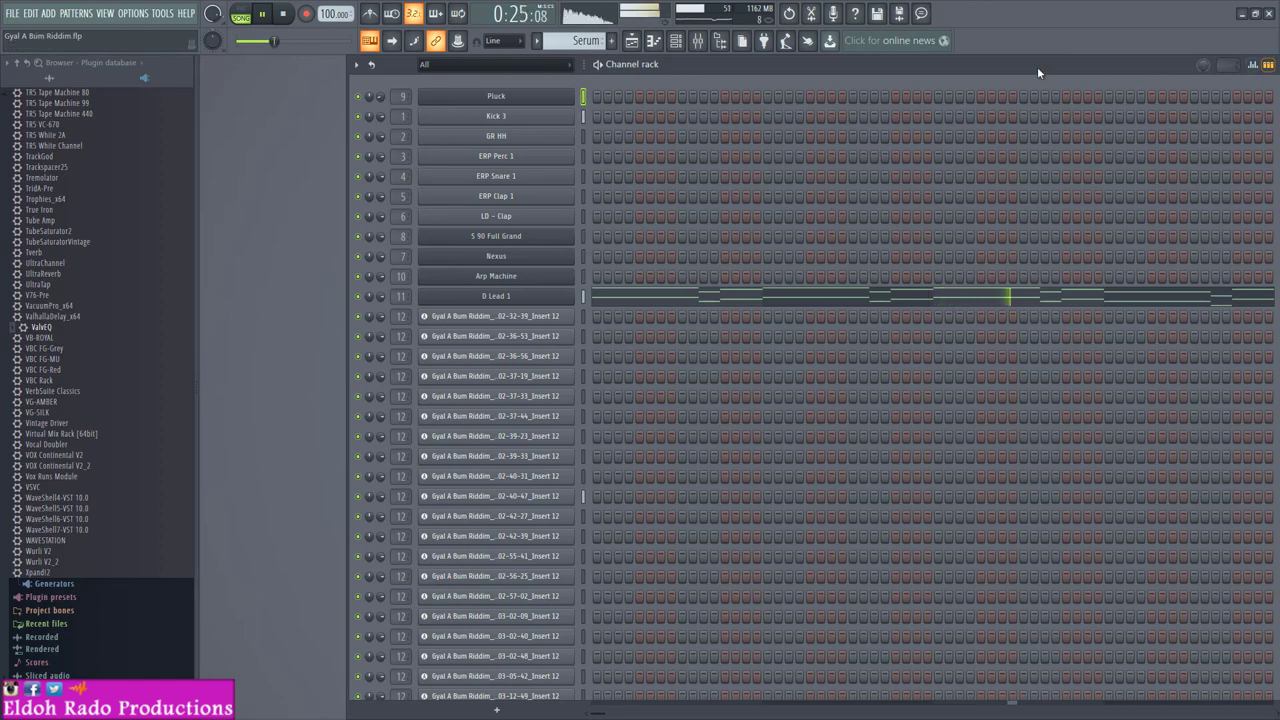
{"action": "left_click", "coordinate": [677, 44]}
{"action": "left_click", "coordinate": [632, 44]}
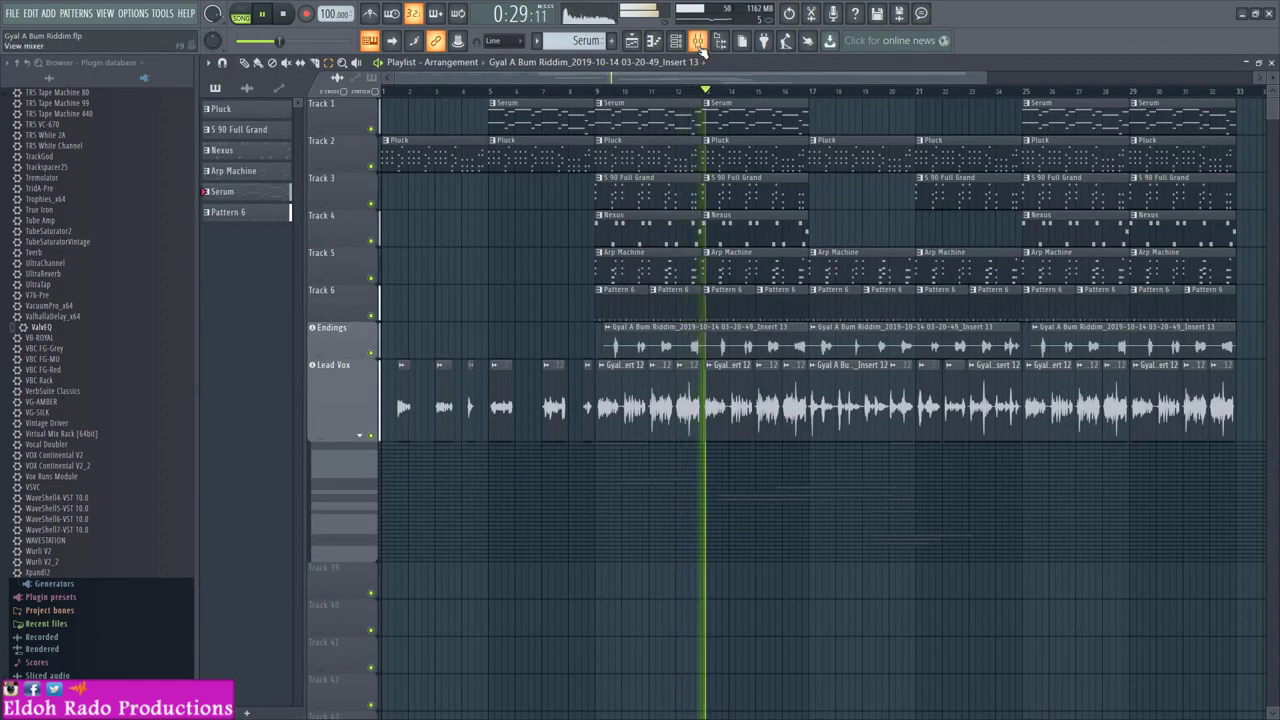
{"action": "key", "text": "F9"}
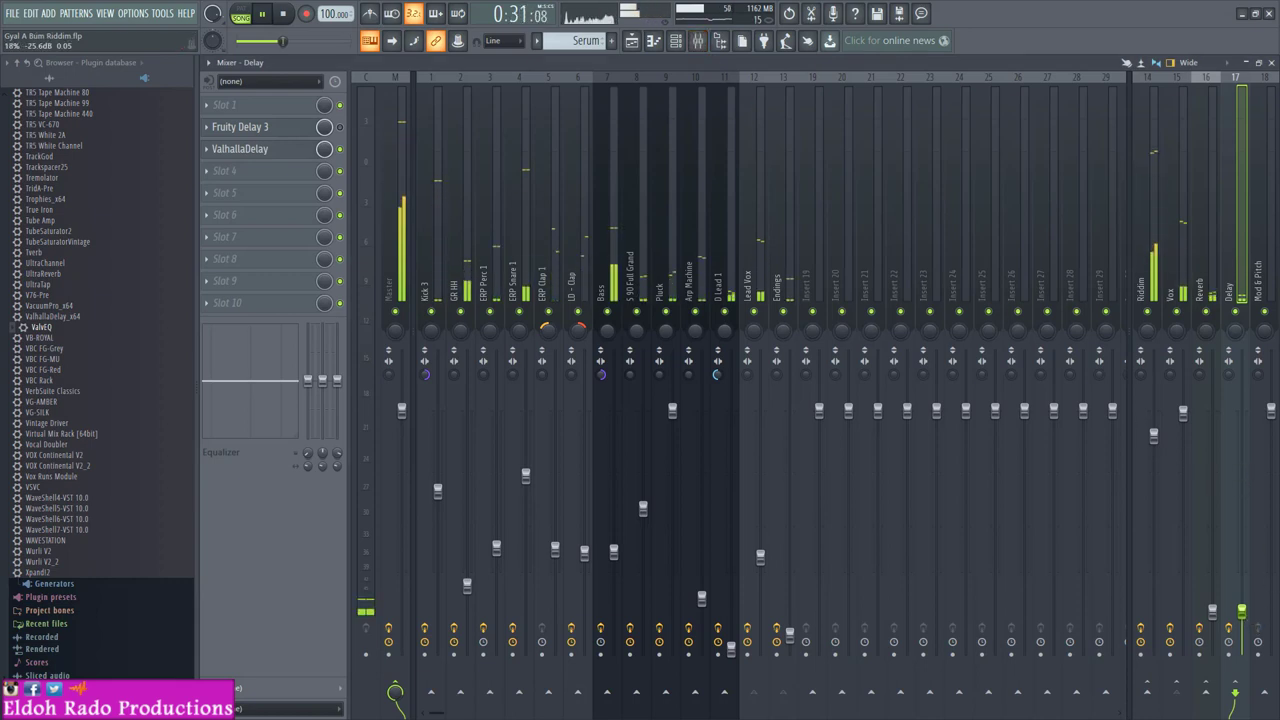
{"action": "left_click", "coordinate": [1212, 607]}
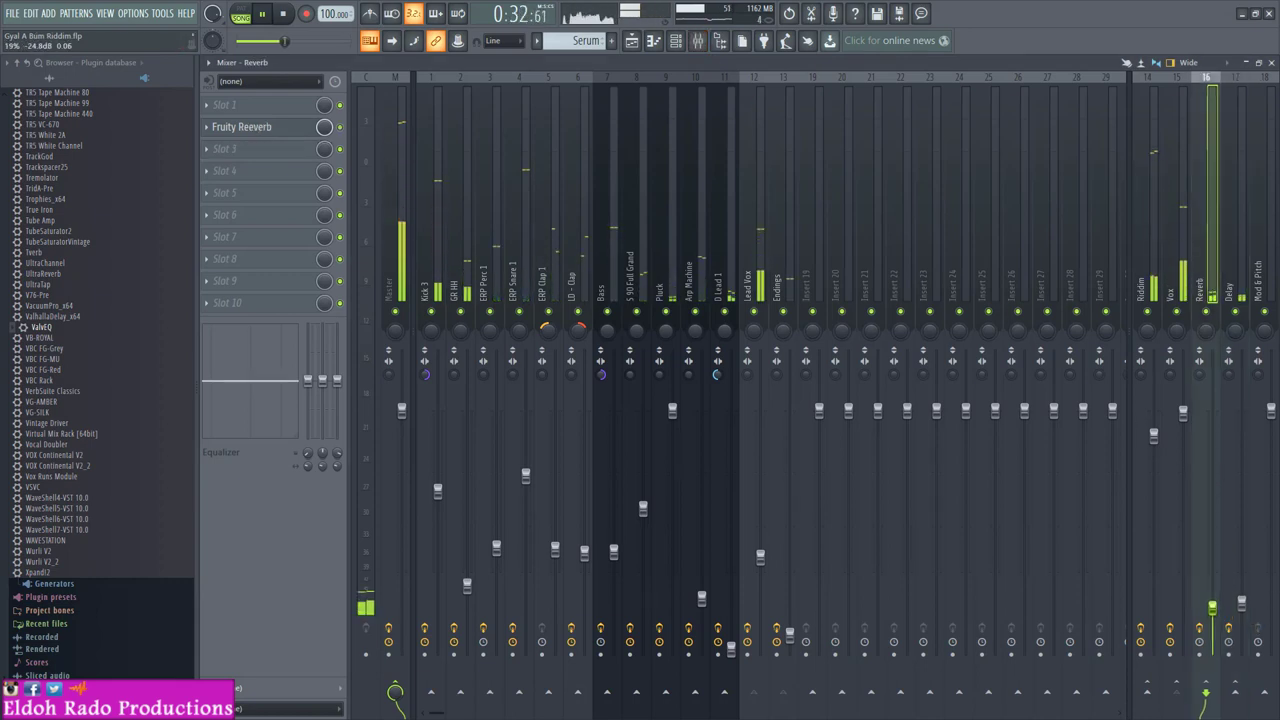
{"action": "left_click", "coordinate": [1242, 604]}
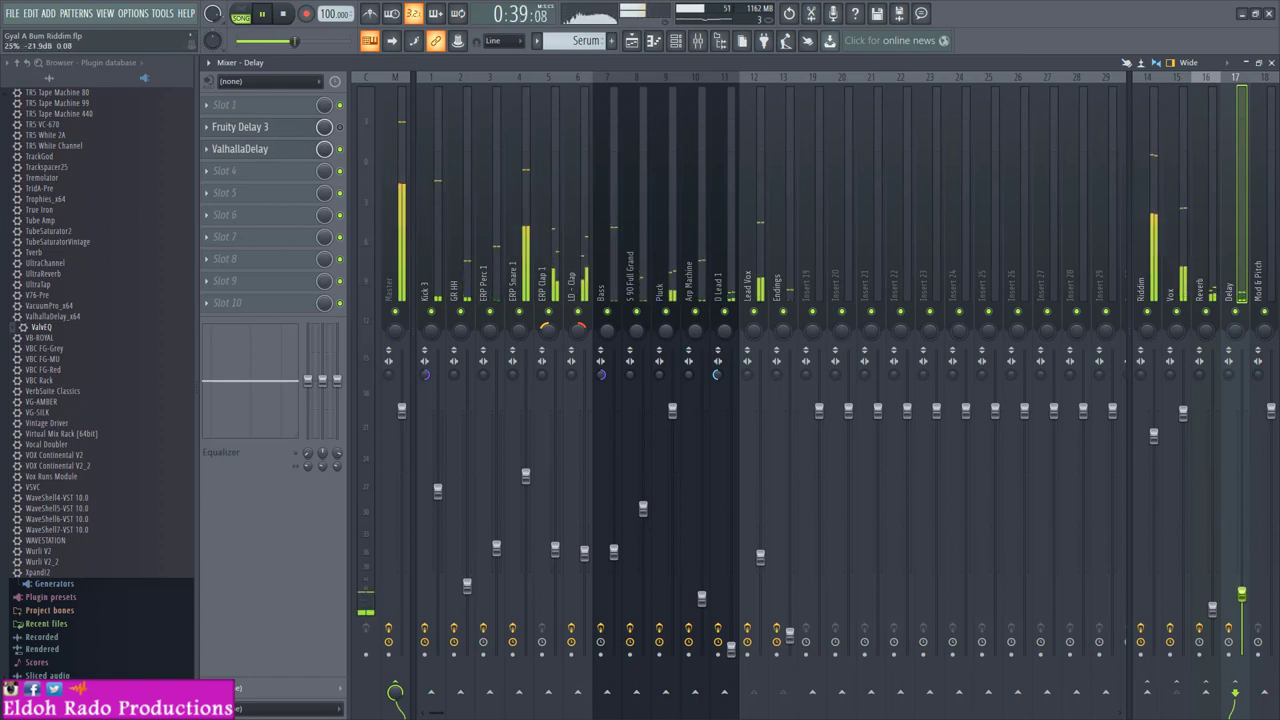
{"action": "left_click", "coordinate": [1212, 610]}
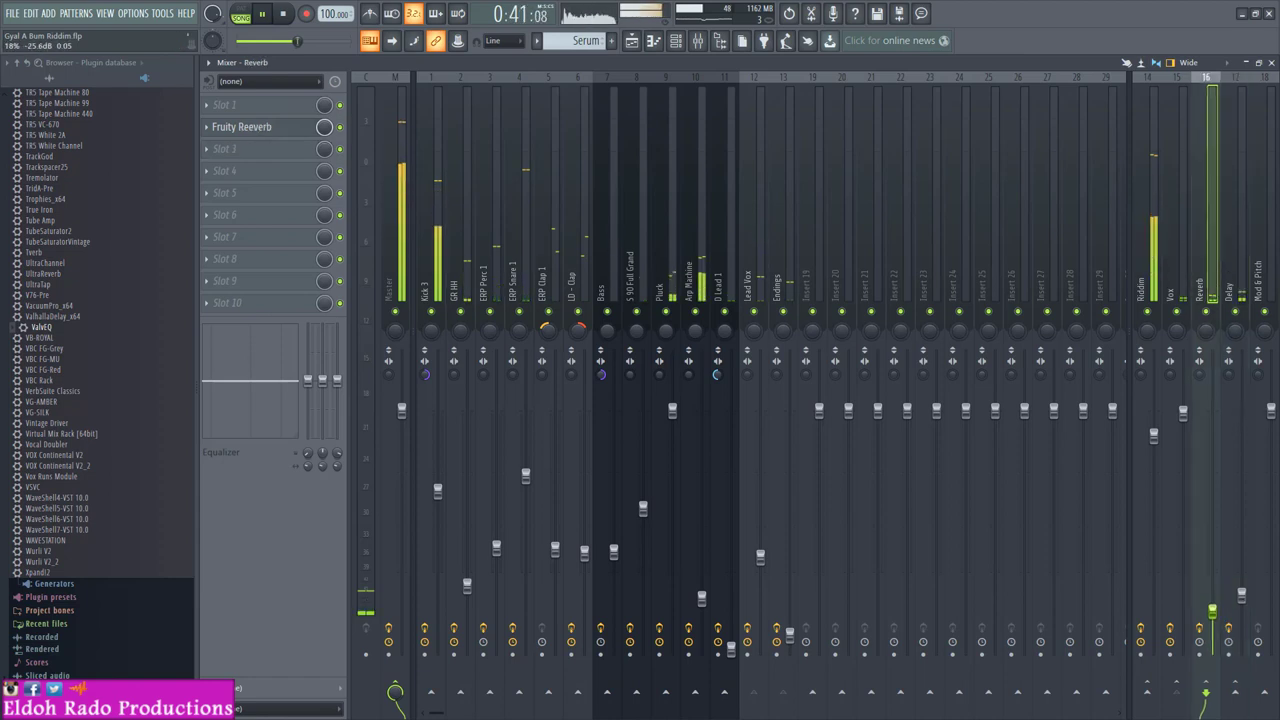
{"action": "left_click", "coordinate": [1241, 598]}
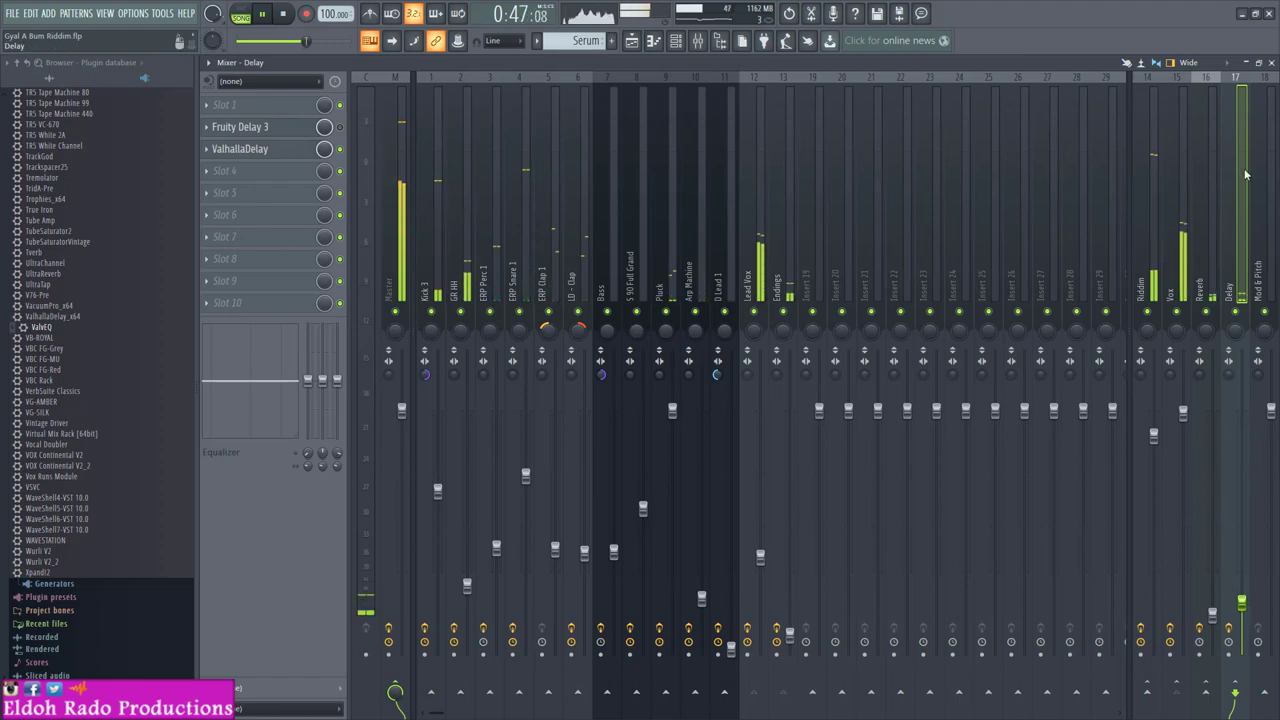
Step: Lower the Endings track's volume slightly to about -33.2 dB in the Mixer and return to the Playlist
{"action": "left_click", "coordinate": [1272, 63]}
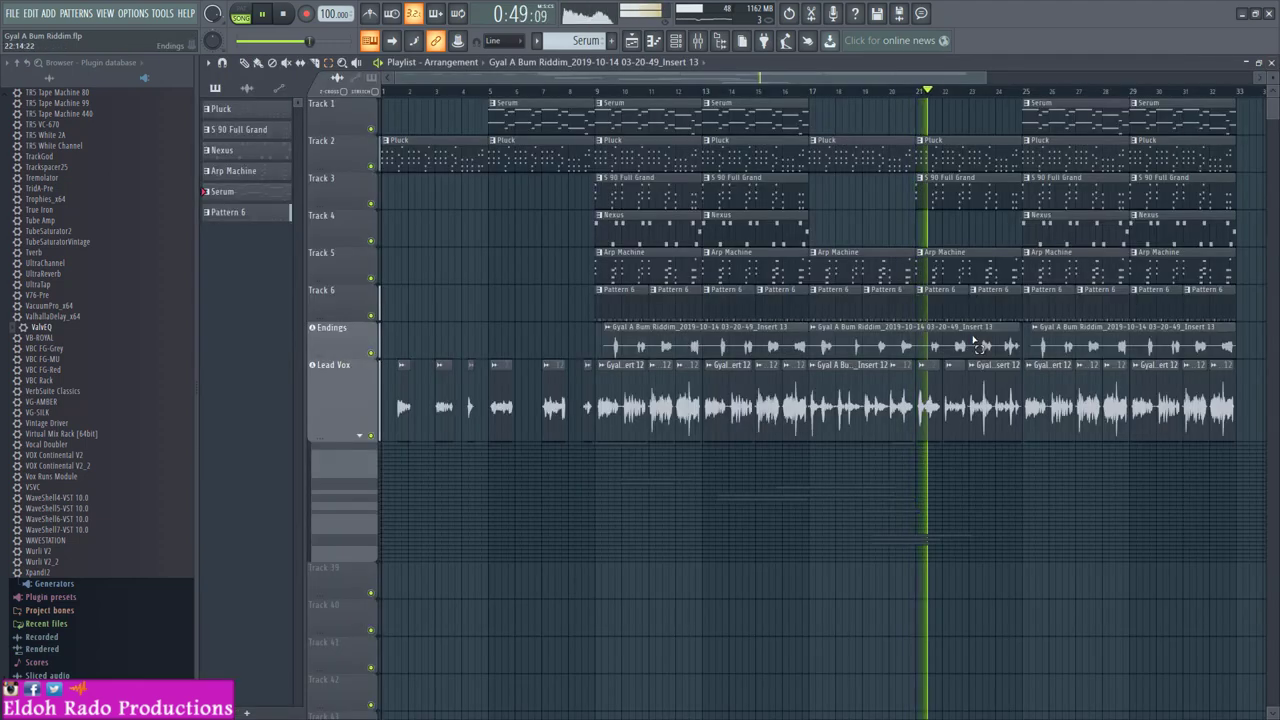
{"action": "left_click", "coordinate": [697, 40]}
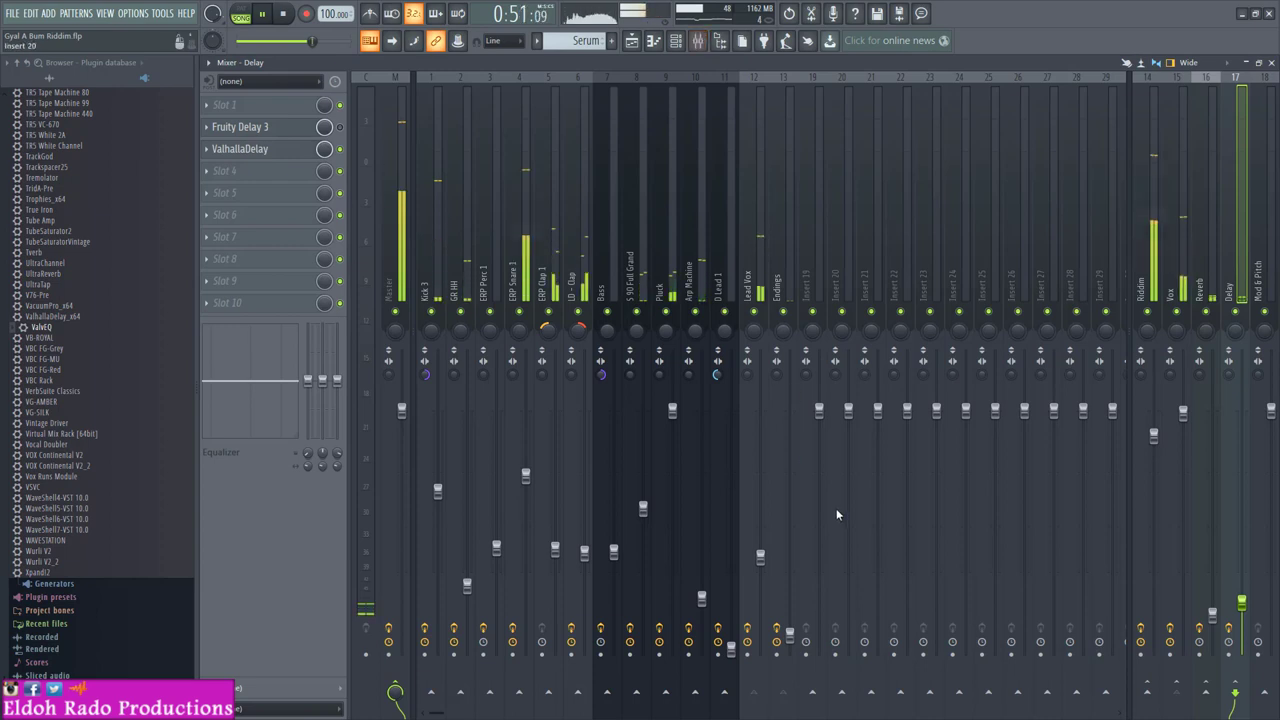
{"action": "left_click", "coordinate": [790, 640]}
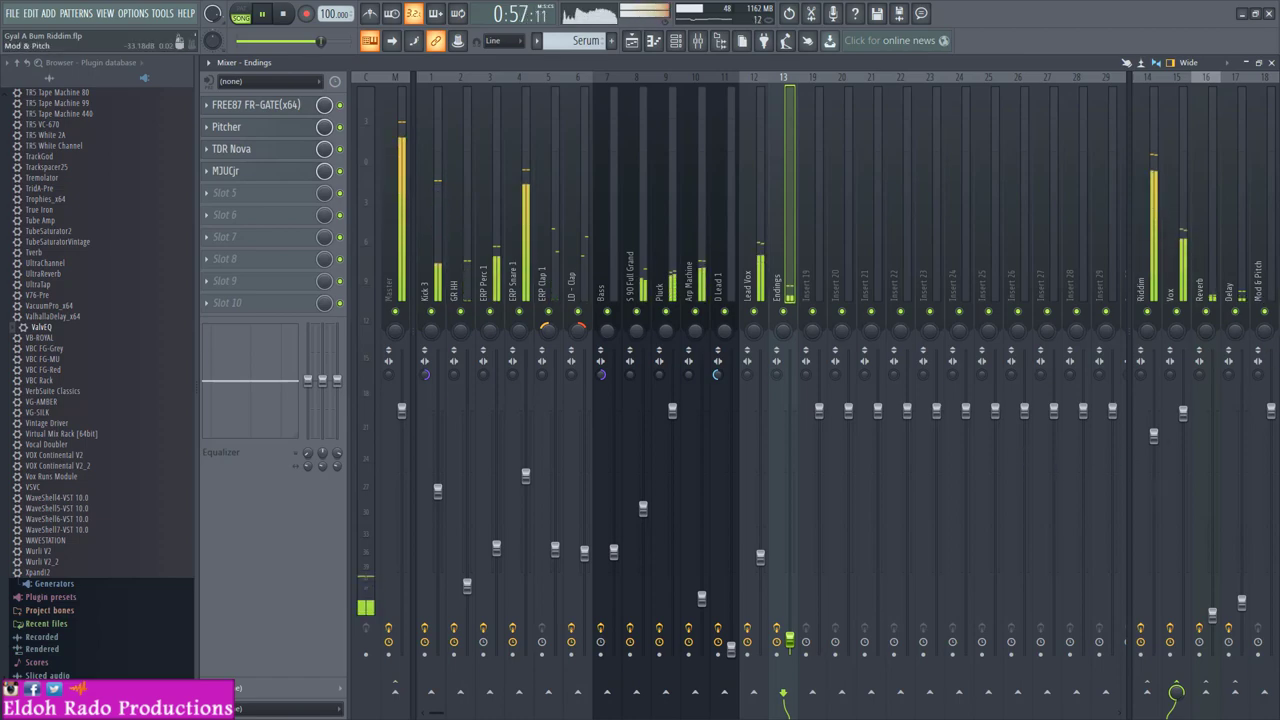
{"action": "left_click", "coordinate": [1270, 62]}
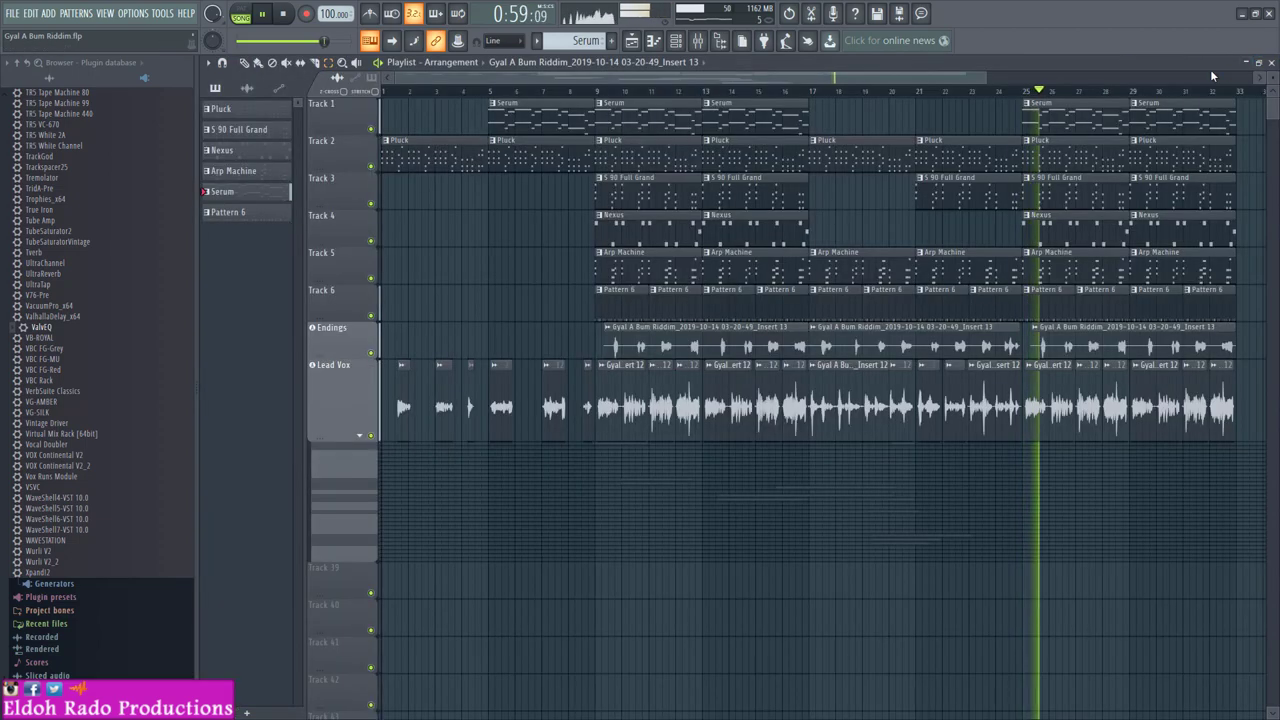
Step: Listen to the rest of the song with the whole arrangement in view, and stop playback
{"action": "left_click_drag", "start_coordinate": [986, 77], "coordinate": [1184, 74]}
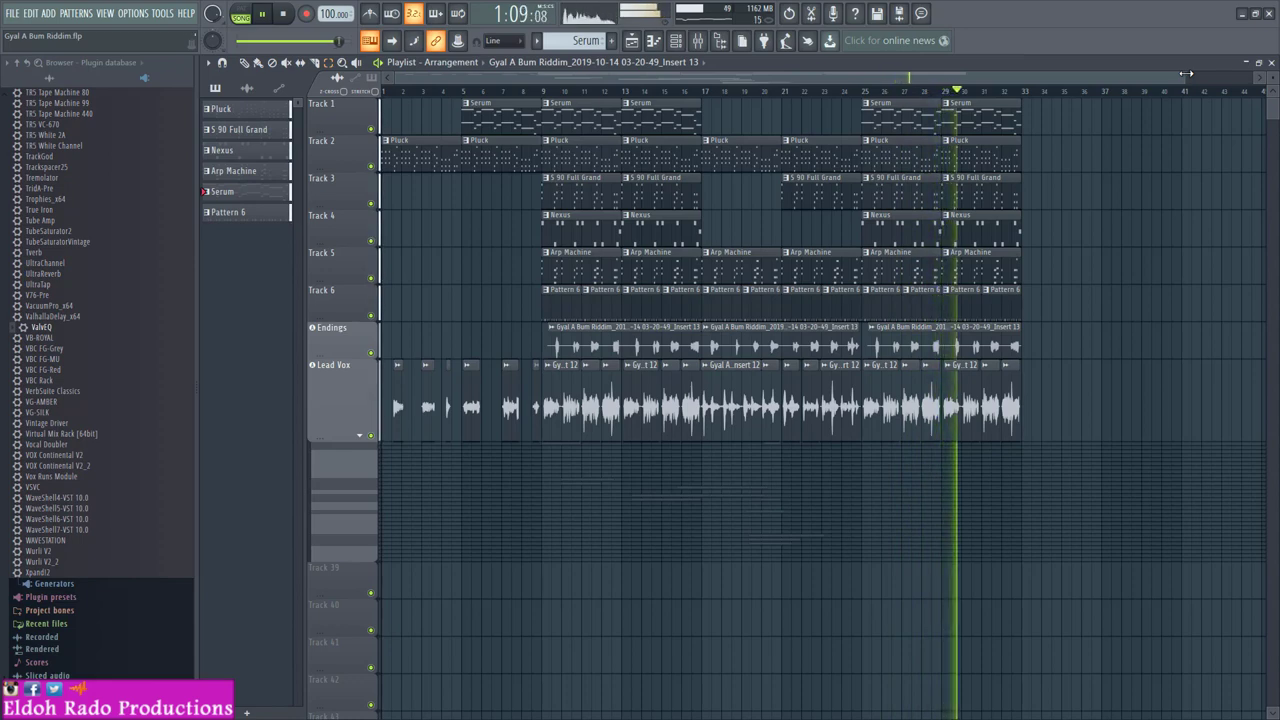
{"action": "left_click", "coordinate": [1272, 63]}
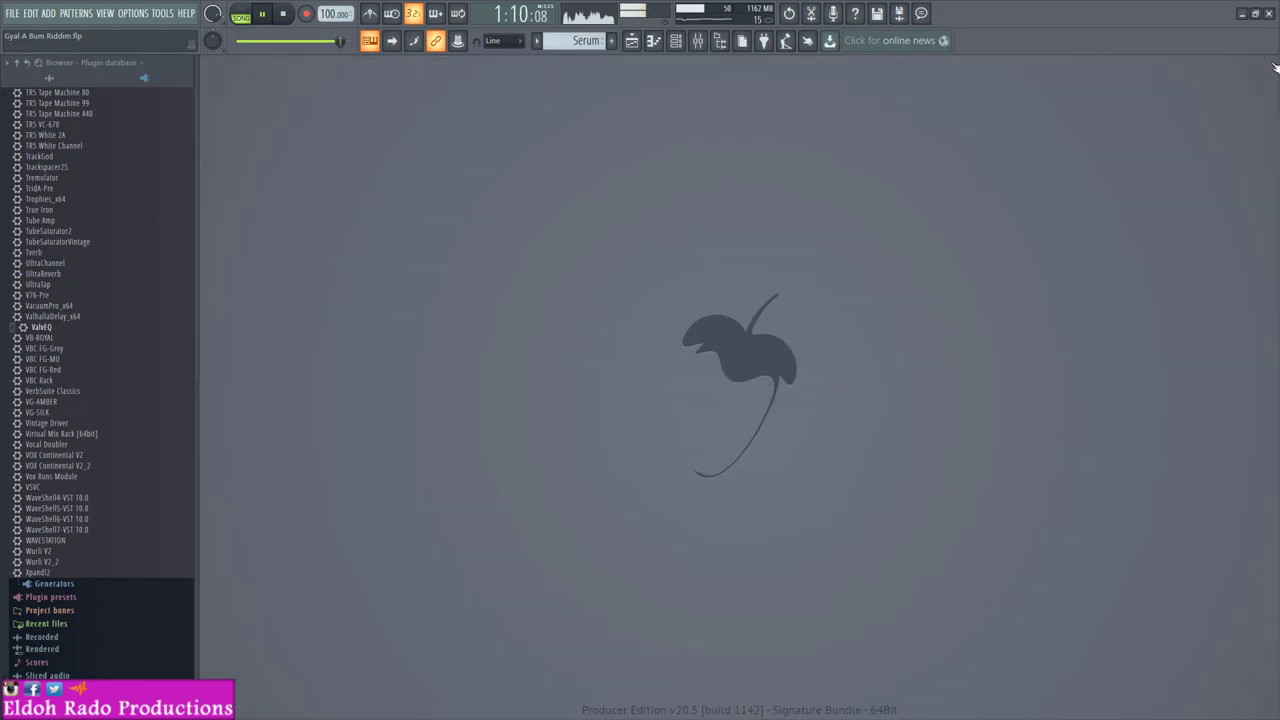
{"action": "left_click", "coordinate": [631, 41]}
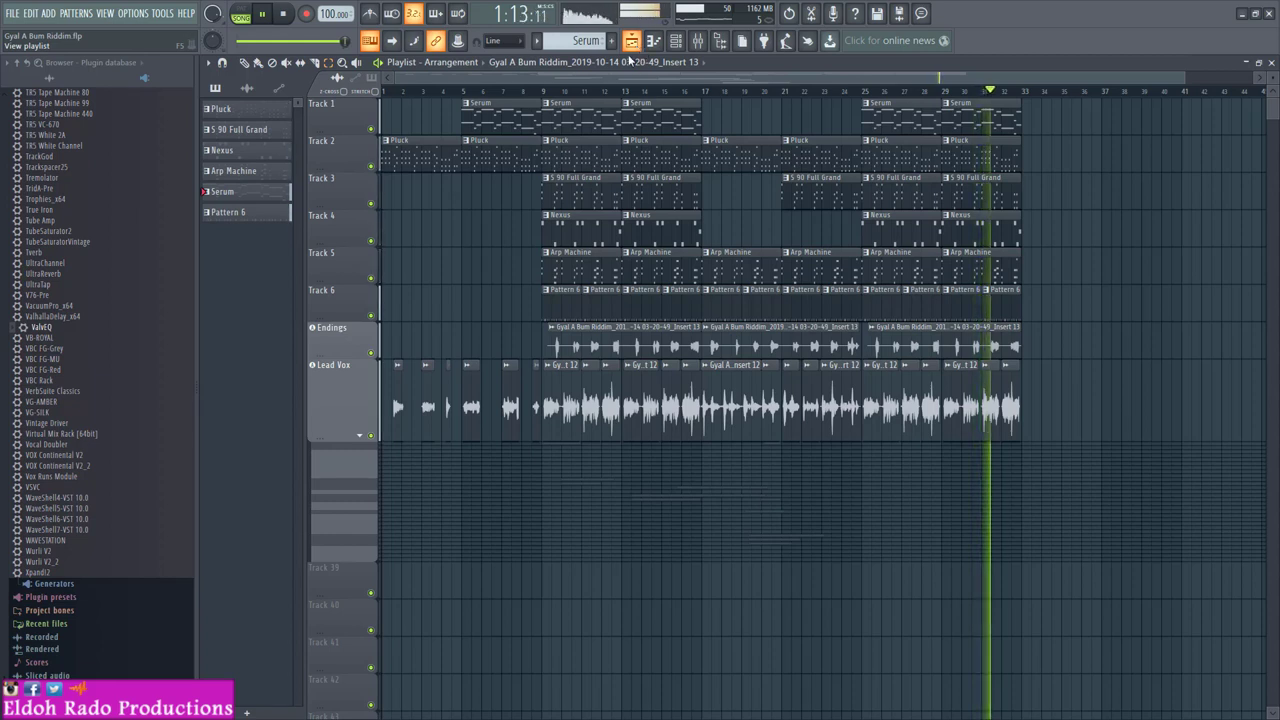
{"action": "left_click", "coordinate": [294, 19]}
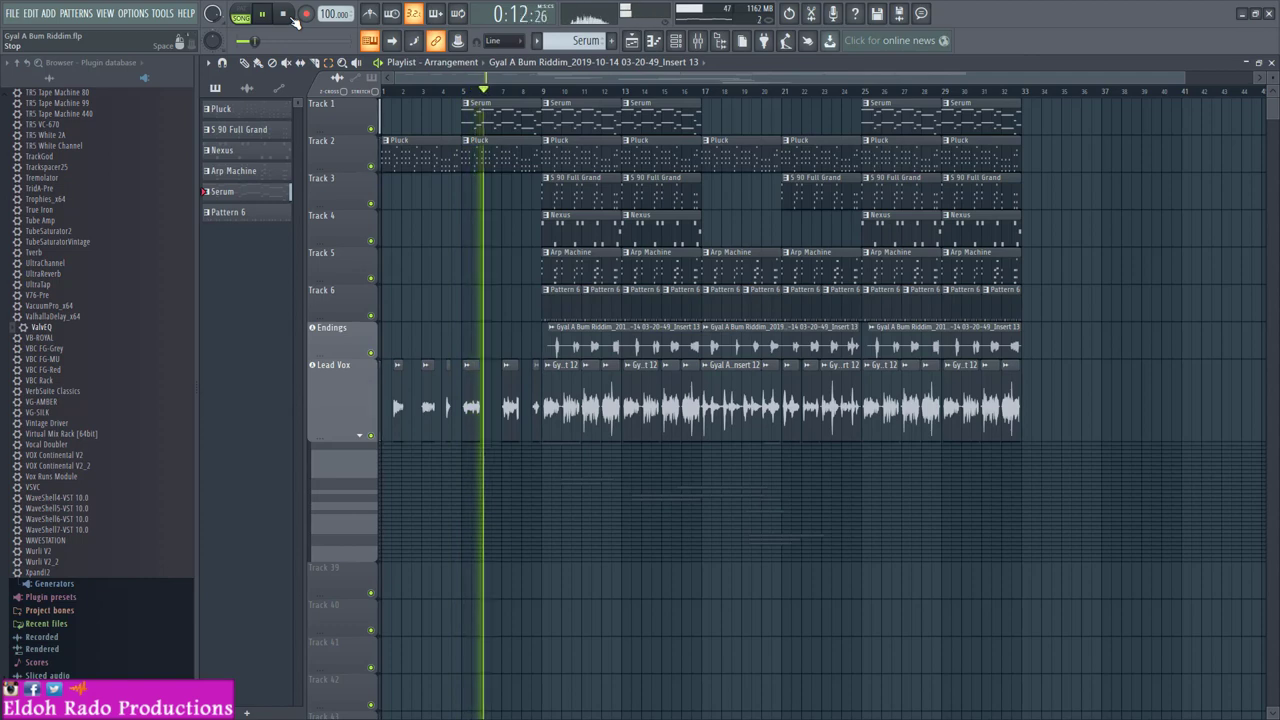
{"action": "left_click", "coordinate": [293, 17]}
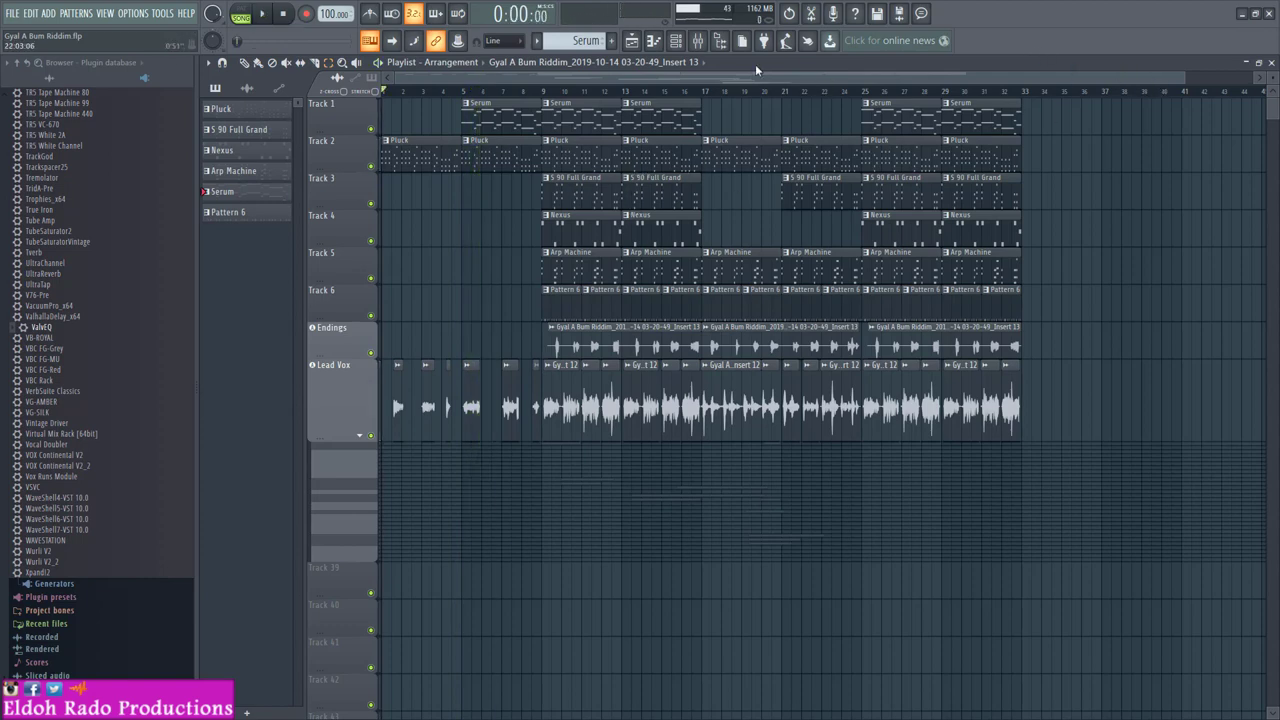
Step: Create an automation clip for the Delay track's volume and place it on Track 39 of the Playlist from bar 1
{"action": "left_click", "coordinate": [699, 44]}
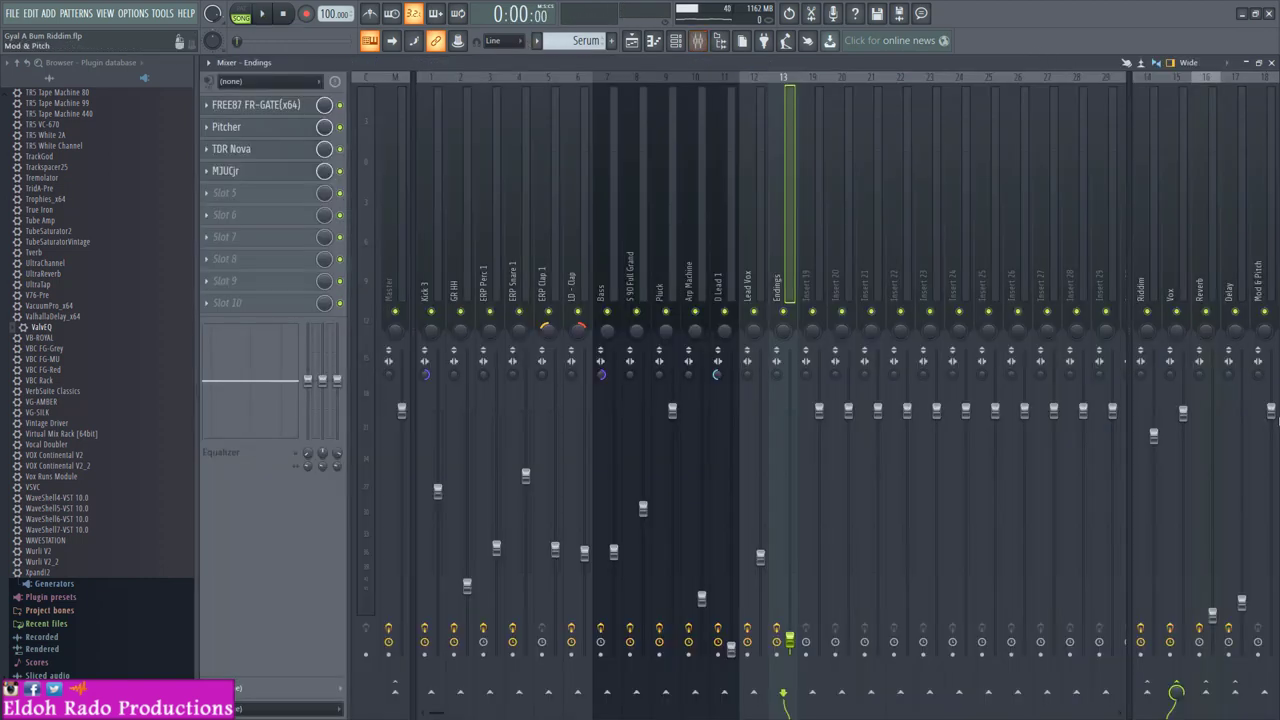
{"action": "right_click", "coordinate": [1243, 605]}
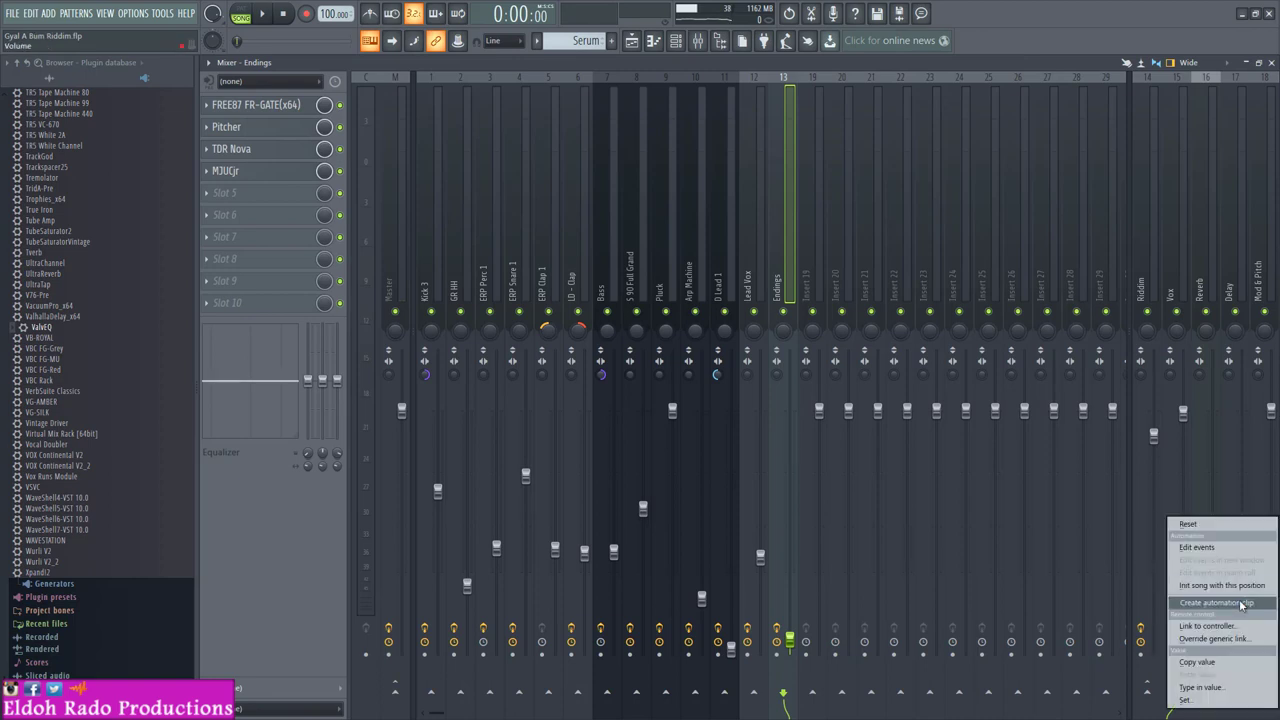
{"action": "left_click", "coordinate": [1243, 602]}
{"action": "left_click", "coordinate": [1272, 62]}
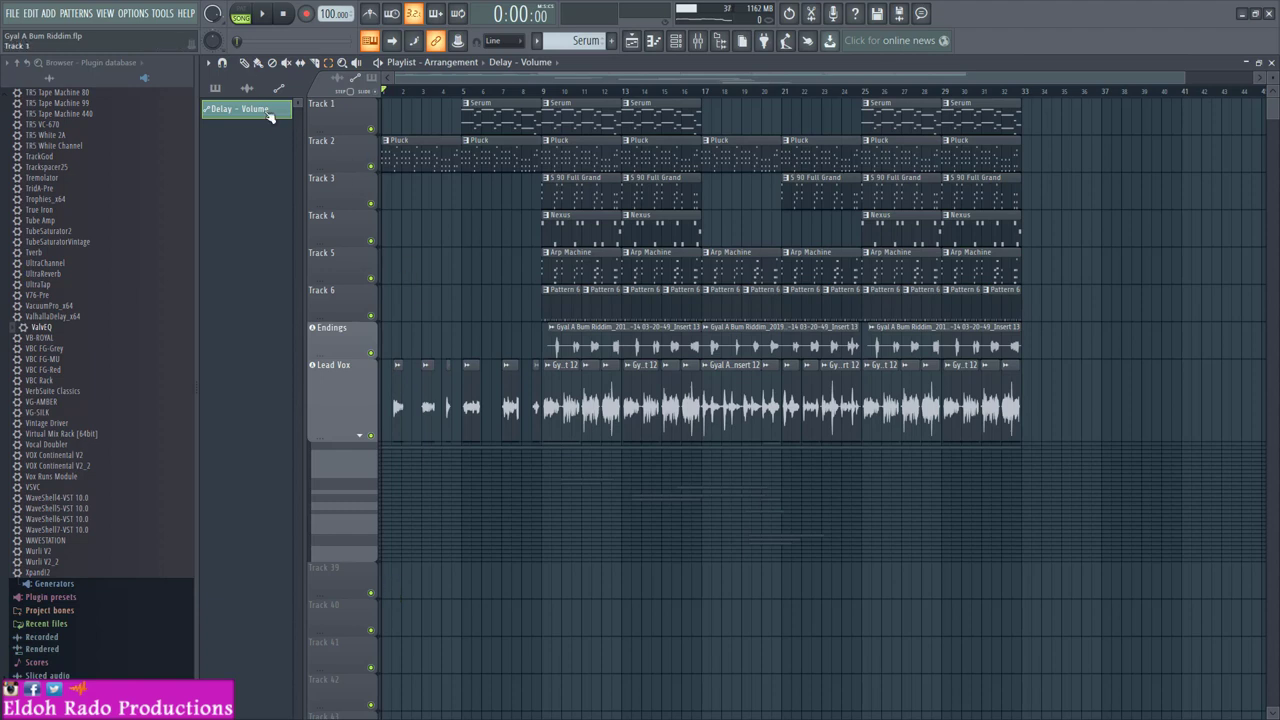
{"action": "left_click", "coordinate": [209, 62]}
{"action": "left_click", "coordinate": [222, 63]}
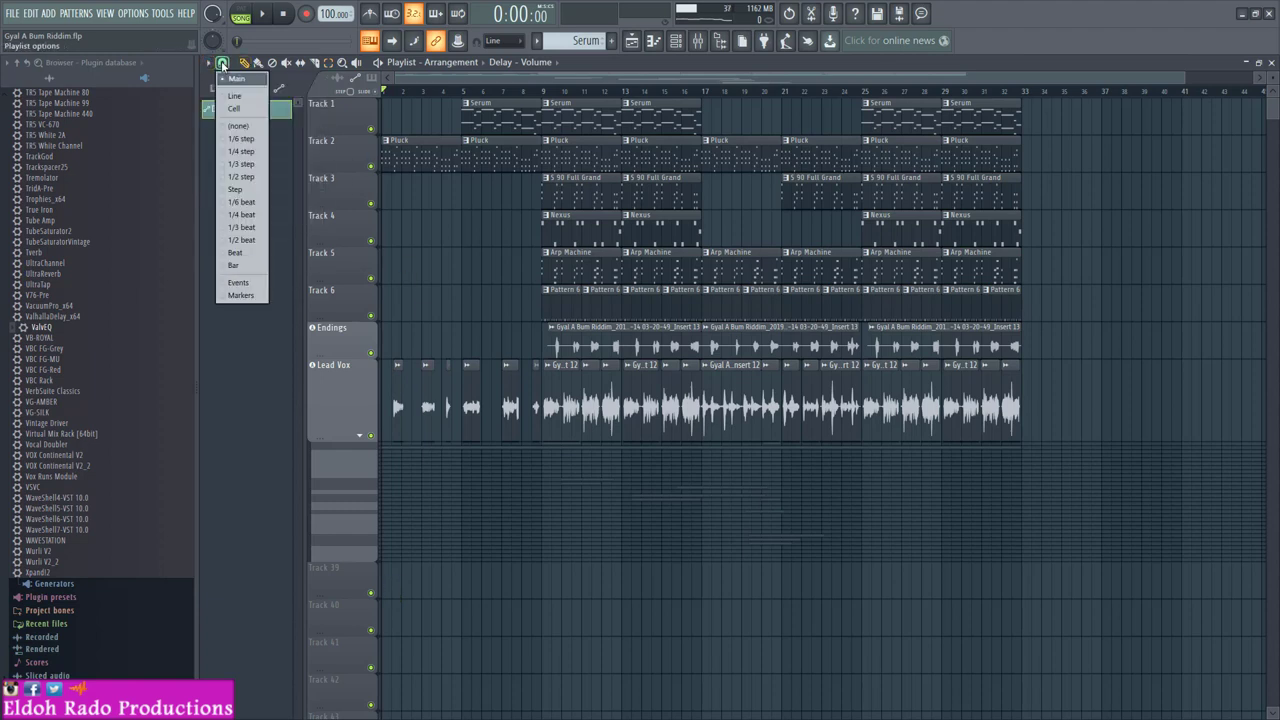
{"action": "left_click", "coordinate": [383, 592]}
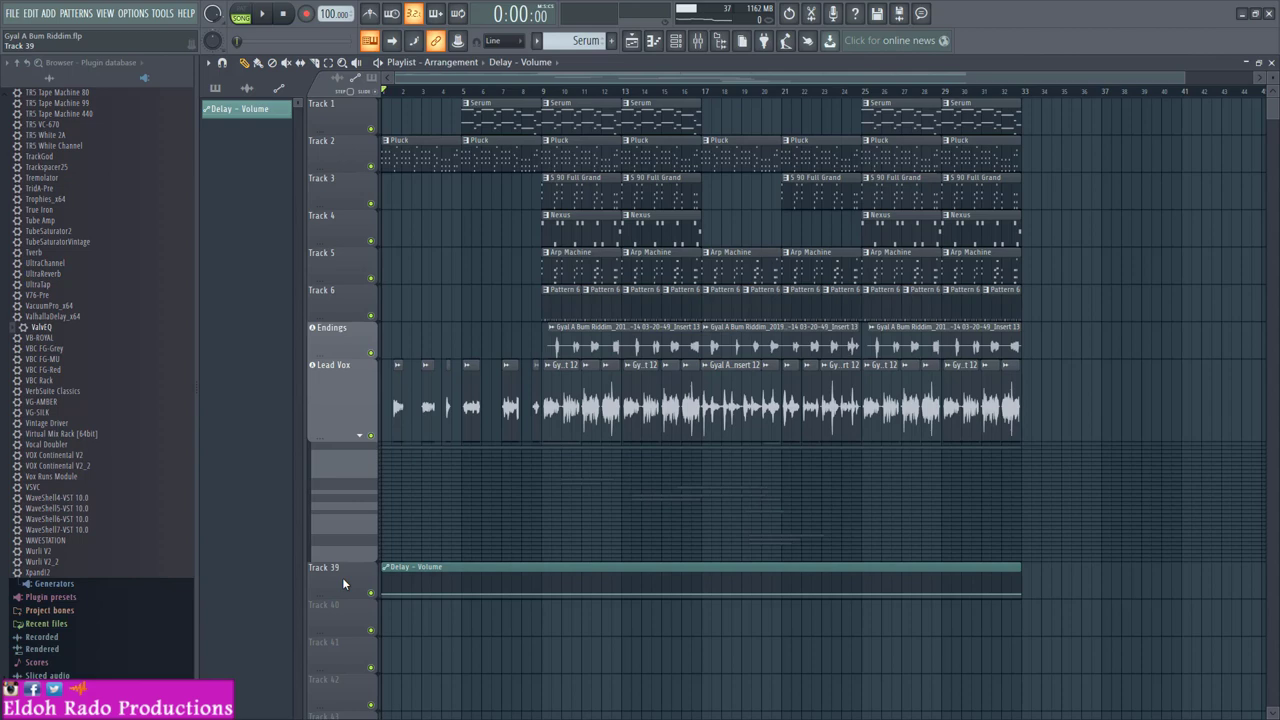
Step: Select the Delay - Volume automation clip and shift it vertically through the Playlist tracks to Track 40
{"action": "scroll", "coordinate": [342, 576], "scroll_direction": "down", "scroll_amount": 7}
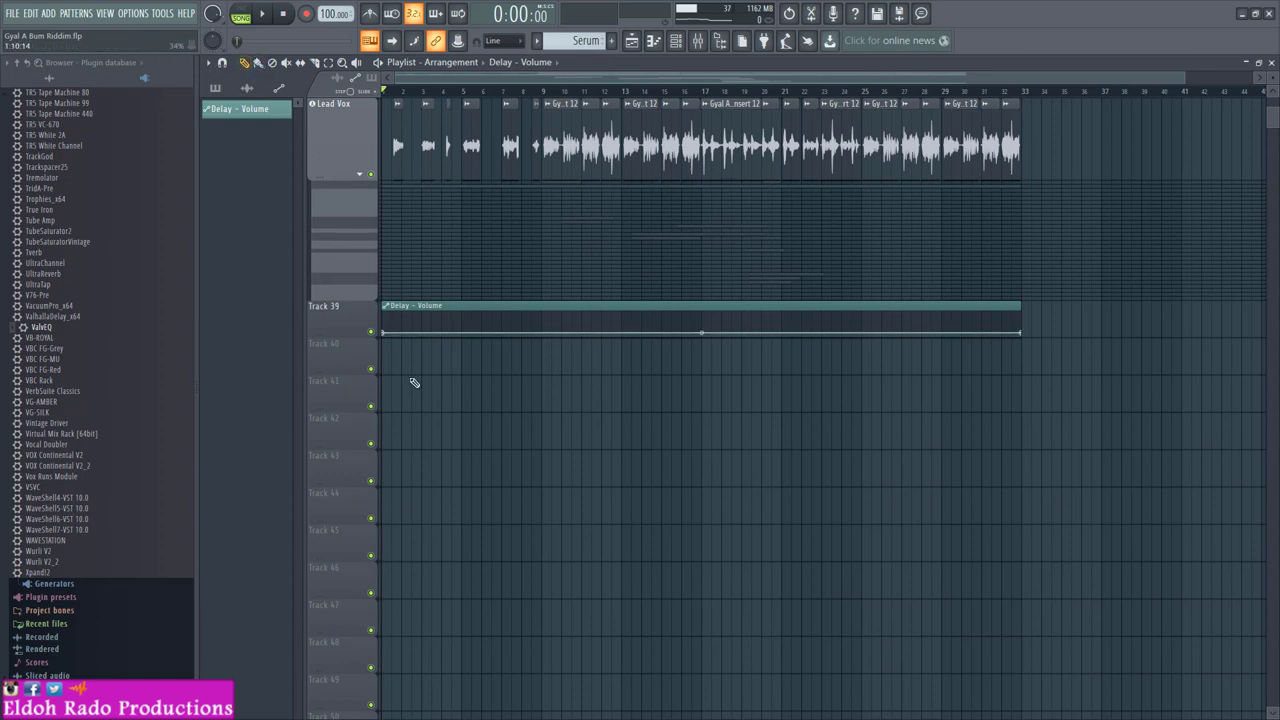
{"action": "left_click", "coordinate": [408, 323]}
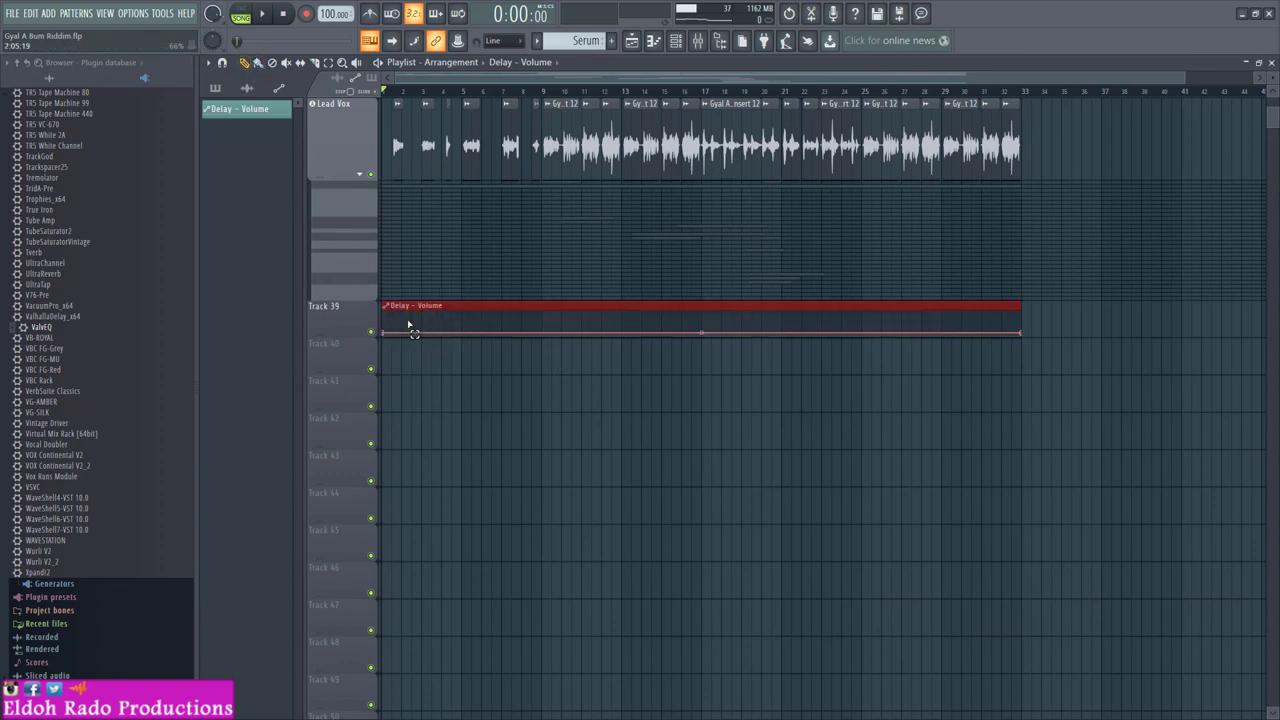
{"action": "scroll", "coordinate": [408, 323], "scroll_direction": "up", "scroll_amount": 2}
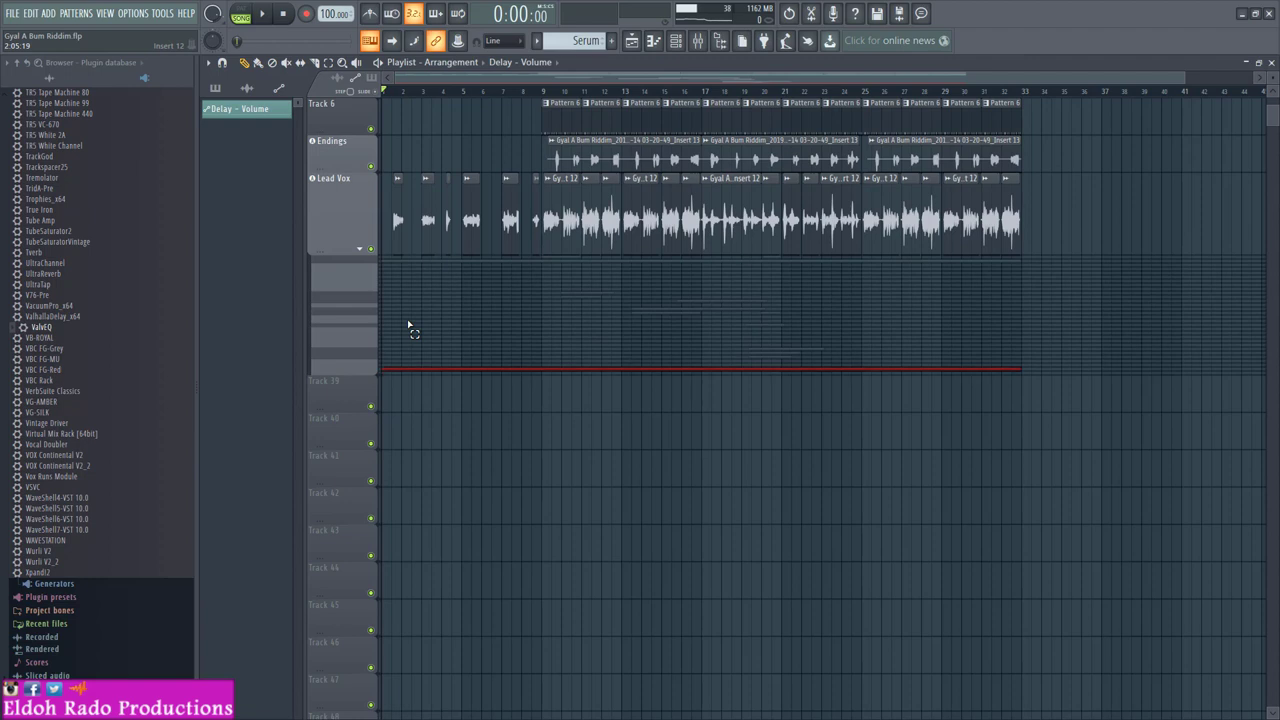
{"action": "key", "text": "shift+Up"}
{"action": "key", "text": "shift+Up"}
{"action": "key", "text": "shift+Up"}
{"action": "key", "text": "shift+Up"}
{"action": "key", "text": "shift+Up"}
{"action": "key", "text": "shift+Up"}
{"action": "key", "text": "shift+Up"}
{"action": "key", "text": "shift+Up"}
{"action": "key", "text": "shift+Up"}
{"action": "key", "text": "shift+Up"}
{"action": "key", "text": "shift+Up"}
{"action": "key", "text": "shift+Up"}
{"action": "key", "text": "shift+Up"}
{"action": "key", "text": "shift+Up"}
{"action": "key", "text": "shift+Down"}
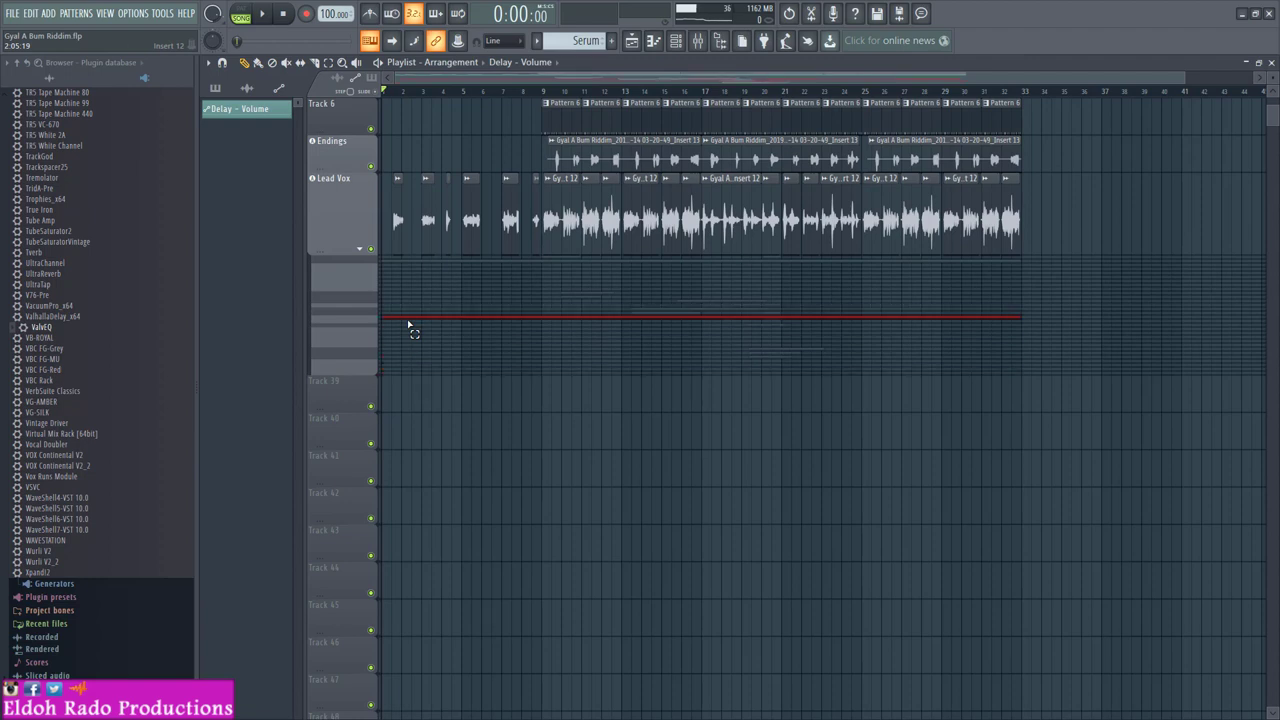
{"action": "key", "text": "shift+Down"}
{"action": "key", "text": "shift+Down"}
{"action": "key", "text": "shift+Down"}
{"action": "key", "text": "shift+Down"}
{"action": "key", "text": "shift+Down"}
{"action": "key", "text": "shift+Down"}
{"action": "key", "text": "shift+Down"}
{"action": "key", "text": "shift+Down"}
{"action": "key", "text": "shift+Down"}
{"action": "key", "text": "shift+Down"}
{"action": "key", "text": "shift+Down"}
{"action": "key", "text": "shift+Down"}
{"action": "key", "text": "shift+Down"}
{"action": "key", "text": "shift+Down"}
{"action": "key", "text": "shift+Down"}
{"action": "key", "text": "shift+Down"}
{"action": "key", "text": "shift+Up"}
{"action": "key", "text": "shift+Down"}
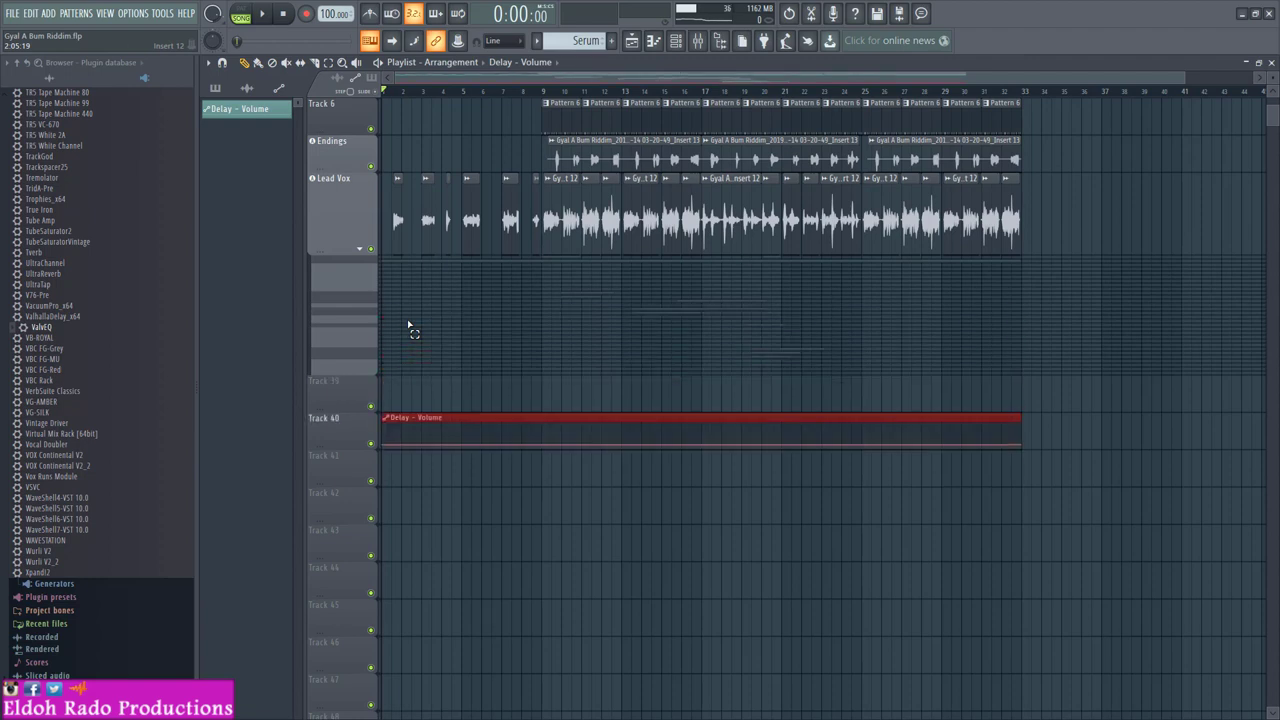
{"action": "key", "text": "shift+Up"}
{"action": "key", "text": "shift+Down"}
Step: Move the Delay - Volume track between Endings and Lead Vox, and enlarge it over the opening bars for editing
{"action": "left_click_drag", "start_coordinate": [348, 429], "coordinate": [349, 158]}
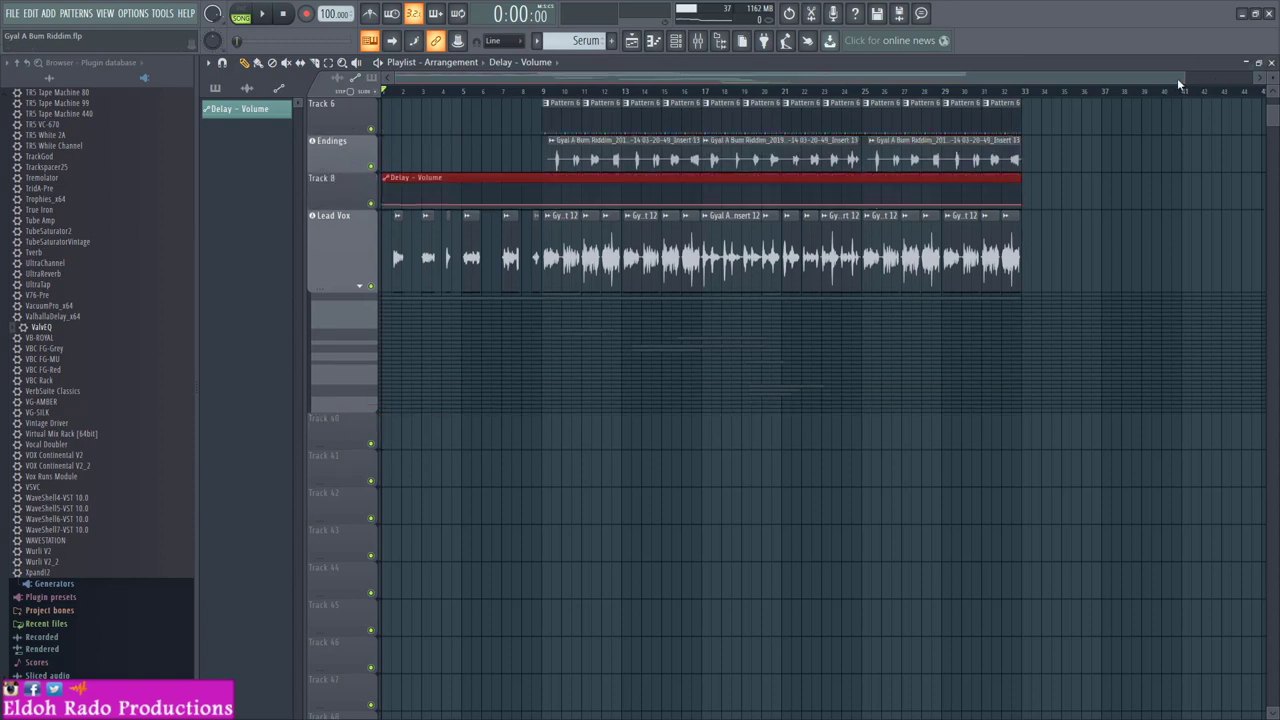
{"action": "left_click_drag", "start_coordinate": [1181, 76], "coordinate": [623, 76]}
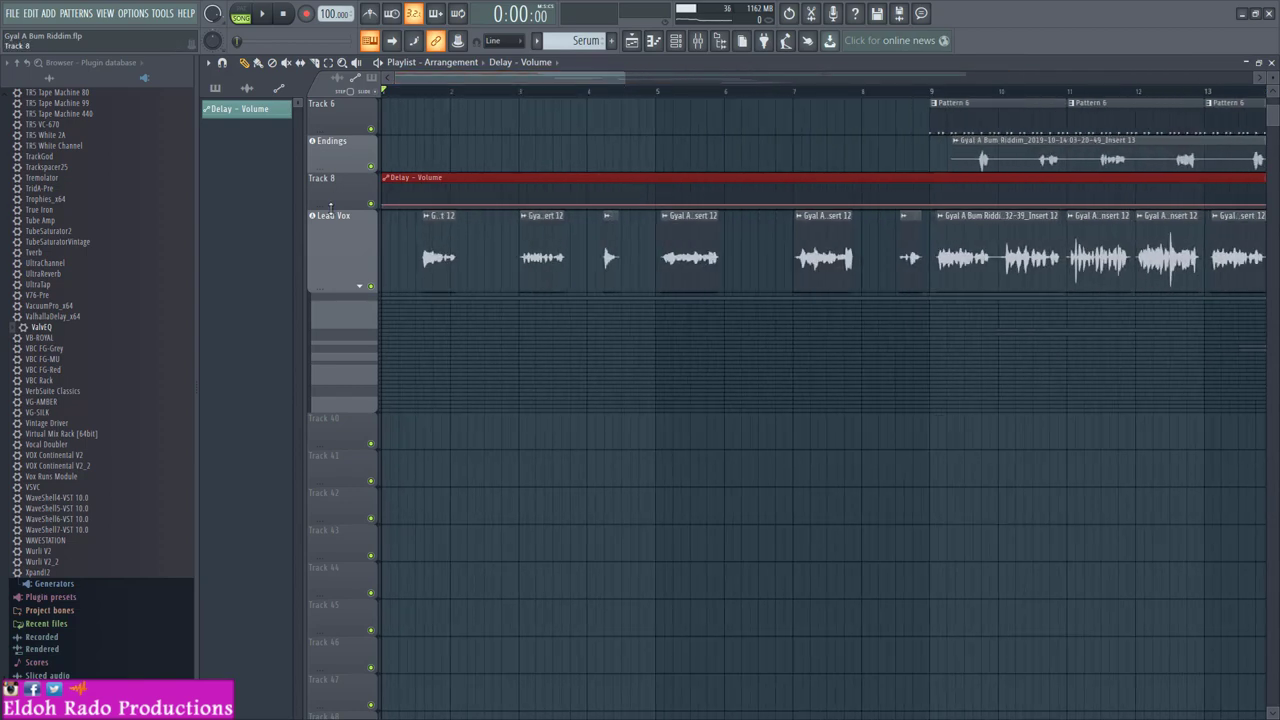
{"action": "left_click_drag", "start_coordinate": [340, 207], "coordinate": [340, 364]}
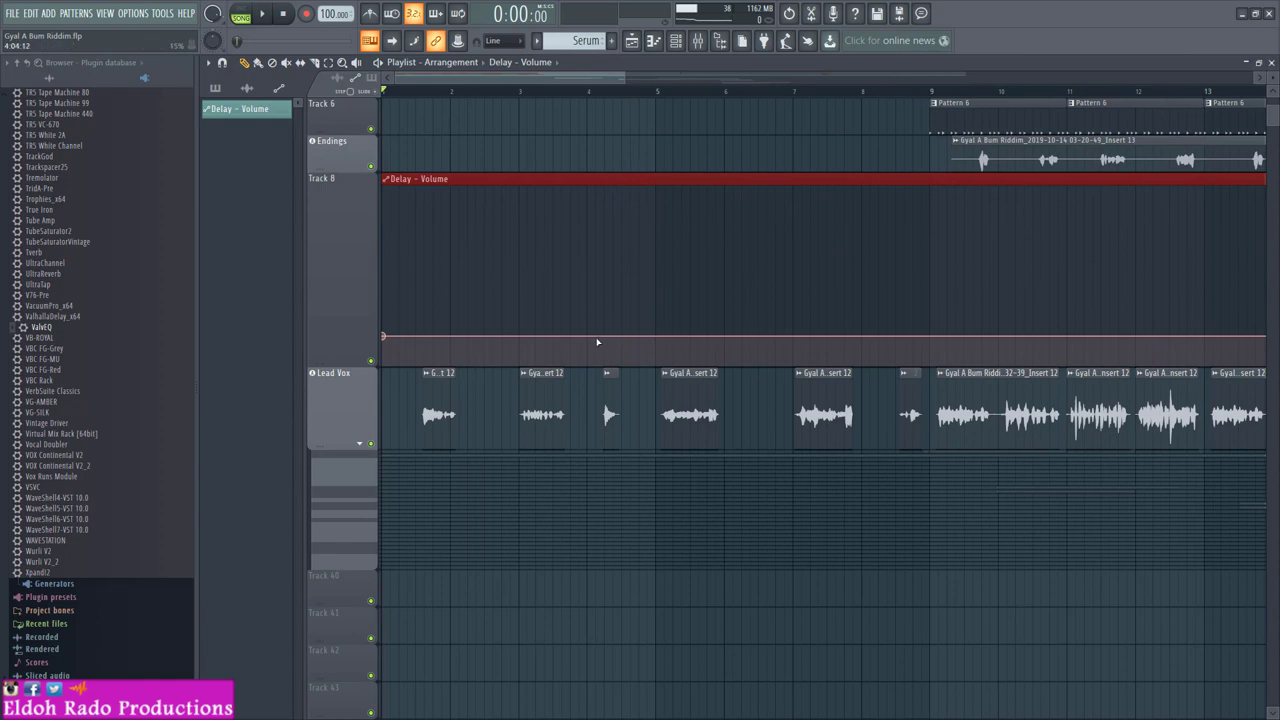
Step: Copy the starting Delay volume value and shape a small rise before bar 5, returning the curve to 17% ahead of the next vocal phrase
{"action": "right_click", "coordinate": [386, 338]}
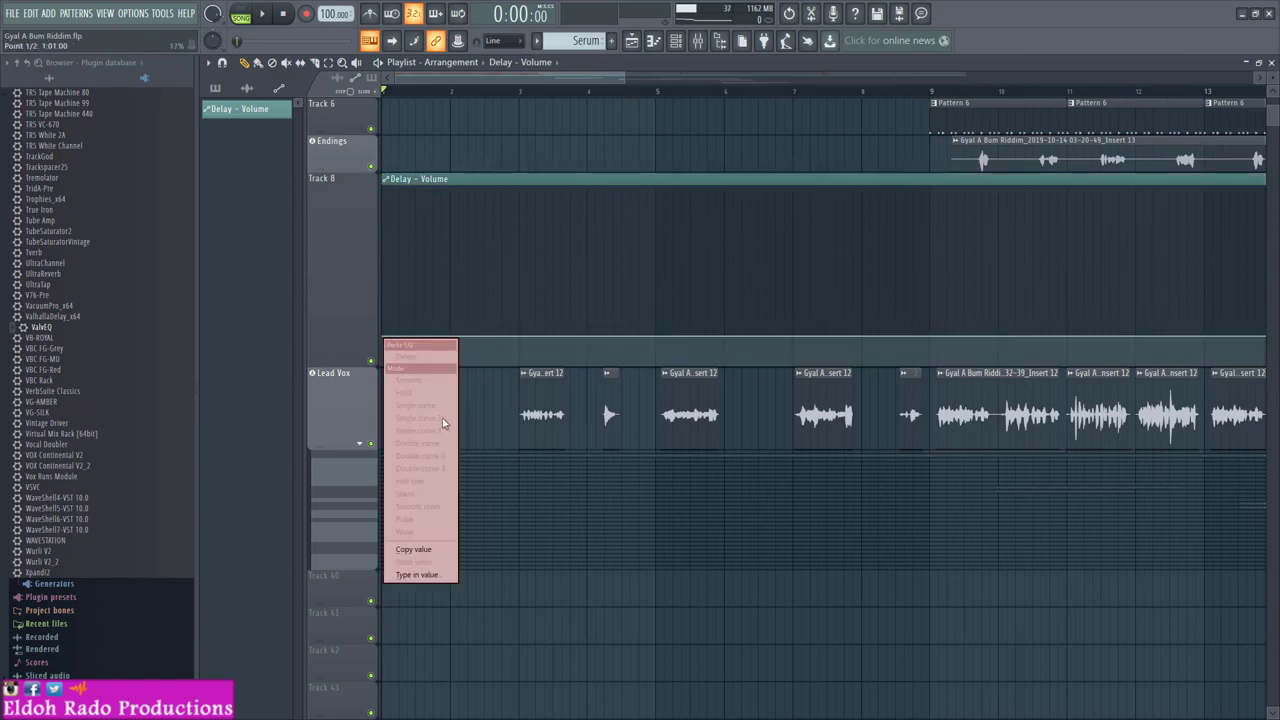
{"action": "left_click", "coordinate": [411, 550]}
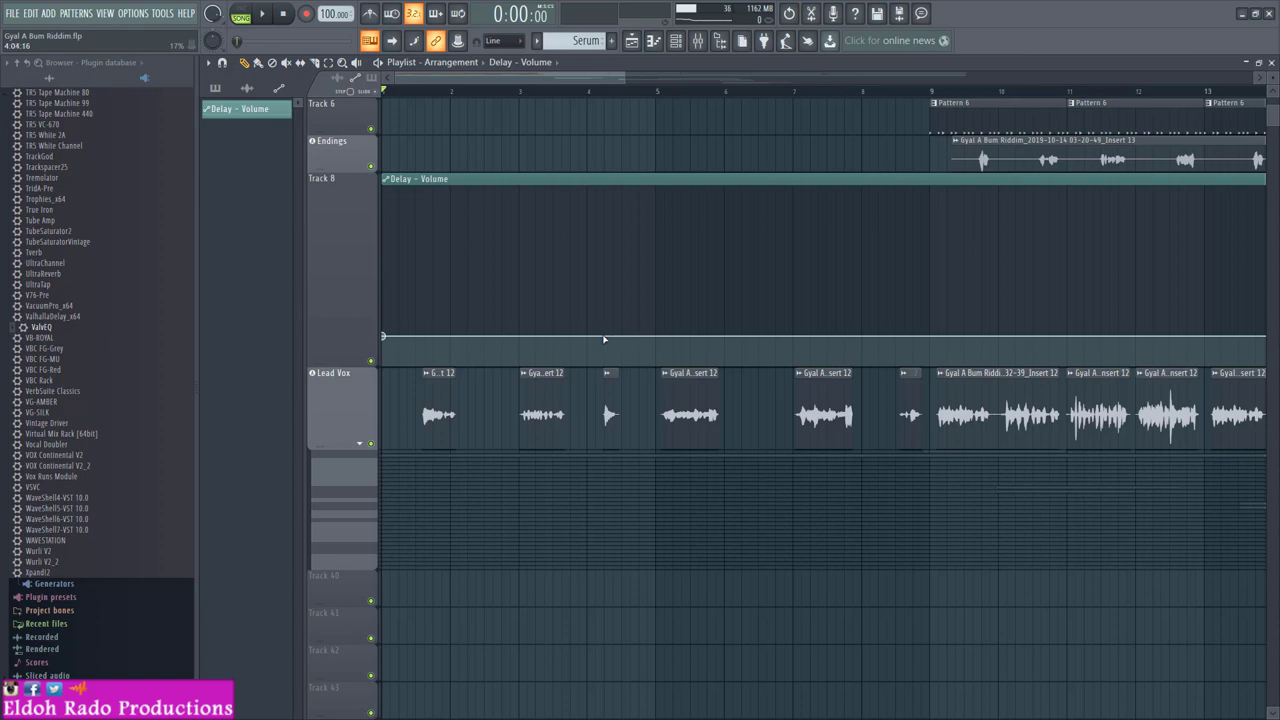
{"action": "right_click", "coordinate": [604, 337]}
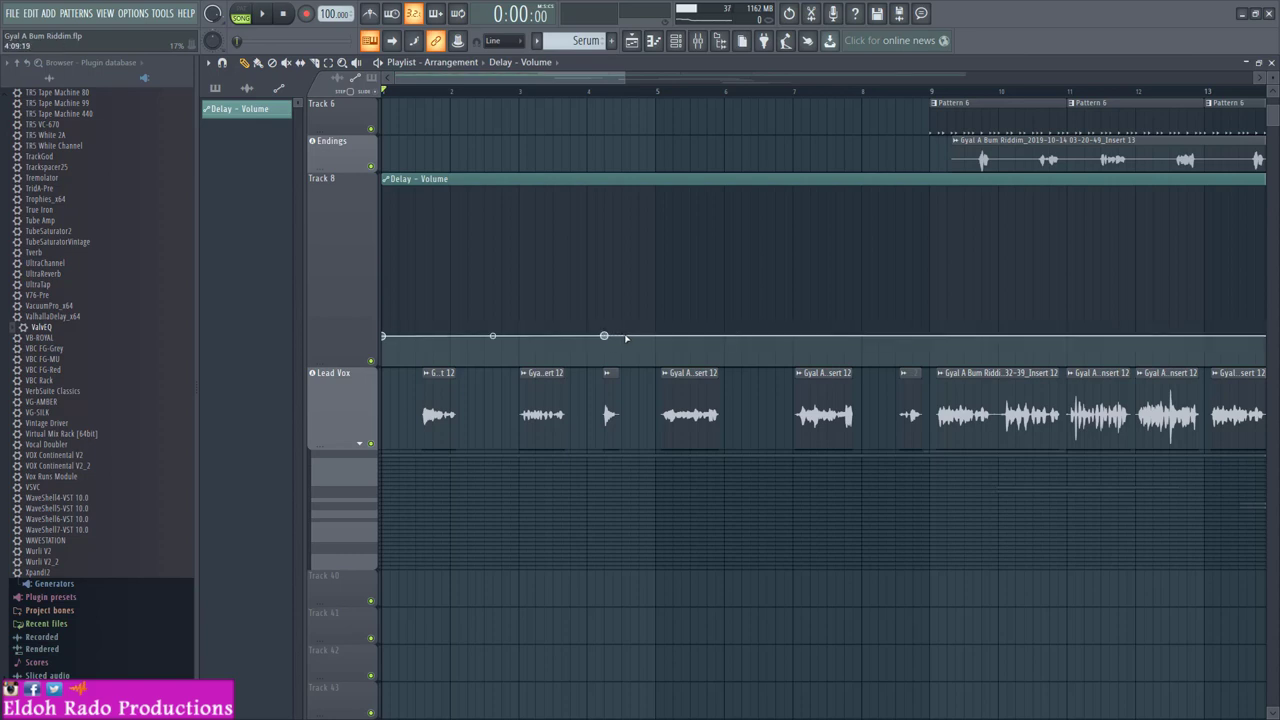
{"action": "right_click", "coordinate": [656, 338]}
{"action": "right_click", "coordinate": [656, 338]}
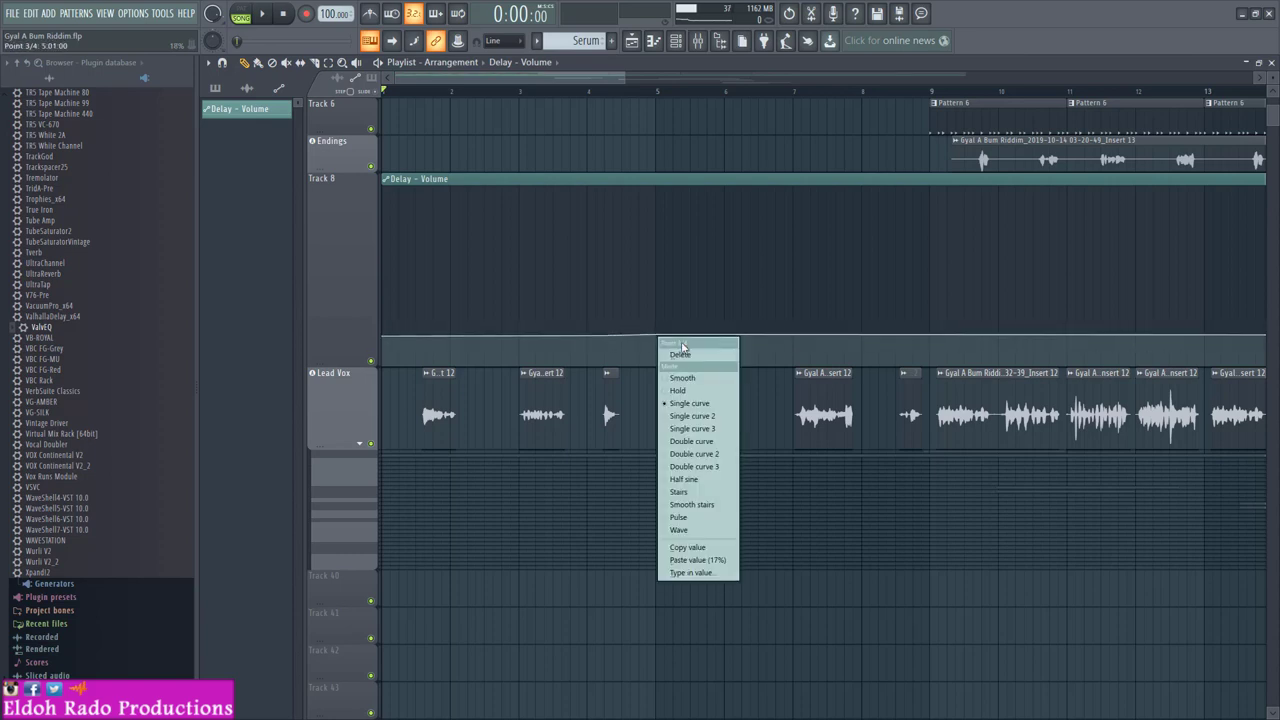
{"action": "left_click", "coordinate": [692, 550]}
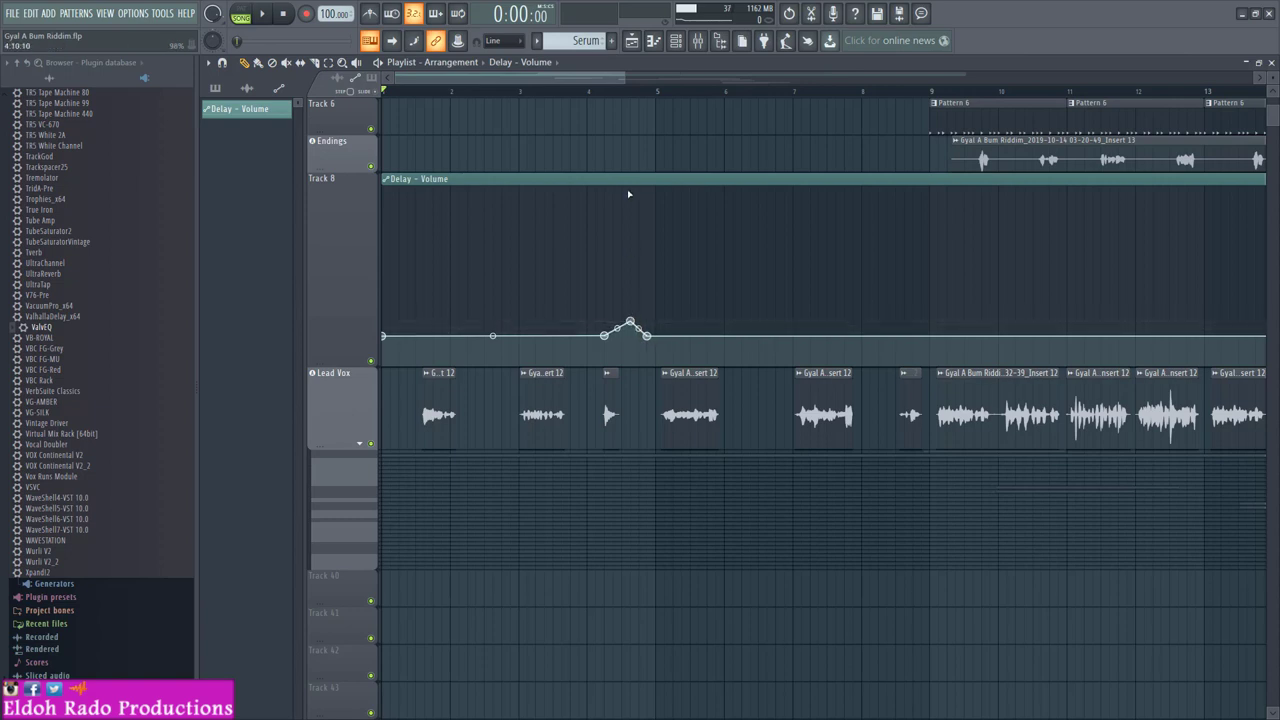
Step: Play the opening bars to check the Delay volume rise before bar 5 against the vocals, and stop playback
{"action": "key", "text": "space"}
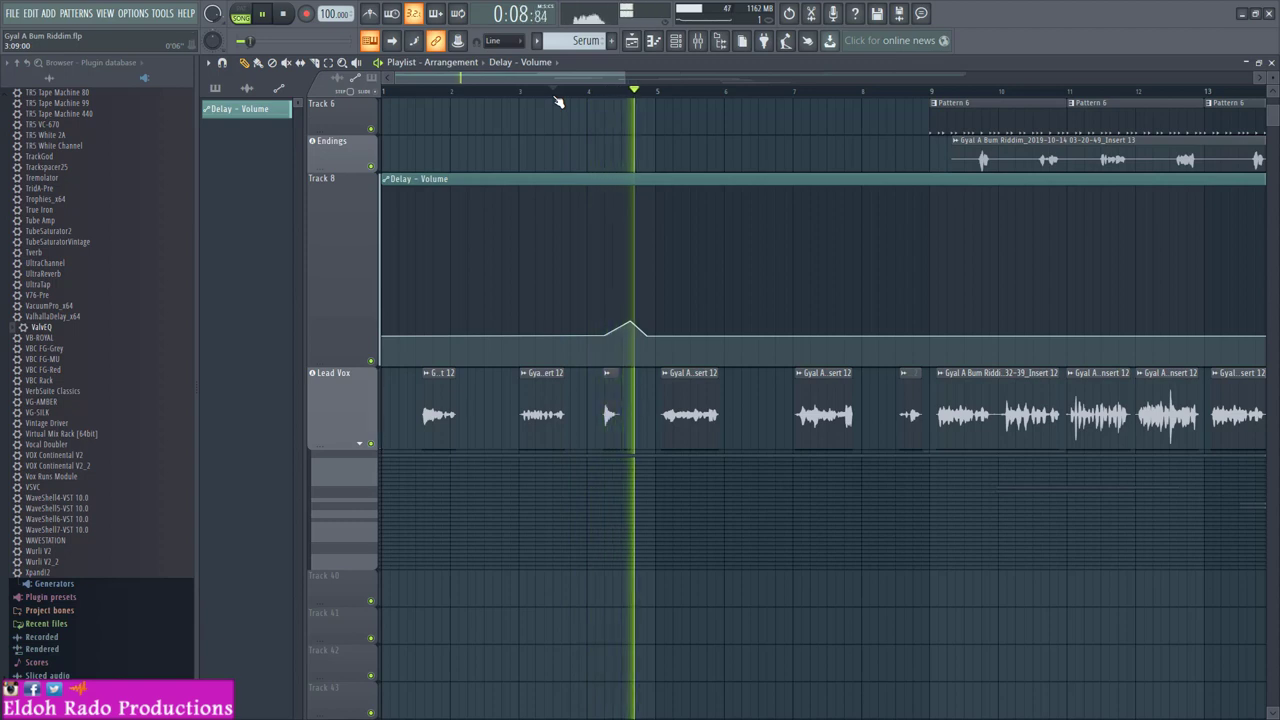
{"action": "key", "text": "space"}
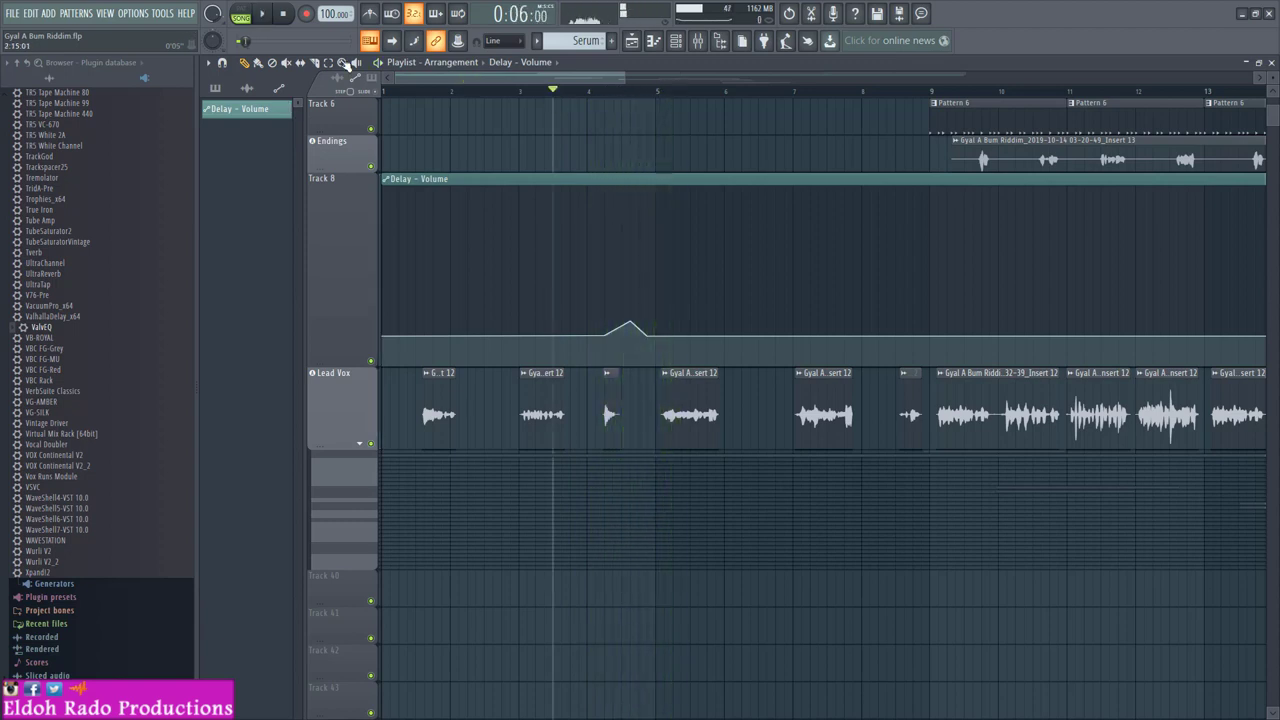
{"action": "key", "text": "space"}
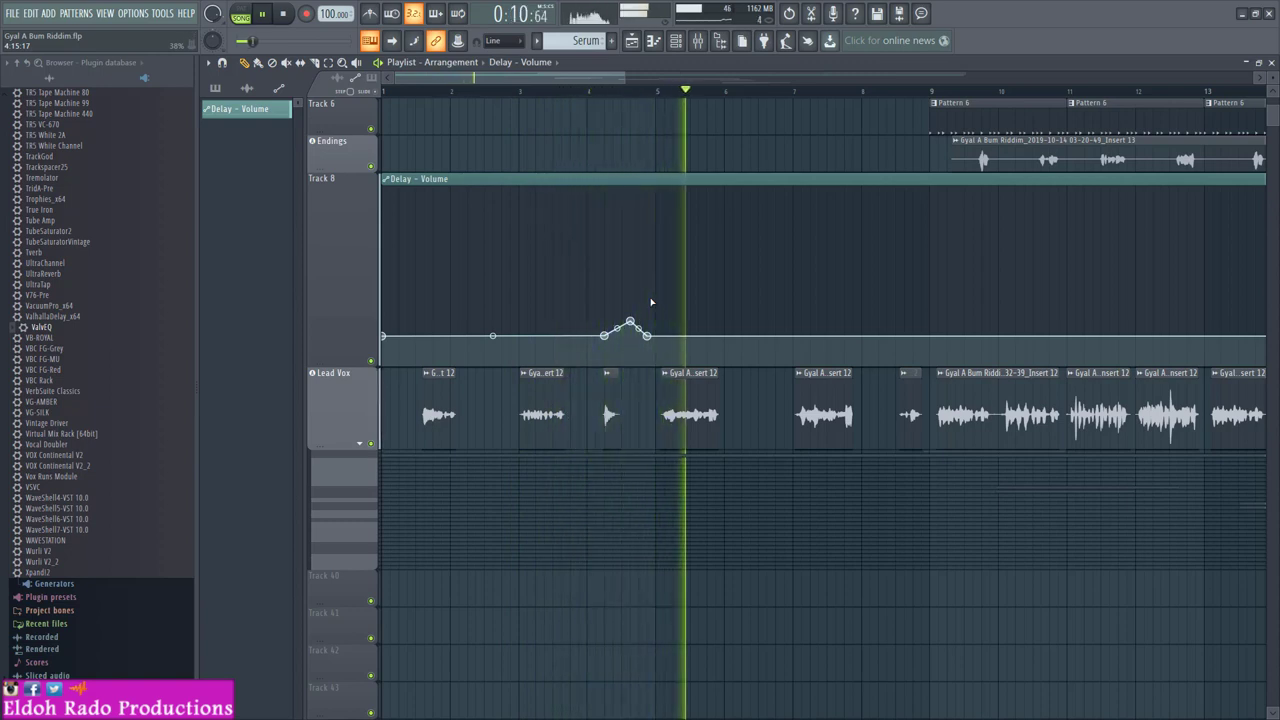
{"action": "key", "text": "space"}
Step: Add a second Delay volume rise between the vocal phrases in bars 5 and 7, with 17% start and end points and a peak at 6:09
{"action": "right_click", "coordinate": [716, 336]}
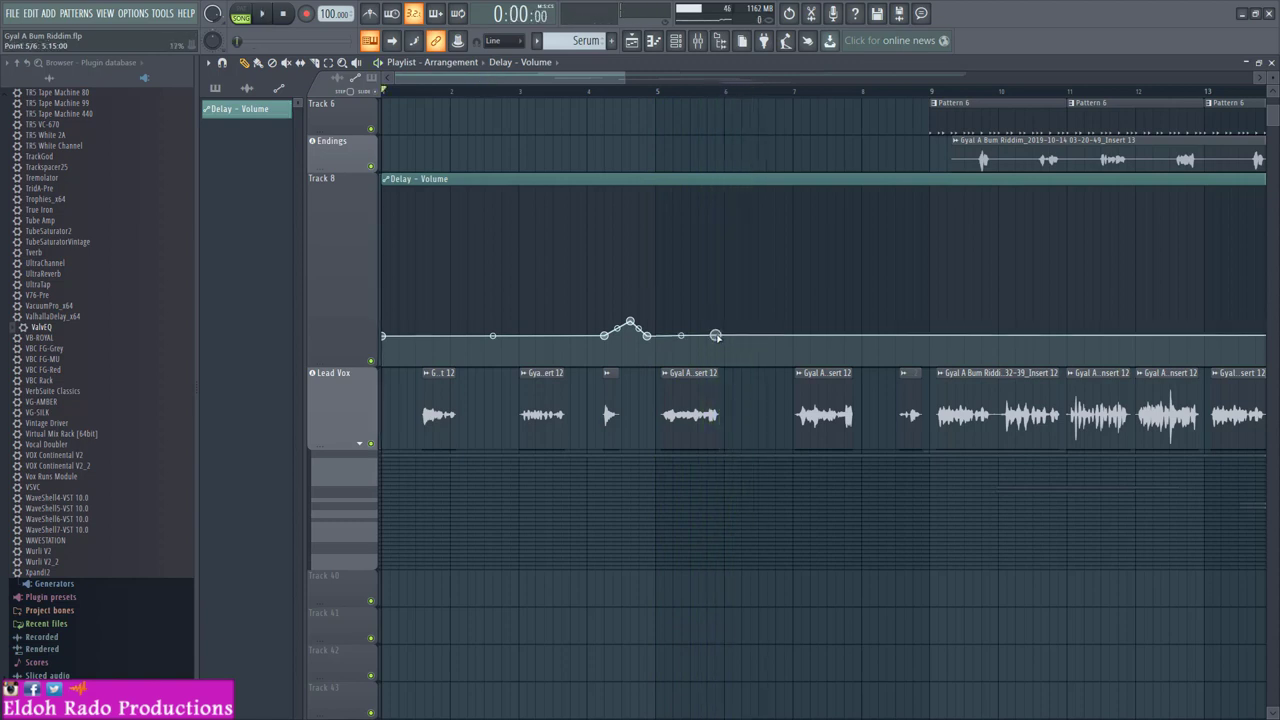
{"action": "right_click", "coordinate": [796, 337]}
{"action": "right_click", "coordinate": [796, 337]}
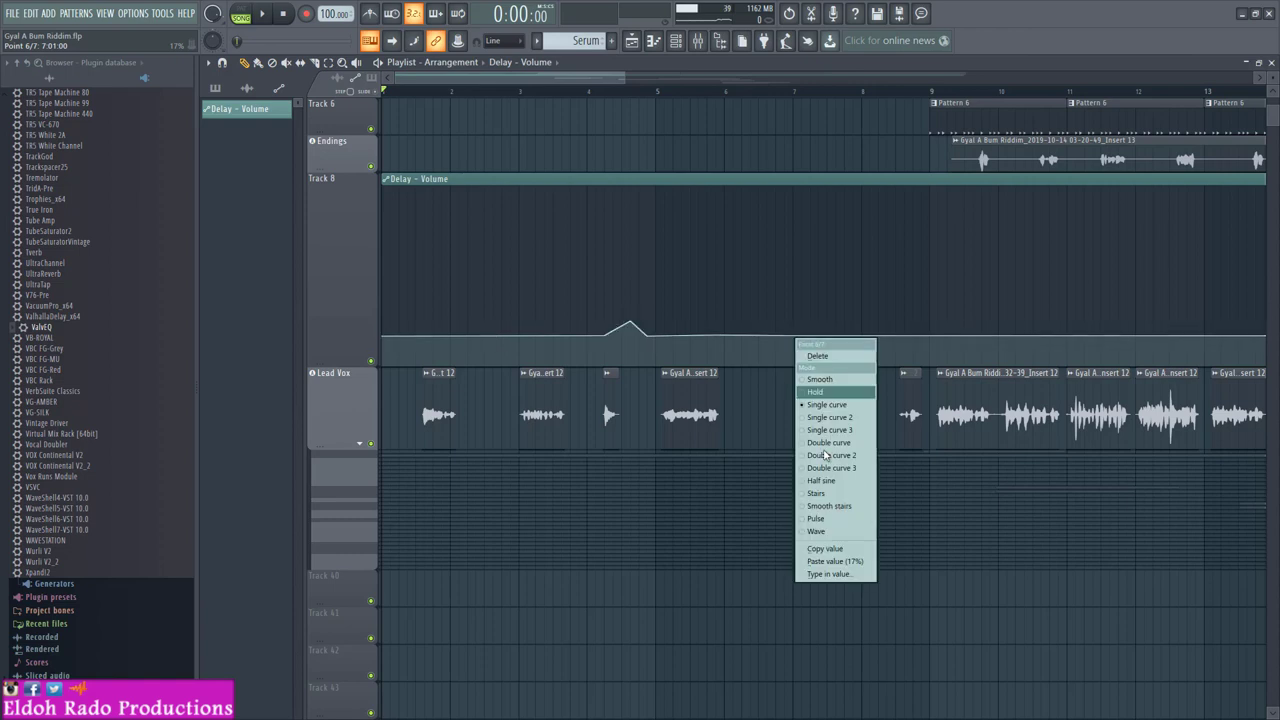
{"action": "left_click", "coordinate": [831, 562]}
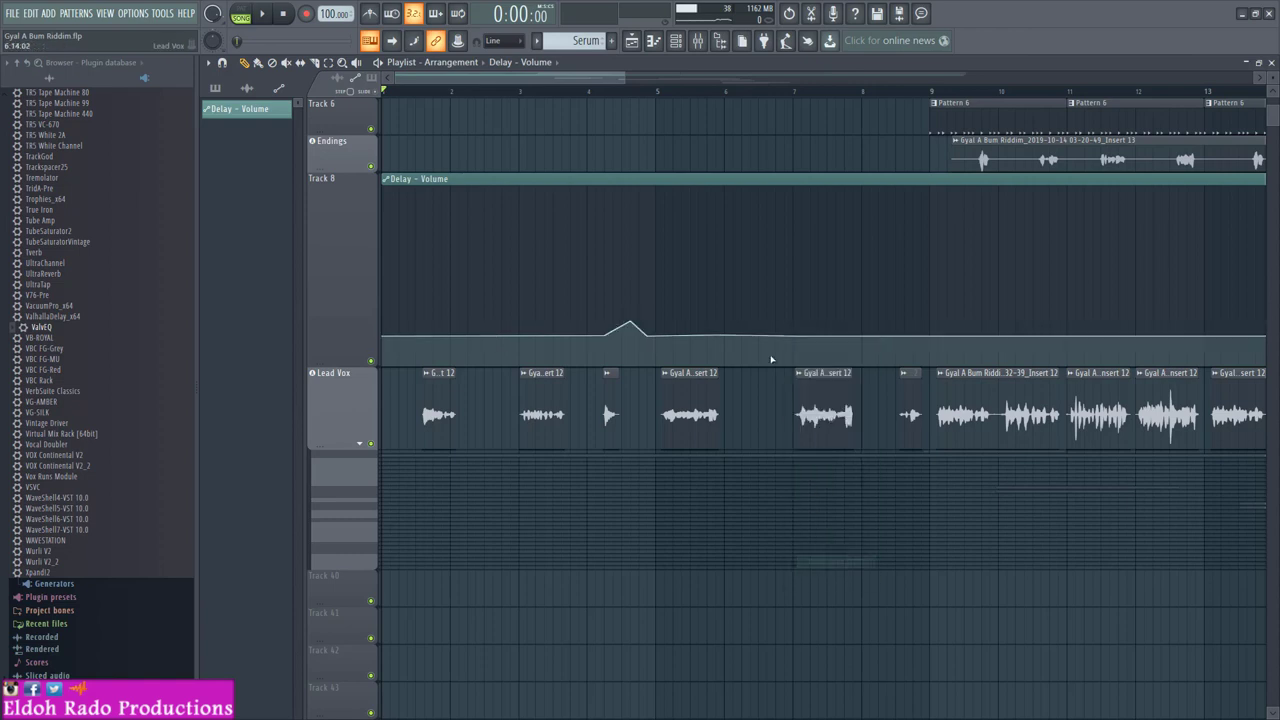
{"action": "right_click", "coordinate": [717, 336]}
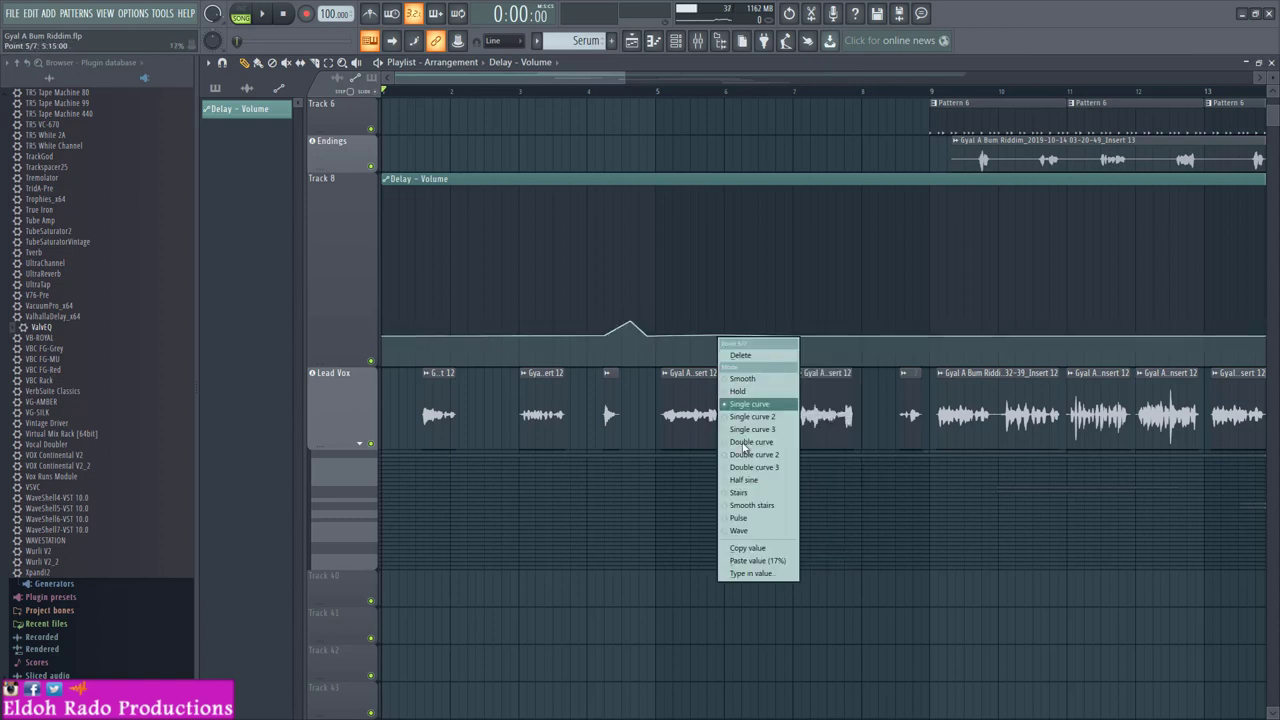
{"action": "left_click", "coordinate": [757, 560]}
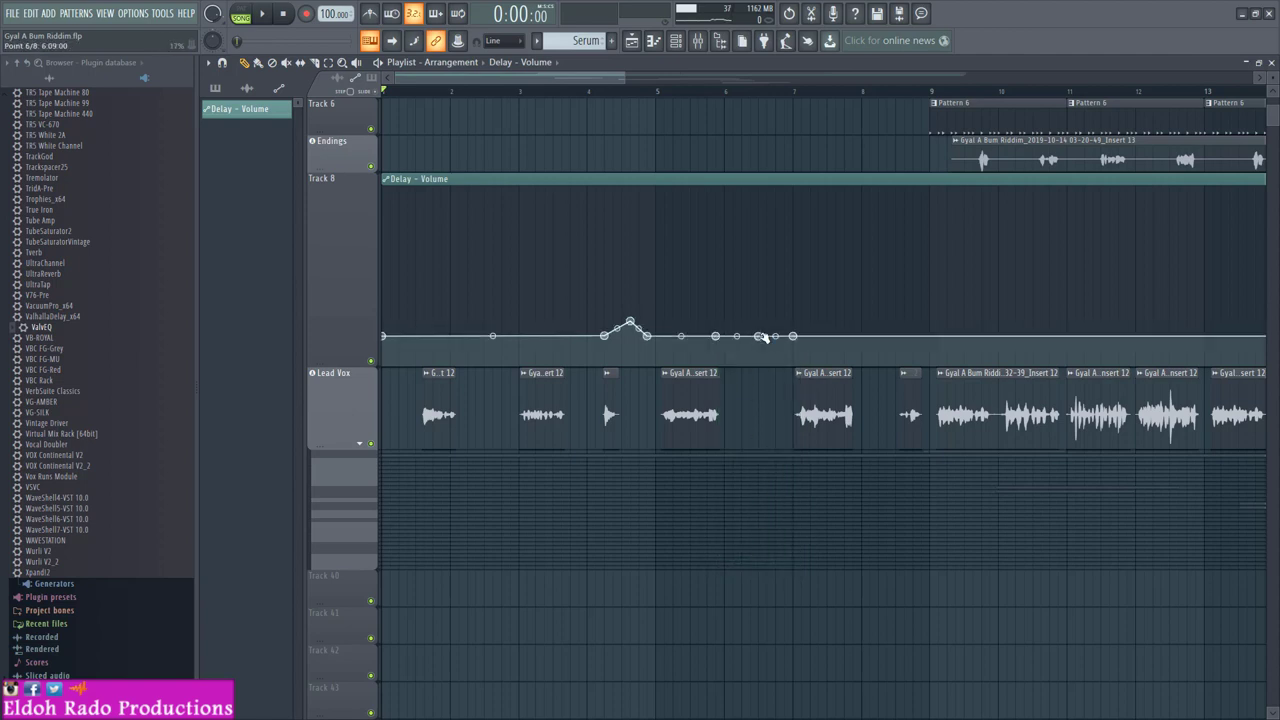
{"action": "key", "text": "space"}
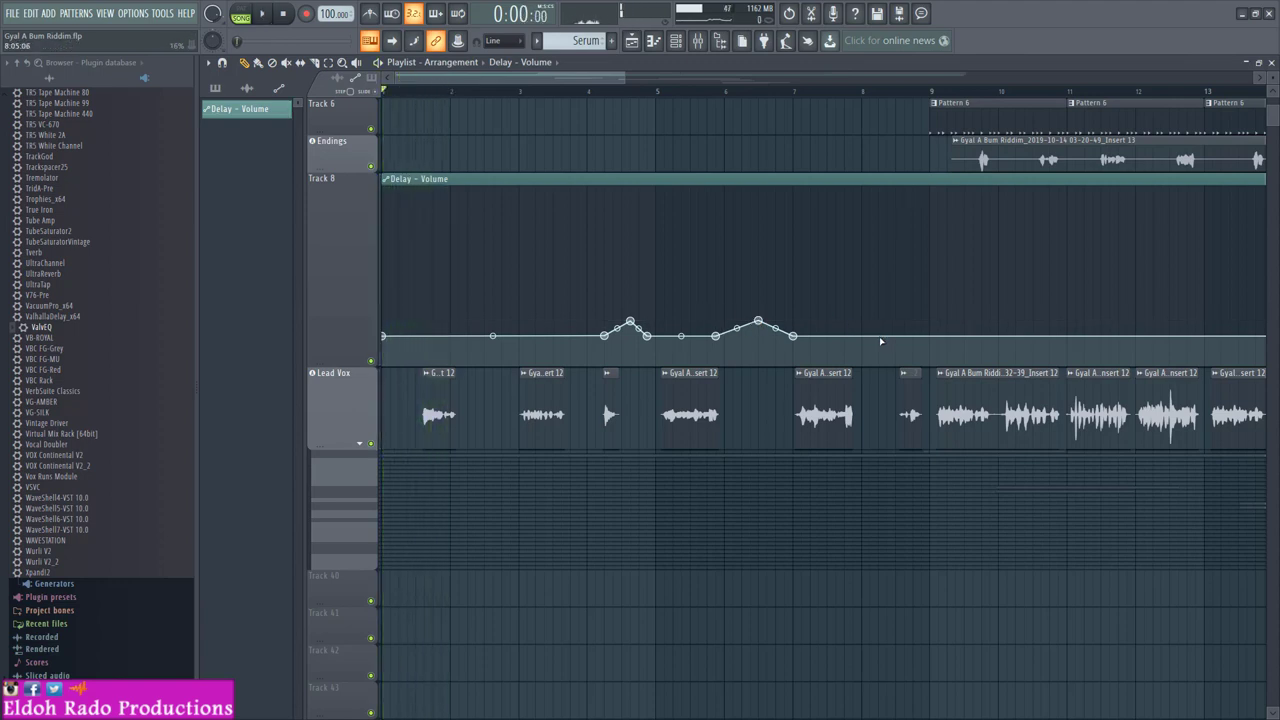
Step: Add a third Delay volume rise with 17% points at 8:13 and 9:03 and a peak at 9:01
{"action": "left_click", "coordinate": [913, 337]}
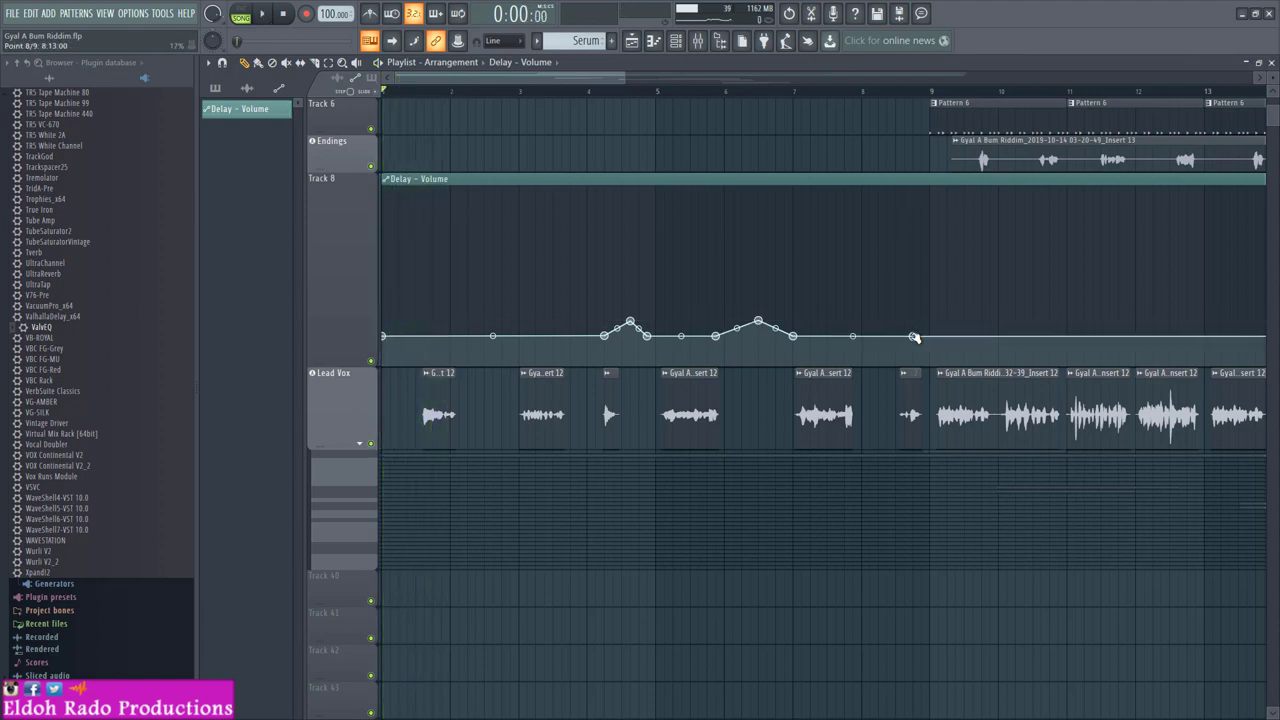
{"action": "right_click", "coordinate": [914, 338]}
{"action": "left_click", "coordinate": [958, 563]}
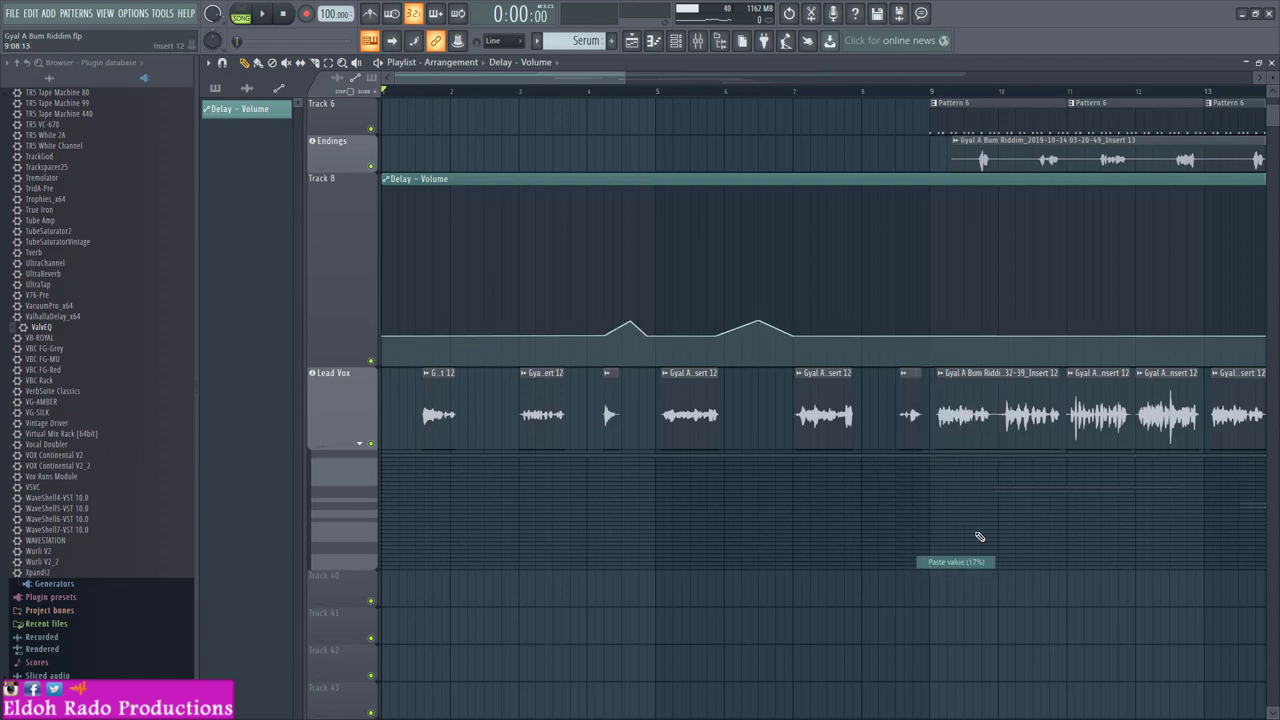
{"action": "left_click", "coordinate": [938, 337]}
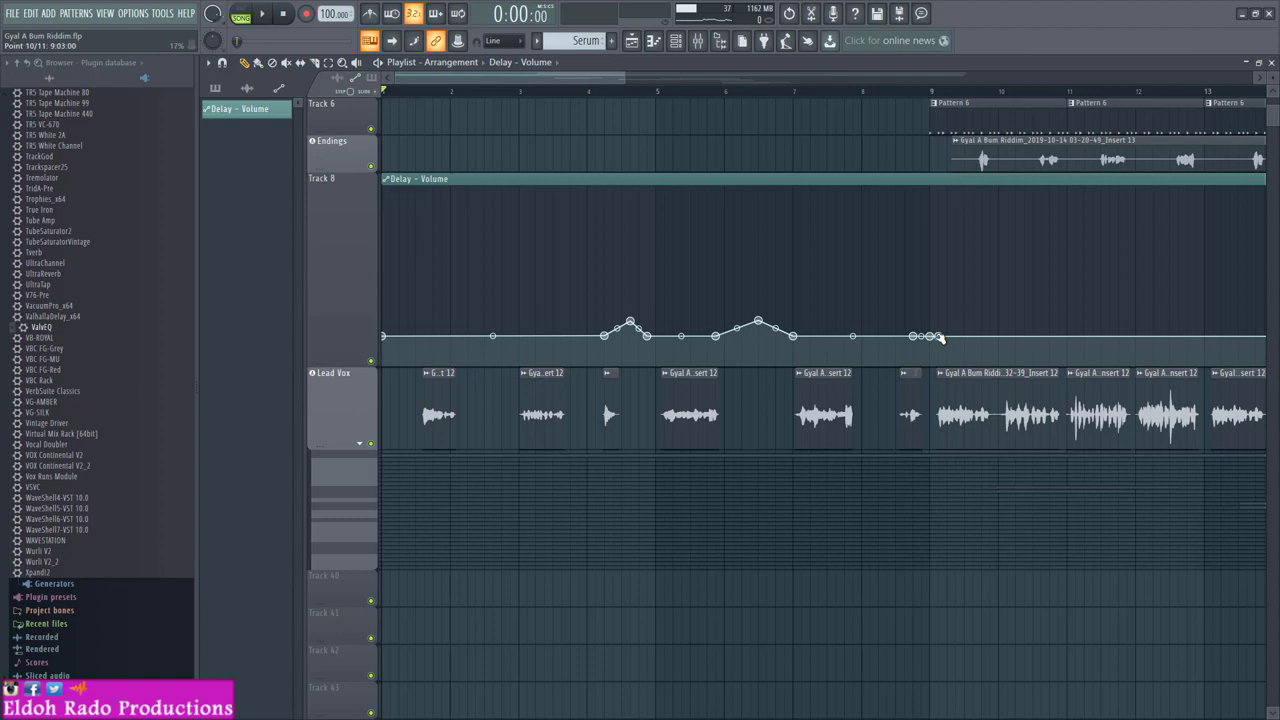
{"action": "right_click", "coordinate": [937, 338]}
{"action": "left_click", "coordinate": [982, 563]}
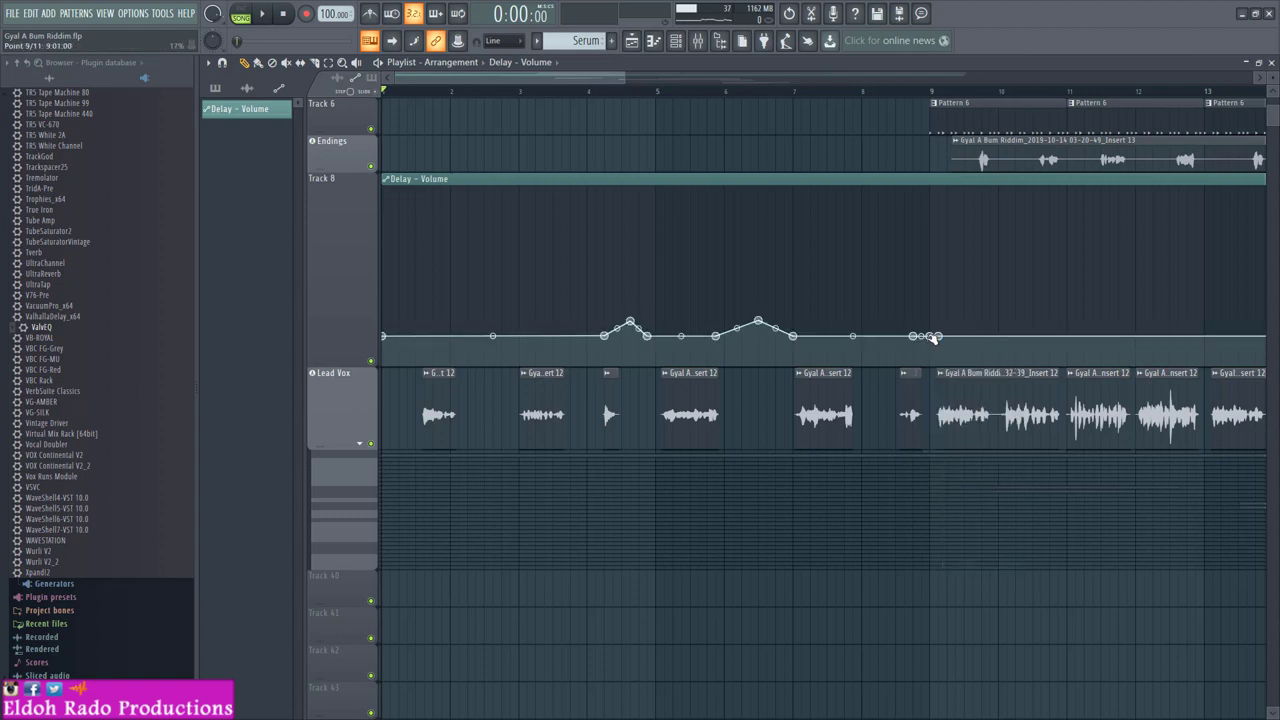
{"action": "left_click_drag", "start_coordinate": [929, 337], "coordinate": [929, 323]}
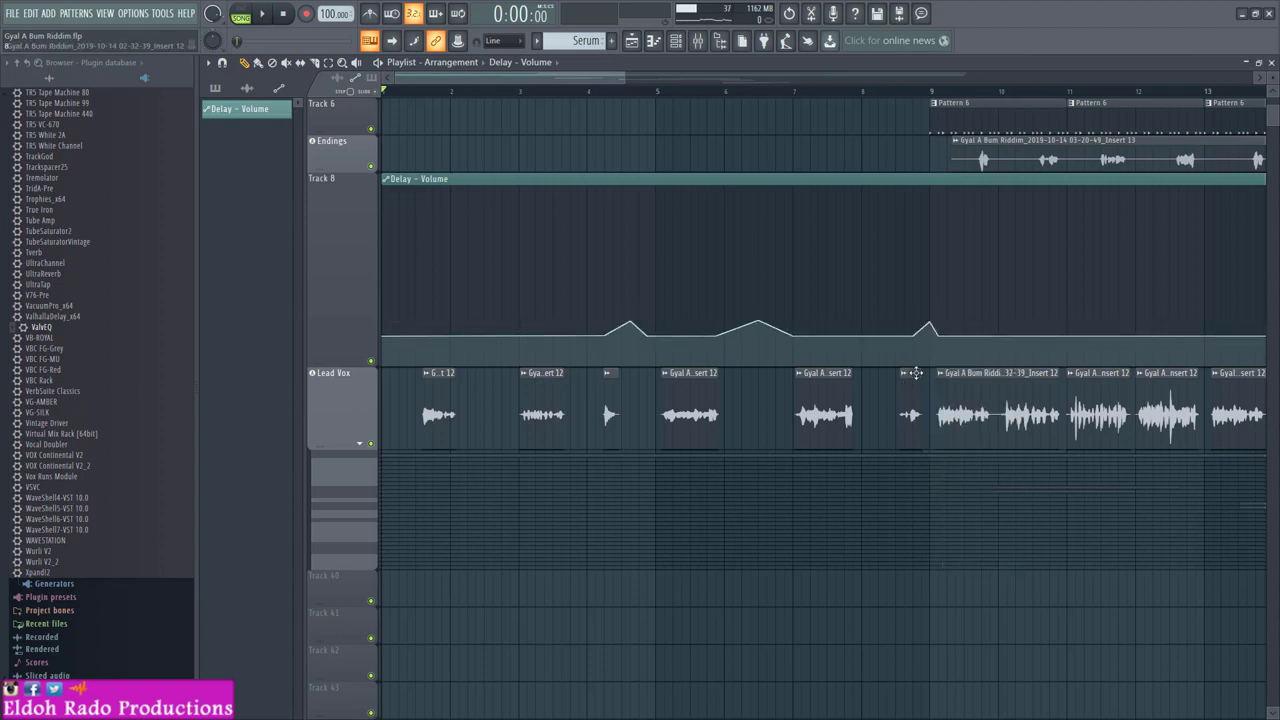
Step: Play the song and shift the second and third Delay volume rises slightly earlier in time
{"action": "key", "text": "space"}
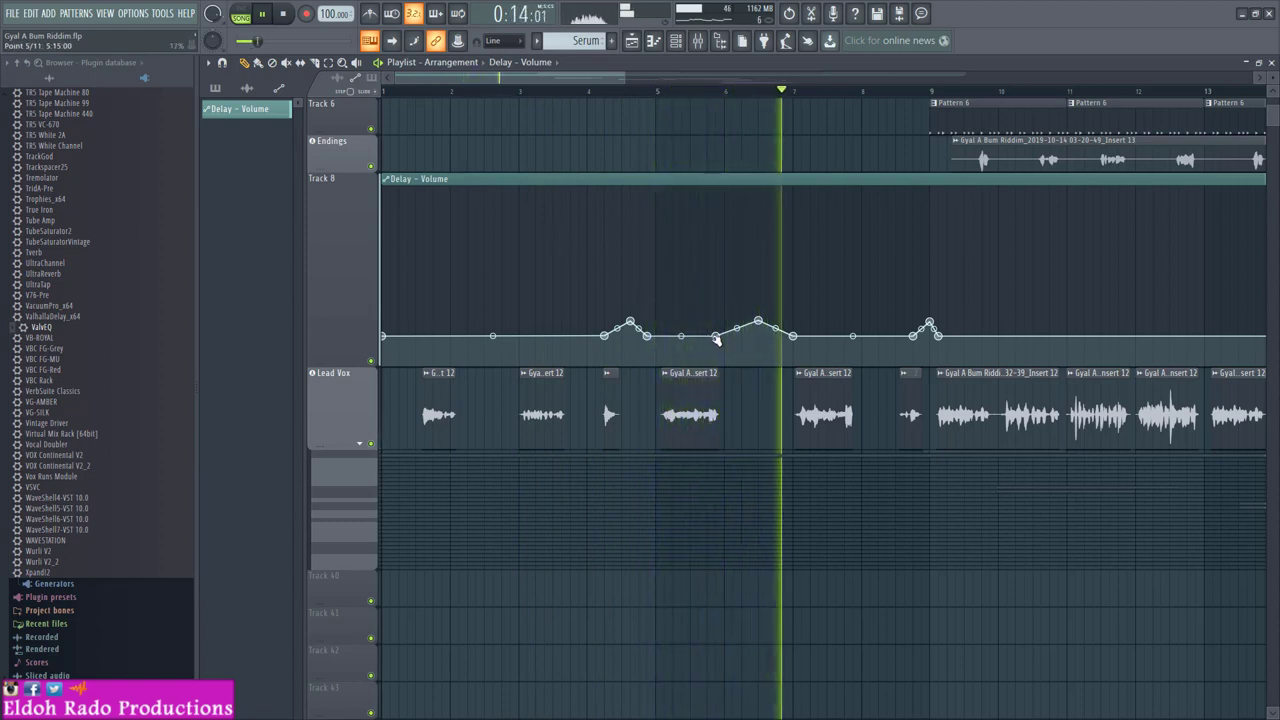
{"action": "left_click_drag", "start_coordinate": [711, 337], "coordinate": [706, 337]}
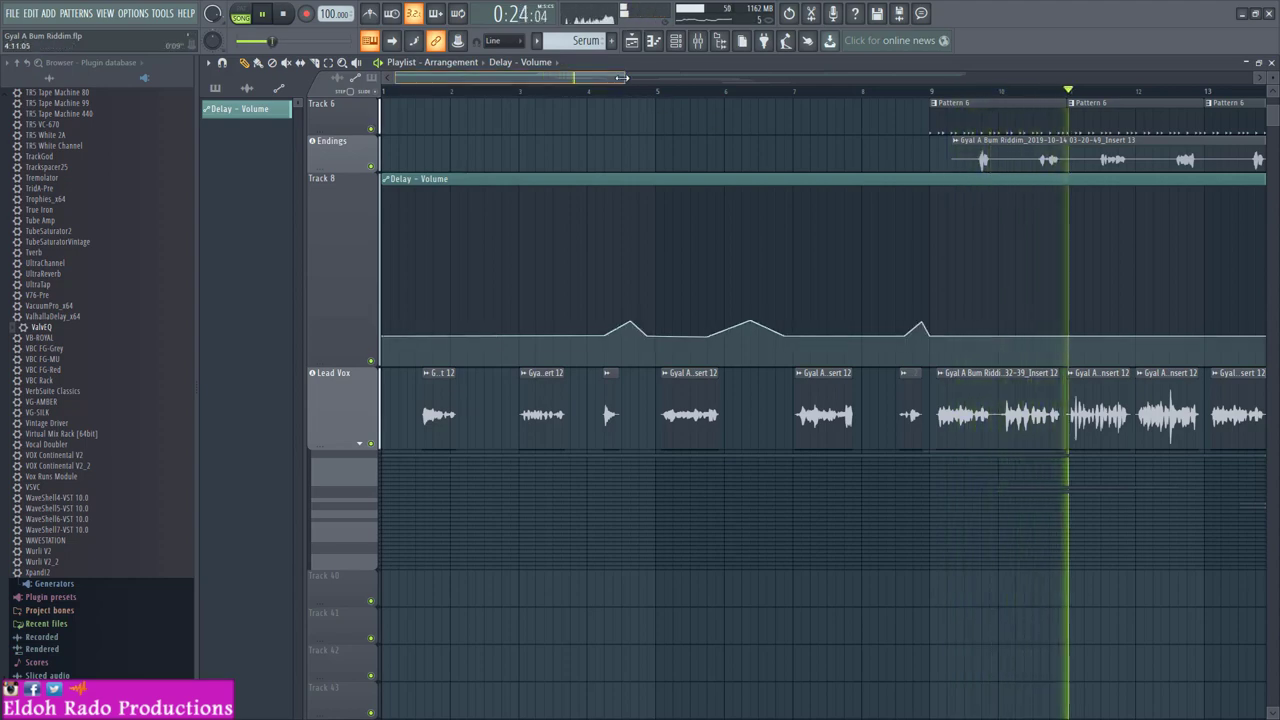
Step: Listen through the whole arrangement, reduce the Delay - Volume track's height, and stop playback at the end of the song
{"action": "left_click_drag", "start_coordinate": [620, 84], "coordinate": [995, 72]}
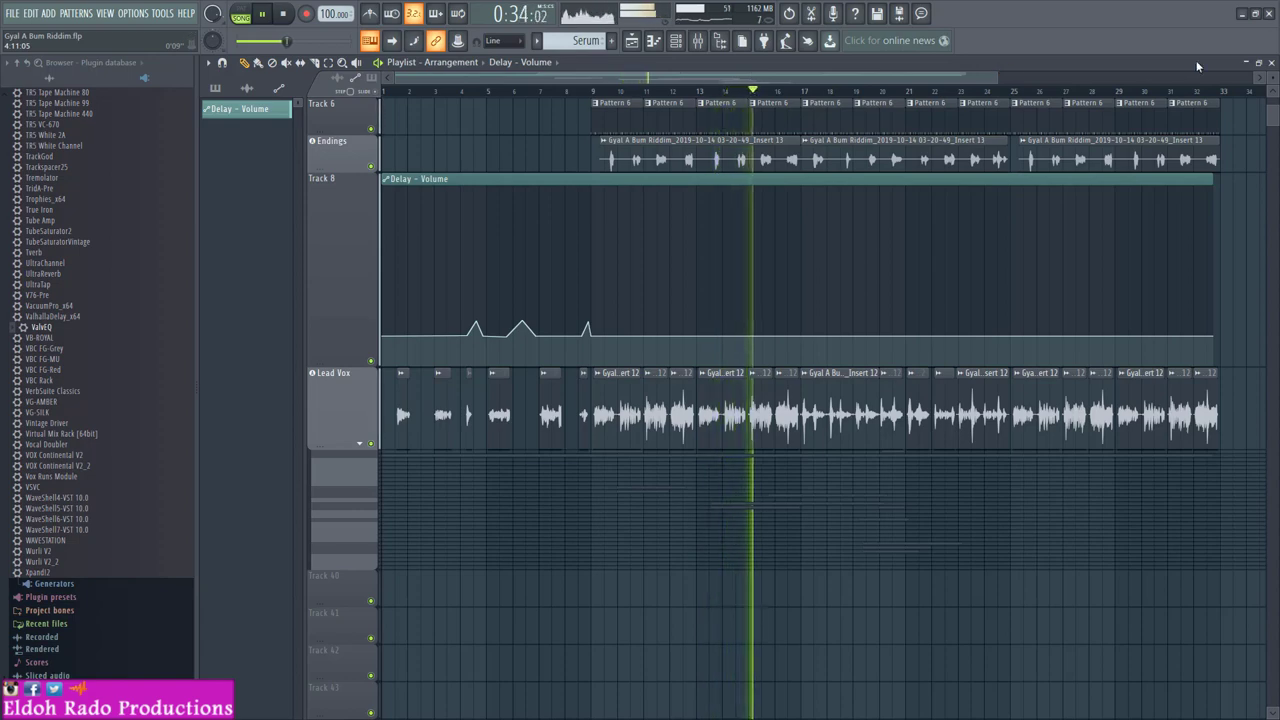
{"action": "left_click_drag", "start_coordinate": [1272, 117], "coordinate": [1272, 105]}
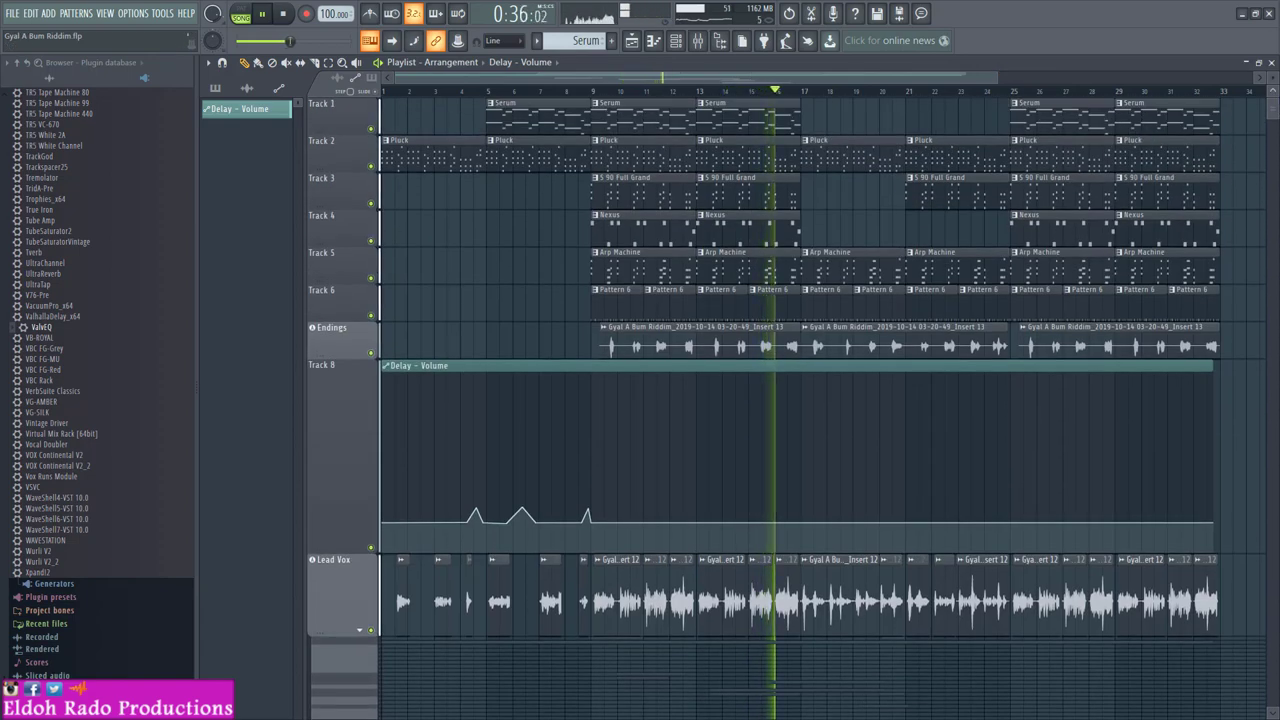
{"action": "left_click_drag", "start_coordinate": [358, 550], "coordinate": [364, 403]}
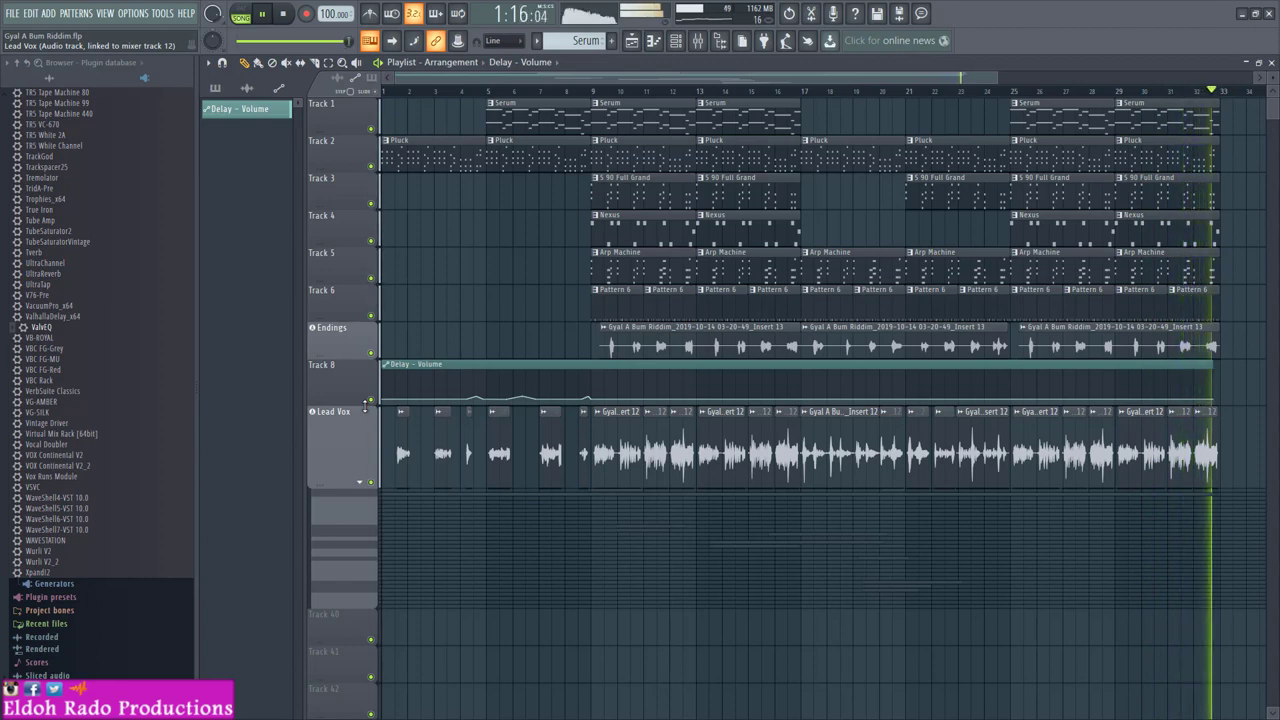
{"action": "key", "text": "space"}
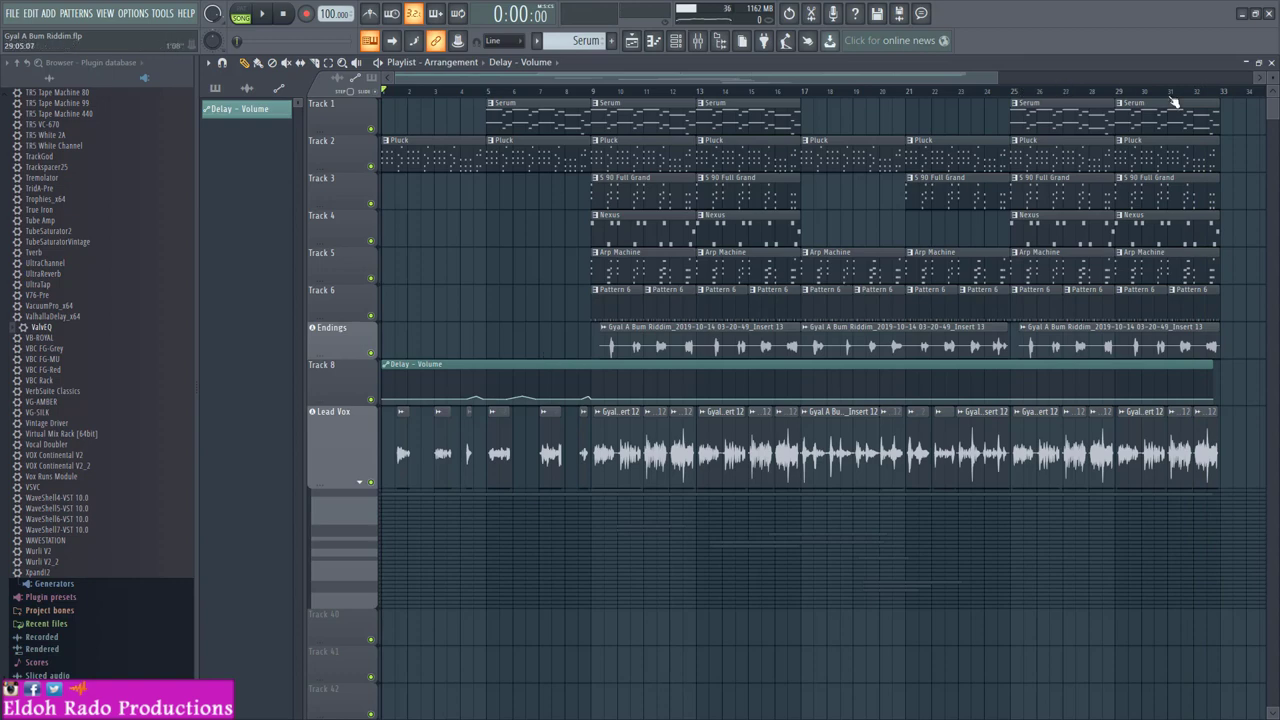
Step: Hide the plugin browser and reopen the Playlist so the arrangement fills the full width
{"action": "left_click", "coordinate": [1271, 63]}
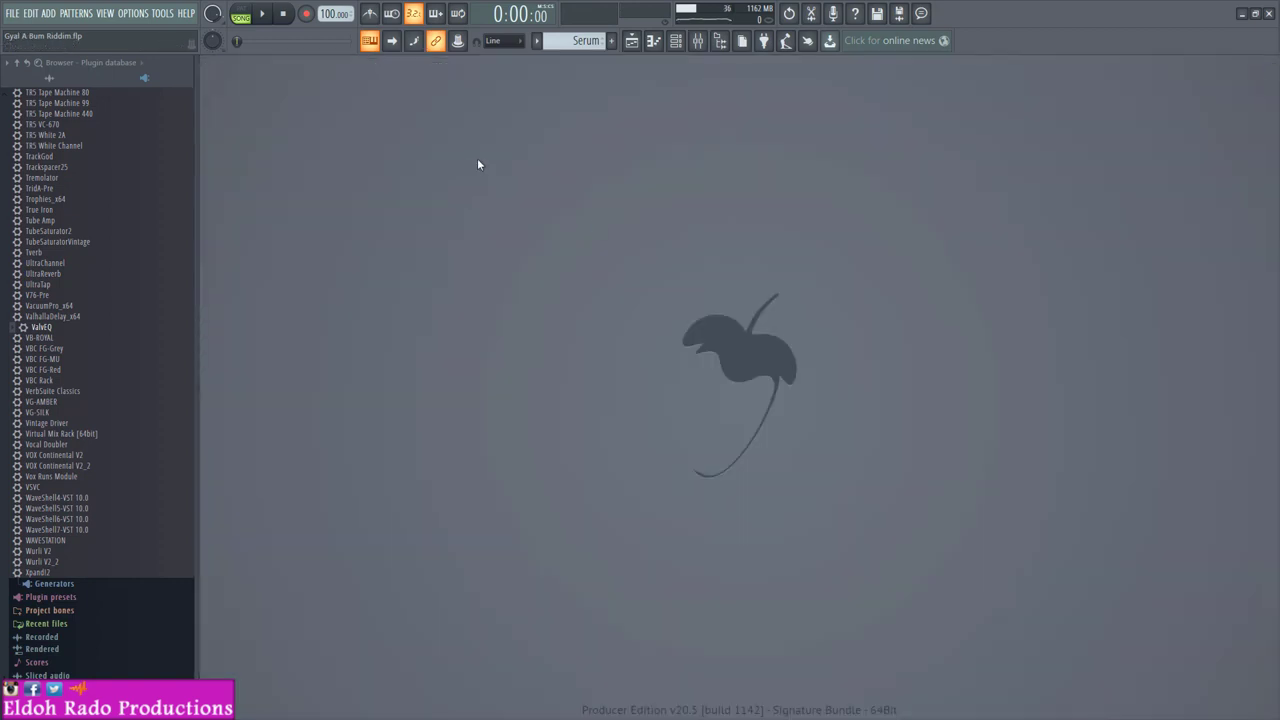
{"action": "left_click", "coordinate": [720, 40]}
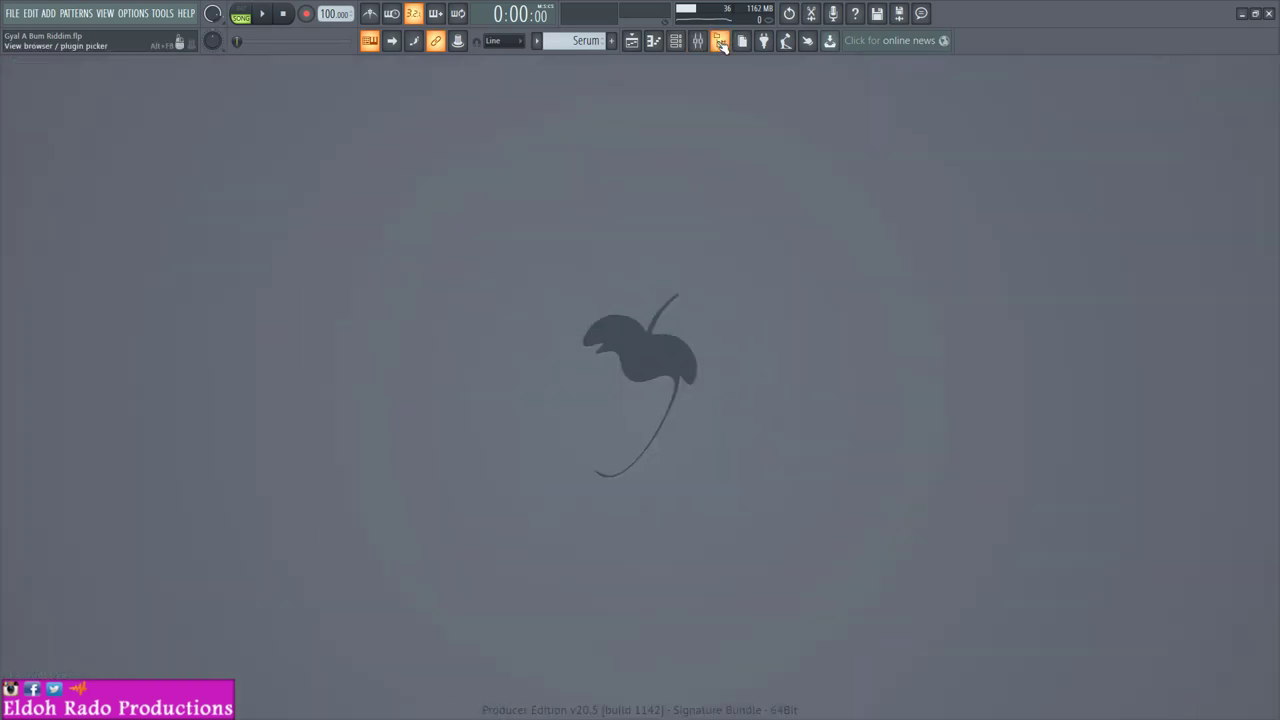
{"action": "left_click", "coordinate": [631, 40]}
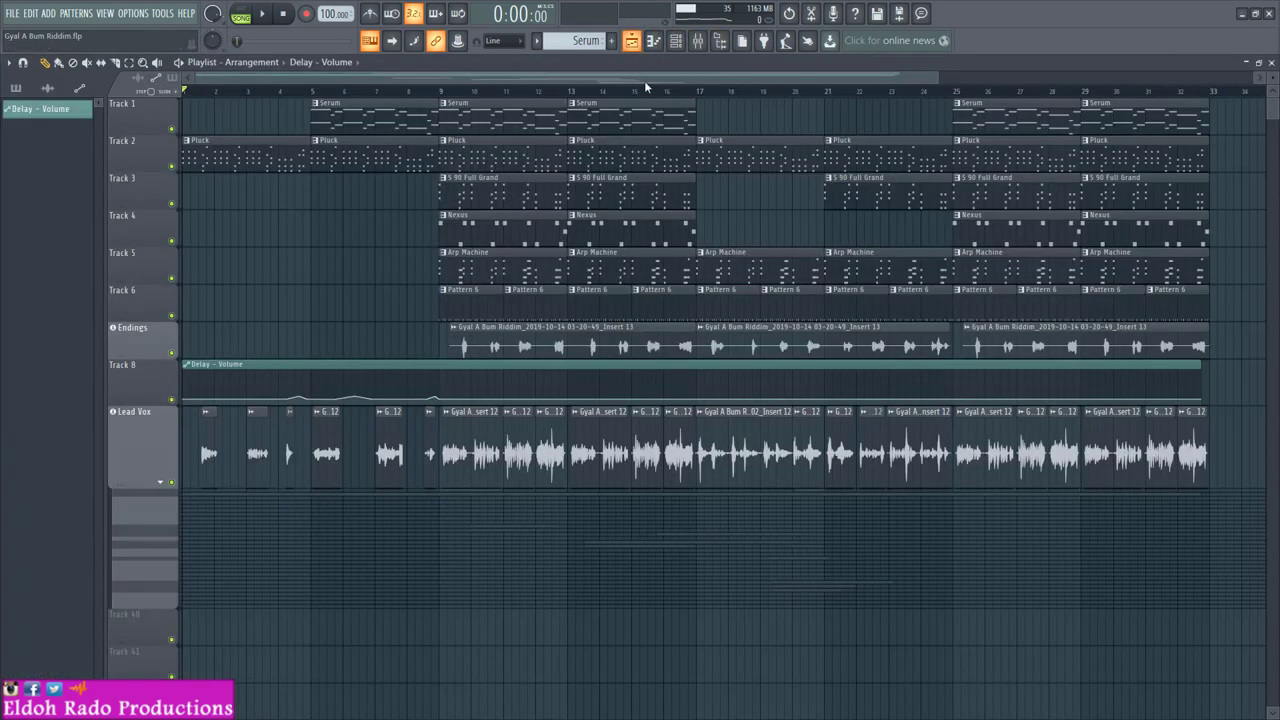
Step: Look over the Playlist tracks and reduce the Lead Vox track's height to 150%
{"action": "scroll", "coordinate": [725, 236], "scroll_direction": "down", "scroll_amount": 4}
{"action": "scroll", "coordinate": [725, 236], "scroll_direction": "up", "scroll_amount": 4}
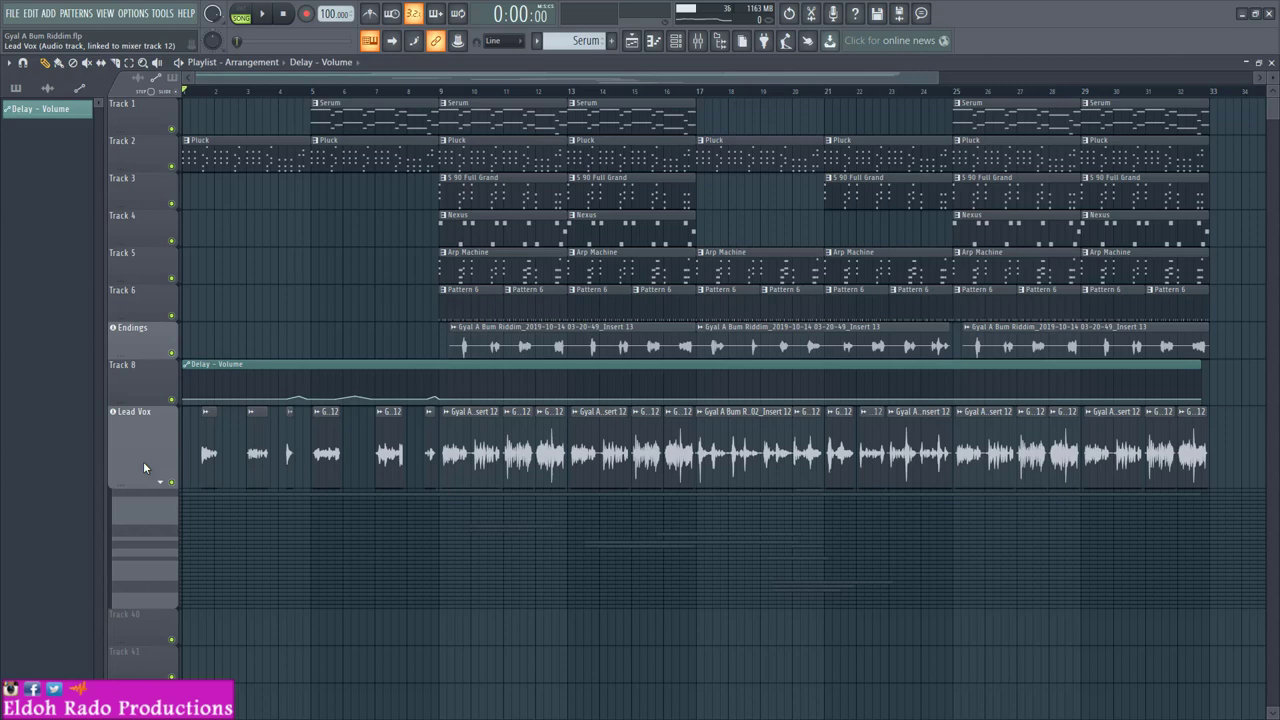
{"action": "left_click_drag", "start_coordinate": [144, 484], "coordinate": [144, 453]}
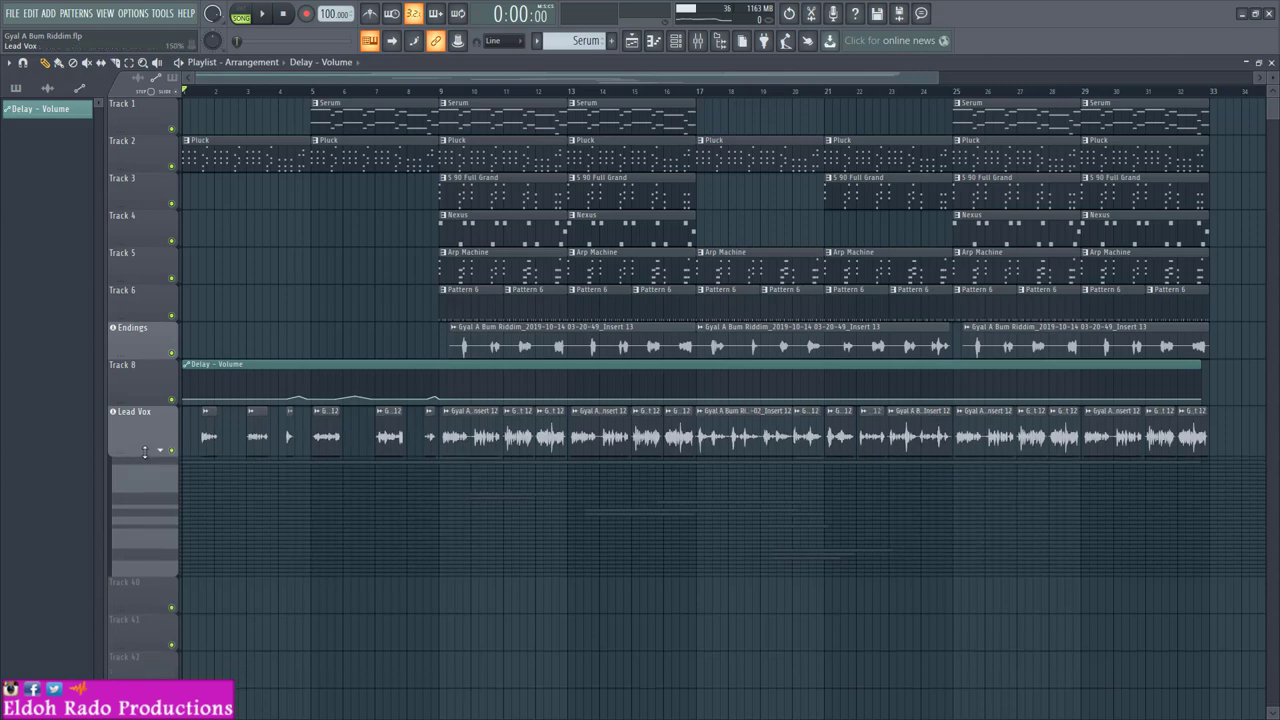